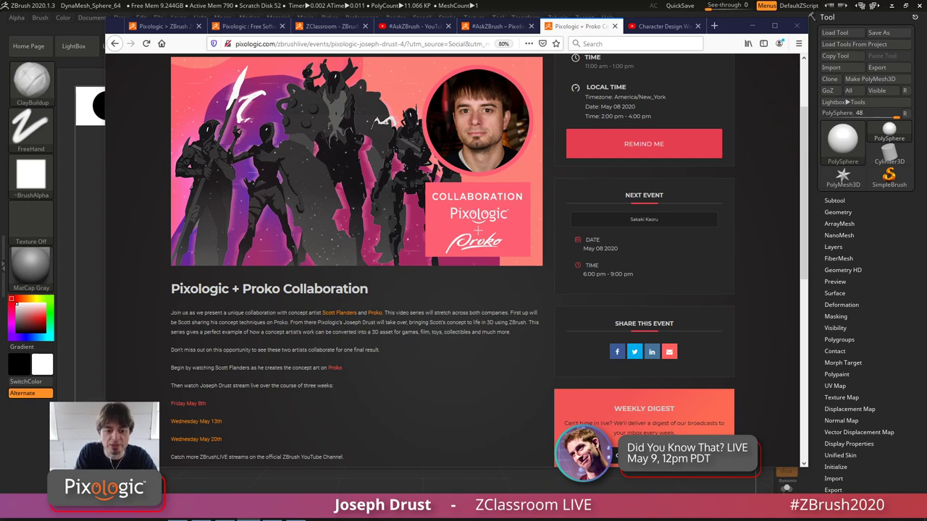
- Review the Pixologic + Proko Collaboration event page, including its description, stream dates and Proko links
scroll(454, 226, up, 1)
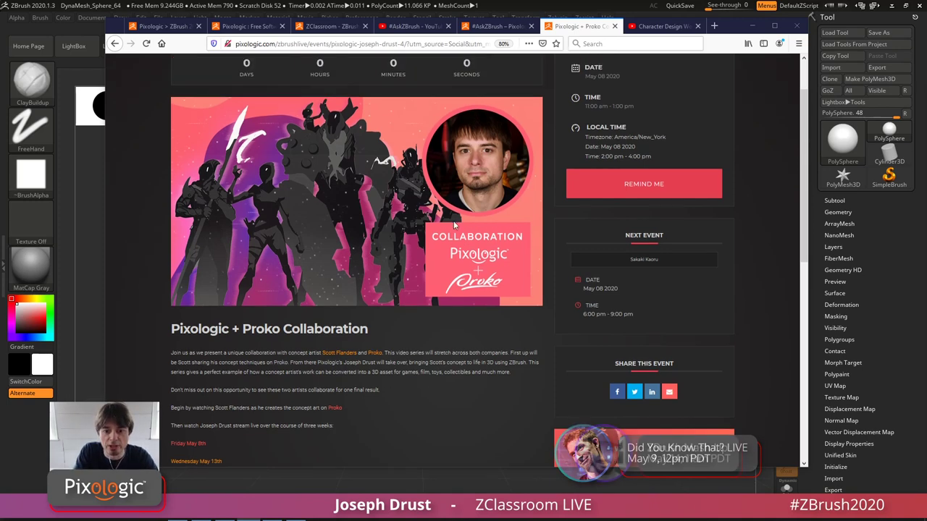
scroll(454, 225, down, 3)
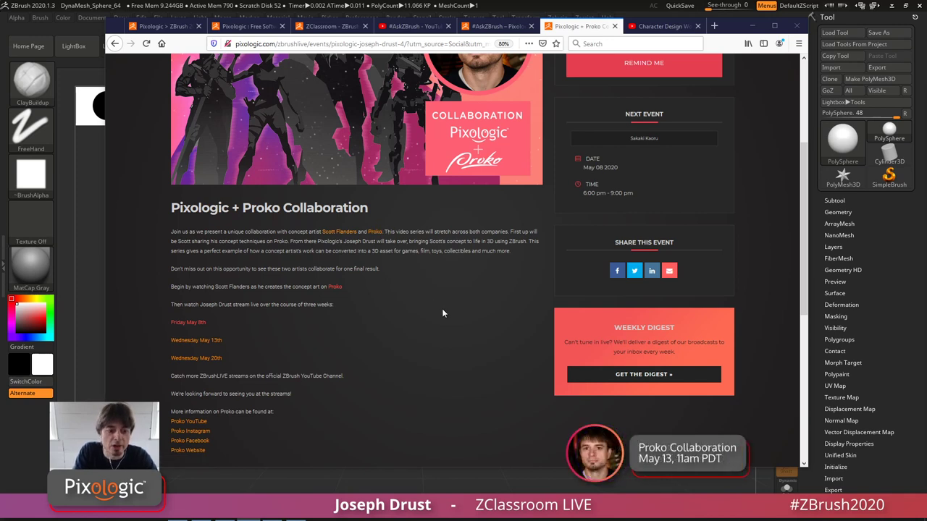
scroll(443, 313, down, 1)
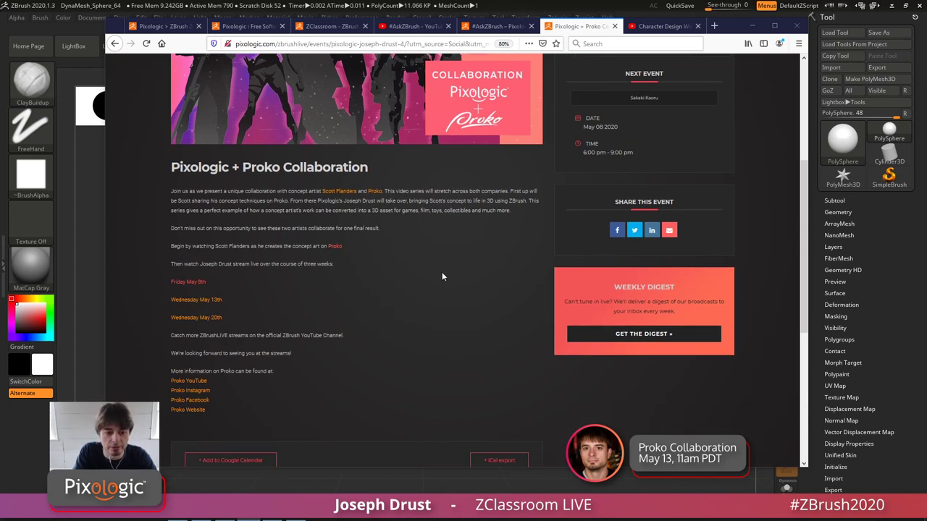
scroll(372, 279, down, 1)
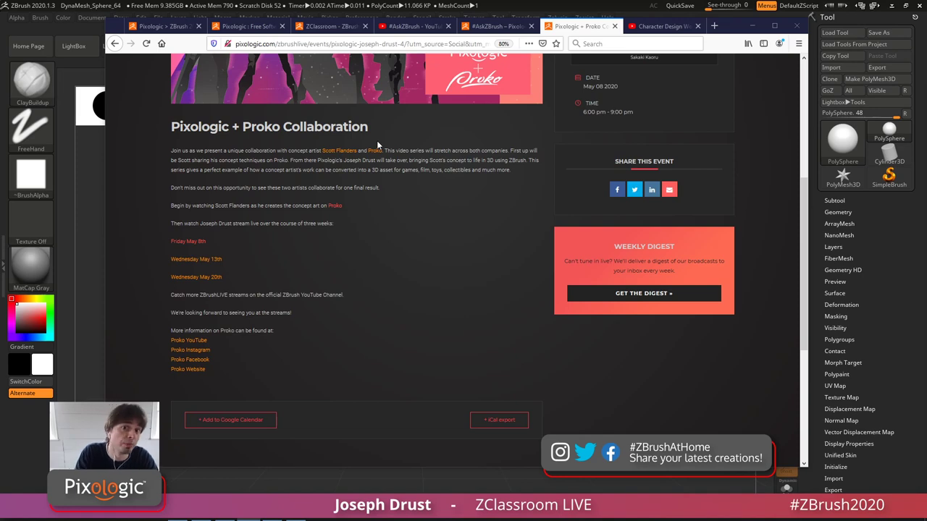
scroll(362, 188, up, 5)
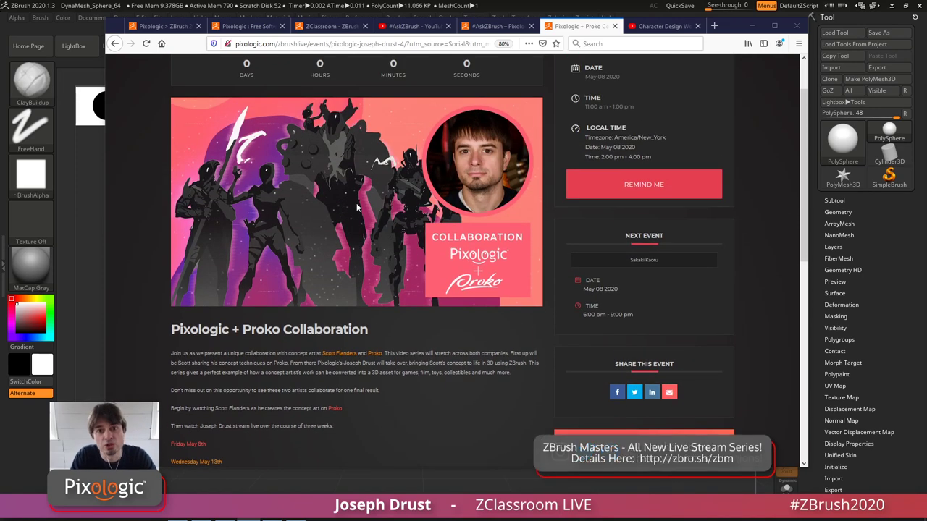
scroll(357, 208, down, 1)
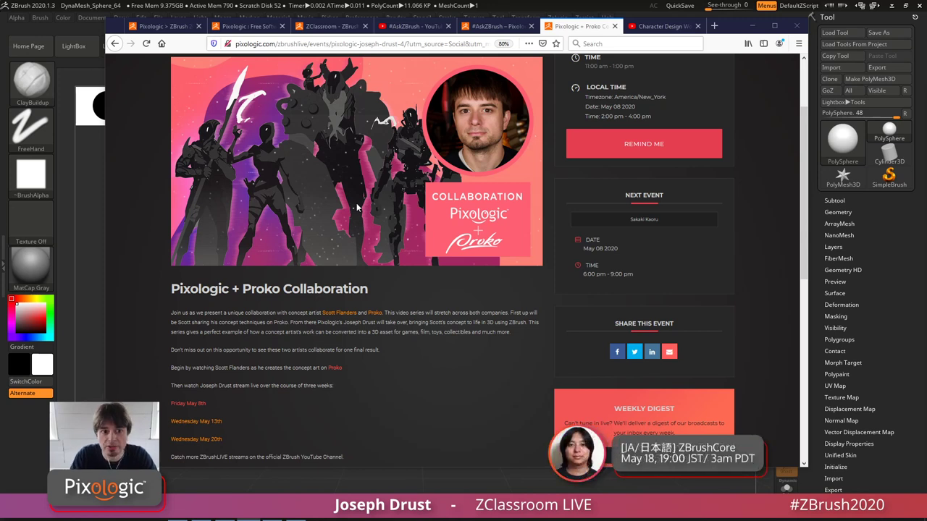
- Show the ZBrush 2020 trial page and look through the ZClassroom page down to its courses
click(260, 27)
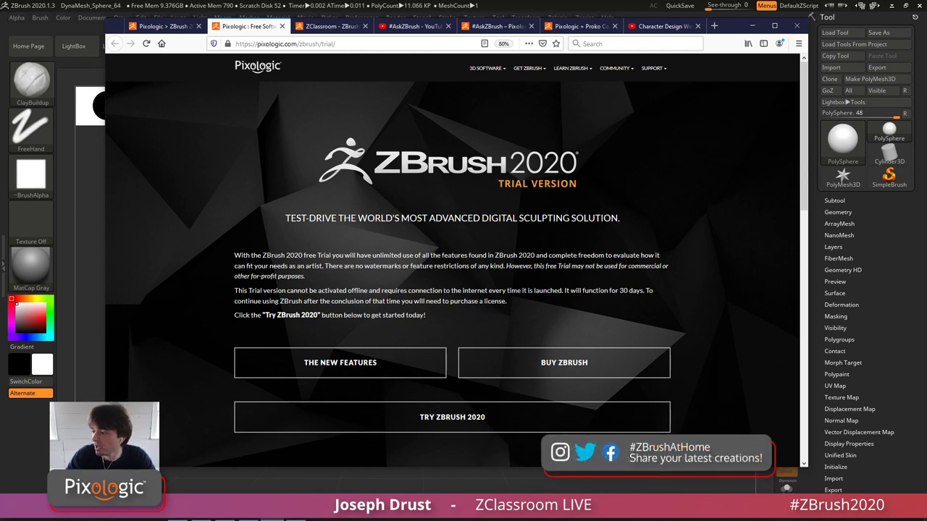
click(330, 26)
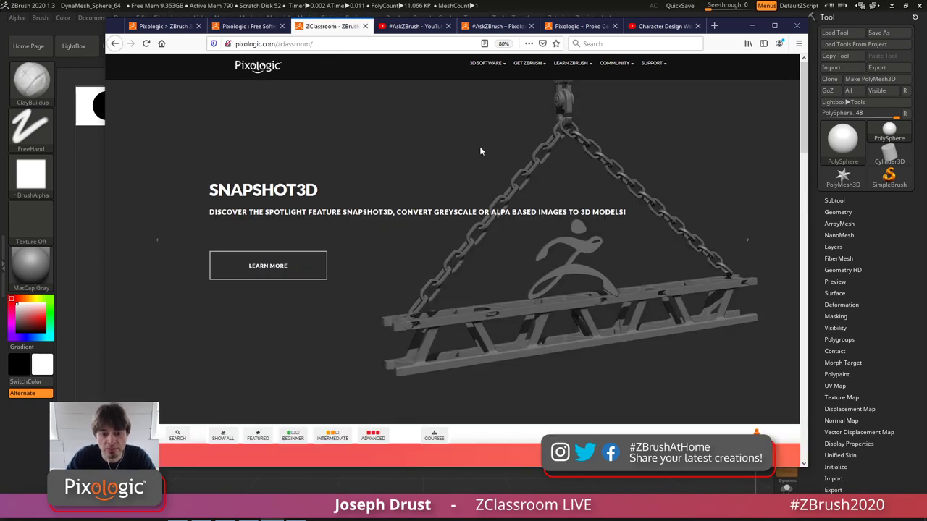
scroll(519, 221, down, 5)
scroll(645, 278, down, 3)
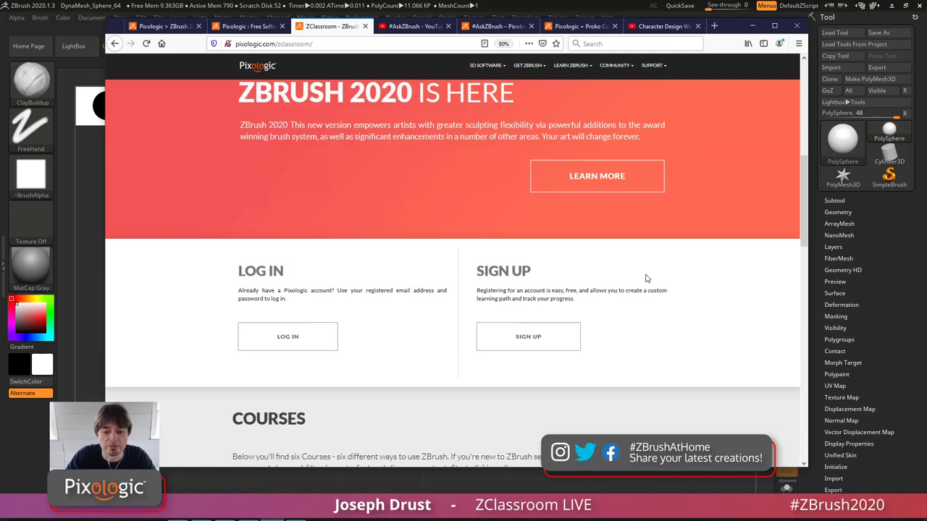
scroll(621, 297, down, 4)
scroll(622, 300, down, 2)
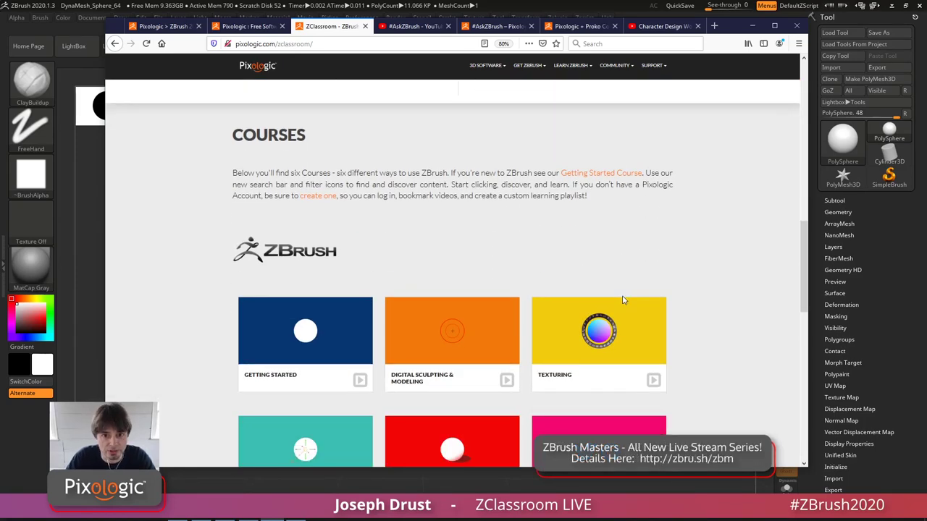
scroll(621, 304, up, 6)
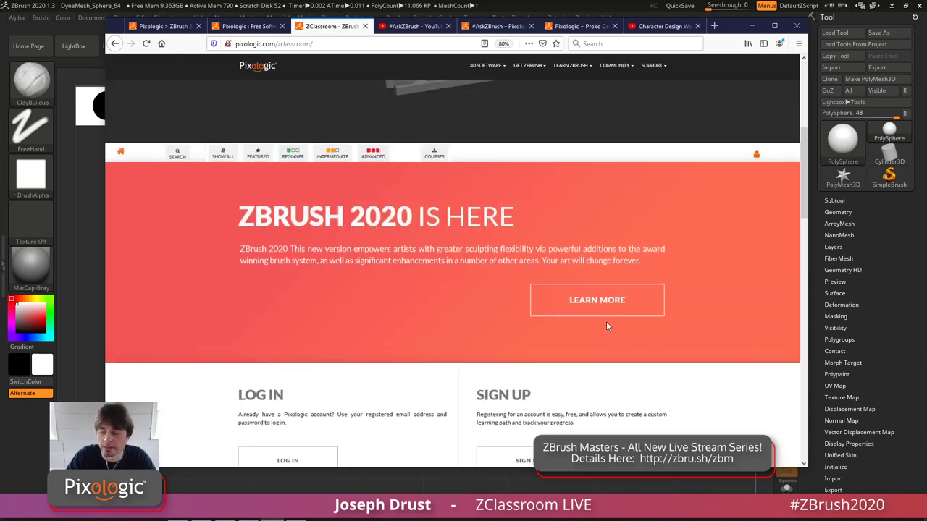
scroll(606, 326, up, 4)
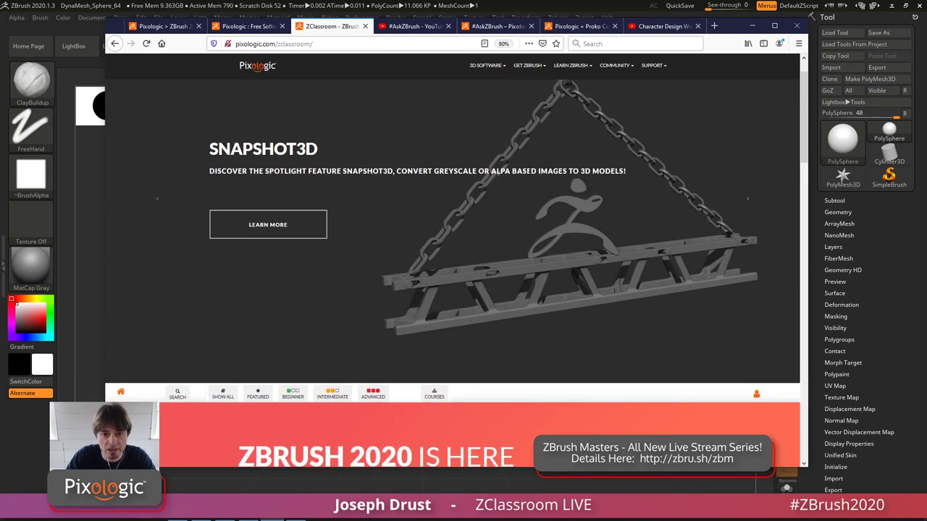
- Show the #AskZBrush video playlist and the Character Design Workflow video on YouTube
click(411, 28)
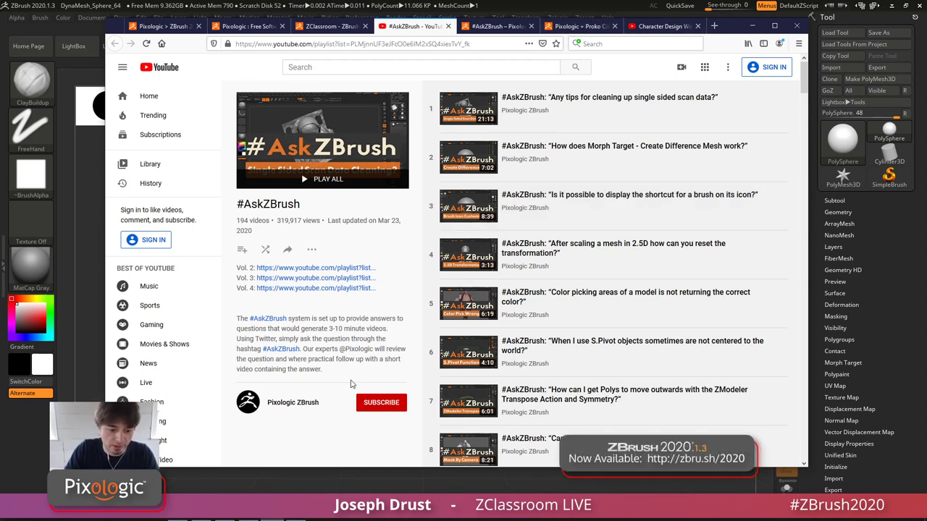
click(655, 26)
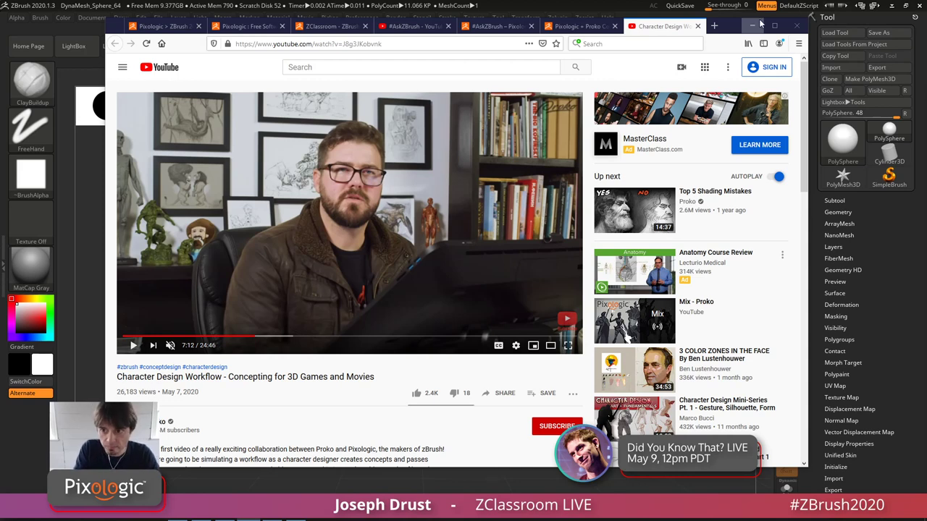
drag(729, 29, 778, 28)
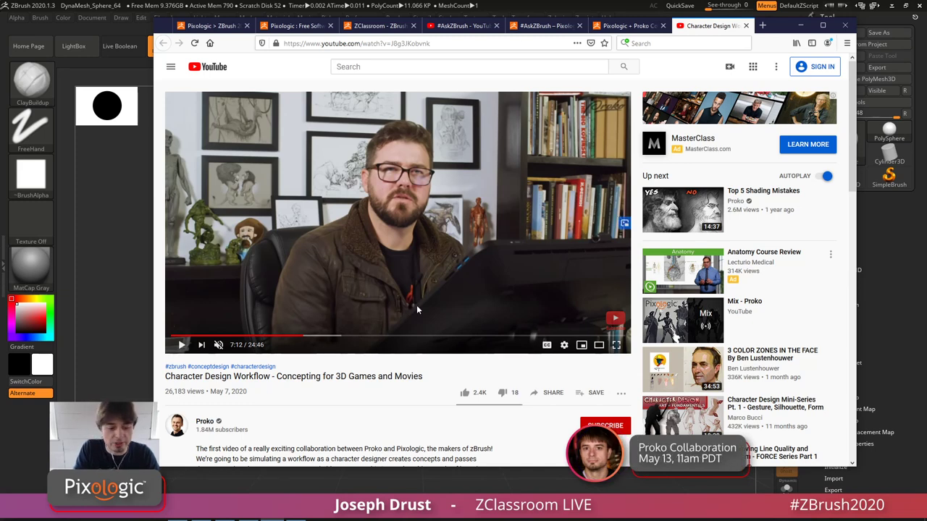
- Switch to the Pixol_Rangers_Mischief.art canvas in Mischief and frame the single-character Compression Hammer & Rig concept
mouse_move(236, 516)
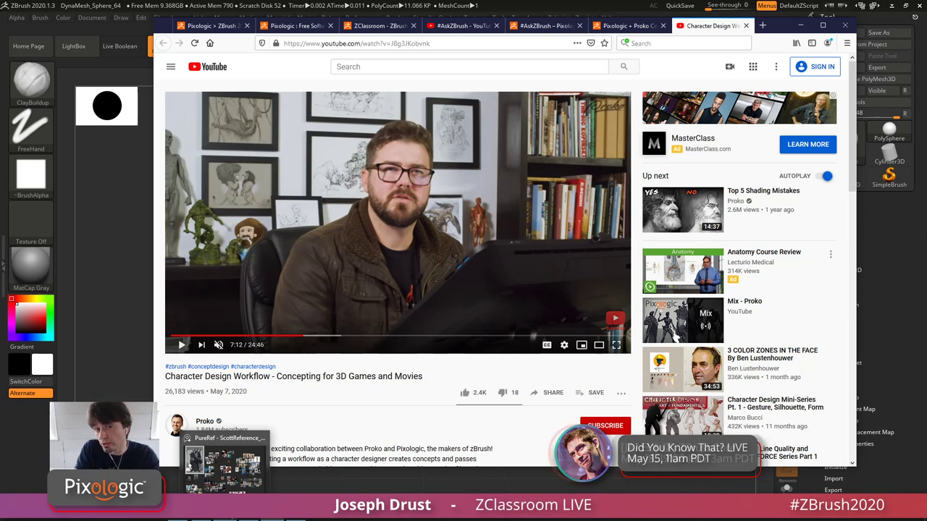
mouse_move(202, 519)
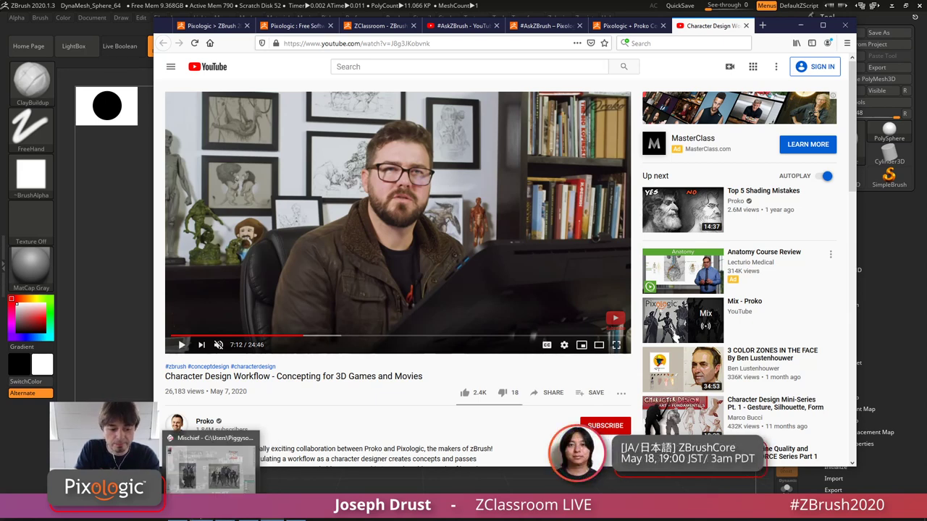
click(197, 479)
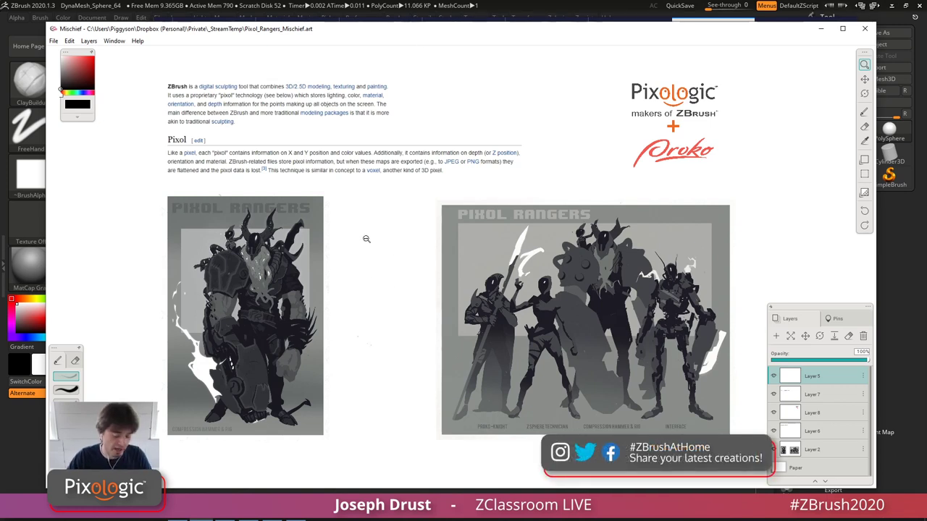
key(space)
drag(374, 256, 385, 252)
key(z)
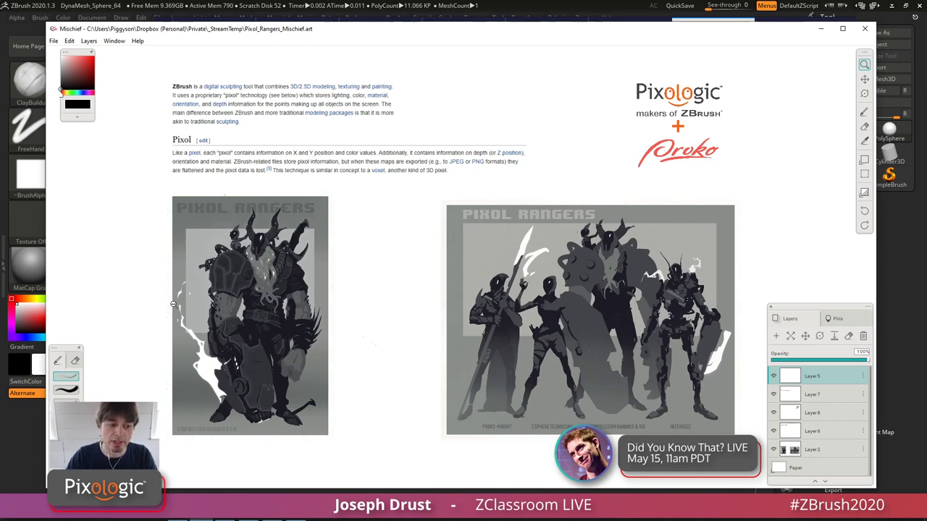
key(b)
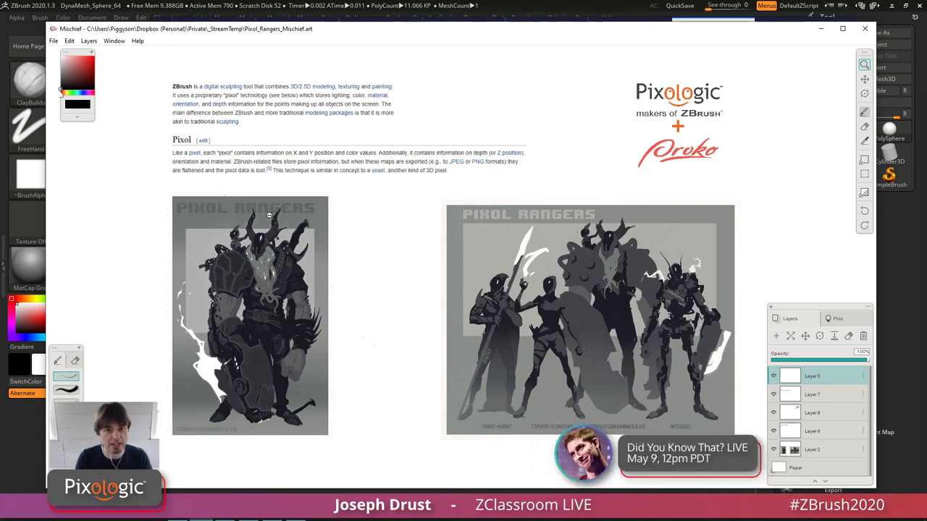
drag(251, 240, 438, 184)
key(space)
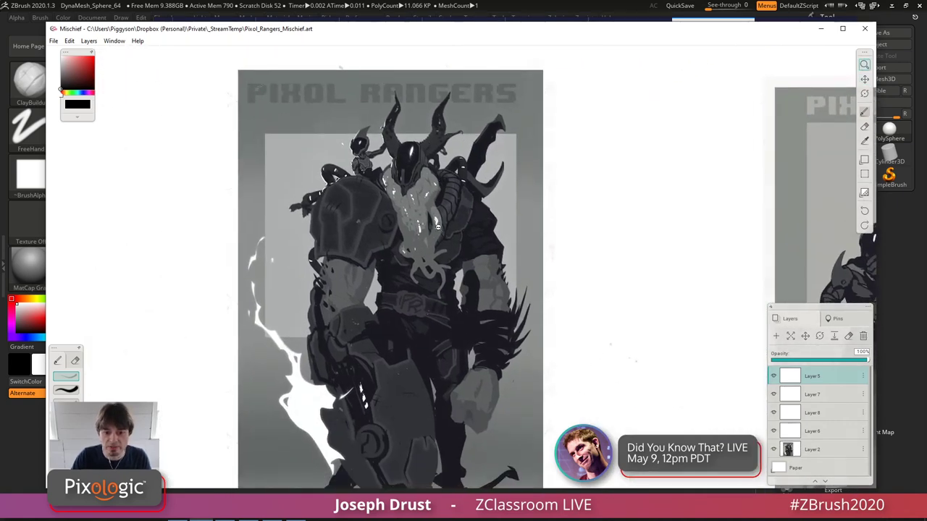
scroll(378, 245, down, 2)
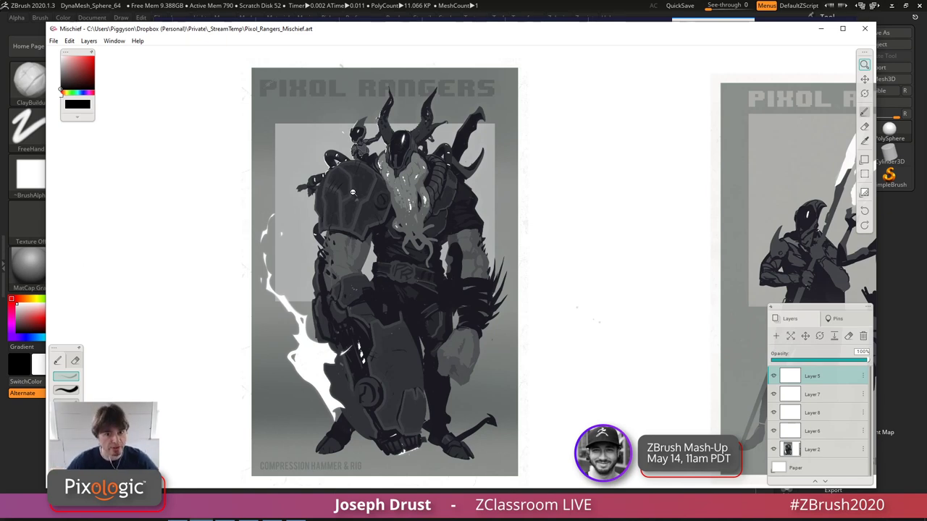
- Sketch a white inverted triangle over the large character's torso, from shoulder to shoulder and down to the waist
click(864, 113)
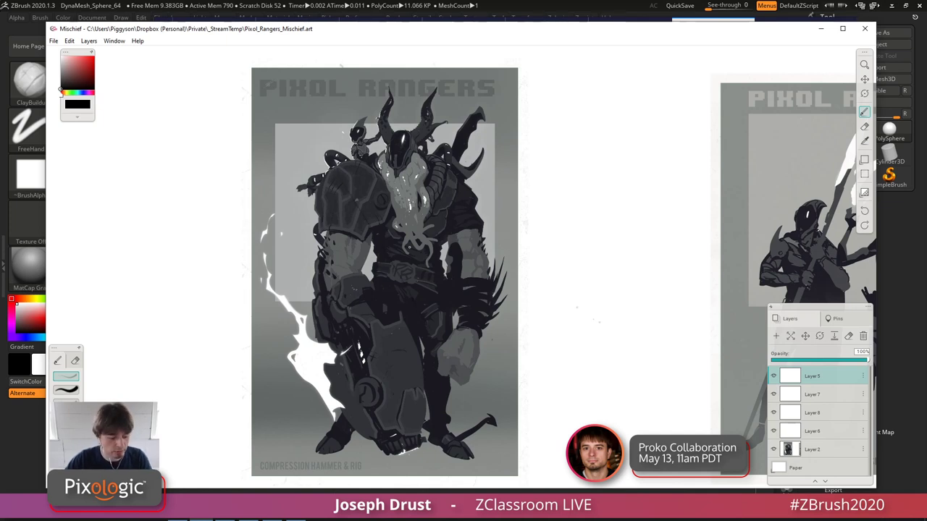
click(61, 55)
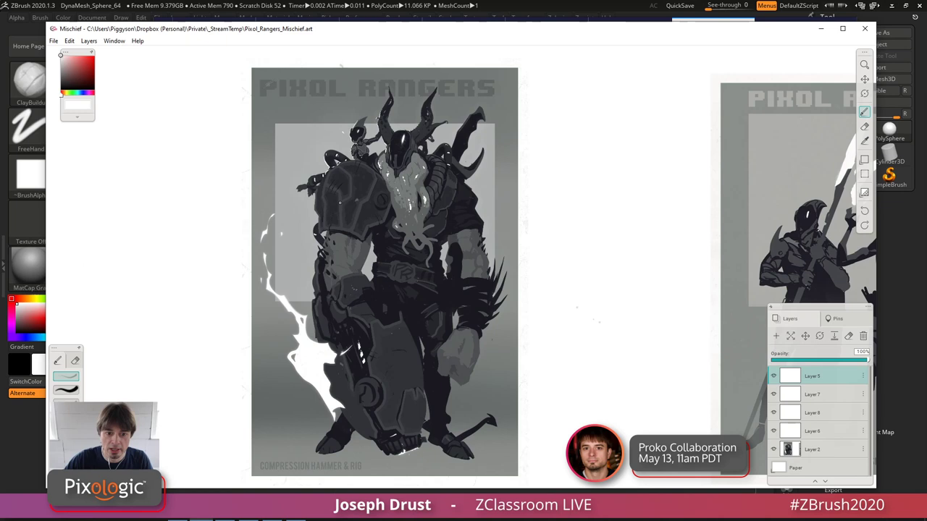
drag(341, 171, 362, 210)
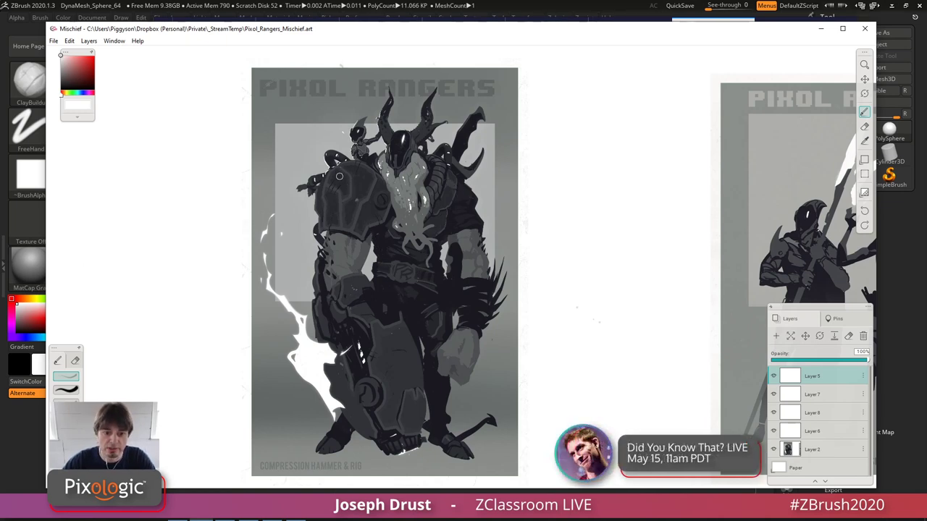
mouse_move(339, 165)
mouse_down()
mouse_move(396, 299)
mouse_move(467, 163)
mouse_move(333, 165)
mouse_move(385, 283)
mouse_move(467, 168)
mouse_up()
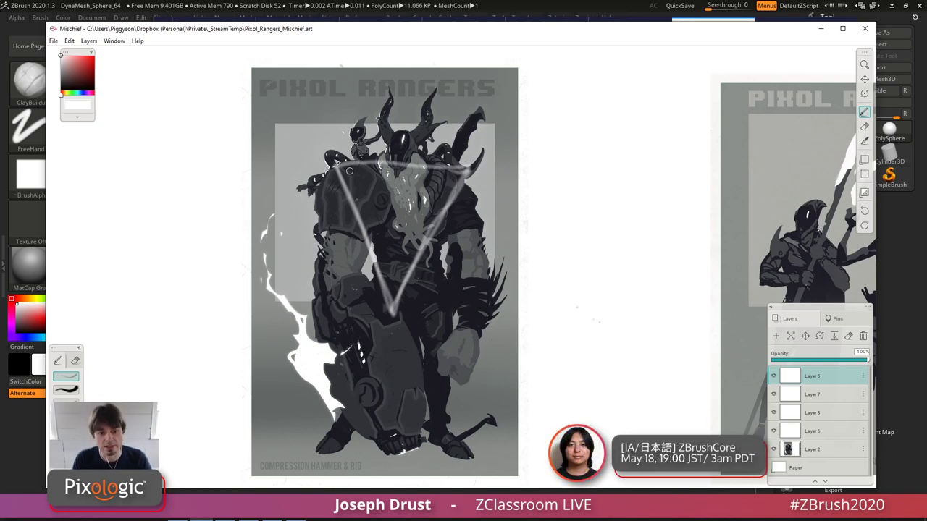
- Sketch a black inverted triangle, a square and a circle on the blank canvas beside the character concept
click(61, 88)
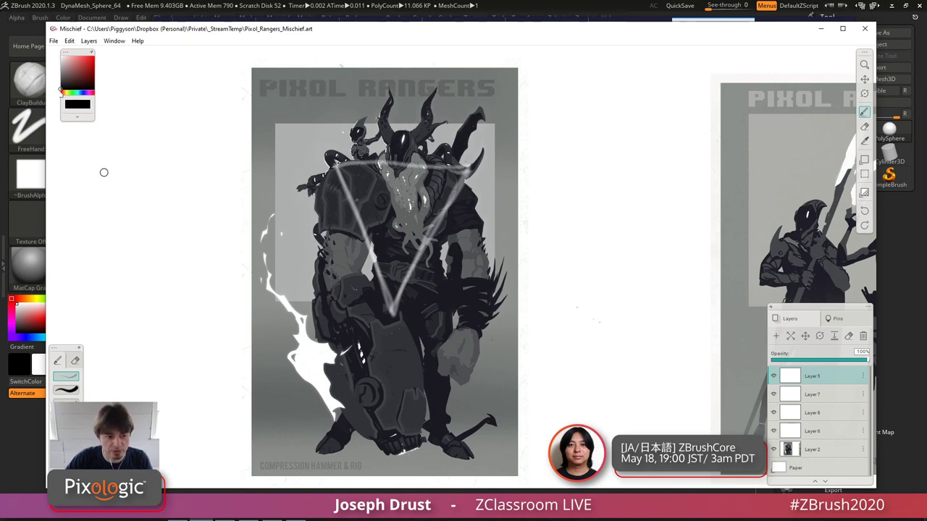
mouse_move(130, 248)
mouse_down()
mouse_move(112, 169)
mouse_move(145, 355)
mouse_move(183, 269)
mouse_move(111, 272)
mouse_up()
mouse_move(153, 384)
mouse_down()
mouse_move(188, 449)
mouse_move(162, 382)
mouse_up()
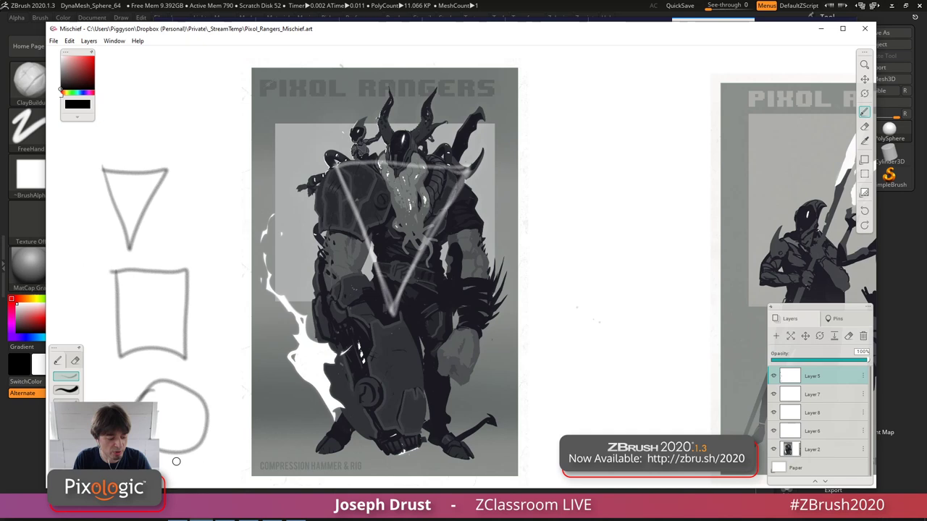
- Undo the sketched basic shapes and the white triangle over the character's torso
key(ctrl+z)
key(ctrl+z)
key(ctrl+z)
key(ctrl+z)
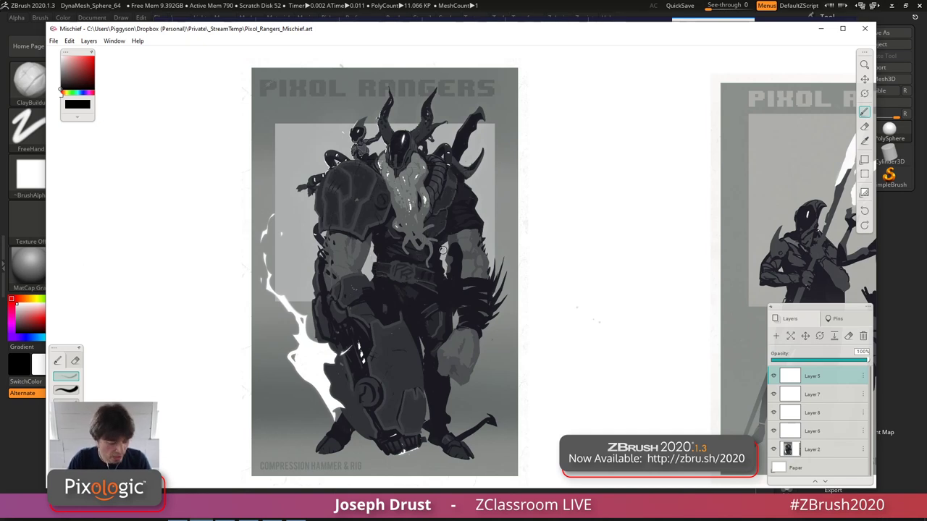
- Paint light grey strokes above the small figure on the character's shoulder, using the bolder brush preset
key(space)
mouse_move(422, 238)
mouse_down()
mouse_move(409, 255)
mouse_move(404, 232)
mouse_up()
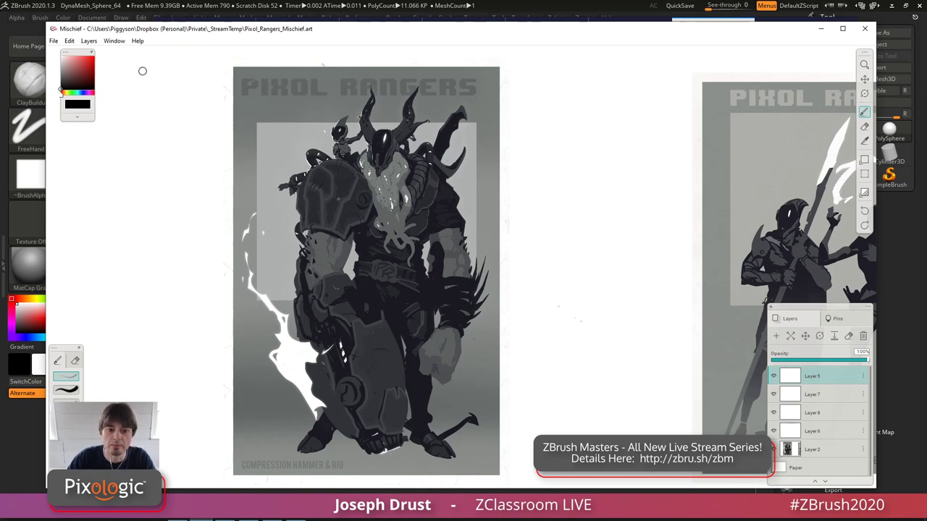
click(61, 67)
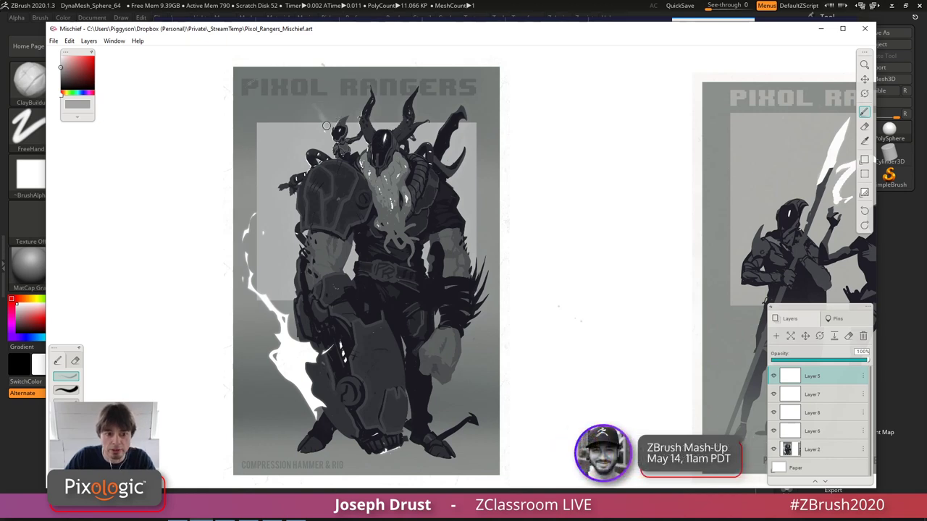
click(59, 391)
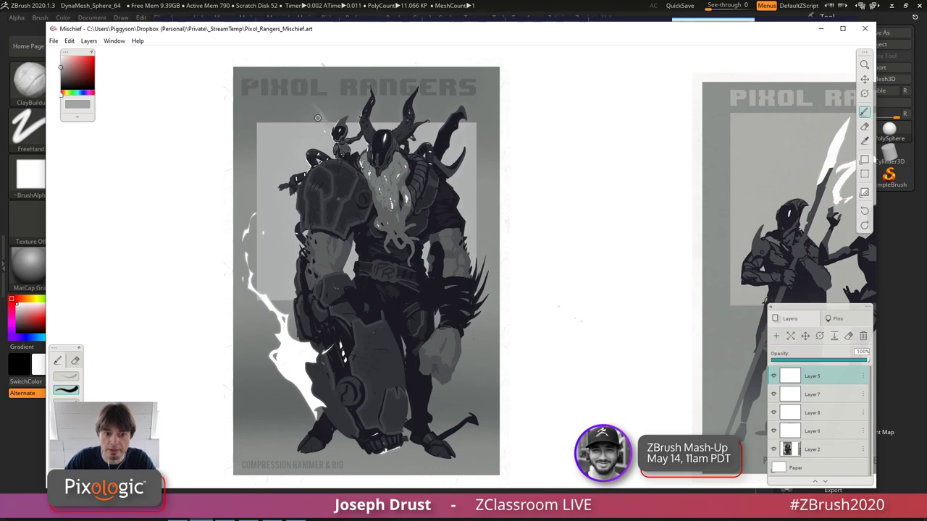
drag(318, 116, 332, 130)
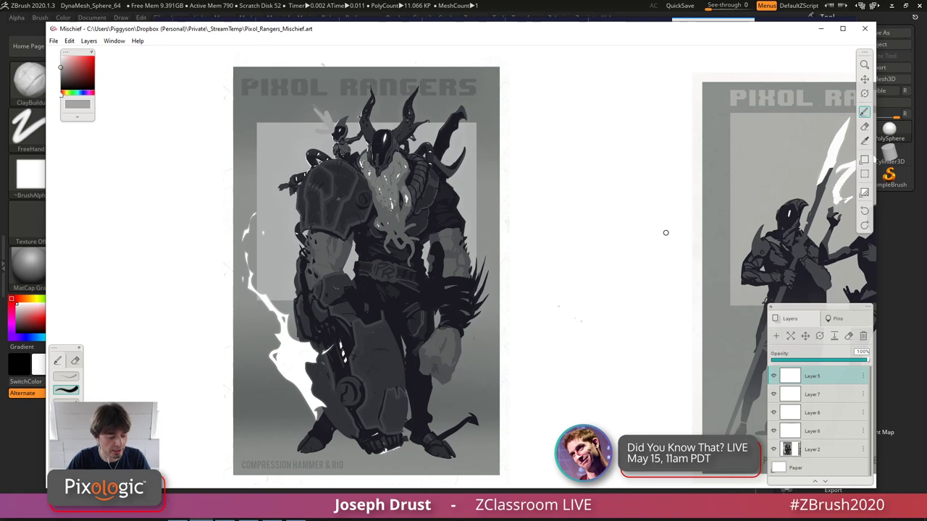
- Bring the four-character Pixol Rangers lineup into view beside the single-character concept to examine both designs
key(ctrl+space)
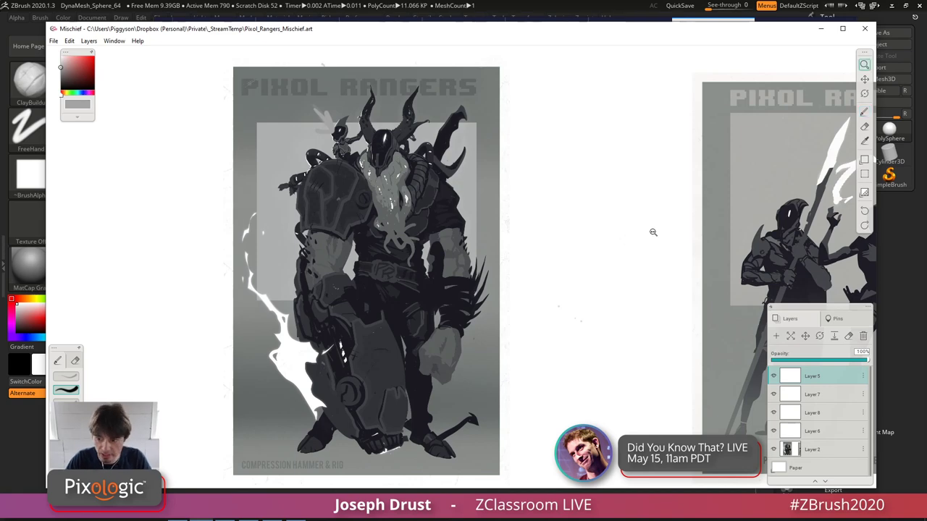
ctrl+drag(653, 231, 605, 240)
key(space)
drag(564, 246, 309, 262)
key(ctrl+space)
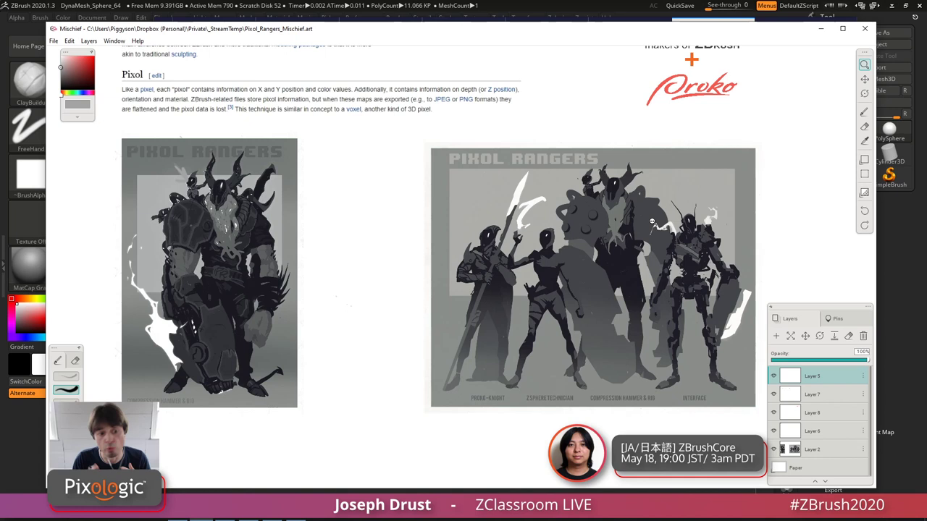
- Examine both Pixol Rangers concepts up close, and bring the Pixol text and the Pixologic and Proko logos back into view
scroll(238, 226, up, 1)
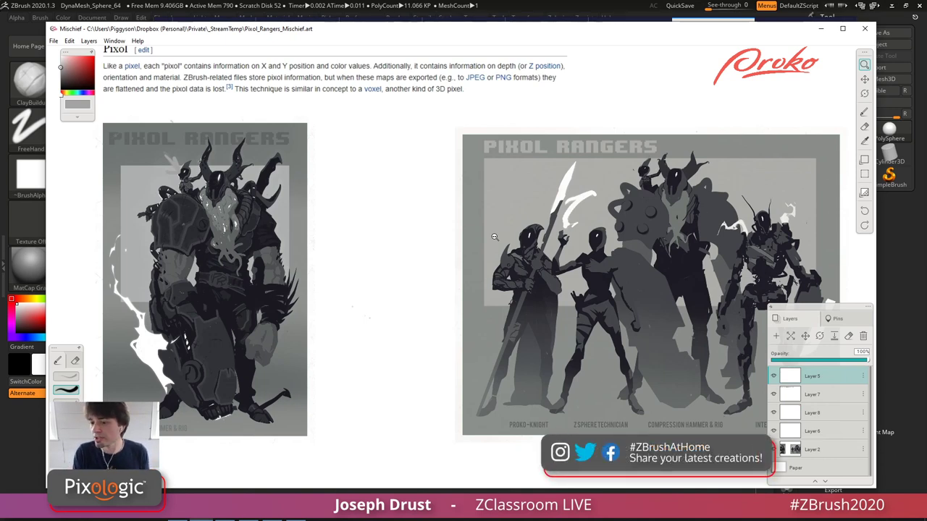
drag(413, 187, 386, 193)
key(space)
drag(385, 193, 369, 243)
key(z)
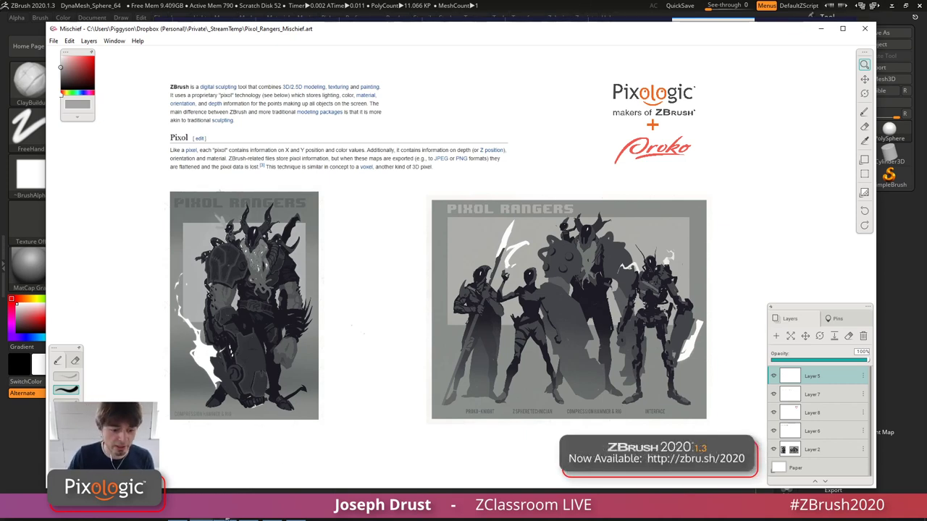
- Minimize the Mischief and YouTube browser windows and switch to the PureRef board of character references
click(820, 28)
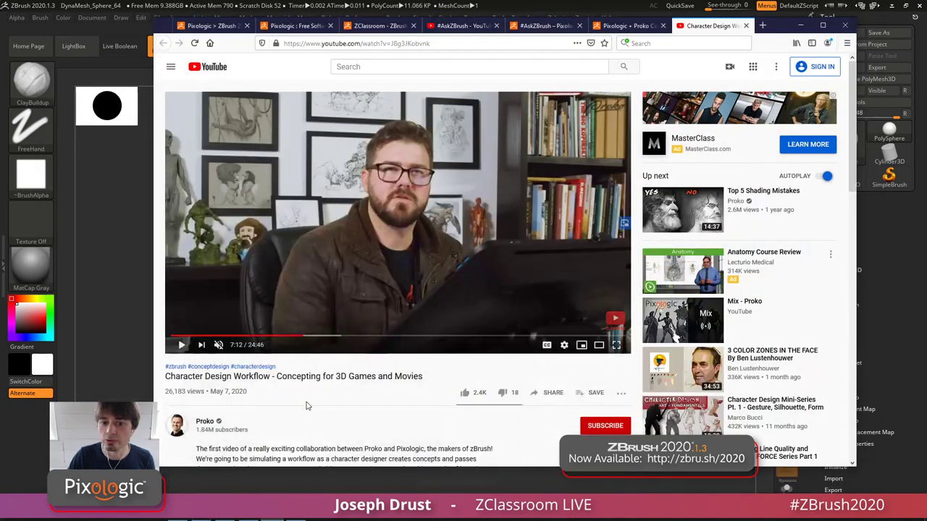
click(800, 25)
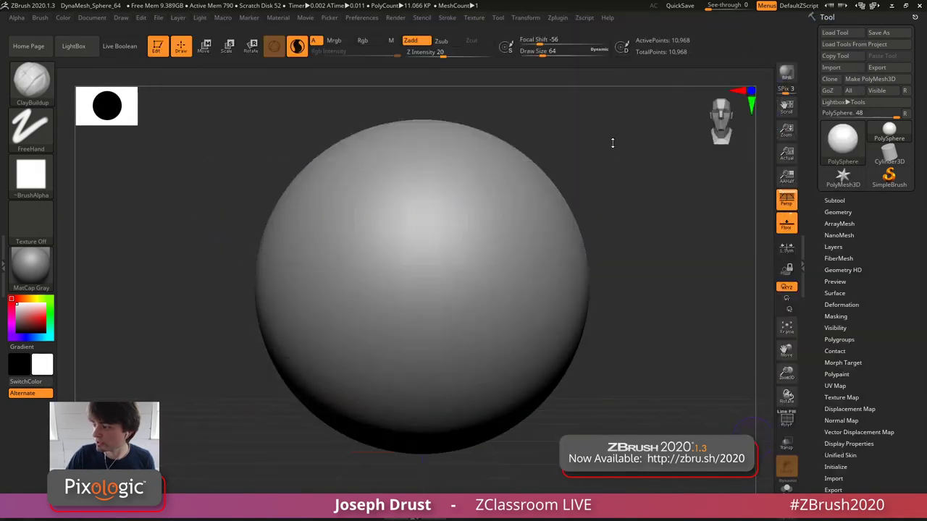
key(alt+Tab)
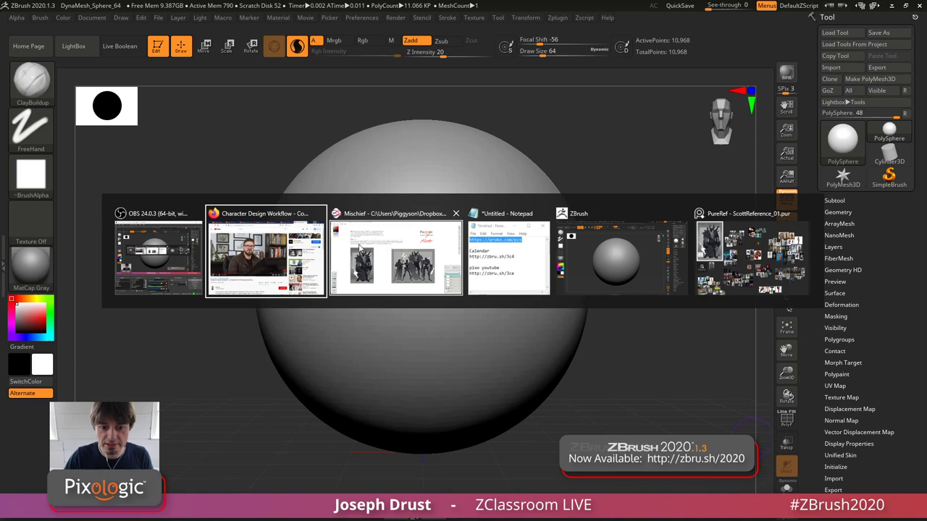
click(733, 250)
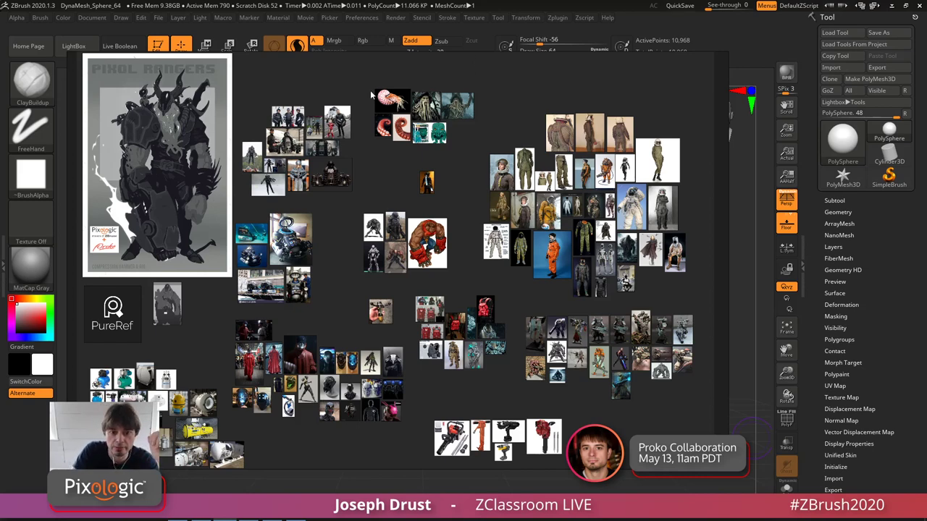
- Examine the red-robed figures and the masked and glowing helmet images on the reference board
mouse_move(382, 164)
middle_down()
mouse_move(404, 156)
mouse_move(392, 151)
middle_up()
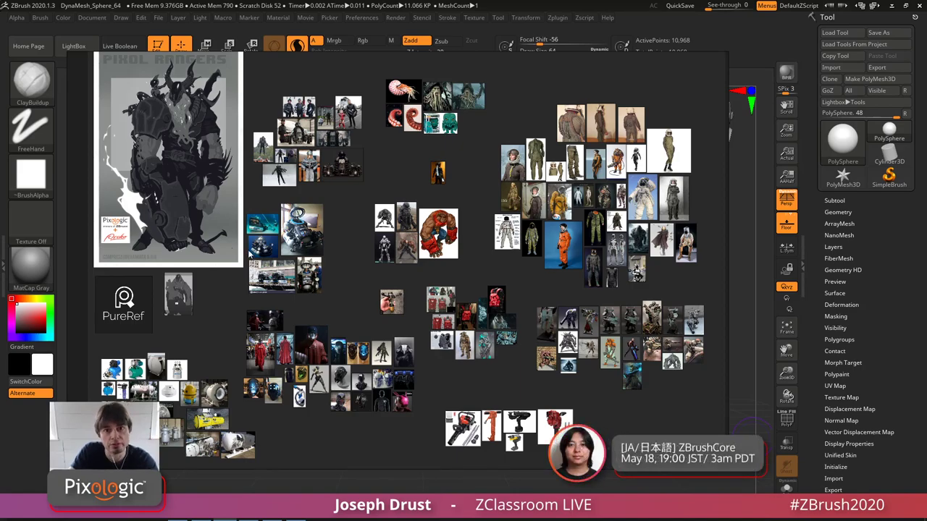
scroll(250, 224, up, 6)
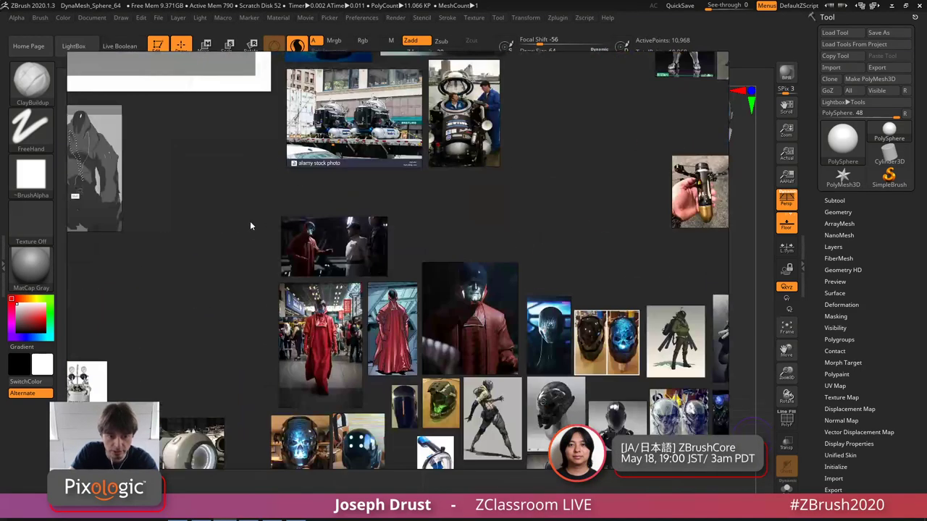
scroll(249, 226, up, 4)
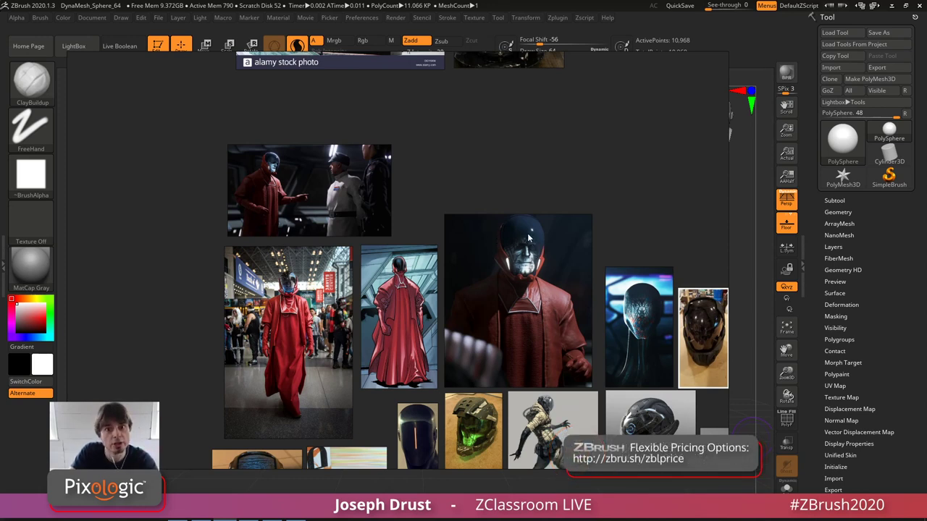
scroll(528, 234, down, 2)
middle_drag(547, 201, 460, 164)
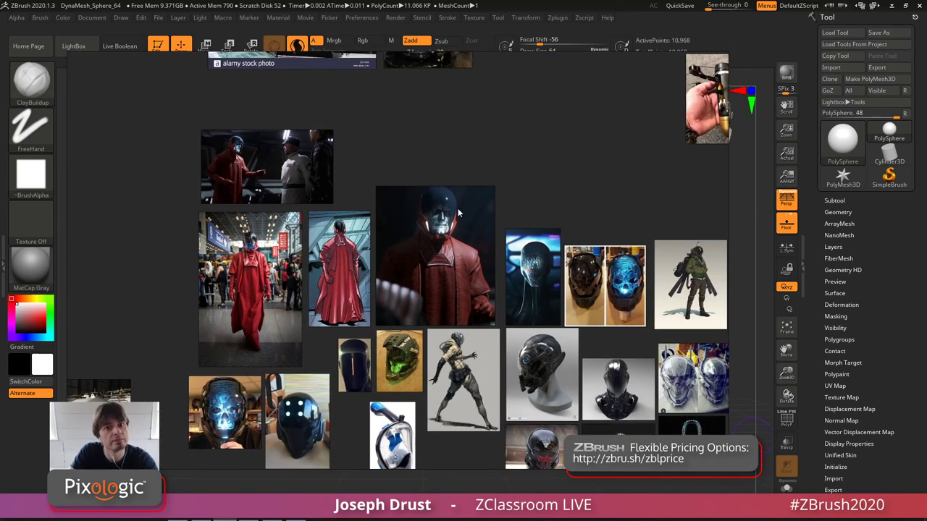
scroll(458, 205, down, 3)
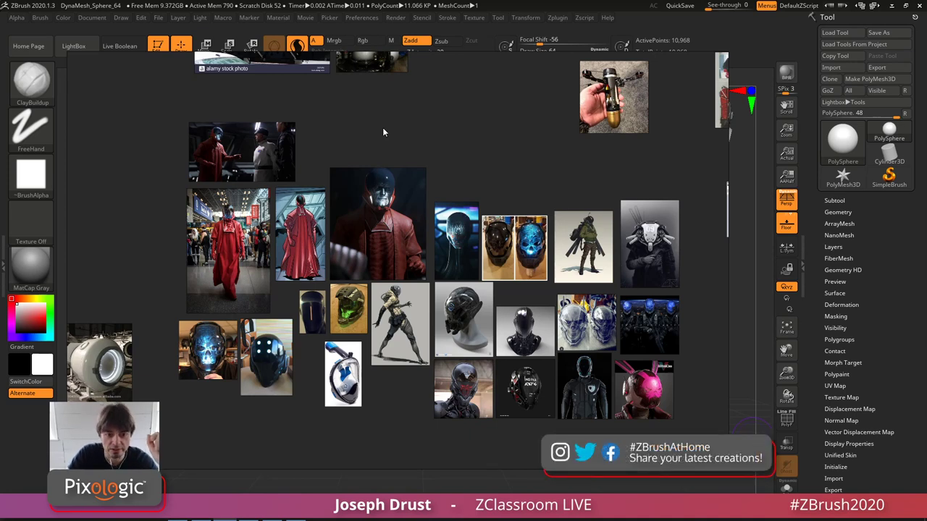
scroll(433, 140, down, 3)
middle_drag(434, 135, 534, 224)
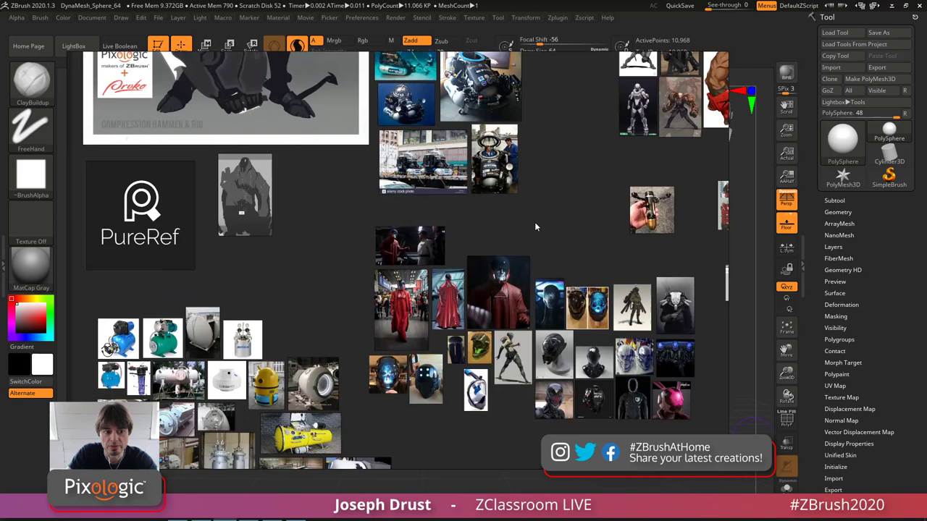
- Examine the Pixol Rangers character concept and the group of diving suit and submersible photos beside it
middle_drag(362, 197, 482, 433)
scroll(514, 237, down, 4)
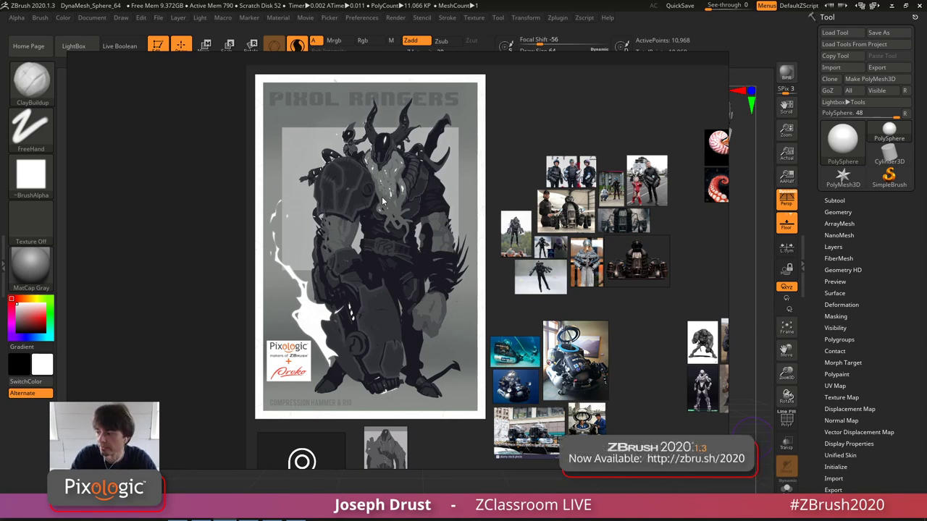
middle_drag(481, 266, 341, 131)
scroll(404, 236, up, 6)
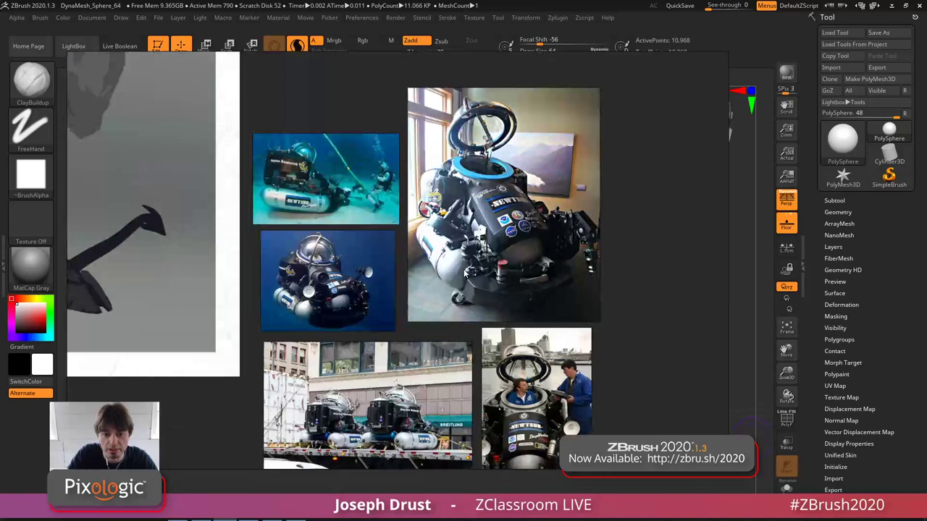
scroll(466, 273, down, 2)
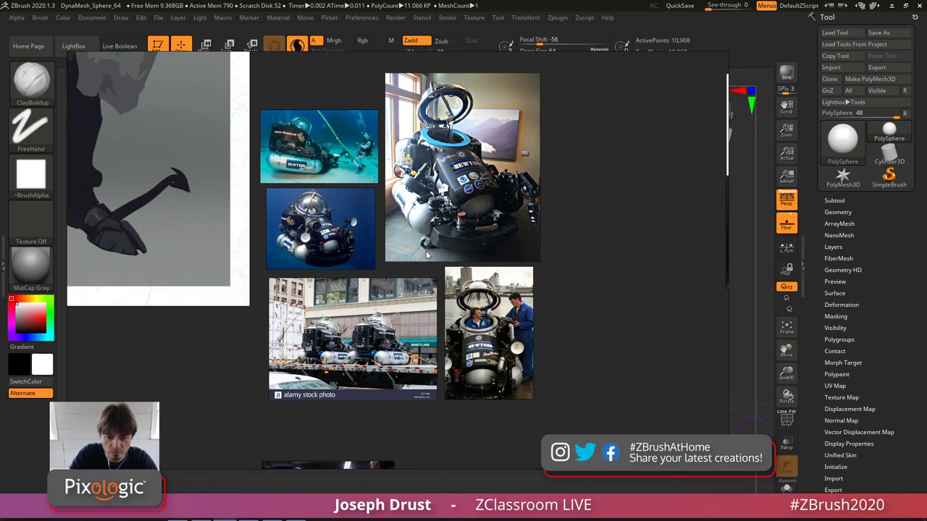
scroll(425, 252, down, 3)
scroll(391, 259, up, 1)
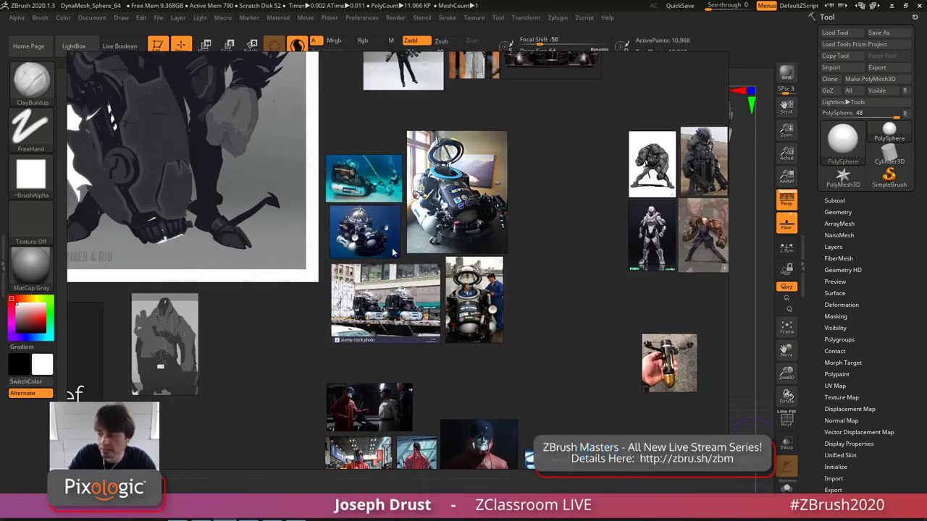
scroll(392, 248, down, 3)
scroll(392, 248, up, 4)
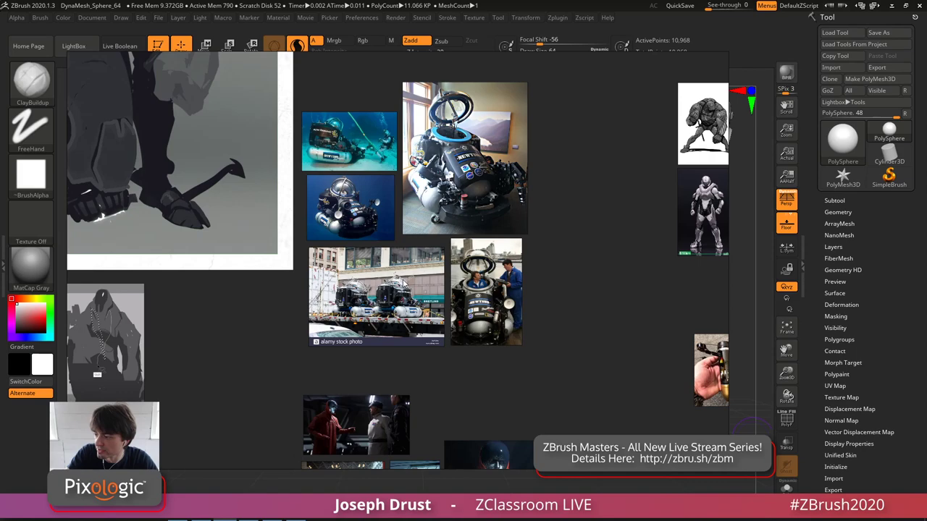
- Examine the pressure tank and pump photos, and compare them with the concept's large armored arm
scroll(403, 283, down, 3)
middle_drag(252, 418, 393, 253)
scroll(374, 300, up, 3)
middle_drag(385, 354, 415, 203)
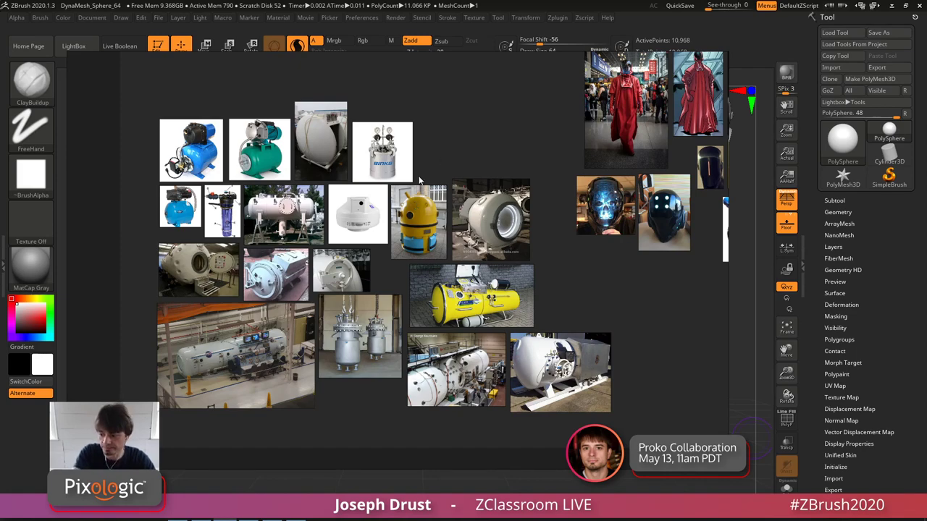
scroll(423, 164, down, 2)
middle_drag(461, 146, 384, 343)
scroll(300, 168, down, 2)
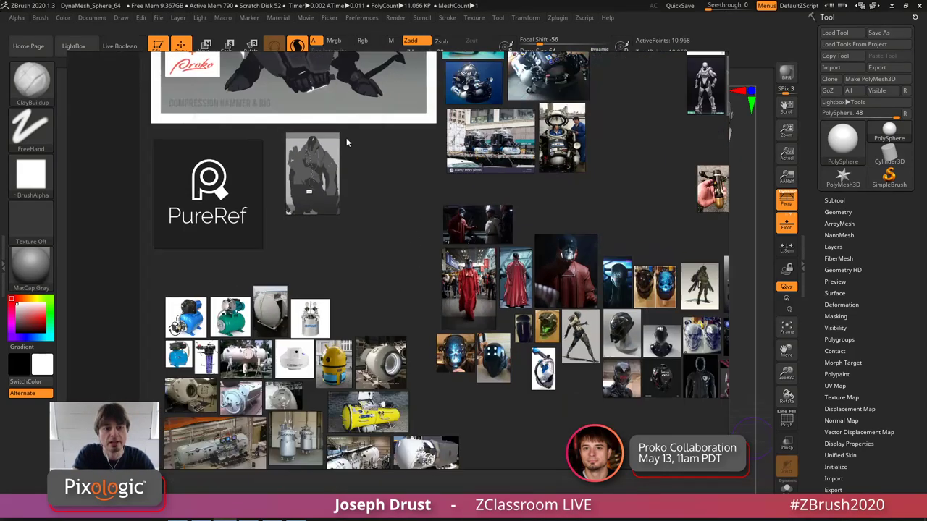
middle_drag(346, 137, 328, 273)
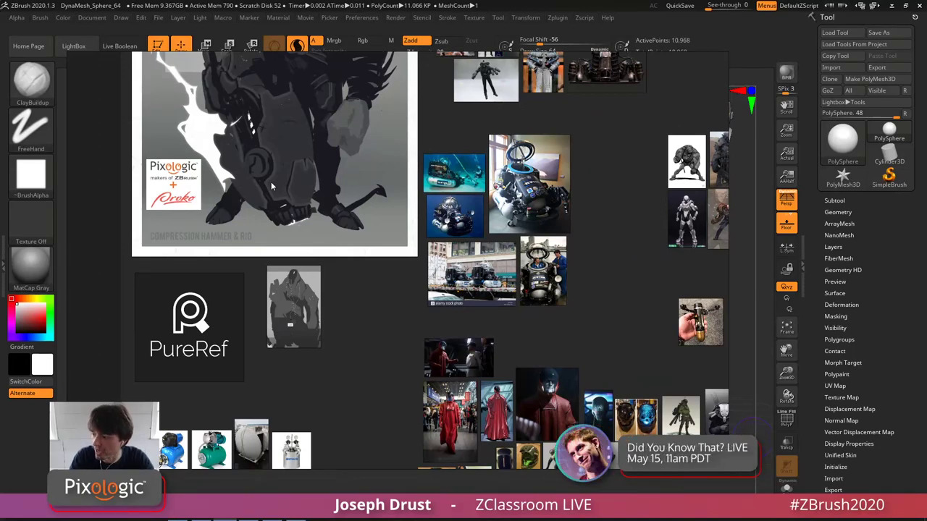
- Examine the group of heavy-armed, bulky character references, including the brawler with red gauntlets
scroll(398, 233, down, 2)
middle_drag(578, 156, 412, 237)
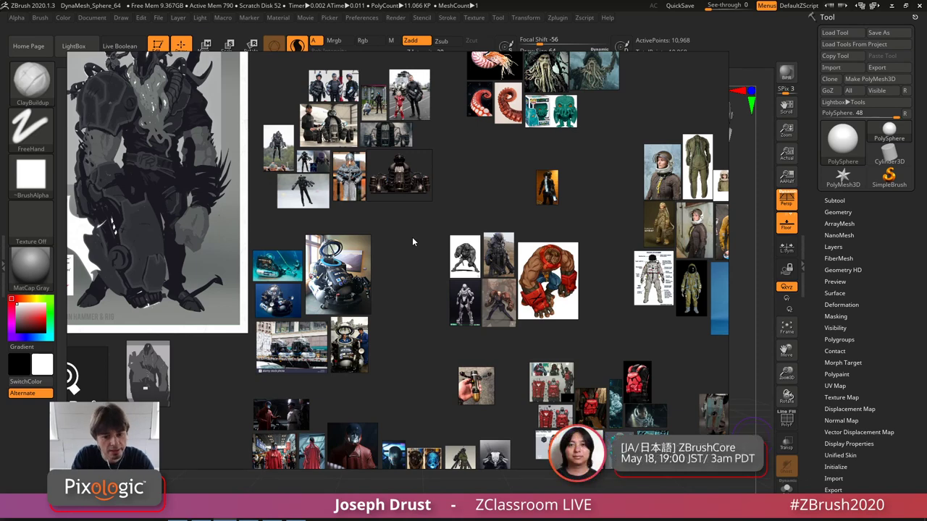
scroll(443, 299, up, 5)
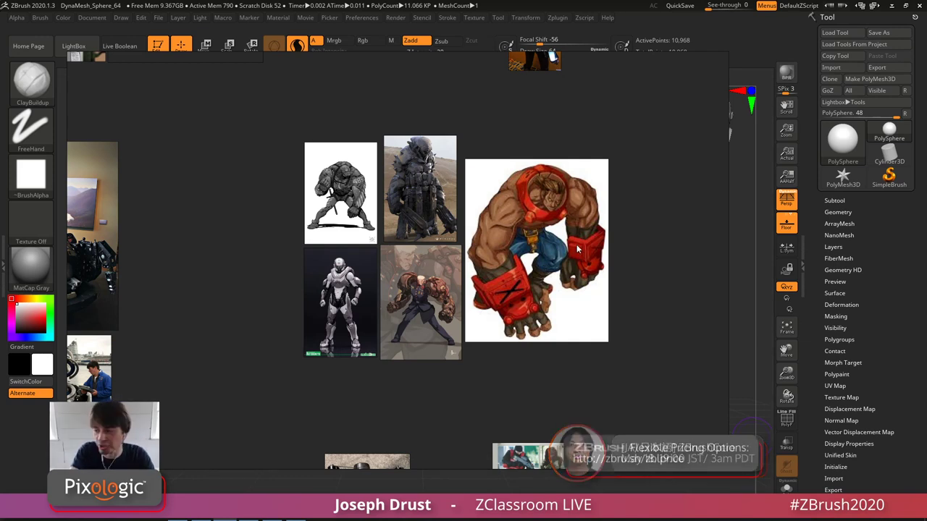
scroll(576, 246, up, 2)
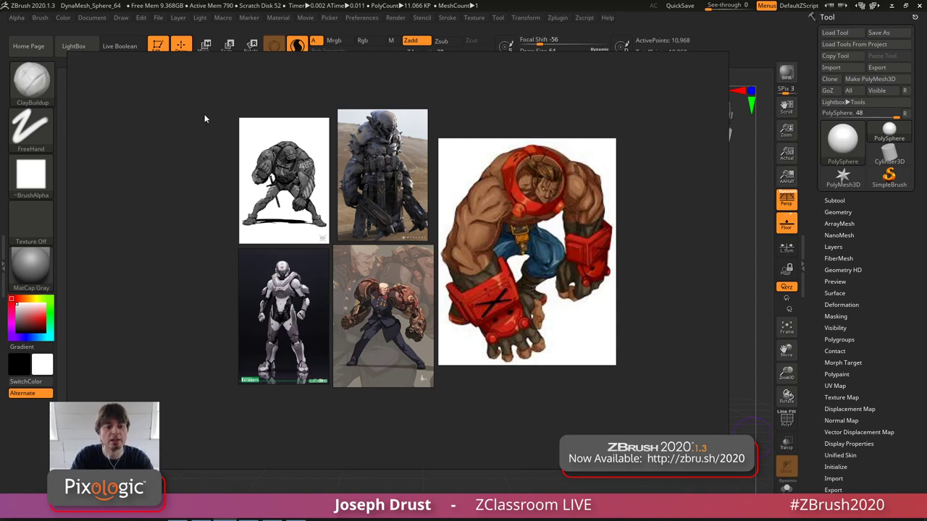
scroll(297, 199, down, 3)
scroll(568, 227, down, 3)
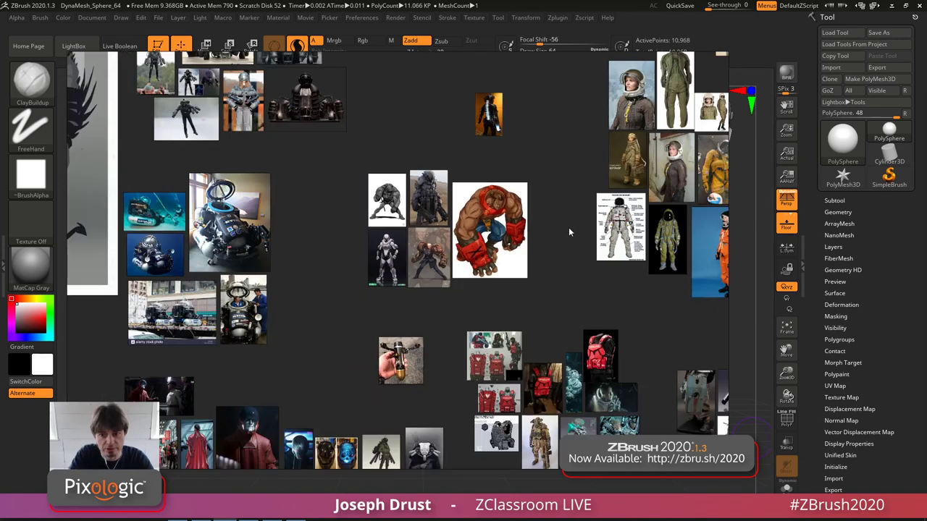
- Examine the nautilus, octopus tentacle and tentacle-bearded character references
middle_drag(550, 188, 472, 247)
middle_drag(458, 173, 479, 330)
scroll(409, 240, up, 3)
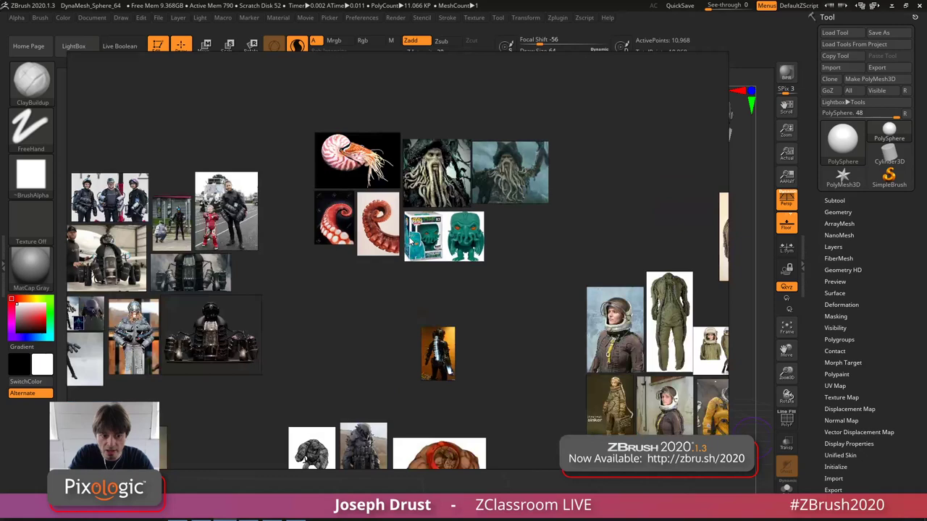
middle_drag(374, 192, 352, 256)
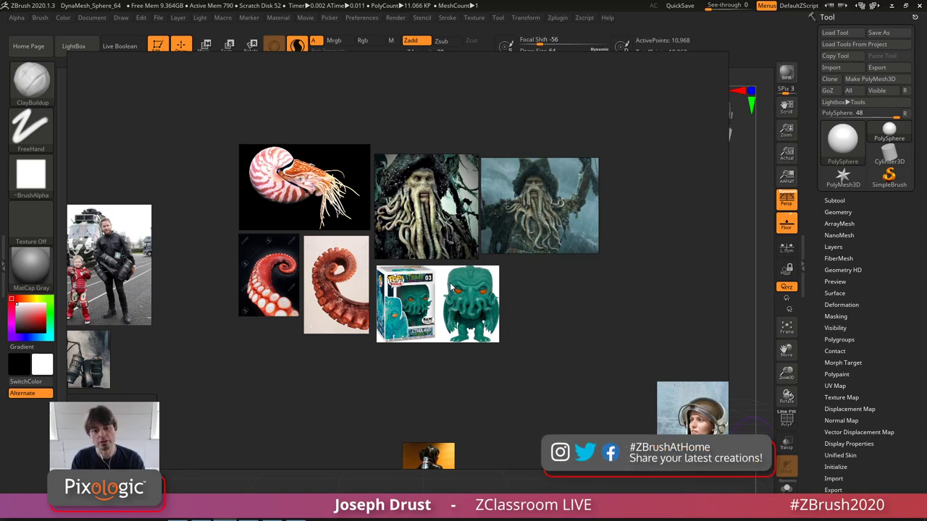
- Examine the spacesuit reference group, focusing on the back and side photos of the brown laced pressure suit
scroll(451, 287, down, 5)
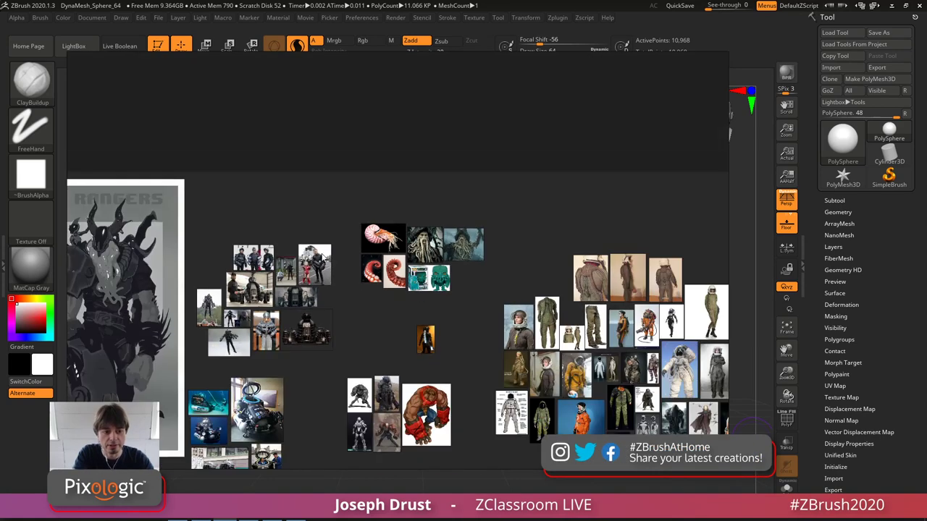
middle_drag(498, 247, 375, 186)
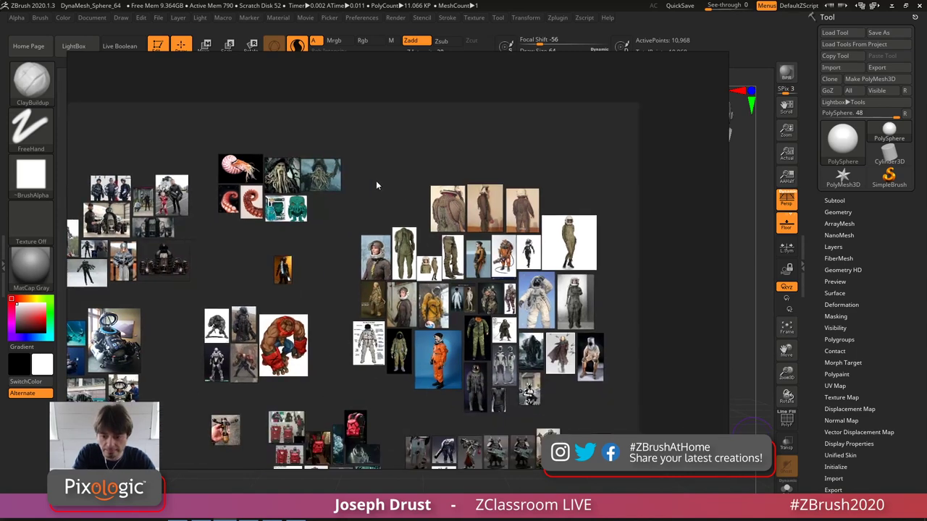
scroll(373, 247, up, 1)
middle_drag(437, 264, 319, 216)
scroll(317, 215, up, 1)
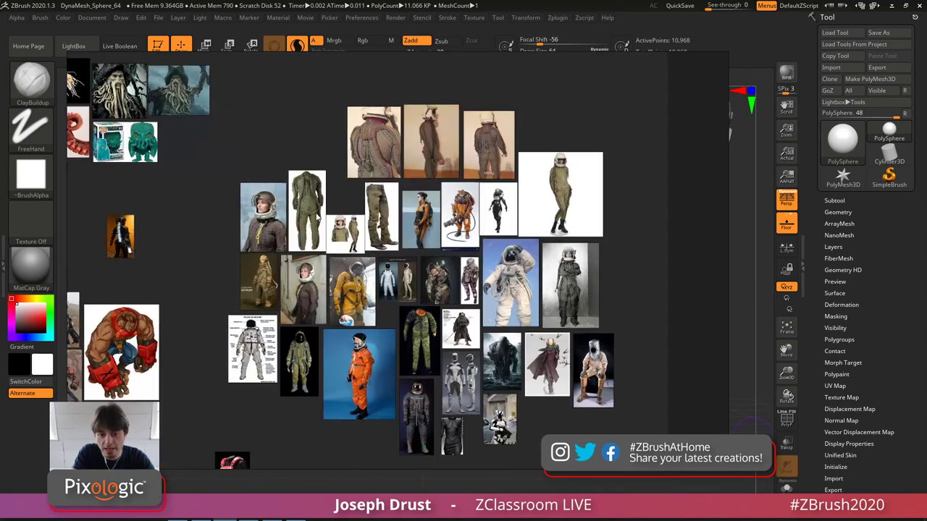
scroll(391, 312, up, 6)
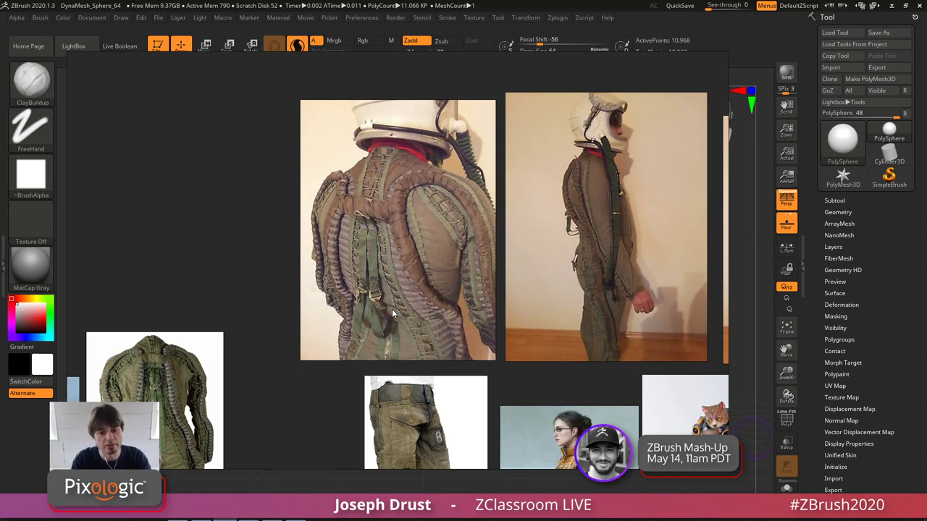
- Examine the green laced pressure suit photo and the neighboring helmet, flight suit and trouser references
scroll(456, 308, down, 2)
middle_drag(297, 431, 291, 318)
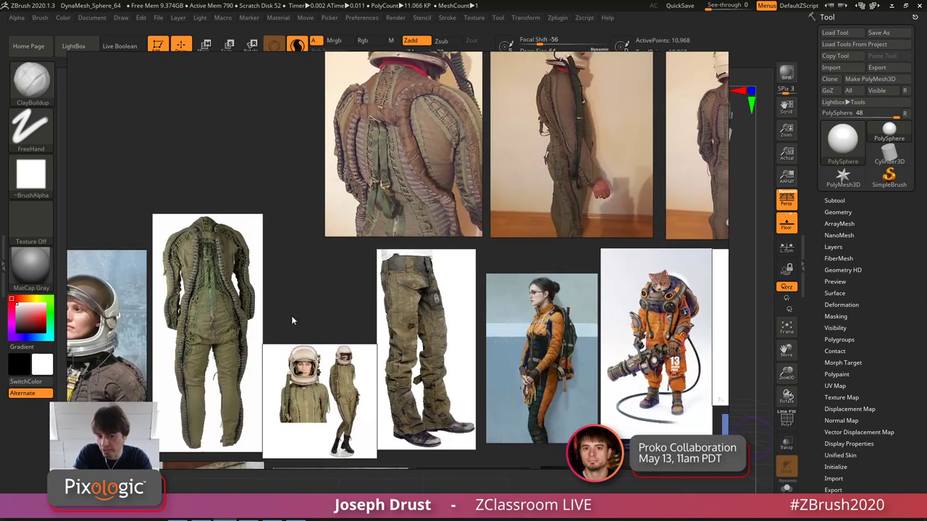
scroll(291, 315, up, 4)
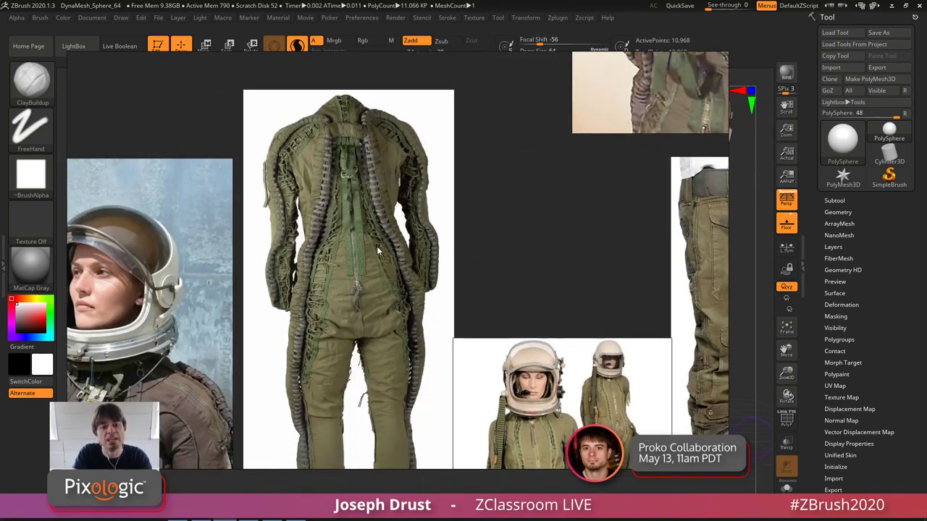
scroll(377, 246, down, 2)
scroll(370, 279, up, 2)
scroll(375, 247, down, 2)
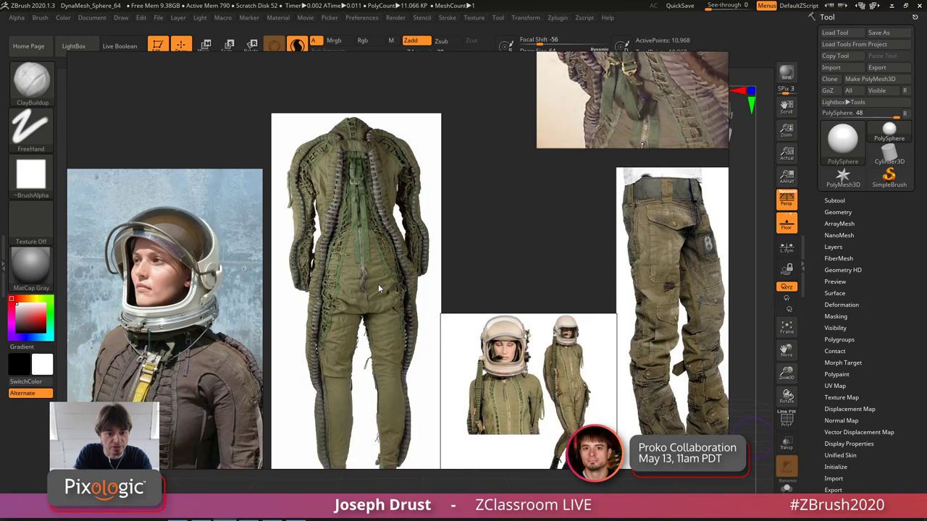
middle_drag(358, 310, 370, 256)
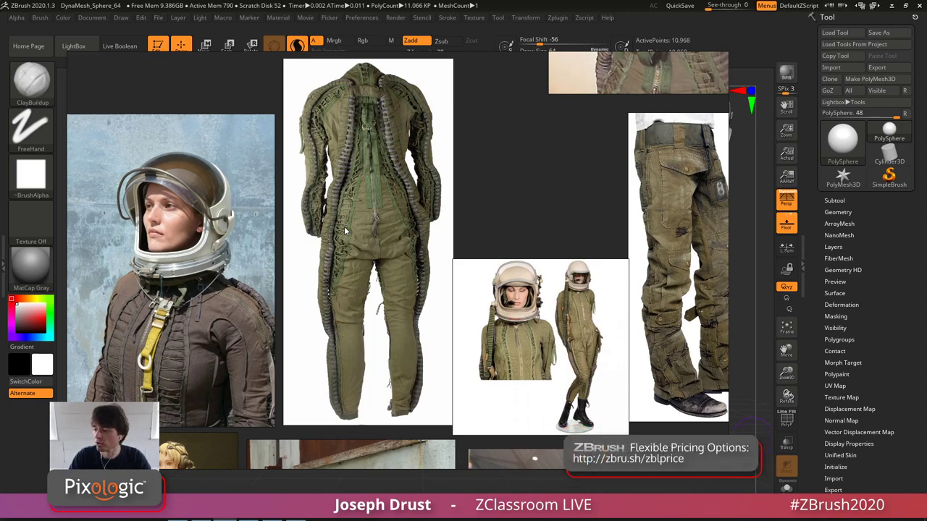
scroll(375, 190, down, 5)
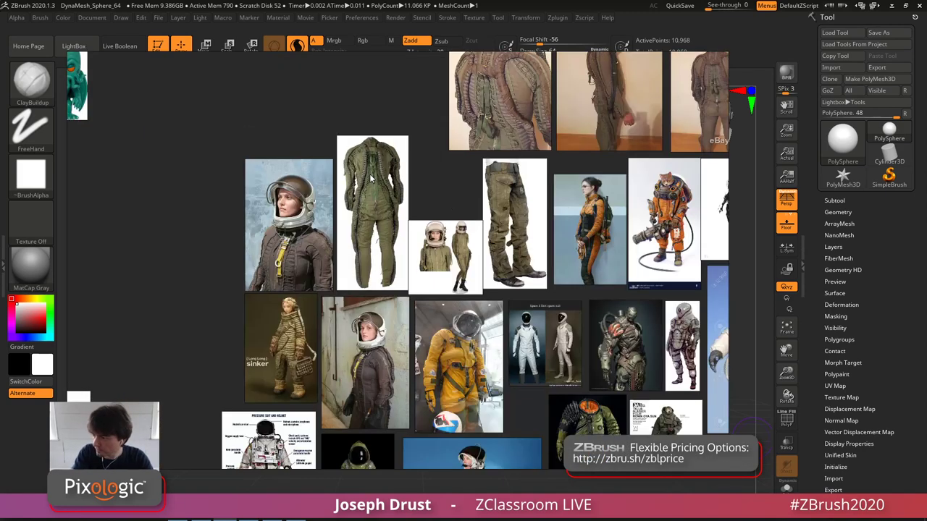
- Compare the spacesuit reference group with the armor, shoulders and tentacle beard in the Pixol Rangers concept art
middle_drag(519, 281, 398, 196)
scroll(398, 197, down, 2)
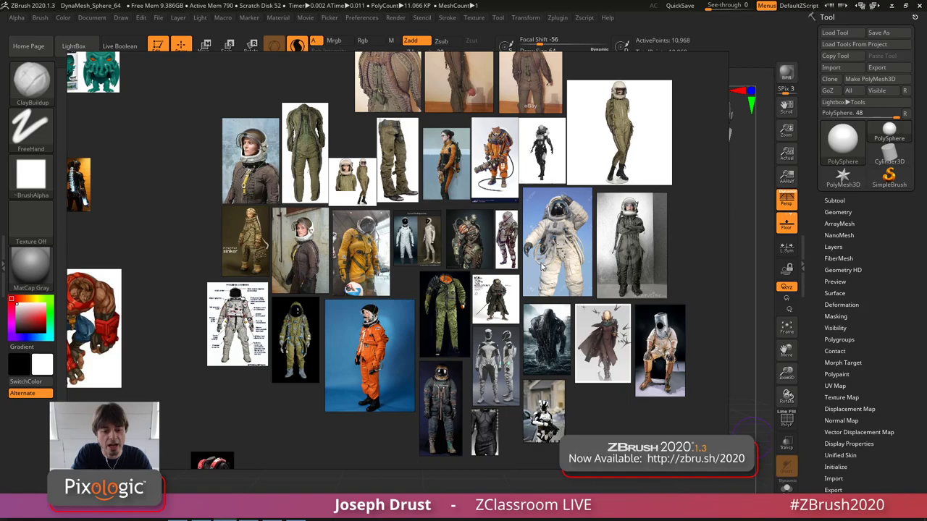
scroll(286, 245, down, 4)
middle_drag(236, 233, 564, 274)
scroll(197, 188, up, 3)
middle_drag(134, 180, 327, 216)
scroll(325, 216, up, 2)
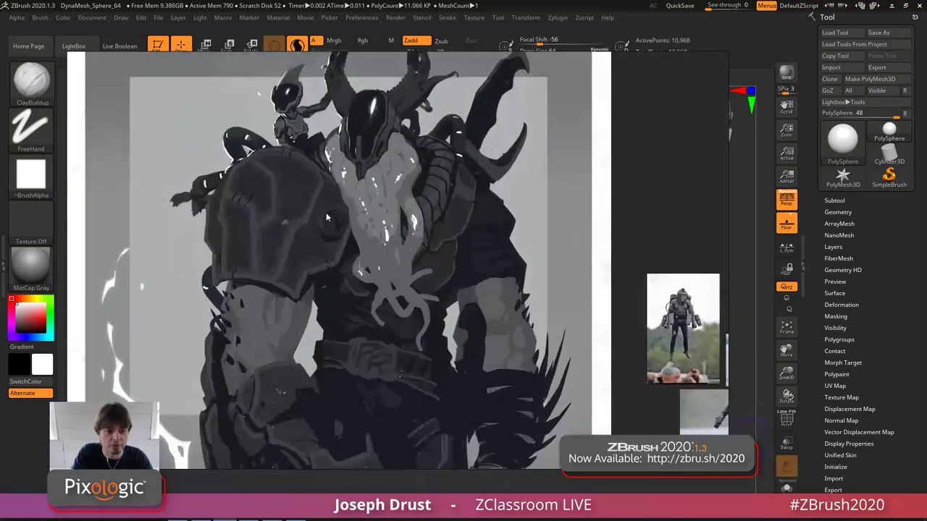
scroll(427, 202, down, 3)
- Examine the white astronaut suit, dark pressure suit and cloaked figure photos in the spacesuit reference group
middle_drag(602, 285, 349, 220)
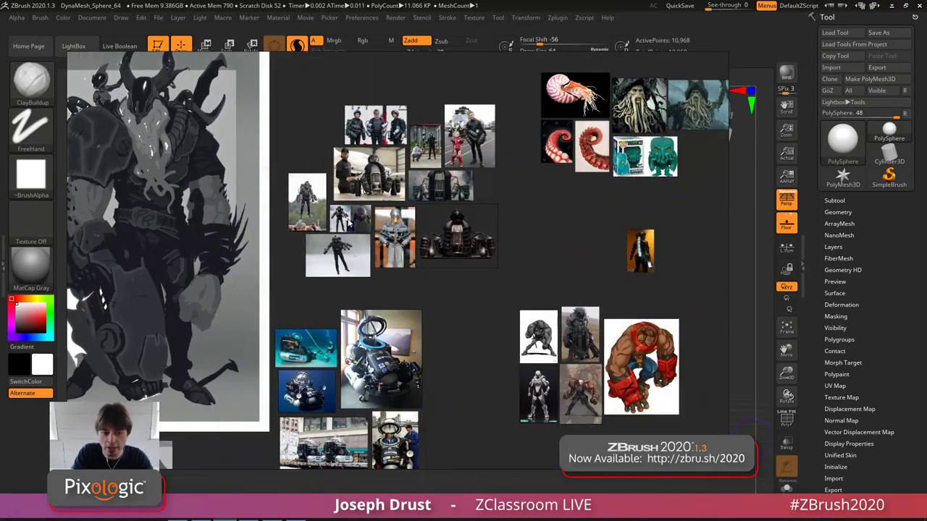
middle_drag(561, 254, 310, 336)
middle_drag(622, 338, 394, 214)
scroll(395, 213, up, 2)
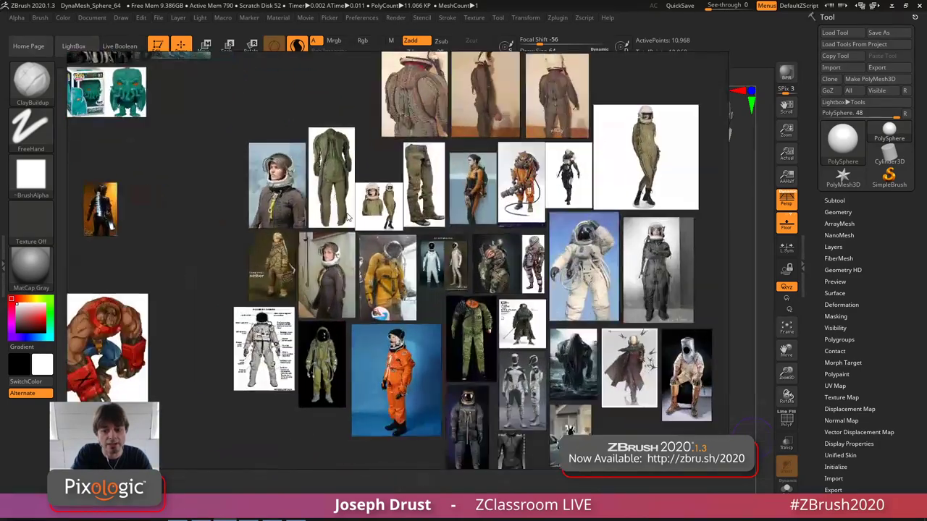
scroll(608, 319, up, 3)
middle_drag(667, 317, 537, 258)
scroll(500, 196, up, 1)
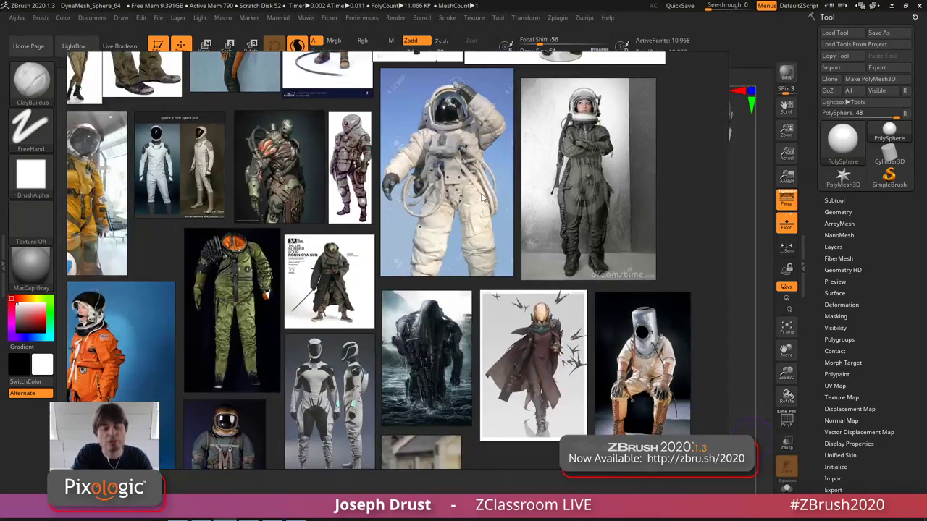
- Review the full Pixol Rangers concept art alongside the neighboring jetpack, submersible and costume reference groups
scroll(484, 198, down, 2)
scroll(479, 199, down, 3)
middle_drag(291, 207, 575, 252)
middle_drag(302, 196, 390, 192)
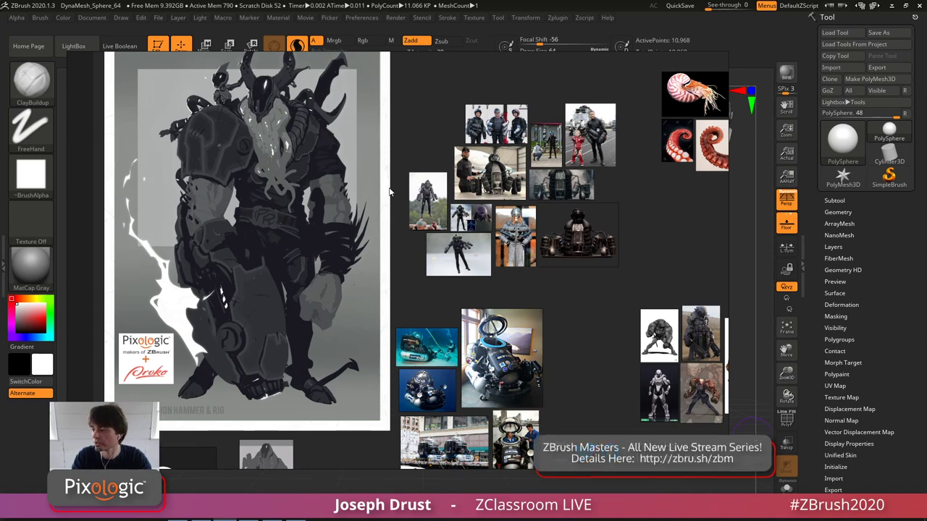
scroll(395, 196, down, 3)
middle_drag(501, 247, 405, 171)
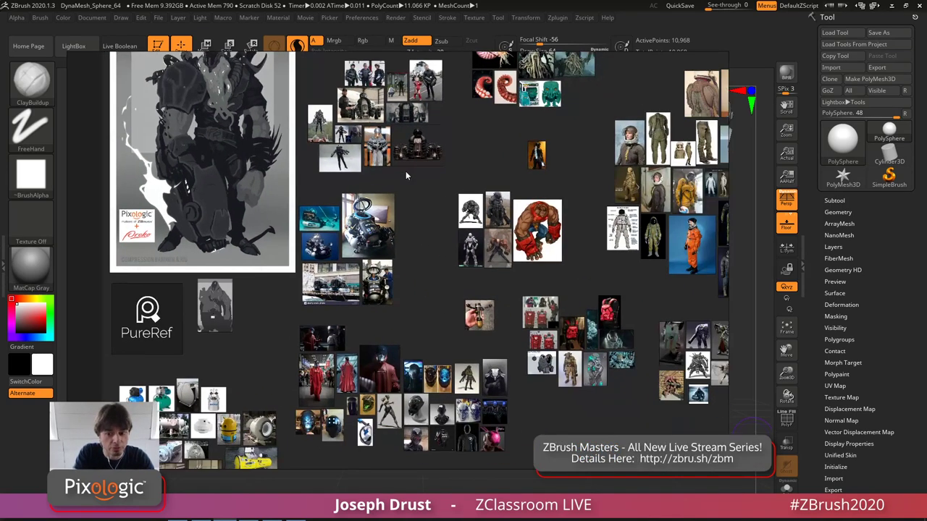
- Examine the jackhammer, demolition drill and handheld power tool references
middle_drag(622, 294, 482, 192)
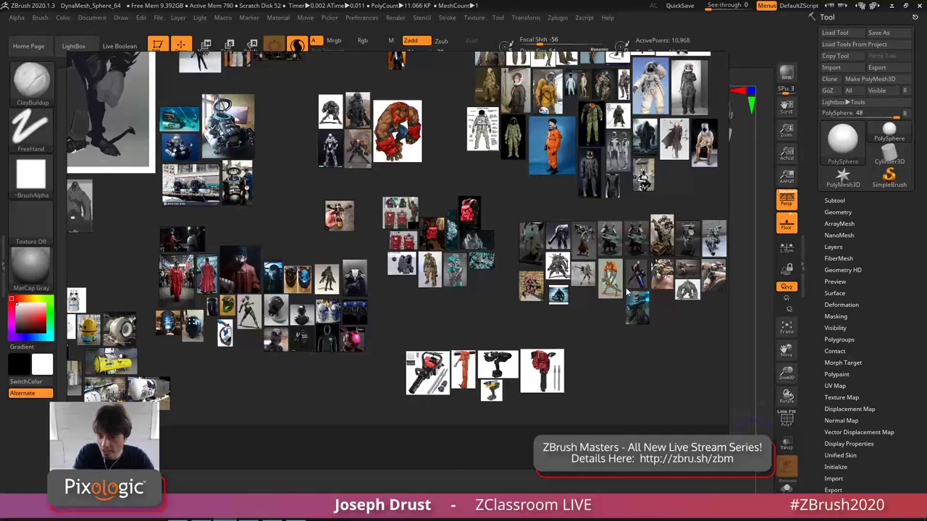
middle_drag(625, 288, 457, 268)
scroll(361, 335, up, 3)
scroll(362, 338, up, 4)
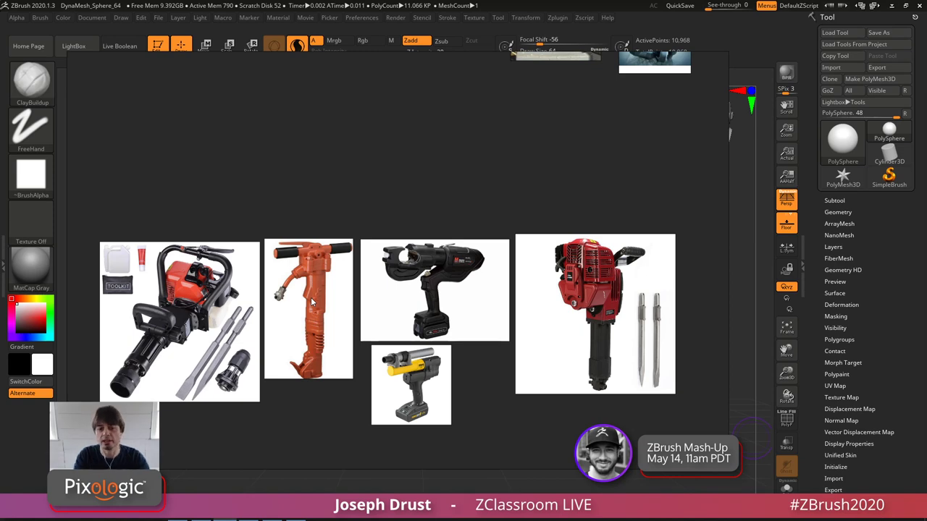
scroll(319, 252, down, 3)
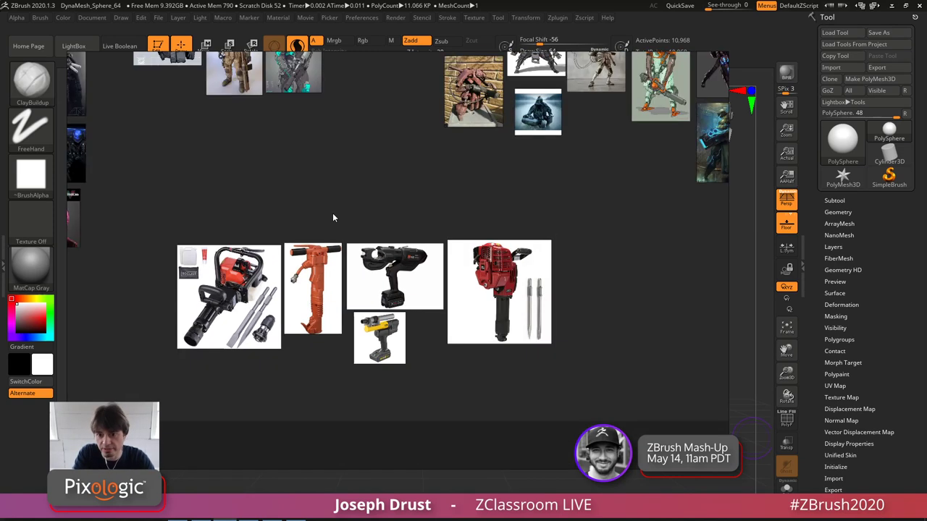
- Examine the reference group of armored characters and robots carrying oversized guns and cannons
middle_drag(403, 201, 246, 304)
scroll(379, 265, down, 1)
middle_drag(440, 227, 337, 316)
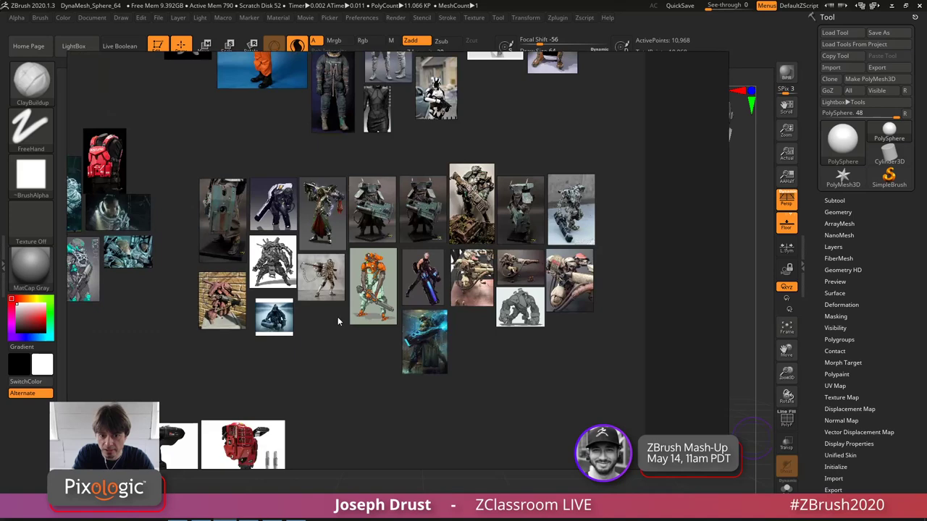
scroll(336, 290, up, 2)
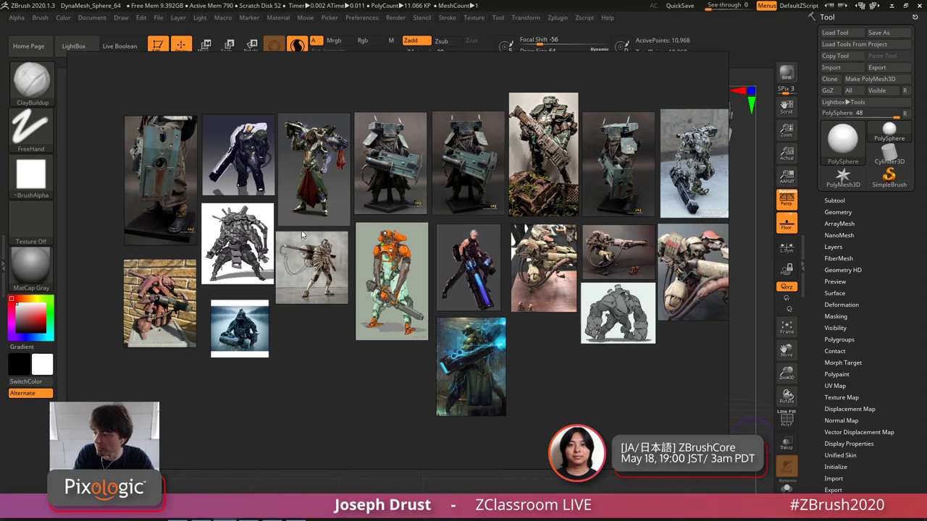
middle_drag(369, 257, 346, 268)
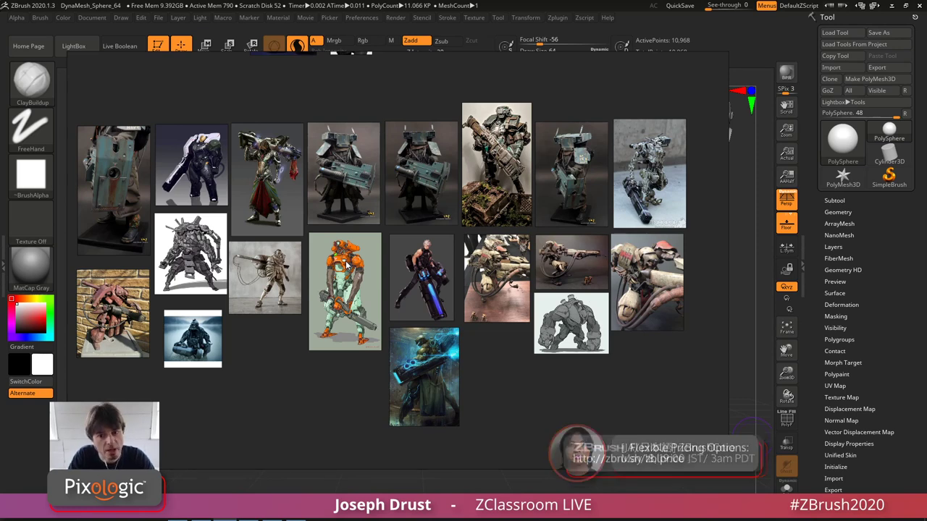
- Examine the small rough grayscale hooded figure sketch below the concept art, beside the PureRef logo
scroll(314, 181, down, 3)
scroll(302, 139, down, 2)
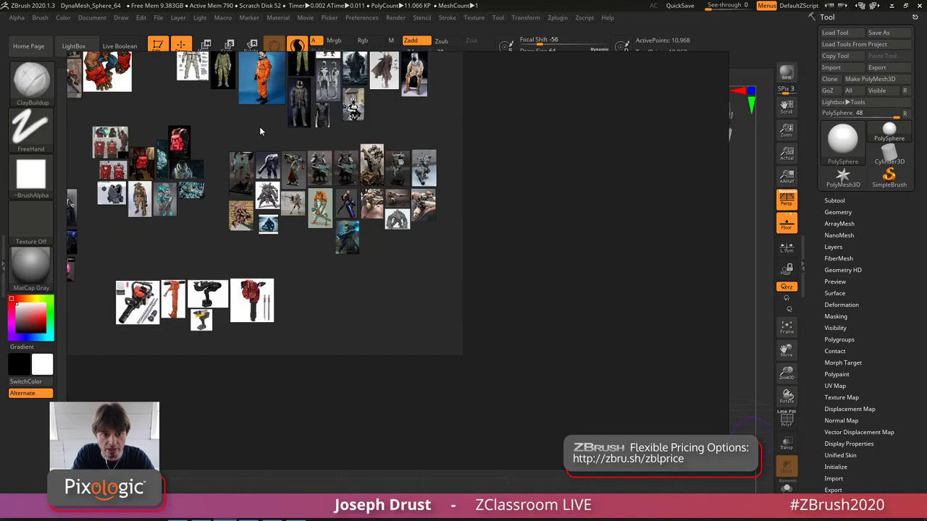
middle_drag(209, 110, 576, 257)
scroll(575, 257, down, 1)
middle_drag(346, 185, 269, 196)
scroll(154, 138, up, 4)
scroll(333, 253, down, 2)
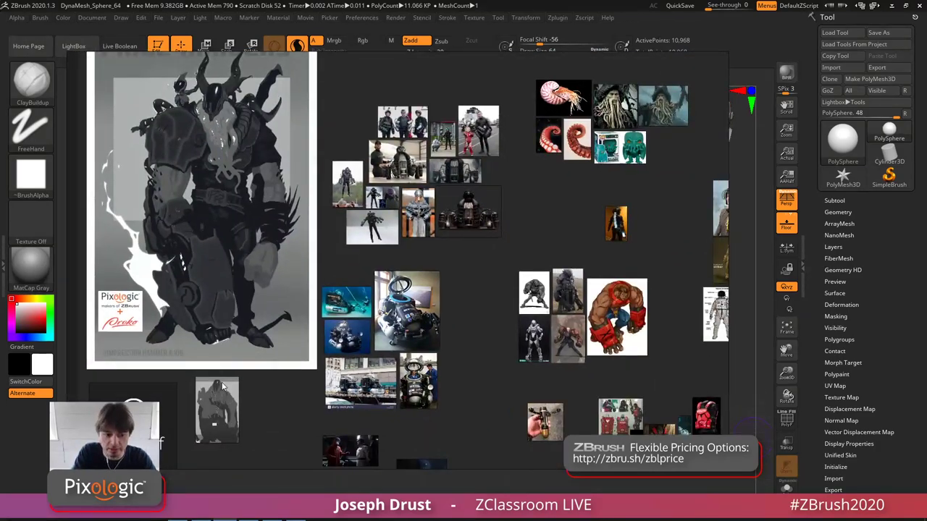
scroll(218, 405, up, 8)
scroll(340, 257, down, 1)
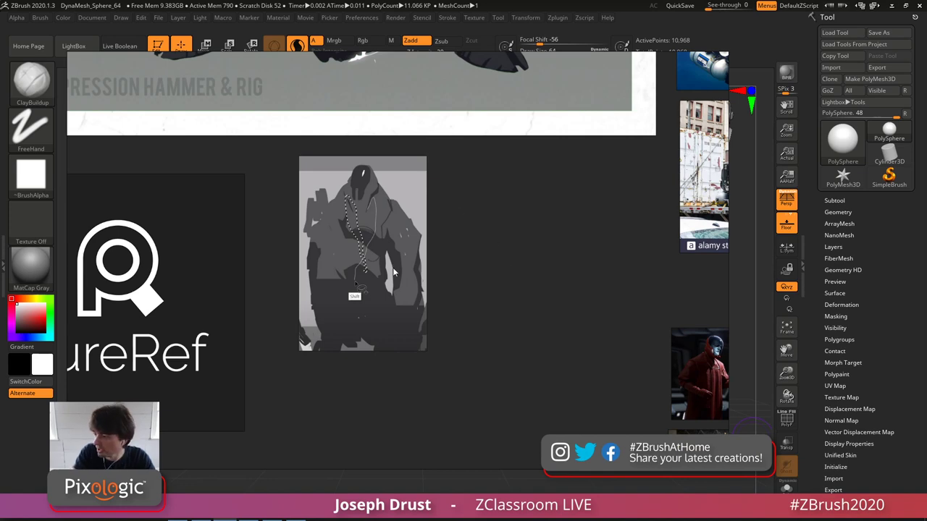
scroll(466, 216, up, 2)
- Review the whole reference board with the concept art and all image groups in view
scroll(498, 276, down, 6)
middle_drag(499, 273, 247, 281)
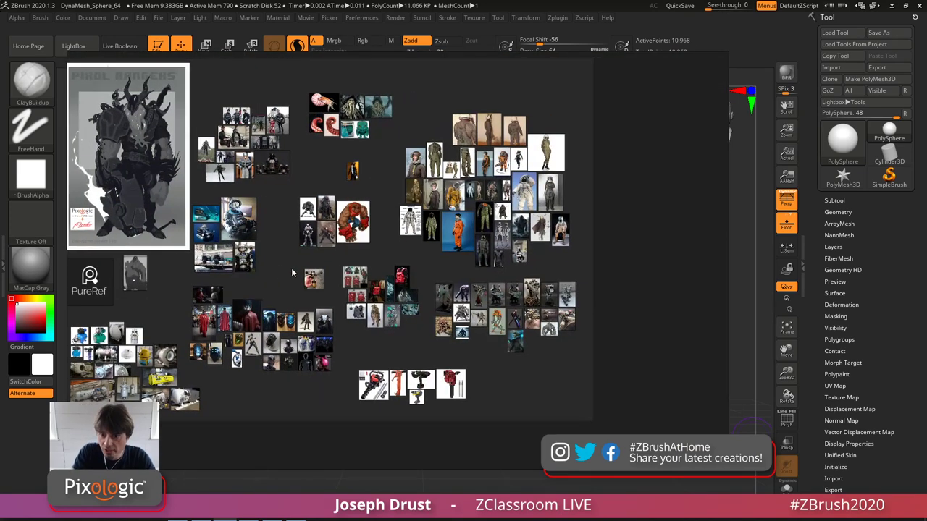
scroll(434, 282, down, 2)
scroll(427, 288, up, 2)
middle_drag(362, 266, 397, 279)
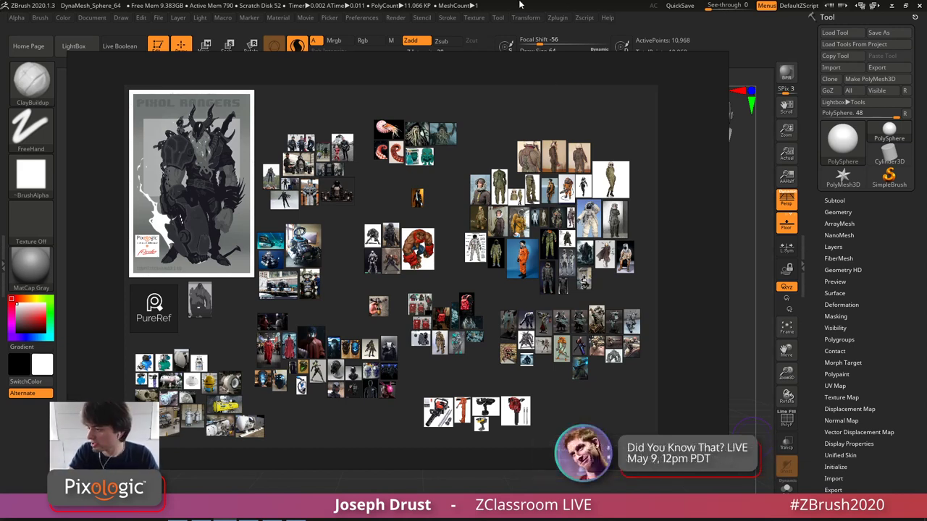
- Switch to ZBrush to view the whole PolySphere, and return to the PureRef reference board
click(520, 4)
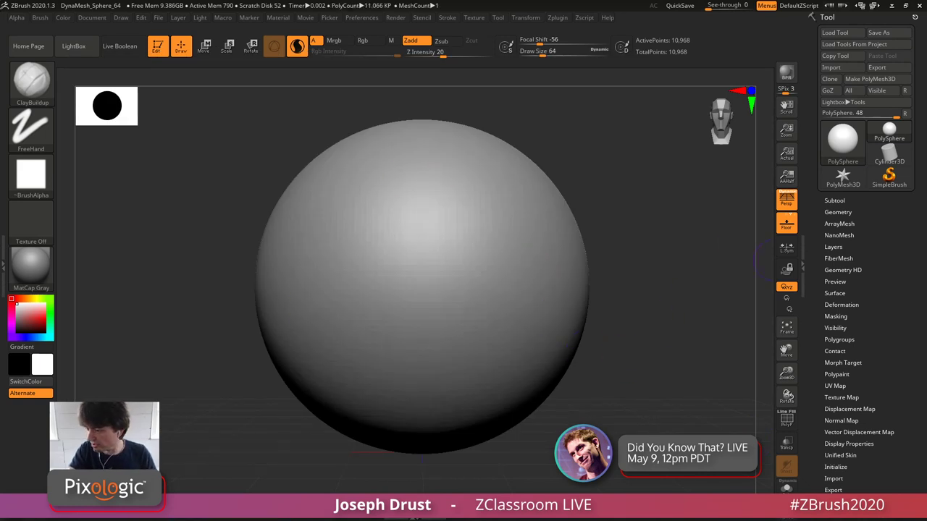
alt+drag(642, 315, 641, 291)
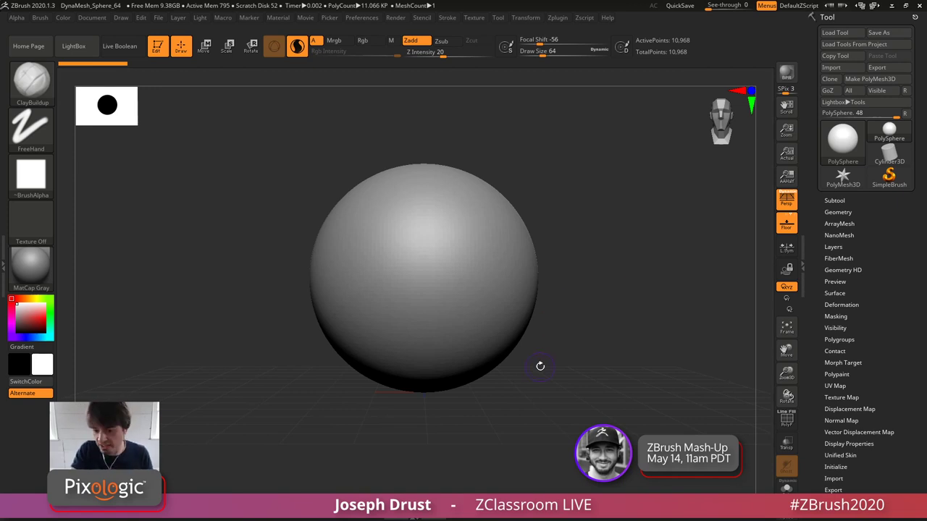
key(alt+Tab)
click(364, 259)
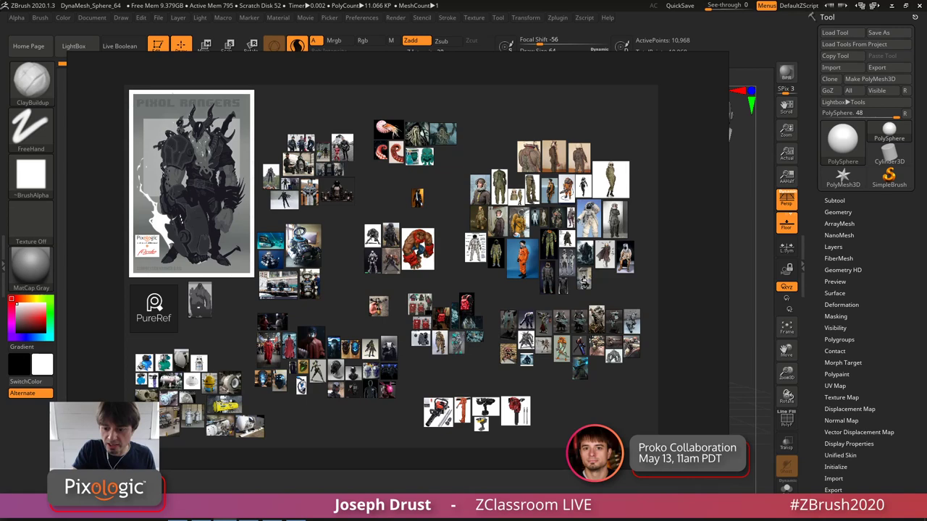
- Move the PureRef window to the corner of the workspace and shrink it to frame only the concept art
right_drag(652, 439, 590, 415)
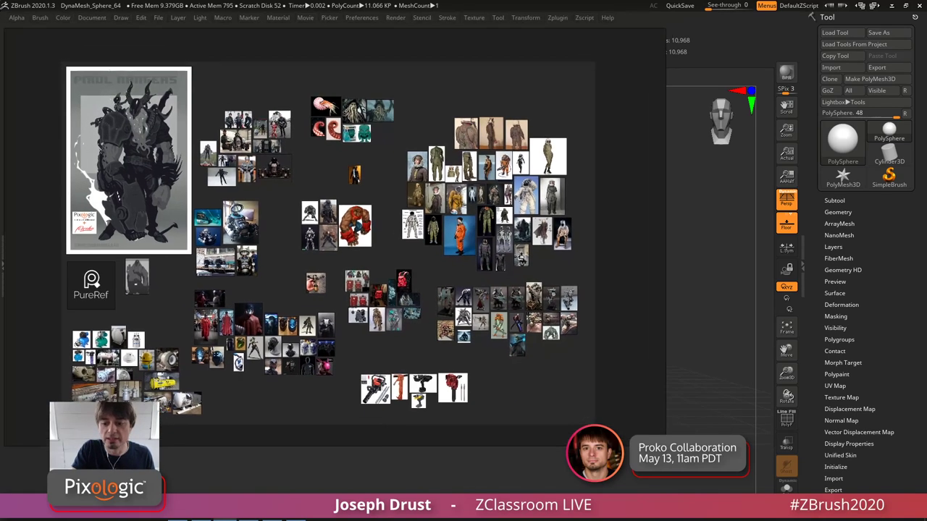
drag(663, 445, 193, 271)
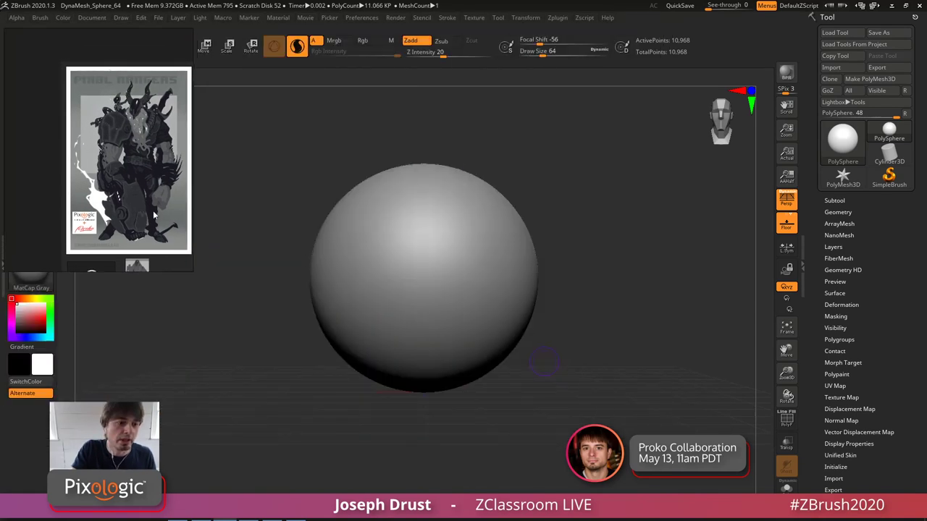
middle_drag(157, 205, 112, 183)
scroll(107, 186, up, 3)
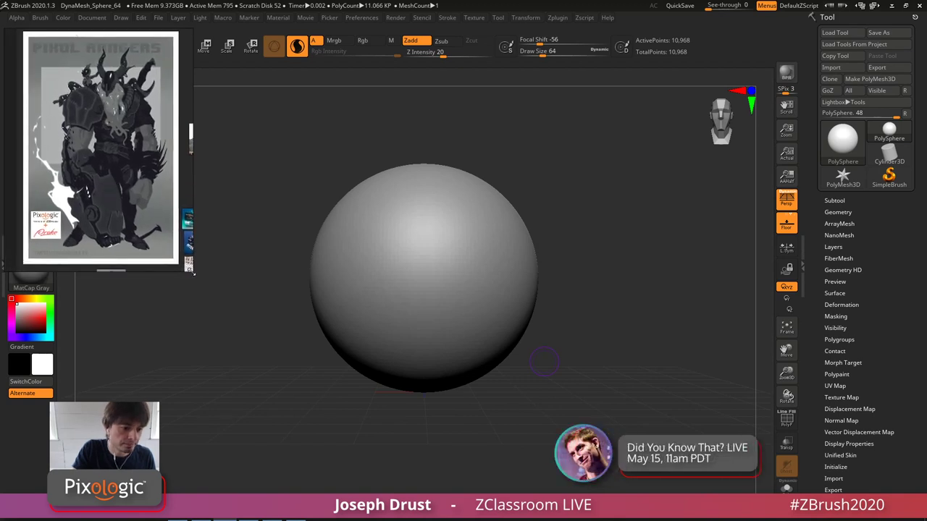
drag(194, 273, 178, 310)
drag(179, 268, 181, 270)
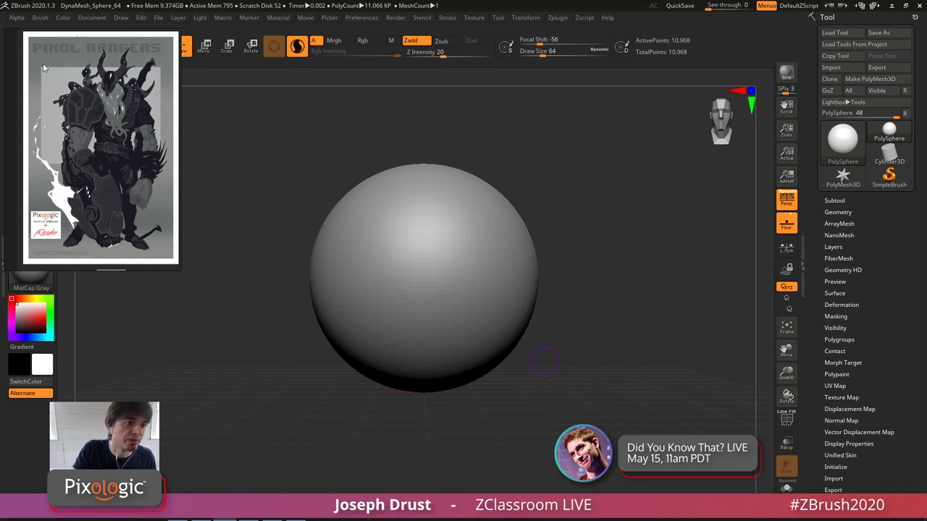
- Set the PureRef window to stay always on top of ZBrush
right_click(115, 134)
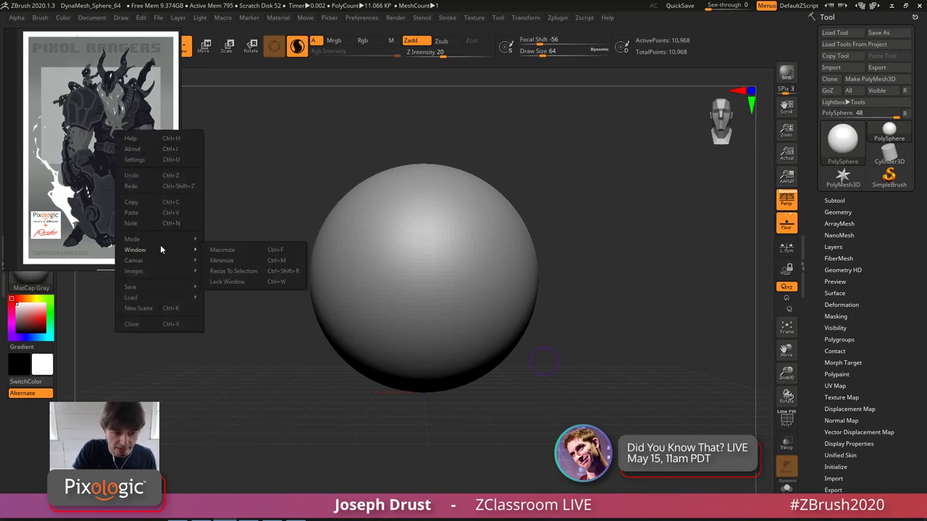
mouse_move(162, 240)
click(245, 261)
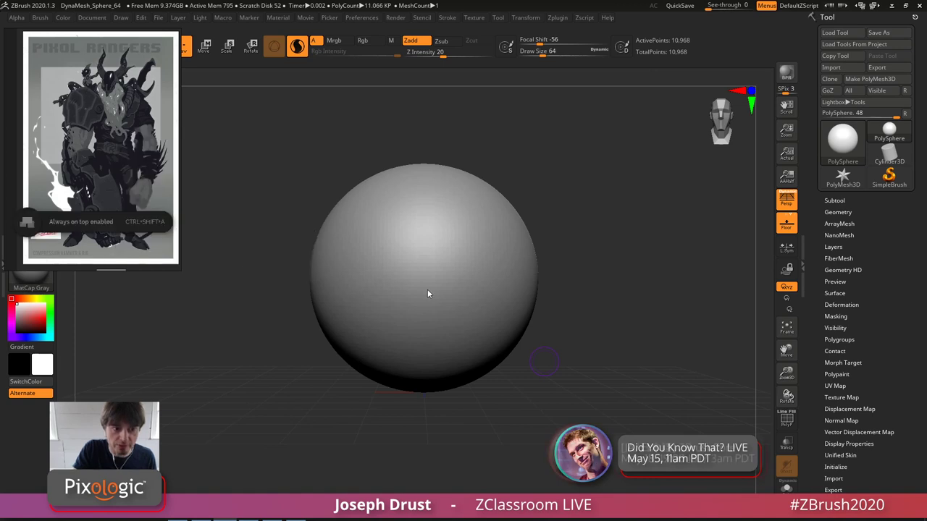
drag(191, 168, 143, 130)
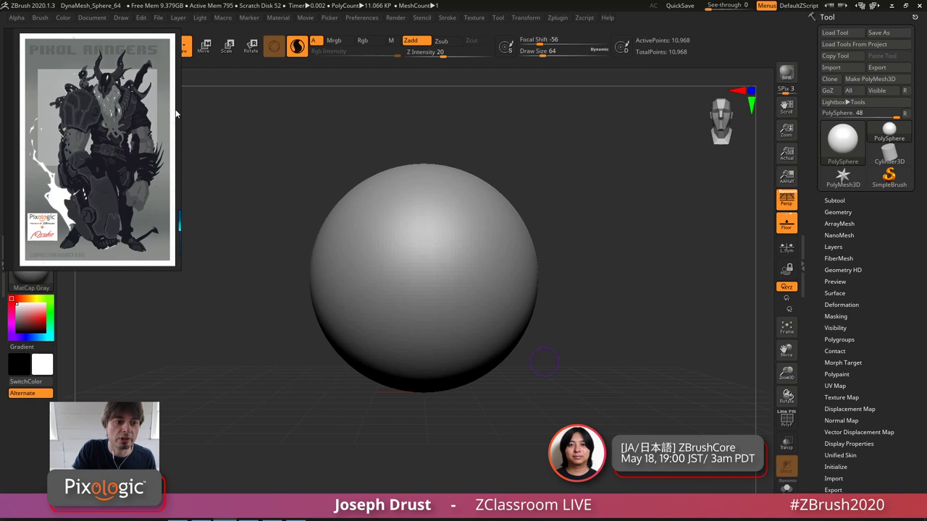
- Move the PureRef window over the ZBrush canvas, beside the sphere
right_click(91, 30)
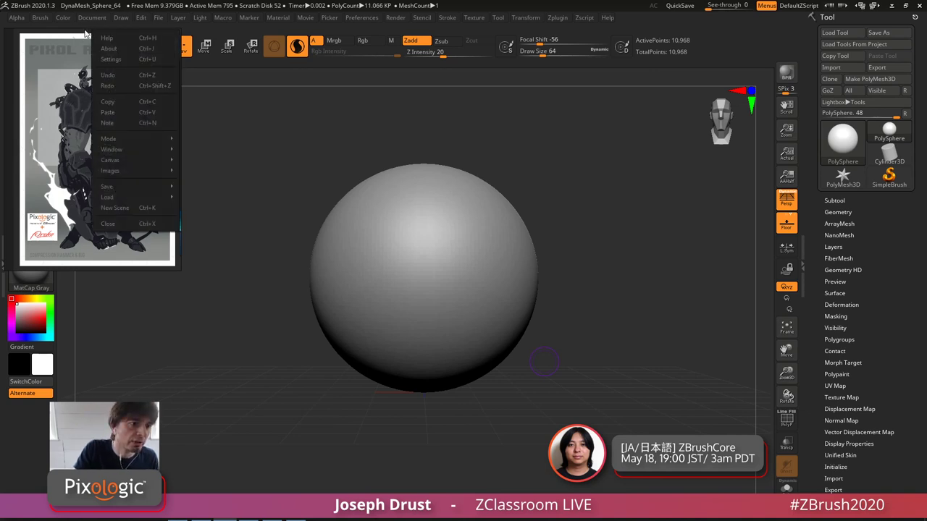
right_click(79, 30)
mouse_move(80, 30)
mouse_down()
mouse_move(85, 54)
mouse_move(91, 22)
mouse_up()
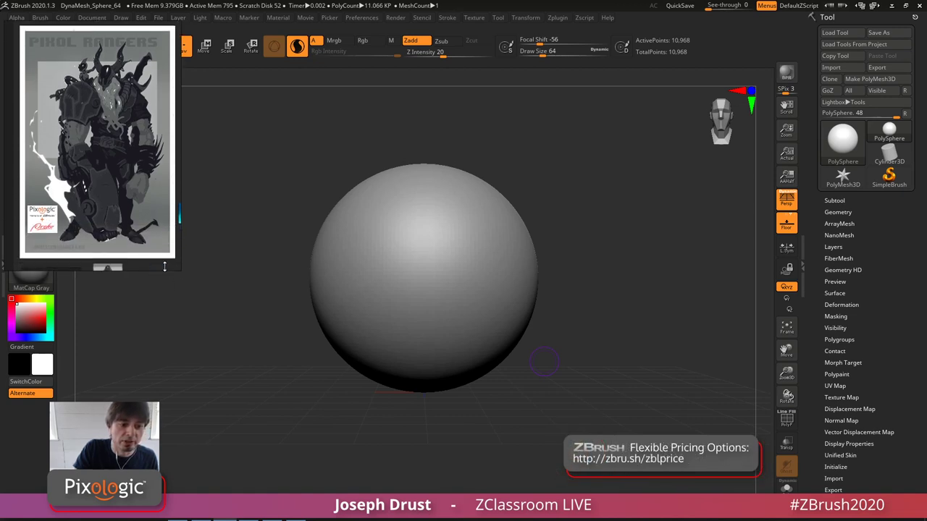
mouse_move(165, 266)
mouse_down()
mouse_move(252, 468)
mouse_move(246, 479)
mouse_move(285, 472)
mouse_move(234, 407)
mouse_move(234, 392)
mouse_up()
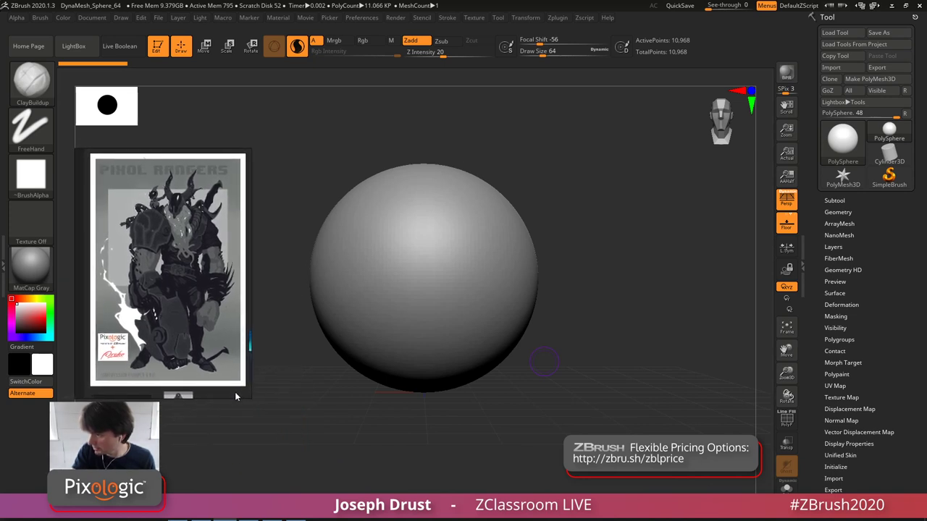
- Shrink the PureRef window beside the sphere and fit the complete Pixol Rangers concept art inside it
drag(250, 168, 176, 289)
scroll(143, 342, down, 4)
middle_drag(143, 342, 123, 315)
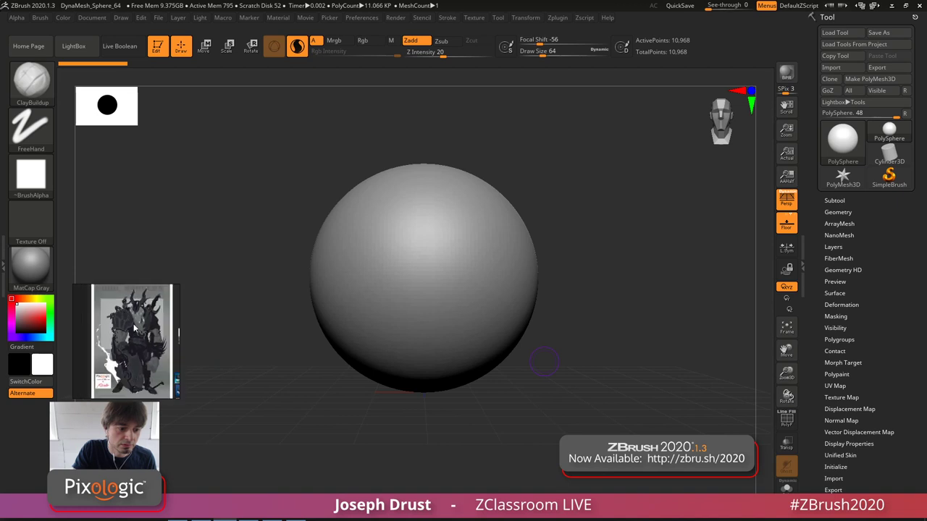
scroll(133, 328, down, 2)
scroll(125, 321, up, 2)
drag(176, 286, 195, 232)
scroll(150, 318, up, 3)
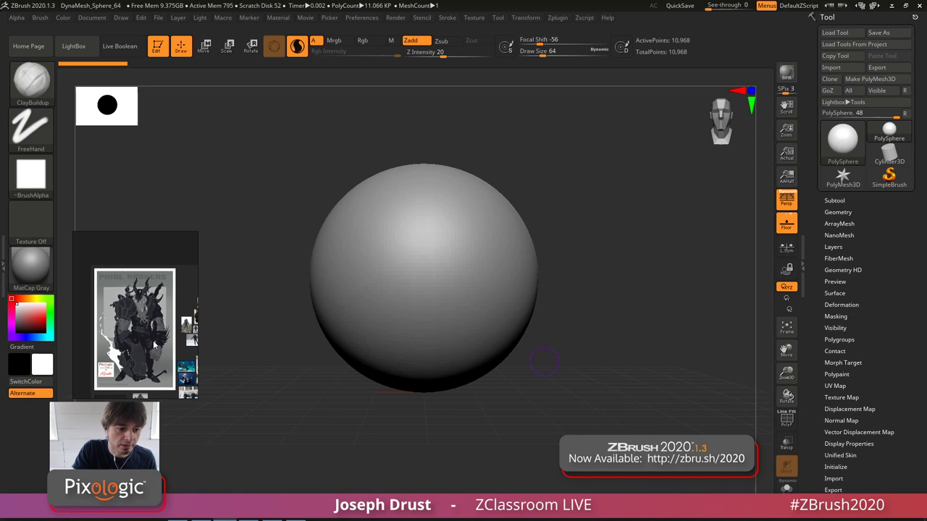
middle_drag(150, 332, 156, 327)
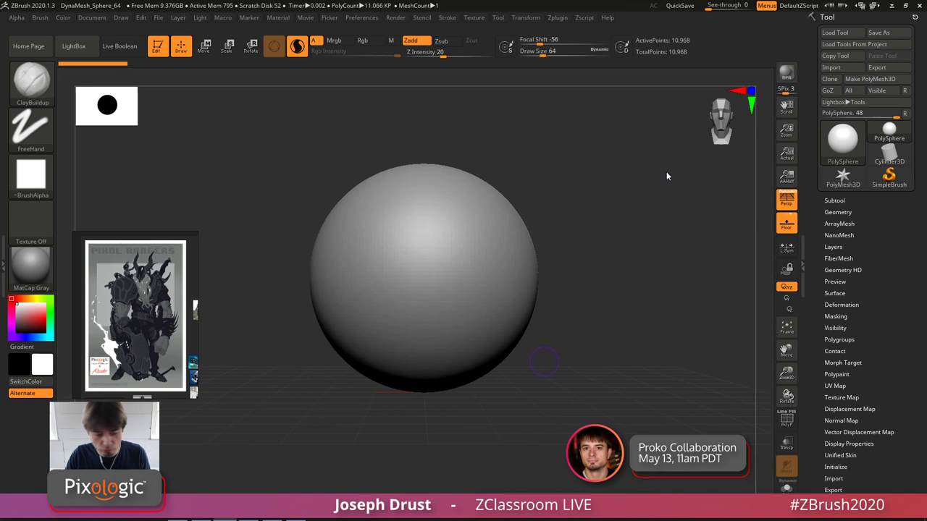
drag(630, 212, 640, 183)
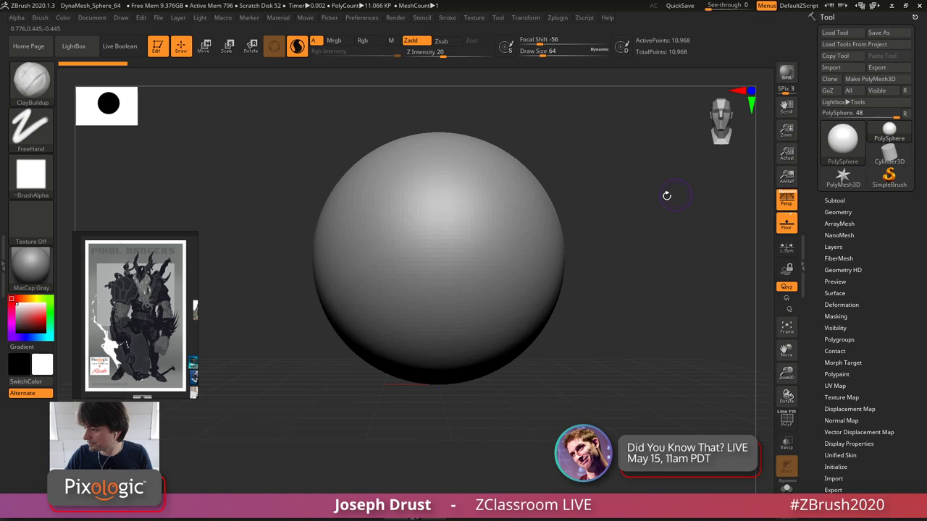
- Hide the floor grid, frame the whole sphere, and enlarge the silhouette thumbnail to size 268
mouse_move(619, 219)
alt+mouse_down()
mouse_move(627, 229)
mouse_move(616, 210)
alt+mouse_up()
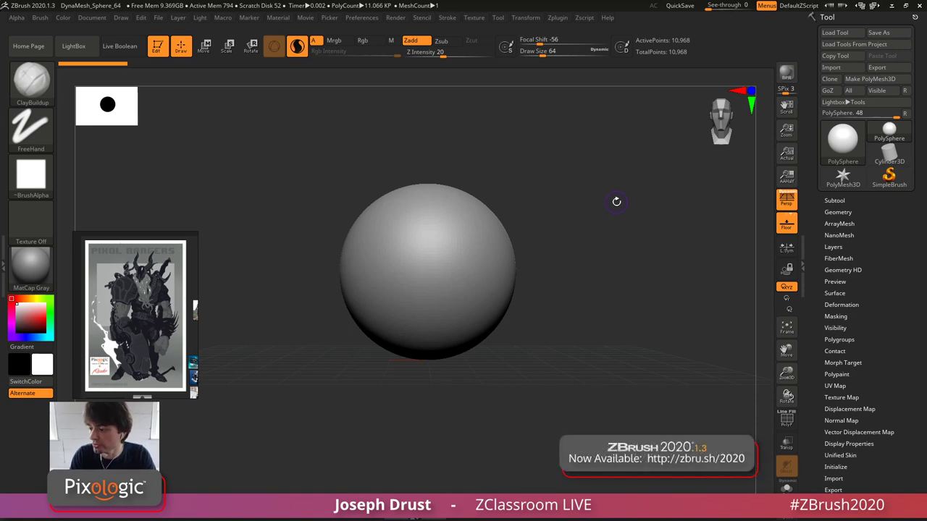
click(786, 223)
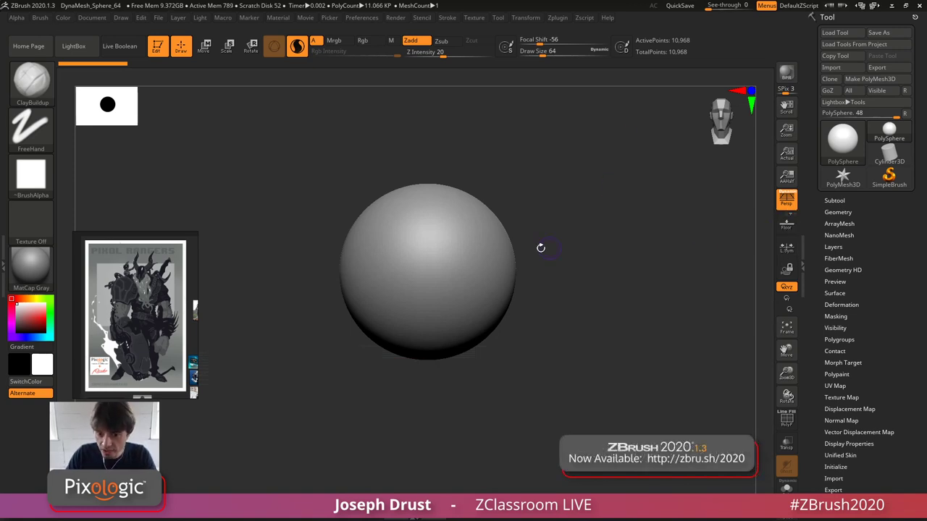
alt+drag(592, 184, 592, 210)
alt+drag(537, 240, 530, 231)
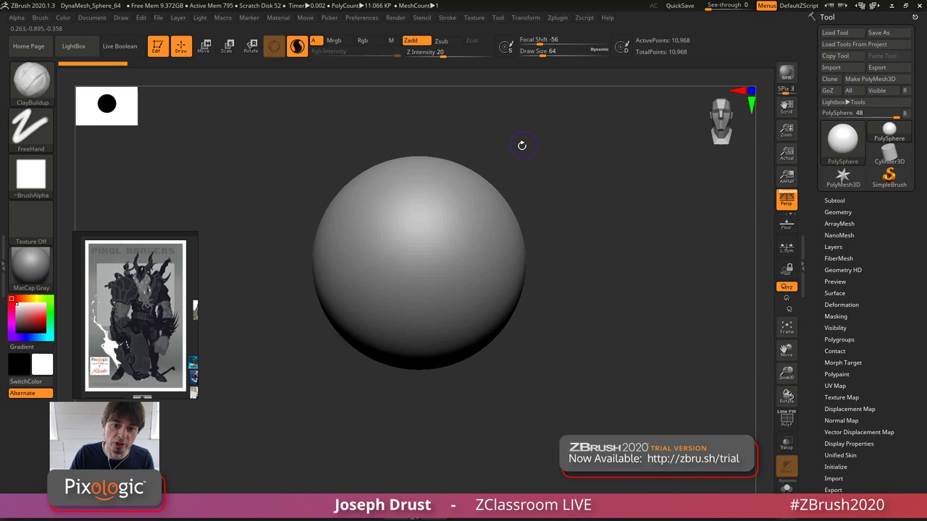
alt+drag(546, 225, 554, 200)
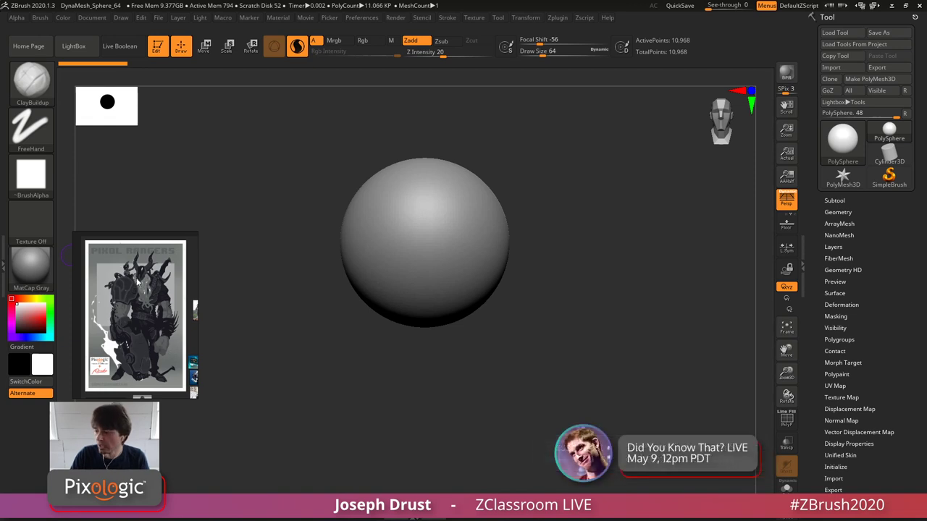
drag(138, 123, 192, 186)
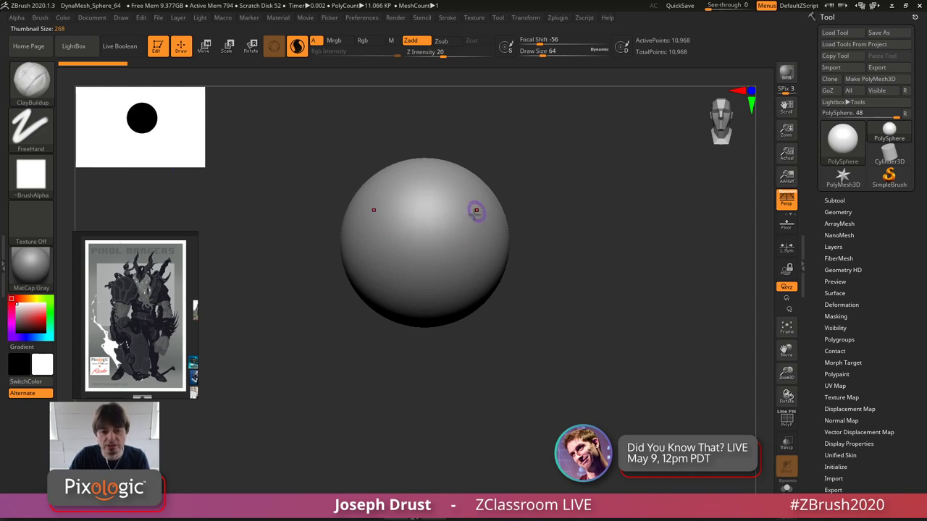
- Pull the sphere's lower sides outward and downward symmetrically with the SnakeHook brush at draw size 508
key(b)
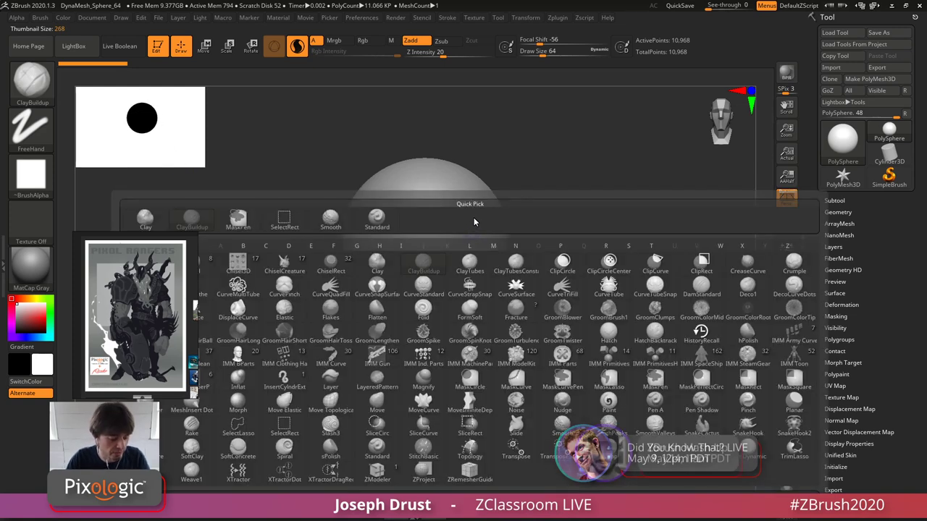
key(s)
key(h)
key(space)
alt+drag(568, 210, 551, 247)
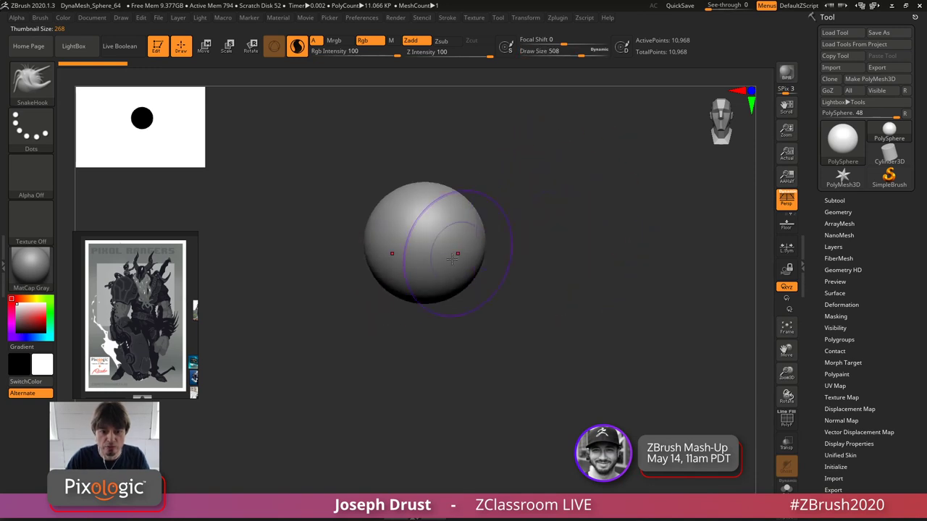
mouse_move(462, 278)
mouse_down()
mouse_move(488, 320)
mouse_move(506, 270)
mouse_up()
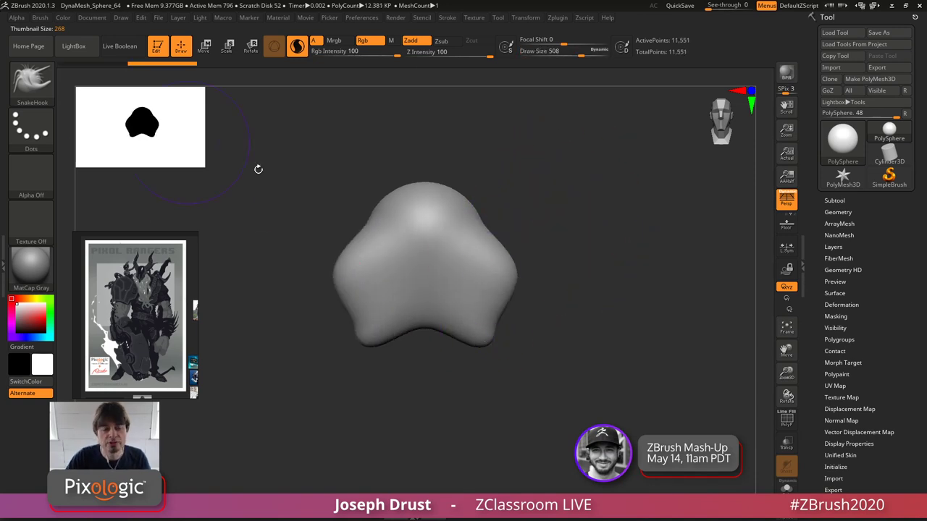
ctrl+drag(258, 168, 269, 179)
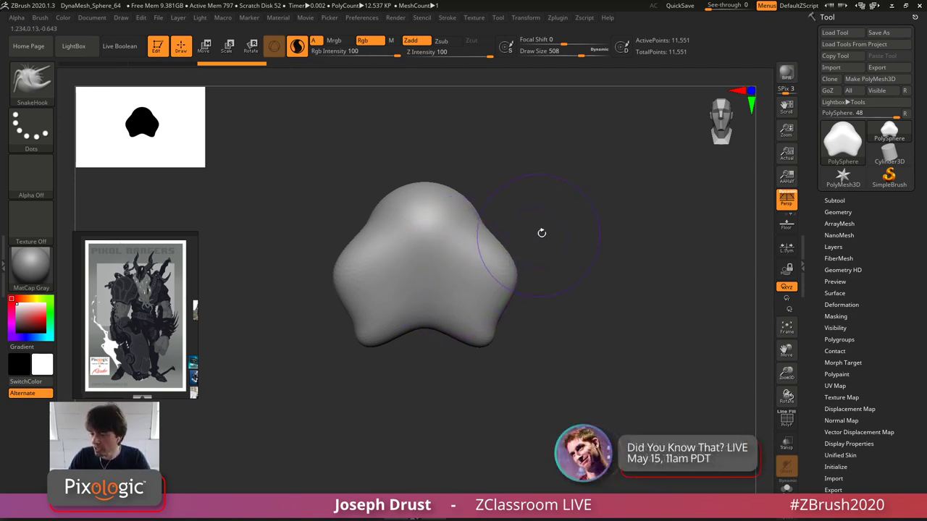
- Push and smooth the lump into a tall egg shape and draw its underside down to a central point
mouse_move(542, 232)
mouse_down()
mouse_move(505, 231)
mouse_move(558, 343)
mouse_move(577, 339)
mouse_move(521, 242)
mouse_move(468, 229)
mouse_up()
mouse_move(585, 177)
shift+mouse_down()
mouse_move(633, 174)
mouse_move(620, 152)
shift+mouse_up()
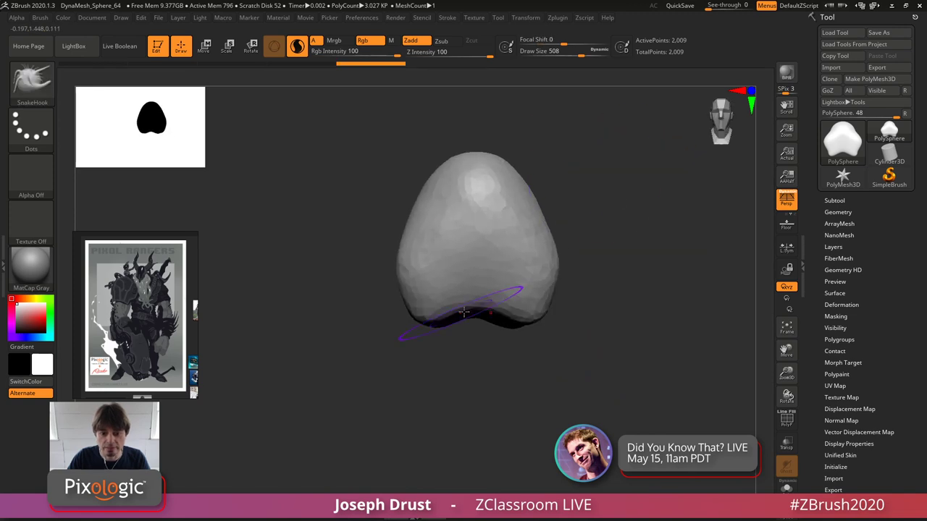
mouse_move(496, 284)
mouse_down()
mouse_move(477, 340)
mouse_move(453, 342)
mouse_move(426, 259)
mouse_move(543, 253)
mouse_up()
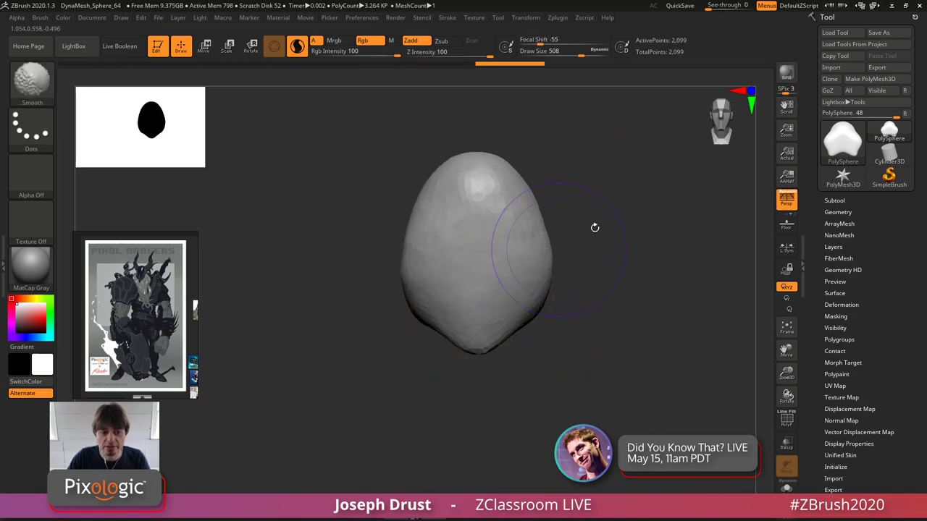
alt+drag(593, 227, 548, 254)
drag(463, 218, 523, 196)
mouse_move(561, 184)
mouse_down()
mouse_move(461, 159)
mouse_move(477, 141)
mouse_up()
mouse_move(463, 206)
mouse_down()
mouse_move(443, 227)
mouse_move(481, 240)
mouse_move(452, 243)
mouse_move(435, 258)
mouse_up()
- Pull out broad shoulders, a neck bump and a downward-tapering waist with SnakeHook at draw size 400
drag(601, 230, 540, 230)
mouse_move(484, 335)
mouse_down()
mouse_move(506, 360)
mouse_move(499, 377)
mouse_move(492, 326)
mouse_move(475, 373)
mouse_move(542, 341)
mouse_move(475, 365)
mouse_move(456, 396)
mouse_move(485, 352)
mouse_up()
mouse_move(564, 316)
mouse_down()
mouse_move(601, 314)
mouse_move(578, 299)
mouse_up()
mouse_move(549, 173)
mouse_down()
mouse_move(487, 177)
mouse_move(520, 209)
mouse_move(516, 270)
mouse_move(507, 243)
mouse_up()
key(space)
drag(513, 157, 558, 172)
mouse_move(493, 242)
shift+mouse_down()
mouse_move(476, 181)
mouse_move(422, 174)
mouse_move(407, 156)
shift+mouse_up()
shift+drag(407, 156, 464, 150)
mouse_move(523, 150)
mouse_down()
mouse_move(478, 147)
mouse_move(551, 232)
mouse_up()
mouse_move(570, 277)
mouse_down()
mouse_move(629, 286)
mouse_move(643, 248)
mouse_move(637, 265)
mouse_up()
drag(503, 265, 463, 380)
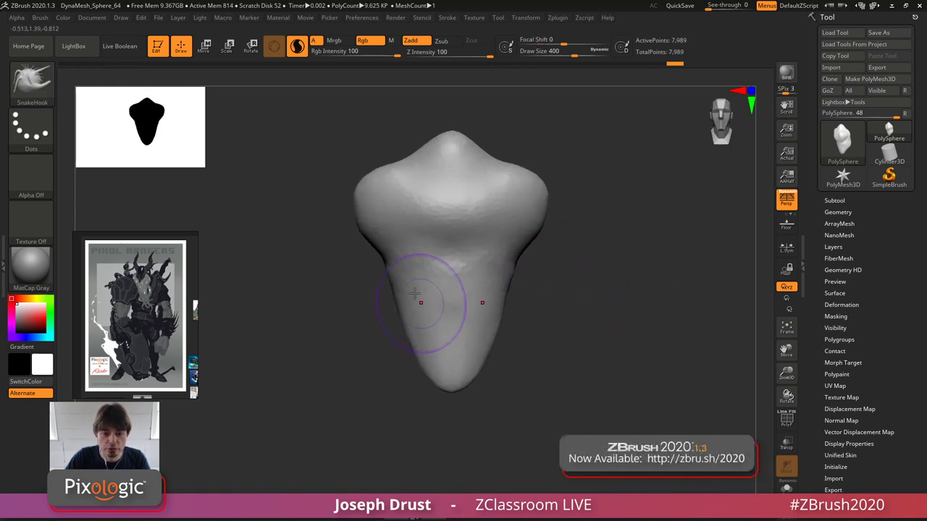
- Narrow the waist and square off the torso's lower end into a pelvis, correcting its profile and smoothing it
mouse_move(410, 293)
mouse_down()
mouse_move(384, 267)
mouse_move(440, 289)
mouse_up()
mouse_move(410, 368)
mouse_down()
mouse_move(403, 362)
mouse_move(457, 381)
mouse_up()
mouse_move(510, 369)
mouse_down()
mouse_move(577, 331)
mouse_move(547, 317)
mouse_up()
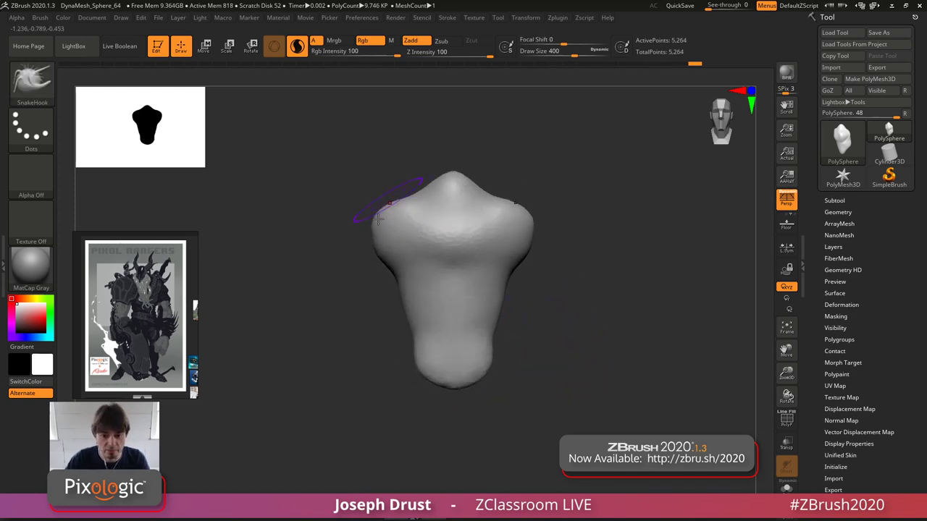
drag(616, 234, 573, 222)
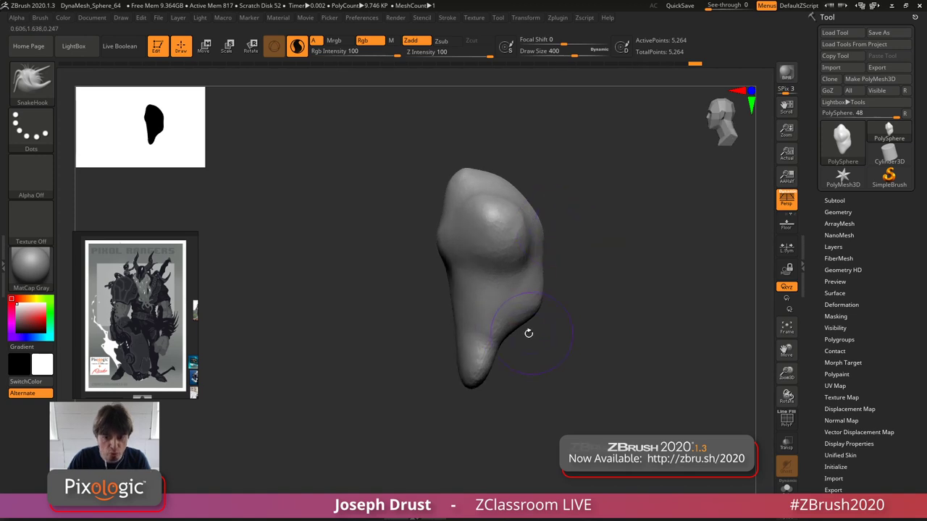
drag(512, 345, 517, 374)
shift+drag(527, 329, 542, 323)
drag(507, 360, 490, 381)
mouse_move(565, 319)
ctrl+mouse_down()
mouse_move(585, 329)
mouse_move(346, 267)
ctrl+mouse_up()
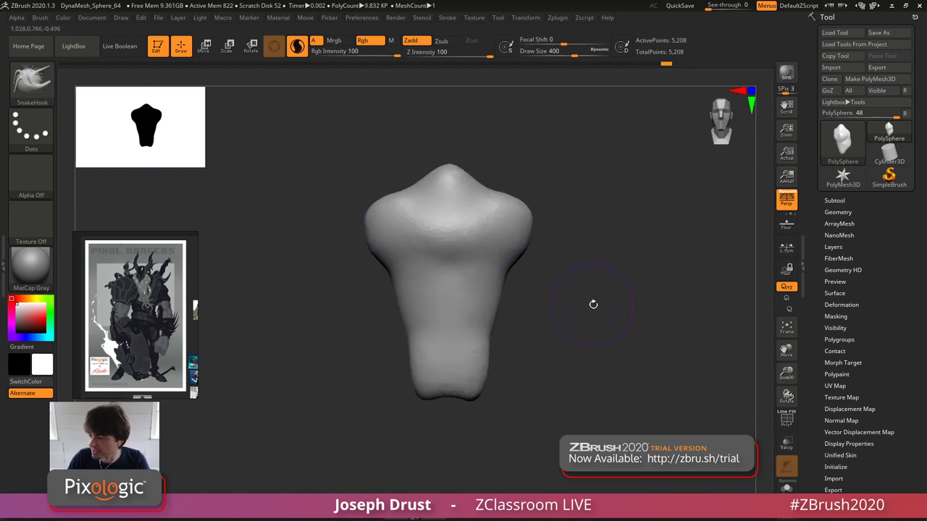
- Pull two long tapering legs down from the pelvis with SnakeHook
alt+drag(607, 308, 601, 287)
mouse_move(596, 326)
mouse_down()
mouse_move(473, 378)
mouse_move(504, 474)
mouse_up()
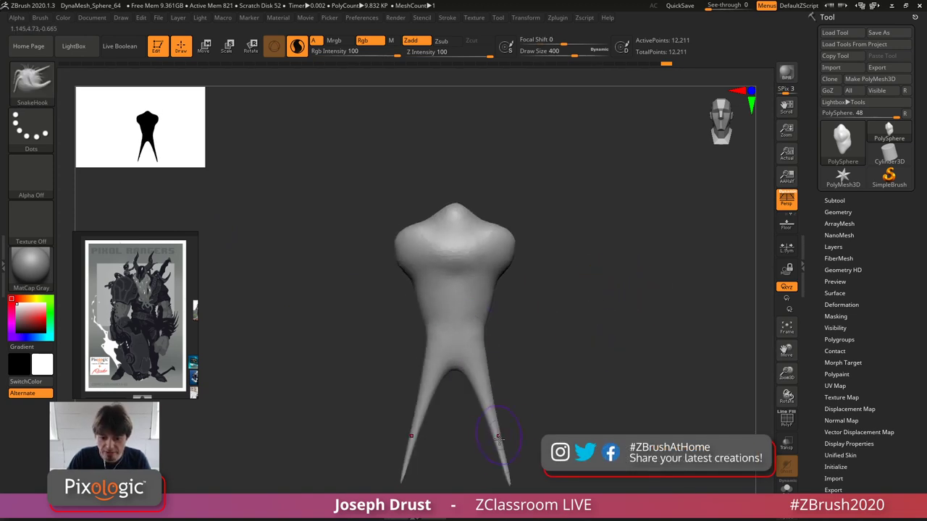
mouse_move(498, 438)
mouse_down()
mouse_move(473, 437)
mouse_move(500, 401)
mouse_move(491, 411)
mouse_move(493, 392)
mouse_up()
- Switch to the Inflat brush, undo the test strokes on the legs, and set focal shift 80 and draw size 344
key(b)
key(i)
key(n)
key(space)
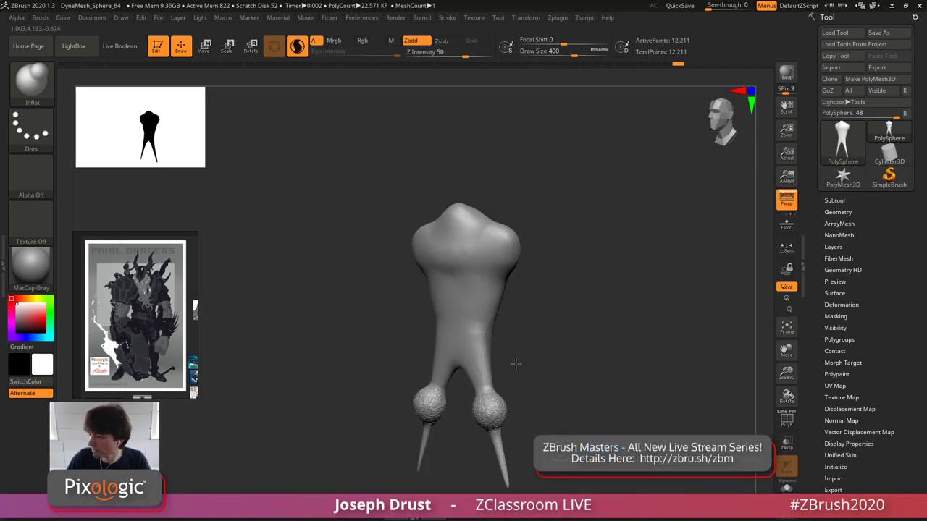
key(ctrl+z)
mouse_move(519, 355)
mouse_down()
mouse_move(531, 366)
mouse_move(572, 358)
mouse_move(557, 336)
mouse_up()
key(space)
mouse_move(500, 426)
mouse_down()
mouse_move(496, 355)
mouse_move(475, 351)
mouse_move(519, 308)
mouse_up()
key(ctrl+z)
key(space)
key(space)
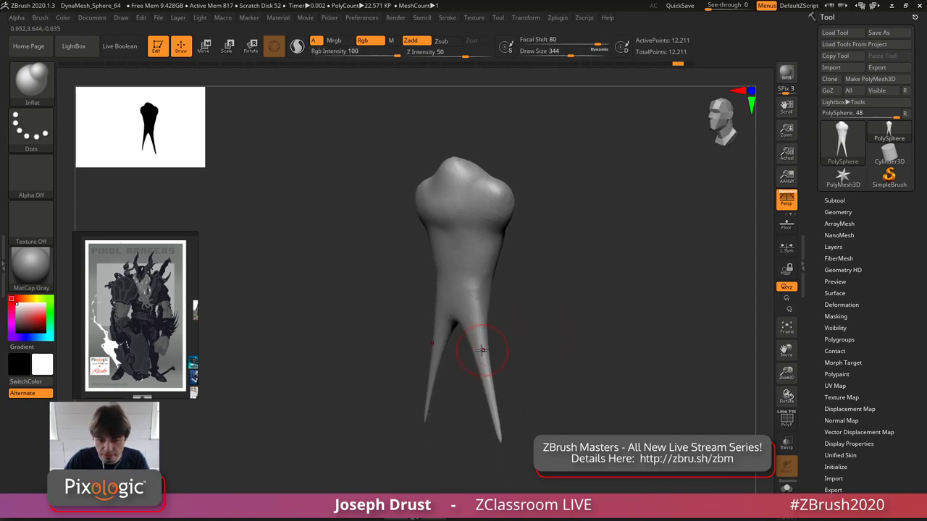
- Thicken the legs down to the feet with Inflat, raising the draw size to 379, and smooth the lumps
mouse_move(482, 351)
mouse_down()
mouse_move(492, 389)
mouse_move(475, 305)
mouse_move(488, 377)
mouse_up()
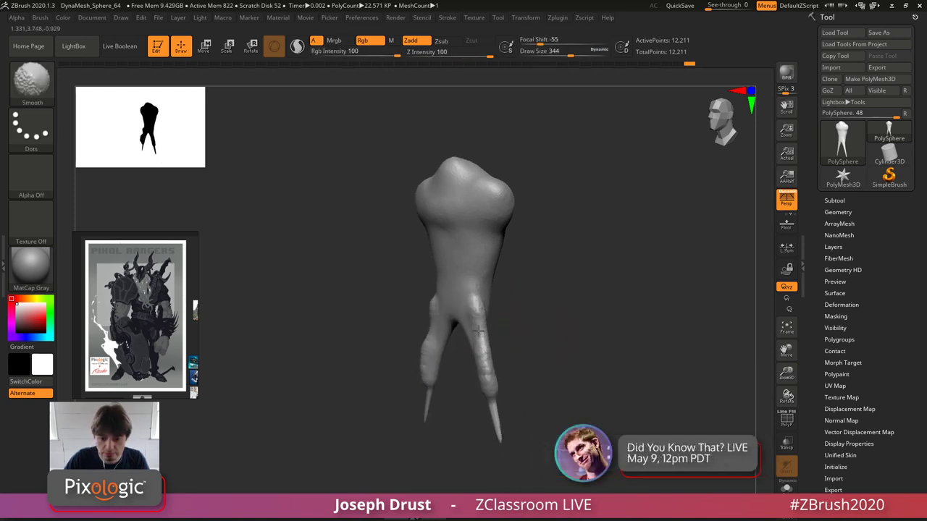
key(space)
key(space)
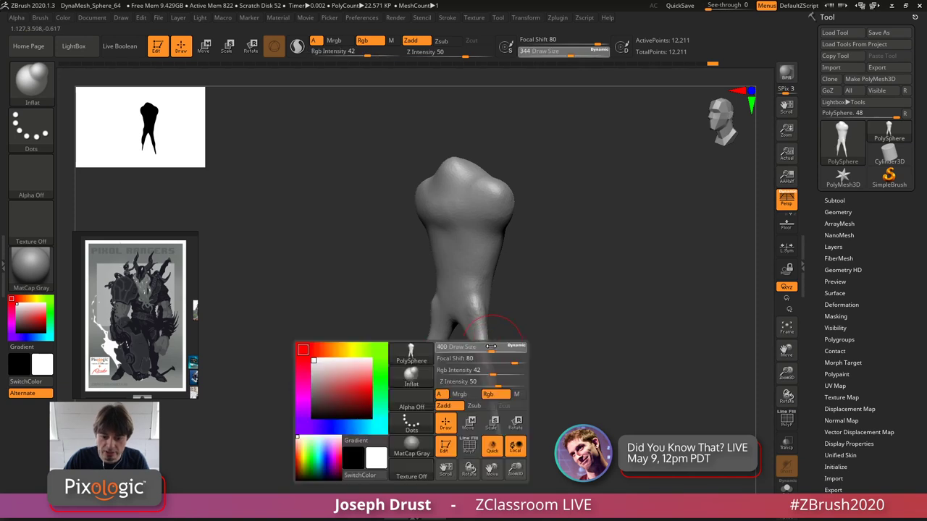
mouse_move(489, 406)
mouse_down()
mouse_move(492, 413)
mouse_move(494, 385)
mouse_move(497, 433)
mouse_up()
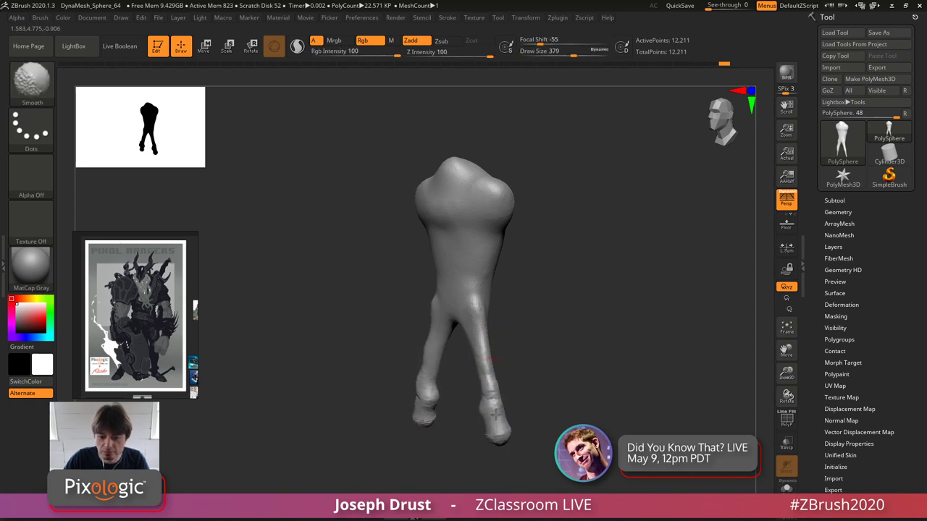
shift+drag(479, 314, 478, 265)
mouse_move(547, 267)
mouse_down()
mouse_move(519, 287)
mouse_move(575, 227)
mouse_move(562, 223)
mouse_up()
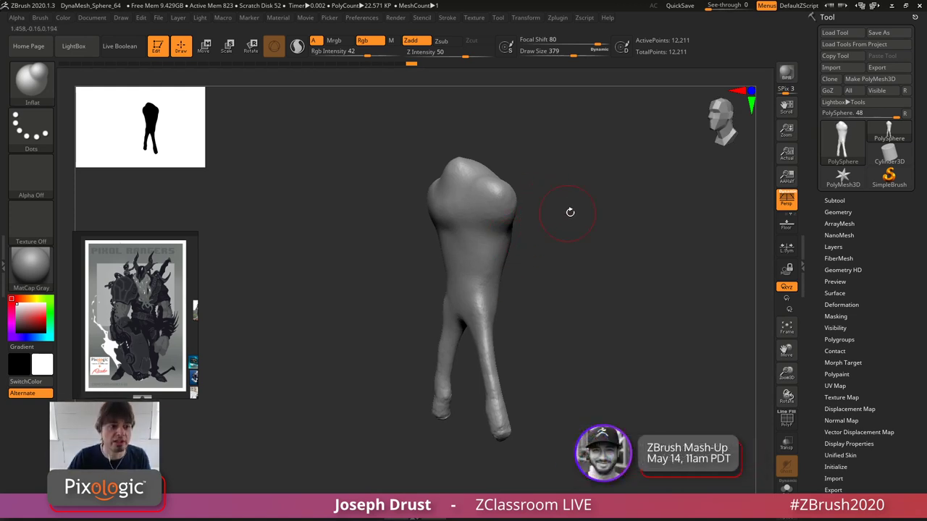
- Switch back to SnakeHook and pull short upper arms down from the shoulders
drag(569, 212, 523, 183)
key(b)
key(s)
key(h)
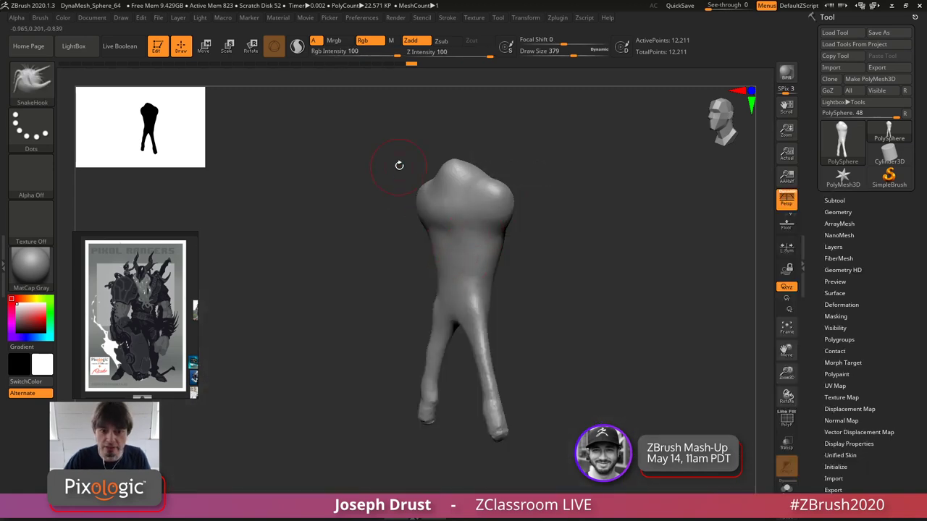
drag(505, 223, 516, 271)
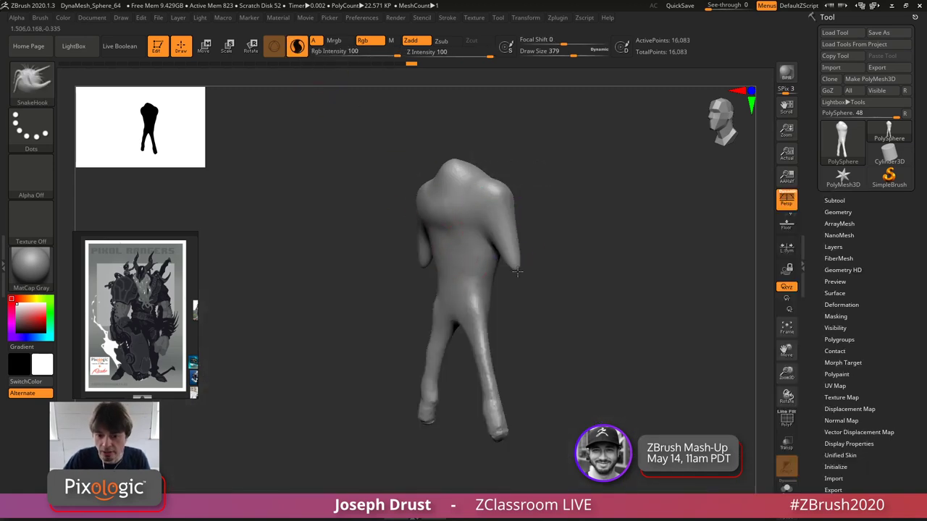
- Set the draw size to 559, smooth the detached forearm pieces, and pull the arms down from the shoulders again
drag(537, 306, 575, 293)
key(space)
mouse_move(497, 225)
mouse_down()
mouse_move(509, 226)
mouse_move(499, 239)
mouse_move(513, 250)
mouse_move(508, 282)
mouse_up()
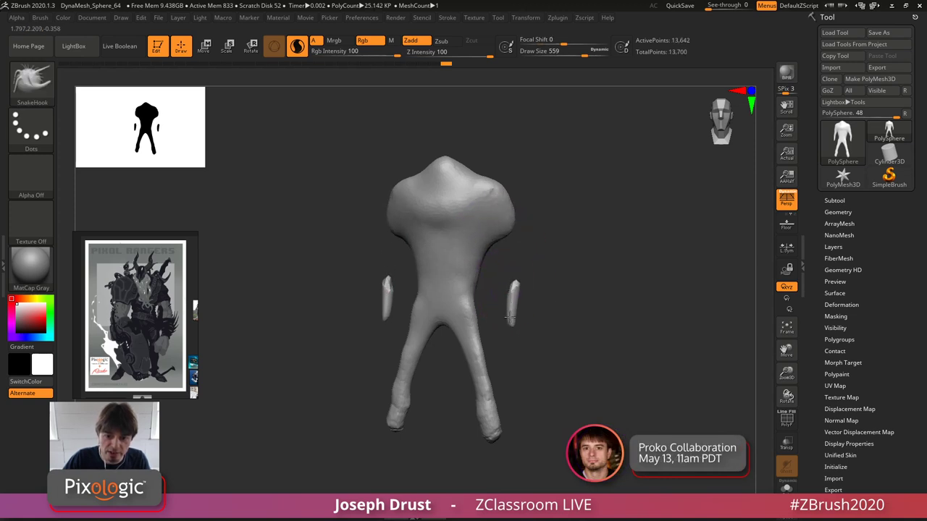
shift+drag(510, 316, 514, 289)
drag(509, 233, 527, 331)
drag(505, 283, 497, 243)
- Bend the arms forward in profile and push the armpits upward with SnakeHook at draw size 408
mouse_move(579, 245)
mouse_down()
mouse_move(515, 230)
mouse_move(495, 190)
mouse_move(499, 205)
mouse_up()
mouse_move(539, 230)
mouse_down()
mouse_move(511, 250)
mouse_move(496, 233)
mouse_up()
drag(486, 241, 507, 256)
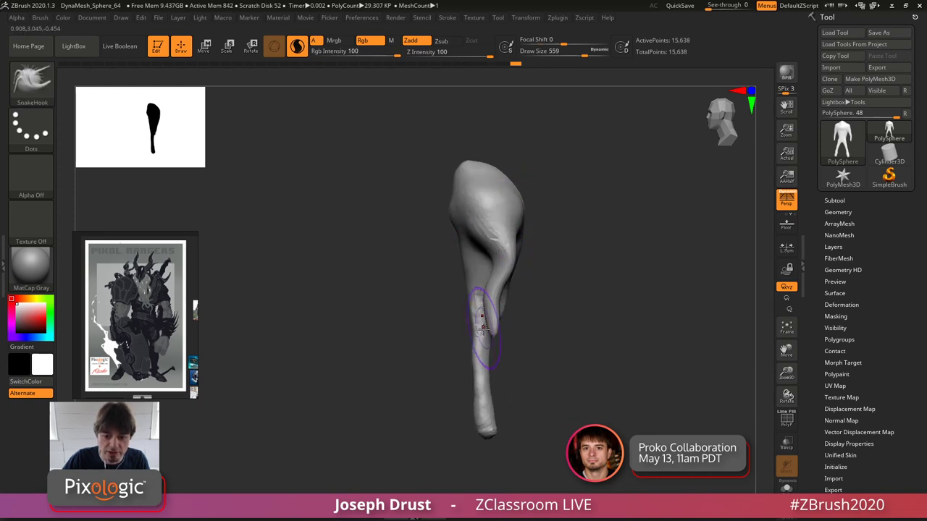
mouse_move(484, 314)
mouse_down()
mouse_move(480, 339)
mouse_move(460, 333)
mouse_move(502, 296)
mouse_move(579, 274)
mouse_up()
mouse_move(492, 288)
mouse_down()
mouse_move(507, 241)
mouse_move(483, 246)
mouse_move(496, 266)
mouse_move(489, 311)
mouse_move(616, 219)
mouse_move(590, 244)
mouse_move(458, 304)
mouse_move(469, 300)
mouse_up()
key(space)
drag(522, 287, 495, 304)
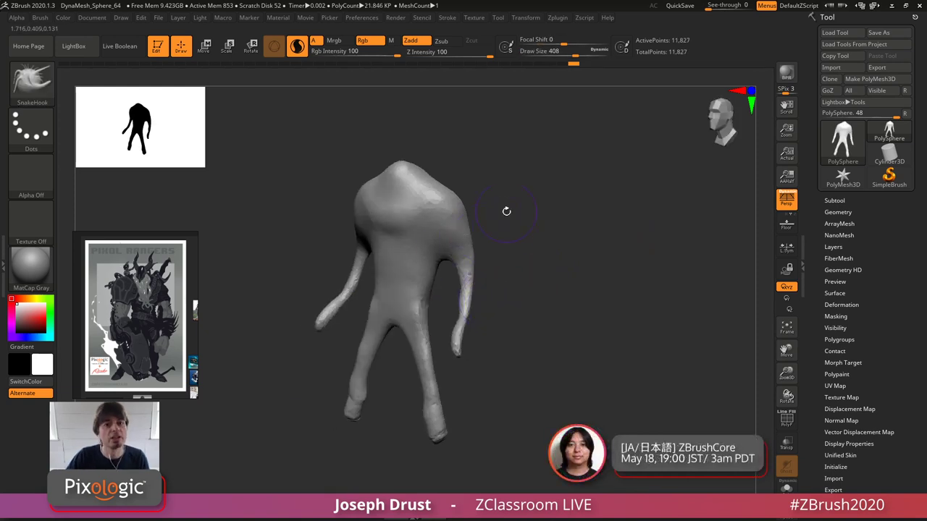
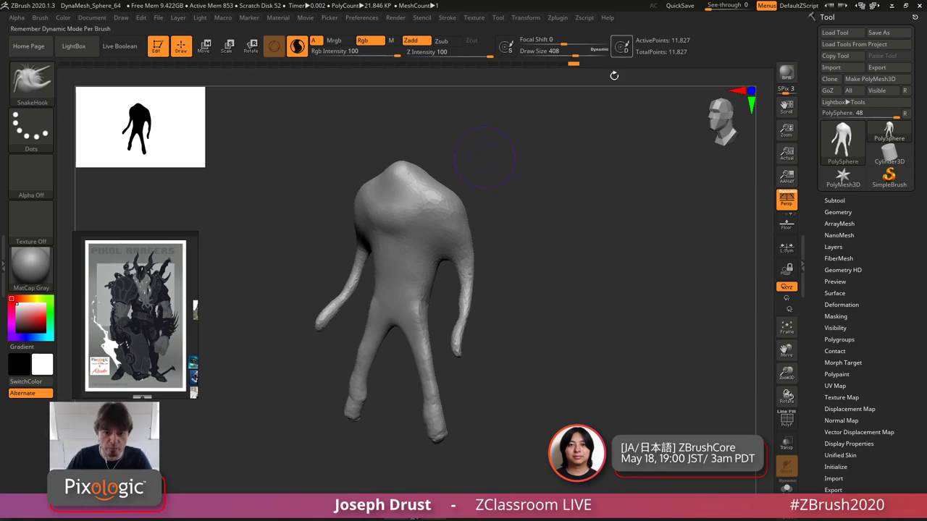
shift+drag(585, 224, 500, 140)
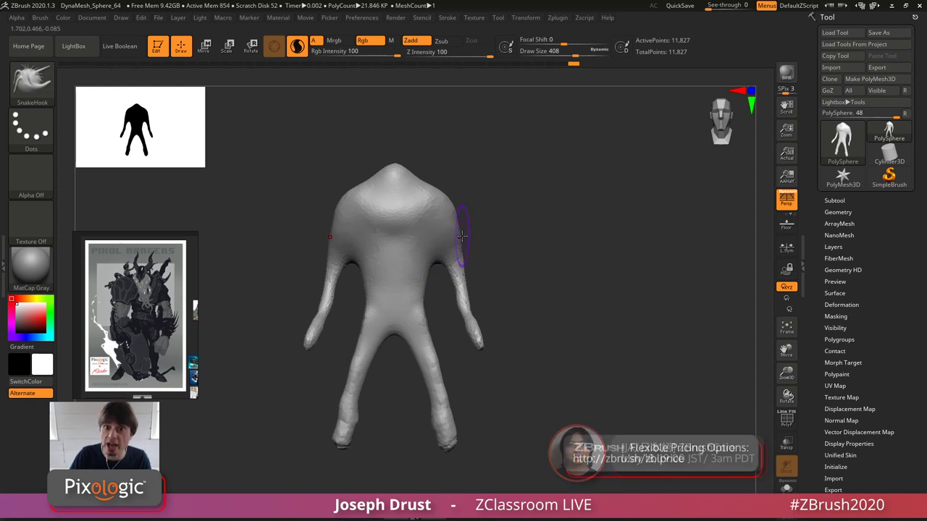
drag(440, 260, 447, 229)
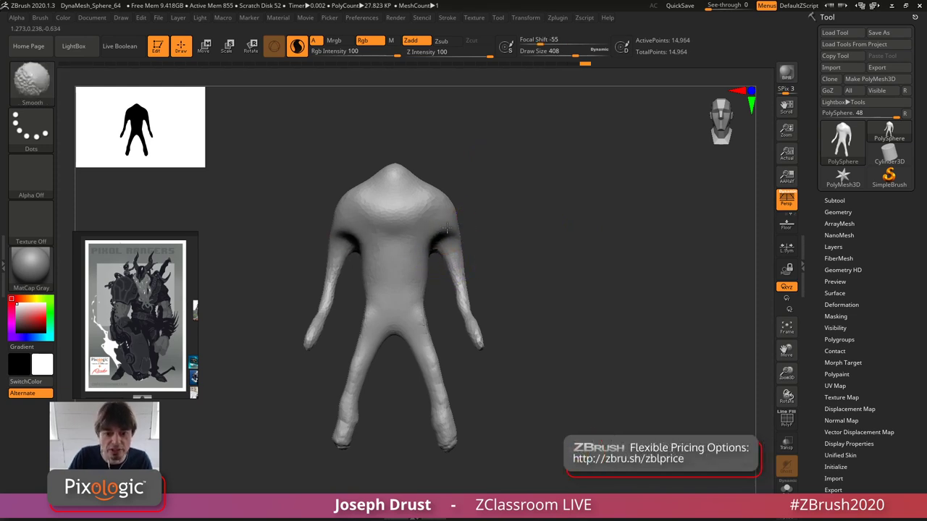
- Set the draw size to 559 and pull the hips and thighs into shape in profile
mouse_move(576, 355)
mouse_down()
mouse_move(548, 346)
mouse_move(547, 379)
mouse_move(569, 366)
mouse_move(524, 320)
mouse_up()
key(space)
drag(504, 349, 516, 348)
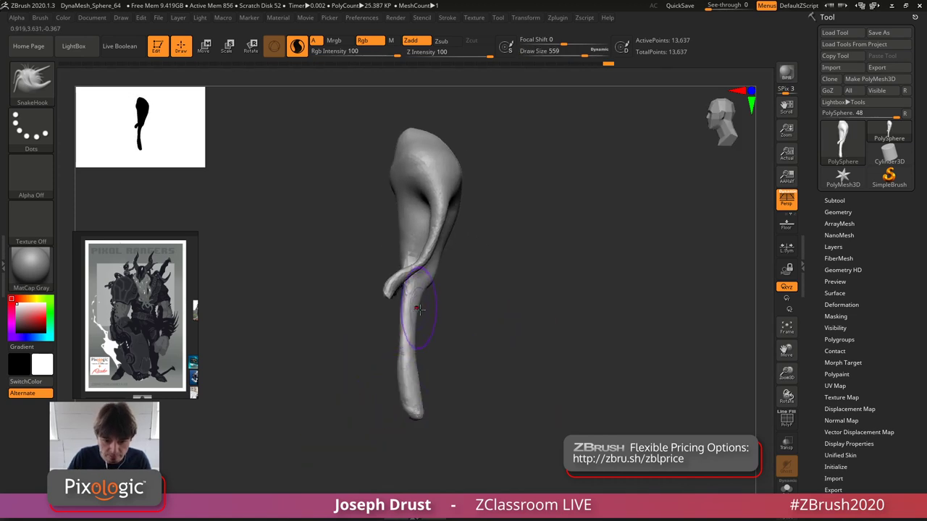
drag(424, 307, 499, 299)
drag(410, 314, 426, 305)
- Sculpt and smooth the buttocks, thighs and knees from the side and back with SnakeHook at draw size 422
key(space)
mouse_move(442, 312)
mouse_down()
mouse_move(427, 303)
mouse_move(433, 296)
mouse_up()
drag(453, 275, 513, 272)
drag(424, 309, 444, 314)
mouse_move(423, 305)
mouse_down()
mouse_move(439, 312)
mouse_move(421, 309)
mouse_move(426, 296)
mouse_up()
mouse_move(427, 300)
shift+mouse_down()
mouse_move(432, 308)
mouse_move(418, 304)
shift+mouse_up()
mouse_move(428, 302)
mouse_down()
mouse_move(417, 299)
mouse_move(426, 289)
mouse_up()
shift+drag(427, 284, 414, 269)
mouse_move(513, 305)
mouse_down()
mouse_move(474, 307)
mouse_move(451, 289)
mouse_up()
mouse_move(518, 280)
mouse_down()
mouse_move(480, 288)
mouse_move(467, 256)
mouse_move(515, 248)
mouse_move(474, 273)
mouse_up()
shift+drag(464, 239, 474, 239)
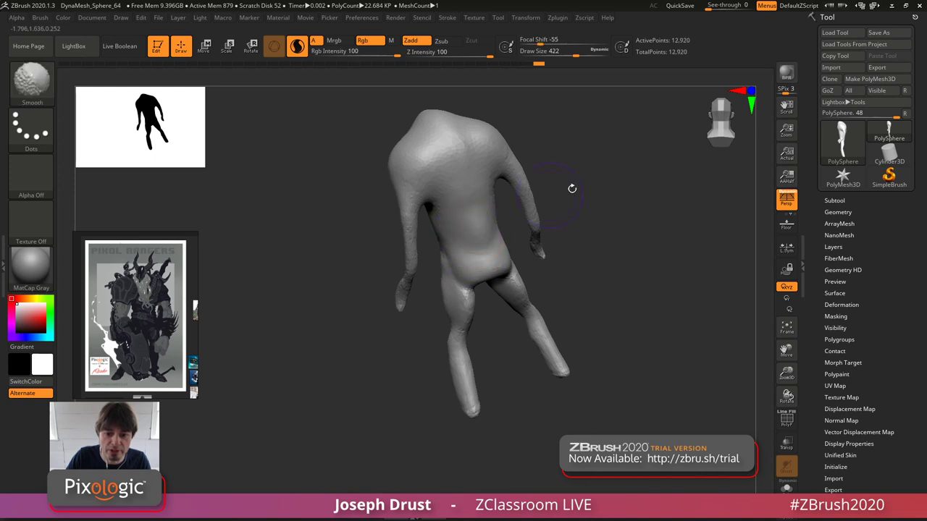
- Undo the last two strokes, then smooth and reshape the lower legs down to the ankles
shift+drag(572, 188, 645, 178)
key(ctrl+z)
key(ctrl+z)
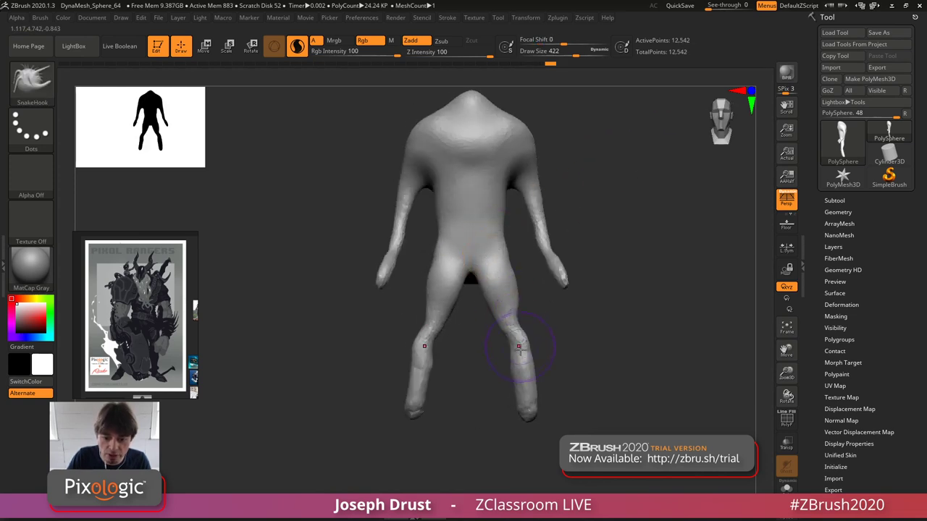
shift+drag(526, 414, 518, 380)
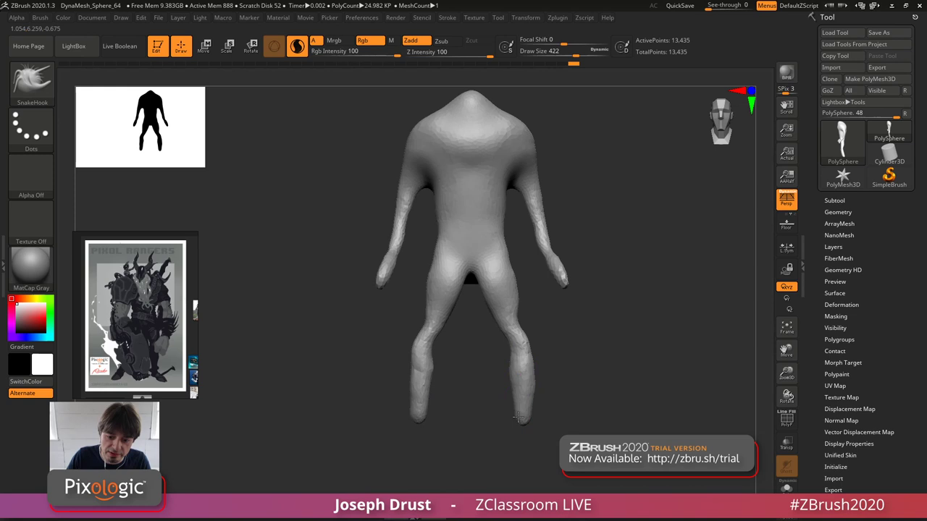
right_drag(530, 433, 499, 433)
mouse_move(529, 435)
mouse_down()
mouse_move(501, 439)
mouse_move(528, 424)
mouse_move(511, 437)
mouse_up()
right_drag(529, 433, 502, 427)
drag(531, 407, 540, 416)
shift+drag(538, 417, 529, 430)
- Pull feet forward out of the ends of the lower legs with SnakeHook, reducing the draw size to 372 and 299
mouse_move(536, 427)
right_down()
mouse_move(618, 366)
mouse_move(598, 249)
mouse_move(580, 275)
mouse_move(487, 336)
right_up()
key(space)
drag(569, 275, 565, 275)
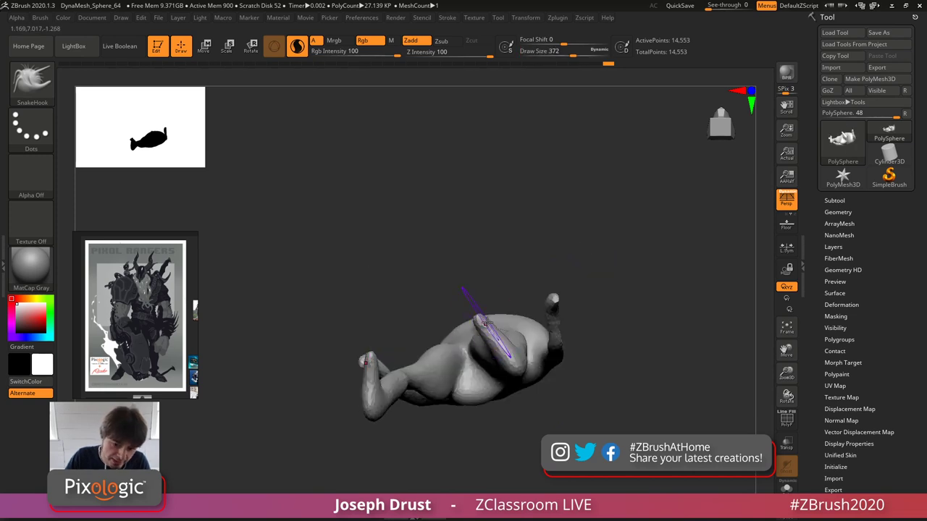
mouse_move(497, 335)
mouse_down()
mouse_move(491, 314)
mouse_move(486, 322)
mouse_up()
mouse_move(496, 271)
right_down()
mouse_move(587, 256)
mouse_move(580, 275)
right_up()
drag(474, 323, 450, 319)
drag(514, 346, 507, 325)
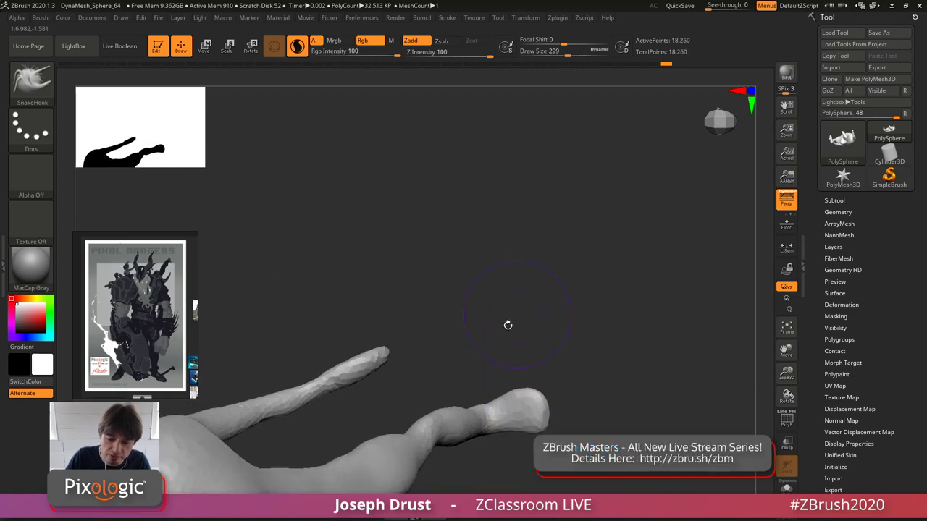
drag(543, 418, 548, 416)
- Shape and smooth the feet, thighs and buttocks with SnakeHook, raising the draw size to 408
mouse_move(565, 376)
right_down()
mouse_move(548, 325)
mouse_move(585, 343)
mouse_move(661, 319)
mouse_move(557, 361)
right_up()
key(space)
drag(565, 360, 578, 359)
mouse_move(578, 359)
right_down()
mouse_move(616, 325)
mouse_move(637, 326)
right_up()
drag(490, 341, 497, 340)
key(space)
mouse_move(495, 343)
mouse_down()
mouse_move(476, 336)
mouse_move(492, 355)
mouse_up()
shift+drag(567, 339, 513, 349)
mouse_move(580, 330)
mouse_down()
mouse_move(529, 325)
mouse_move(506, 312)
mouse_move(532, 286)
mouse_up()
drag(603, 275, 572, 297)
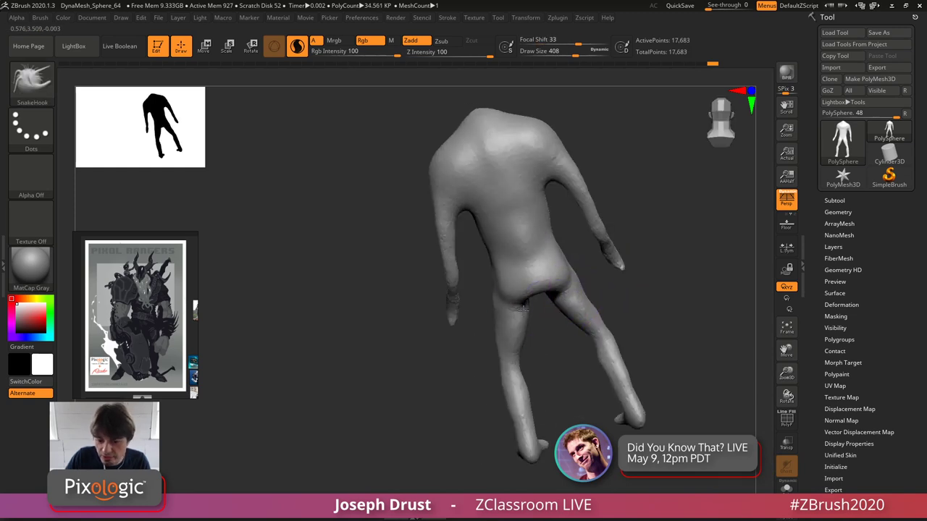
mouse_move(524, 386)
mouse_down()
mouse_move(517, 372)
mouse_move(632, 345)
mouse_move(538, 388)
mouse_move(525, 381)
mouse_up()
- Turn off perspective distortion, then smooth and reshape the back of the thighs and hips in profile
click(786, 199)
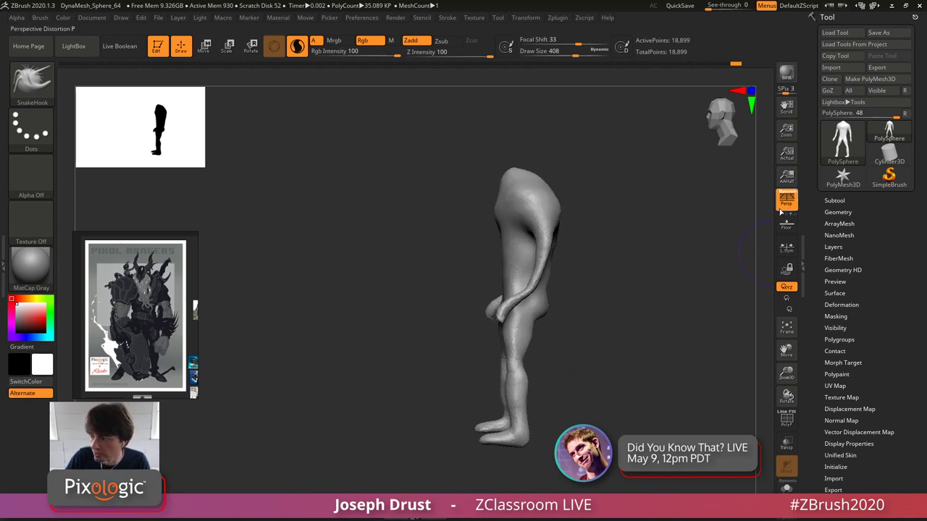
mouse_move(488, 339)
mouse_down()
mouse_move(474, 335)
mouse_move(483, 391)
mouse_move(495, 358)
mouse_move(490, 366)
mouse_move(484, 339)
mouse_up()
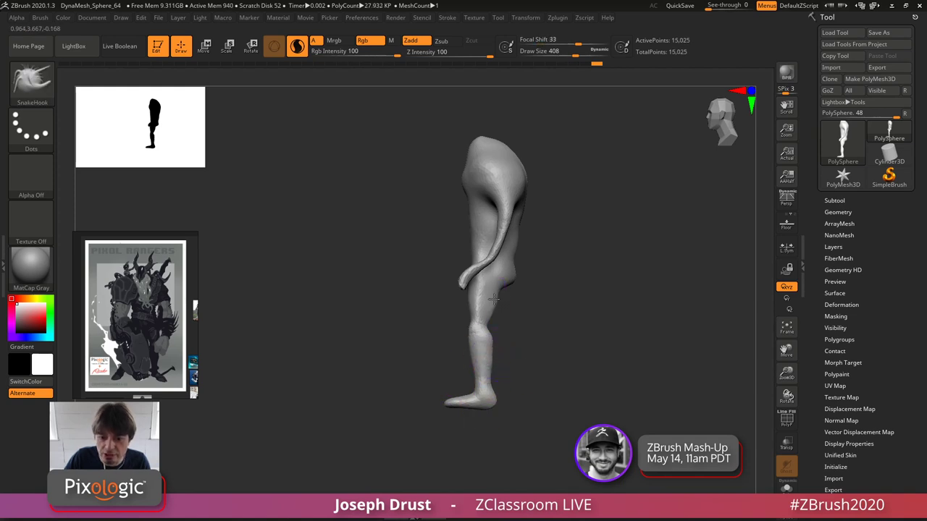
shift+drag(494, 299, 502, 294)
drag(561, 282, 499, 269)
mouse_move(558, 267)
mouse_down()
mouse_move(525, 270)
mouse_move(518, 246)
mouse_up()
- Reshape the upper back and shoulders with SnakeHook at draw sizes 344 and 415, smoothing the surface
right_drag(515, 235, 547, 264)
drag(547, 264, 550, 253)
mouse_move(551, 253)
right_down()
mouse_move(526, 263)
mouse_move(583, 236)
mouse_move(546, 260)
right_up()
drag(559, 252, 555, 250)
right_drag(527, 248, 558, 238)
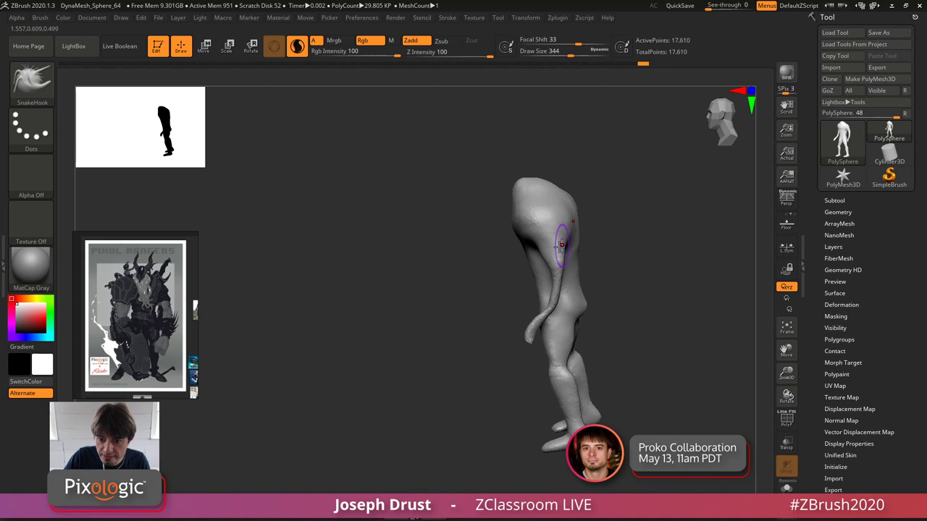
key(space)
drag(558, 238, 565, 238)
mouse_move(559, 220)
right_down()
mouse_move(602, 217)
mouse_move(554, 262)
right_up()
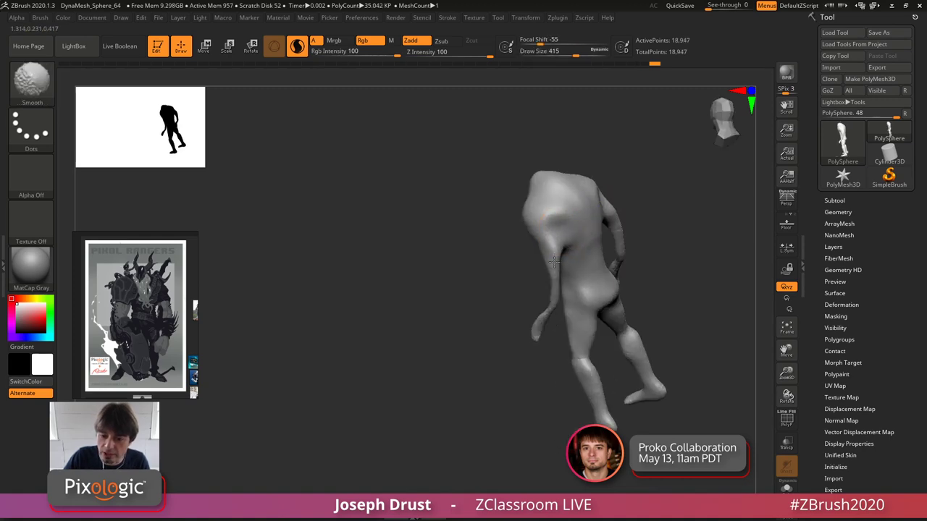
mouse_move(608, 171)
shift+mouse_down()
mouse_move(654, 151)
mouse_move(572, 200)
mouse_move(588, 205)
shift+mouse_up()
mouse_move(535, 227)
mouse_down()
mouse_move(546, 218)
mouse_move(550, 229)
mouse_move(509, 215)
mouse_move(496, 236)
mouse_up()
- Build up the abdomen and flanks with ClayBuildup at draw size 262 and smooth the strokes
drag(494, 268, 511, 295)
mouse_move(593, 187)
mouse_down()
mouse_move(614, 133)
mouse_move(628, 131)
mouse_up()
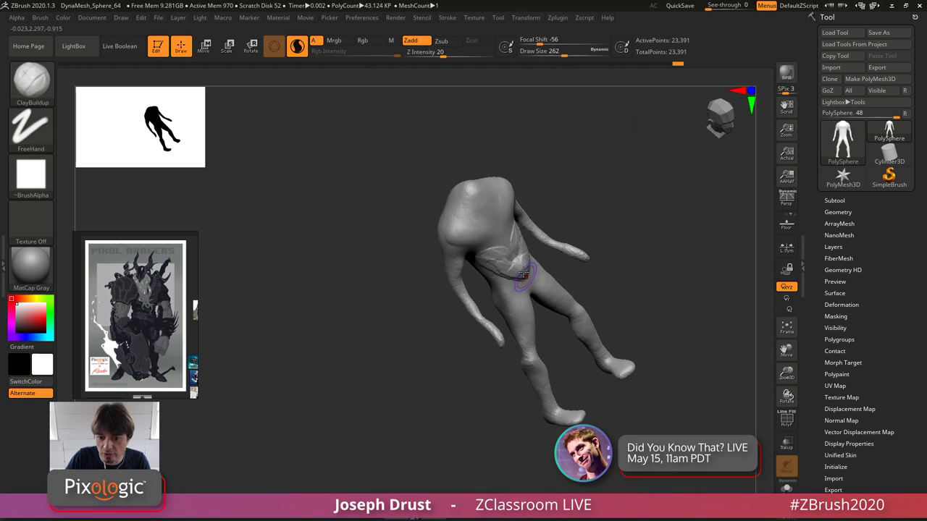
shift+drag(501, 246, 521, 271)
right_drag(500, 251, 560, 238)
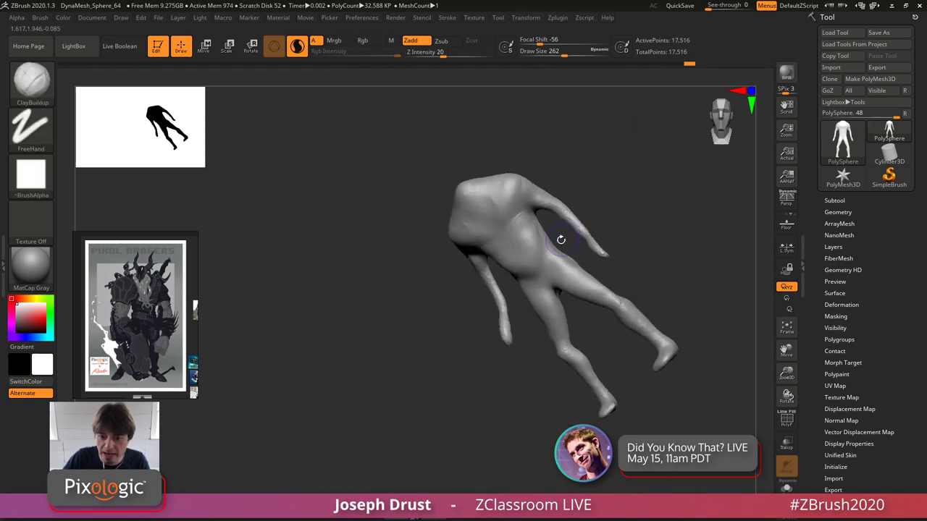
shift+drag(555, 249, 551, 260)
mouse_move(551, 261)
right_down()
mouse_move(583, 236)
mouse_move(552, 256)
right_up()
shift+drag(562, 217, 564, 237)
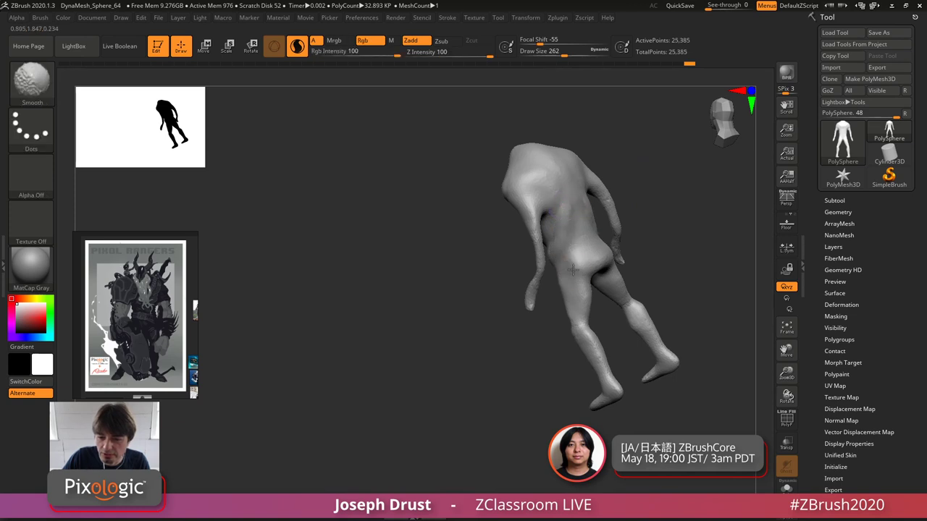
- Add ClayBuildup mass to the thighs and calves at draw size 262, smoothing the rough strokes
mouse_move(586, 269)
right_down()
mouse_move(601, 295)
mouse_move(592, 279)
mouse_move(573, 289)
mouse_move(607, 302)
right_up()
mouse_move(697, 213)
right_down()
mouse_move(650, 208)
mouse_move(627, 240)
right_up()
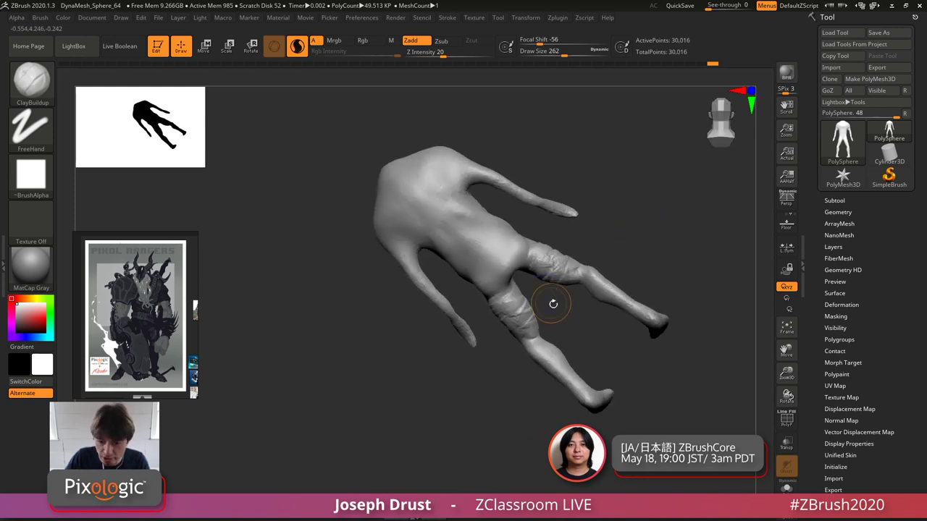
mouse_move(552, 302)
shift+mouse_down()
mouse_move(528, 319)
mouse_move(564, 351)
shift+mouse_up()
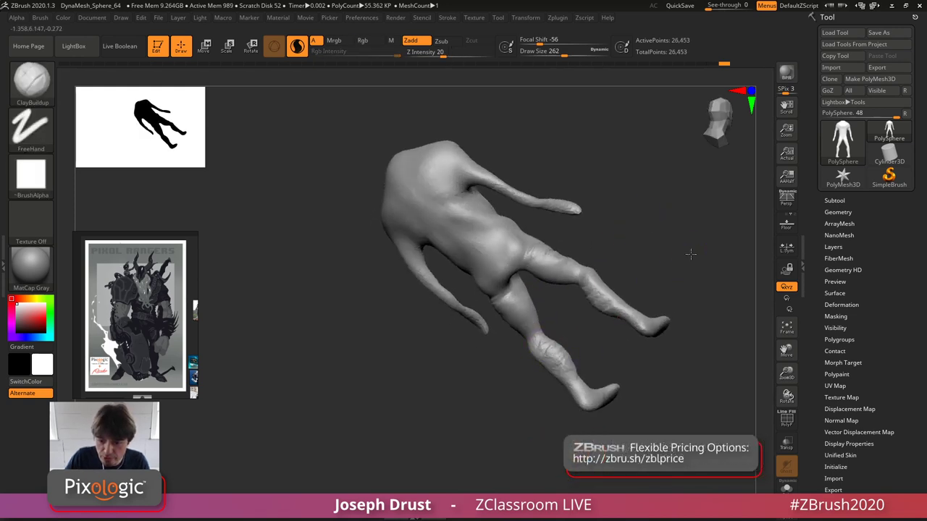
right_drag(690, 253, 605, 346)
shift+drag(569, 381, 562, 362)
right_drag(567, 343, 571, 314)
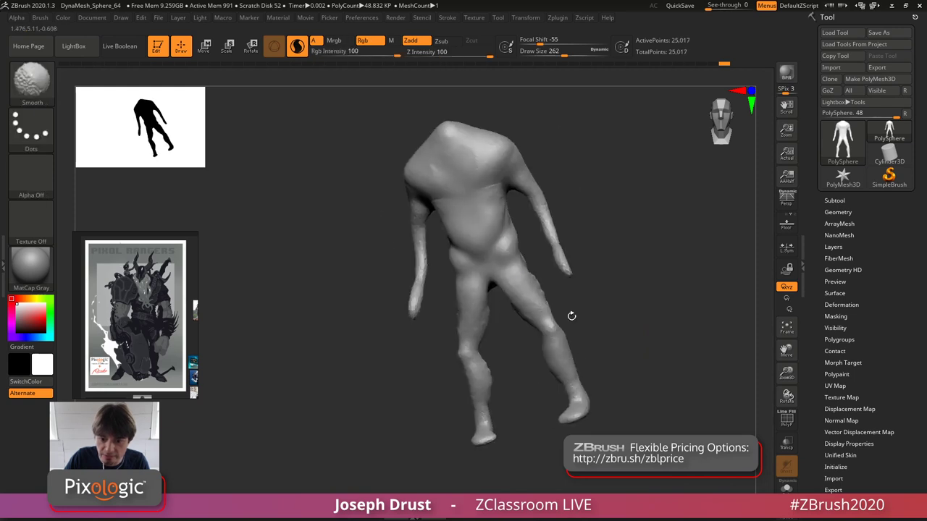
- Build up the chest and armpit area with ClayBuildup and smooth it into the upper arms
mouse_move(510, 229)
mouse_down()
mouse_move(505, 249)
mouse_move(458, 256)
mouse_move(474, 239)
mouse_move(478, 248)
mouse_move(496, 236)
mouse_up()
right_drag(592, 138, 418, 211)
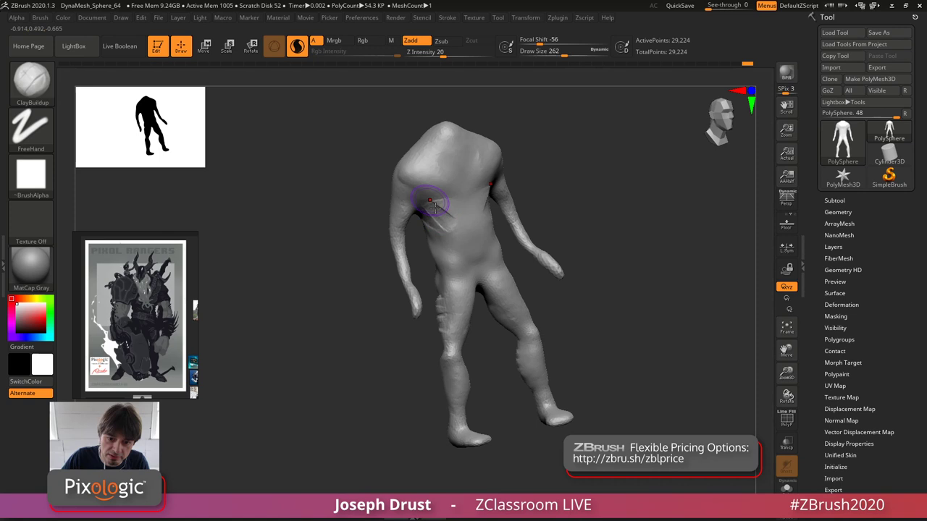
mouse_move(435, 208)
mouse_down()
mouse_move(467, 216)
mouse_move(444, 210)
mouse_move(478, 194)
mouse_up()
right_drag(586, 181, 509, 174)
shift+drag(507, 161, 510, 162)
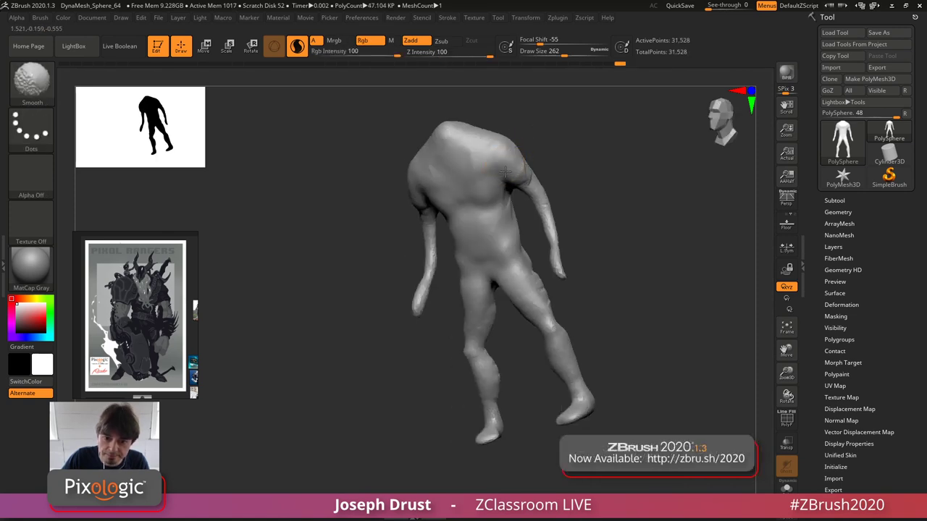
- Add clay to the shoulders and upper chest below the neck and smooth it
right_drag(510, 163, 411, 147)
mouse_move(410, 159)
mouse_down()
mouse_move(445, 171)
mouse_move(456, 163)
mouse_up()
right_drag(456, 163, 415, 147)
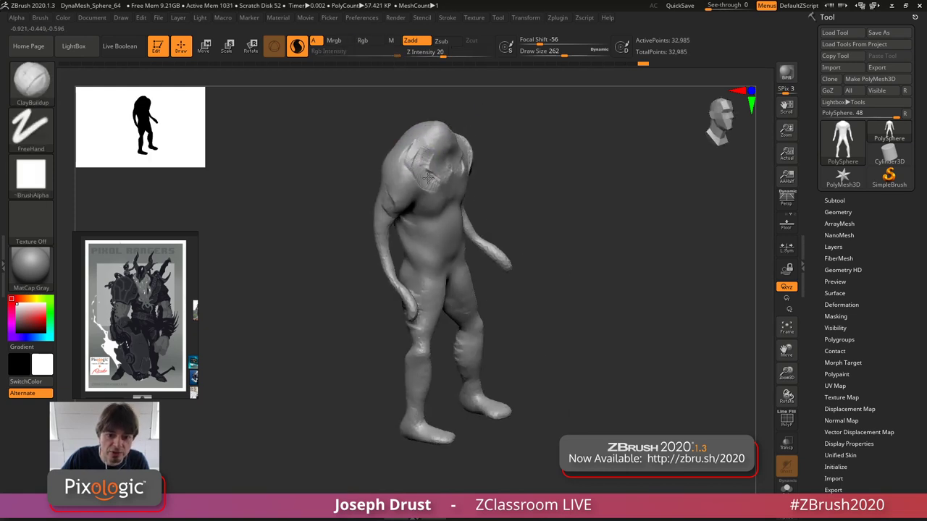
shift+drag(428, 177, 433, 185)
right_drag(433, 185, 445, 145)
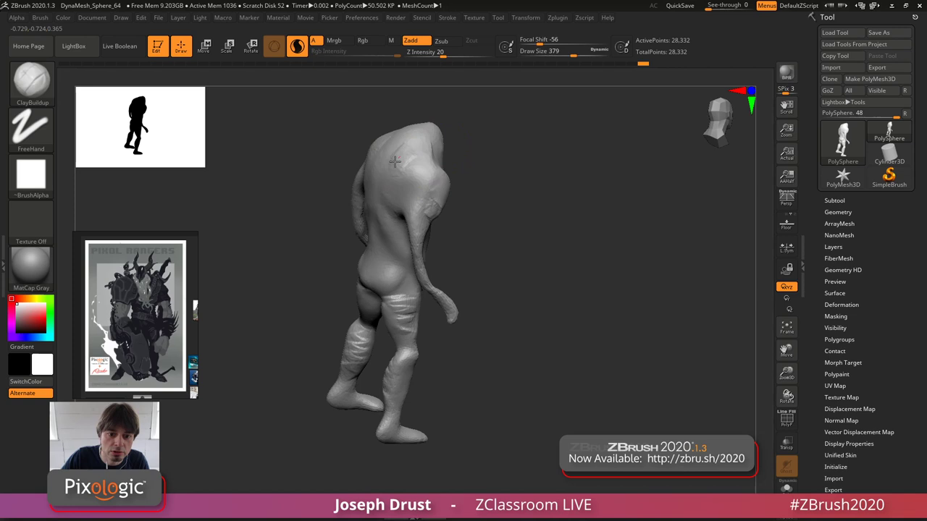
- Build up the upper back and trapezius with ClayBuildup at draw size 379 and carve in between neck and shoulders
mouse_move(394, 162)
mouse_down()
mouse_move(399, 145)
mouse_move(424, 149)
mouse_up()
right_drag(450, 142, 409, 128)
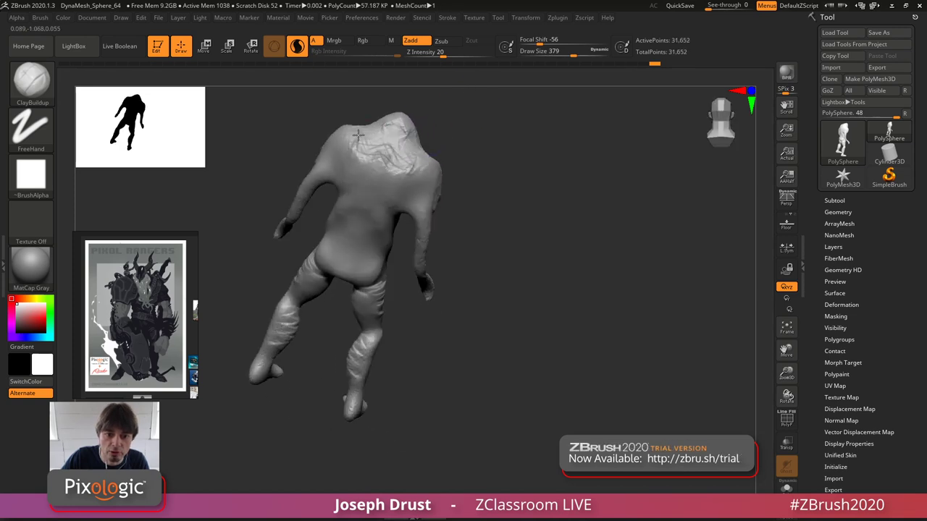
drag(358, 135, 417, 148)
mouse_move(416, 149)
right_down()
mouse_move(430, 116)
mouse_move(430, 141)
mouse_move(442, 138)
right_up()
alt+drag(442, 137, 421, 162)
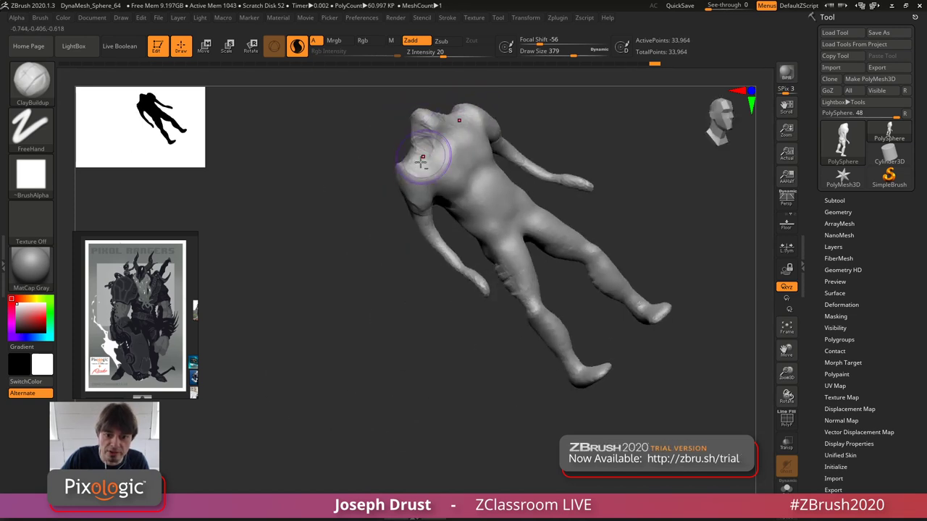
drag(409, 194, 408, 207)
- Set the draw size to 251 and build rounded deltoids onto both shoulders with ClayBuildup
right_drag(409, 194, 461, 168)
key(space)
drag(461, 168, 443, 168)
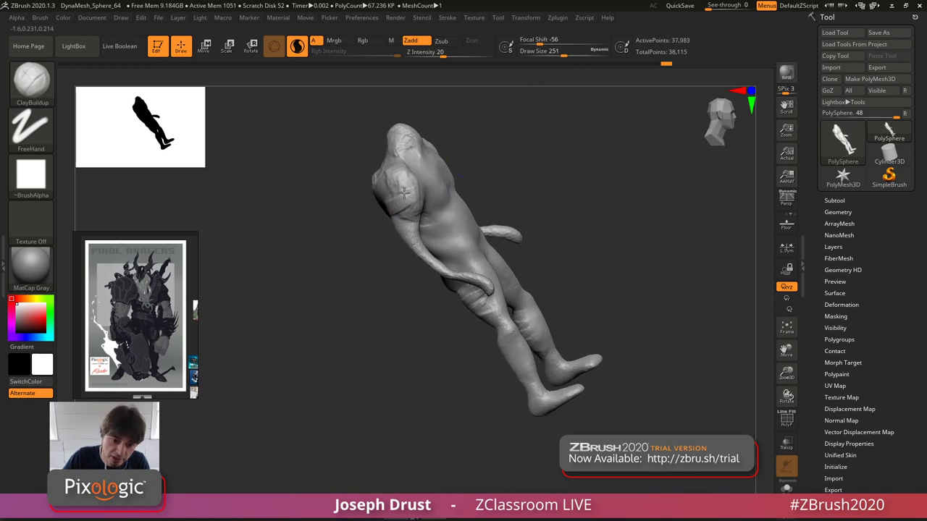
drag(404, 193, 405, 206)
right_drag(434, 160, 492, 128)
drag(392, 195, 388, 211)
right_drag(434, 173, 435, 135)
drag(364, 235, 357, 218)
- Fill out the deltoids and upper arms, set the draw size to 286 and smooth the shoulders and neck base
right_drag(427, 181, 474, 145)
mouse_move(362, 199)
mouse_down()
mouse_move(341, 217)
mouse_move(340, 239)
mouse_move(351, 244)
mouse_up()
mouse_move(359, 224)
shift+mouse_down()
mouse_move(360, 236)
mouse_move(332, 195)
mouse_move(354, 206)
mouse_move(355, 182)
mouse_move(366, 214)
shift+mouse_up()
key(space)
mouse_move(334, 246)
mouse_down()
mouse_move(350, 270)
mouse_move(332, 284)
mouse_up()
right_drag(333, 271, 422, 181)
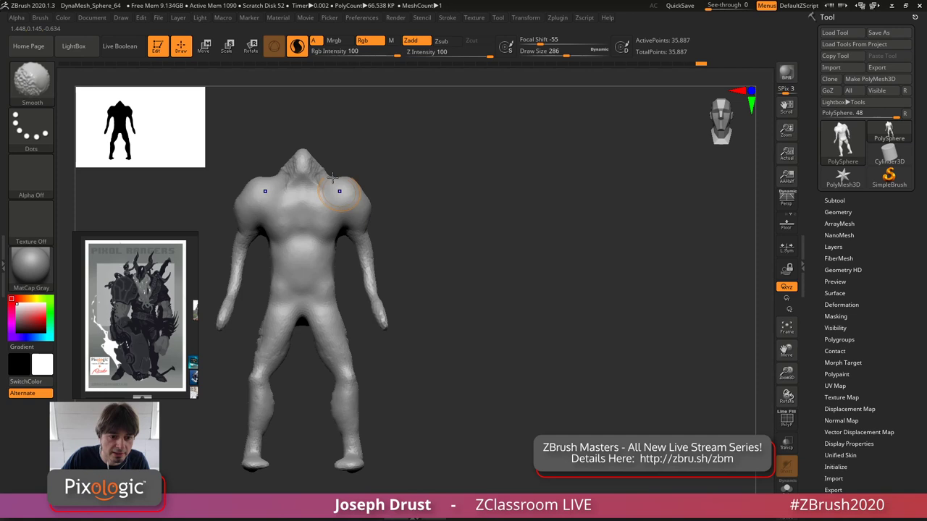
mouse_move(319, 180)
shift+mouse_down()
mouse_move(298, 173)
mouse_move(311, 161)
mouse_move(299, 173)
shift+mouse_up()
- Build up the pectorals with ClayBuildup at draw size 286 and smooth them into the chest
drag(349, 250, 343, 233)
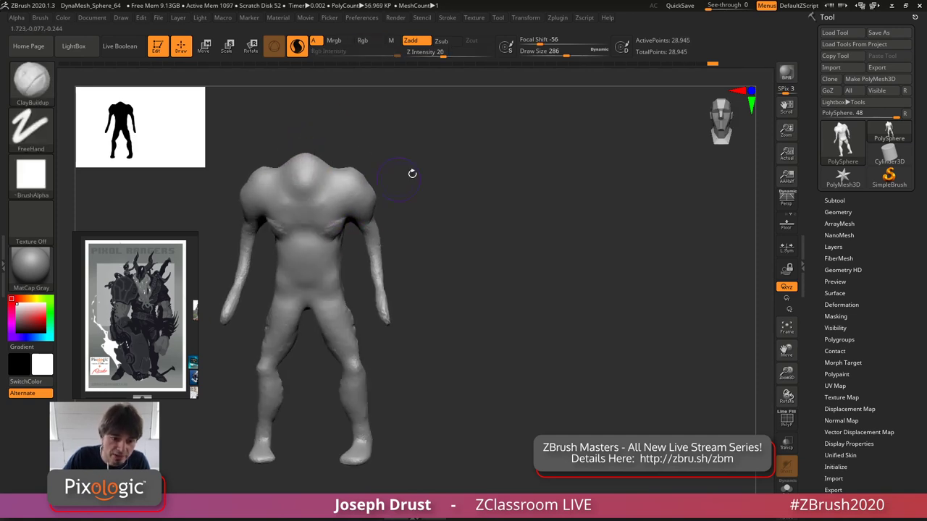
key(ctrl+shift+z)
key(ctrl+shift+z)
key(ctrl+shift+z)
key(ctrl+shift+z)
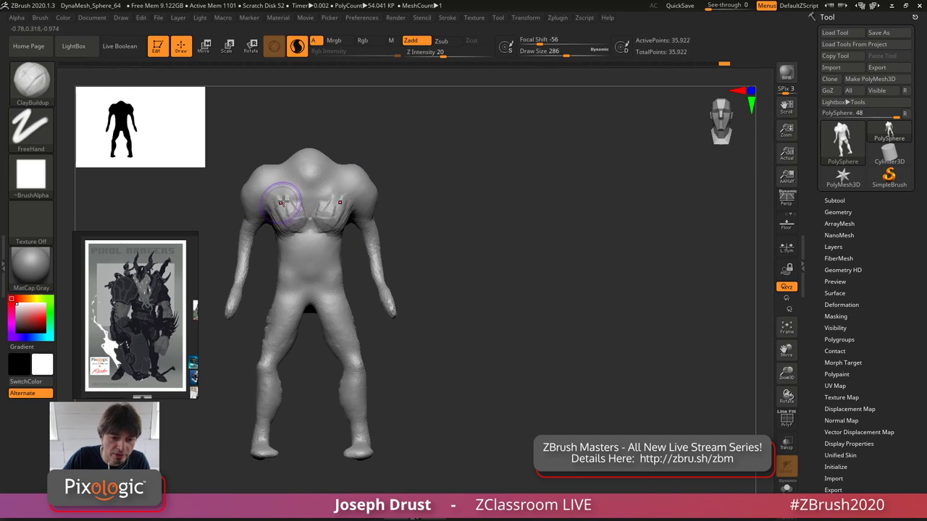
mouse_move(283, 202)
shift+mouse_down()
mouse_move(295, 221)
mouse_move(284, 228)
shift+mouse_up()
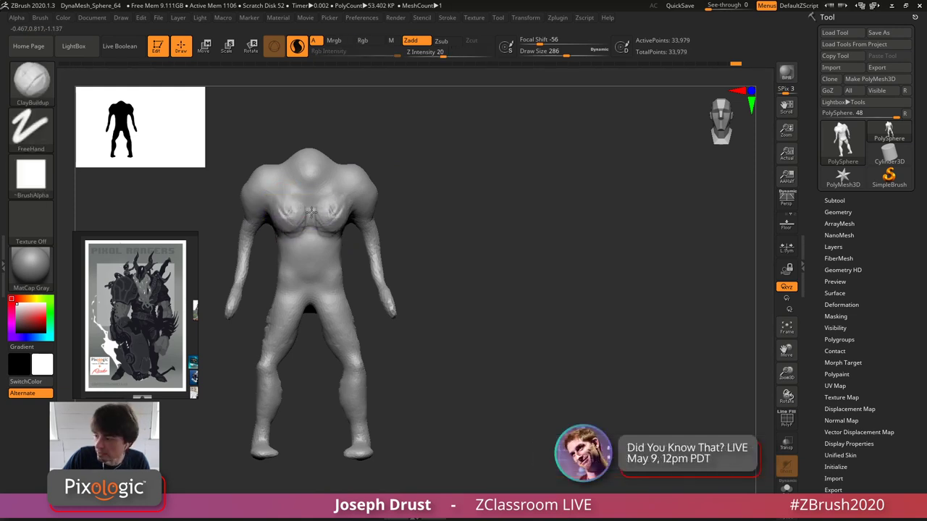
mouse_move(397, 136)
mouse_down()
mouse_move(415, 116)
mouse_move(391, 145)
mouse_up()
shift+drag(329, 194, 336, 205)
shift+drag(412, 167, 485, 175)
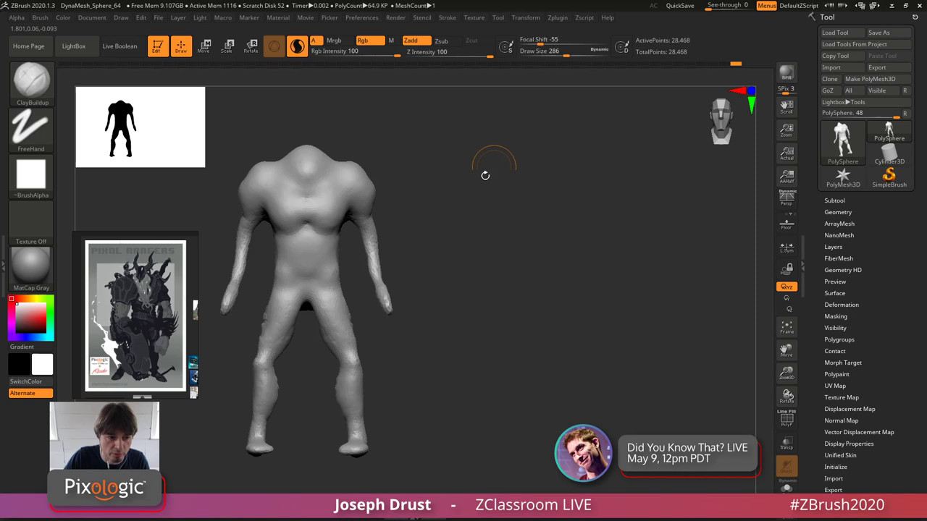
- Add ClayBuildup volume to the hips, thighs and calves from all sides and smooth the legs
mouse_move(335, 250)
mouse_down()
mouse_move(330, 275)
mouse_move(344, 300)
mouse_up()
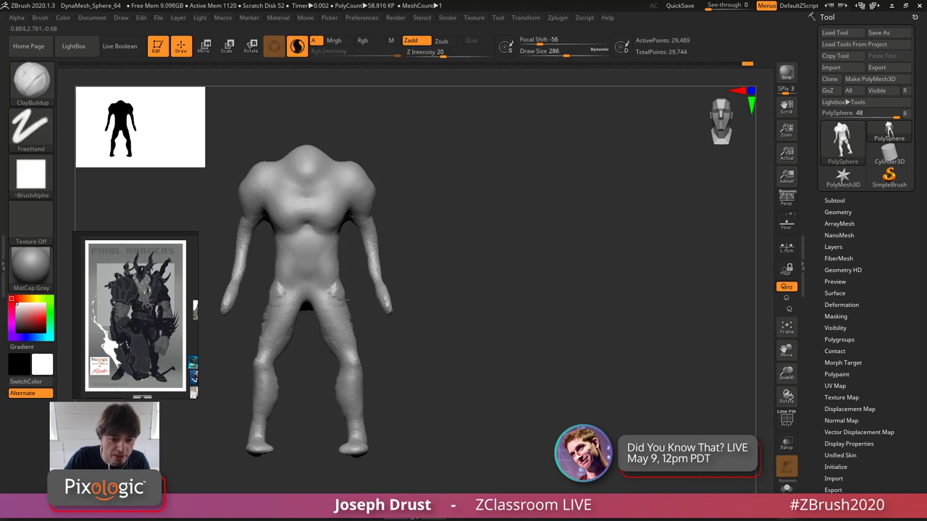
key(ctrl+shift+z)
key(ctrl+shift+z)
key(ctrl+shift+z)
key(ctrl+shift+z)
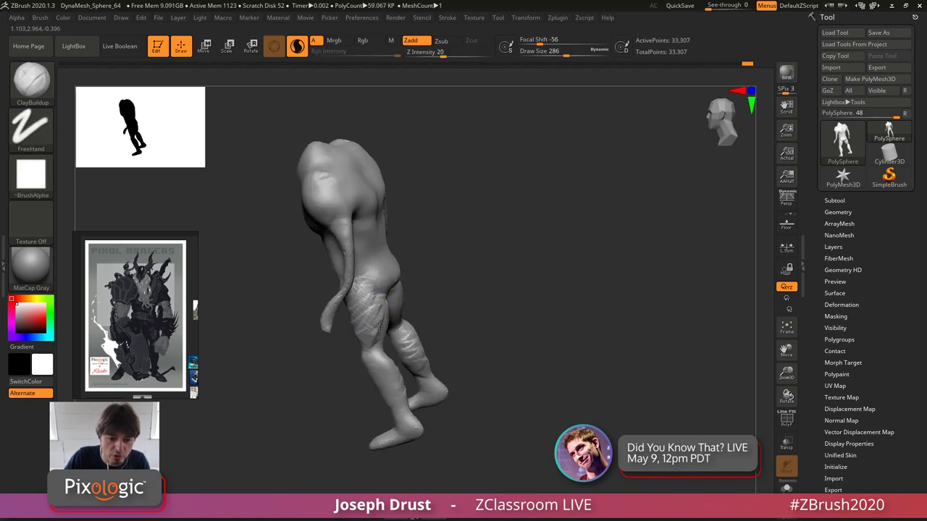
key(ctrl+shift+z)
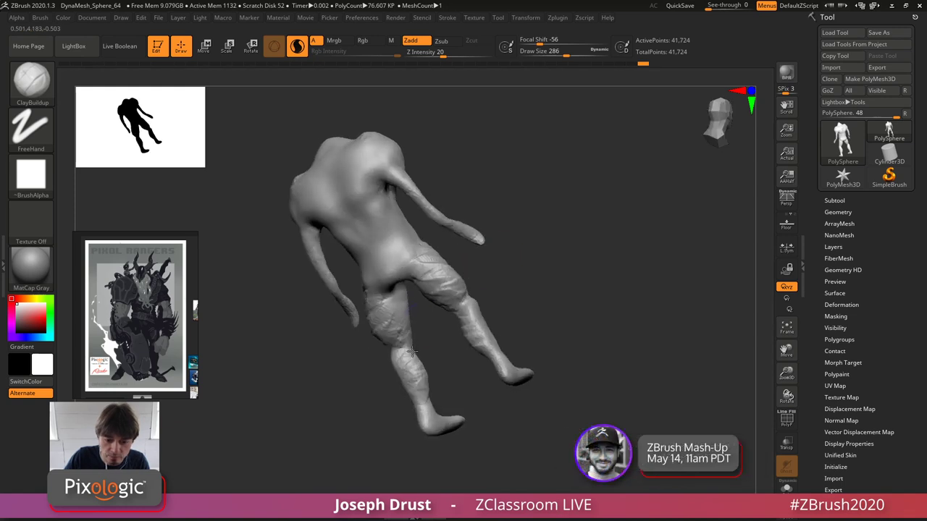
drag(523, 272, 449, 304)
shift+drag(436, 362, 425, 297)
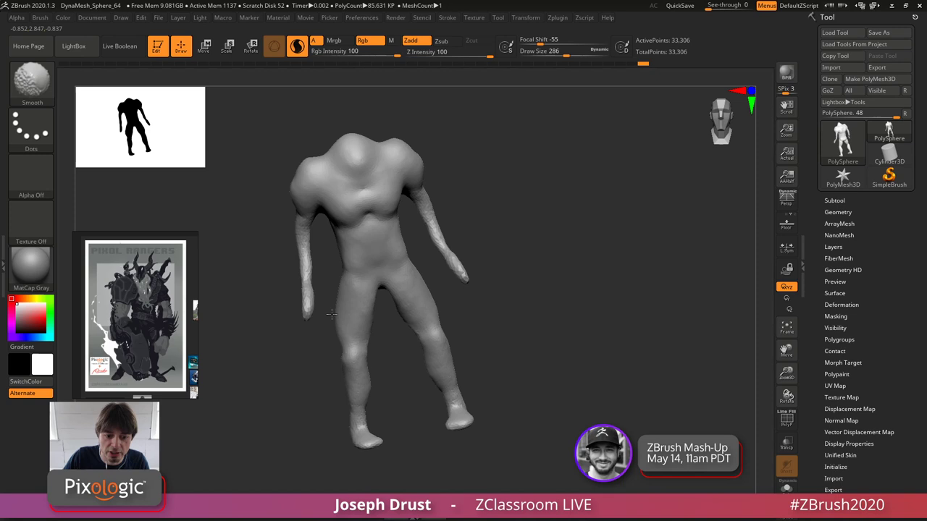
- Smooth the calves and slim the lower legs toward the ankles
key(ctrl+shift+z)
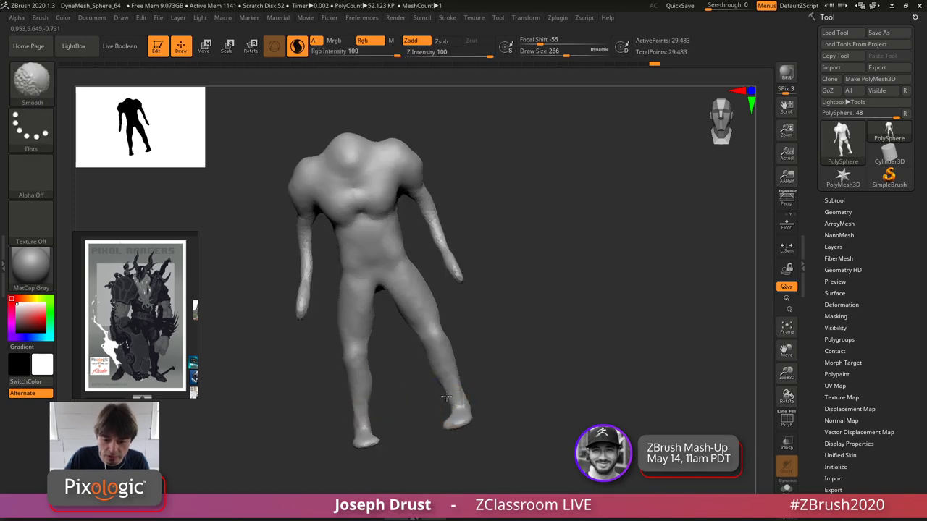
key(ctrl+shift+z)
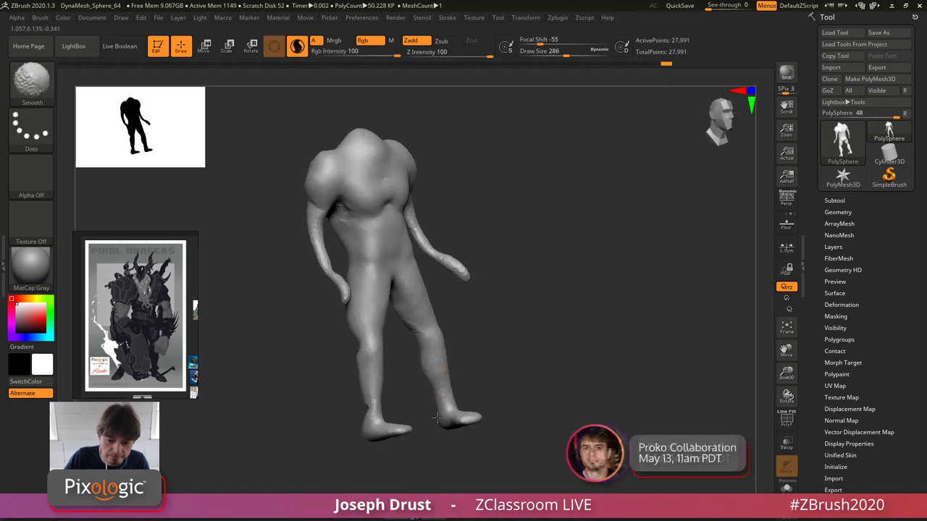
key(ctrl+shift+z)
key(ctrl+shift+z)
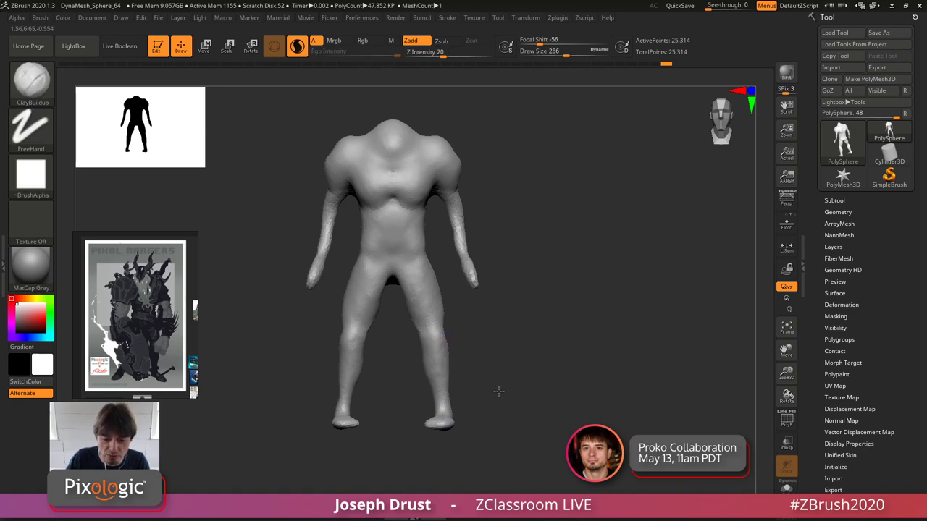
drag(498, 391, 443, 449)
- Switch to SnakeHook, raise the draw size to 533, then reshape and smooth the lower legs and ankles in profile
key(b)
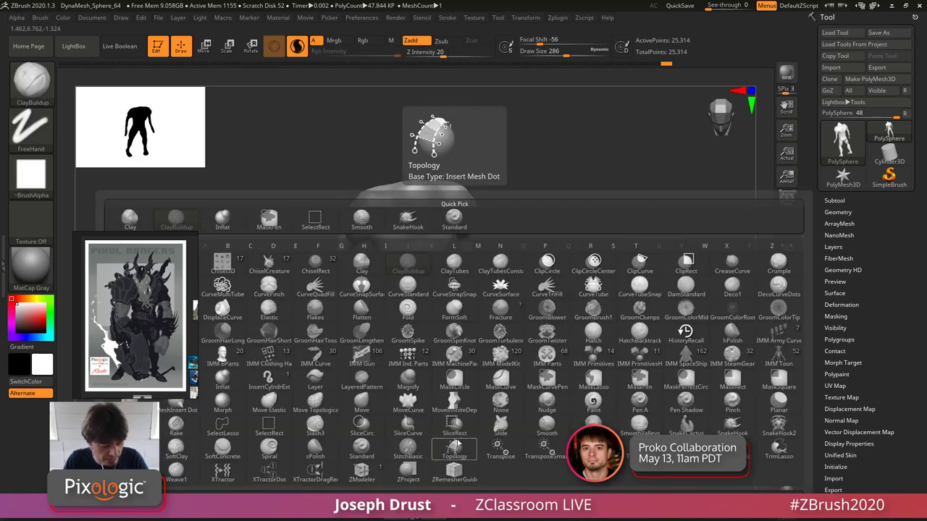
key(s)
key(h)
key(space)
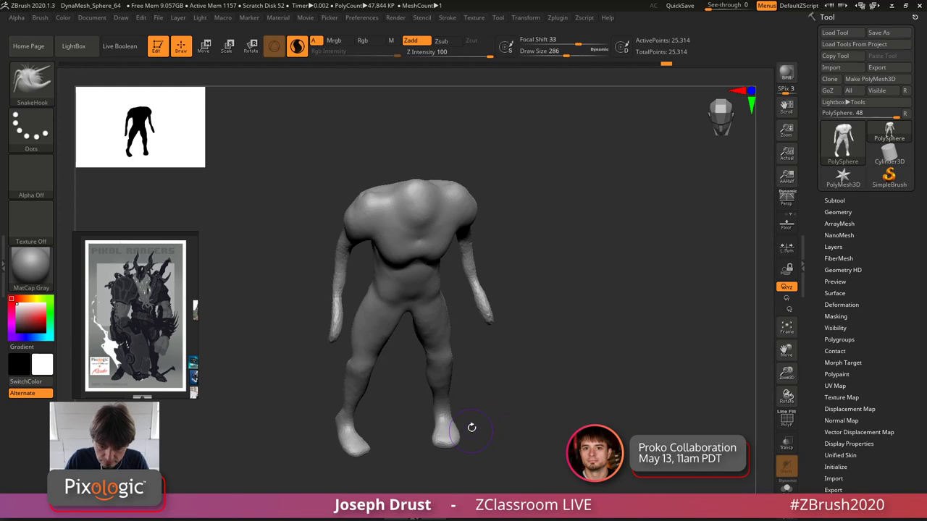
key(space)
mouse_move(473, 351)
mouse_down()
mouse_move(491, 351)
mouse_move(527, 282)
mouse_up()
drag(434, 366, 440, 383)
drag(482, 354, 463, 355)
mouse_move(453, 362)
shift+mouse_down()
mouse_move(512, 294)
mouse_move(503, 340)
mouse_move(436, 413)
mouse_move(491, 410)
mouse_move(471, 393)
shift+mouse_up()
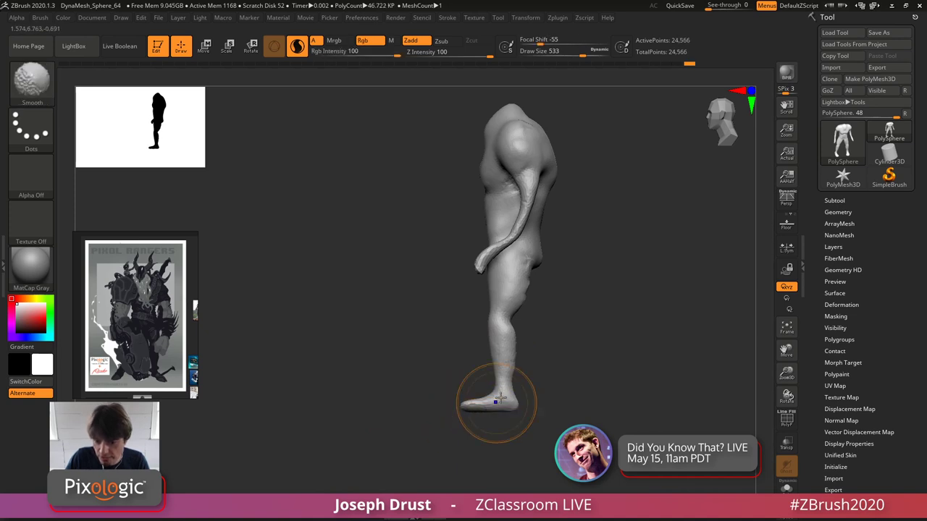
- Mask both legs up to the hips with MaskLasso, and invert the mask so only the legs are editable
mouse_move(522, 253)
shift+mouse_down()
mouse_move(522, 304)
mouse_move(662, 308)
mouse_move(584, 319)
shift+mouse_up()
ctrl+click(24, 80)
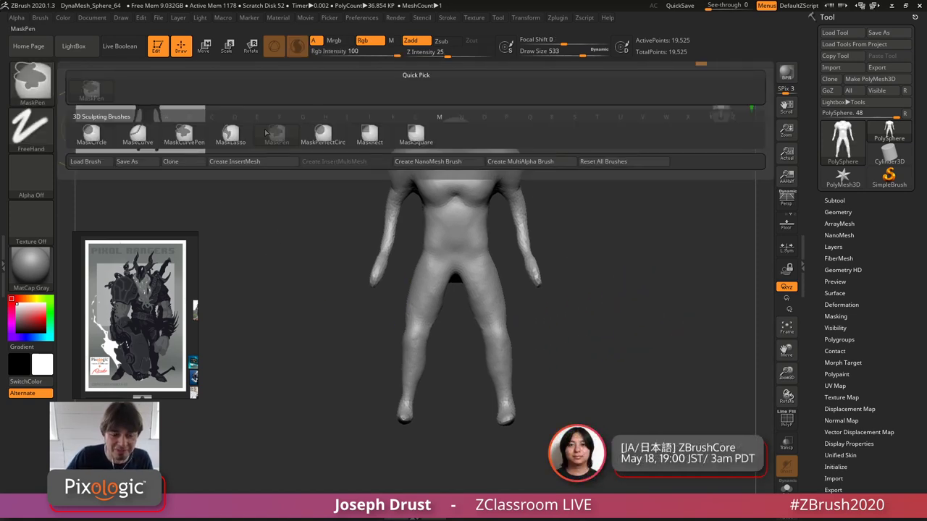
drag(565, 271, 622, 257)
mouse_move(499, 257)
ctrl+mouse_down()
mouse_move(468, 410)
mouse_move(547, 304)
ctrl+mouse_up()
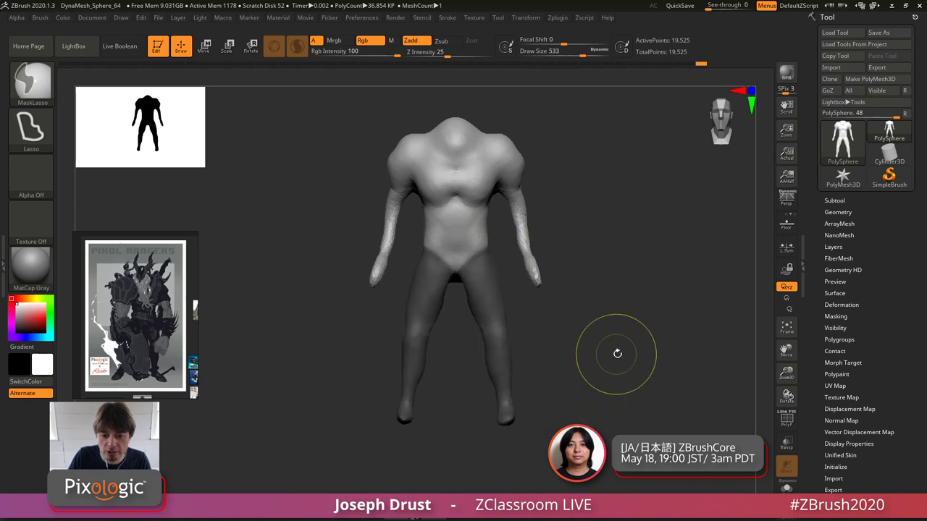
drag(616, 354, 578, 352)
ctrl+click(578, 352)
- Rotate the unmasked legs backward about the hip joint in side view and clear the mask
key(r)
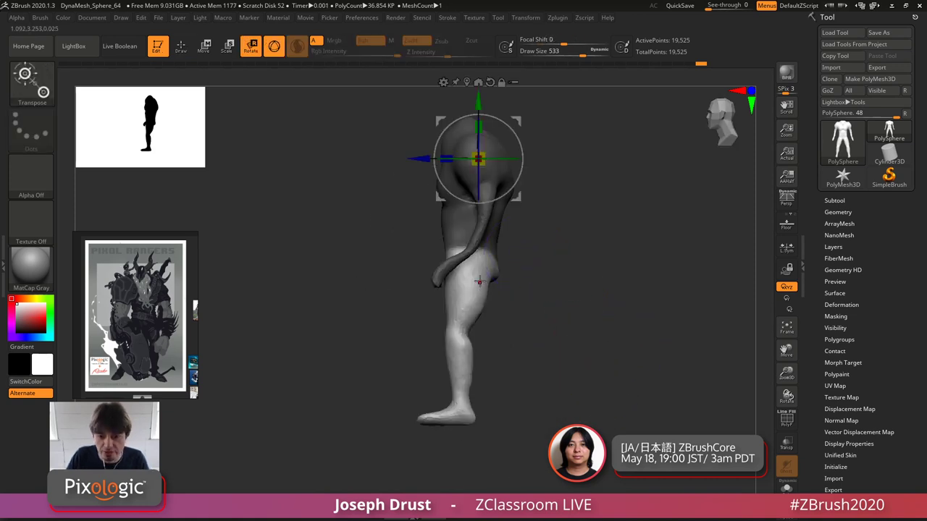
alt+click(473, 268)
alt+click(485, 190)
drag(515, 255, 517, 245)
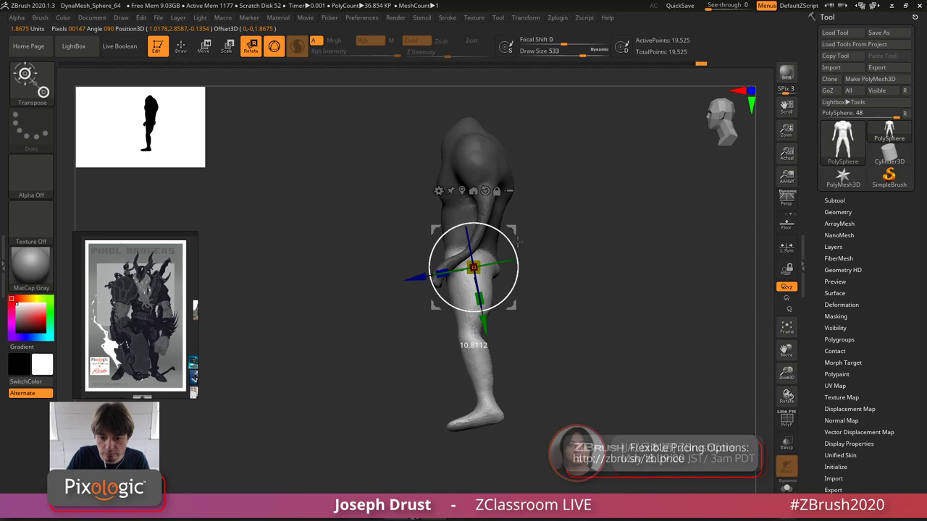
mouse_move(564, 405)
ctrl+mouse_down()
mouse_move(542, 453)
mouse_move(379, 320)
mouse_move(529, 349)
mouse_move(582, 344)
ctrl+mouse_up()
key(ctrl+z)
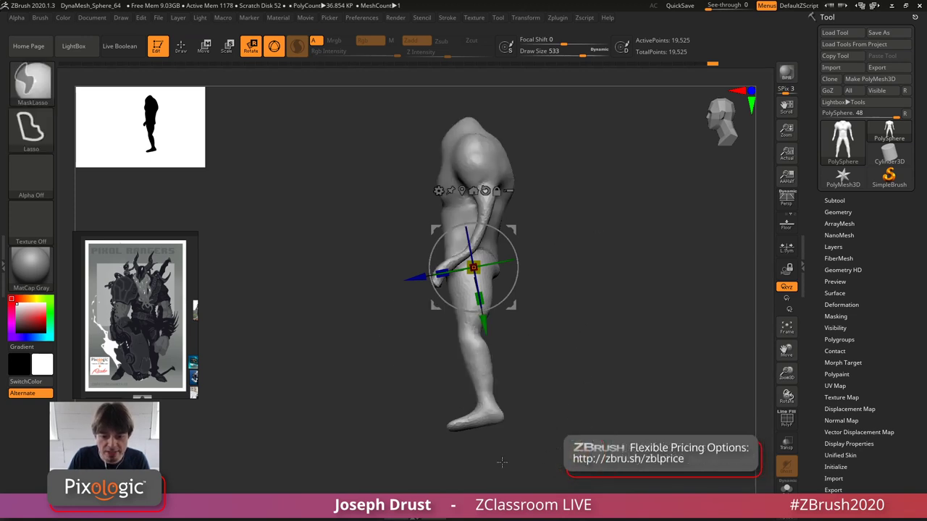
- Isolate the lower legs with an inverted lasso mask and rotate them about the knees
mouse_move(434, 469)
ctrl+mouse_down()
mouse_move(522, 347)
mouse_move(463, 317)
ctrl+mouse_up()
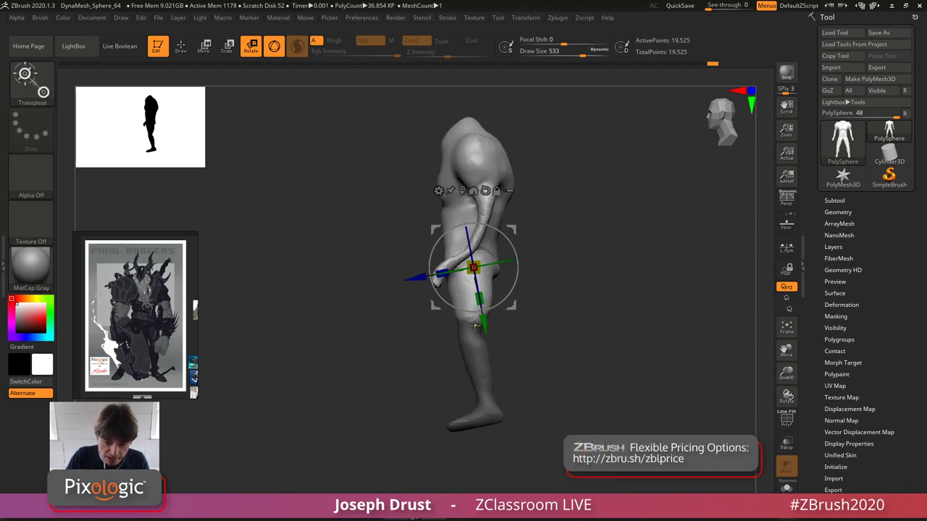
ctrl+click(519, 334)
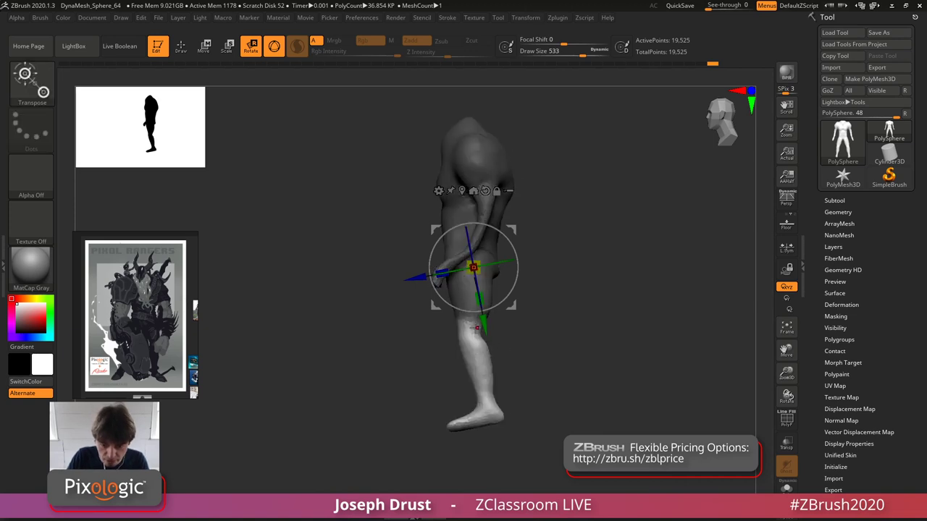
click(462, 190)
alt+drag(467, 321, 571, 311)
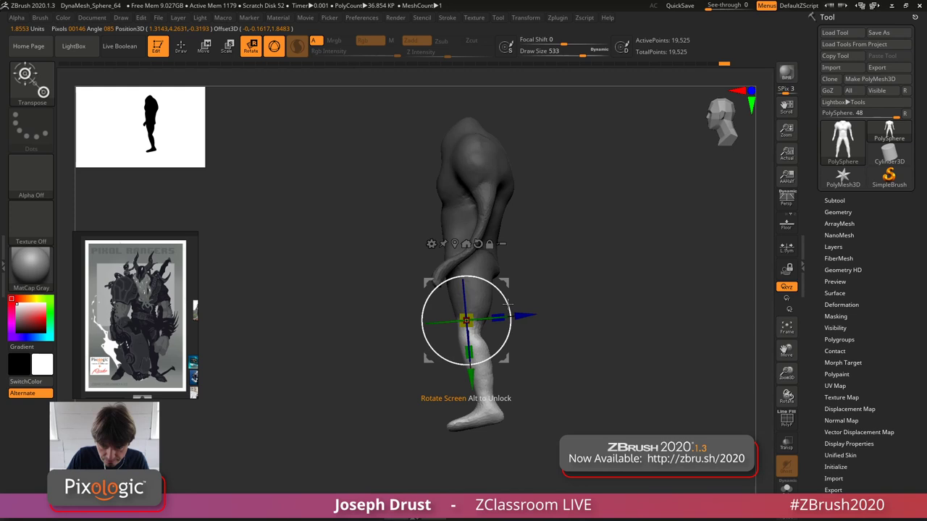
drag(508, 305, 506, 299)
- Isolate the feet with a mask, rotate them about the ankles to sit level, and clear the mask
mouse_move(556, 410)
ctrl+mouse_down()
mouse_move(496, 394)
mouse_move(375, 391)
ctrl+mouse_up()
ctrl+click(557, 412)
alt+click(492, 398)
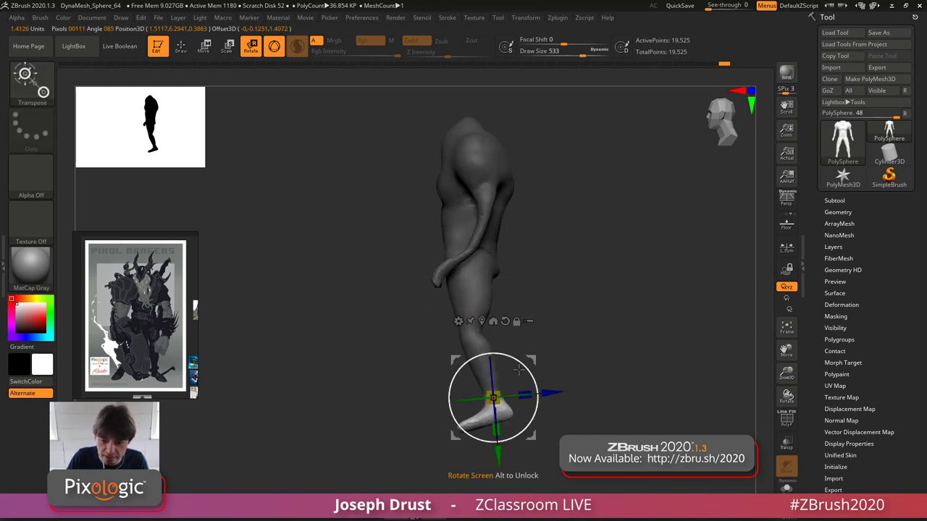
drag(519, 370, 524, 376)
ctrl+drag(558, 347, 525, 312)
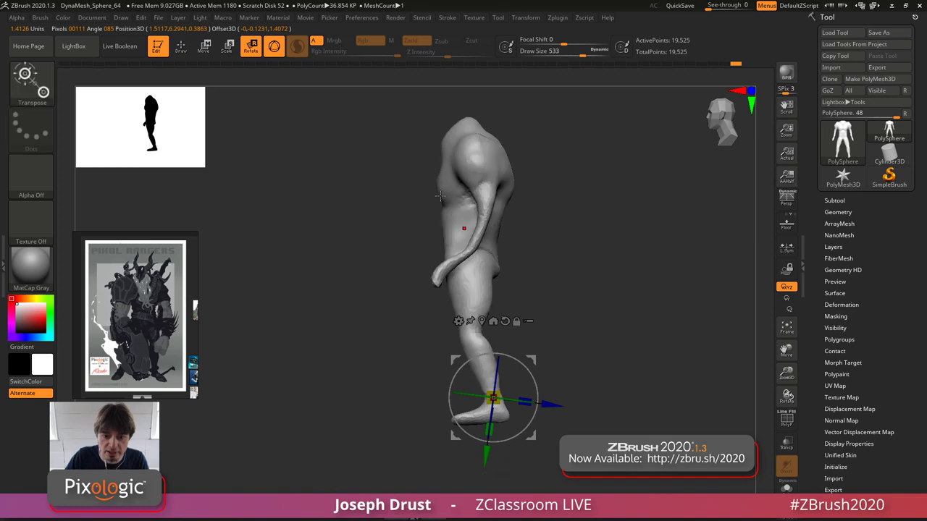
- Return to sculpting with SnakeHook at draw size 386, and adjust and smooth the waist and hips
click(181, 46)
shift+drag(633, 157, 681, 159)
shift+drag(451, 234, 468, 249)
key(bracketleft)
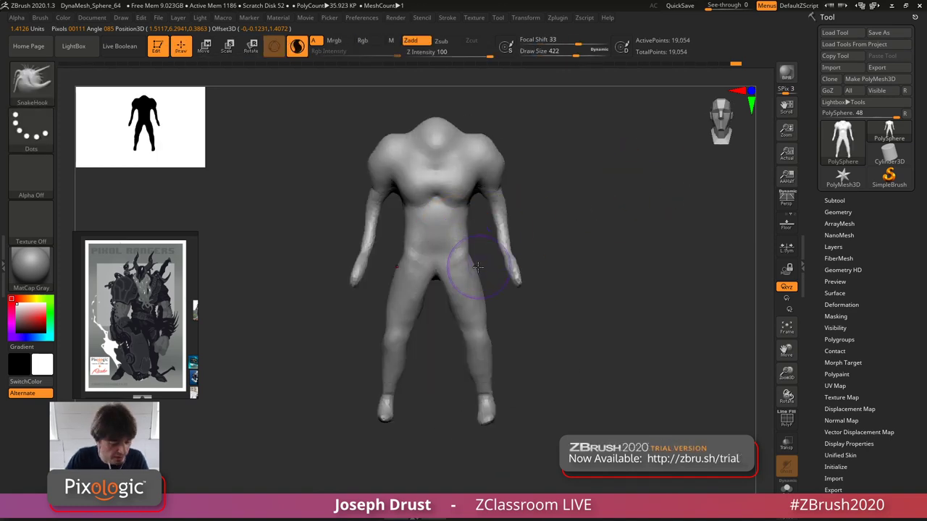
key(b)
key(s)
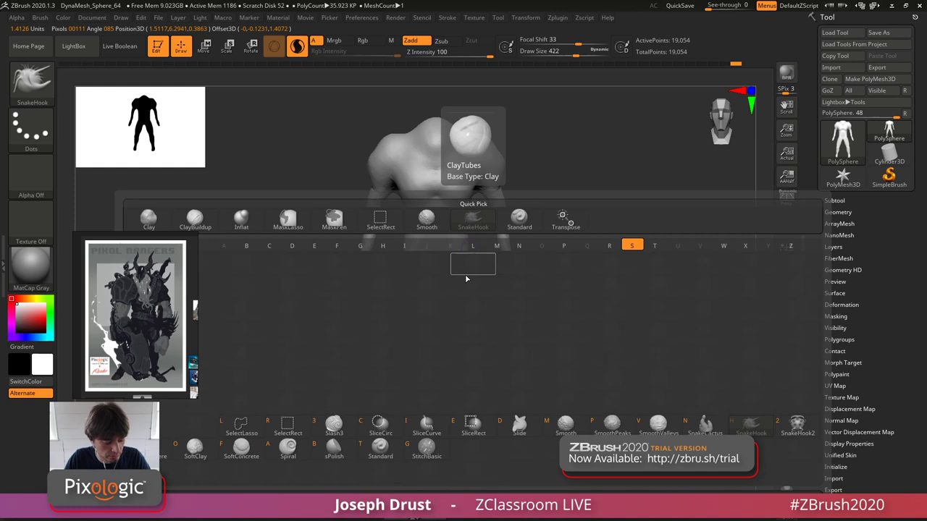
key(h)
key(space)
drag(467, 277, 461, 277)
drag(463, 250, 475, 246)
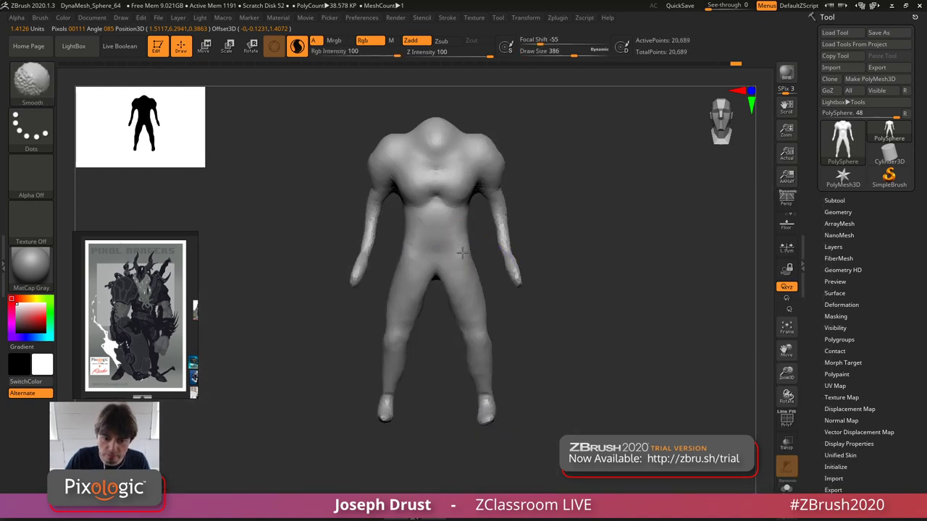
- Reshape the neck and shoulders with SnakeHook and smooth the chest and upper torso
mouse_move(438, 206)
mouse_down()
mouse_move(437, 184)
mouse_move(440, 203)
mouse_up()
drag(583, 141, 529, 144)
drag(518, 110, 447, 141)
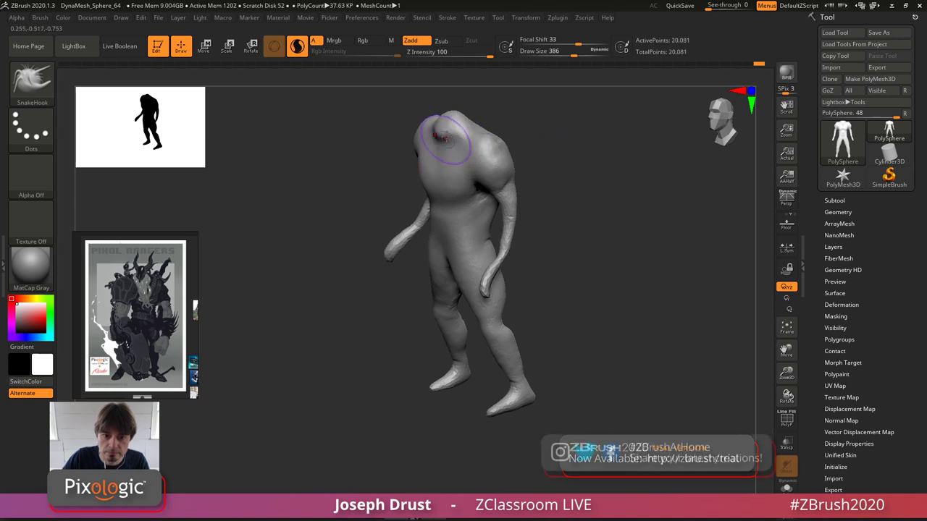
shift+drag(492, 119, 511, 158)
shift+drag(512, 125, 540, 109)
mouse_move(480, 149)
shift+mouse_down()
mouse_move(493, 163)
mouse_move(551, 177)
mouse_move(538, 190)
mouse_move(544, 217)
shift+mouse_up()
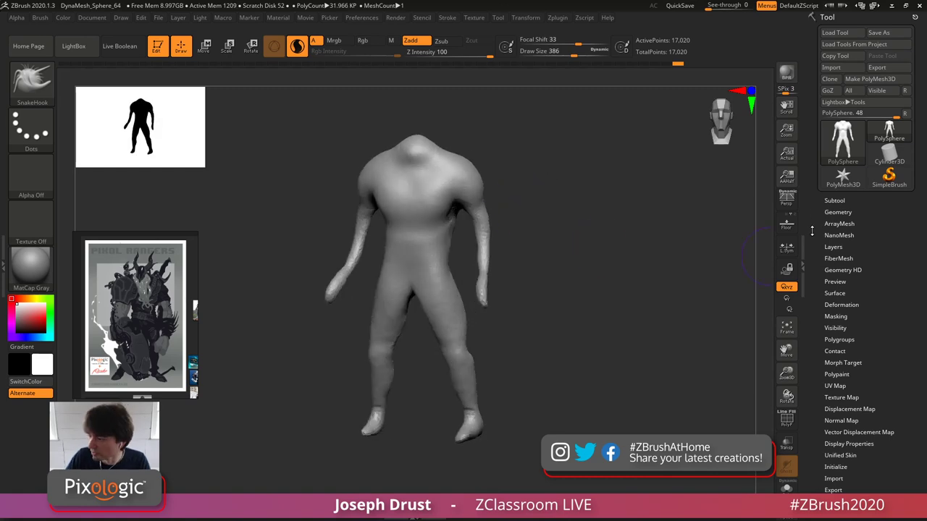
- Turn off Sculptris Pro, switch to Inflat, and try thickening the arms at Z Intensity 50
click(282, 45)
key(b)
key(i)
key(n)
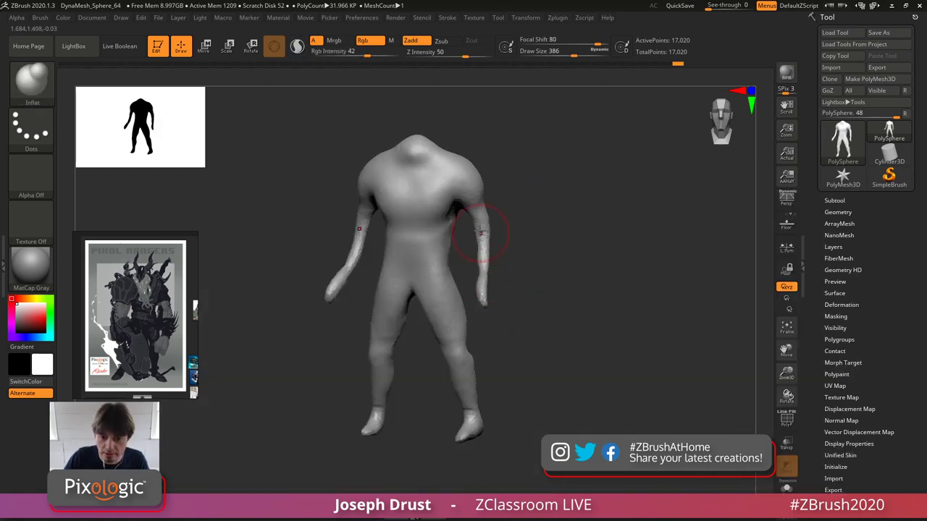
drag(480, 237, 483, 220)
drag(506, 218, 490, 161)
key(ctrl+z)
key(ctrl+z)
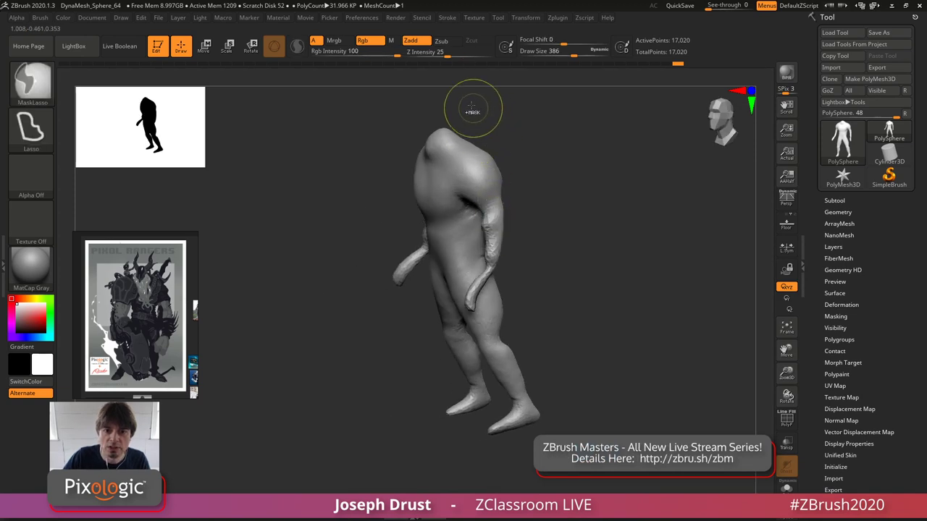
- Set the Inflat Z Intensity to 26 and thicken the forearms and hands
click(448, 54)
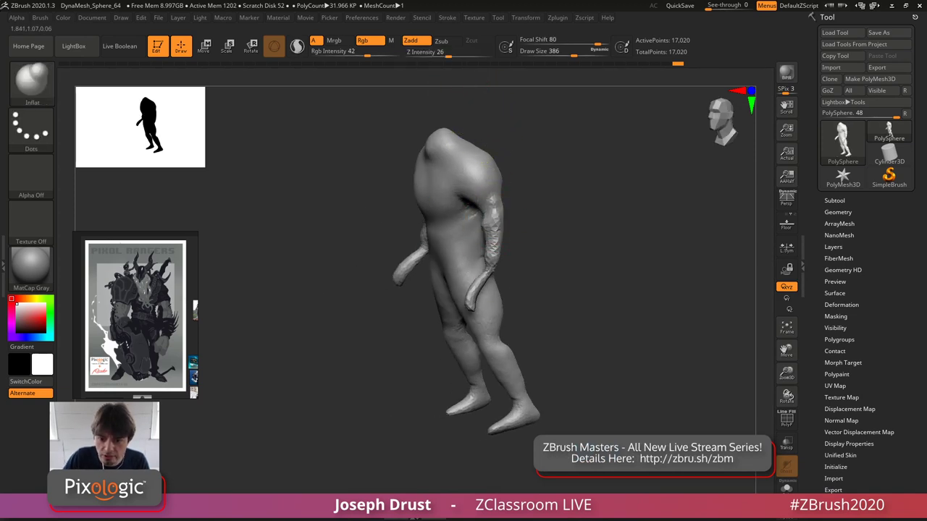
mouse_move(489, 270)
mouse_down()
mouse_move(470, 319)
mouse_move(495, 231)
mouse_move(487, 213)
mouse_move(497, 242)
mouse_move(572, 248)
mouse_up()
mouse_move(490, 254)
mouse_down()
mouse_move(493, 279)
mouse_move(500, 261)
mouse_up()
drag(600, 232, 575, 246)
- Open the DynaMesh geometry settings and remesh the body with DynaMesh at resolution 568
click(840, 212)
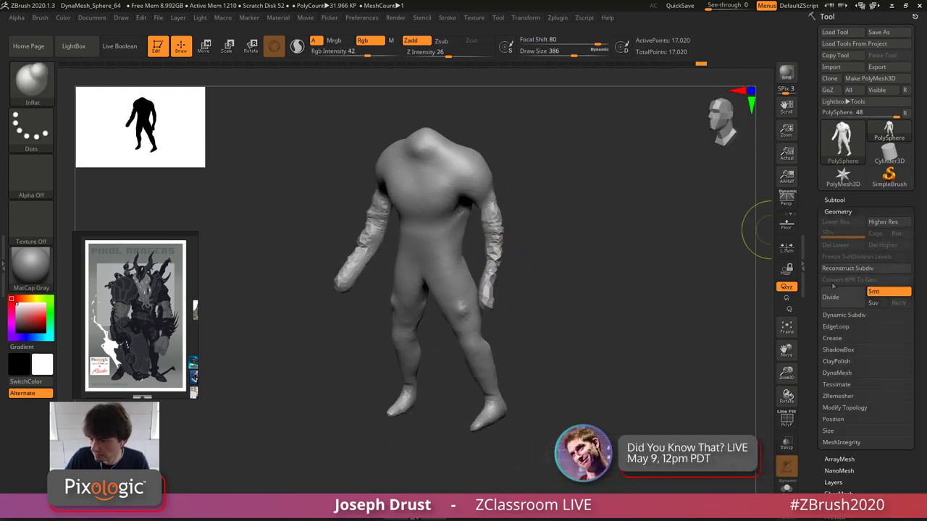
drag(816, 349, 816, 241)
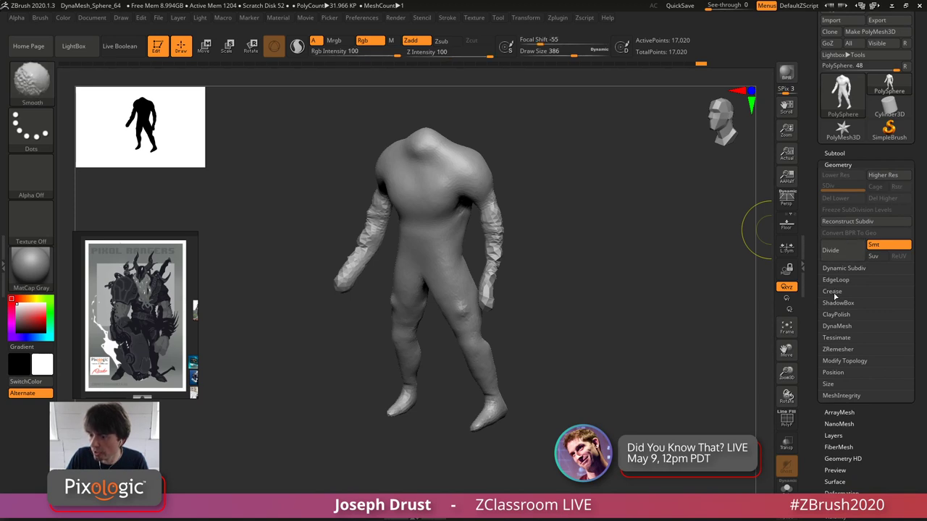
shift+click(837, 272)
click(840, 269)
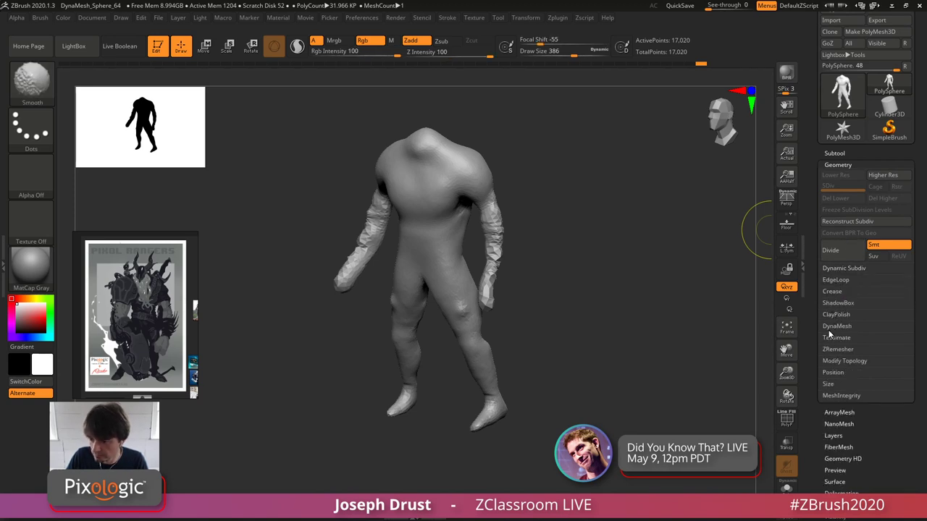
click(834, 326)
ctrl+drag(685, 279, 717, 375)
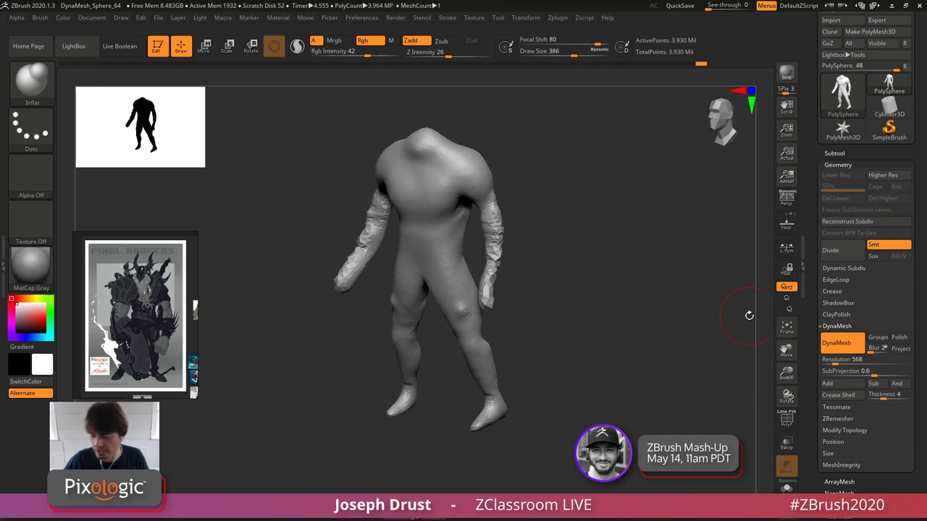
- Turn off DynaMesh and smooth the lumpy upper arms and forearms with Sculptris Pro active
drag(550, 220, 534, 157)
key(shift)
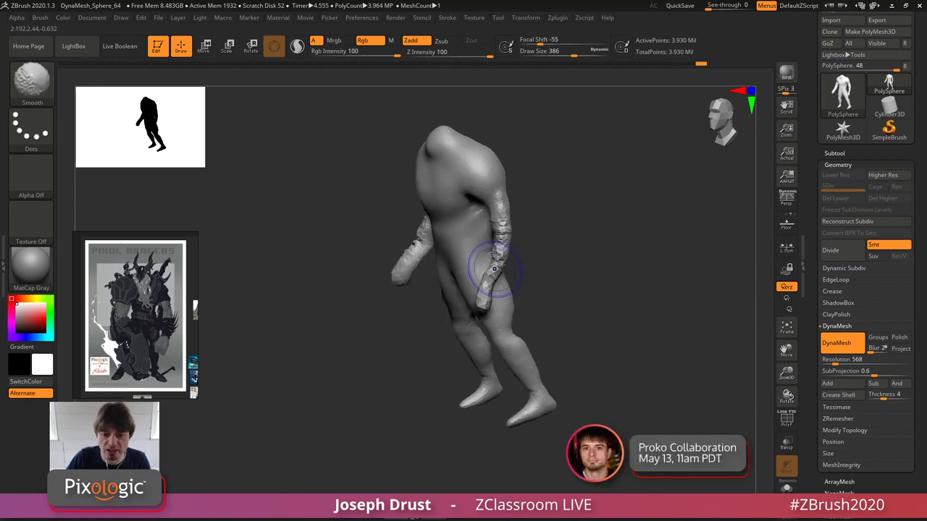
drag(569, 224, 695, 248)
click(833, 341)
key(shift)
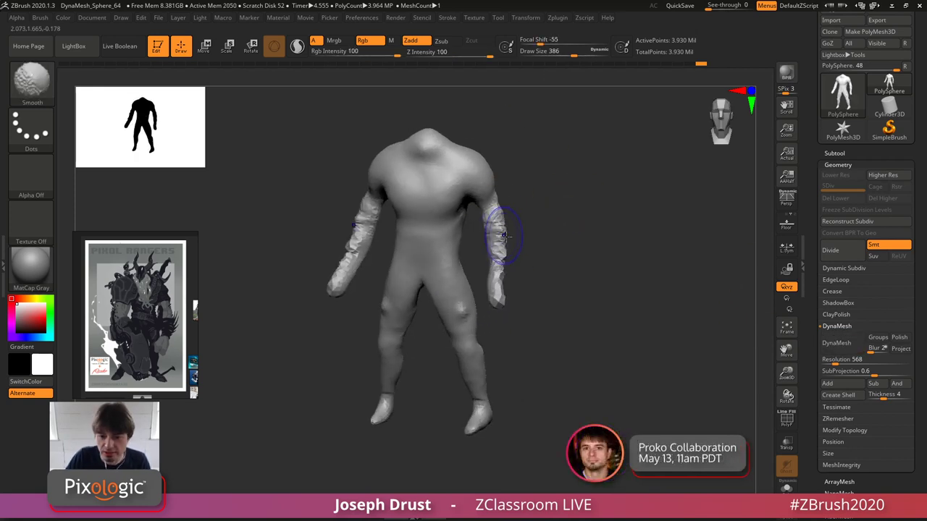
shift+drag(519, 188, 505, 250)
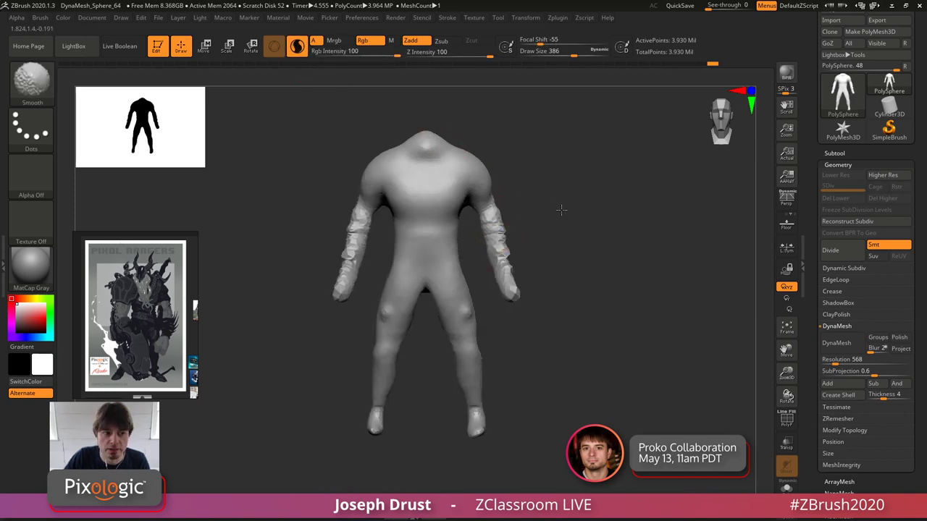
drag(548, 210, 517, 226)
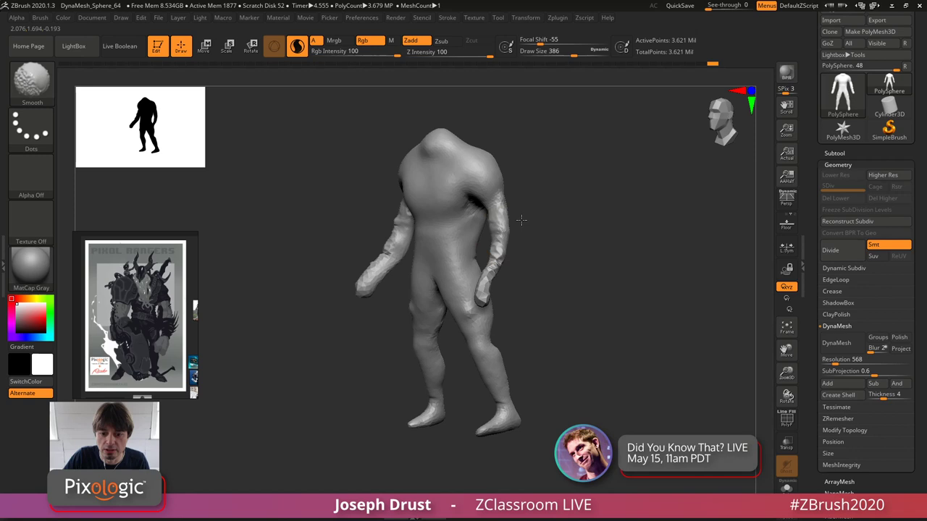
- Turn DynaMesh back on, lower its resolution to 128, and remesh the body
click(837, 344)
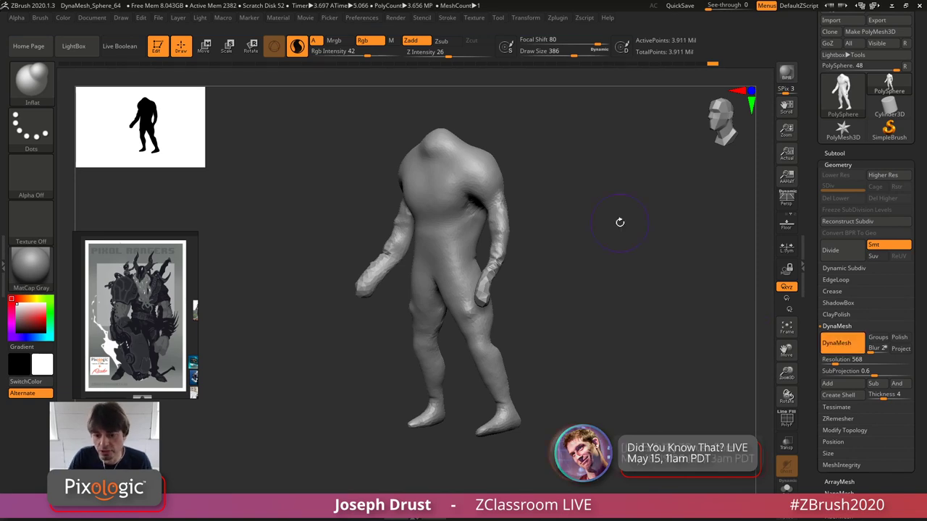
key(shift)
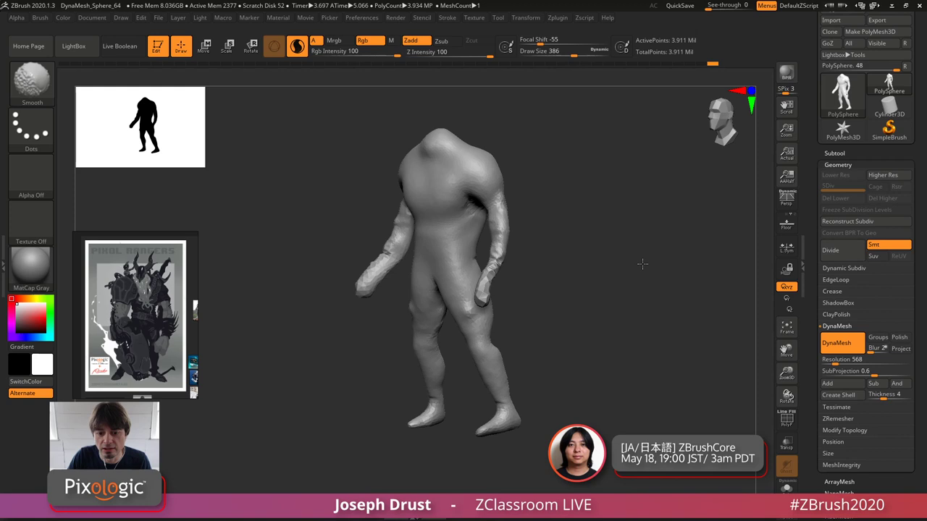
ctrl+drag(647, 233, 683, 345)
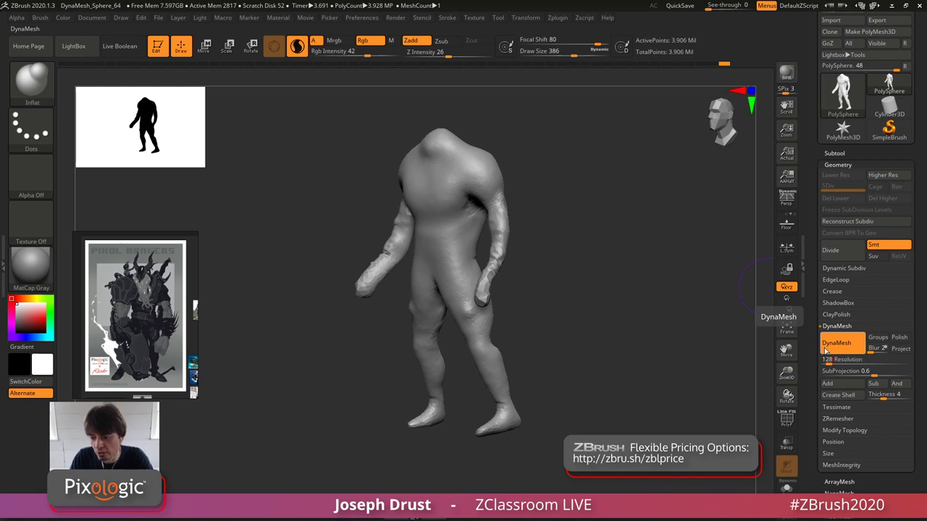
ctrl+drag(568, 176, 619, 285)
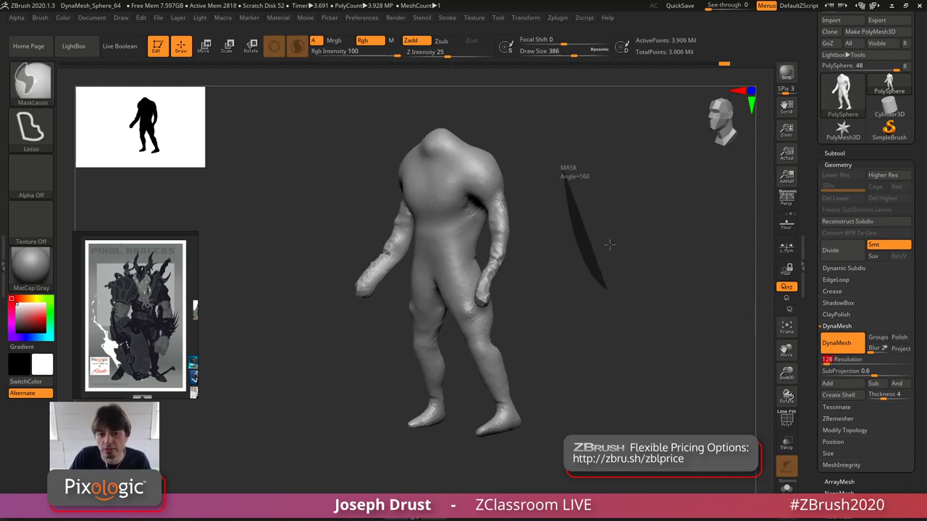
ctrl+drag(610, 244, 552, 259)
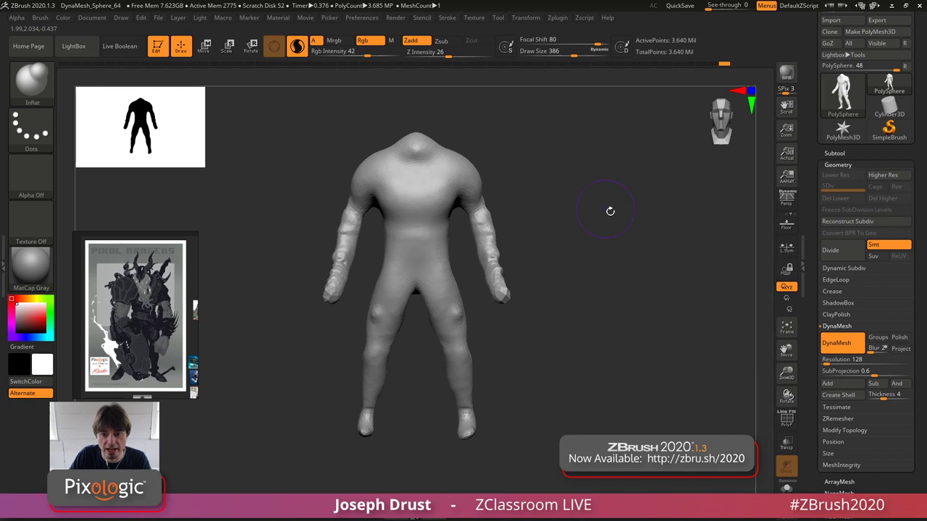
- Set the DynaMesh resolution to 64 and remesh the body again
drag(610, 211, 693, 292)
click(843, 359)
text(192)
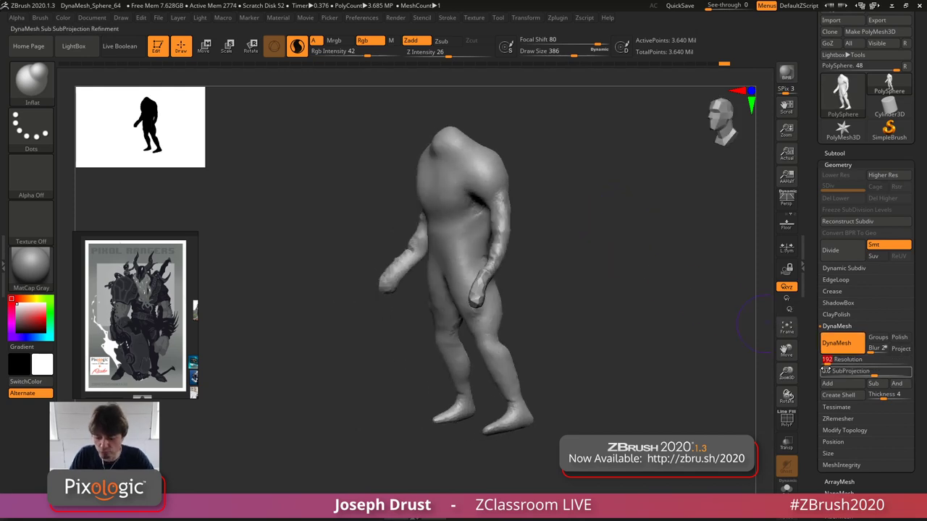
text(64)
ctrl+drag(593, 191, 621, 312)
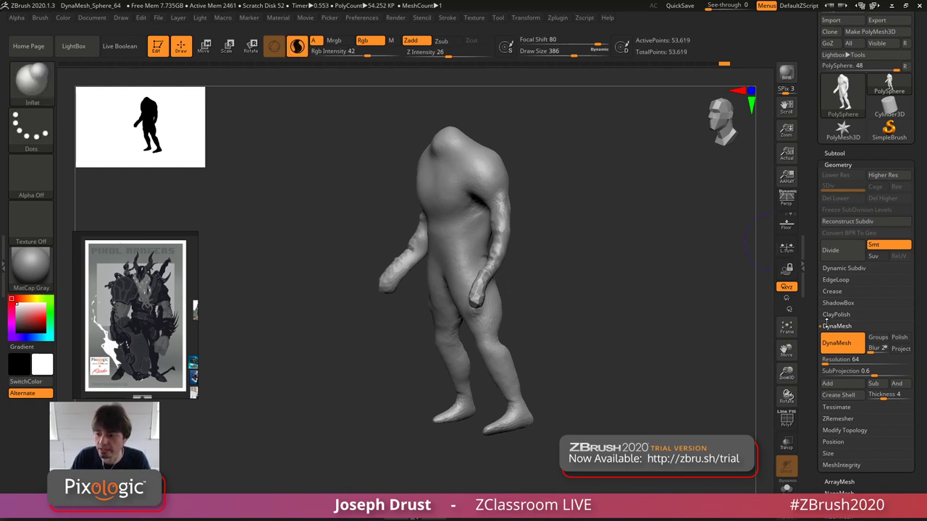
- Switch to the ClayBuildup brush at Draw Size 239 and start building up the forearms
drag(627, 240, 508, 233)
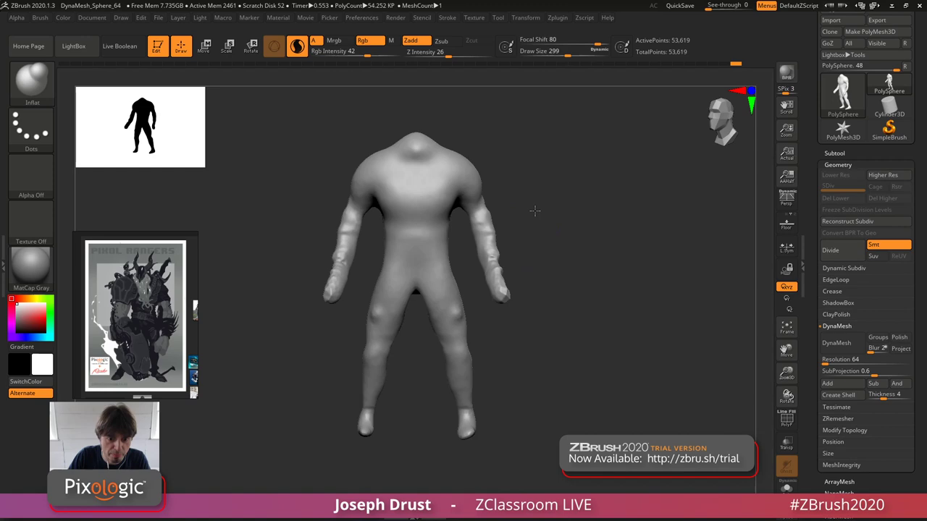
key(b)
key(c)
key(b)
key(space)
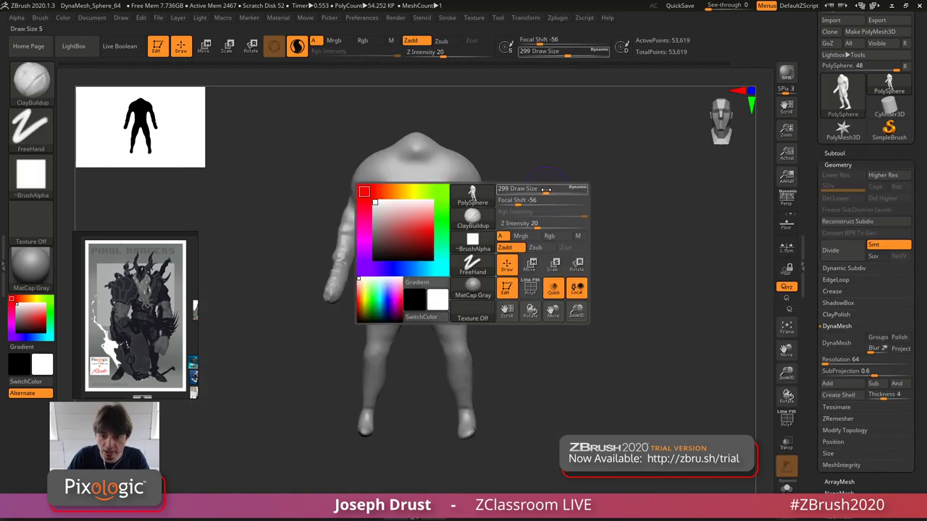
drag(544, 188, 539, 189)
mouse_move(543, 186)
mouse_down()
mouse_move(491, 186)
mouse_move(483, 242)
mouse_up()
shift+drag(522, 217, 479, 236)
drag(543, 210, 485, 209)
mouse_move(476, 196)
mouse_down()
mouse_move(492, 238)
mouse_move(512, 229)
mouse_up()
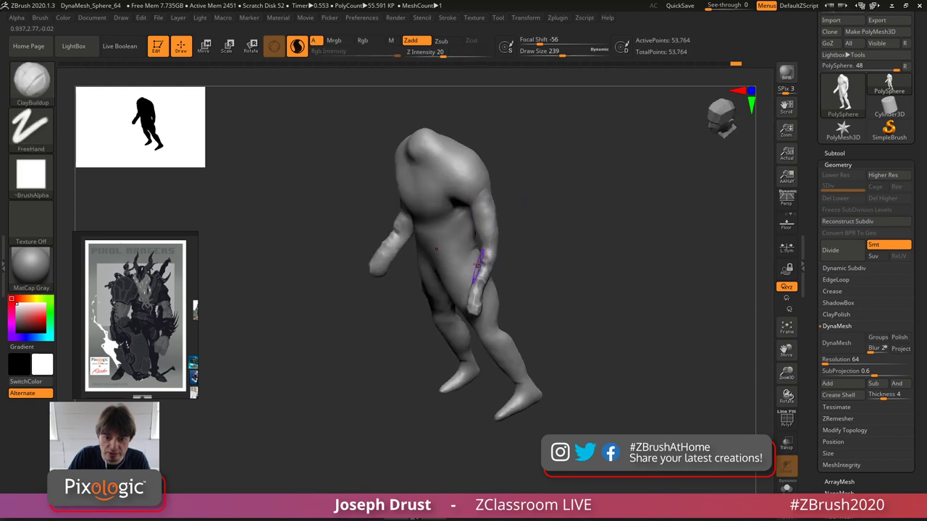
drag(480, 256, 482, 277)
- Lower the Draw Size to 167 and thicken the forearms with ClayBuildup strokes
drag(506, 199, 551, 197)
drag(517, 221, 539, 279)
mouse_move(527, 246)
shift+mouse_down()
mouse_move(537, 280)
mouse_move(535, 253)
shift+mouse_up()
key(space)
mouse_move(565, 228)
mouse_down()
mouse_move(526, 265)
mouse_move(543, 251)
mouse_move(536, 263)
mouse_up()
drag(564, 241, 533, 243)
drag(533, 247, 538, 267)
mouse_move(569, 246)
mouse_down()
mouse_move(543, 248)
mouse_move(540, 291)
mouse_up()
drag(501, 302, 550, 296)
mouse_move(534, 287)
mouse_down()
mouse_move(529, 265)
mouse_move(538, 260)
mouse_up()
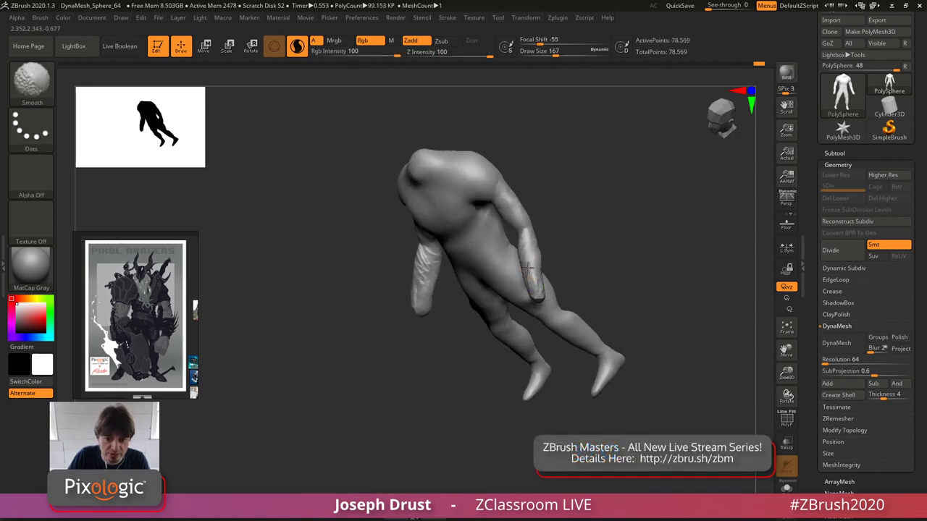
- Smooth the ClayBuildup strokes on the forearms into the arm shape from several sides
mouse_move(558, 213)
mouse_down()
mouse_move(591, 187)
mouse_move(555, 226)
mouse_up()
drag(526, 233, 527, 255)
drag(565, 232, 516, 253)
drag(602, 210, 637, 219)
mouse_move(515, 285)
mouse_down()
mouse_move(515, 272)
mouse_move(506, 278)
mouse_up()
drag(481, 279, 439, 274)
mouse_move(498, 270)
mouse_down()
mouse_move(492, 244)
mouse_move(510, 263)
mouse_move(501, 271)
mouse_up()
drag(427, 261, 507, 265)
- Raise the Draw Size to 187 and build up the shoulders and chest edges with ClayBuildup
key(space)
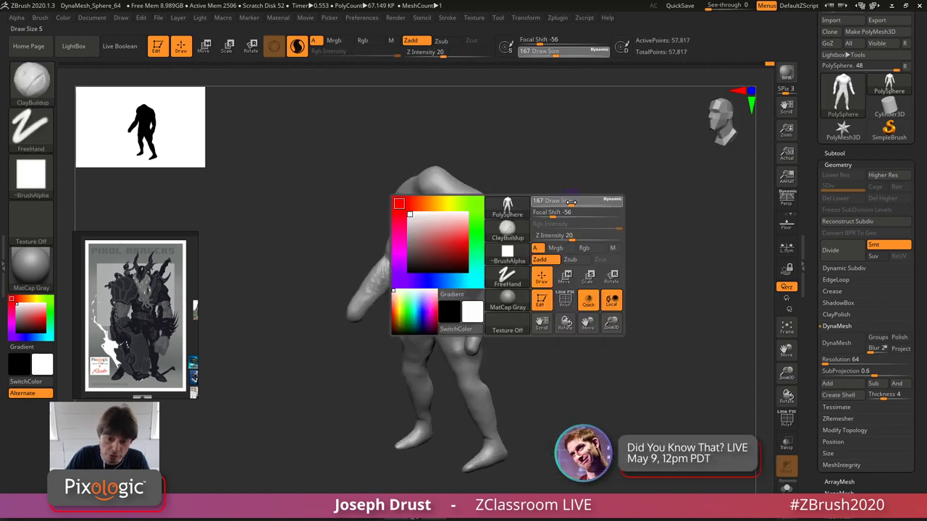
drag(551, 203, 555, 203)
mouse_move(462, 220)
mouse_down()
mouse_move(489, 240)
mouse_move(470, 221)
mouse_up()
mouse_move(490, 239)
mouse_down()
mouse_move(501, 207)
mouse_move(499, 229)
mouse_up()
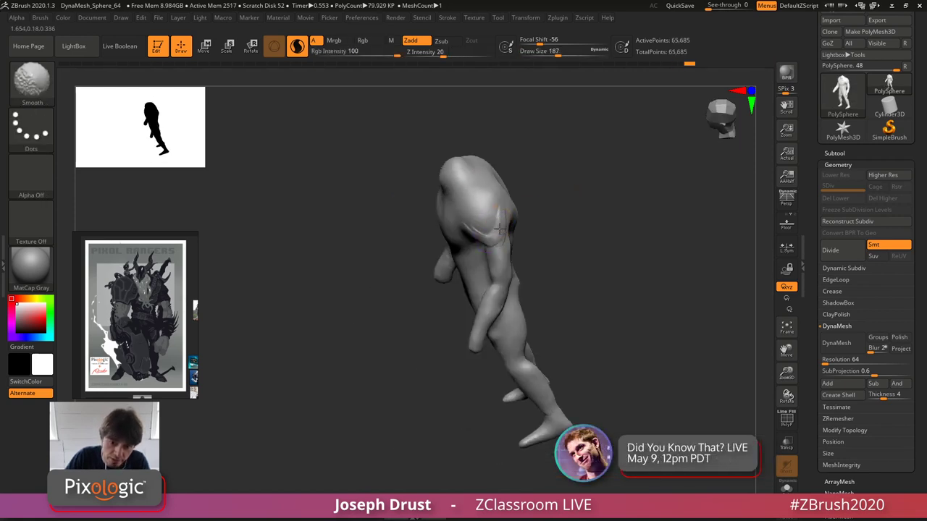
mouse_move(552, 183)
shift+mouse_down()
mouse_move(474, 230)
mouse_move(484, 198)
shift+mouse_up()
drag(510, 176, 456, 195)
drag(484, 203, 469, 227)
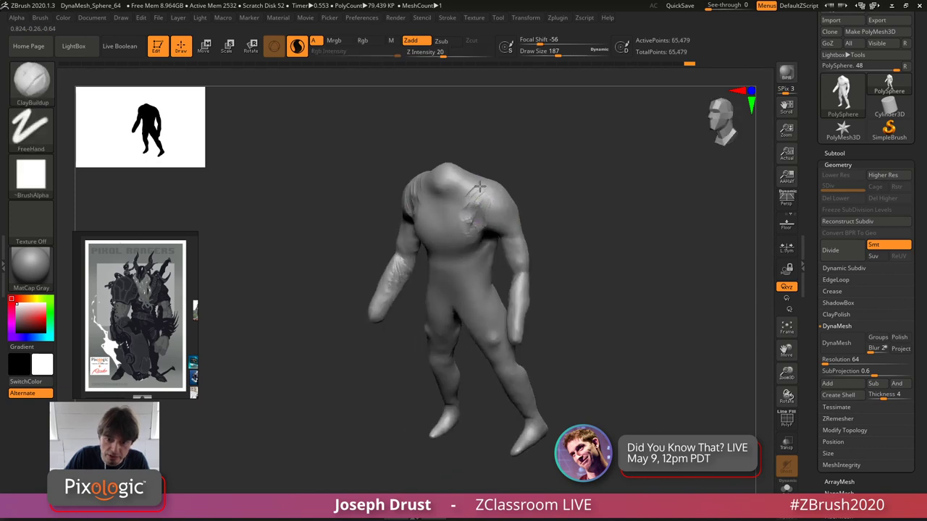
- Smooth the clay strokes across the chest, shoulders and arms
shift+drag(476, 189, 469, 218)
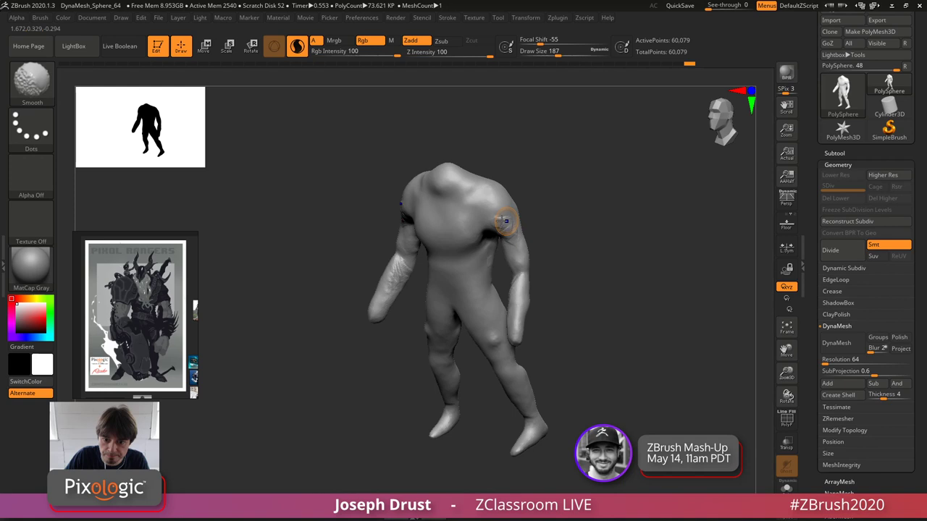
mouse_move(532, 226)
shift+mouse_down()
mouse_move(511, 289)
mouse_move(536, 324)
shift+mouse_up()
mouse_move(558, 285)
mouse_down()
mouse_move(532, 304)
mouse_move(587, 273)
mouse_move(583, 253)
mouse_up()
drag(492, 326, 465, 313)
shift+drag(576, 313, 549, 348)
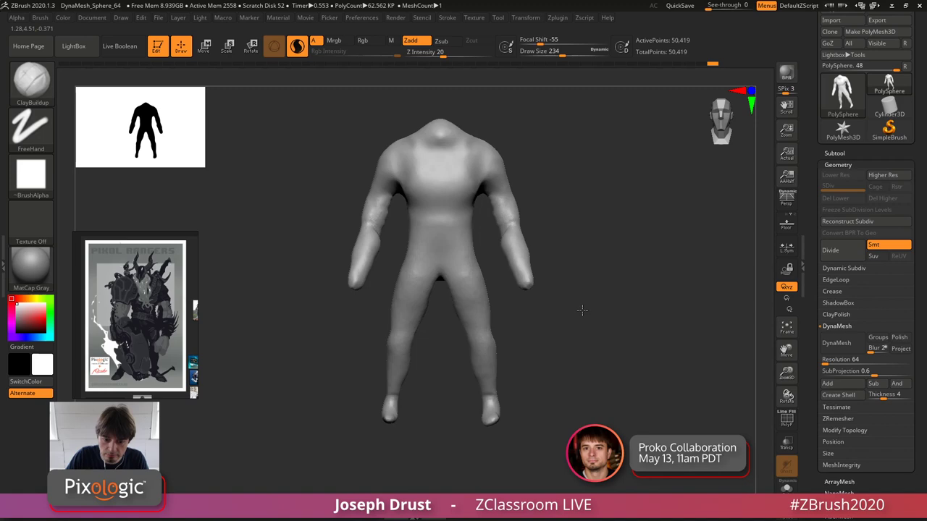
- Reshape the feet using the Move brush with Focal Shift 55 and Draw Size 268
key(space)
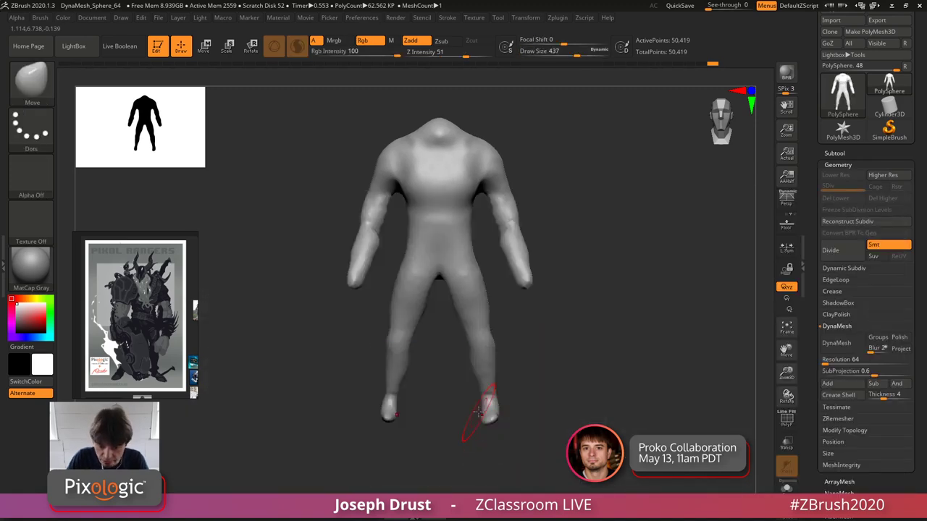
mouse_move(538, 414)
mouse_down()
mouse_move(493, 418)
mouse_move(514, 423)
mouse_up()
shift+drag(548, 386, 582, 365)
key(space)
click(592, 360)
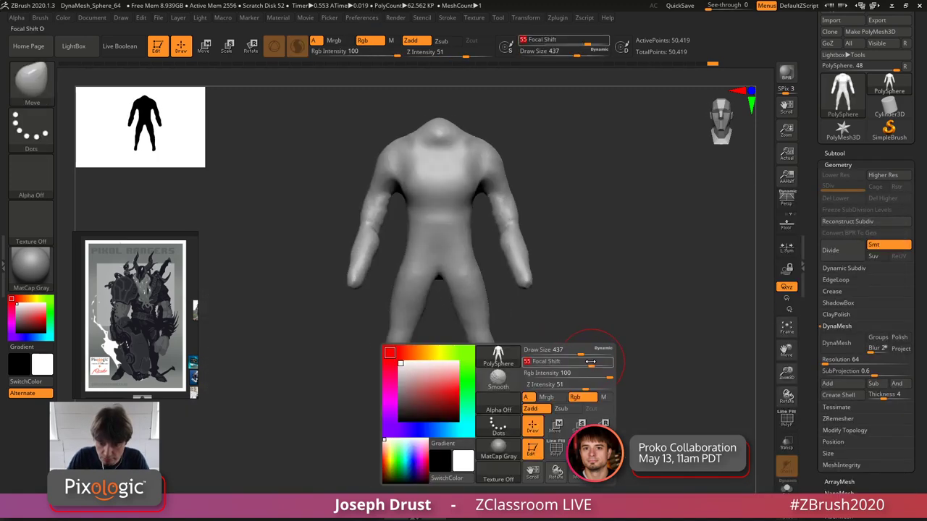
click(587, 350)
mouse_move(496, 422)
mouse_down()
mouse_move(546, 353)
mouse_move(528, 351)
mouse_up()
key(space)
mouse_move(527, 355)
mouse_down()
mouse_move(492, 392)
mouse_move(475, 391)
mouse_move(482, 387)
mouse_move(495, 404)
mouse_up()
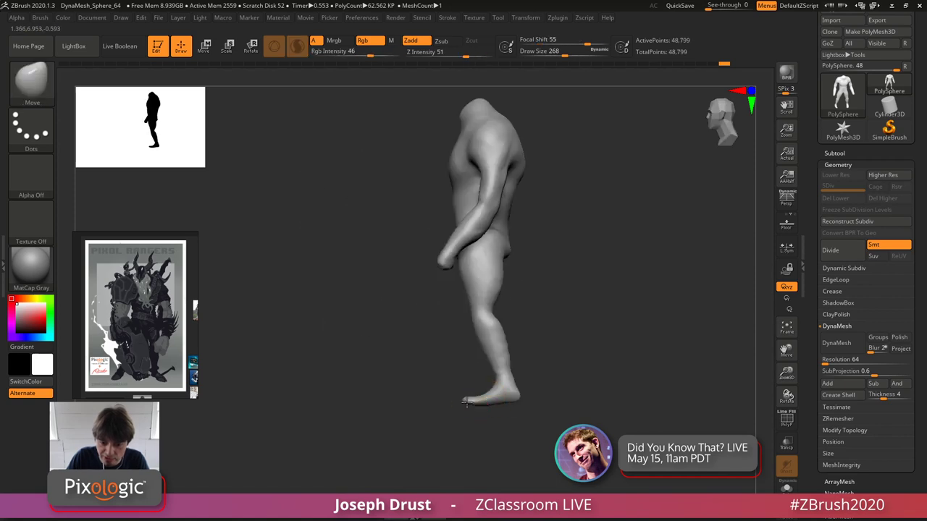
- Set the Draw Size to 372 and smooth the back of the knee and the calf
key(space)
click(514, 371)
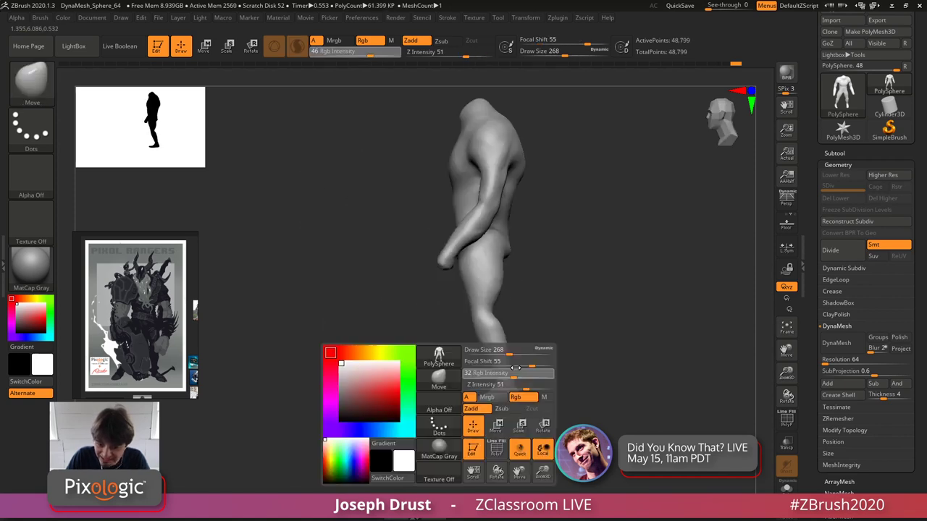
click(517, 351)
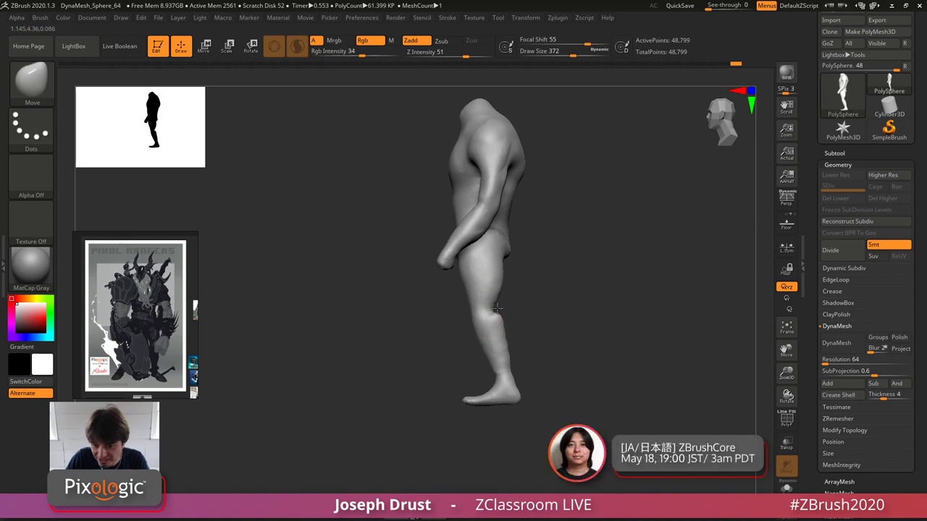
key(shift)
shift+drag(505, 325, 517, 331)
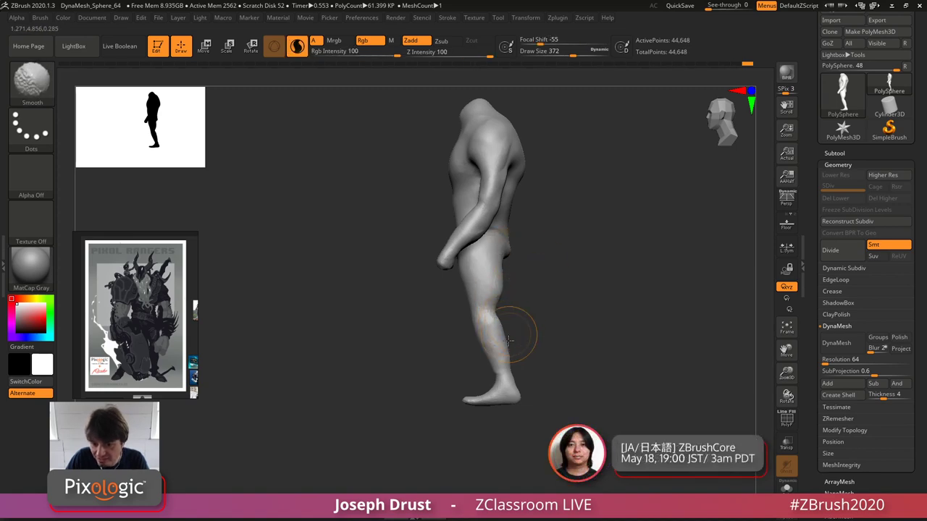
- Shift the lower legs and feet inward from the front using the Move brush at Draw Size 888
shift+drag(560, 280, 610, 280)
alt+drag(557, 302, 542, 323)
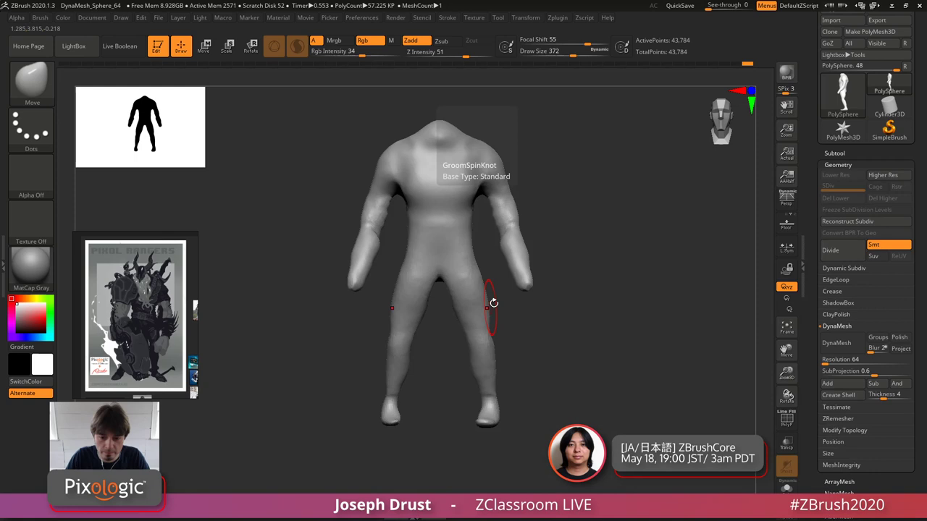
key(space)
drag(505, 280, 534, 281)
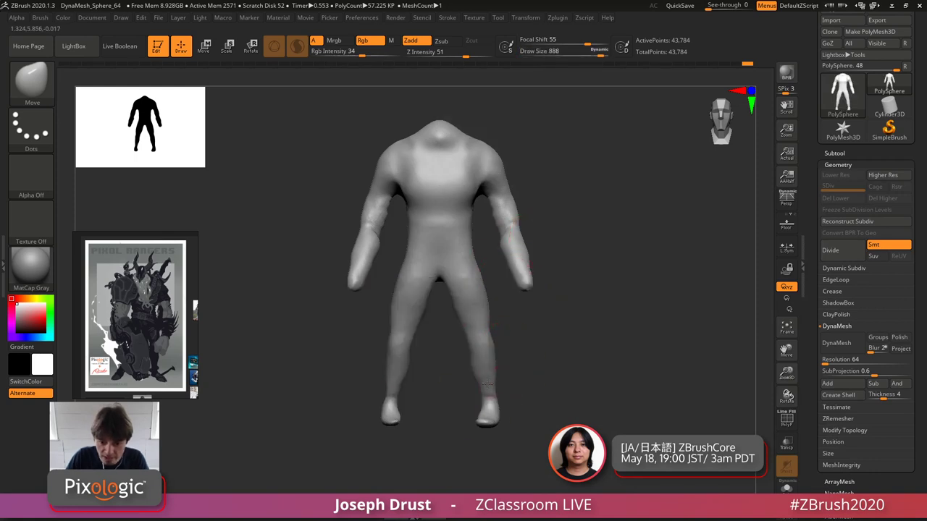
drag(495, 382, 471, 310)
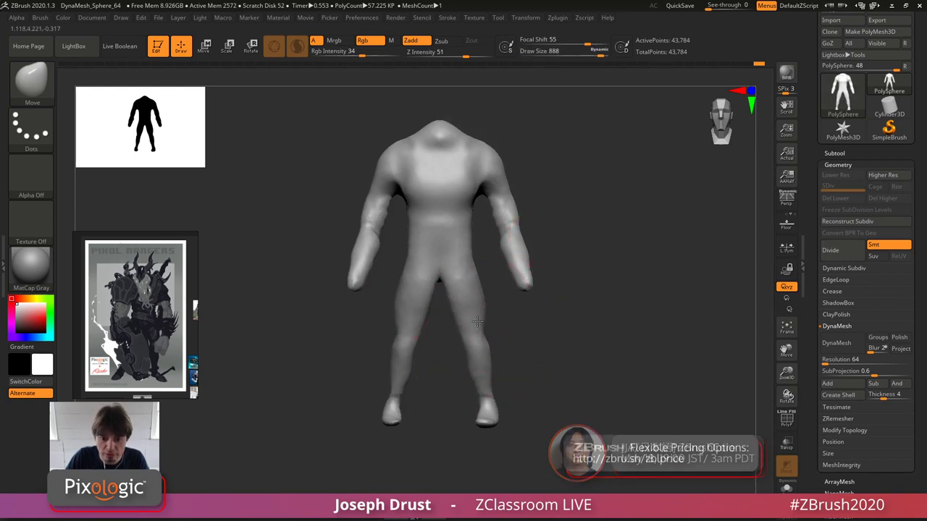
drag(488, 414, 479, 417)
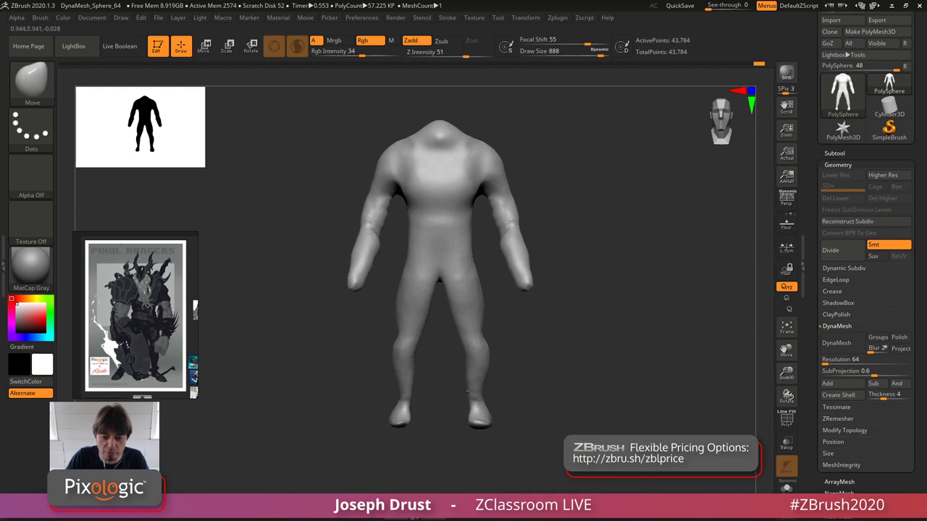
drag(476, 357, 471, 341)
mouse_move(467, 246)
mouse_down()
mouse_move(450, 236)
mouse_move(460, 226)
mouse_up()
- Reduce the Draw Size to 408 and try smoothing the chest and torso
key(space)
drag(564, 181, 478, 177)
drag(588, 156, 543, 132)
key(space)
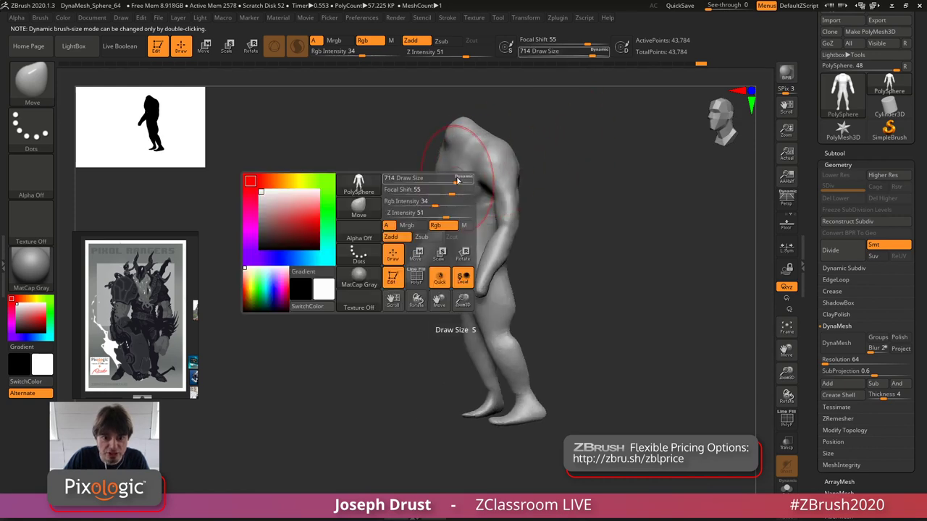
mouse_move(457, 179)
mouse_down()
mouse_move(473, 171)
mouse_move(488, 181)
mouse_up()
mouse_move(553, 137)
shift+mouse_down()
mouse_move(583, 133)
mouse_move(595, 147)
shift+mouse_up()
key(space)
drag(543, 159, 534, 159)
mouse_move(462, 191)
shift+mouse_down()
mouse_move(442, 178)
mouse_move(463, 216)
shift+mouse_up()
right_drag(567, 166, 577, 188)
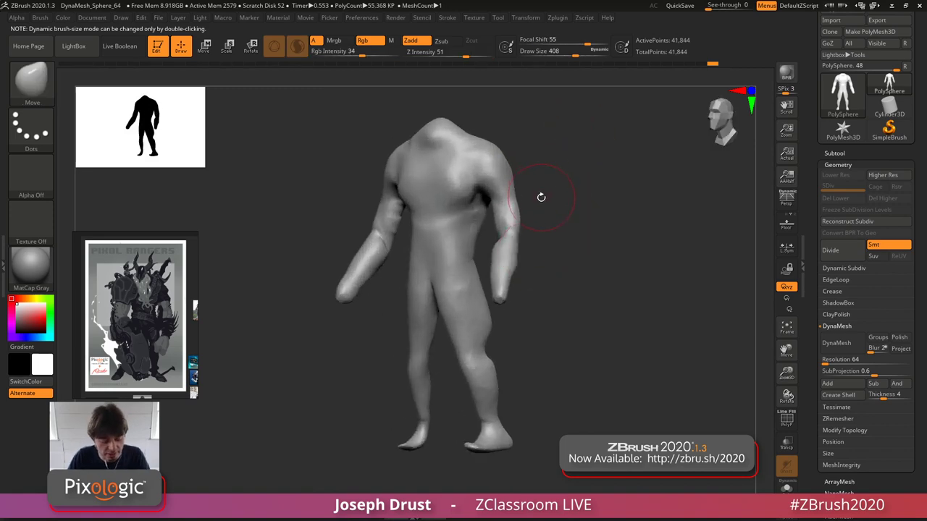
- Try pulling pointed fingers out of the hands with the SnakeHook brush at Draw Size 132, and undo the pulls
key(b)
key(b)
key(s)
key(h)
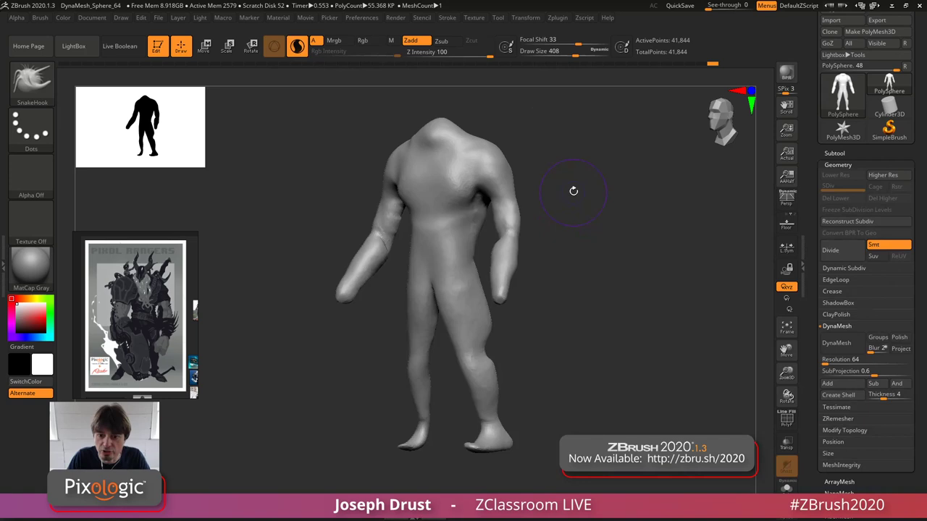
key(space)
drag(573, 191, 551, 191)
right_drag(550, 191, 589, 210)
drag(507, 297, 529, 334)
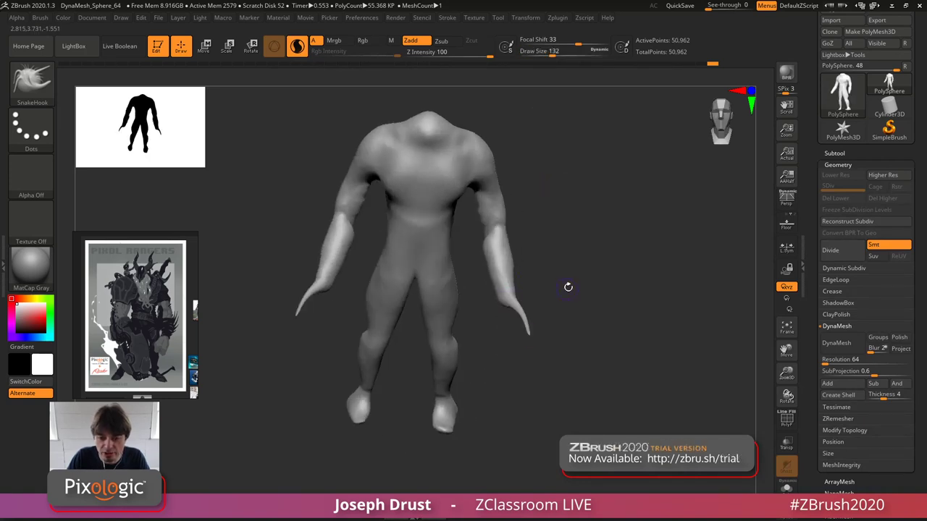
right_drag(568, 287, 532, 301)
mouse_move(503, 308)
mouse_down()
mouse_move(507, 329)
mouse_move(491, 322)
mouse_up()
right_drag(579, 254, 614, 245)
key(ctrl+z)
key(ctrl+z)
key(ctrl+z)
- Try pulling thin horns from the head and a shoulder spike with SnakeHook at Draw Size 167, and undo them
key(space)
drag(584, 216, 592, 216)
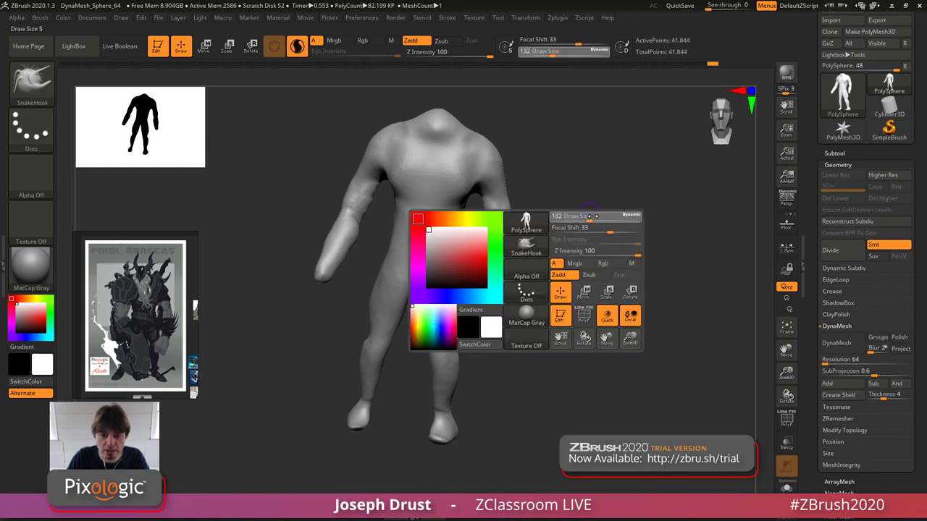
alt+right_drag(555, 159, 551, 255)
key(space)
drag(465, 205, 499, 148)
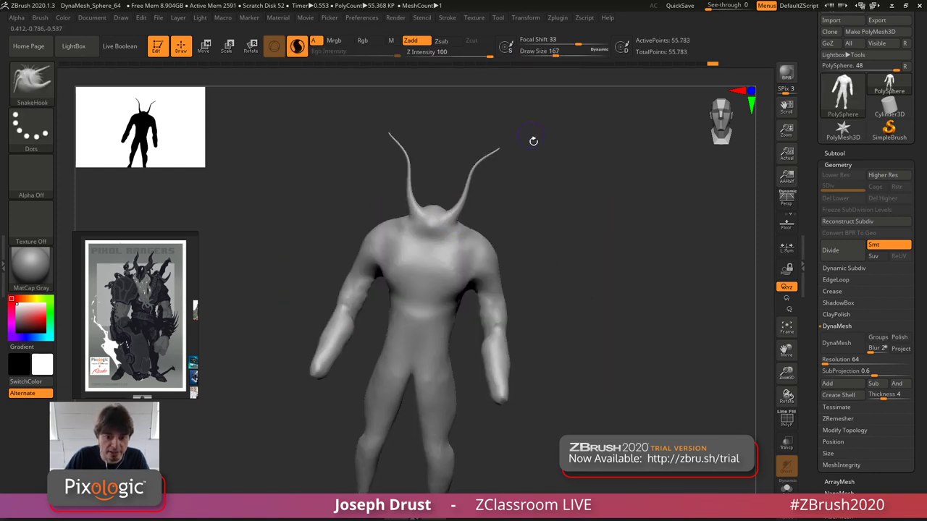
right_drag(529, 202, 486, 211)
mouse_move(479, 242)
mouse_down()
mouse_move(536, 221)
mouse_move(530, 242)
mouse_move(504, 252)
mouse_move(502, 224)
mouse_move(599, 174)
mouse_up()
key(space)
key(ctrl+z)
key(ctrl+z)
- Try pulling large curved spikes out of the shoulders with SnakeHook at Draw Size 344, and undo the changes
key(space)
shift+drag(515, 220, 572, 202)
drag(509, 265, 598, 229)
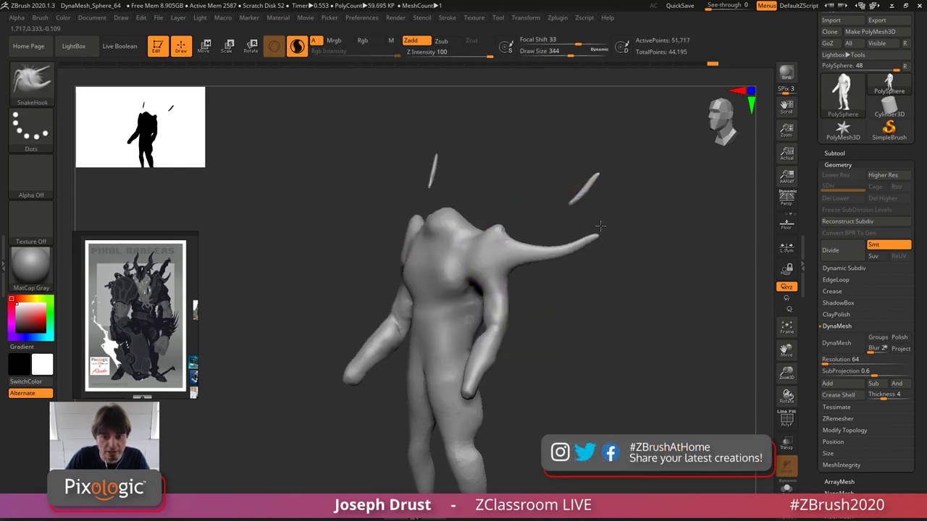
shift+drag(546, 253, 540, 253)
key(ctrl+z)
key(ctrl+z)
key(ctrl+z)
key(ctrl+z)
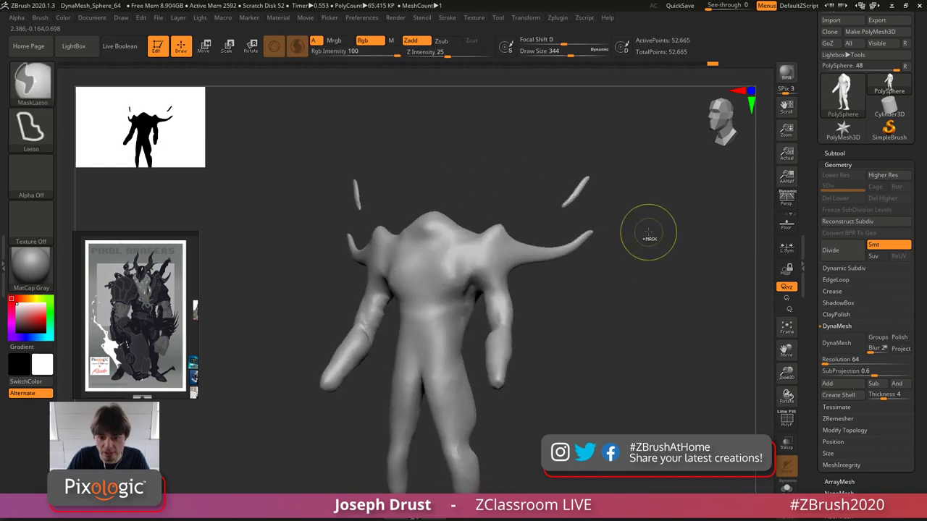
key(ctrl+z)
drag(654, 233, 635, 242)
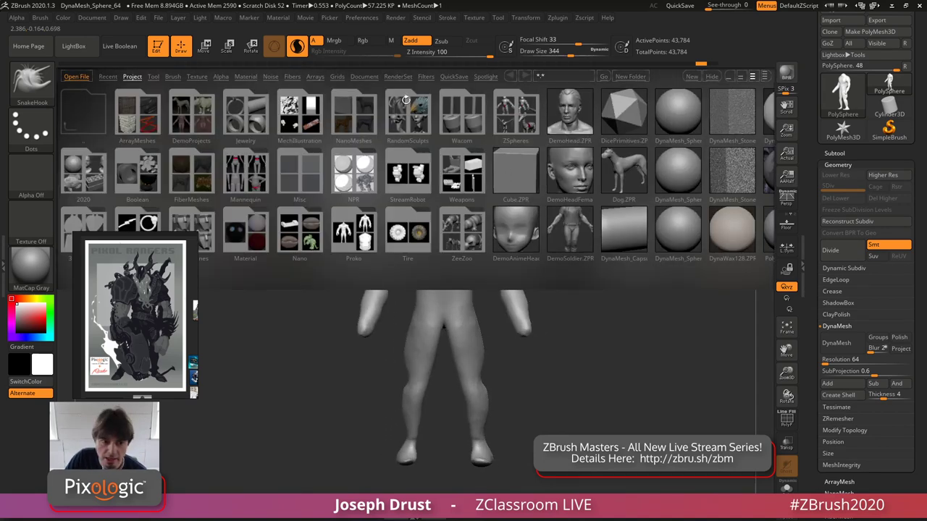
- Open the 02_Base muscular body project from LightBox, frame the figure, and set the Draw Size to 116
click(326, 242)
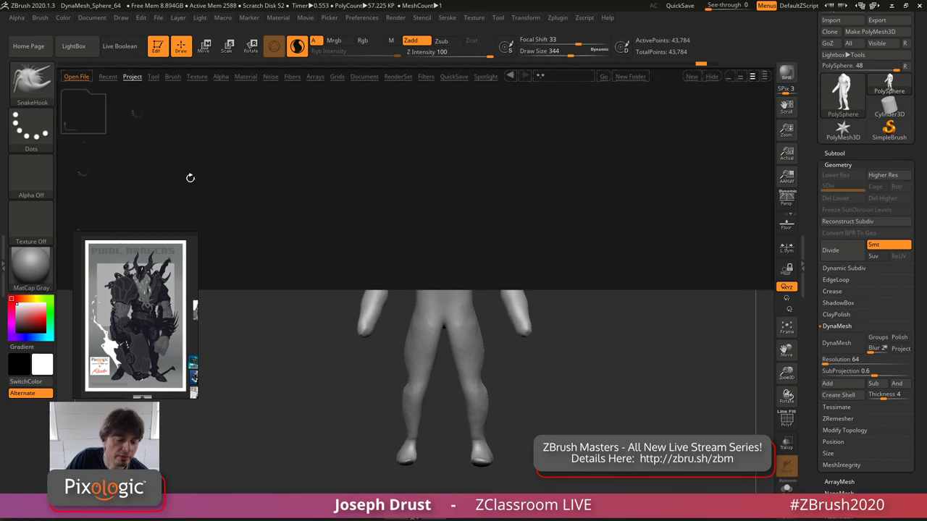
double_click(81, 174)
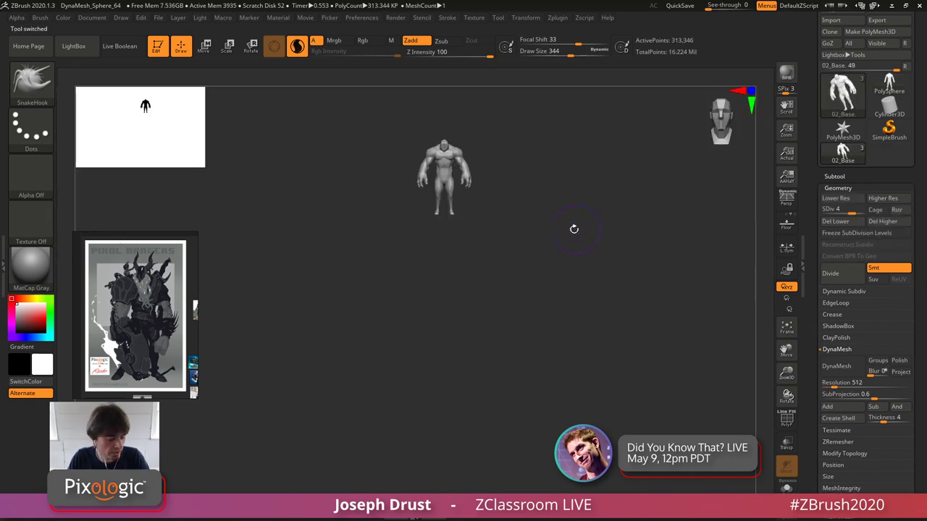
mouse_move(558, 235)
alt+mouse_down()
mouse_move(586, 242)
mouse_move(582, 300)
mouse_move(606, 304)
mouse_move(589, 294)
mouse_move(631, 269)
mouse_move(616, 264)
alt+mouse_up()
key(space)
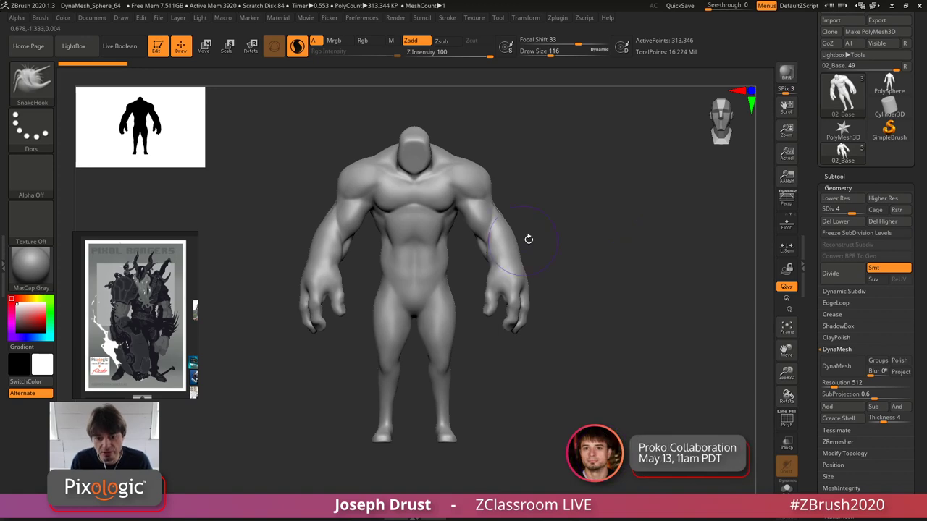
drag(687, 224, 552, 171)
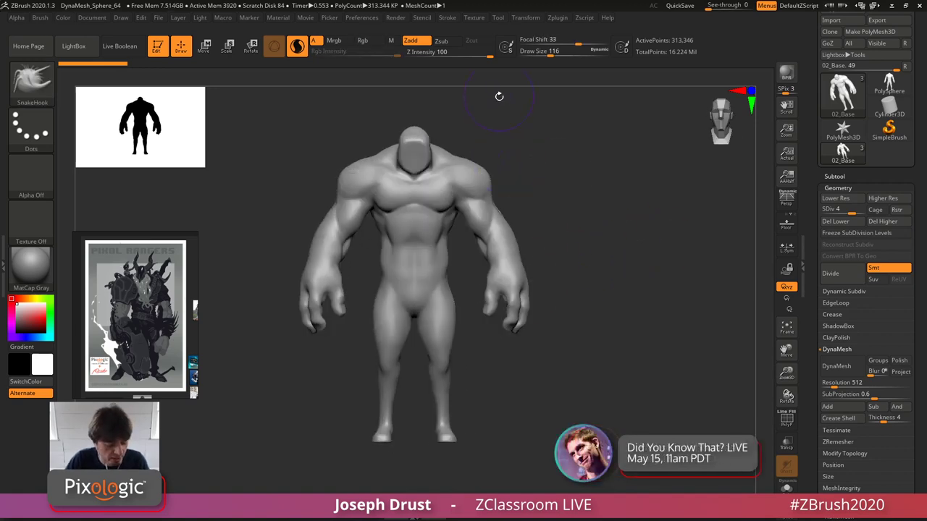
- Stroke across the front of the shoulder using ClayBuildup at Draw Size 35, and smooth the area
key(b)
key(c)
key(b)
key(space)
right_drag(438, 180, 414, 181)
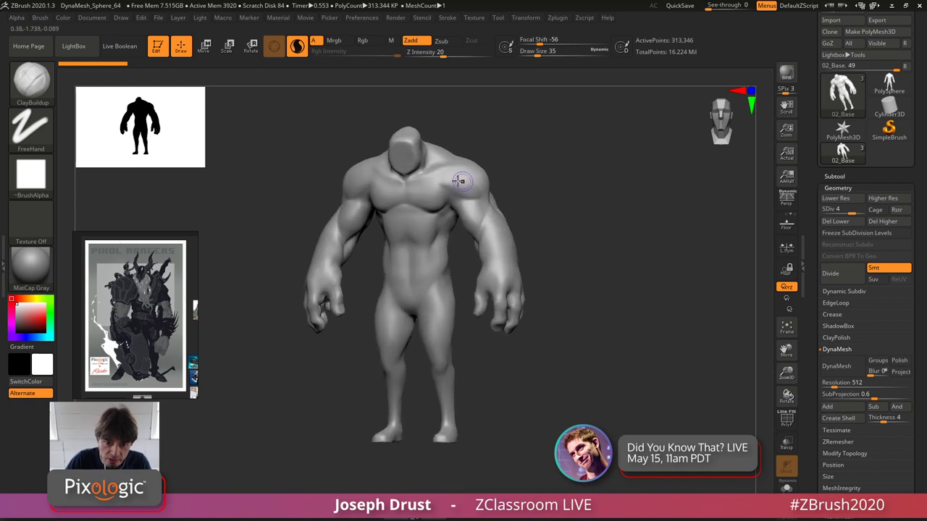
drag(450, 185, 468, 189)
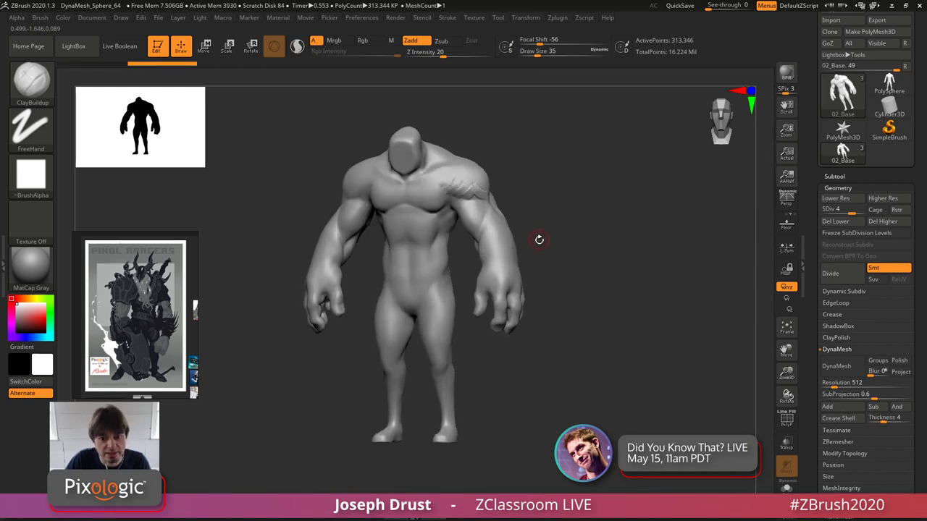
shift+drag(544, 170, 455, 190)
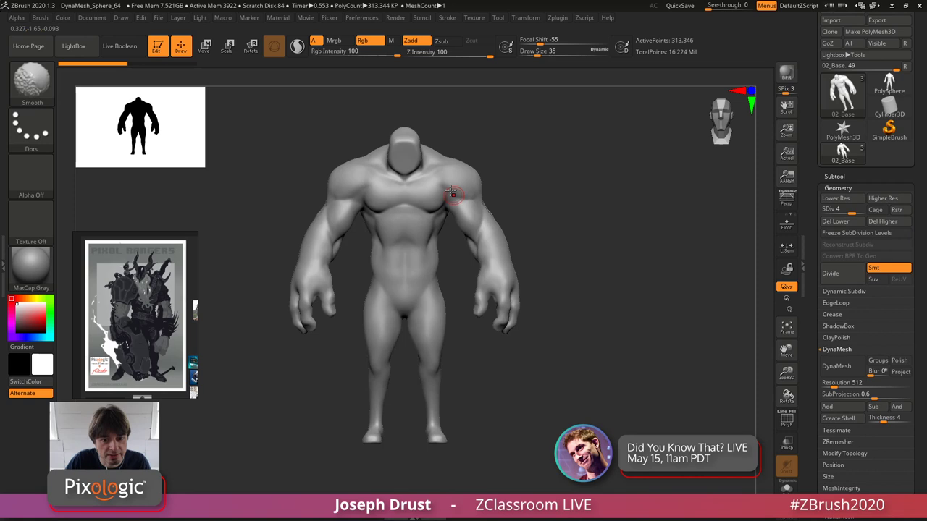
- Drop the 02_Base body mesh to subdivision level 1 and display its wireframe with PolyFrame
mouse_move(571, 191)
mouse_down()
mouse_move(717, 189)
mouse_move(581, 185)
mouse_up()
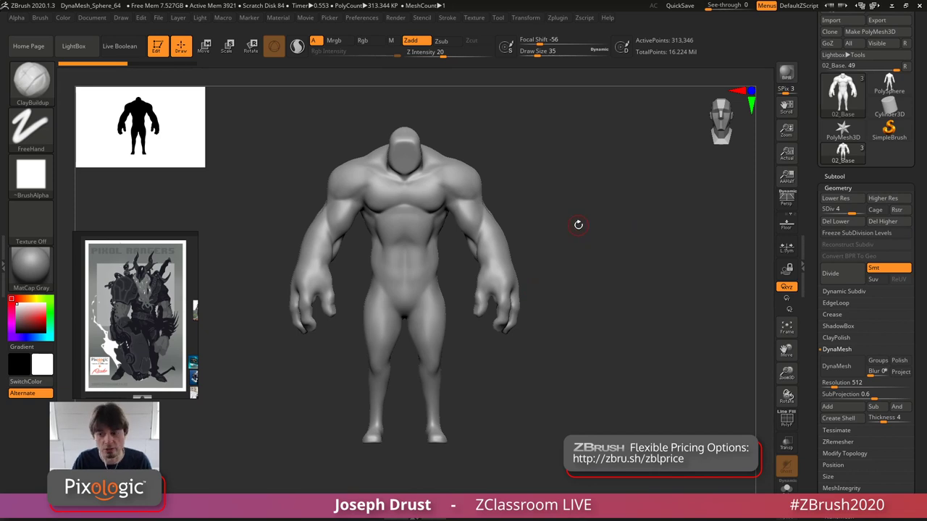
drag(854, 211, 823, 211)
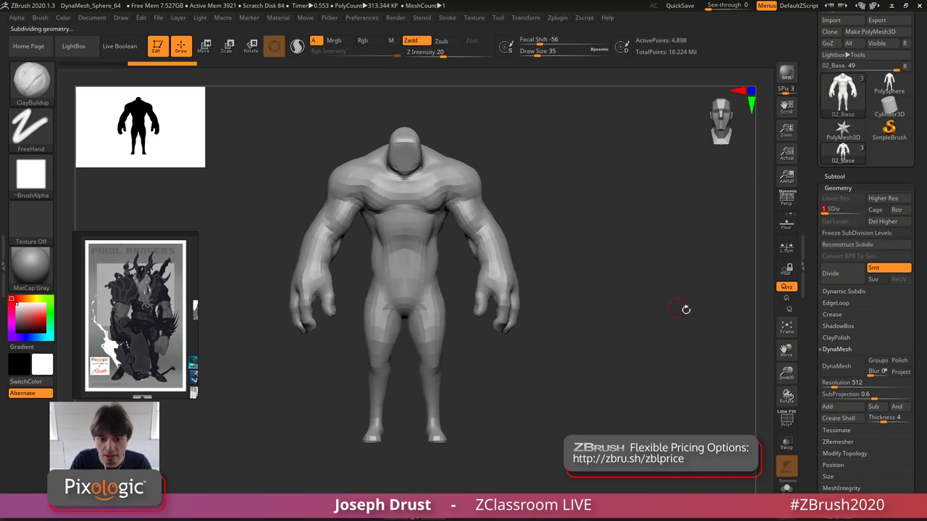
click(786, 419)
mouse_move(699, 366)
mouse_down()
mouse_move(639, 366)
mouse_move(705, 333)
mouse_up()
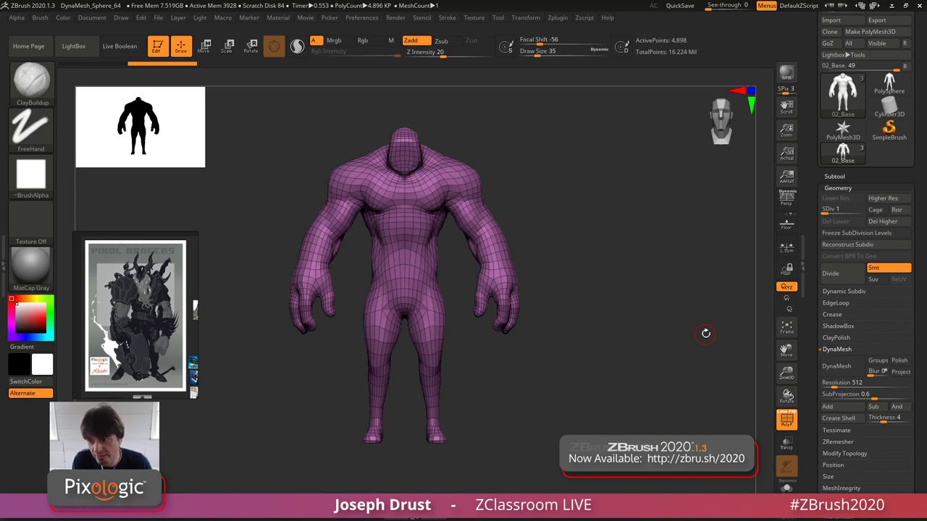
- Raise the wireframed body to subdivision level 5, and return it to level 1 to compare the densities
key(d)
key(d)
key(d)
key(d)
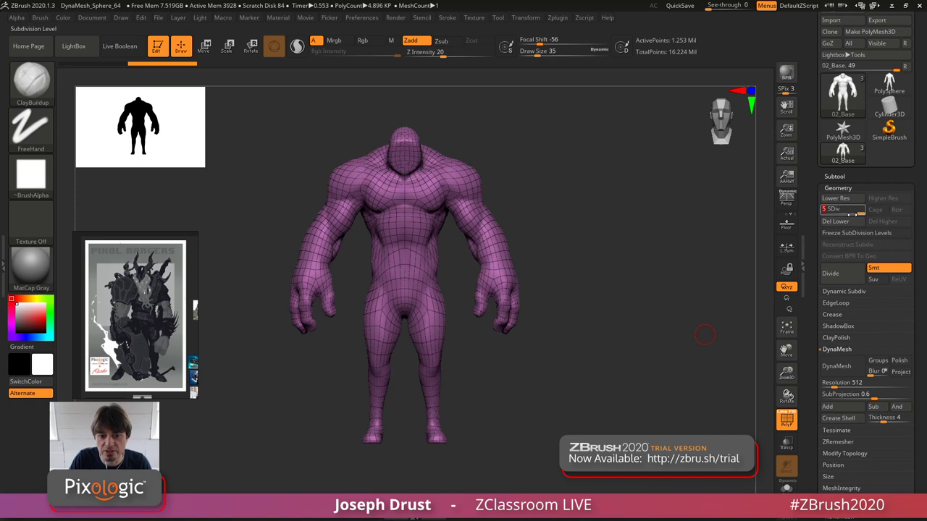
key(shift+d)
key(shift+d)
key(shift+d)
key(shift+d)
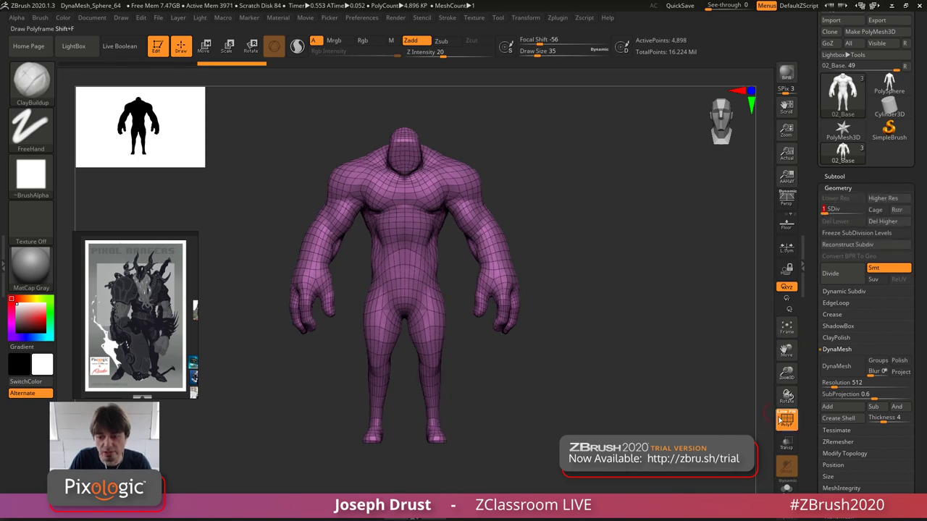
- Raise the body mesh to subdivision level 5 and turn off the PolyFrame wireframe
key(d)
key(d)
key(d)
key(d)
click(785, 419)
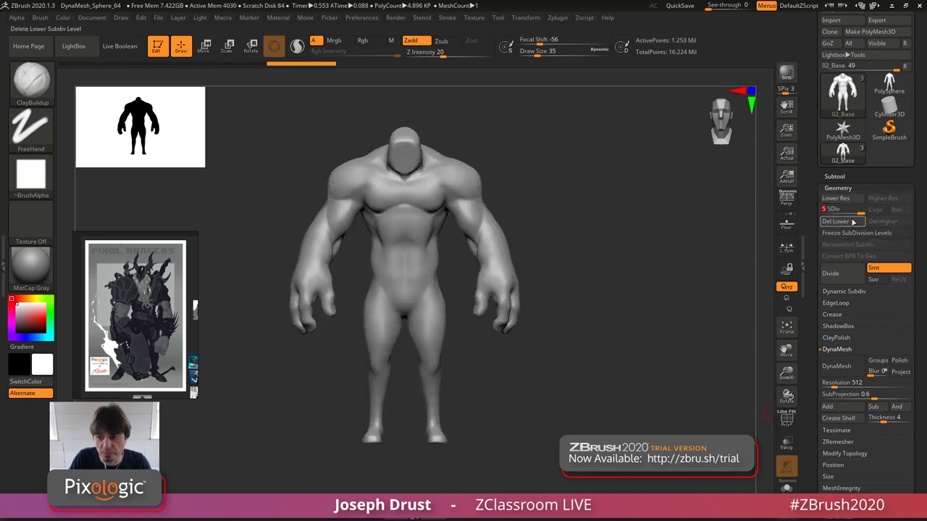
- Drop the unwireframed body to subdivision level 1 to view its base form, and set it to level 4
key(shift+d)
key(shift+d)
key(shift+d)
key(shift+d)
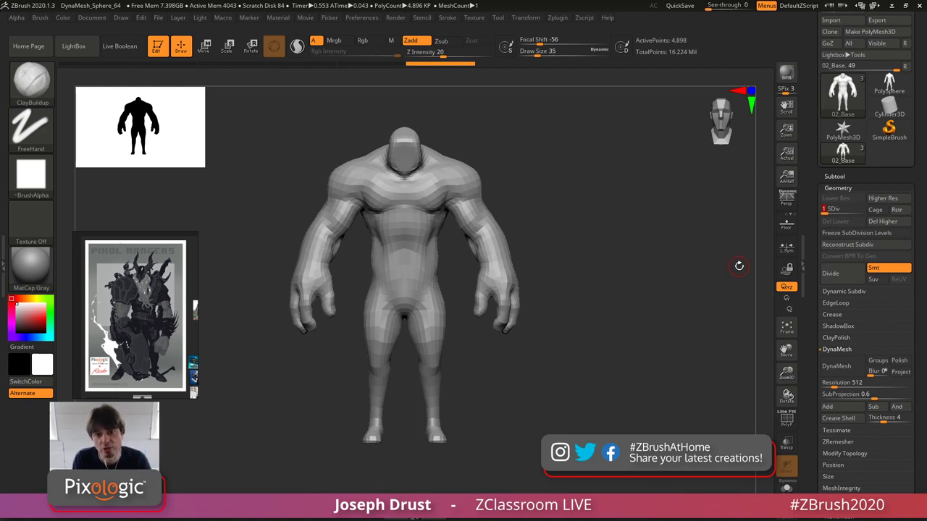
key(d)
key(d)
key(d)
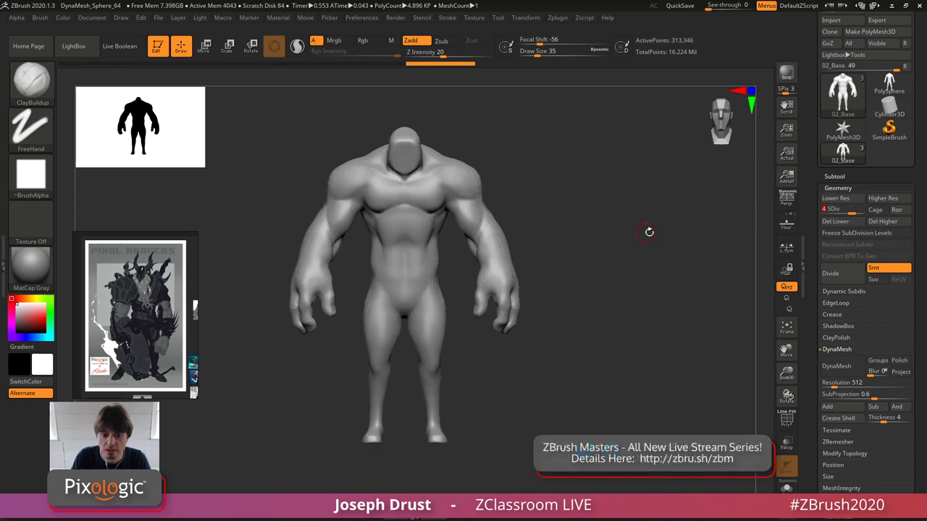
- Show the figure from the back and shrink the silhouette thumbnail
drag(548, 226, 473, 258)
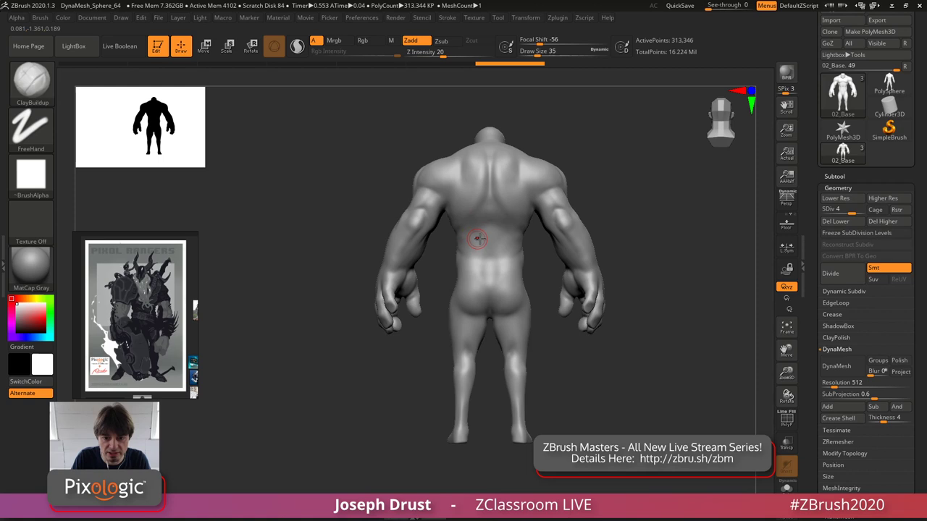
alt+drag(637, 214, 673, 209)
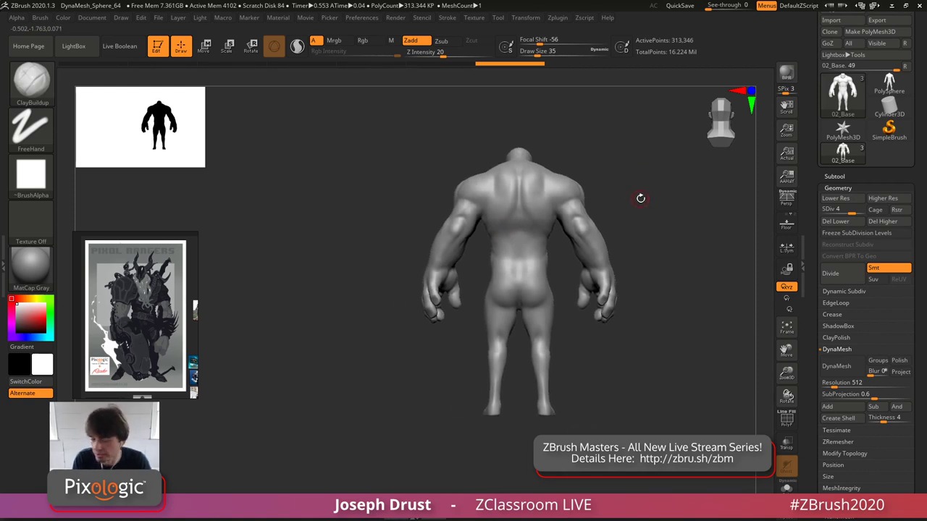
drag(215, 145, 140, 139)
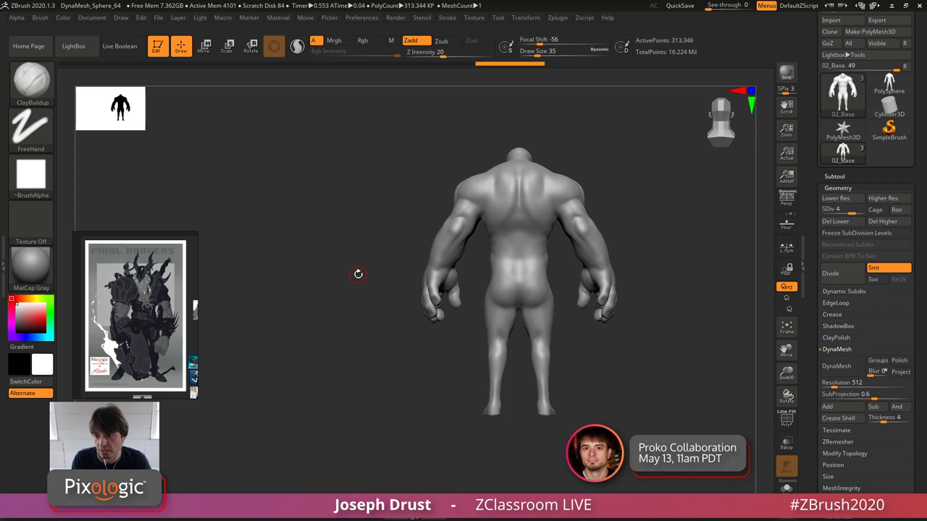
- Select the 3DScanStore Ten24 scan subtool and view it from the front
click(837, 176)
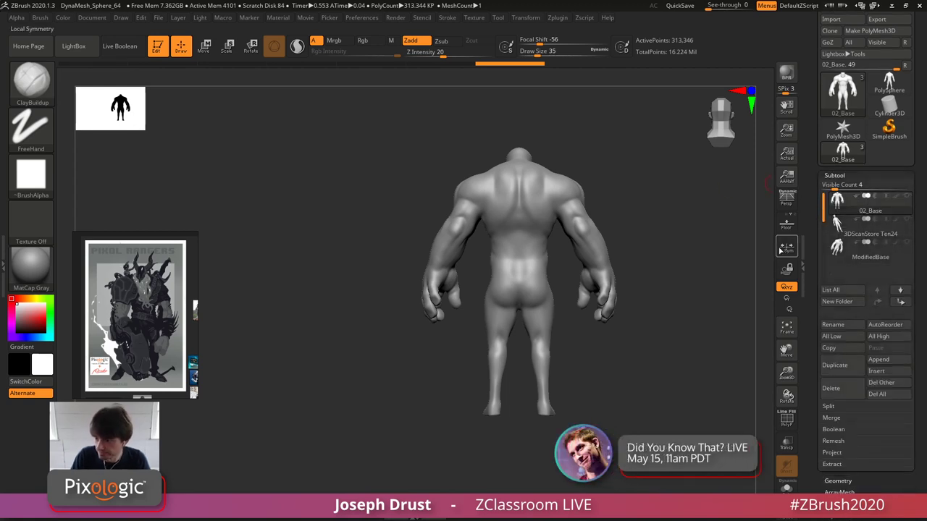
click(865, 228)
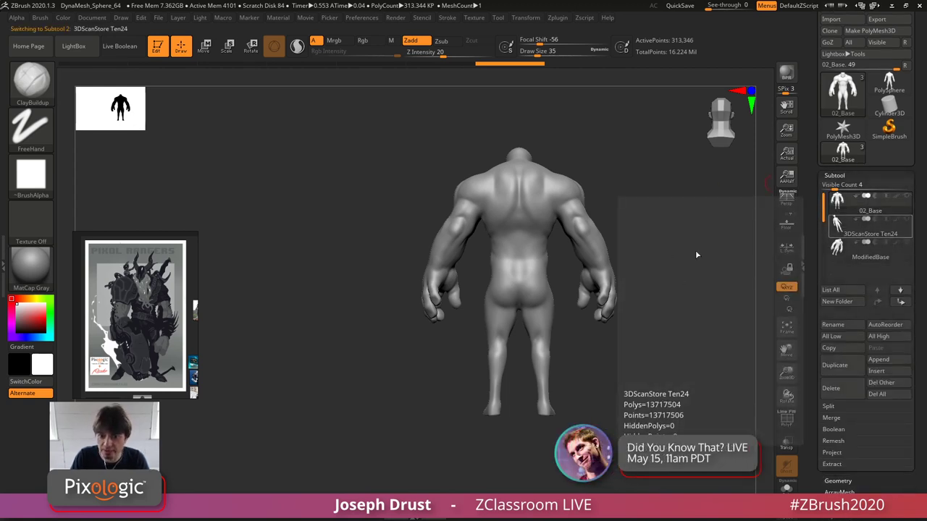
drag(706, 234, 641, 239)
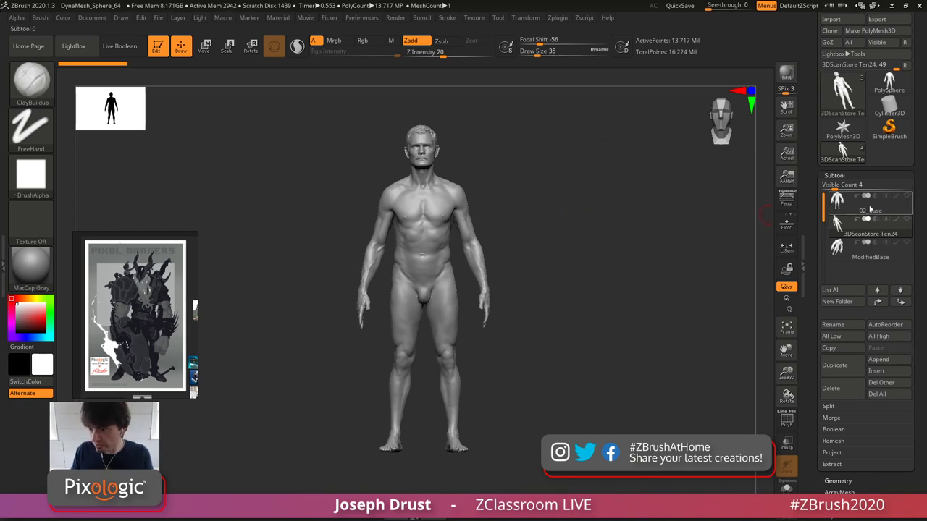
- Make 02_Base the active subtool again and show the 3DScanStore Ten24 scan together with it
click(904, 203)
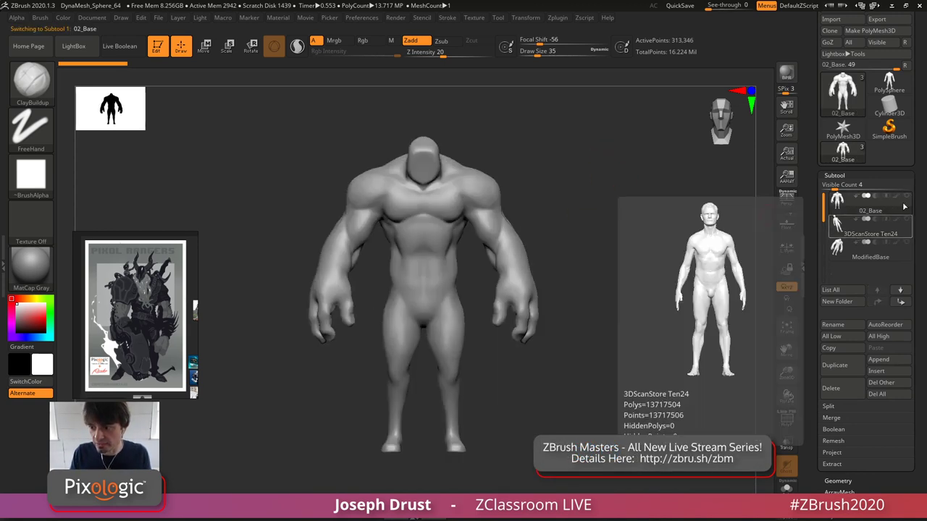
click(904, 220)
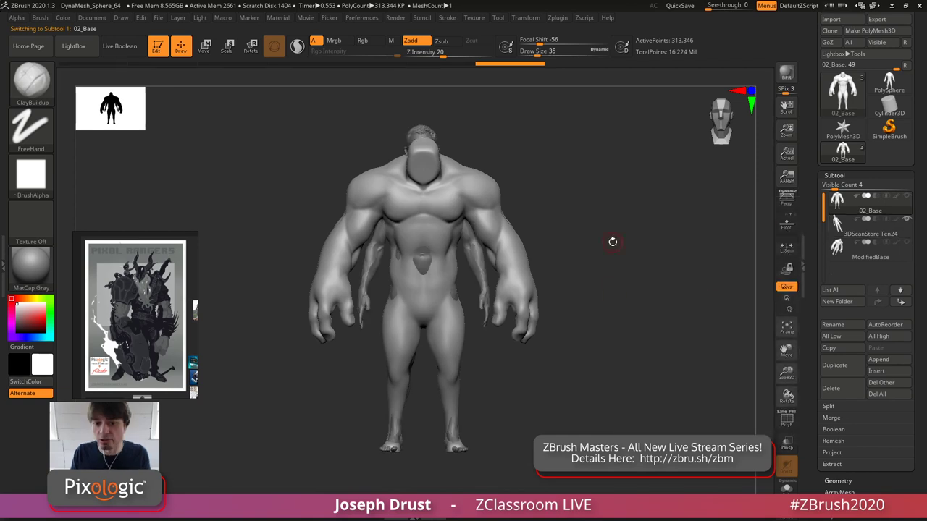
mouse_move(620, 262)
mouse_down()
mouse_move(688, 259)
mouse_move(622, 257)
mouse_move(632, 252)
mouse_up()
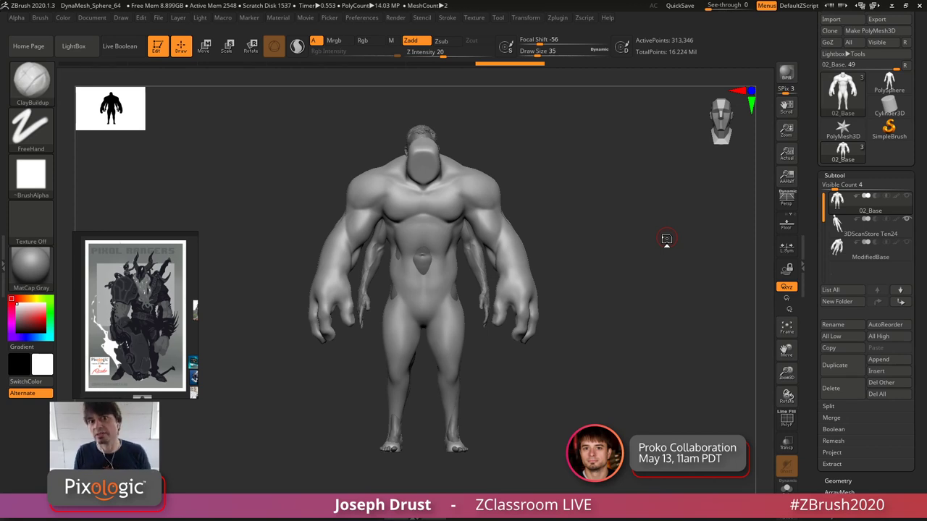
- Use Split Screen to place the scan beside the muscular body, frame both figures, and move the concept art clear of the scan
click(523, 20)
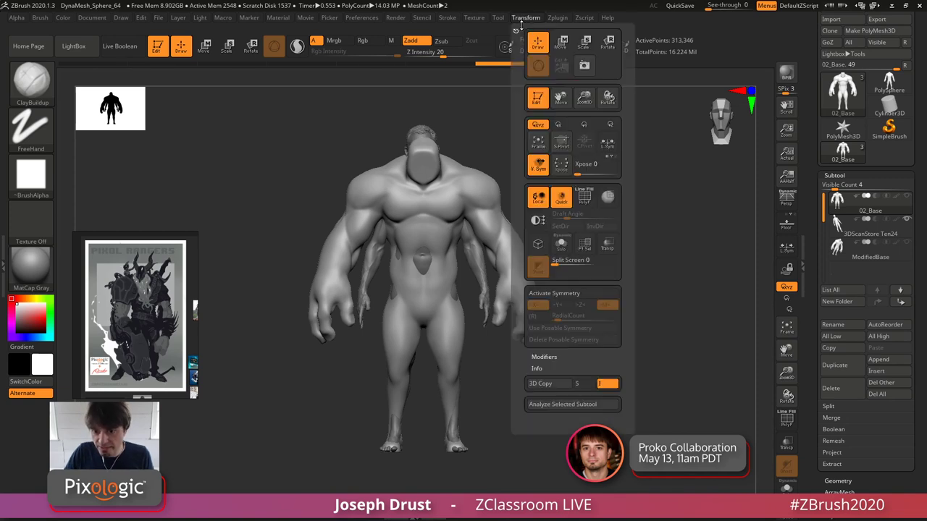
click(563, 262)
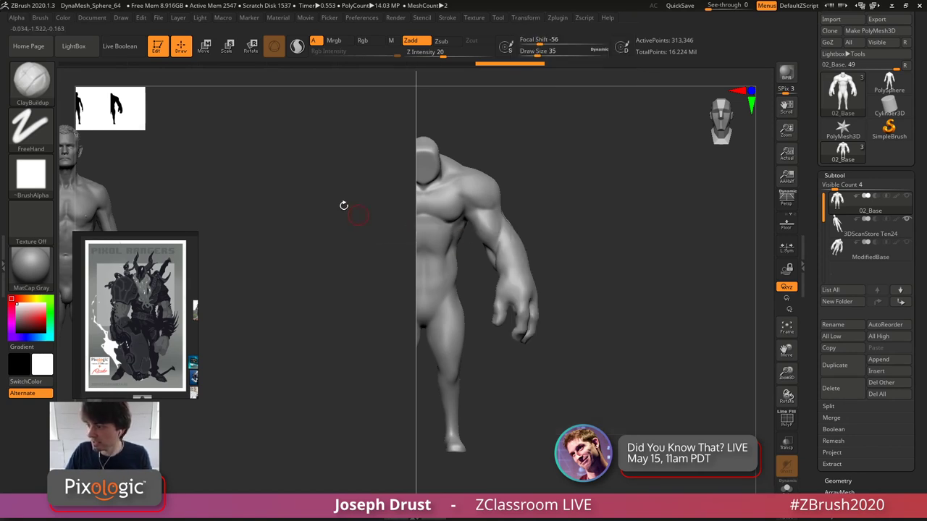
key(f)
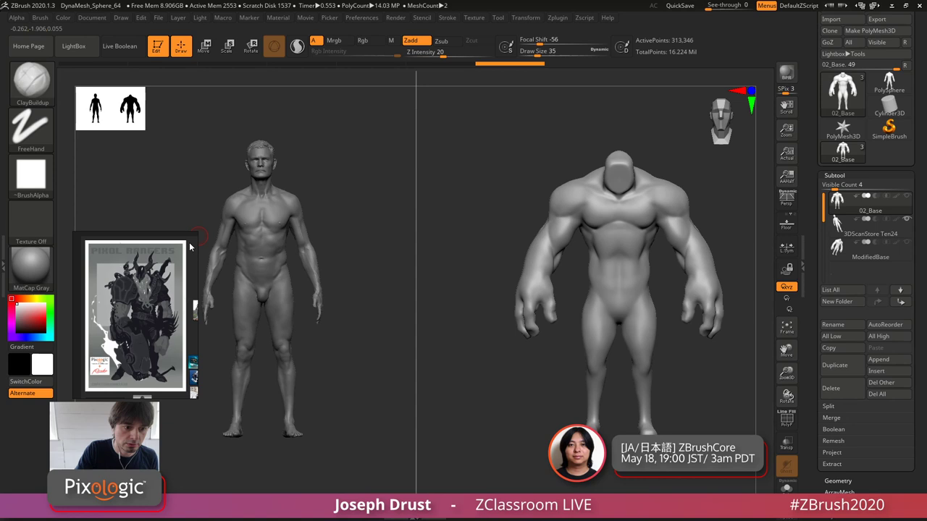
drag(190, 247, 124, 143)
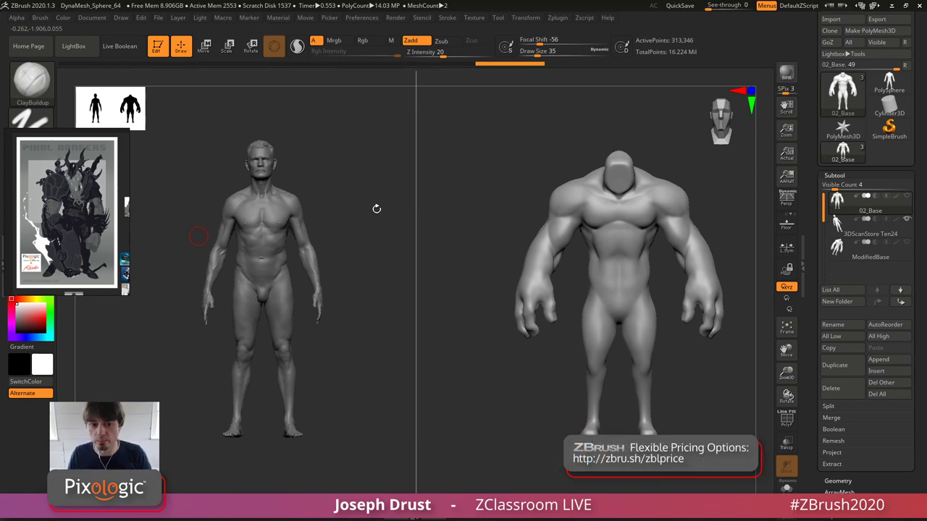
alt+drag(640, 122, 636, 155)
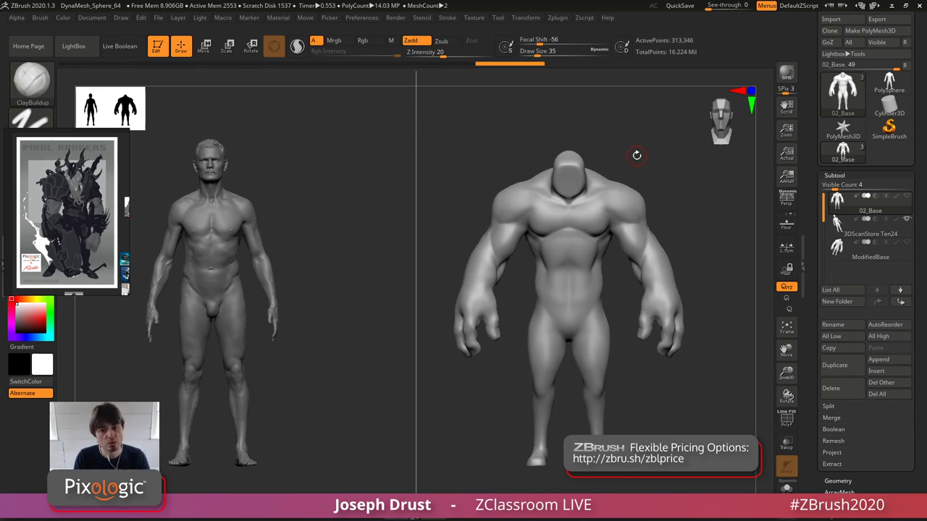
mouse_move(664, 159)
shift+mouse_down()
mouse_move(616, 145)
mouse_move(524, 161)
mouse_move(654, 152)
mouse_move(609, 217)
shift+mouse_up()
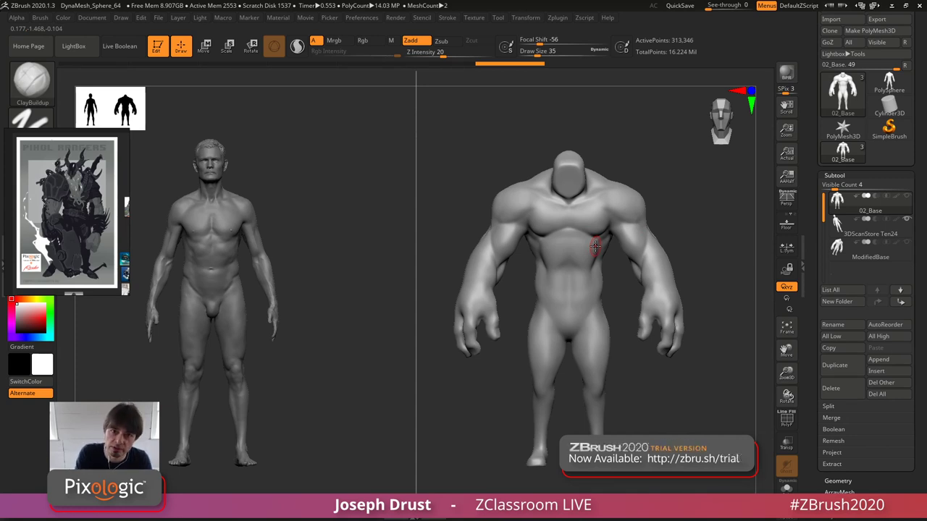
drag(616, 174, 602, 259)
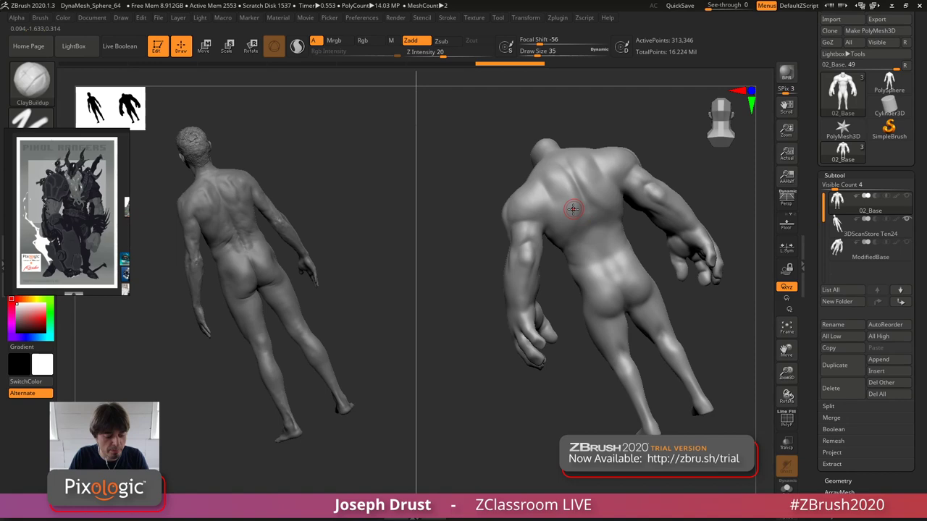
- Try a ClayBuildup stroke at Draw Size 49 on the upper back near the shoulder blade, and undo it
key(b)
key(c)
key(b)
key(space)
drag(473, 284, 478, 285)
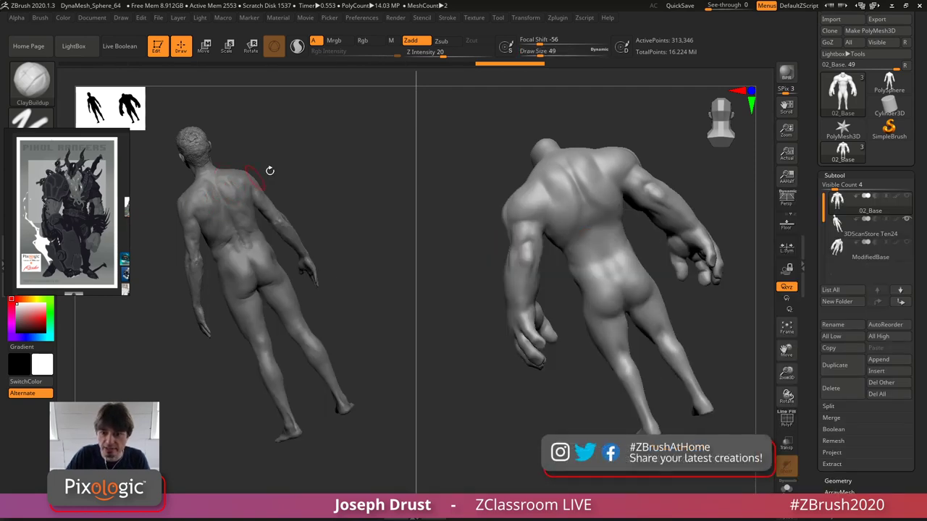
mouse_move(670, 131)
mouse_down()
mouse_move(646, 174)
mouse_move(620, 179)
mouse_up()
key(space)
key(space)
key(space)
right_drag(598, 192, 600, 195)
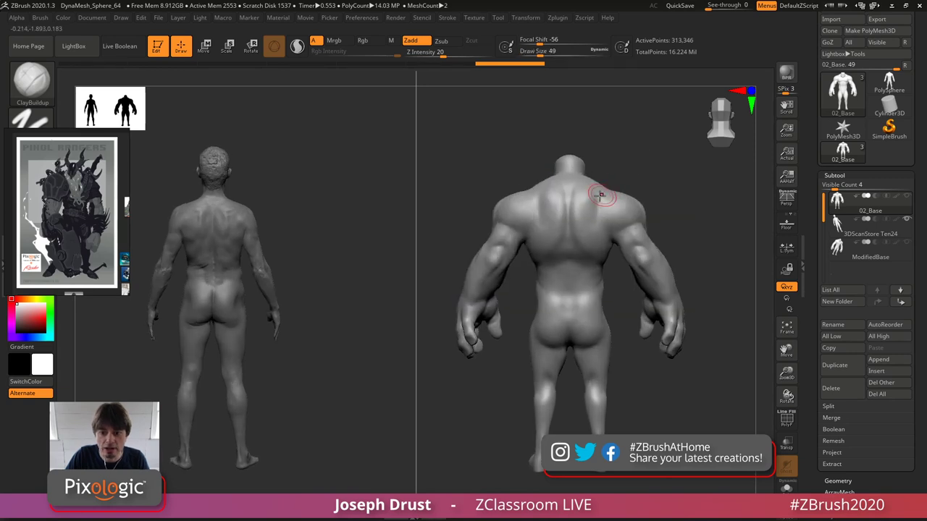
key(ctrl+z)
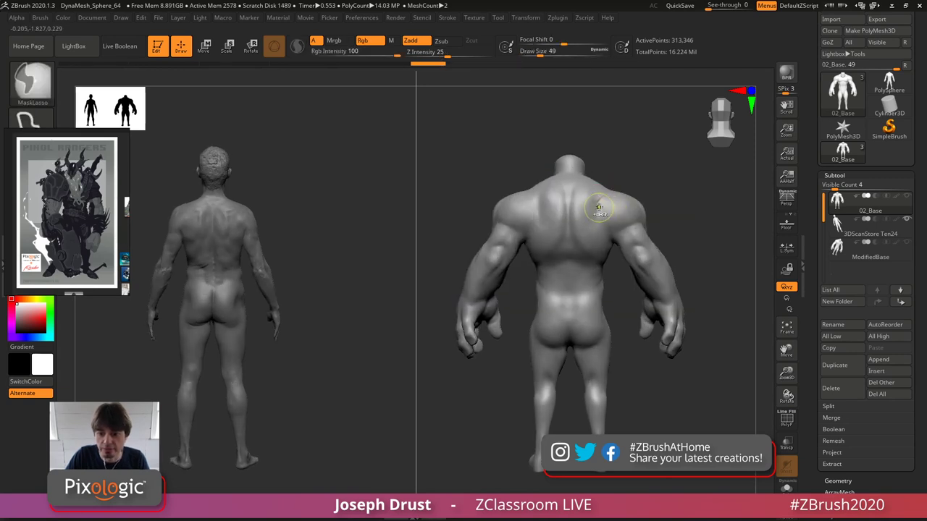
key(ctrl+z)
- Build up the shoulder blade area of the back with ClayBuildup at Draw Size 39
key(space)
drag(595, 200, 608, 197)
key(shift)
drag(665, 174, 675, 164)
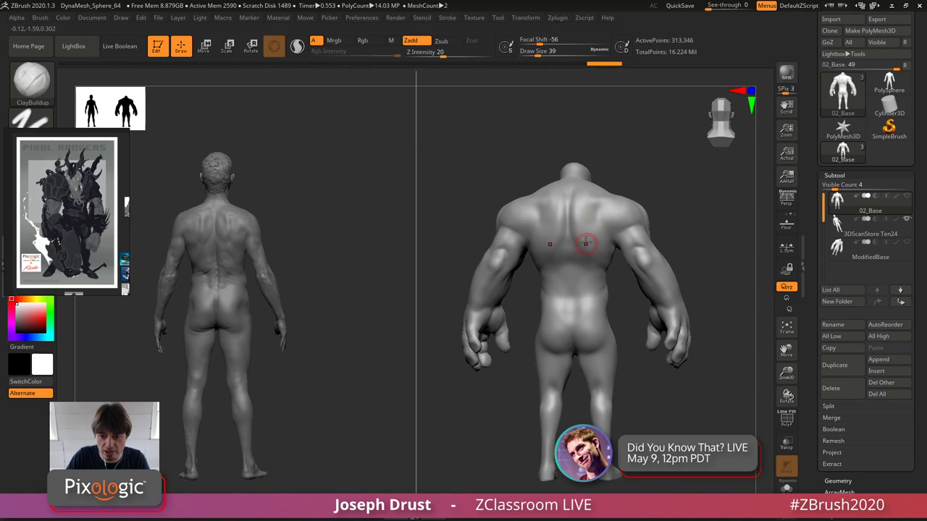
drag(675, 182, 667, 184)
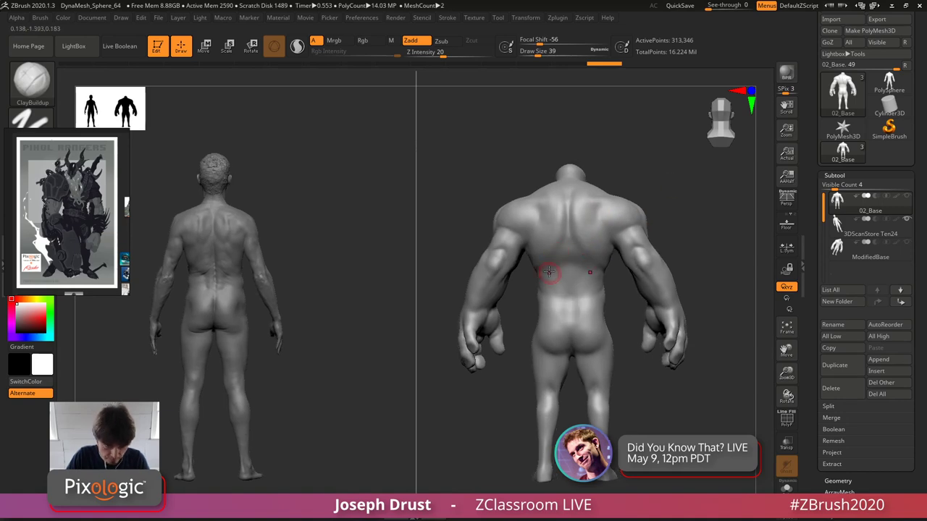
- Stroke ClayBuildup forms across the lower back below the ribcage, and smooth them into the surface
drag(549, 272, 550, 258)
mouse_move(642, 184)
mouse_down()
mouse_move(673, 179)
mouse_move(637, 203)
mouse_up()
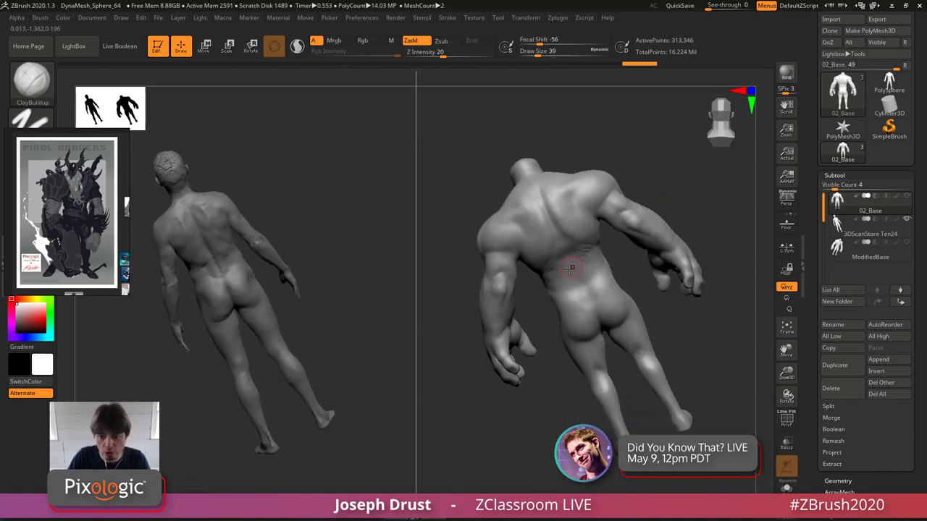
right_drag(649, 287, 555, 263)
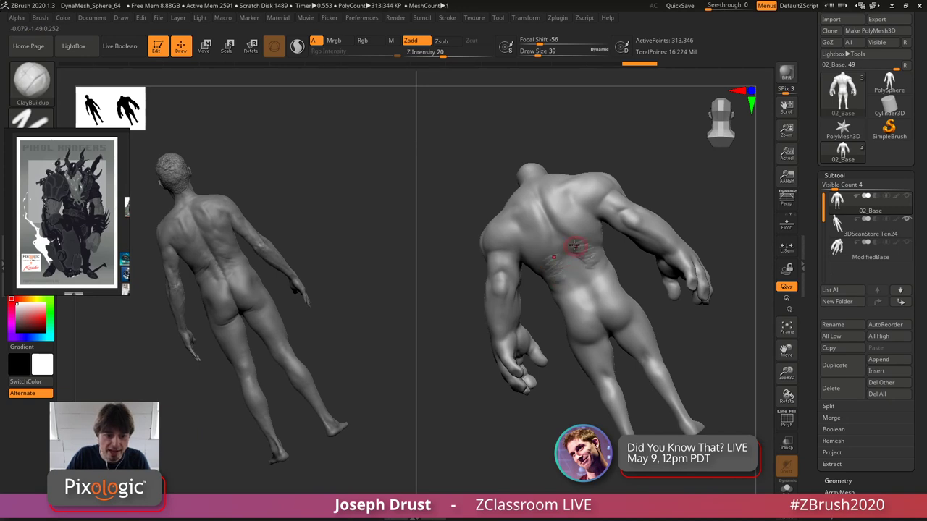
key(shift)
mouse_move(558, 283)
shift+mouse_down()
mouse_move(558, 262)
mouse_move(571, 284)
mouse_move(573, 271)
mouse_move(572, 290)
mouse_move(563, 263)
shift+mouse_up()
key(shift)
drag(653, 193, 636, 197)
mouse_move(558, 276)
shift+mouse_down()
mouse_move(556, 265)
mouse_move(577, 288)
mouse_move(563, 274)
shift+mouse_up()
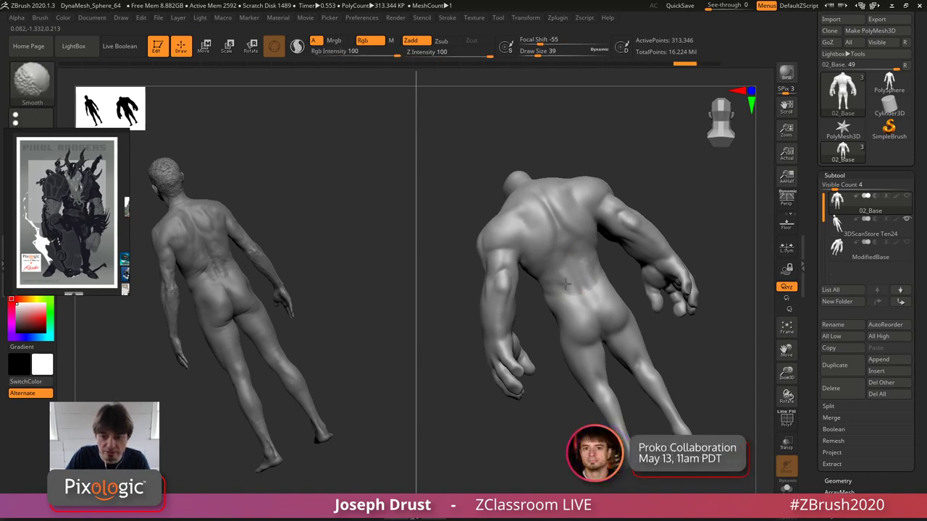
- Add ClayBuildup strokes around the shoulder blades, using the scan's back as the anatomy reference
mouse_move(631, 158)
mouse_down()
mouse_move(682, 172)
mouse_move(659, 168)
mouse_up()
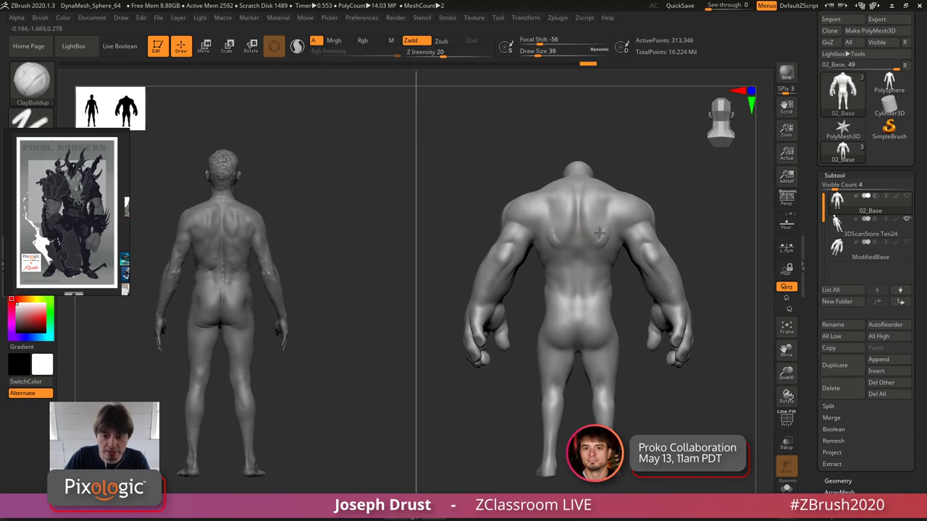
drag(600, 233, 600, 238)
mouse_move(602, 205)
mouse_down()
mouse_move(601, 243)
mouse_move(601, 210)
mouse_move(601, 237)
mouse_move(602, 211)
mouse_move(614, 224)
mouse_up()
drag(666, 196, 686, 191)
alt+drag(687, 225, 674, 219)
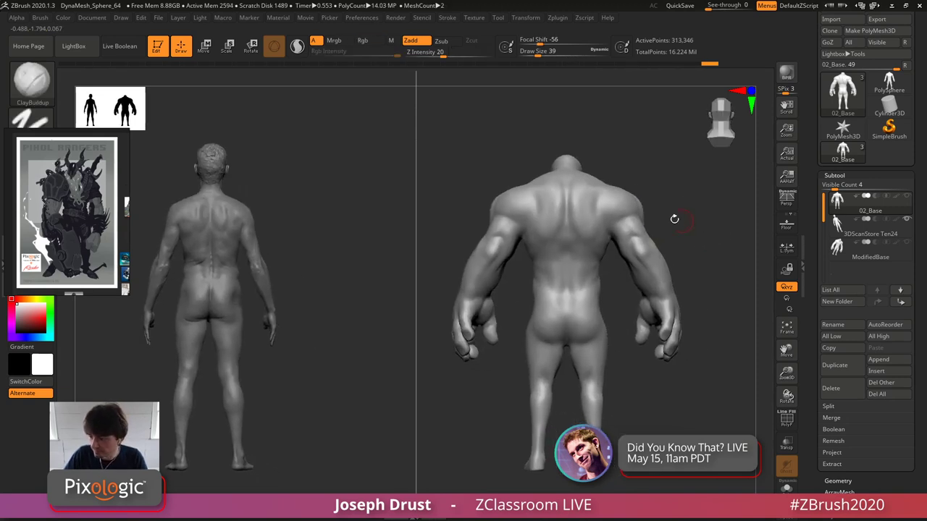
click(523, 18)
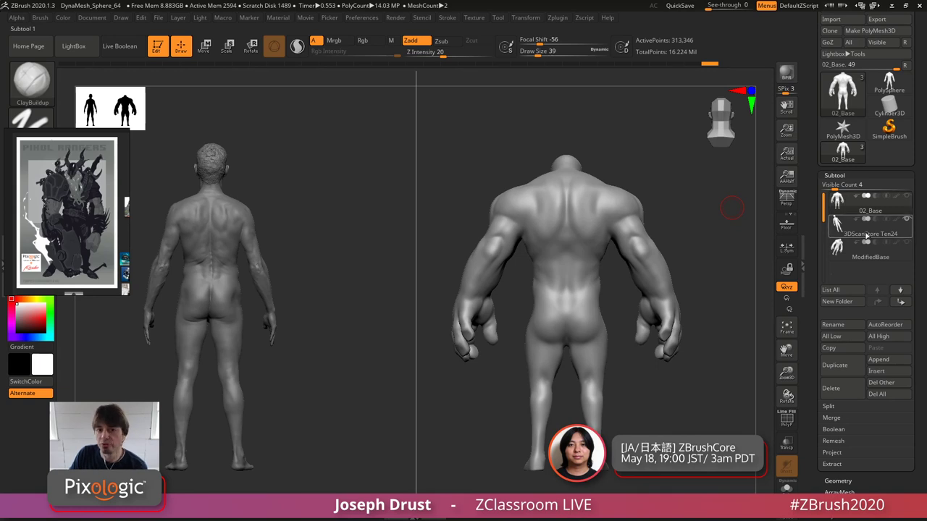
- Build up the buttocks and outer hips from behind with ClayBuildup at Draw Size 39, then smooth the hip area
mouse_move(878, 208)
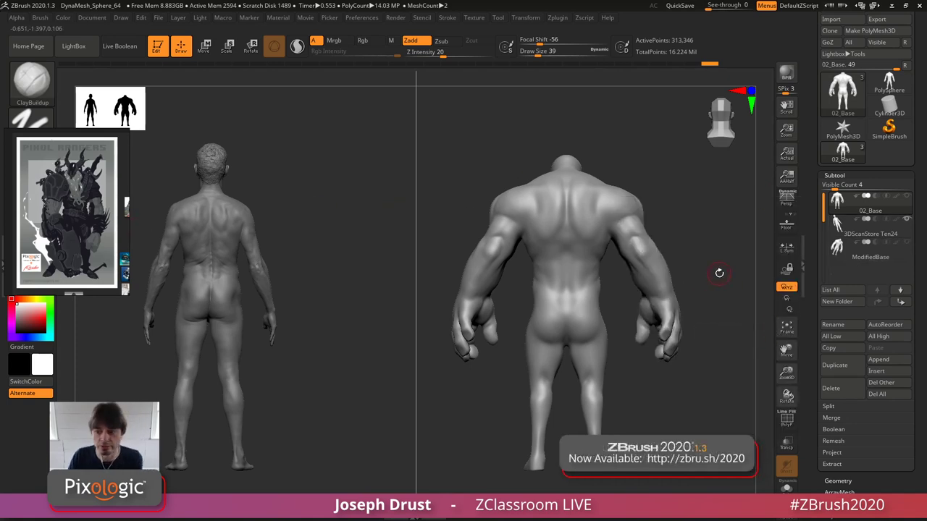
drag(711, 238, 611, 310)
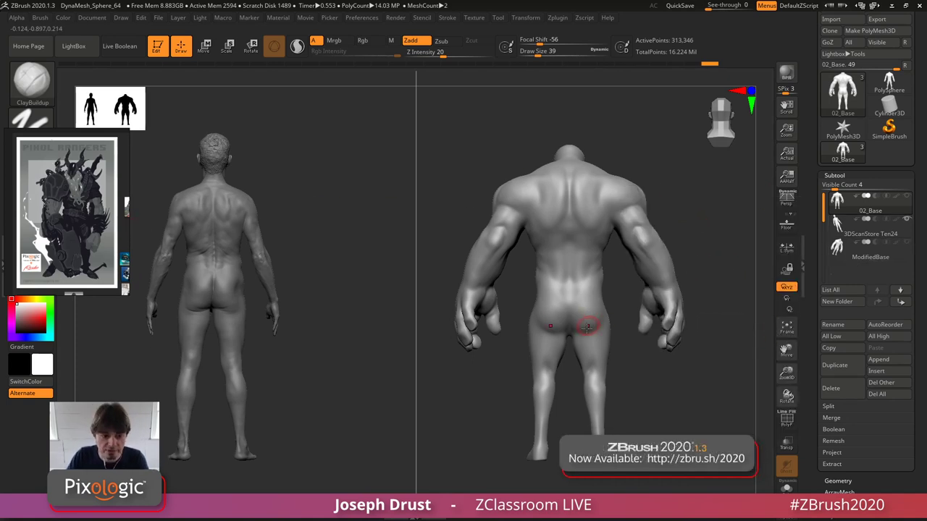
mouse_move(652, 254)
mouse_down()
mouse_move(579, 268)
mouse_move(540, 310)
mouse_move(548, 294)
mouse_up()
drag(616, 189, 675, 183)
mouse_move(675, 181)
right_down()
mouse_move(689, 220)
mouse_move(550, 289)
mouse_move(600, 246)
mouse_move(542, 304)
right_up()
key(shift)
key(shift)
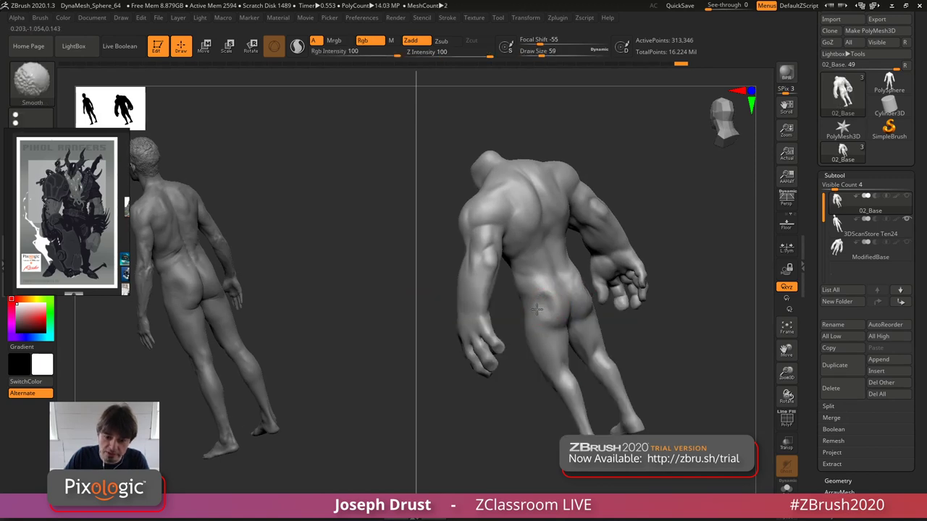
- Shape the lower edge of the buttocks at Draw Size 44 and smooth the fold into the upper thighs
key(space)
mouse_move(546, 289)
mouse_down()
mouse_move(529, 290)
mouse_move(555, 303)
mouse_up()
key(shift)
mouse_move(672, 190)
right_down()
mouse_move(579, 275)
mouse_move(572, 303)
mouse_move(543, 330)
right_up()
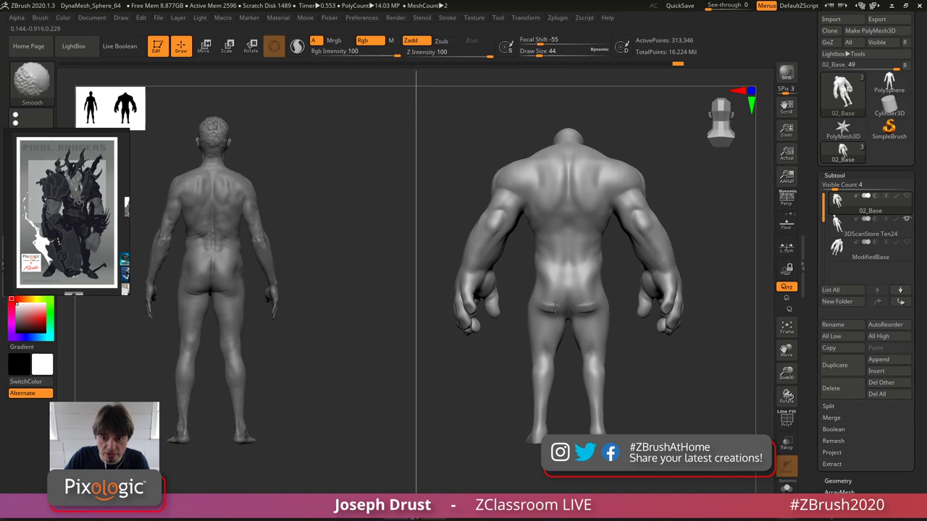
- Cut a vertical DamStandard crease at Draw Size 29 along the cleft between the buttocks
key(b)
key(d)
key(s)
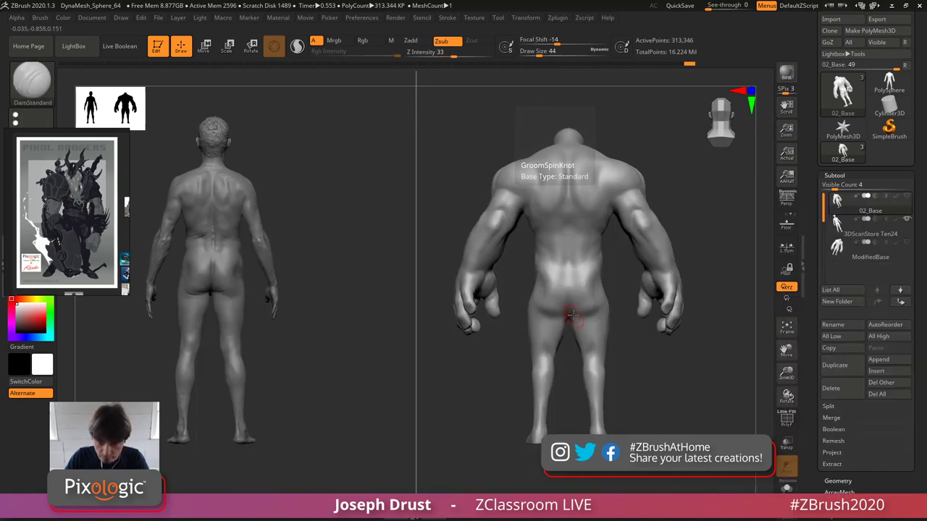
drag(568, 273, 568, 297)
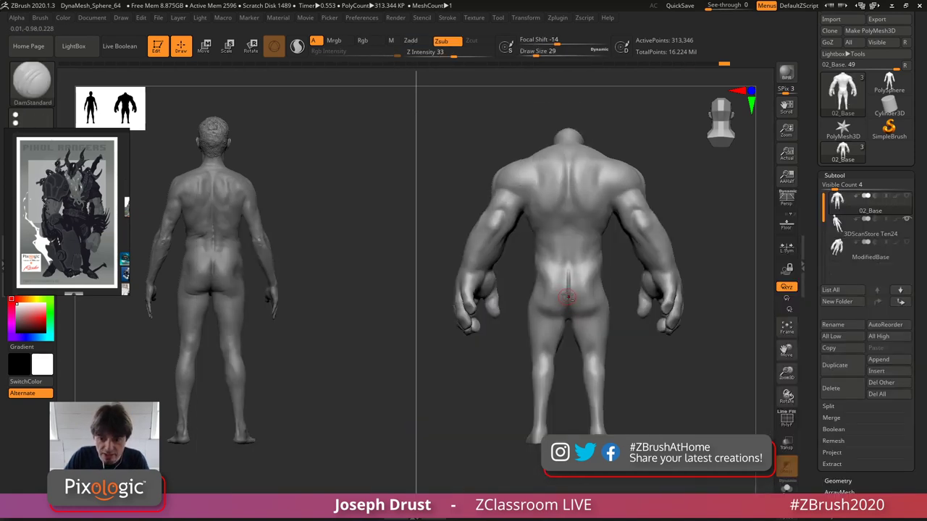
- Tighten the crease between the buttocks with the Pinch brush at Draw Size 71
key(b)
key(p)
key(i)
key(space)
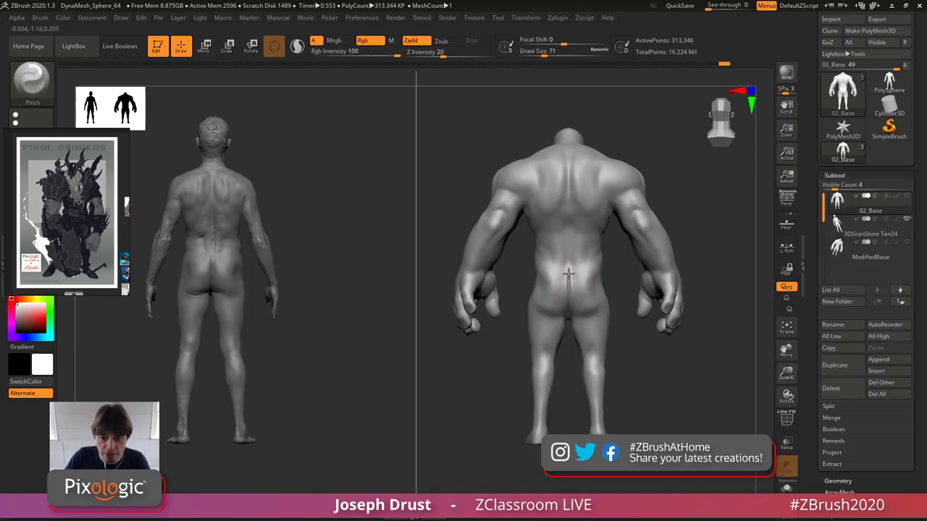
mouse_move(683, 184)
mouse_down()
mouse_move(732, 171)
mouse_move(681, 235)
mouse_up()
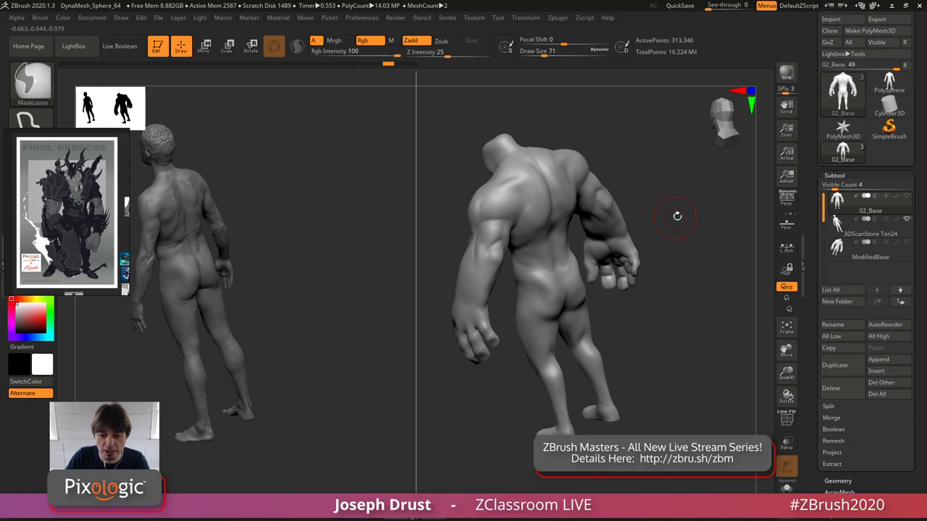
right_drag(676, 213, 509, 183)
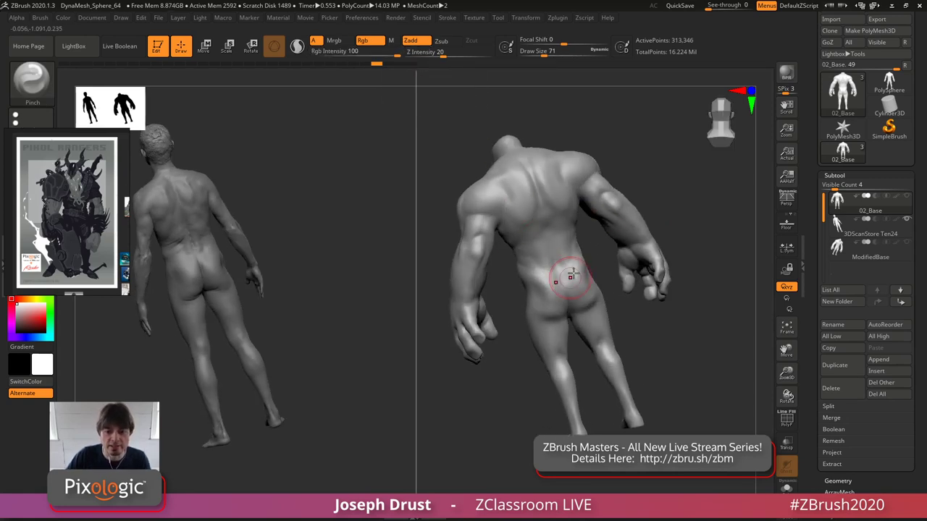
- Stroke DamStandard with Zadd at Draw Size 39 over the sacrum just above the buttocks
key(b)
key(d)
key(s)
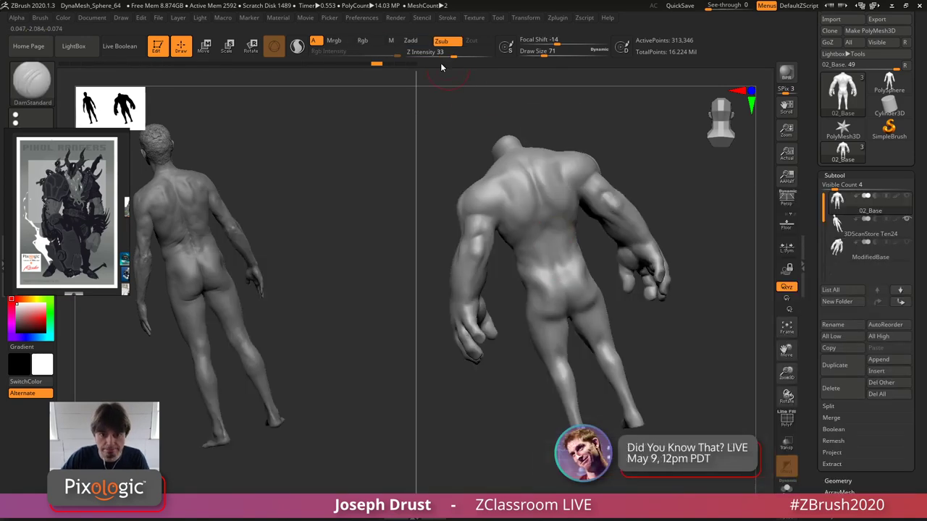
key(space)
drag(614, 273, 574, 278)
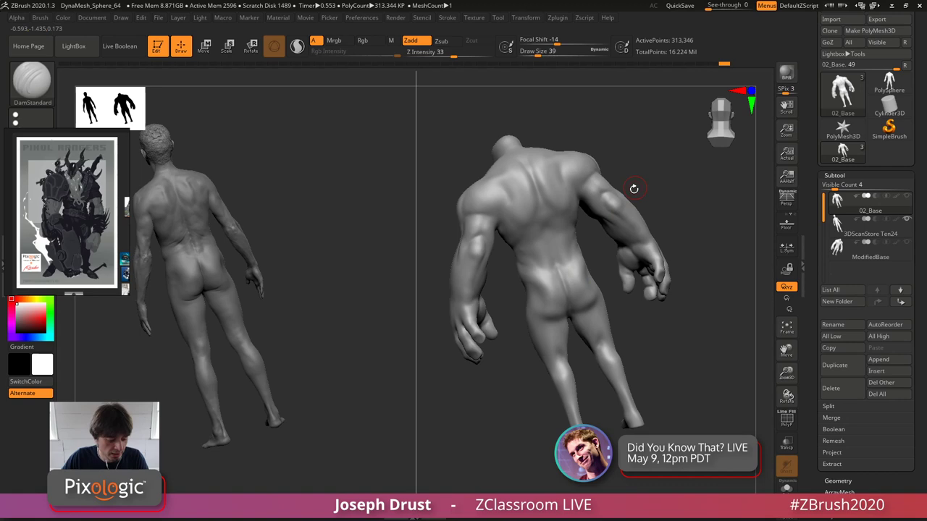
- Pinch the sculpted form over the sacrum with the Pinch brush at Draw Size 87
key(b)
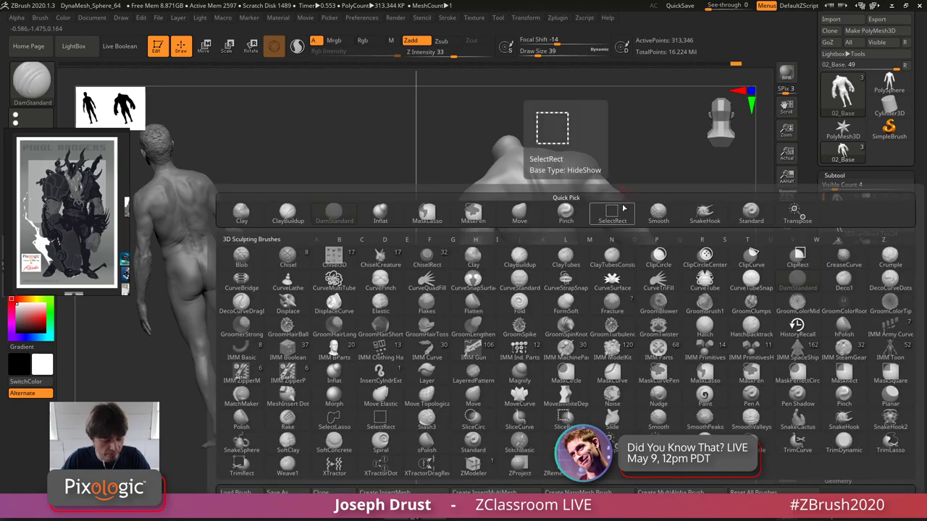
key(p)
key(i)
key(space)
drag(558, 275, 568, 275)
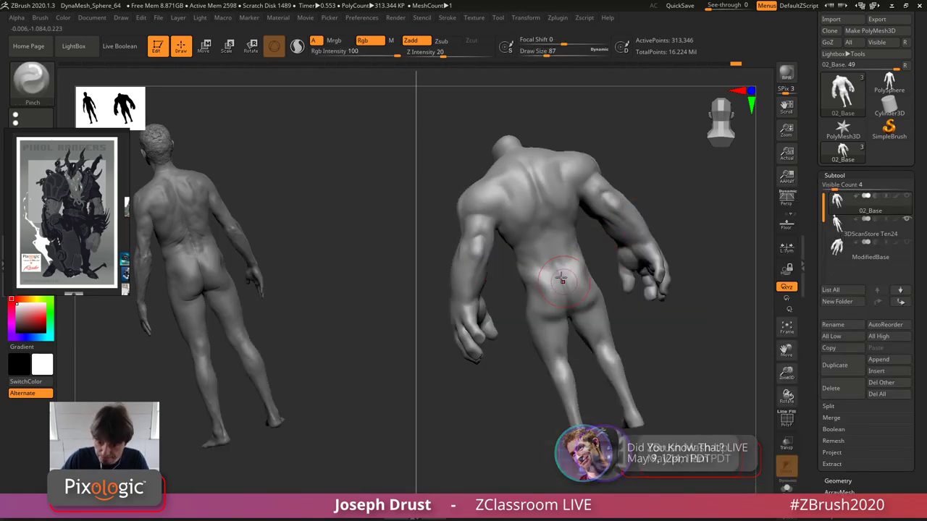
mouse_move(697, 201)
mouse_down()
mouse_move(708, 201)
mouse_move(659, 166)
mouse_move(677, 171)
mouse_move(655, 183)
mouse_up()
- Stroke the buttocks and hip with DamStandard at Draw Size 59, and smooth the forms into the surface
key(b)
key(d)
key(s)
key(space)
mouse_move(656, 190)
mouse_down()
mouse_move(554, 289)
mouse_move(594, 297)
mouse_move(575, 316)
mouse_move(597, 306)
mouse_up()
drag(691, 247, 713, 246)
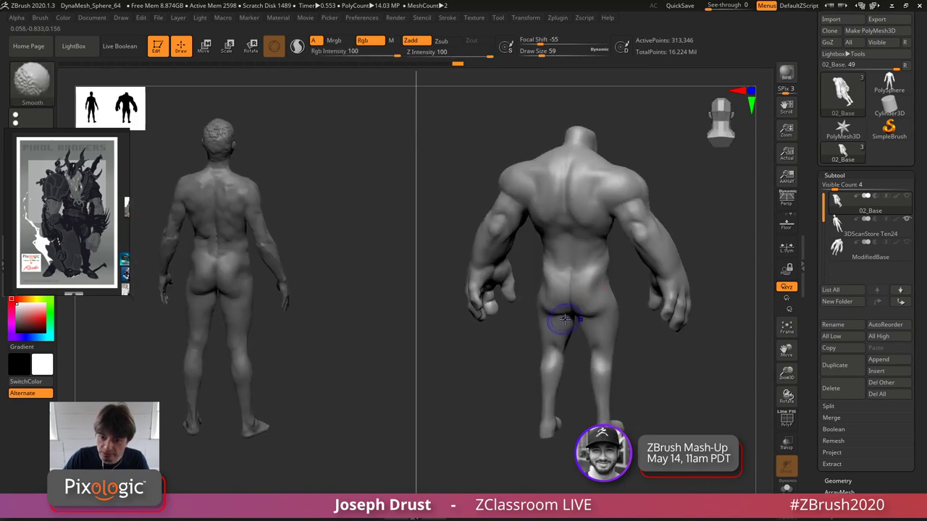
shift+drag(562, 323, 584, 281)
drag(717, 224, 656, 224)
mouse_move(607, 287)
mouse_down()
mouse_move(615, 275)
mouse_move(606, 284)
mouse_up()
drag(693, 211, 665, 227)
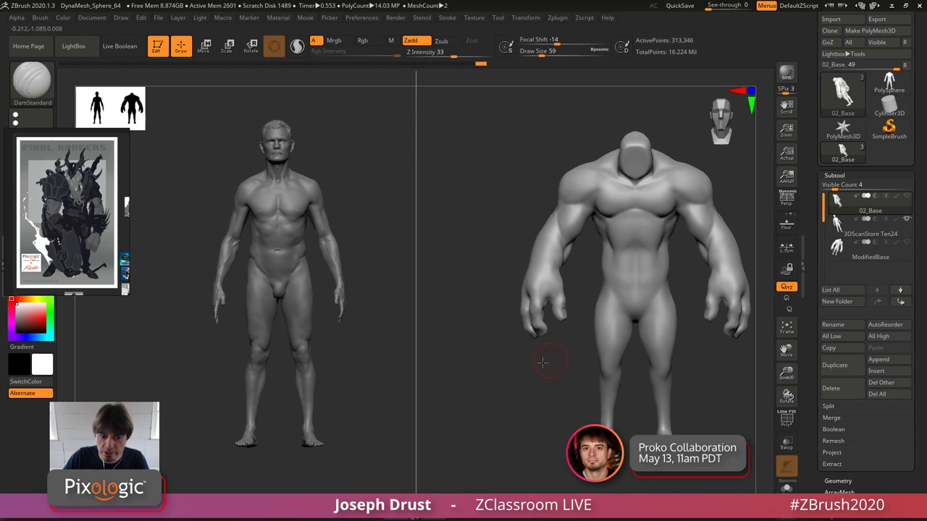
- Smooth the front of the hips where the thighs meet the pelvis
alt+drag(542, 363, 504, 369)
alt+drag(562, 290, 583, 310)
alt+drag(710, 186, 662, 153)
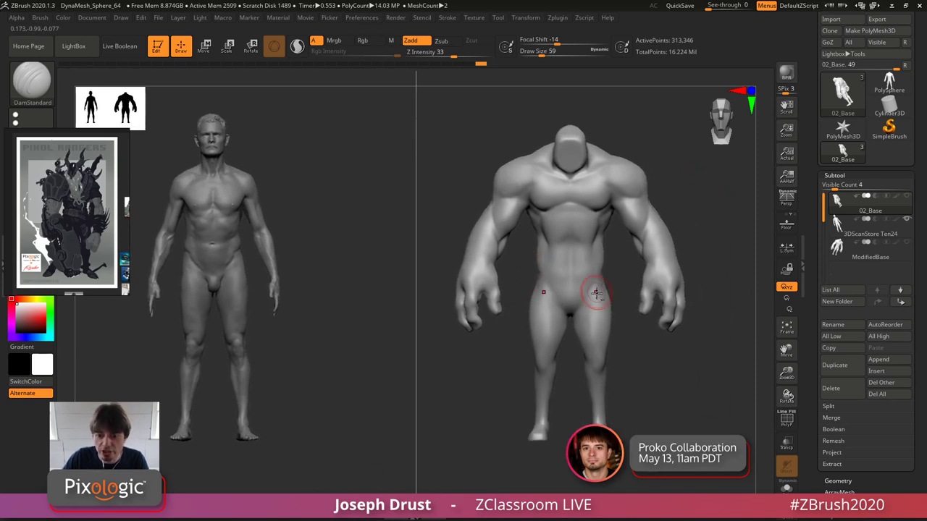
shift+drag(604, 278, 591, 291)
mouse_move(668, 239)
alt+mouse_down()
mouse_move(670, 200)
mouse_move(664, 220)
mouse_move(676, 215)
alt+mouse_up()
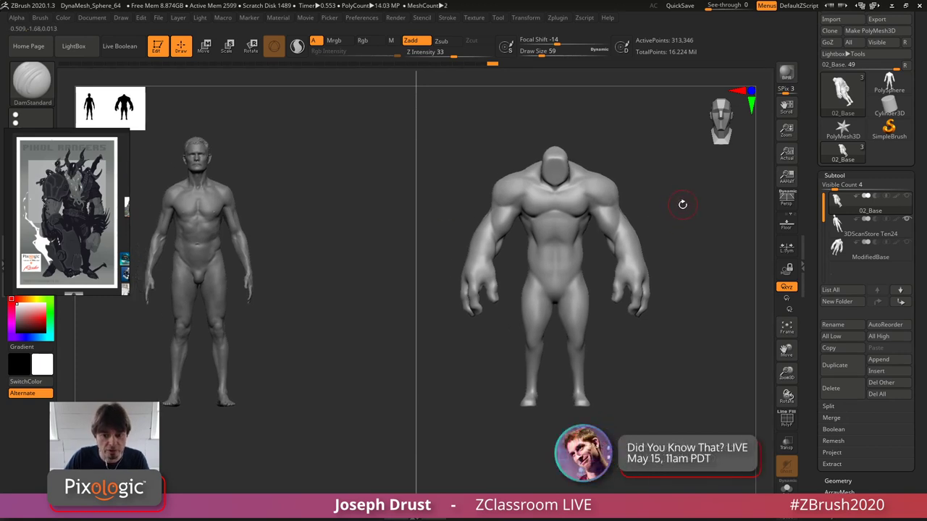
- Drop the 02_Base body to its lowest subdivision level and choose the Move brush at Draw Size 379
key(shift)
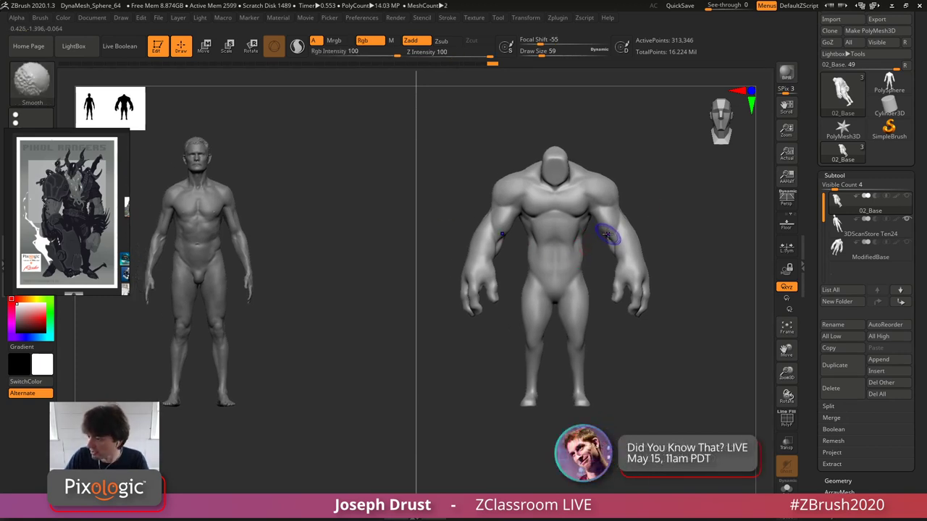
key(shift+d)
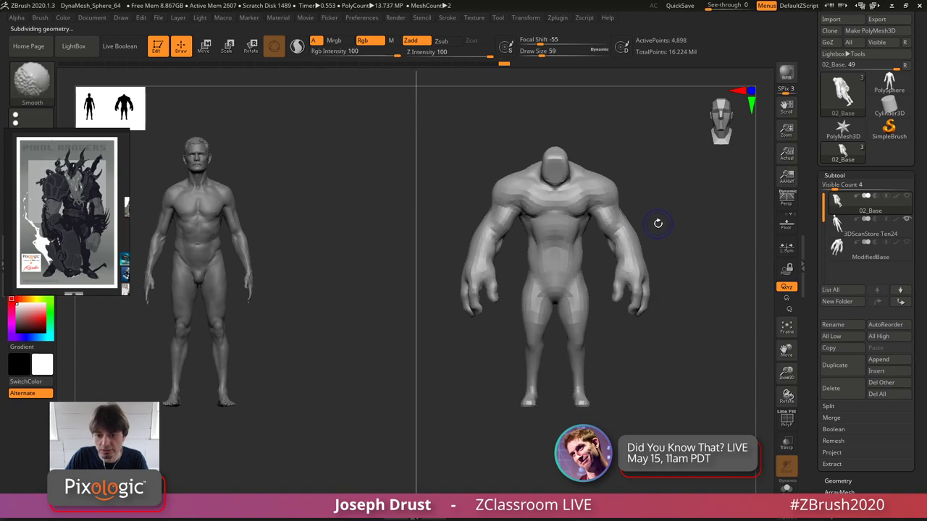
shift+drag(674, 239, 705, 226)
key(b)
key(m)
key(v)
key(space)
alt+drag(688, 217, 651, 283)
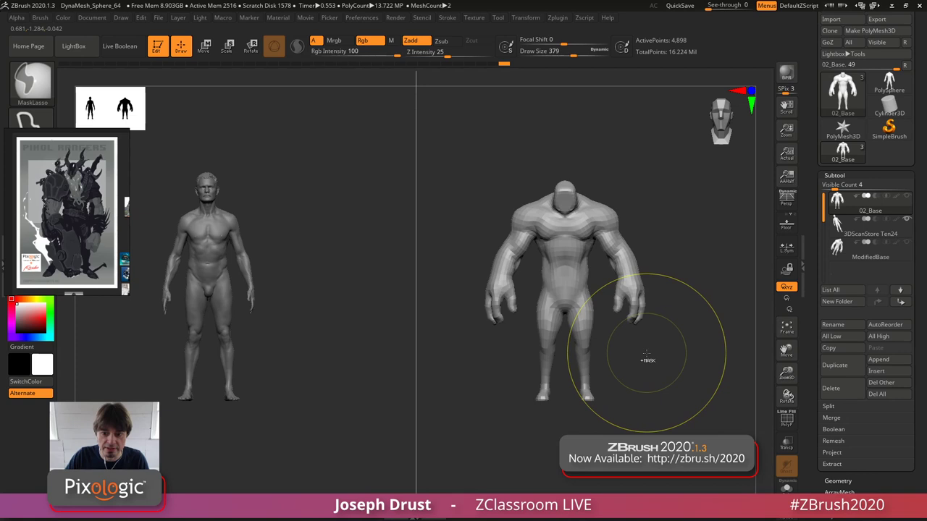
- Mask the body except the arms, lower both arms from the shoulders with the gizmo, and clear the mask
mouse_move(643, 355)
ctrl+mouse_down()
mouse_move(649, 238)
mouse_move(608, 230)
mouse_move(593, 279)
mouse_move(612, 337)
mouse_move(641, 353)
ctrl+mouse_up()
key(w)
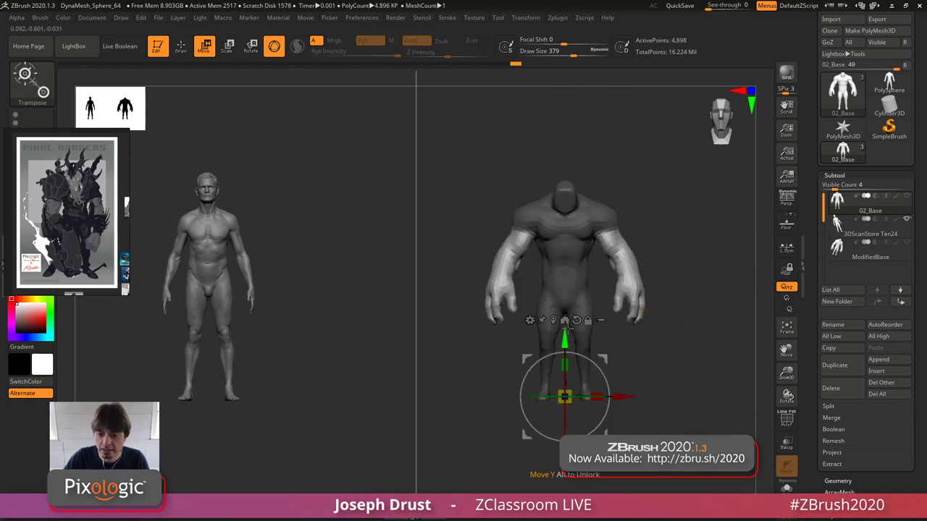
click(608, 231)
drag(620, 261, 626, 275)
drag(647, 195, 646, 212)
ctrl+drag(685, 184, 693, 357)
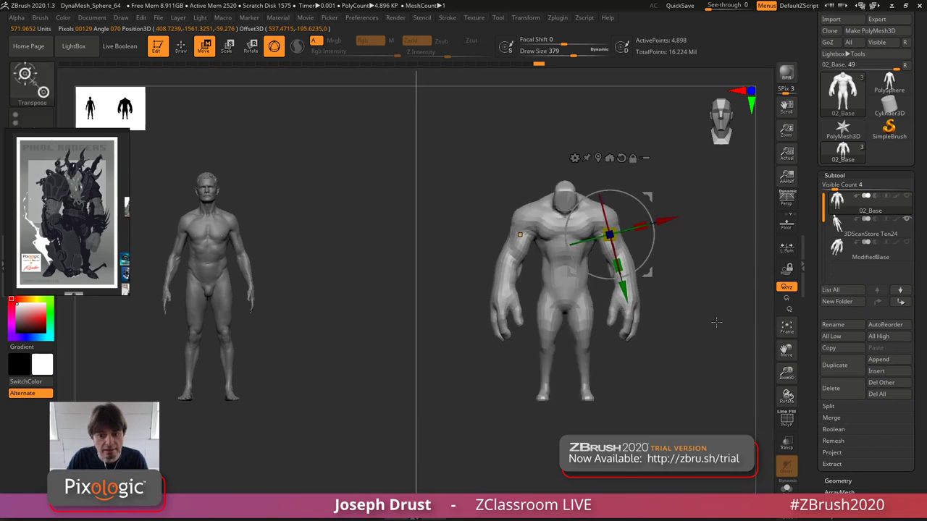
mouse_move(716, 323)
mouse_down()
mouse_move(685, 325)
mouse_move(716, 323)
mouse_up()
key(q)
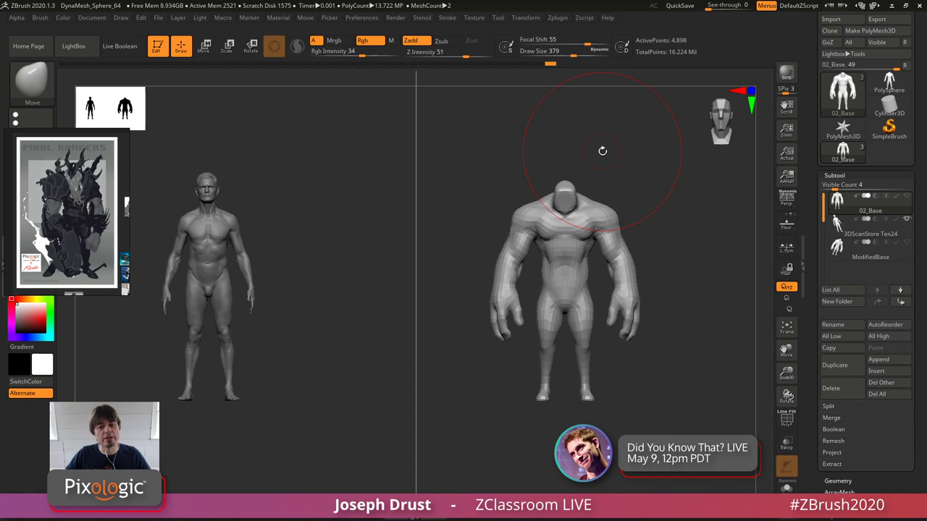
- Return the body to its highest subdivision level and check its proportions beside the scan from front and three-quarter views
key(d)
key(d)
key(d)
key(d)
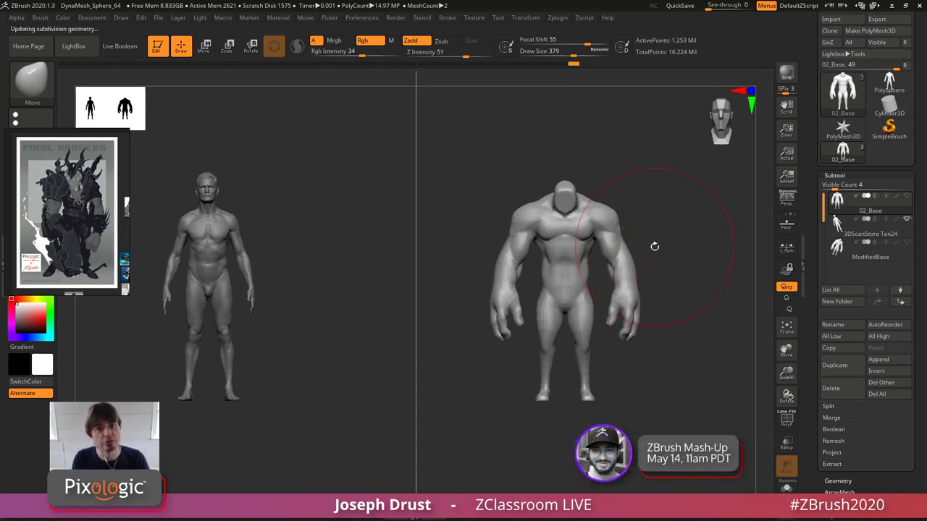
drag(696, 240, 677, 267)
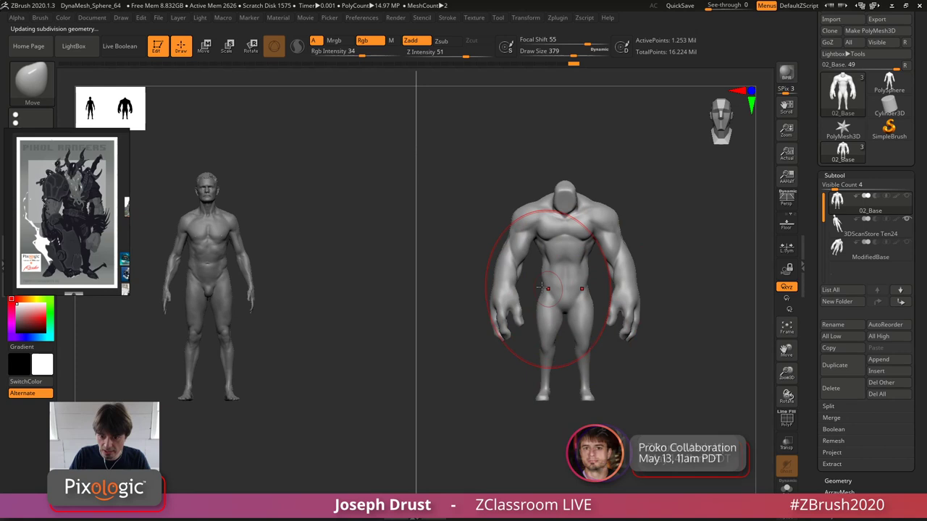
shift+drag(680, 215, 699, 207)
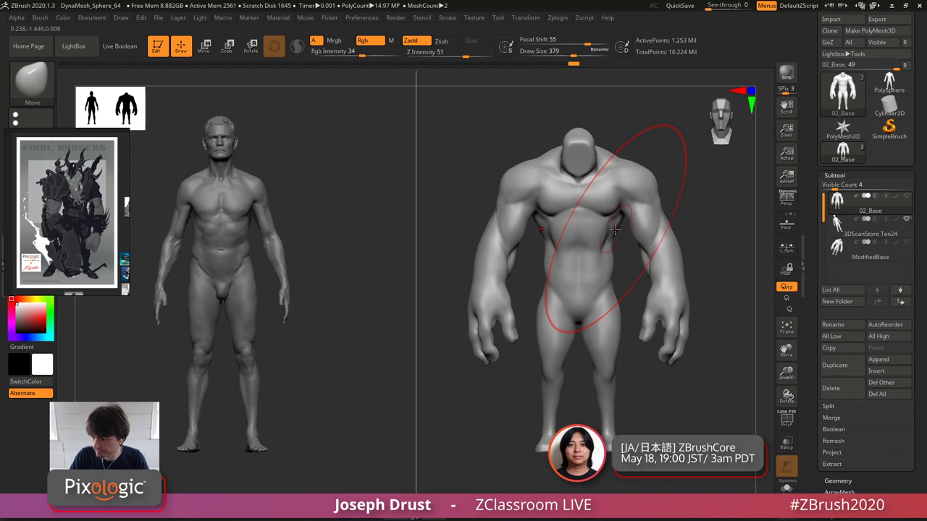
alt+drag(709, 233, 709, 208)
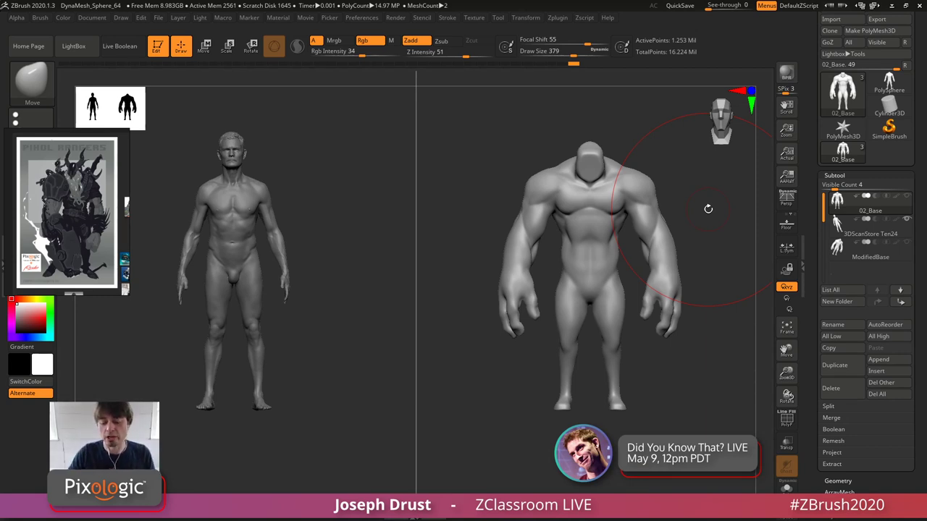
drag(731, 199, 652, 239)
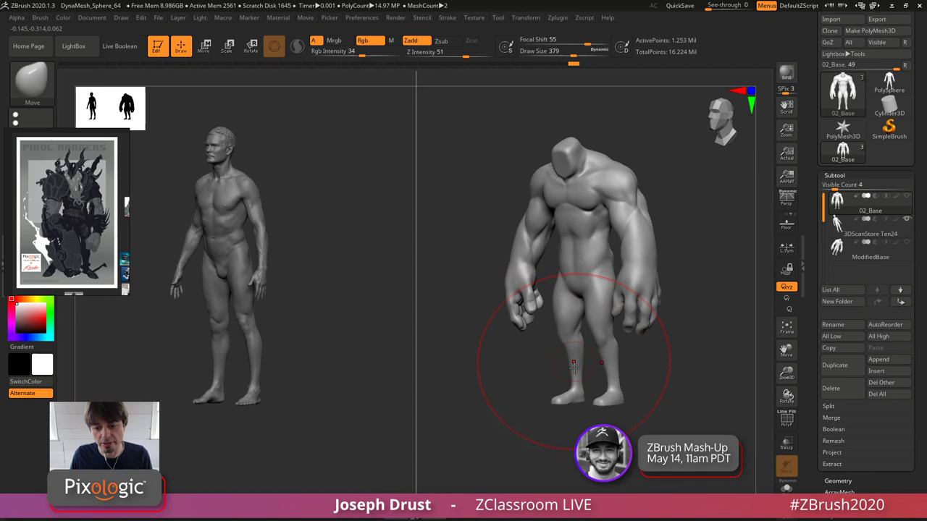
shift+drag(664, 360, 629, 372)
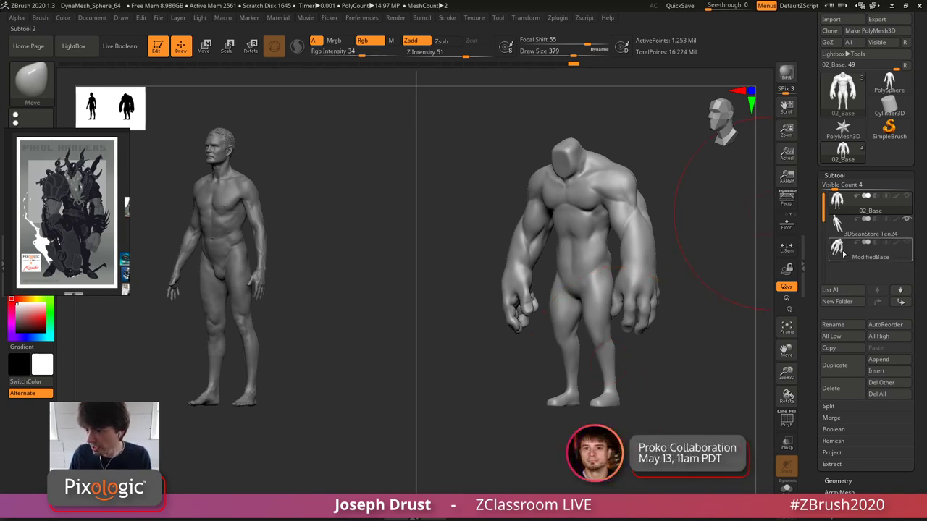
- Turn off the split-screen view and make the 3DScanStore Ten24 scan the active subtool, with Draw Size 187
click(526, 17)
click(569, 261)
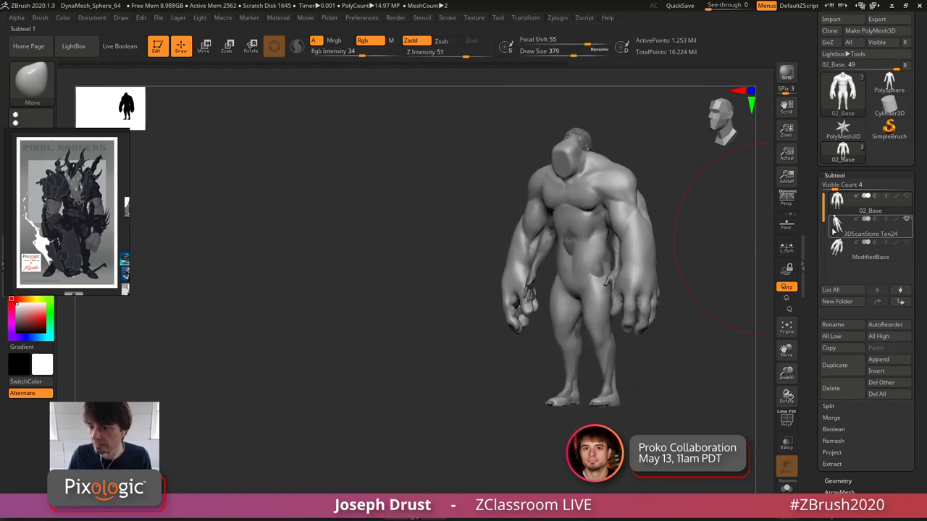
click(864, 231)
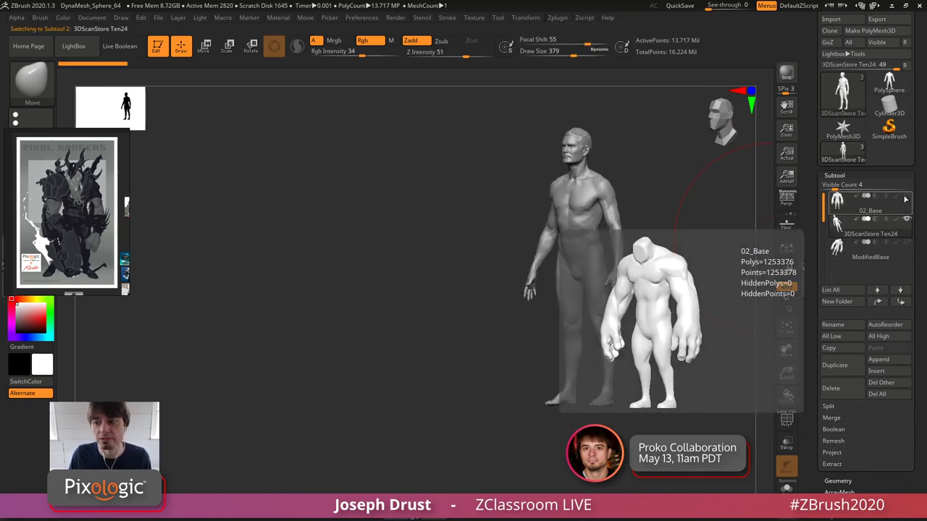
drag(687, 211, 619, 227)
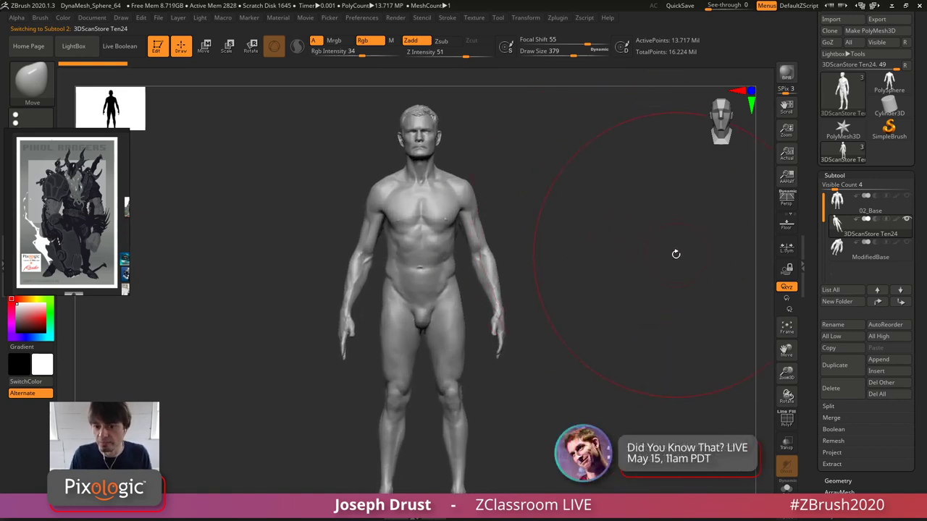
alt+drag(676, 254, 637, 266)
key(space)
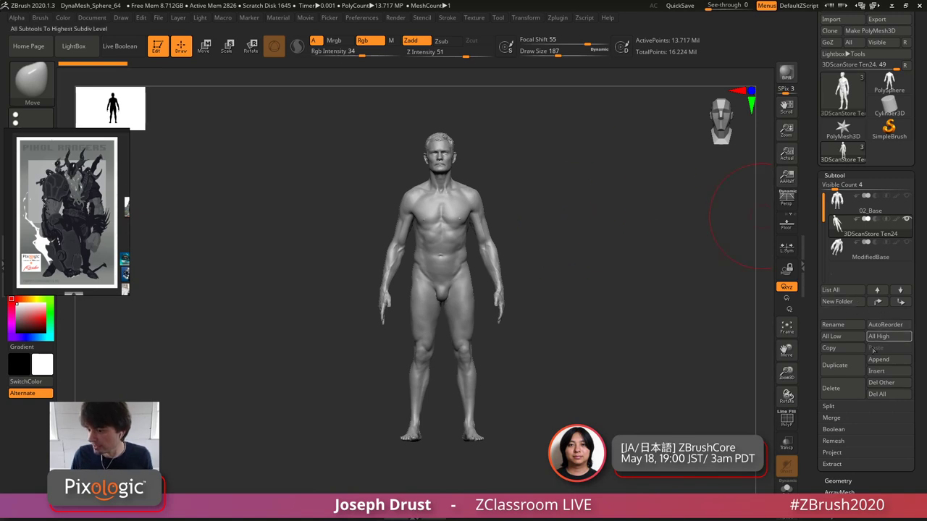
- Append a Cube3D as a new subtool and activate the Move gizmo on it
click(879, 359)
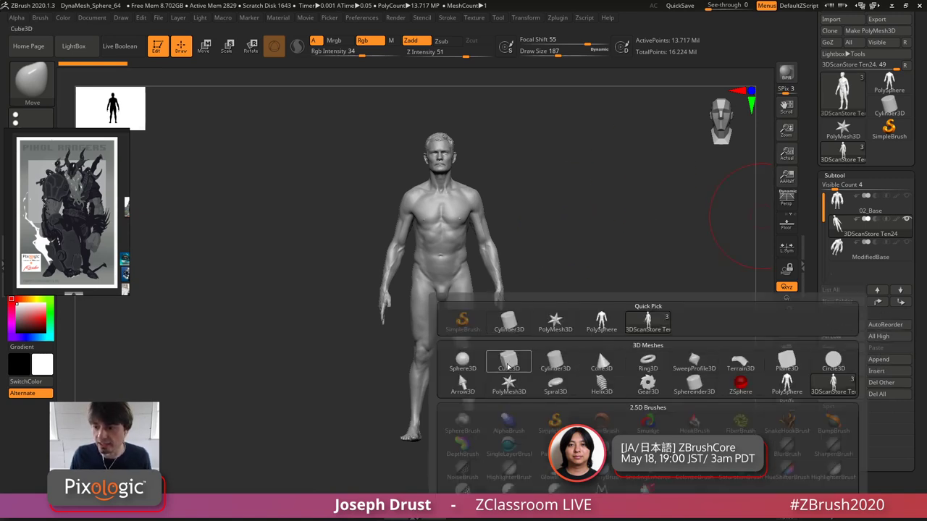
click(506, 360)
drag(638, 284, 612, 288)
key(w)
- Try to move the cube vertically with the gizmo, and undo the change
drag(467, 254, 464, 343)
shift+drag(585, 312, 623, 291)
key(ctrl+z)
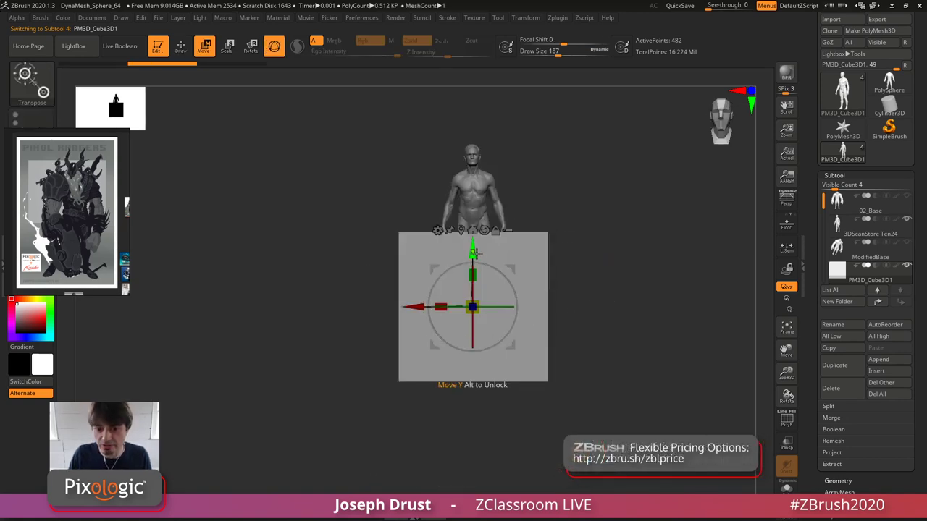
- Duplicate the cube straight up with the gizmo, leaving a narrow gap between the two blocks, and clear the mask
drag(472, 250, 495, 95)
alt+drag(650, 216, 619, 267)
ctrl+drag(618, 267, 645, 263)
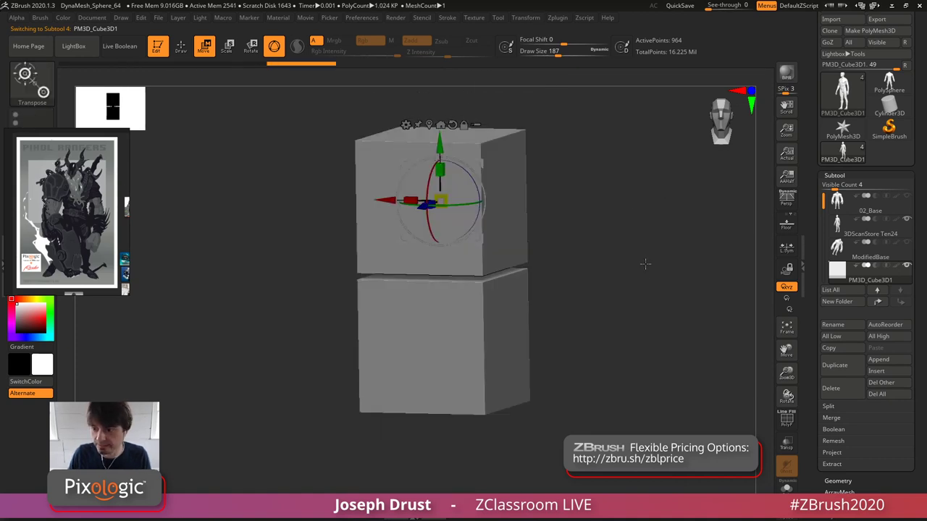
- Set the PM3D_Cube3D1 subtool to subtract, and raise the subtool list's Visible Count to 8
mouse_move(868, 271)
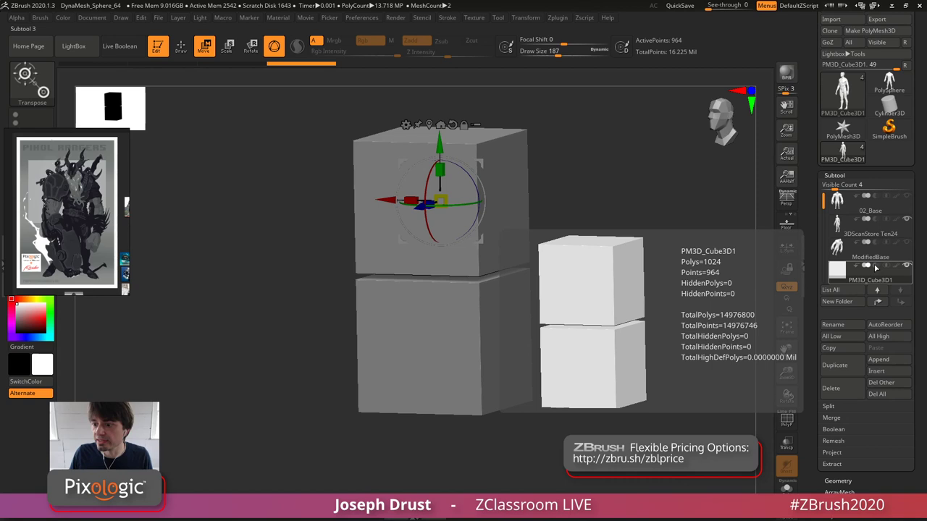
click(848, 186)
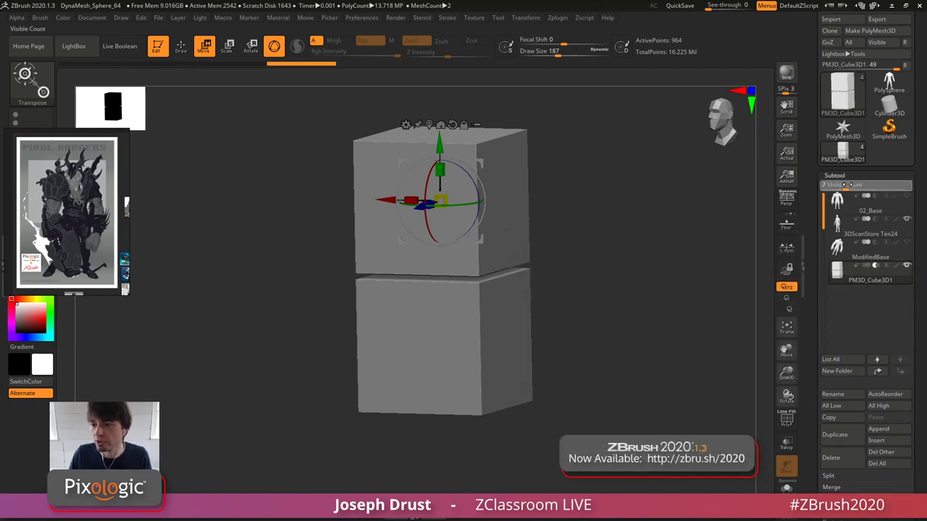
drag(847, 184, 853, 185)
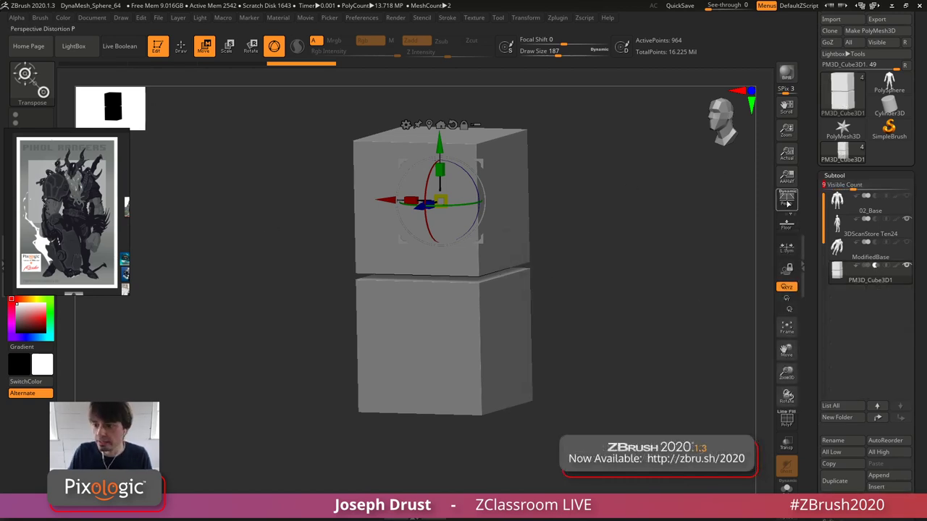
click(849, 185)
- Turn on Live Boolean and perspective to view the slice of the scan between the blocks
click(120, 46)
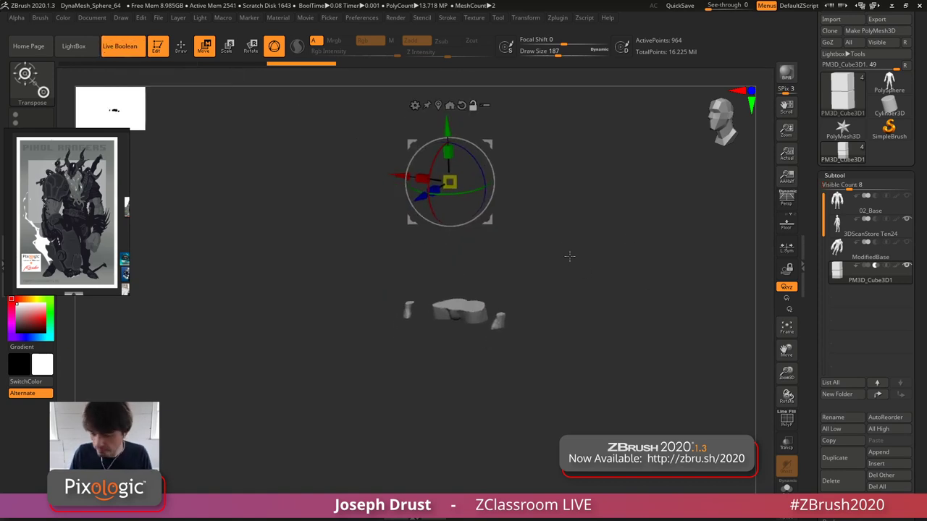
key(p)
drag(573, 240, 573, 282)
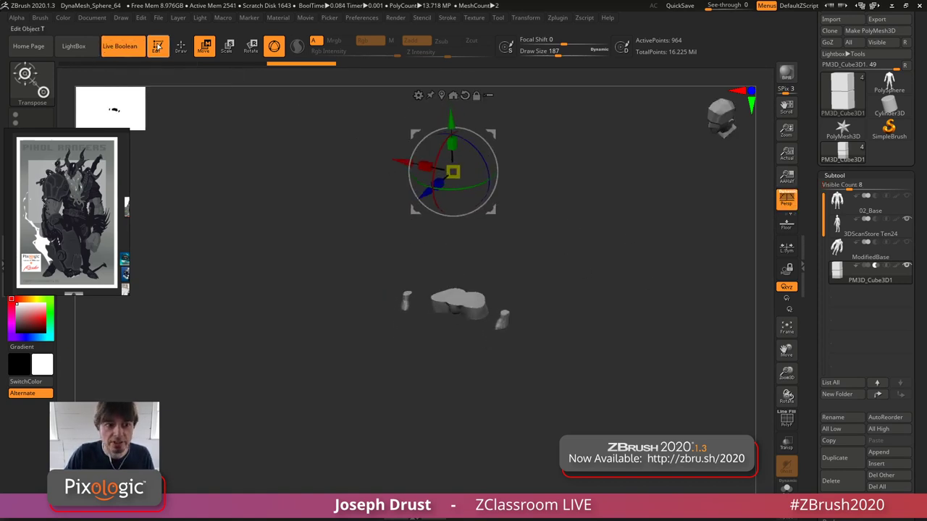
- Centre the gizmo on the cutting blocks and slide them up to the head, and down to the lower legs
click(444, 95)
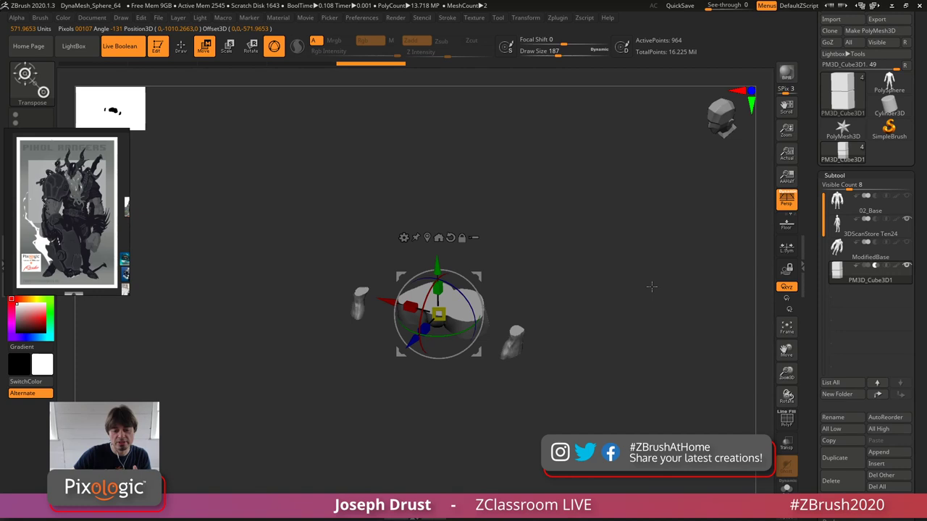
drag(478, 199, 579, 181)
key(ctrl+z)
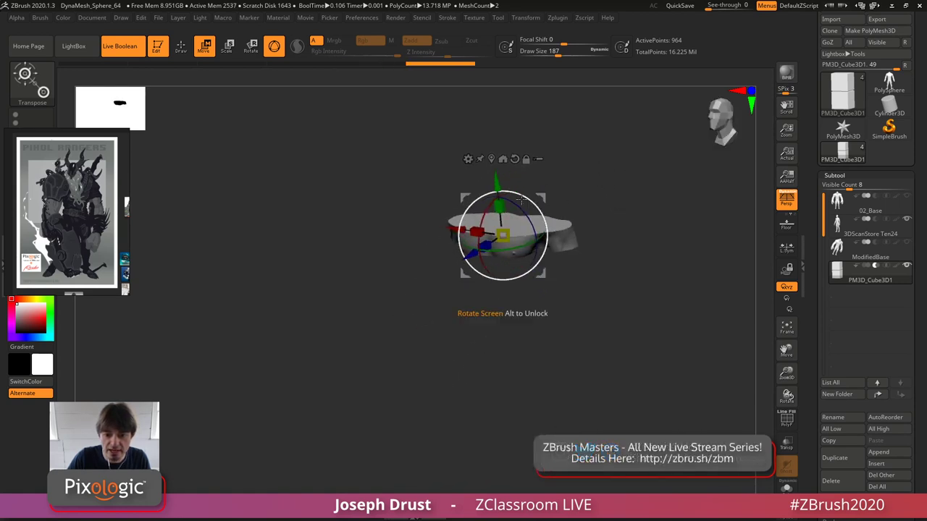
drag(490, 178, 487, 135)
drag(596, 171, 559, 237)
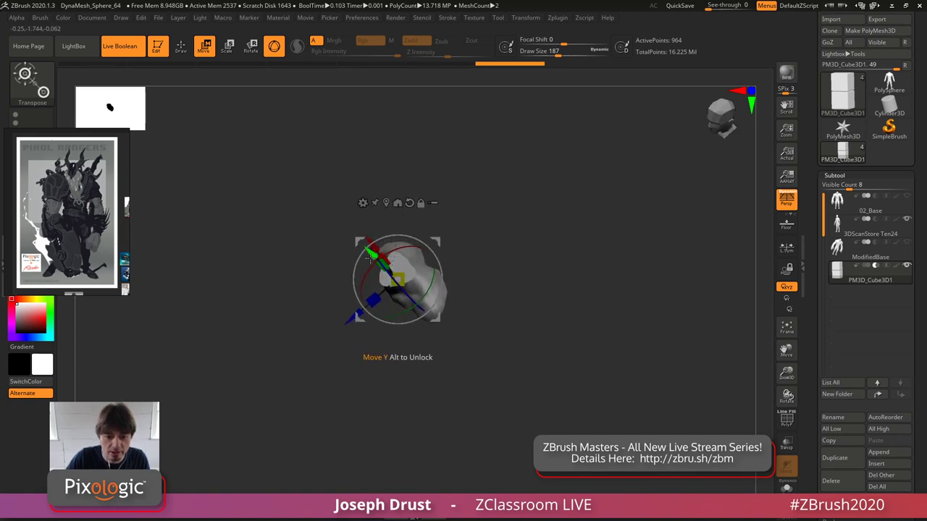
drag(389, 268, 482, 397)
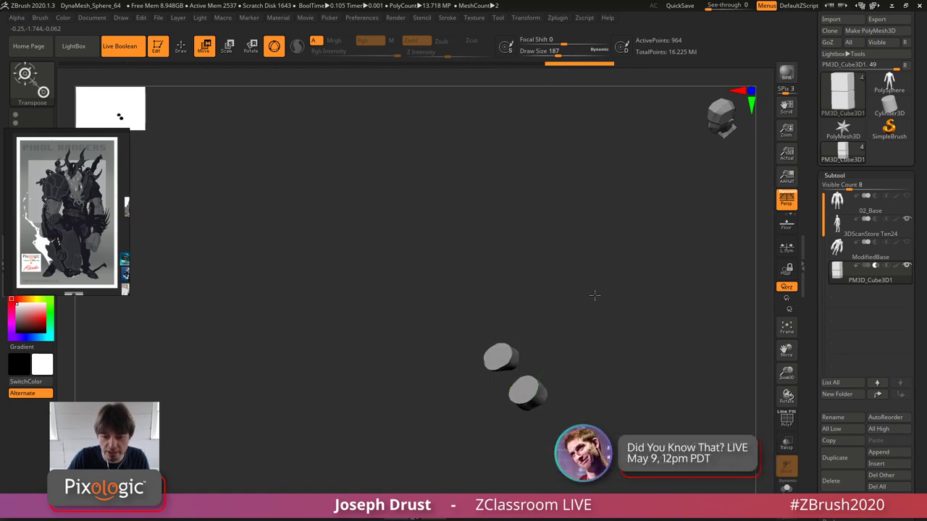
- Raise the cutting blocks vertically to the upper thighs and examine the leg and hand cross-sections from below
alt+drag(594, 294, 567, 256)
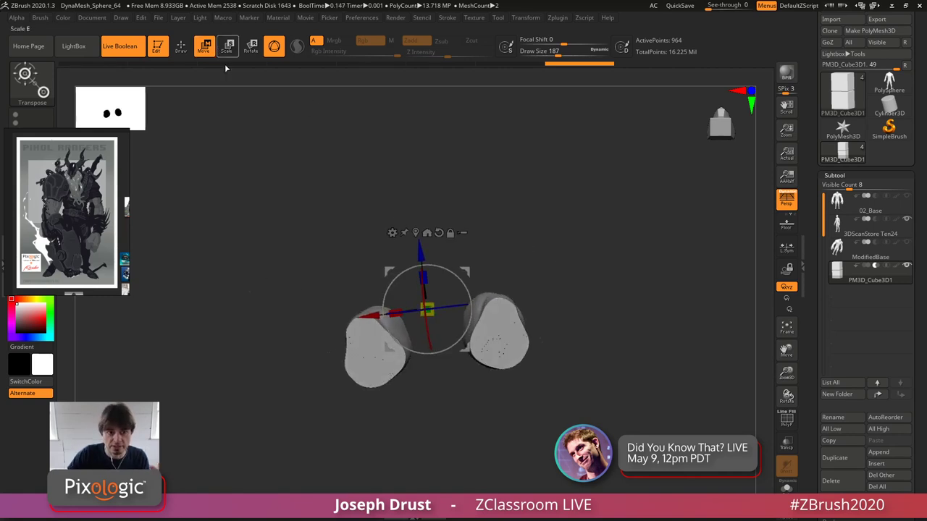
drag(571, 254, 562, 271)
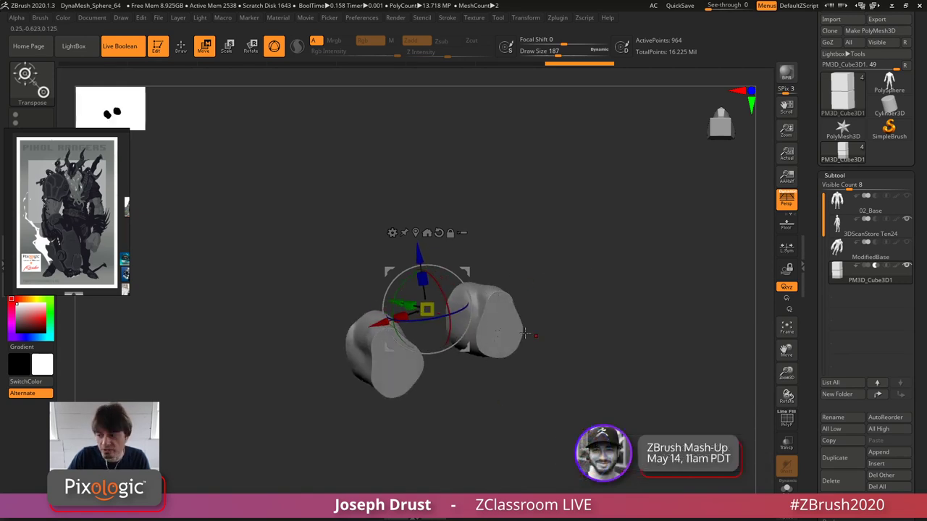
drag(529, 227, 612, 244)
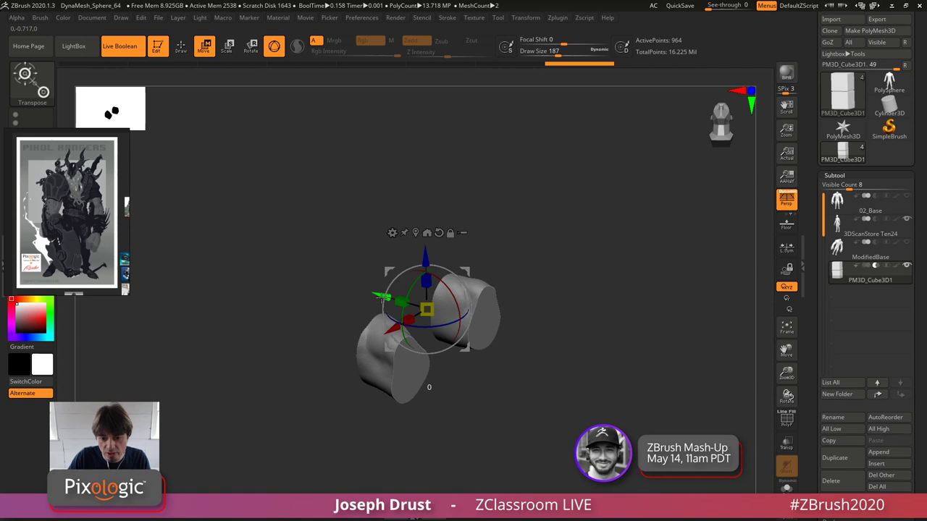
drag(382, 296, 238, 265)
drag(572, 224, 466, 181)
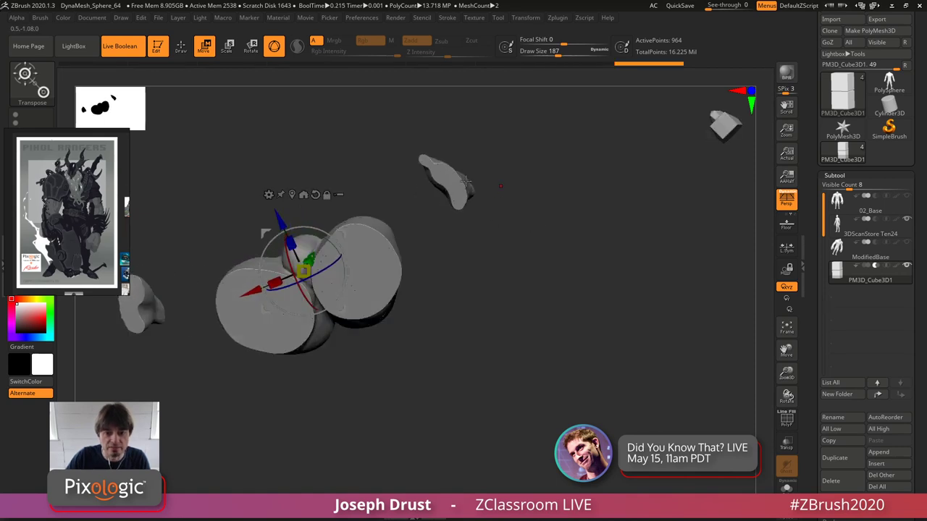
drag(537, 171, 608, 227)
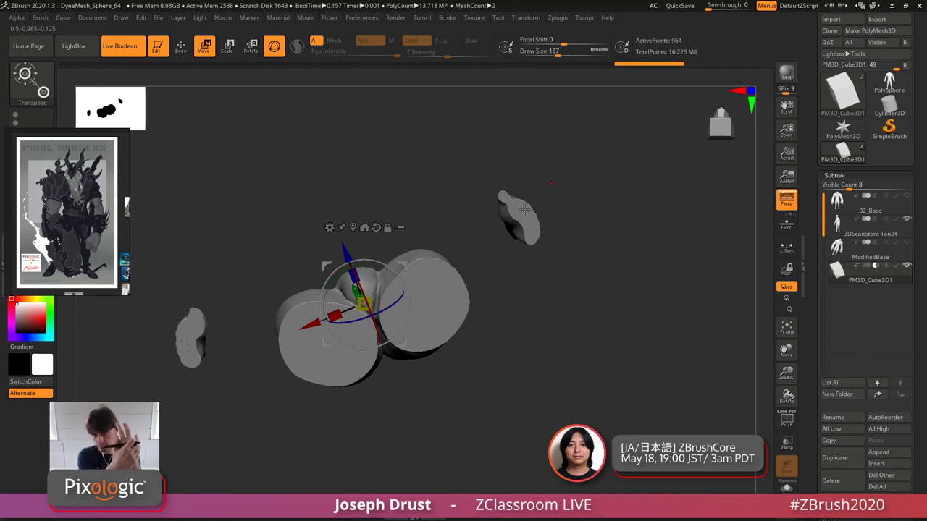
drag(585, 214, 500, 209)
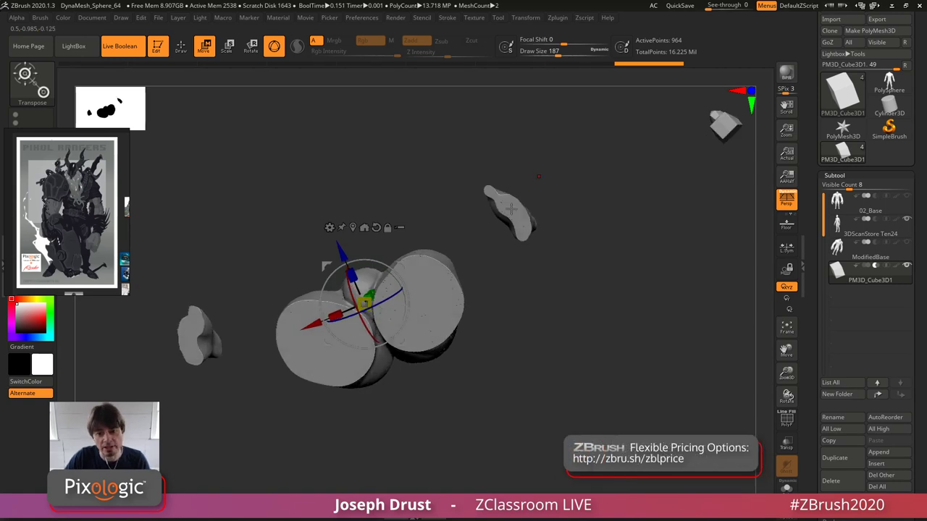
drag(559, 194, 571, 212)
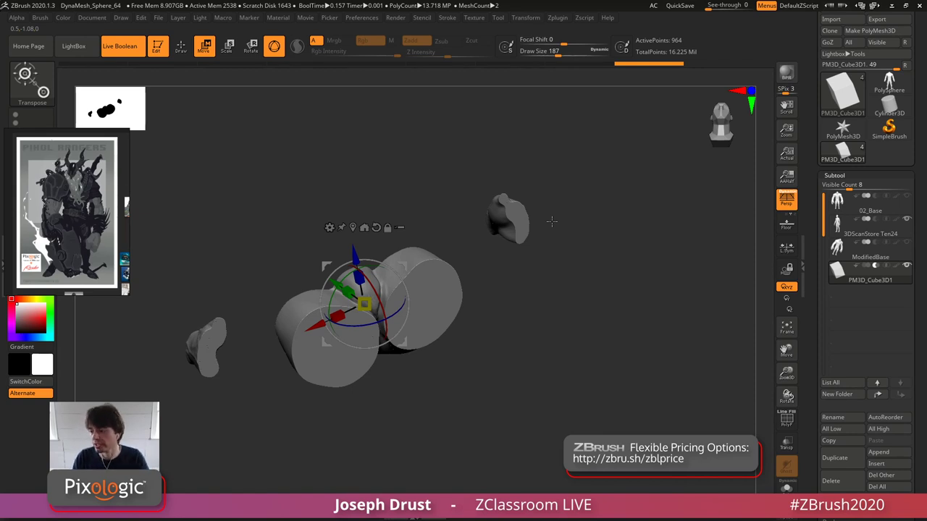
- Raise the cutting blocks to the waist and view the slice through the waist and forearms from the front
drag(579, 246, 613, 265)
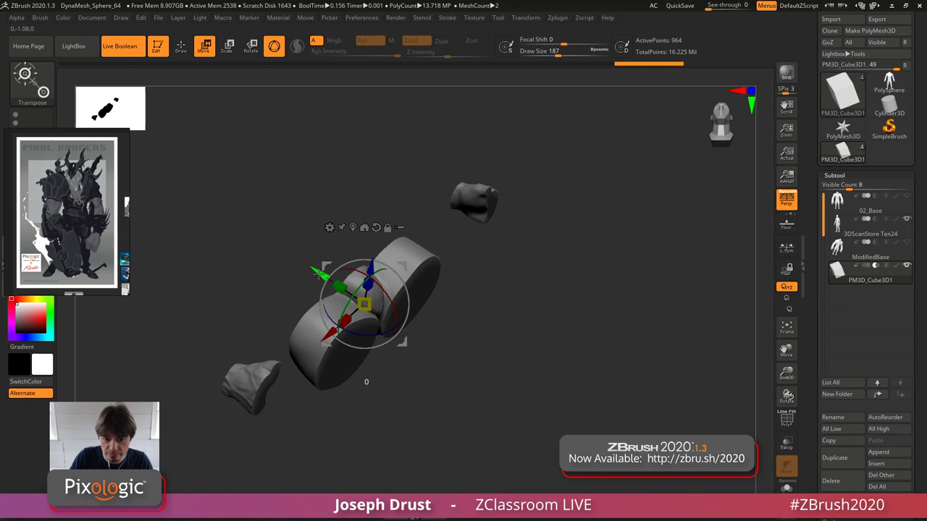
drag(319, 271, 178, 183)
drag(529, 246, 641, 281)
alt+drag(515, 215, 644, 288)
alt+drag(304, 226, 253, 94)
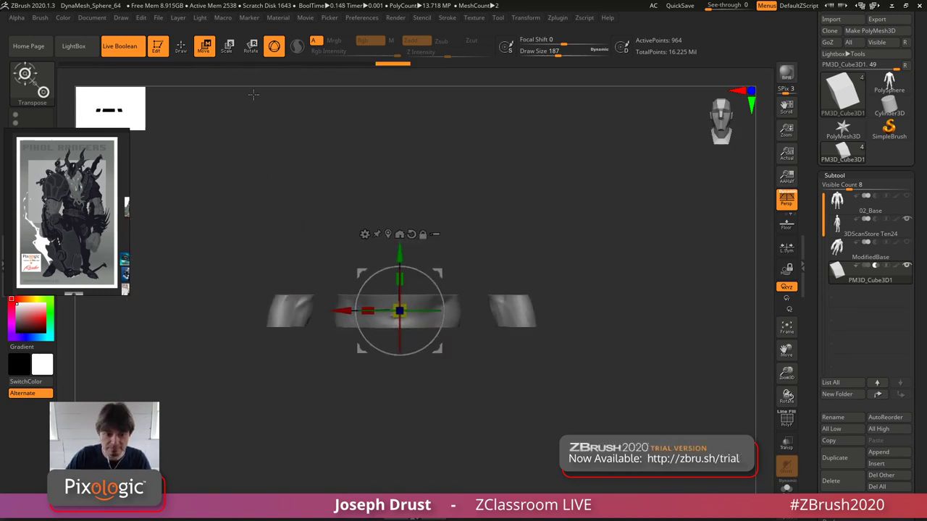
- Return to Draw mode, hide the cube subtool and make the 3DScanStore Ten24 scan active with the full figure in view
click(180, 43)
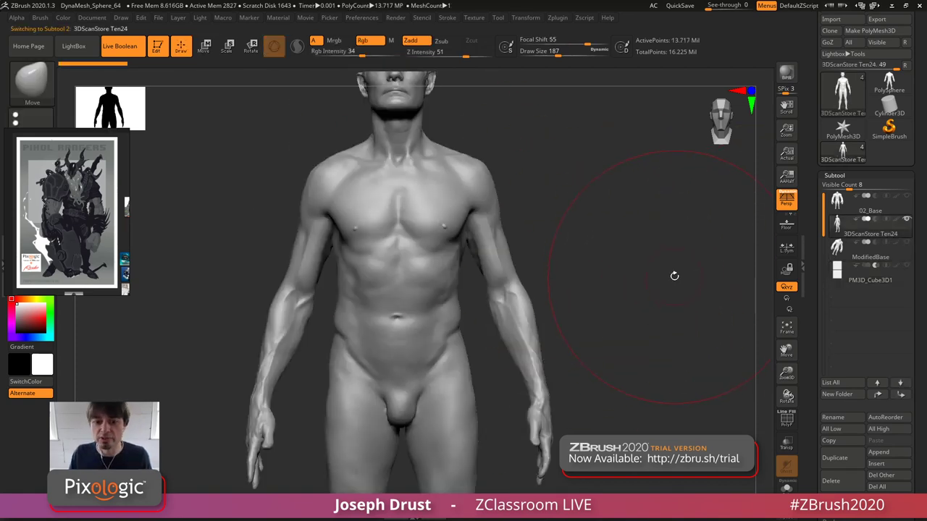
alt+drag(632, 304, 630, 251)
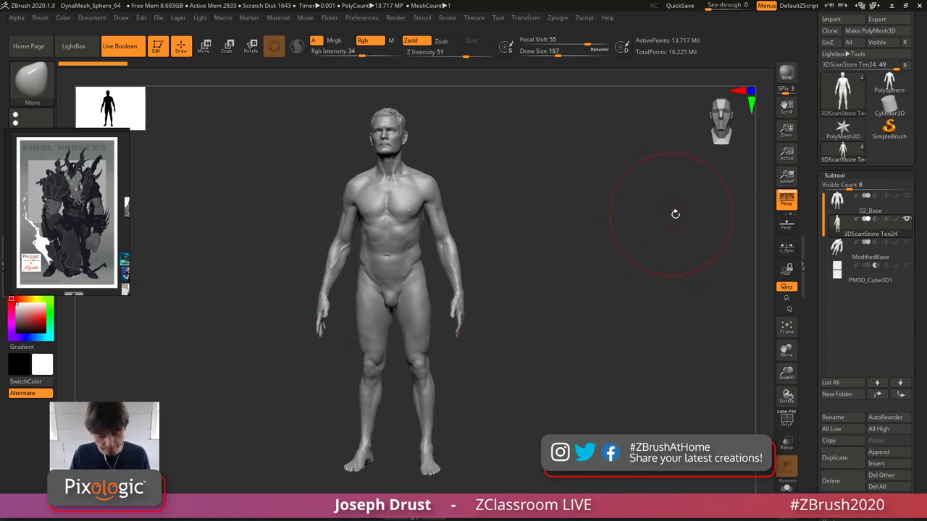
- Show only the ModifiedBase subtool and subdivide its mesh three times
click(849, 260)
key(shift)
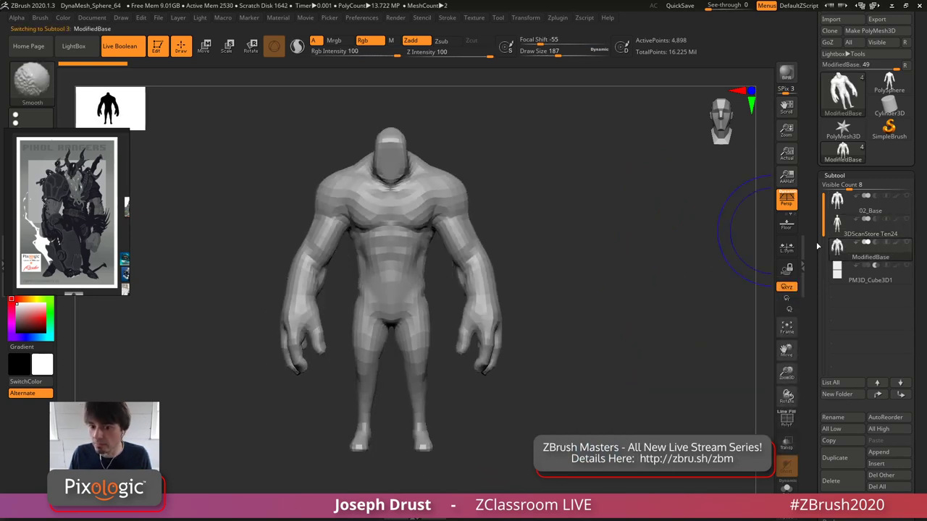
key(ctrl+d)
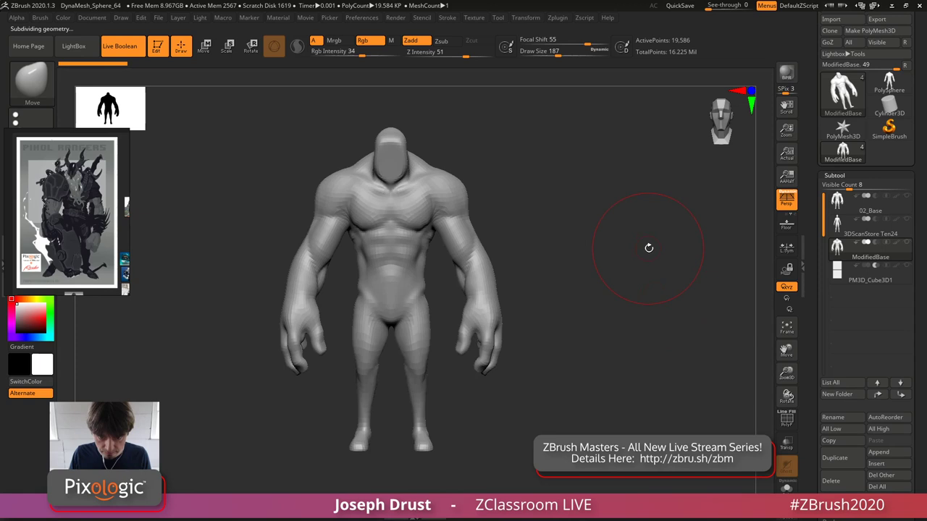
drag(669, 257, 635, 264)
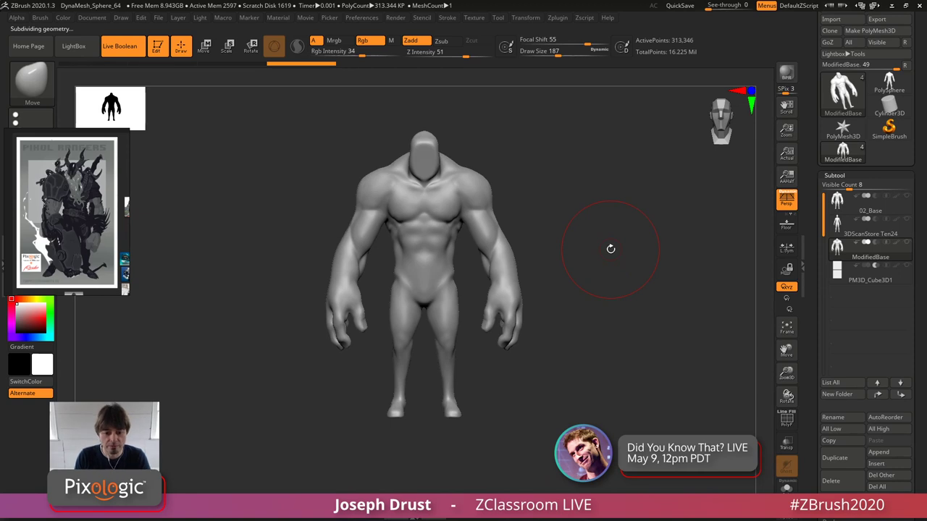
- Set the Move brush's Draw Size to 35
key(space)
drag(448, 156, 429, 156)
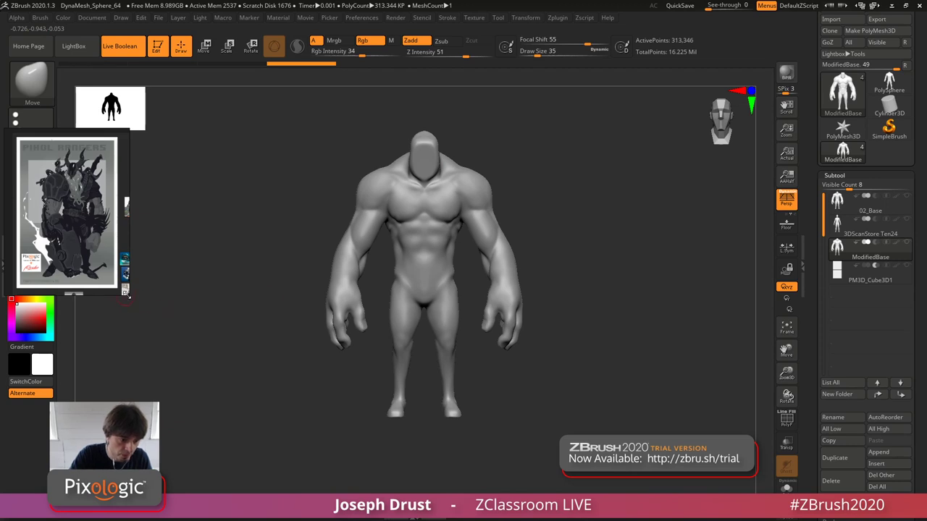
- Enlarge the reference board and frame the whole Pixol Rangers concept art in it
drag(129, 296, 242, 362)
scroll(110, 211, down, 1)
scroll(102, 216, up, 3)
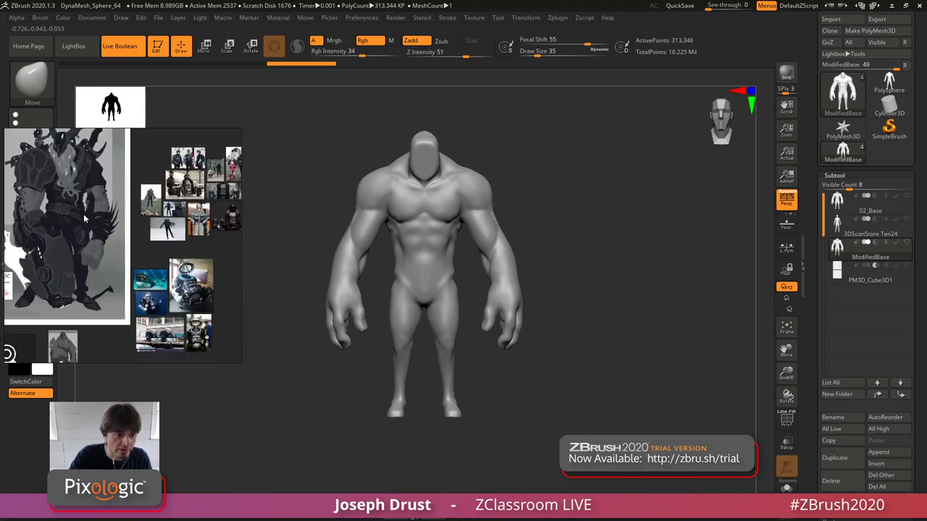
middle_drag(84, 218, 168, 248)
scroll(168, 248, up, 1)
scroll(167, 247, down, 1)
scroll(168, 248, up, 1)
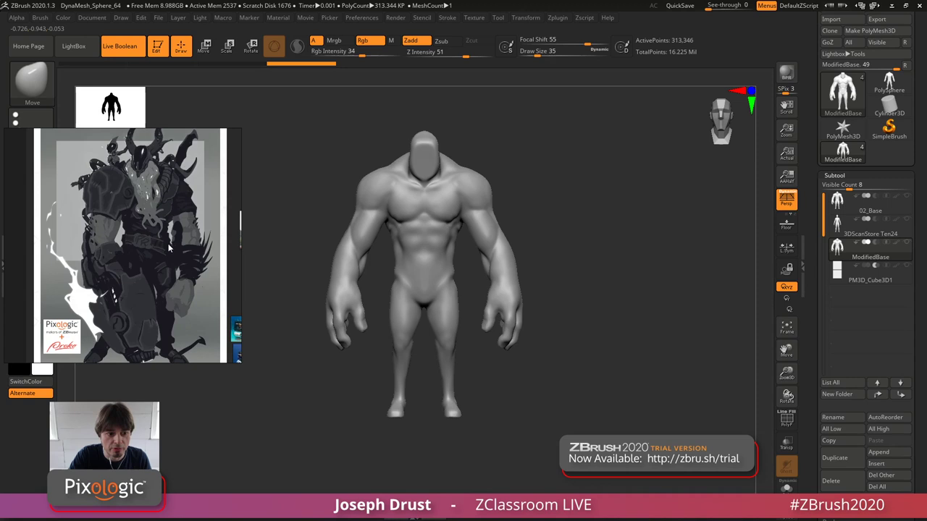
scroll(169, 249, down, 3)
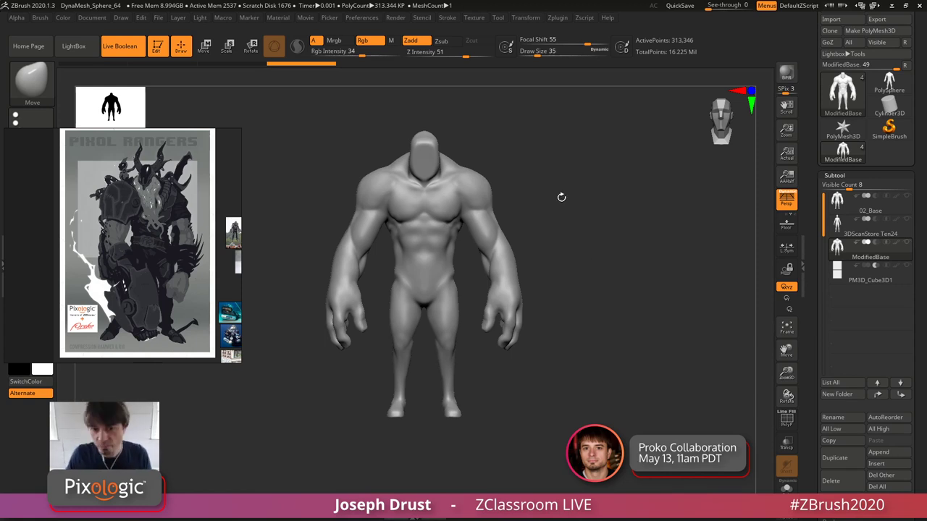
- Enlarge the view of the body and examine the helmet, horns and shoulder armour in the concept art close up
mouse_move(573, 161)
mouse_down()
mouse_move(598, 195)
mouse_move(590, 173)
mouse_move(583, 199)
mouse_move(605, 227)
mouse_up()
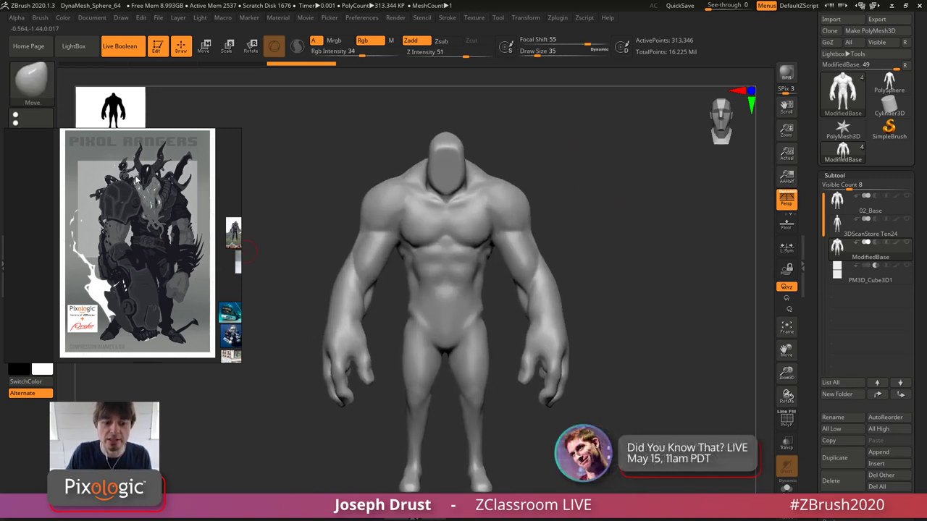
scroll(130, 214, up, 3)
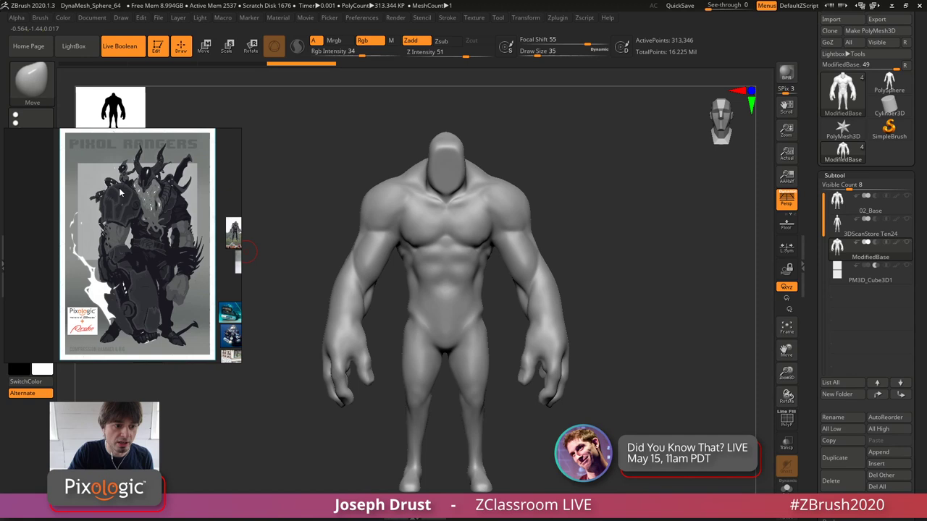
scroll(139, 216, up, 2)
middle_drag(152, 211, 112, 233)
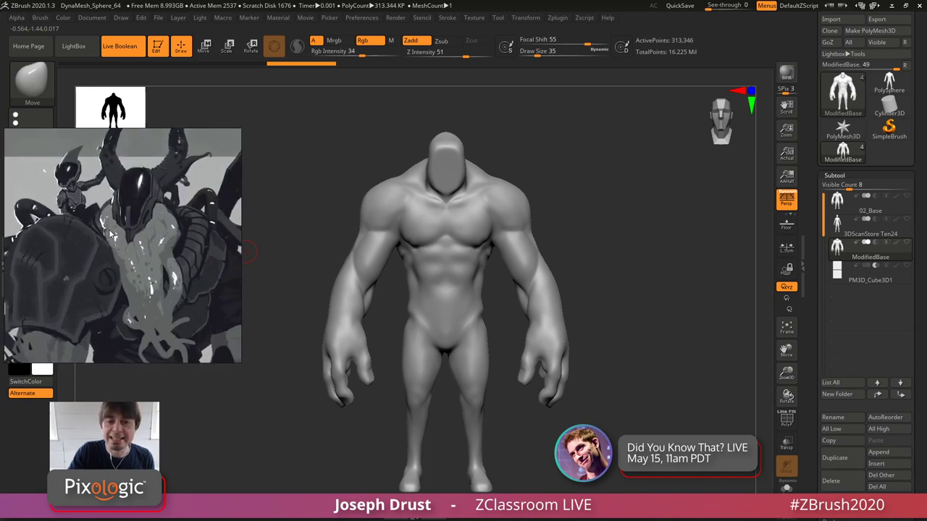
scroll(113, 233, down, 1)
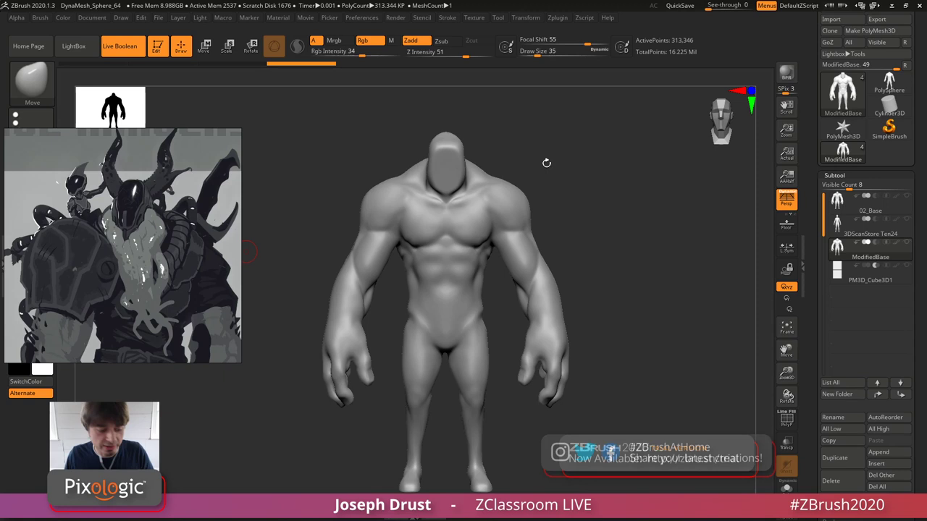
- Append a Sphere3D as a new subtool and show the ModifiedBase body together with it
drag(546, 163, 581, 156)
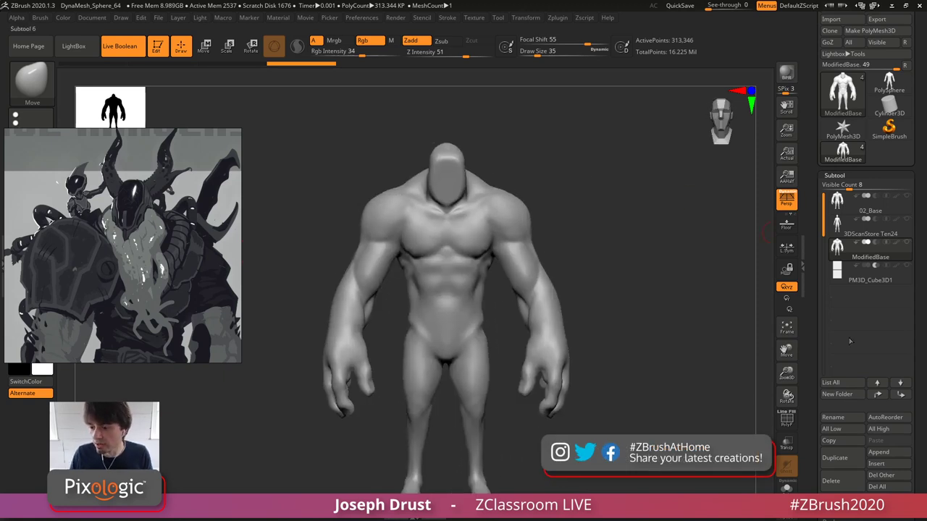
click(878, 452)
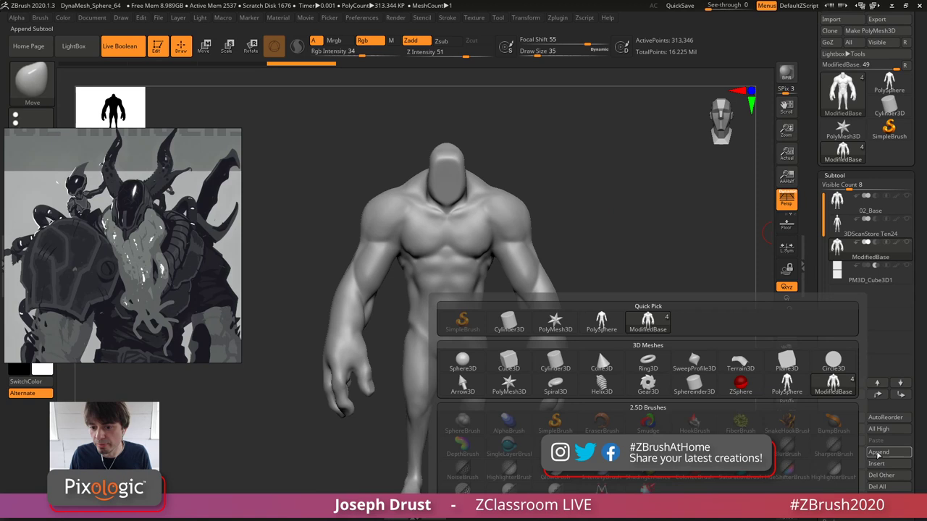
click(462, 360)
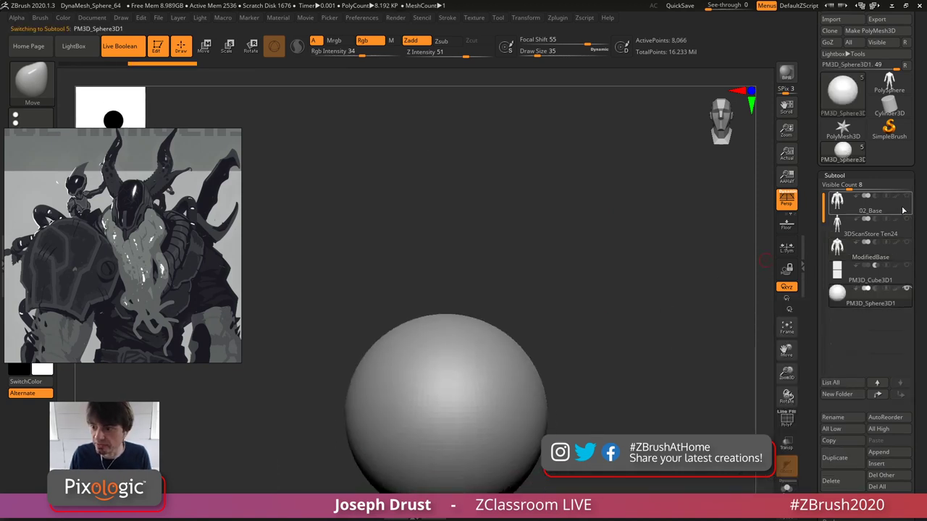
click(906, 242)
alt+drag(664, 295, 591, 257)
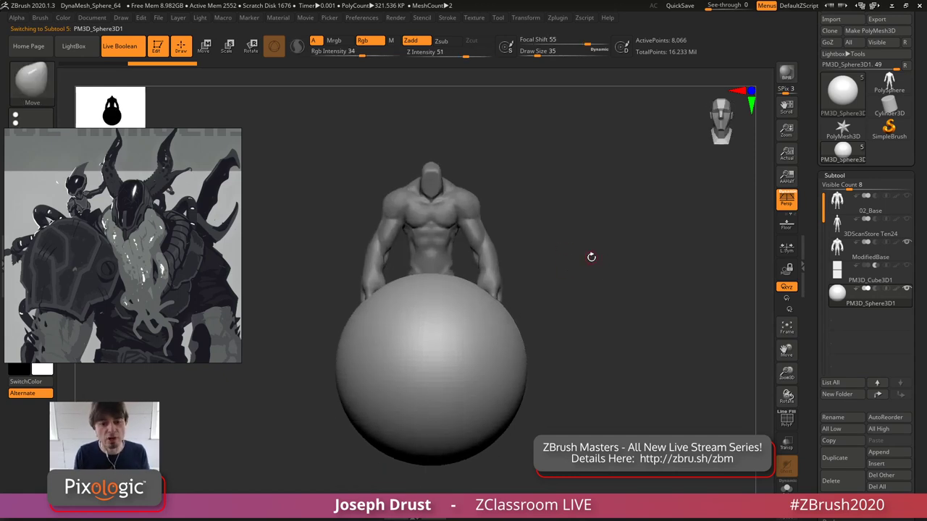
- Move the sphere up over the body's head area and scale it down uniformly
key(w)
drag(451, 342, 451, 156)
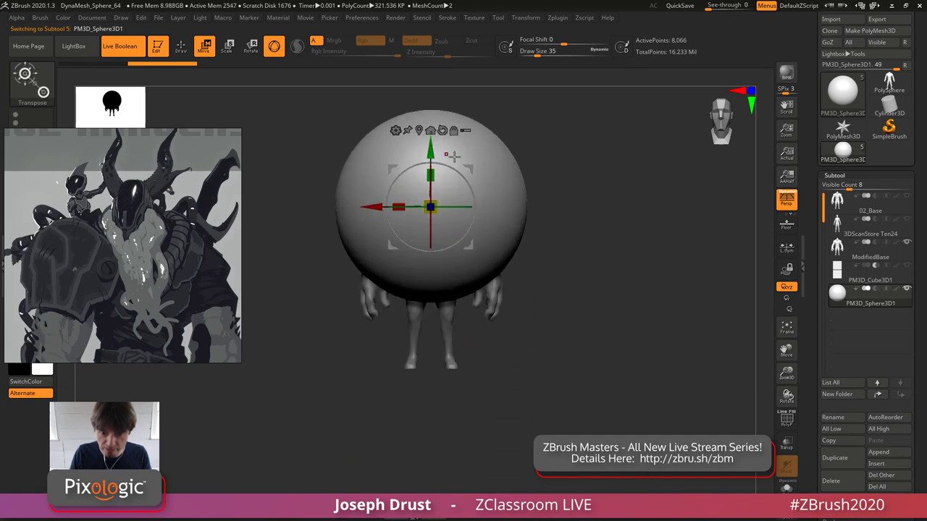
shift+right_drag(454, 156, 438, 186)
drag(430, 207, 391, 208)
drag(466, 168, 455, 129)
right_drag(478, 134, 563, 145)
ctrl+right_drag(563, 145, 563, 261)
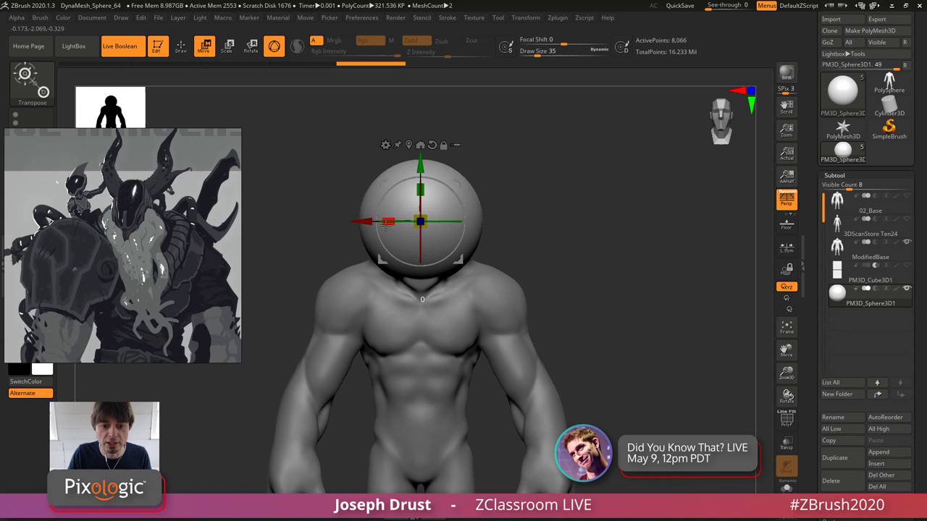
- Narrow and stretch the sphere into an egg shape, tilt it forward and fit it over the neck as a head
drag(386, 225, 398, 223)
shift+right_drag(600, 160, 526, 210)
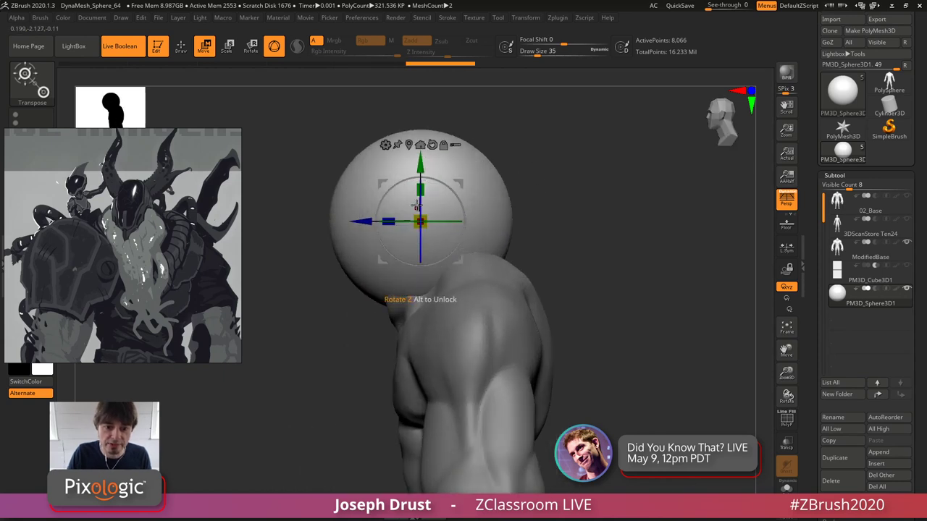
drag(421, 191, 413, 158)
drag(420, 221, 413, 225)
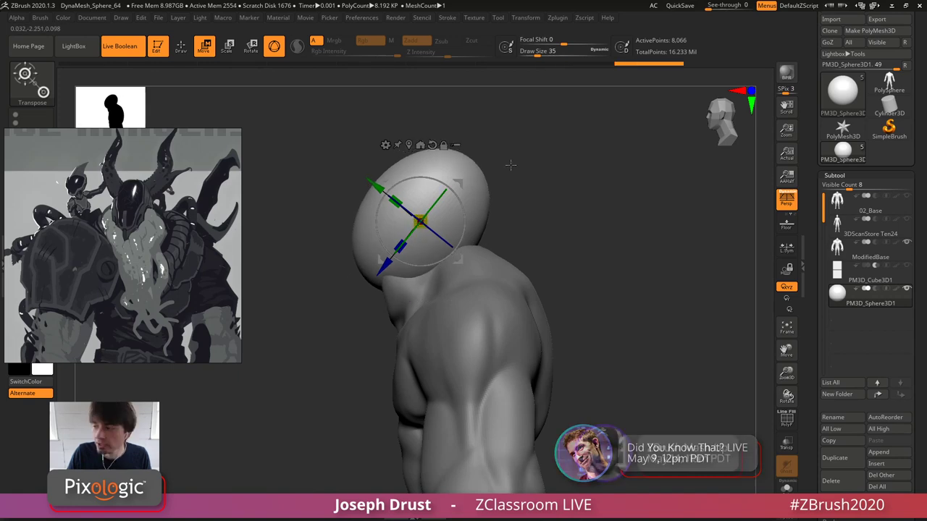
shift+right_drag(511, 165, 548, 175)
drag(420, 221, 415, 225)
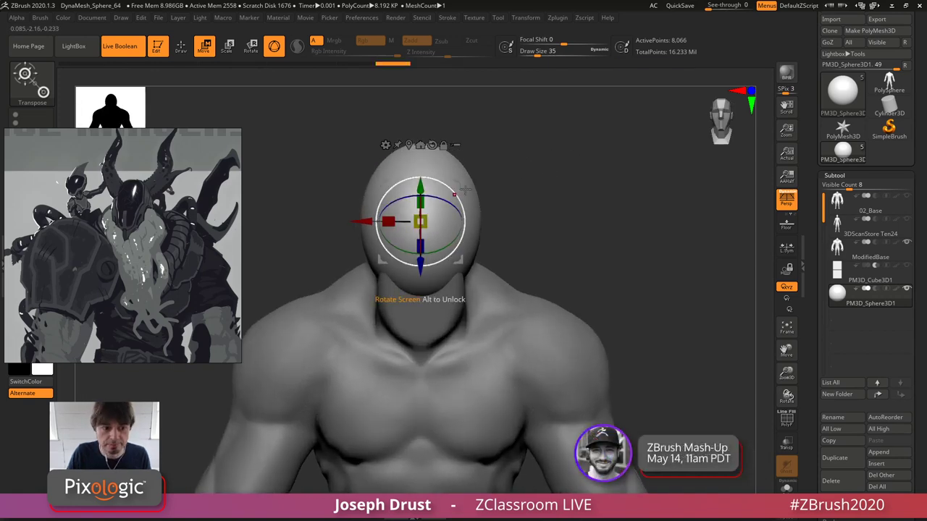
mouse_move(466, 189)
mouse_down()
mouse_move(538, 193)
mouse_move(478, 191)
mouse_move(500, 190)
mouse_move(490, 233)
mouse_up()
- Make ModifiedBase the active subtool, drop it three subdivision levels and isolate it
click(181, 46)
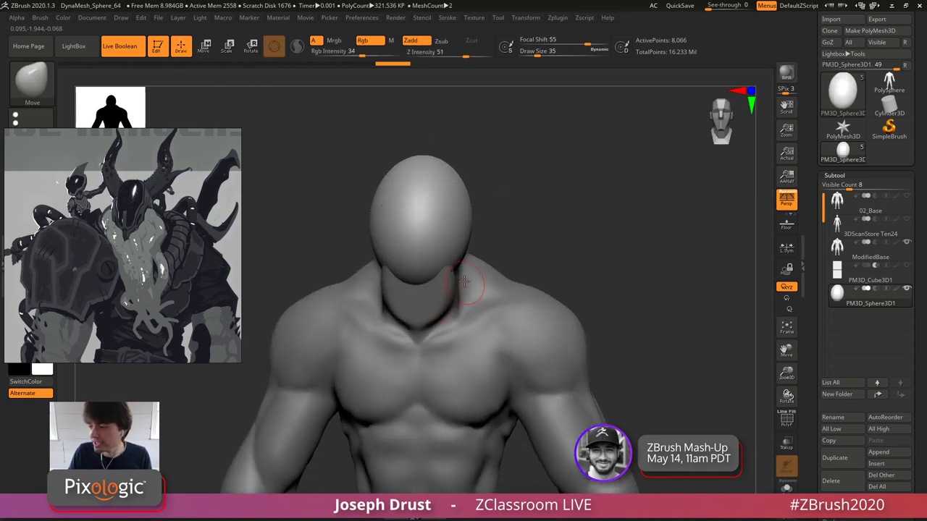
click(866, 254)
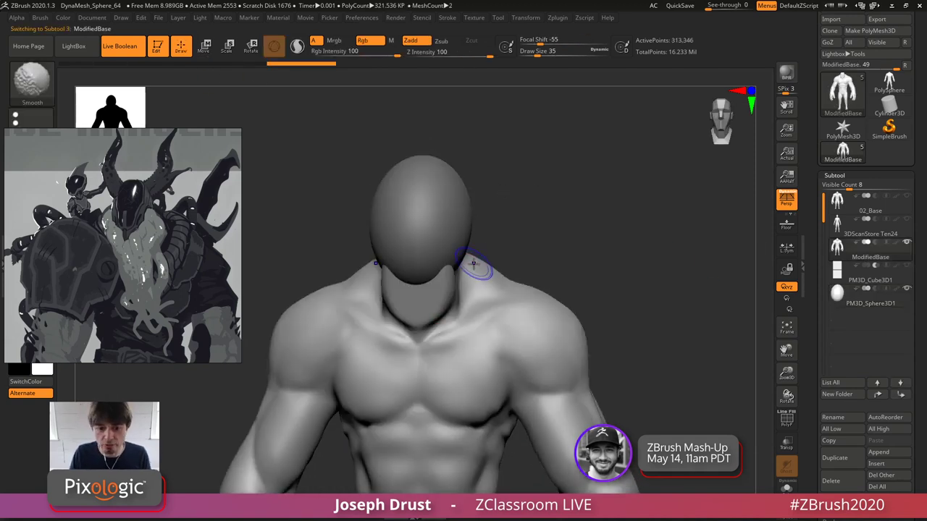
key(shift+d)
key(shift+d)
key(shift+d)
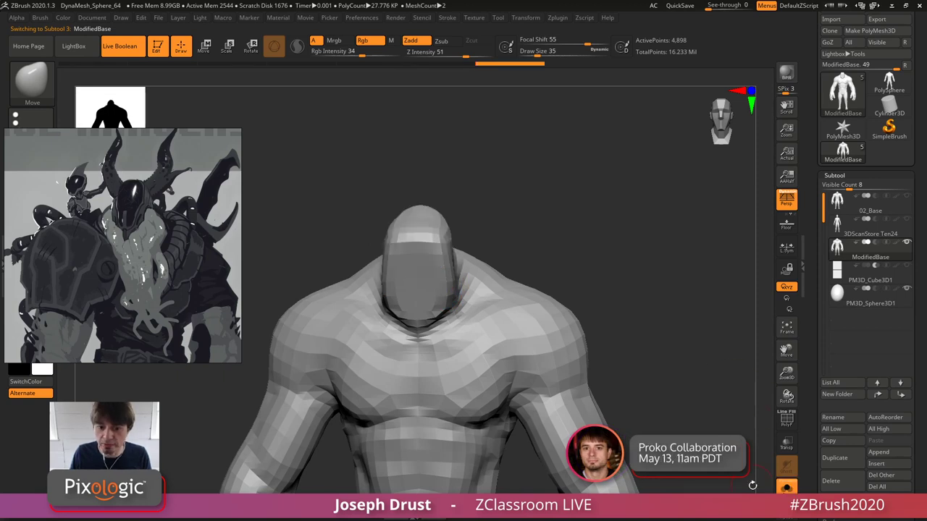
- Set the draw size to 77 and smooth the body's old head stub down towards the shoulders
key(space)
drag(415, 234, 425, 234)
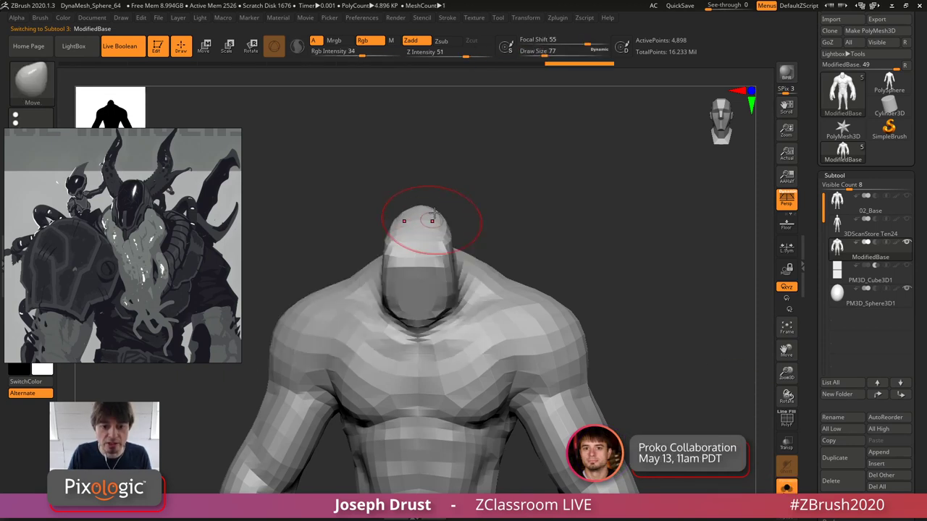
right_drag(434, 213, 500, 217)
shift+drag(408, 238, 386, 217)
shift+drag(399, 271, 379, 246)
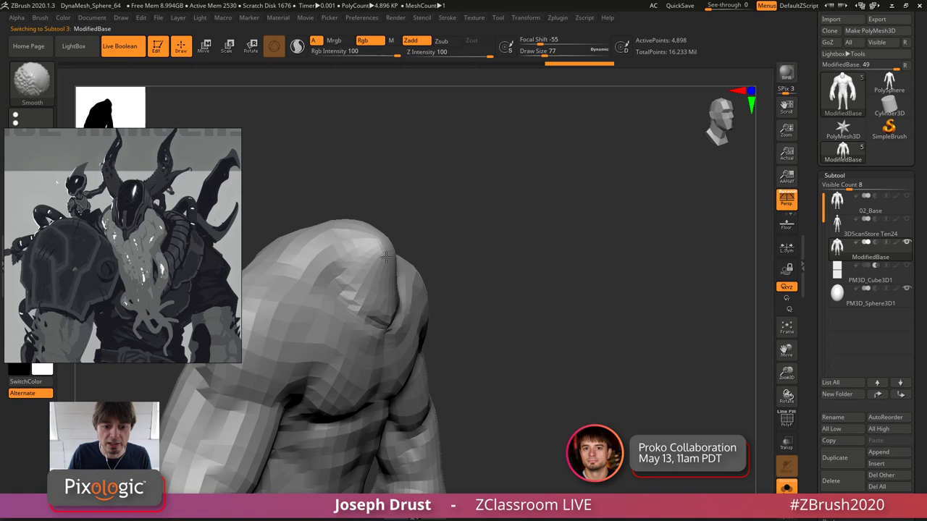
- Fill in the neck hollow above the collarbones with the ClayBuildup brush
right_drag(521, 210, 442, 210)
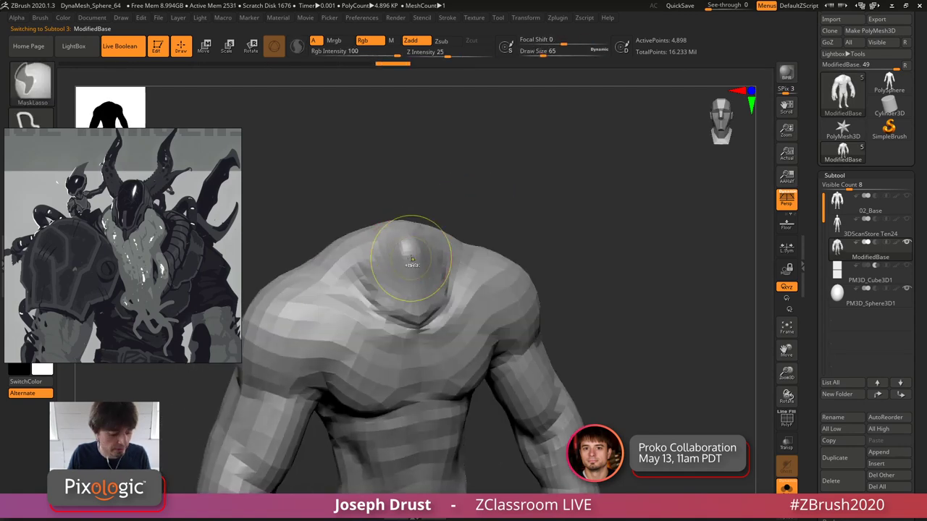
key(b)
key(c)
key(b)
drag(409, 282, 395, 287)
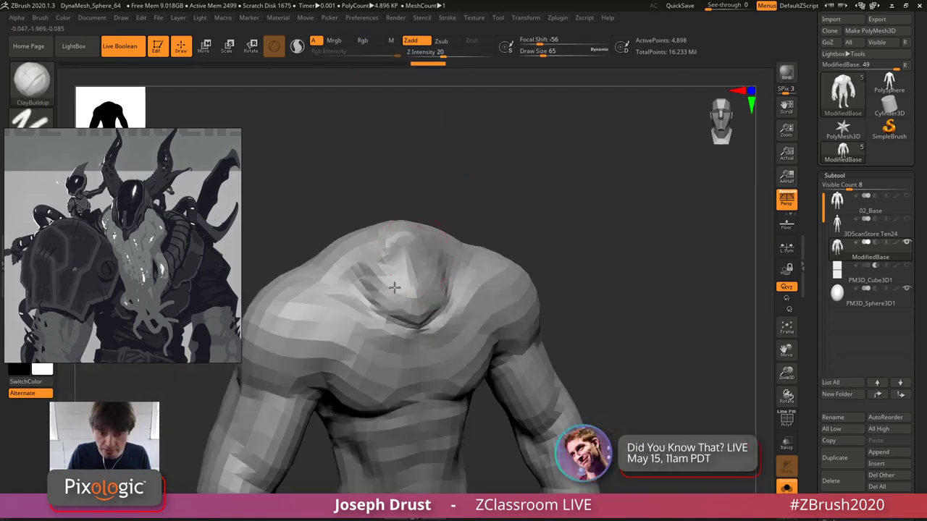
mouse_move(401, 254)
mouse_down()
mouse_move(387, 269)
mouse_move(405, 271)
mouse_move(408, 292)
mouse_up()
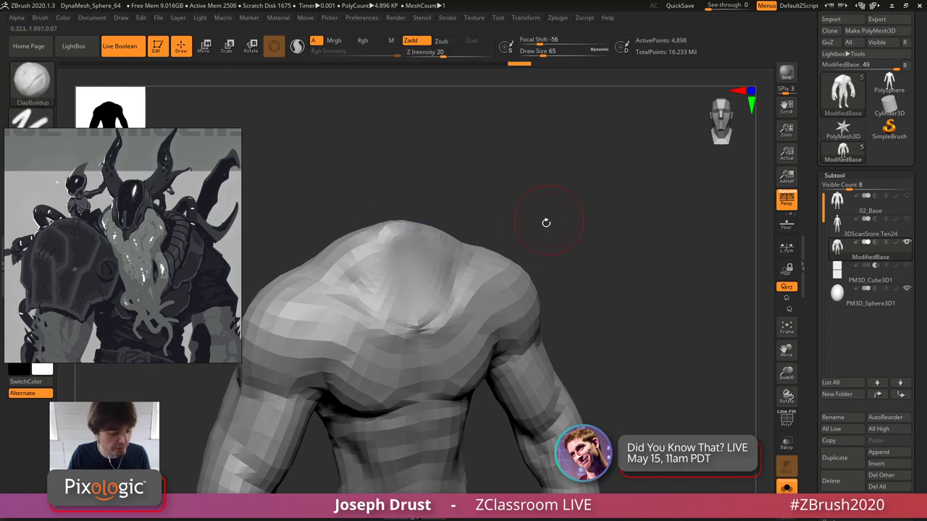
- Raise the body through its subdivision levels to about 1.253 million points and smooth the neck area
key(ctrl+d)
shift+drag(406, 276, 410, 273)
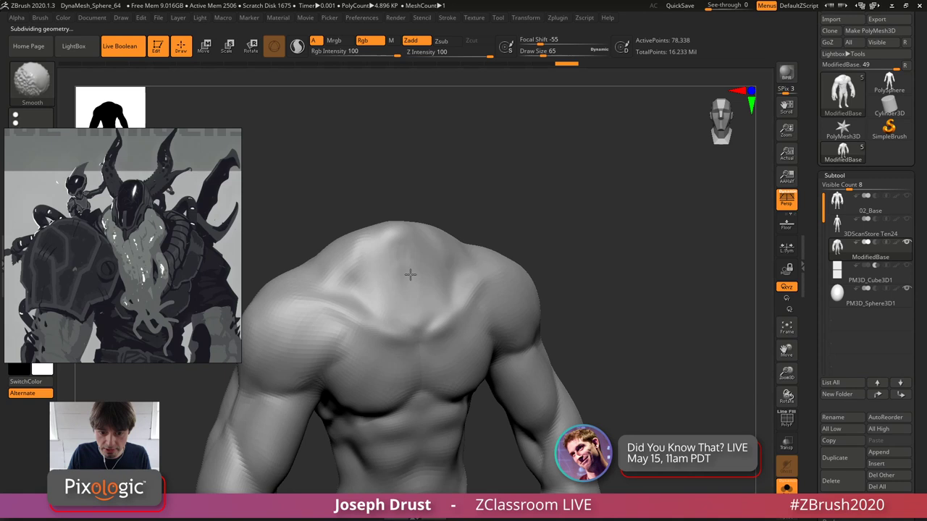
key(ctrl+d)
key(ctrl+d)
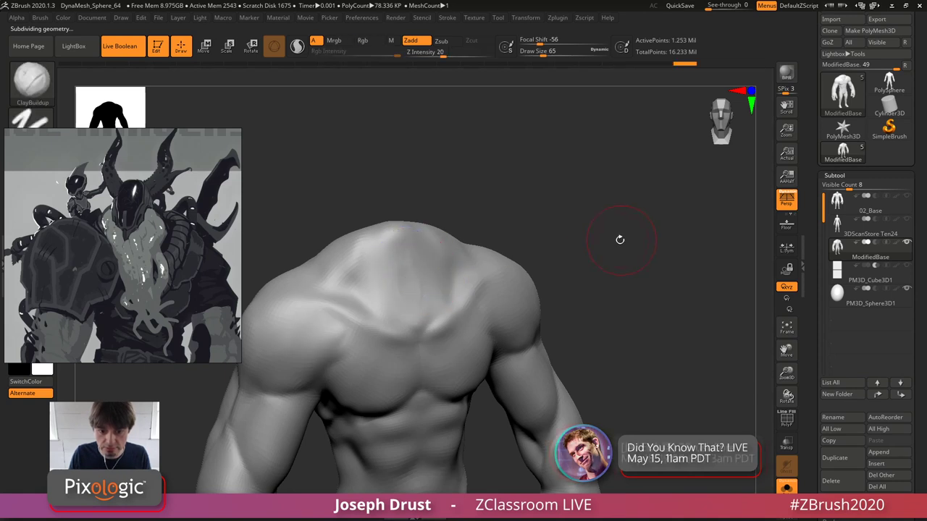
- Turn off solo display and make the egg-shaped head sphere the active subtool
key(f)
click(786, 487)
alt+drag(620, 255, 645, 263)
alt+click(455, 250)
shift+drag(562, 208, 565, 213)
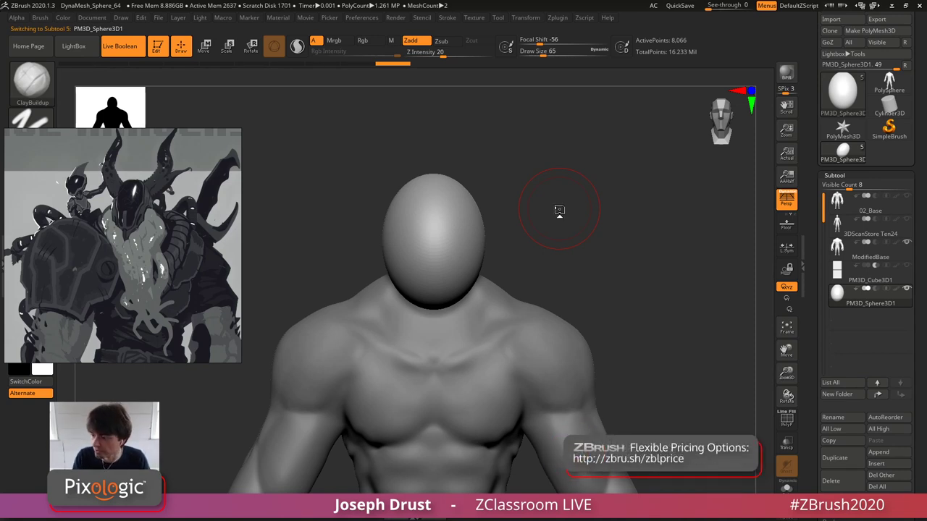
- Examine the head sphere's shape and wireframe from the side and front
drag(691, 276, 814, 207)
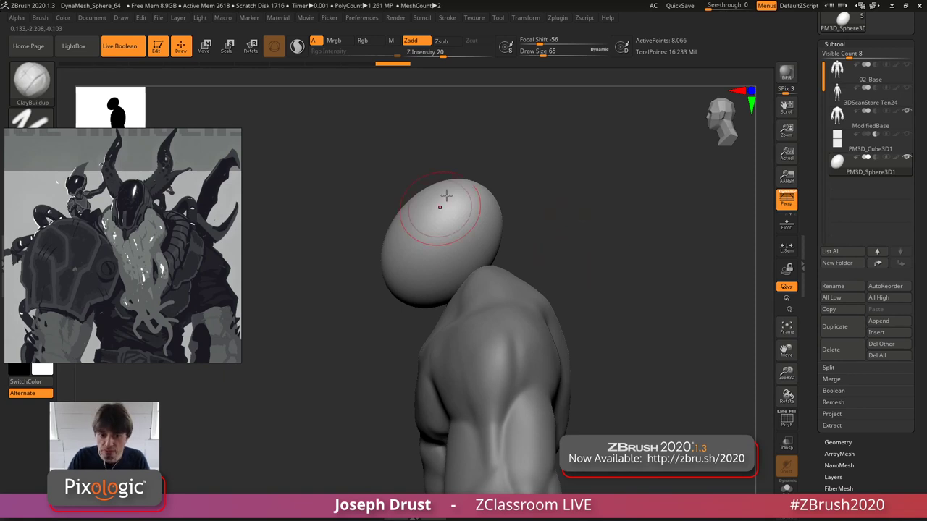
drag(544, 217, 635, 225)
click(787, 420)
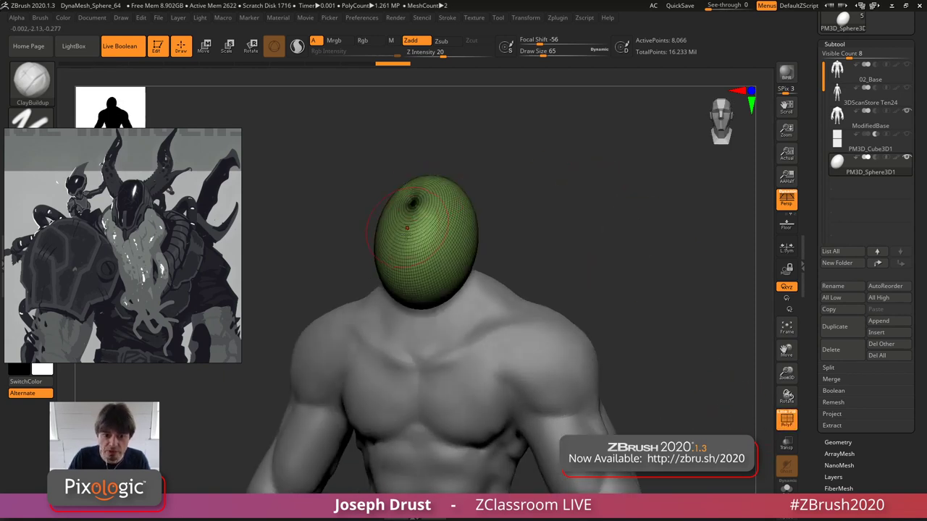
shift+drag(557, 209, 536, 211)
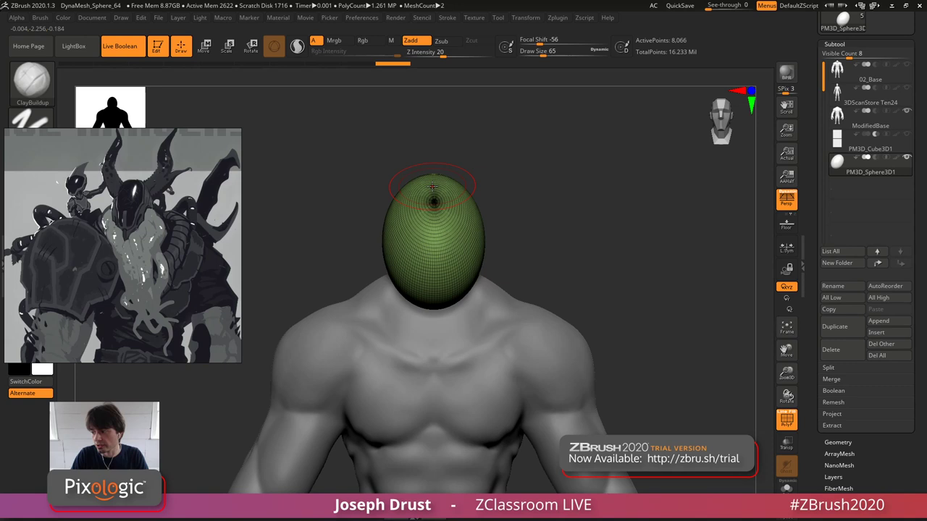
click(786, 420)
- Set the DynaMesh resolution to 64 and turn the head sphere into a DynaMesh
drag(813, 442, 809, 199)
shift+click(834, 323)
click(837, 347)
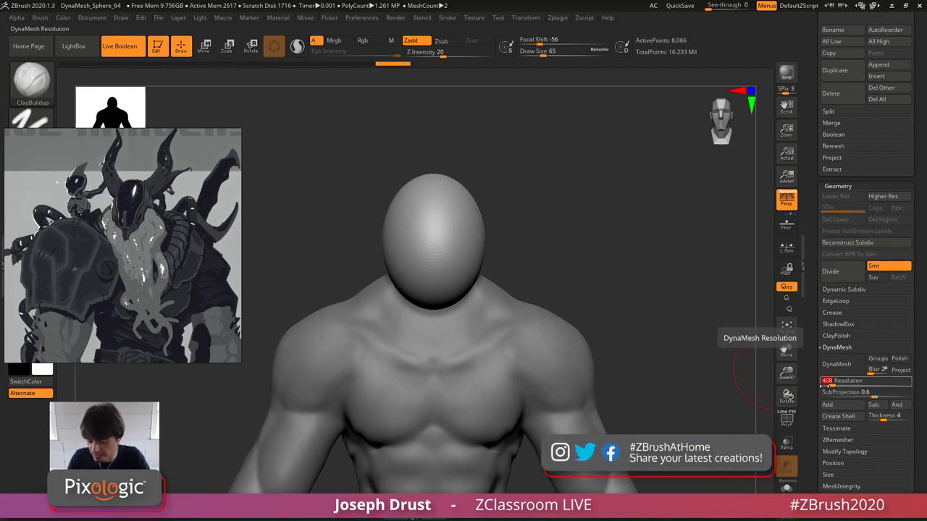
text(64)
key(Return)
click(836, 363)
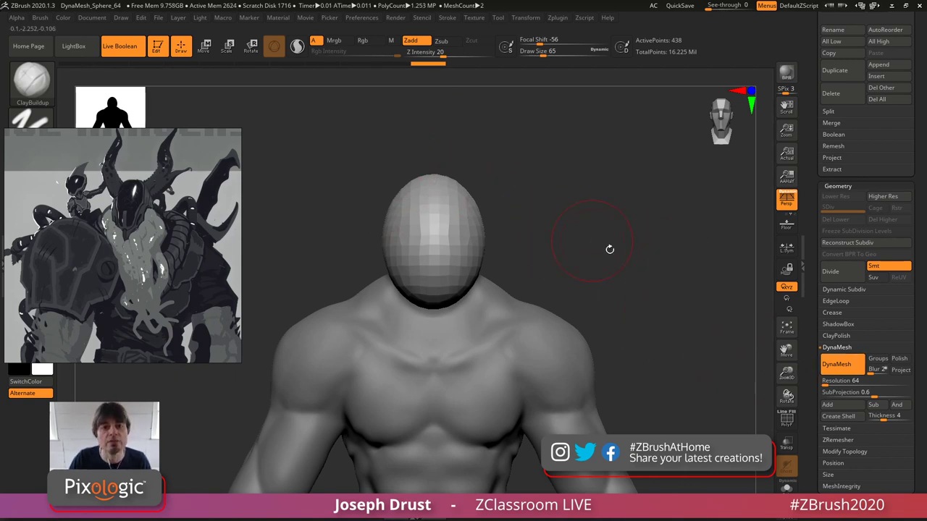
- Set the head's DynaMesh resolution to 128
drag(713, 306, 693, 312)
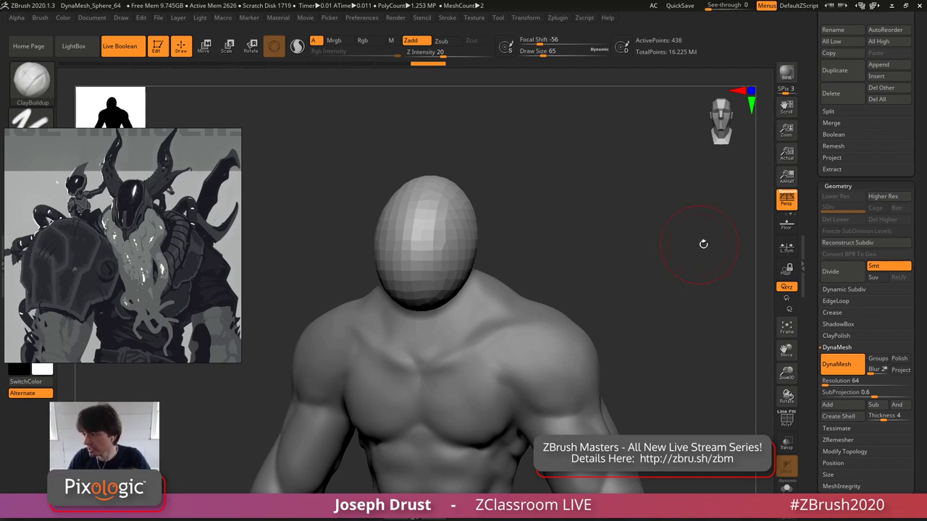
text(12)
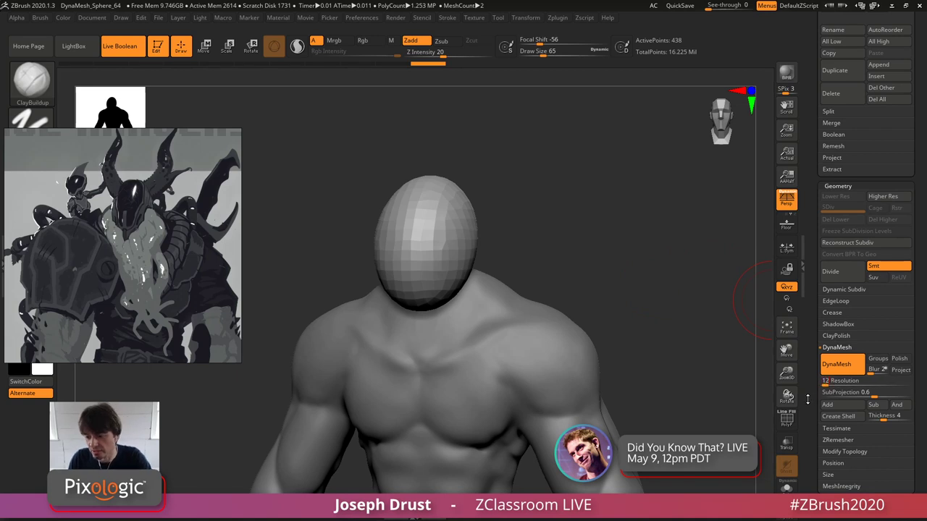
text(8)
mouse_move(581, 194)
ctrl+mouse_down()
mouse_move(636, 285)
mouse_move(666, 275)
ctrl+mouse_up()
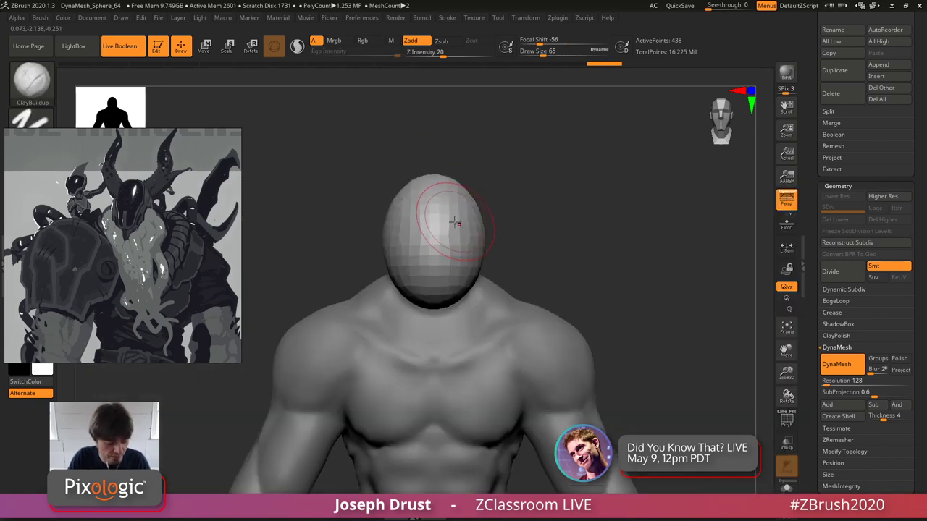
- Switch to the Move brush with a draw size of 83 and remesh the head with DynaMesh
key(b)
key(m)
key(v)
key(space)
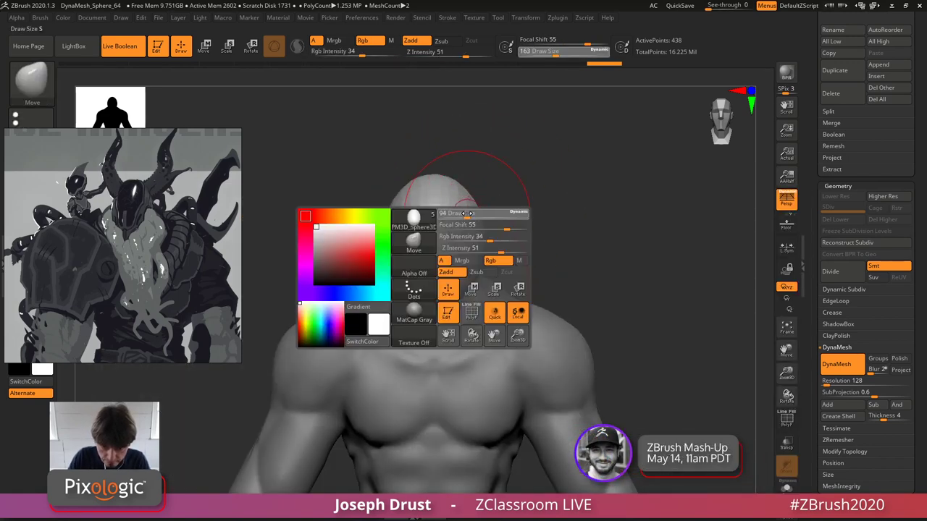
drag(467, 214, 465, 214)
drag(470, 210, 481, 210)
ctrl+drag(583, 173, 580, 248)
- Smooth the surface along the front of the head
right_drag(457, 210, 432, 216)
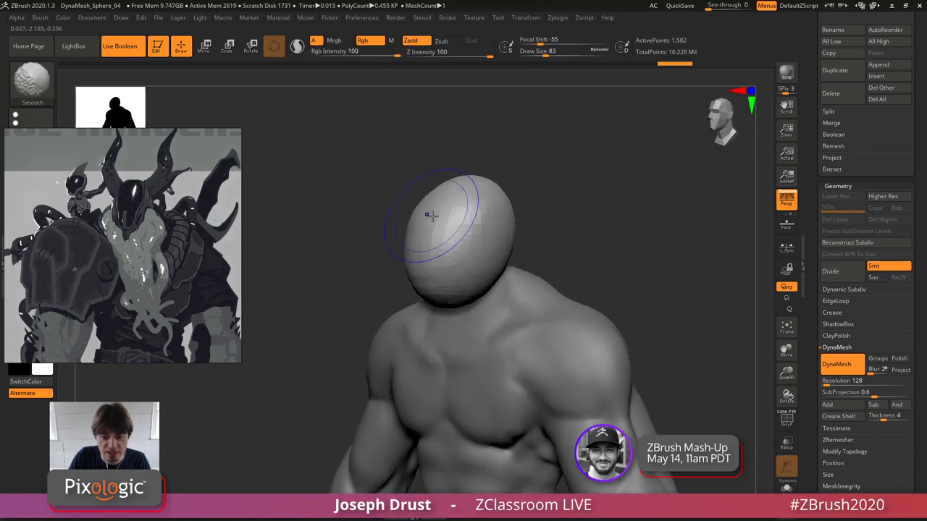
shift+drag(432, 216, 438, 259)
right_drag(550, 188, 478, 196)
shift+click(535, 213)
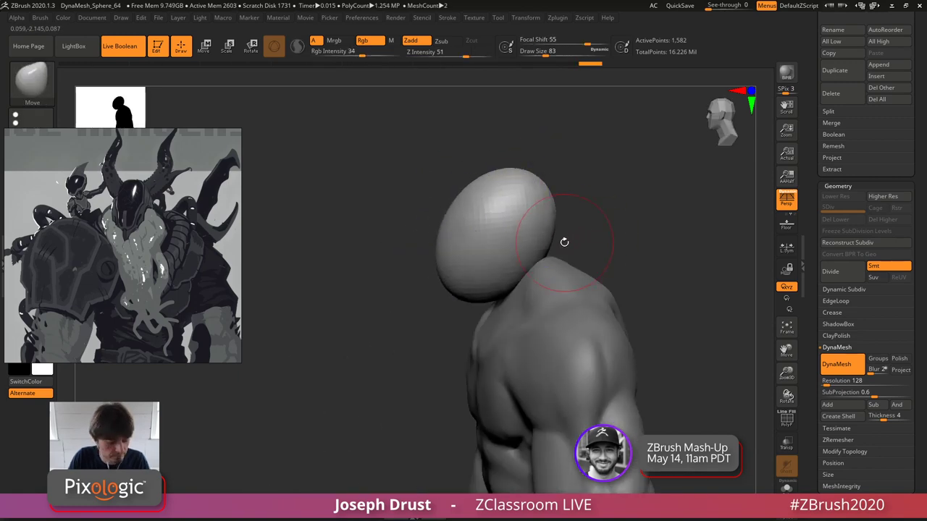
- With the Move brush at draw size 108, reshape the head's profile by pulling the back up and flattening the lower face
key(s)
drag(572, 239, 579, 240)
mouse_move(580, 240)
right_down()
mouse_move(588, 213)
mouse_move(601, 214)
right_up()
mouse_move(543, 230)
mouse_down()
mouse_move(551, 237)
mouse_move(555, 218)
mouse_move(539, 181)
mouse_up()
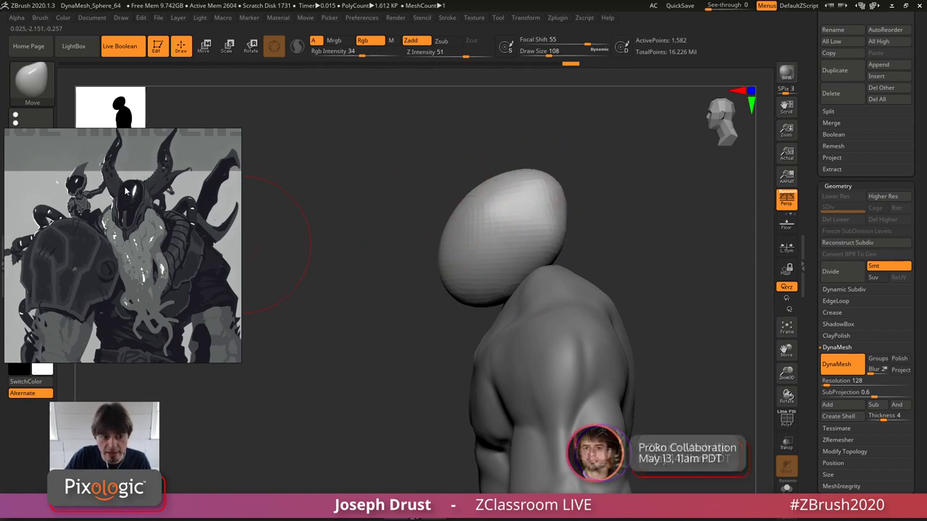
mouse_move(441, 252)
mouse_down()
mouse_move(458, 258)
mouse_move(442, 220)
mouse_move(447, 265)
mouse_up()
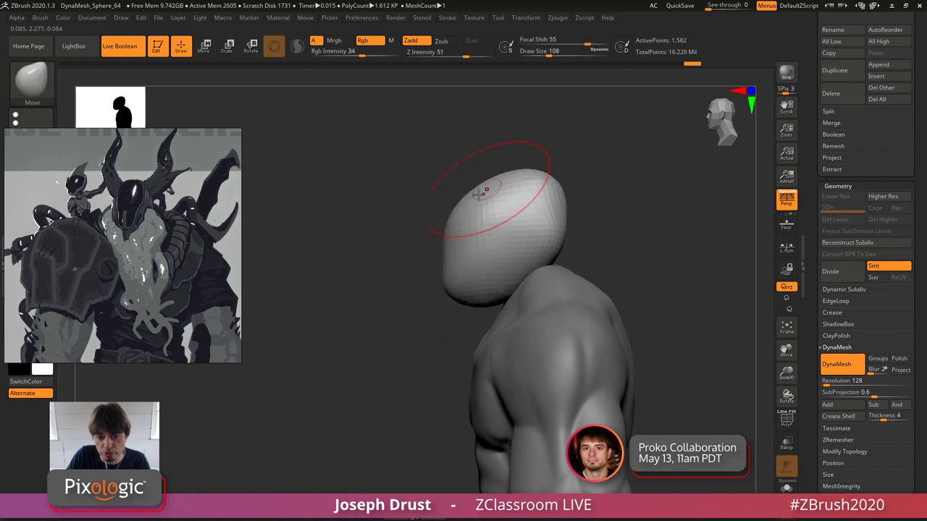
- Set the Move brush's draw size to 74, shape the upper sides of the head from the front and smooth them
mouse_move(593, 221)
shift+mouse_down()
mouse_move(565, 251)
mouse_move(548, 296)
mouse_move(530, 301)
mouse_move(537, 310)
mouse_move(519, 294)
shift+mouse_up()
key(space)
mouse_move(499, 293)
mouse_down()
mouse_move(491, 294)
mouse_move(576, 287)
mouse_move(564, 286)
mouse_up()
key(space)
drag(562, 199, 574, 182)
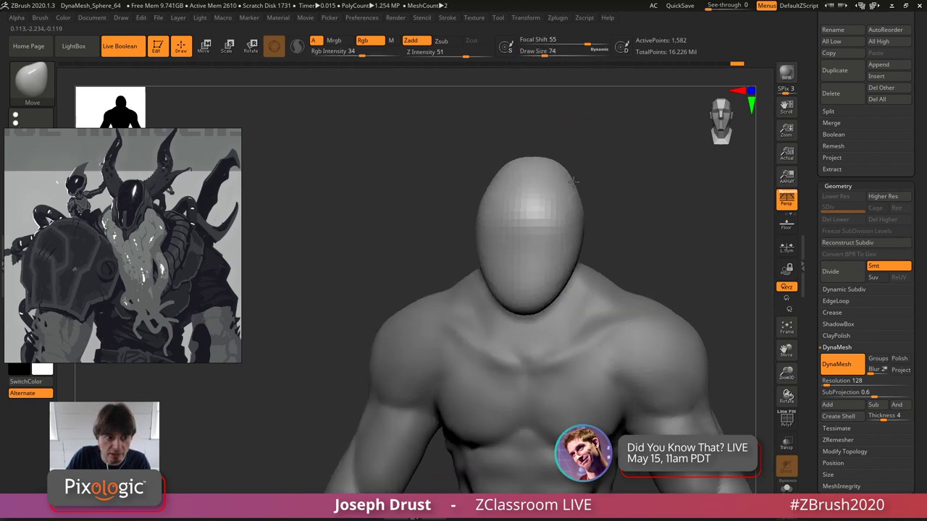
mouse_move(574, 182)
right_down()
mouse_move(555, 183)
mouse_move(596, 153)
mouse_move(584, 153)
right_up()
mouse_move(583, 153)
shift+mouse_down()
mouse_move(608, 148)
mouse_move(629, 197)
mouse_move(606, 161)
shift+mouse_up()
drag(662, 153, 758, 151)
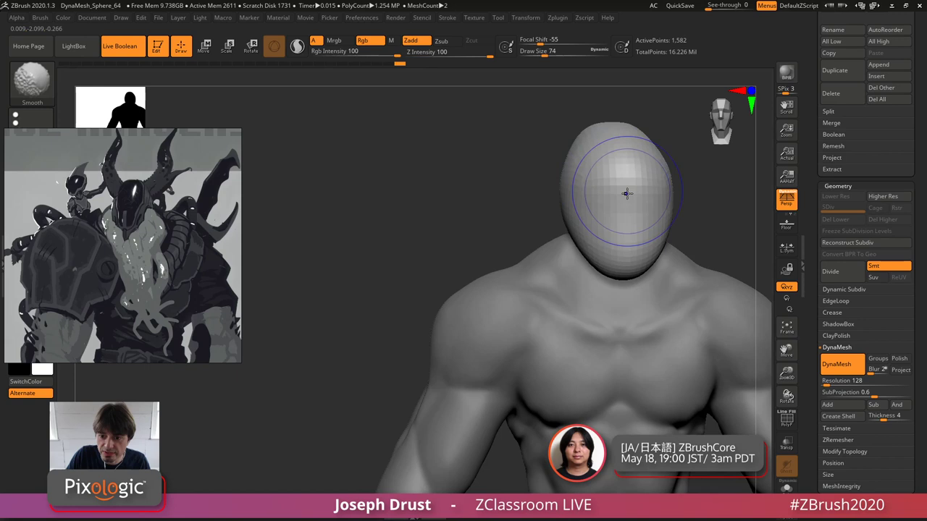
- Smooth the middle of the head's face
shift+drag(627, 193, 625, 210)
mouse_move(728, 196)
alt+mouse_down()
mouse_move(629, 236)
mouse_move(637, 245)
alt+mouse_up()
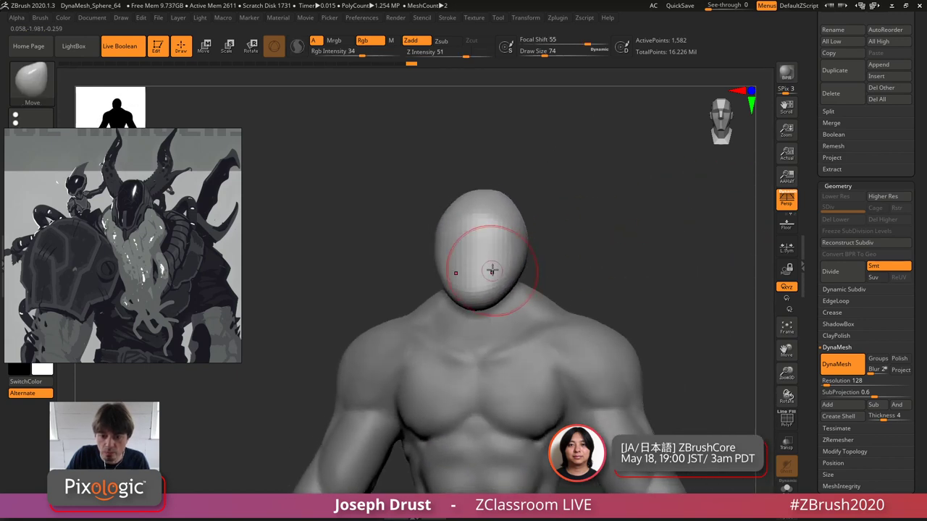
drag(579, 268, 598, 165)
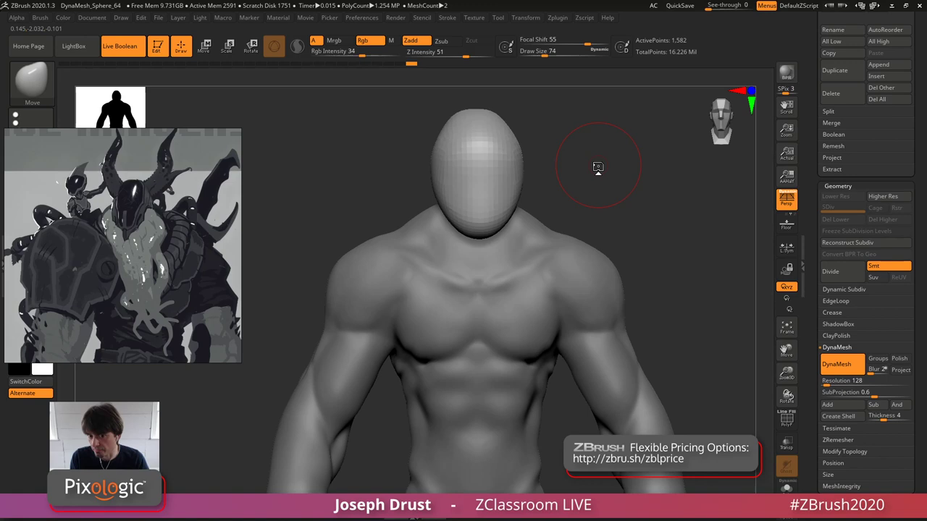
- Switch to the ClayBuildup brush, set the draw size to 5 and turn on Sculptris Pro mode
key(b)
key(c)
key(b)
key(space)
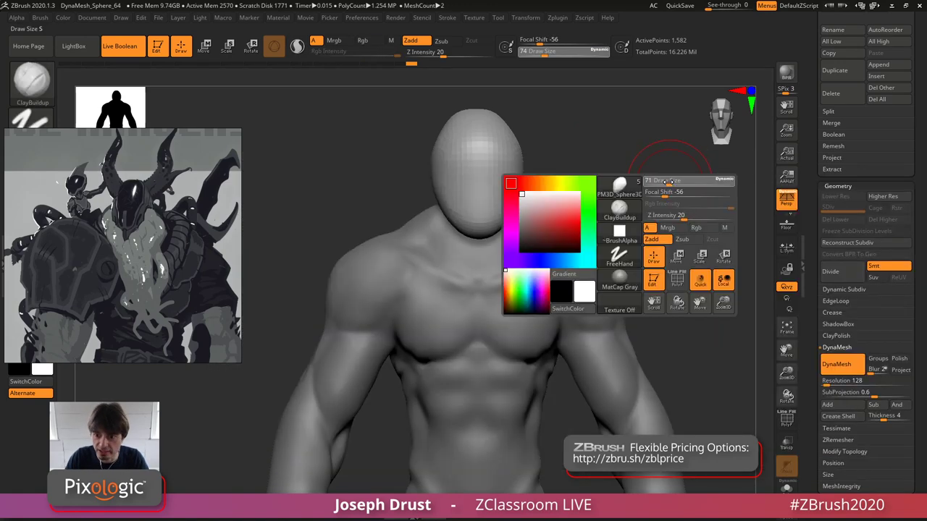
drag(668, 181, 615, 174)
click(297, 46)
key(space)
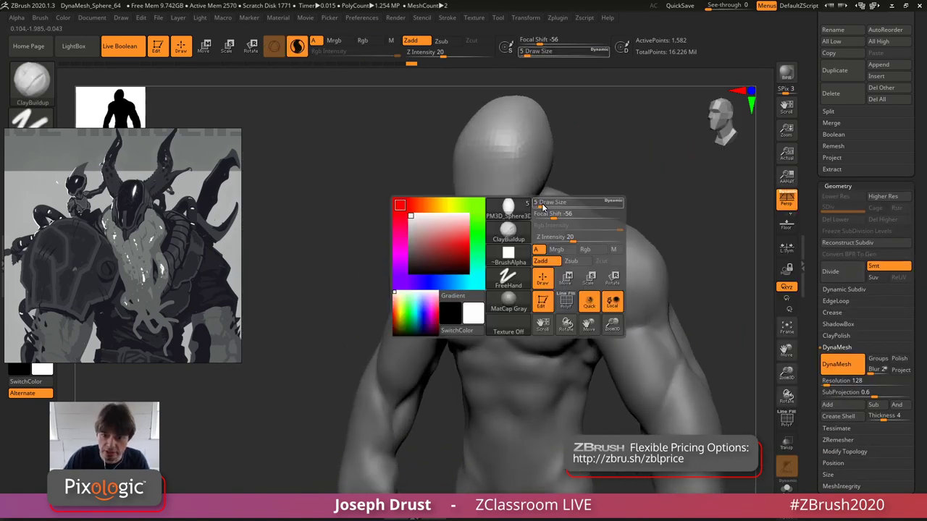
- Sculpt raised ridges along both sides of the face and, at draw size 13, a central ridge down the lower face
drag(489, 225, 537, 156)
mouse_move(615, 156)
mouse_down()
mouse_move(547, 149)
mouse_move(583, 106)
mouse_up()
drag(564, 136, 516, 203)
drag(647, 124, 713, 126)
key(space)
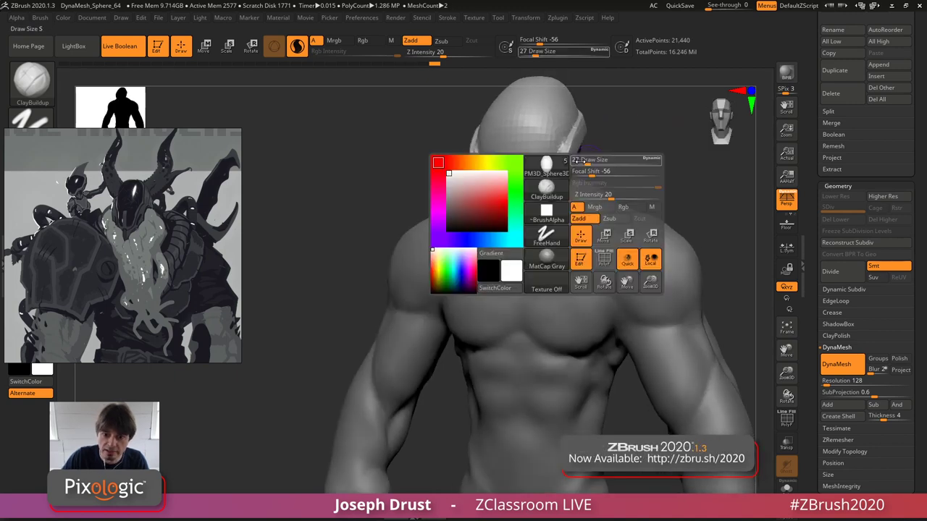
drag(592, 160, 573, 160)
key(space)
mouse_move(516, 180)
mouse_down()
mouse_move(525, 179)
mouse_move(513, 161)
mouse_move(512, 179)
mouse_move(514, 169)
mouse_up()
mouse_move(646, 151)
mouse_down()
mouse_move(629, 152)
mouse_move(612, 205)
mouse_up()
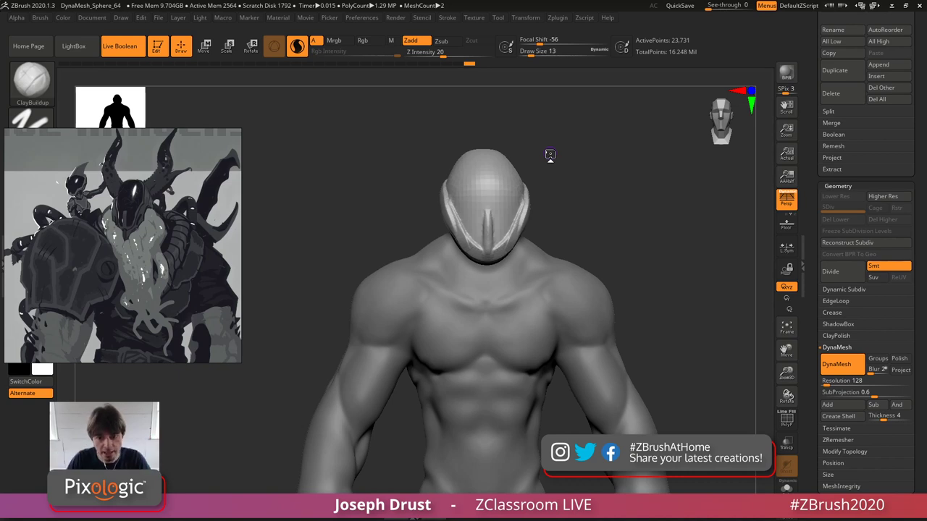
drag(587, 207, 530, 190)
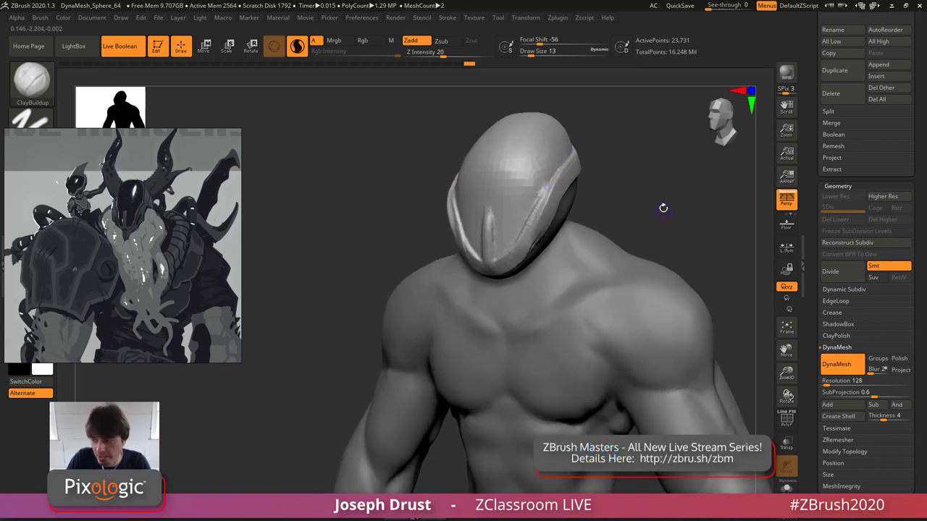
shift+drag(663, 208, 664, 209)
- Undo all the ClayBuildup ridges sculpted on the head
key(ctrl+z)
key(ctrl+z)
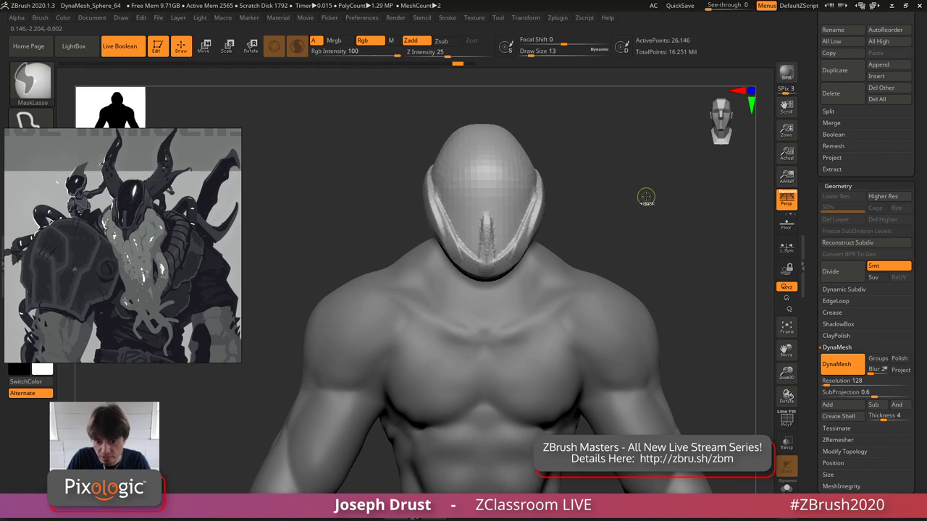
key(ctrl+z)
key(ctrl+z)
key(ctrl+z)
key(ctrl+z)
key(ctrl+z)
key(ctrl+z)
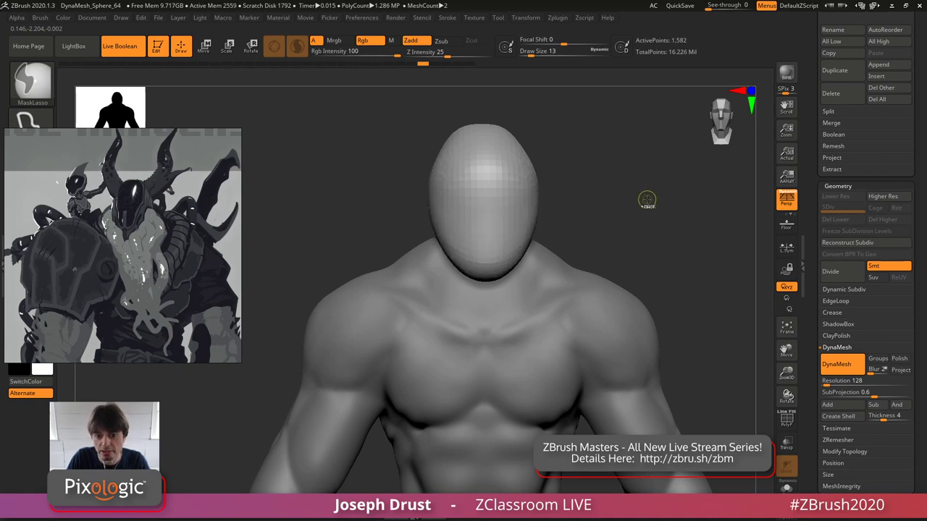
- Duplicate the head subtool
alt+drag(657, 221, 561, 178)
drag(810, 142, 804, 302)
click(834, 385)
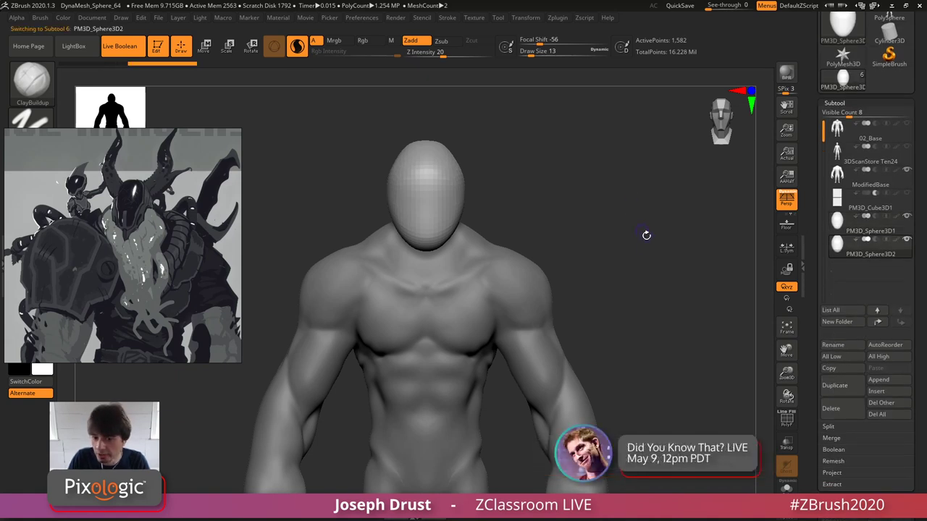
- Scale up the duplicate head and shift it down and back so the original head protrudes at the upper face
key(w)
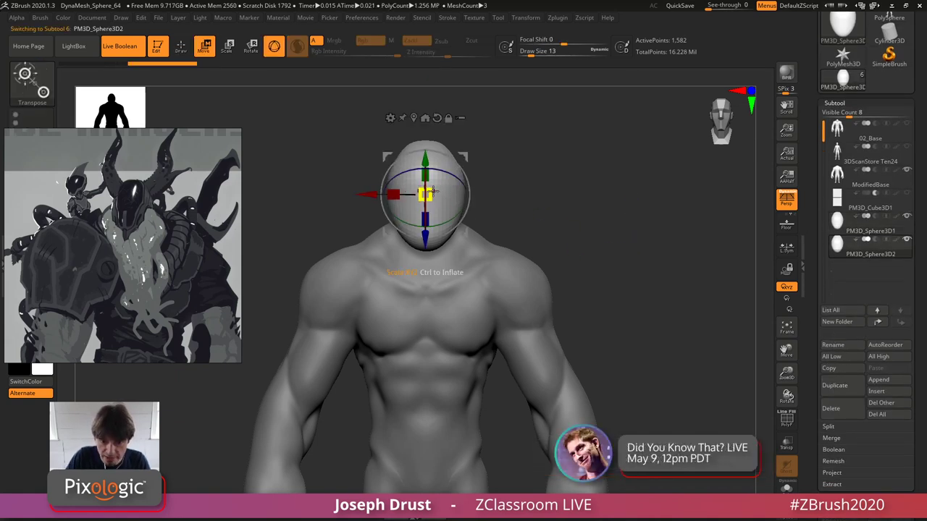
drag(432, 191, 435, 160)
shift+drag(519, 143, 436, 204)
drag(463, 156, 470, 175)
shift+drag(521, 141, 607, 138)
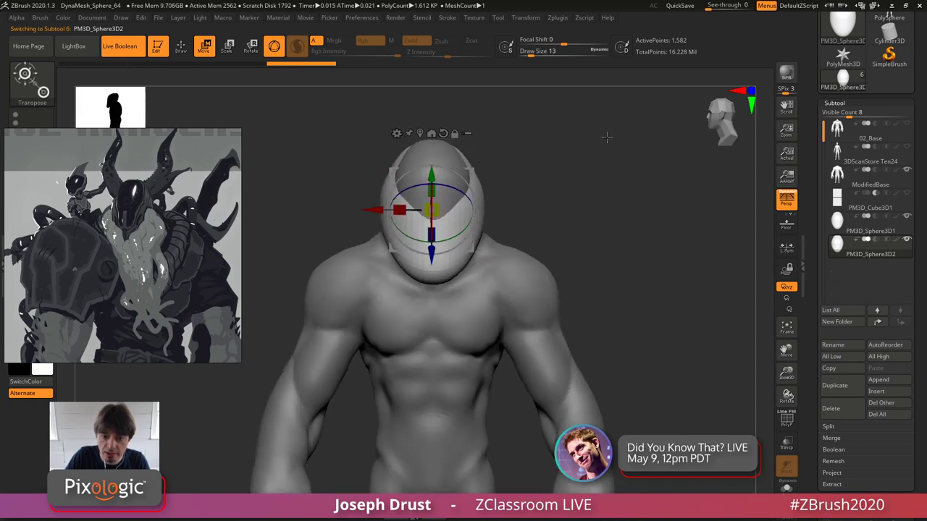
key(q)
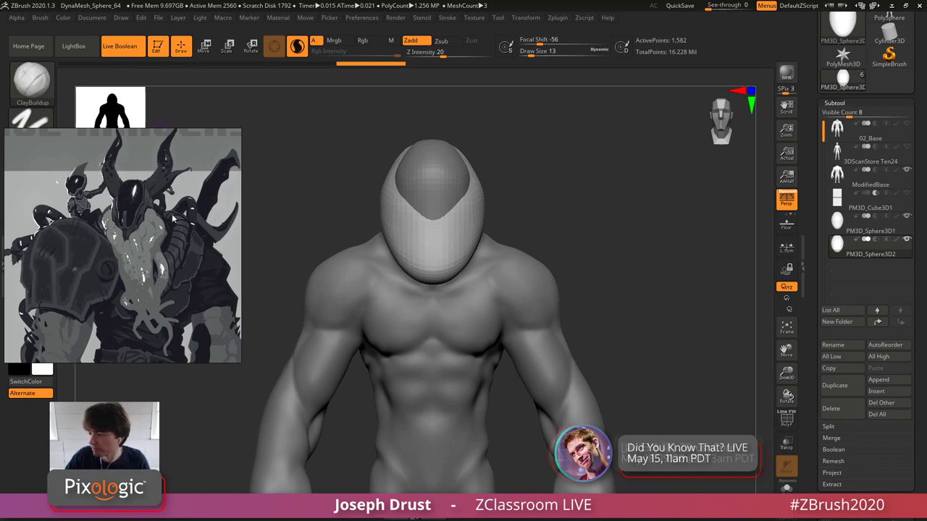
- Examine the character's legs, feet and upper body in the reference image
middle_drag(89, 283, 144, 152)
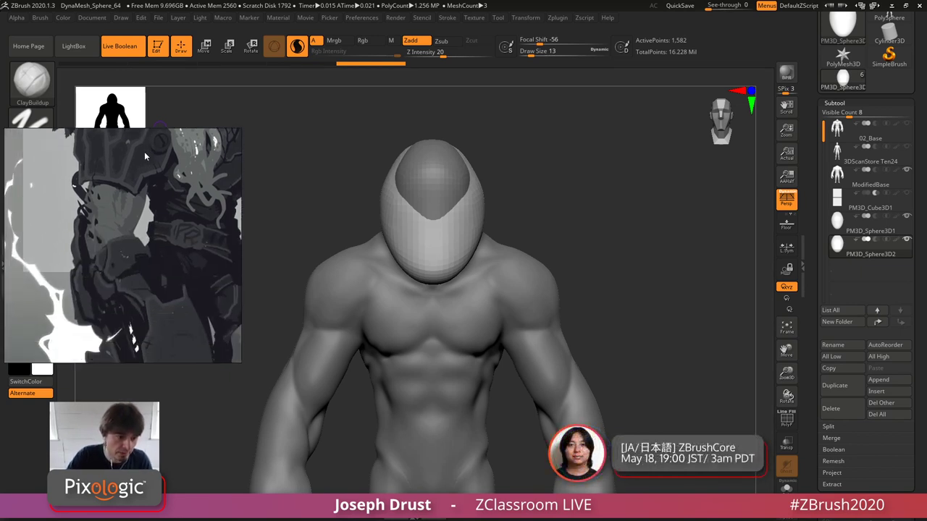
middle_drag(109, 268, 134, 138)
scroll(127, 239, down, 2)
middle_drag(137, 232, 128, 167)
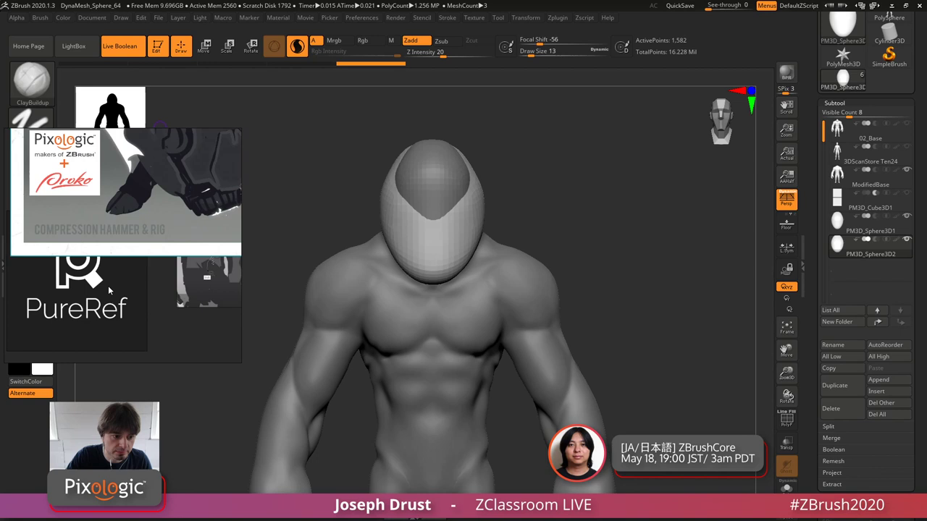
scroll(115, 304, up, 6)
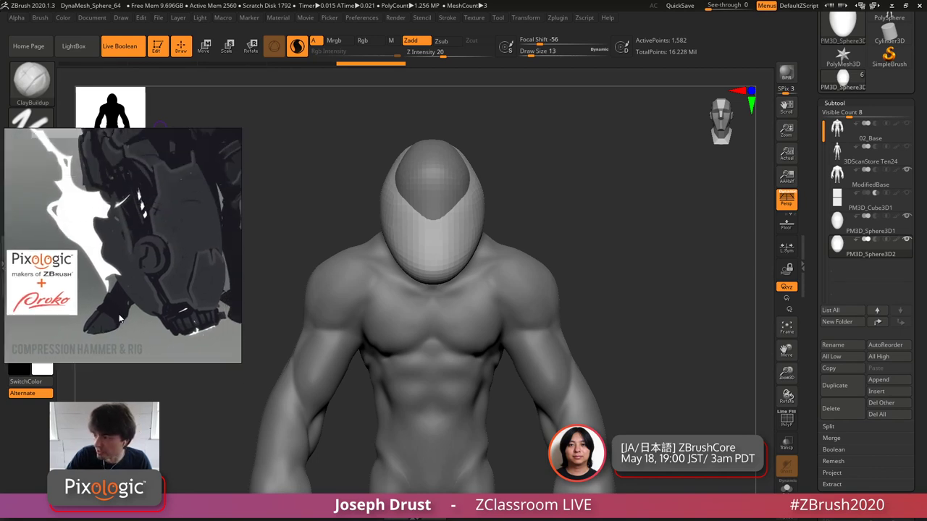
middle_drag(132, 189, 106, 259)
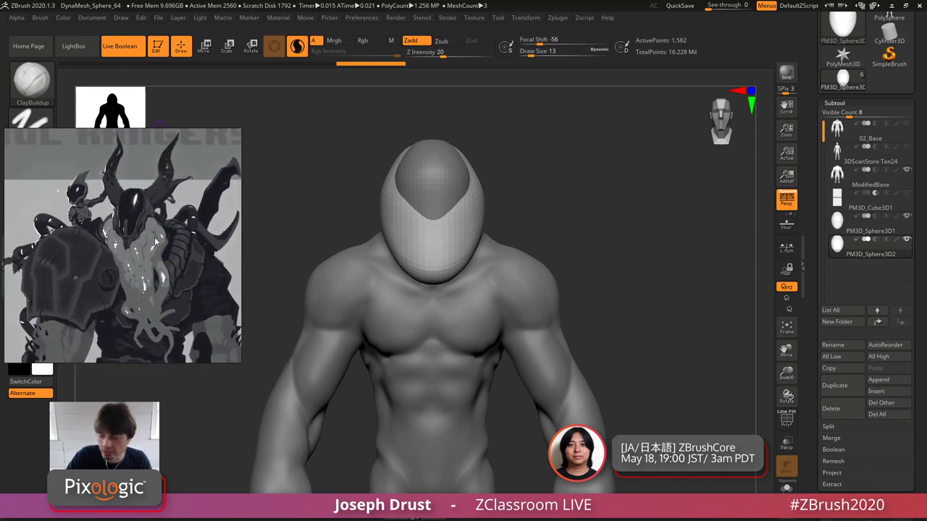
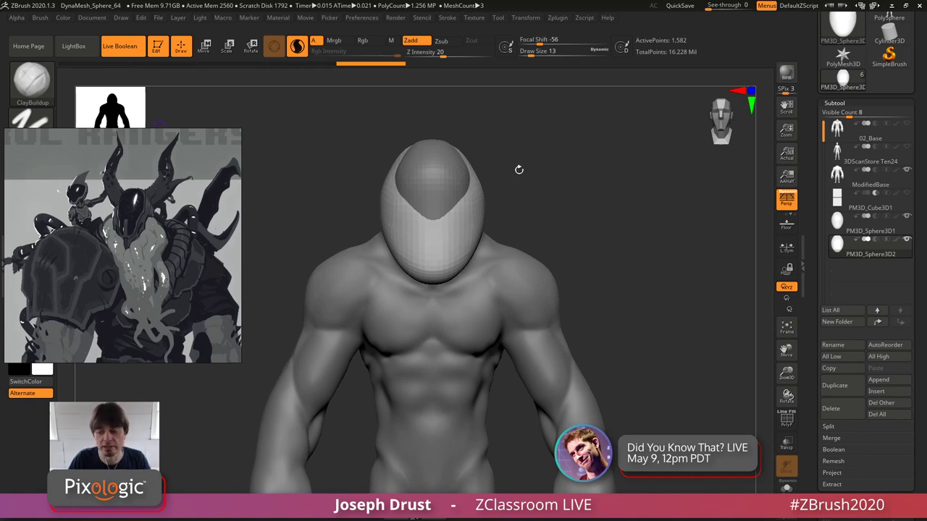
- With the Move brush at draw size 80, reshape the front of the outer head shell into a deeper U-shaped face opening
mouse_move(605, 193)
mouse_down()
mouse_move(621, 190)
mouse_move(602, 182)
mouse_up()
key(b)
key(m)
key(v)
key(space)
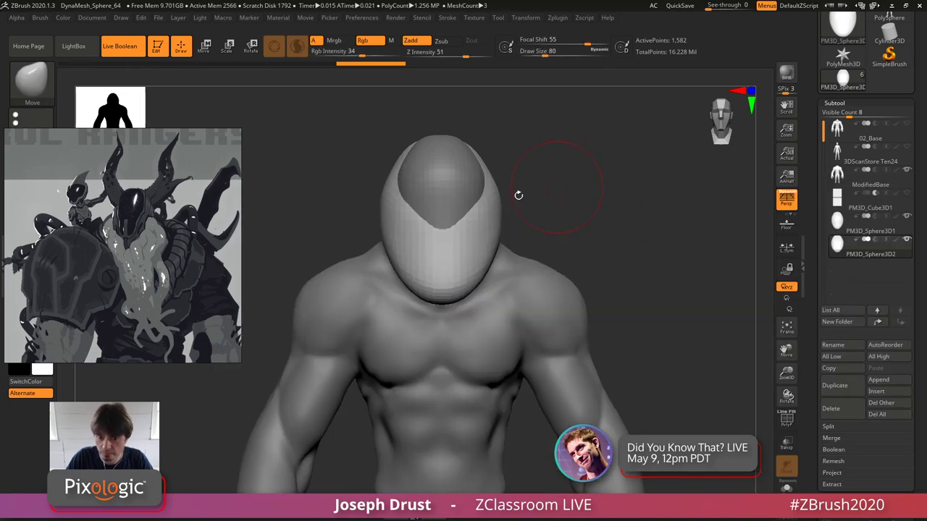
drag(473, 217, 459, 267)
drag(542, 203, 487, 214)
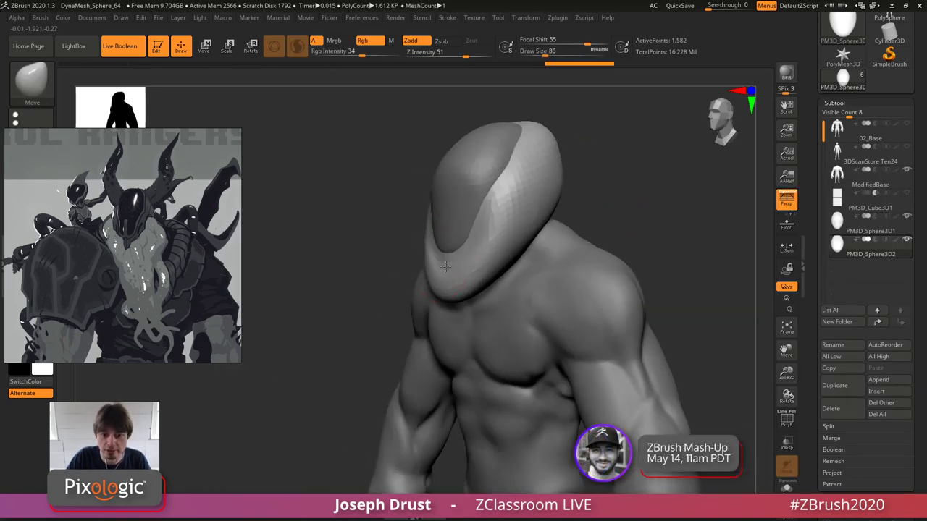
drag(447, 263, 463, 242)
- Smooth and even out the upper side of the outer shell beside the face opening
drag(610, 196, 497, 186)
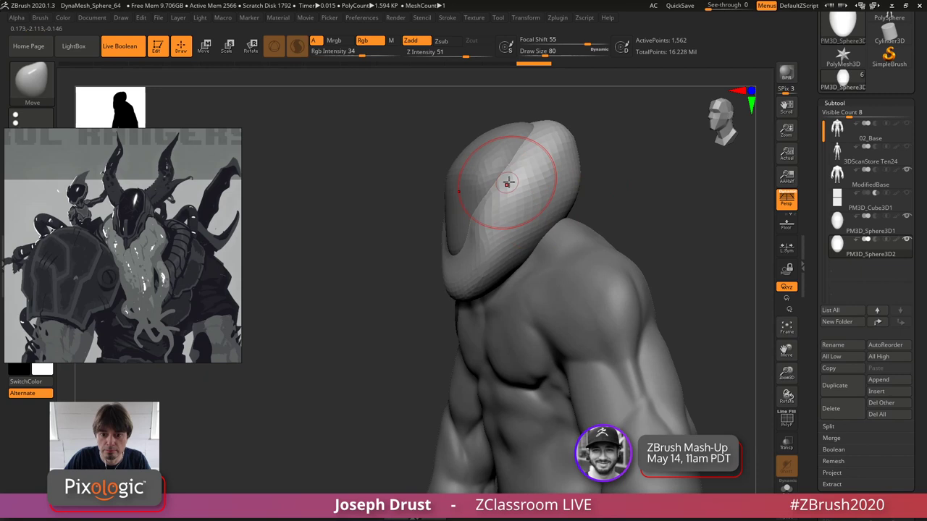
shift+drag(546, 148, 538, 137)
mouse_move(605, 91)
mouse_down()
mouse_move(554, 118)
mouse_move(561, 168)
mouse_up()
drag(602, 137, 548, 201)
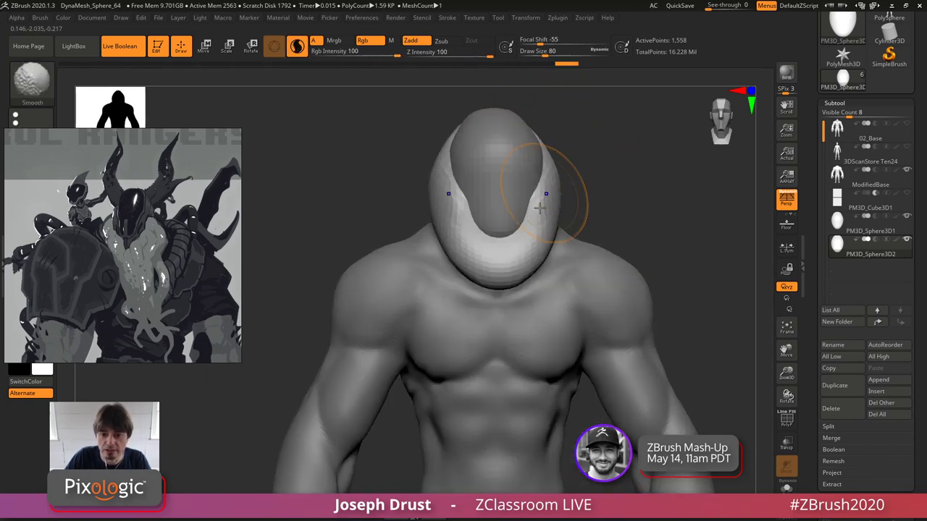
- Pull the bottom of the outer shell down into a narrow, protruding chin
drag(527, 263, 513, 280)
mouse_move(628, 210)
mouse_down()
mouse_move(511, 263)
mouse_move(513, 284)
mouse_move(513, 255)
mouse_move(522, 281)
mouse_up()
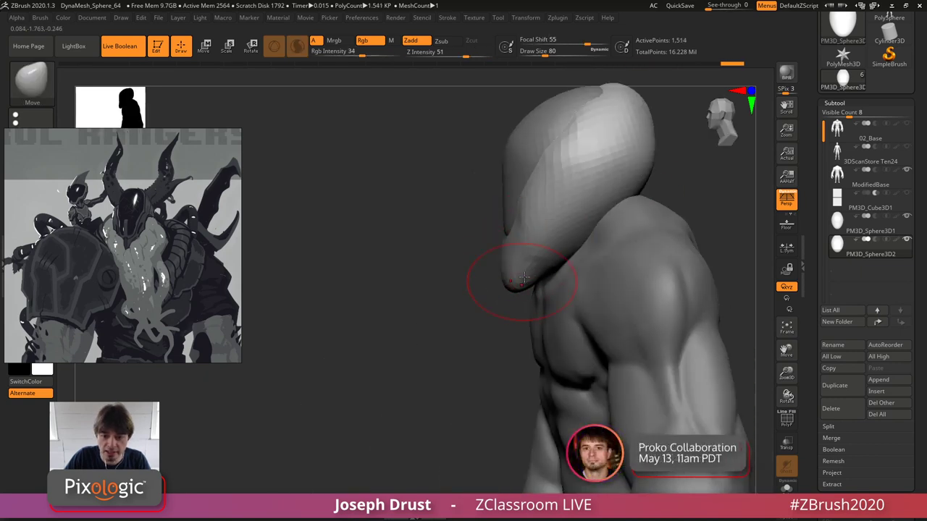
drag(456, 304, 536, 310)
mouse_move(449, 260)
mouse_down()
mouse_move(478, 277)
mouse_move(480, 290)
mouse_move(475, 282)
mouse_up()
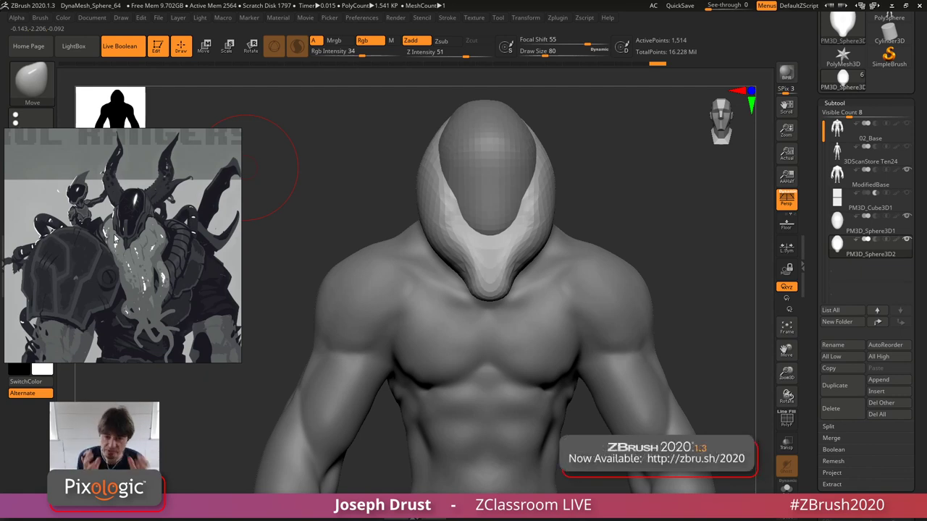
- Switch to ClayBuildup at draw size 35 and carve a hollow into the lower side of the outer shell
drag(628, 203, 557, 188)
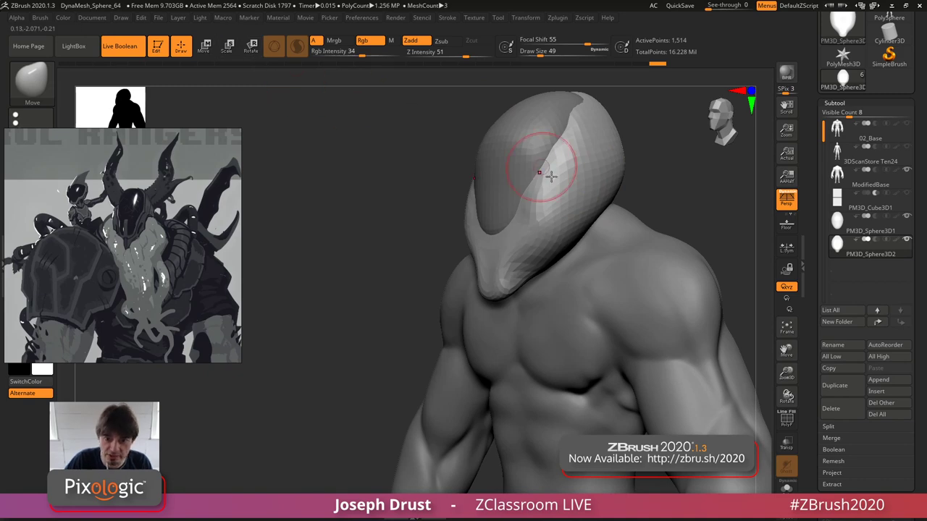
key(b)
key(c)
key(b)
key(space)
mouse_move(567, 210)
mouse_down()
mouse_move(575, 202)
mouse_move(567, 239)
mouse_move(583, 188)
mouse_move(575, 232)
mouse_move(587, 196)
mouse_move(578, 174)
mouse_move(554, 250)
mouse_up()
key(space)
mouse_move(584, 194)
mouse_down()
mouse_move(591, 227)
mouse_move(579, 213)
mouse_up()
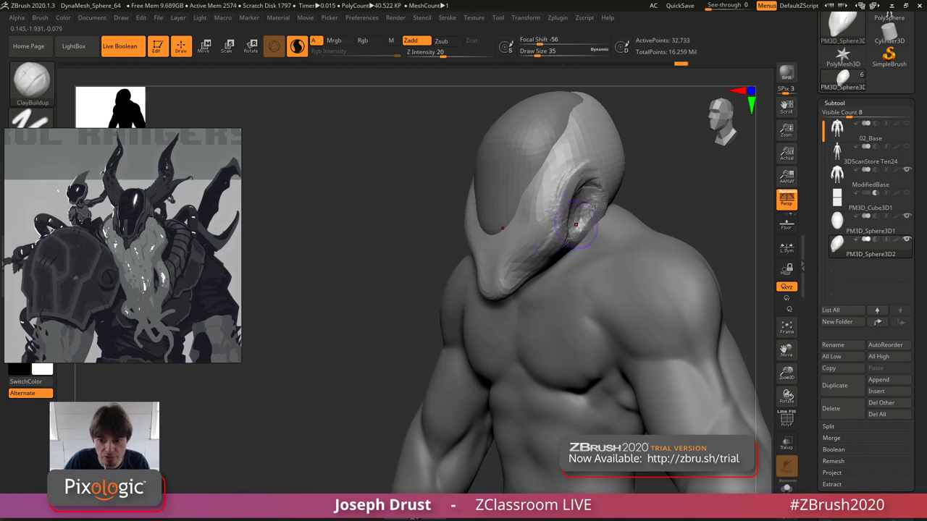
- Widen the side hollow into a rounded recess, build up its rim and smooth its interior
mouse_move(710, 181)
mouse_down()
mouse_move(651, 181)
mouse_move(576, 248)
mouse_up()
drag(601, 196, 595, 225)
mouse_move(680, 181)
mouse_down()
mouse_move(715, 178)
mouse_move(688, 180)
mouse_up()
mouse_move(579, 239)
mouse_down()
mouse_move(606, 191)
mouse_move(571, 242)
mouse_move(565, 203)
mouse_move(581, 209)
mouse_move(567, 239)
mouse_up()
drag(609, 176, 585, 230)
shift+drag(586, 230, 610, 174)
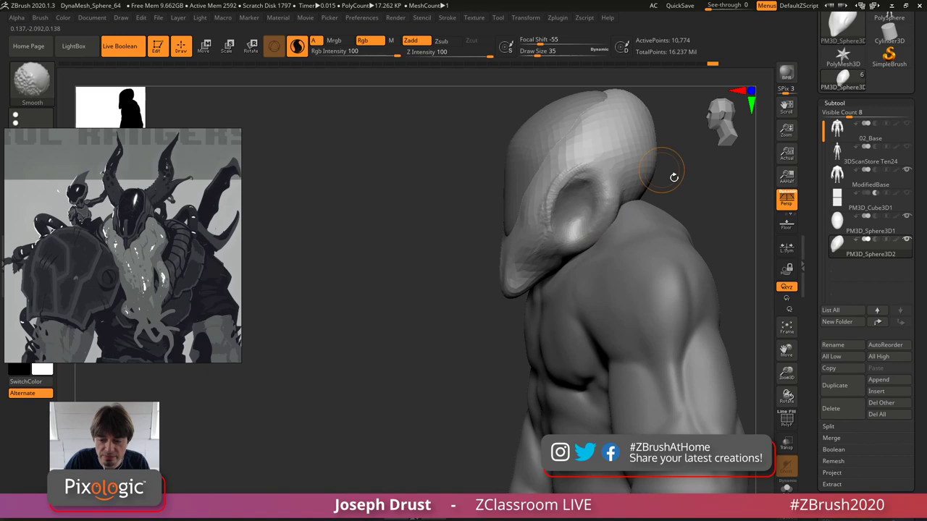
mouse_move(673, 176)
mouse_down()
mouse_move(708, 193)
mouse_move(726, 180)
mouse_move(651, 210)
mouse_move(657, 171)
mouse_up()
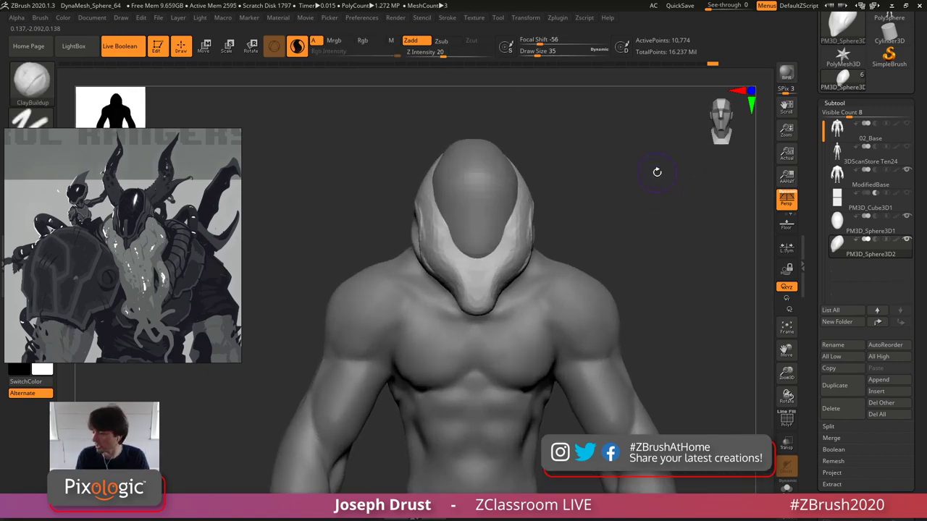
- With the Move brush at draw size 97, pull the rear lower edge of the side recess backward
drag(655, 174, 560, 201)
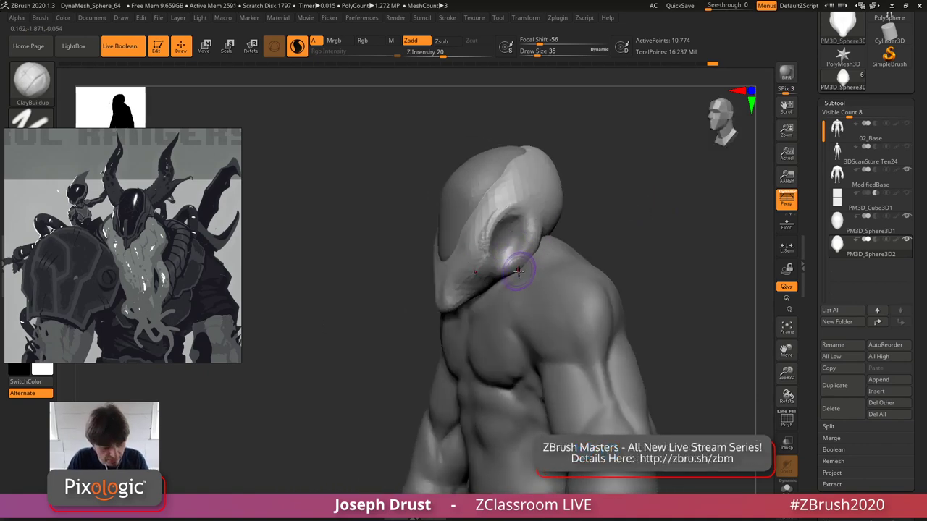
key(b)
key(m)
key(v)
key(space)
drag(533, 253, 548, 253)
drag(523, 258, 538, 261)
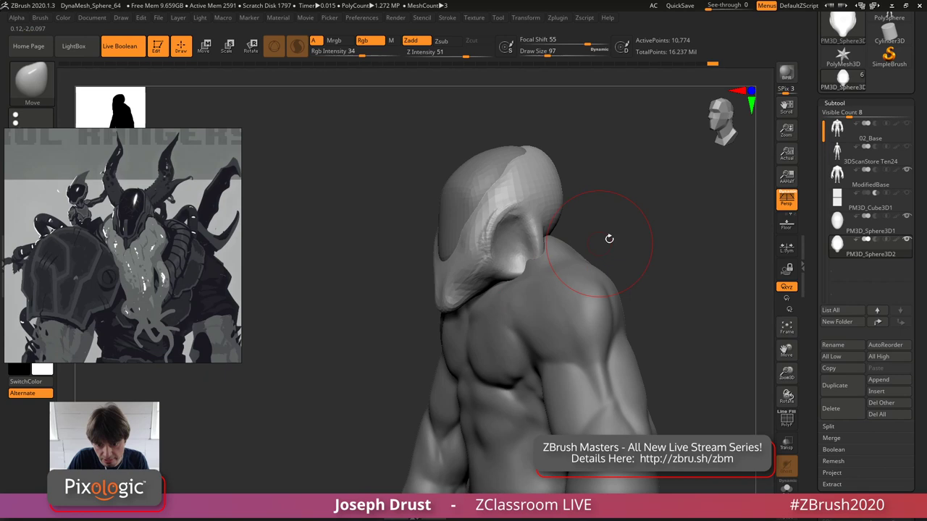
- Reshape the side recess and the jaw of the outer shell around it using the Move brush
drag(609, 238, 591, 215)
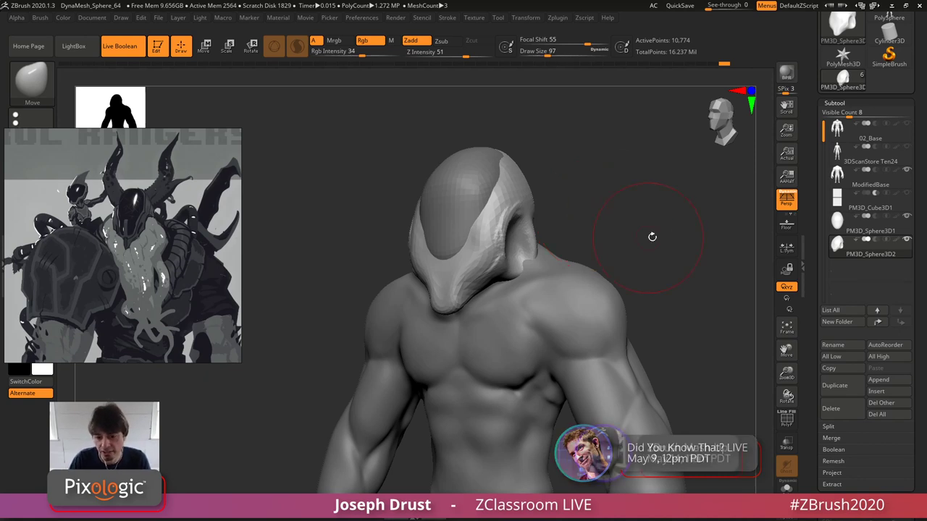
mouse_move(652, 239)
mouse_down()
mouse_move(539, 269)
mouse_move(512, 249)
mouse_move(511, 261)
mouse_move(520, 248)
mouse_up()
drag(608, 207, 521, 239)
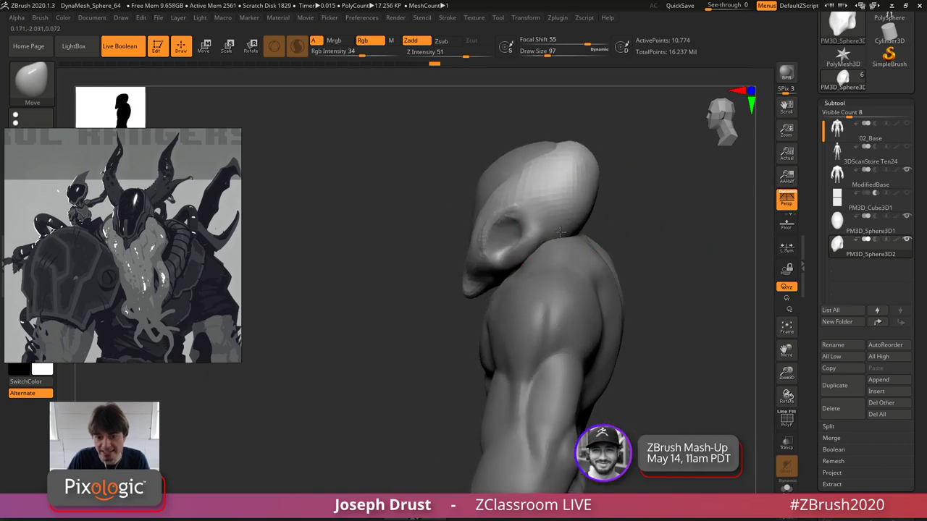
drag(617, 222, 596, 229)
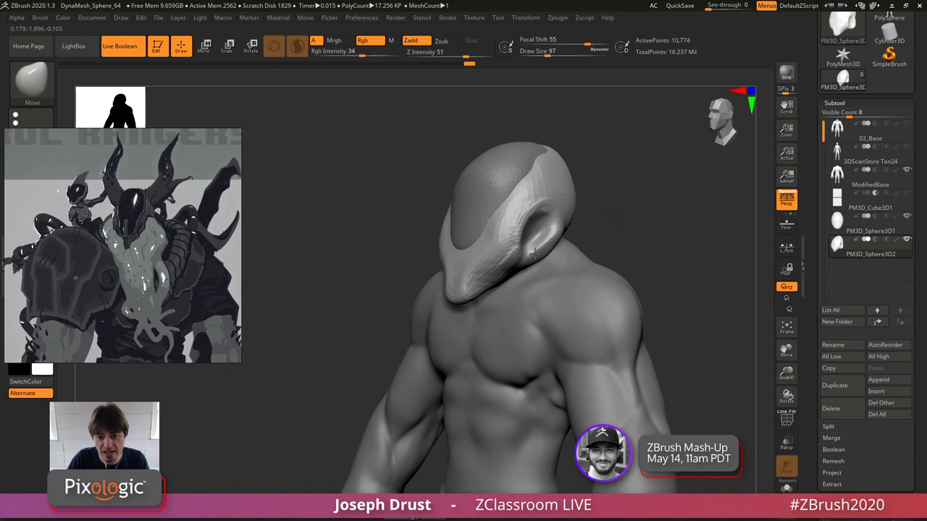
key(space)
mouse_move(544, 244)
mouse_down()
mouse_move(524, 261)
mouse_move(538, 239)
mouse_up()
- With ClayBuildup at draw size 29, build up the cheek and jaw of the outer shell toward the chin
key(b)
key(c)
key(b)
key(bracketleft)
key(bracketleft)
mouse_move(595, 209)
ctrl+mouse_down()
mouse_move(602, 215)
mouse_move(588, 217)
ctrl+mouse_up()
key(bracketleft)
key(space)
drag(487, 278, 494, 278)
drag(511, 273, 459, 293)
mouse_move(515, 227)
mouse_down()
mouse_move(508, 271)
mouse_move(475, 284)
mouse_up()
- Build up the front of the chin and, at draw size 17, outline the lower rim of the face opening
ctrl+drag(608, 204, 620, 215)
drag(620, 196, 706, 182)
drag(415, 276, 434, 295)
mouse_move(404, 253)
mouse_down()
mouse_move(437, 293)
mouse_move(441, 265)
mouse_move(451, 269)
mouse_up()
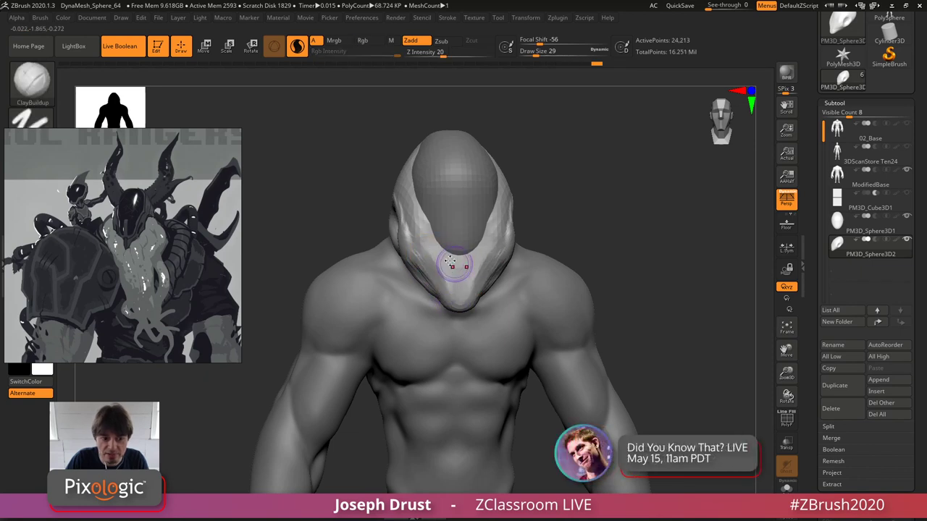
key(bracketleft)
mouse_move(422, 216)
mouse_down()
mouse_move(439, 254)
mouse_move(492, 223)
mouse_up()
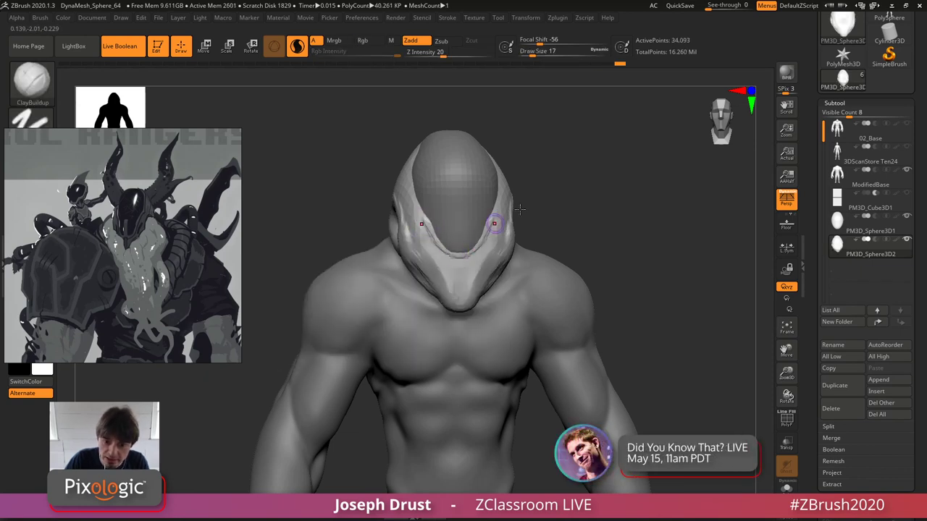
- With ClayBuildup at draw size 22, build up the outer shell beside the face opening, above the cheek
right_drag(495, 223, 452, 249)
drag(489, 198, 498, 191)
drag(620, 147, 579, 150)
key(space)
drag(489, 203, 496, 202)
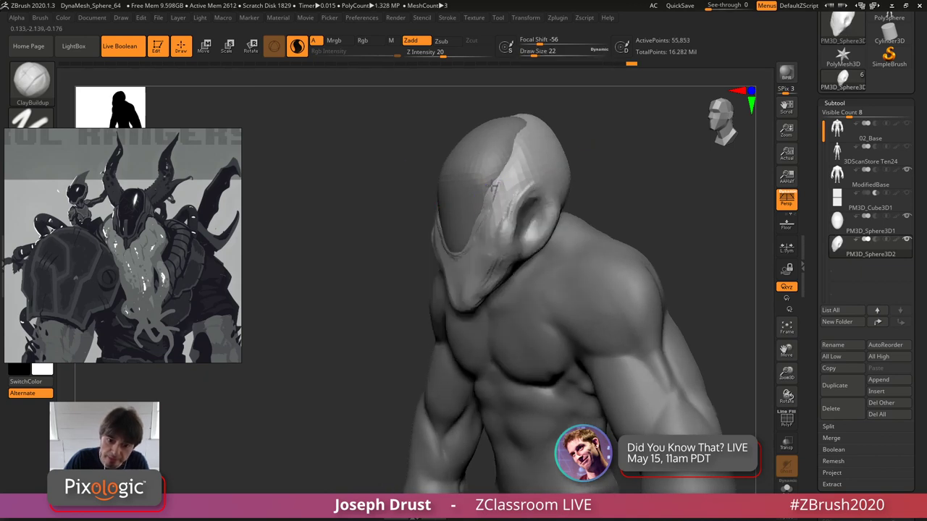
drag(470, 237, 480, 223)
- At draw size 25, extend the raised rim of the face opening up past the temple toward the crown
mouse_move(652, 136)
mouse_down()
mouse_move(624, 143)
mouse_move(582, 190)
mouse_move(523, 192)
mouse_up()
key(space)
drag(396, 212, 403, 212)
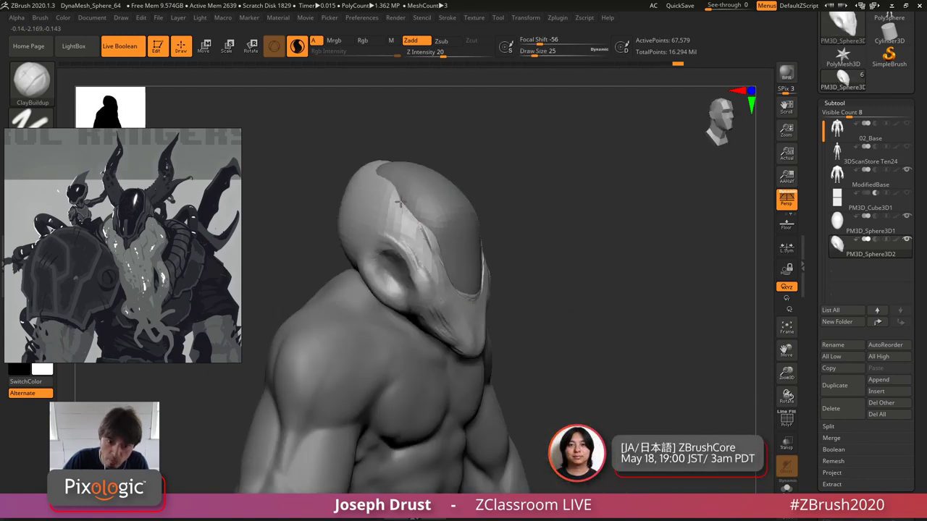
drag(410, 130, 456, 171)
drag(387, 147, 388, 190)
alt+drag(539, 81, 501, 161)
right_drag(501, 160, 443, 187)
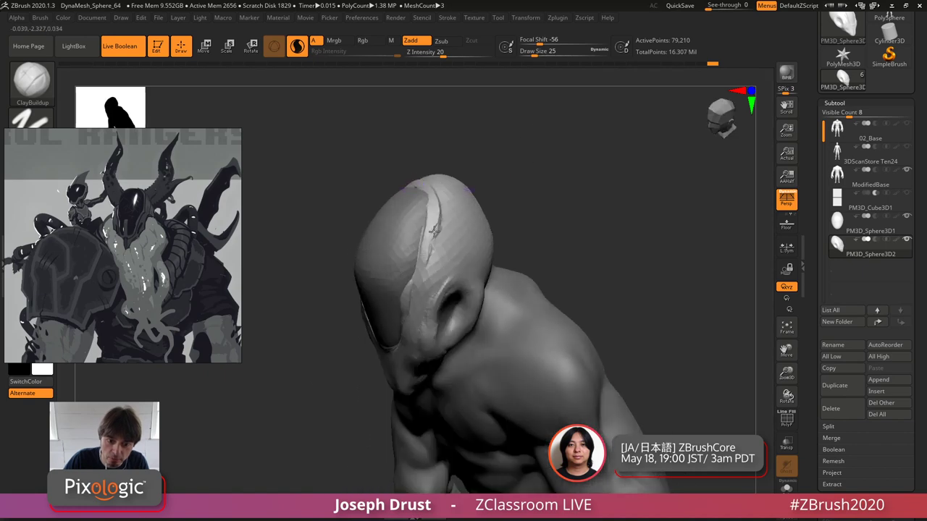
drag(419, 263, 415, 279)
- At draw size 14, outline the edge of the face opening along its side and lower rim
mouse_move(456, 141)
mouse_down()
mouse_move(478, 131)
mouse_move(473, 153)
mouse_move(502, 126)
mouse_up()
key(space)
right_drag(503, 127, 510, 163)
ctrl+right_drag(509, 163, 505, 180)
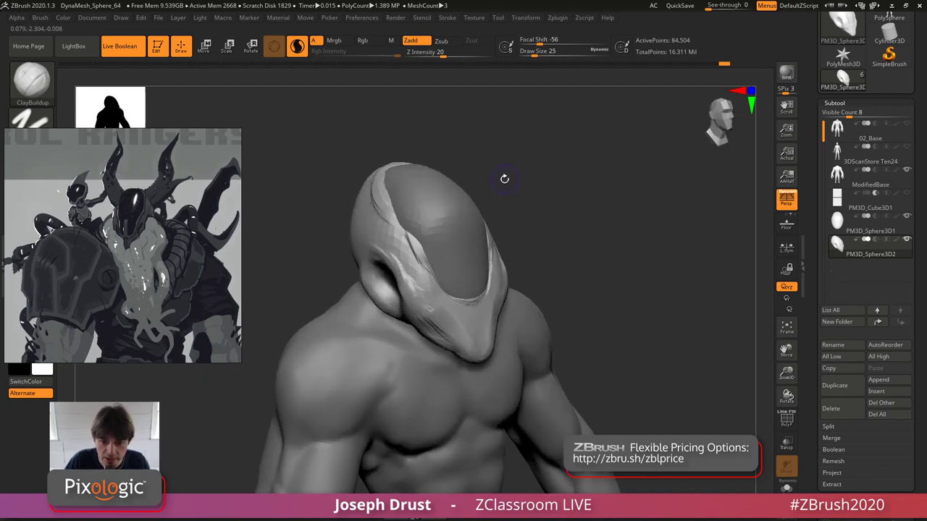
key(space)
mouse_move(394, 225)
mouse_down()
mouse_move(430, 275)
mouse_move(461, 270)
mouse_up()
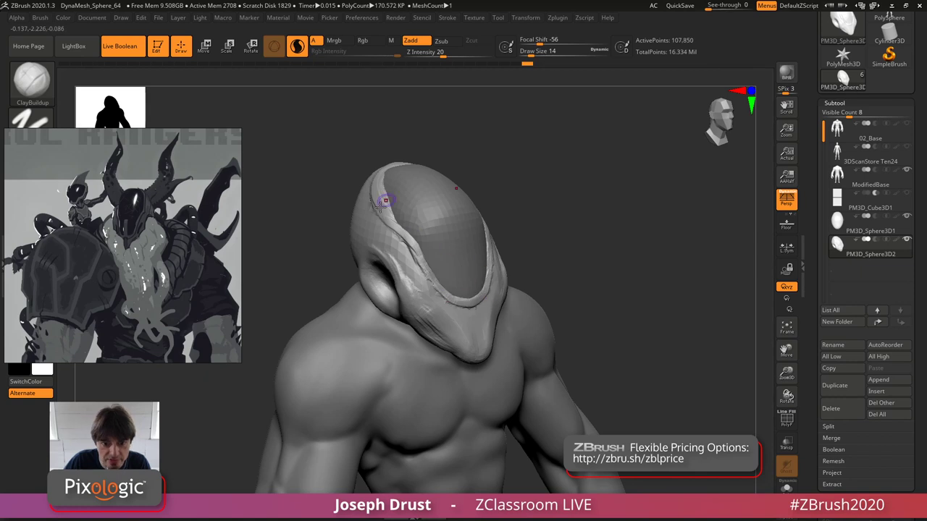
- Carry the raised rim of the face opening over the top of the outer shell with ClayBuildup
right_drag(389, 181, 473, 169)
key(space)
drag(436, 196, 441, 195)
drag(372, 143, 362, 195)
mouse_move(445, 138)
alt+right_down()
mouse_move(473, 174)
mouse_move(507, 165)
alt+right_up()
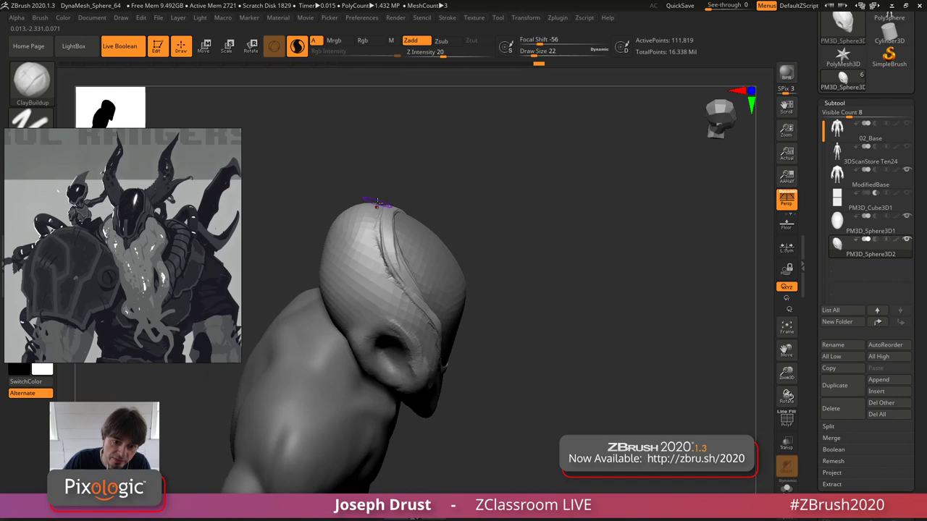
key(space)
drag(375, 204, 382, 204)
mouse_move(366, 194)
alt+right_down()
mouse_move(365, 213)
mouse_move(424, 150)
mouse_move(405, 163)
alt+right_up()
mouse_move(400, 179)
mouse_down()
mouse_move(409, 174)
mouse_move(424, 199)
mouse_move(435, 180)
mouse_move(384, 205)
mouse_move(424, 187)
mouse_up()
- At draw size 29, build up the crown of the outer shell behind the raised rim
right_drag(526, 166, 466, 204)
key(space)
drag(505, 145, 499, 145)
right_drag(499, 145, 463, 156)
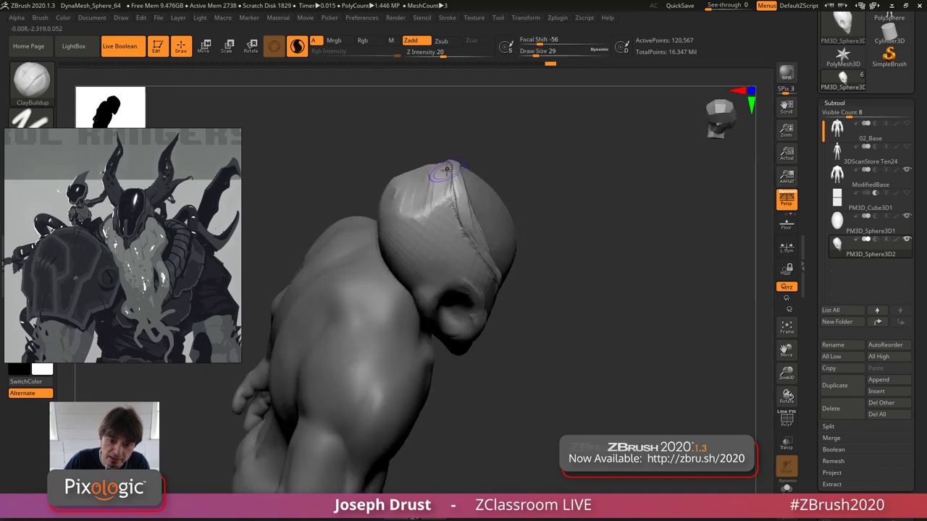
drag(454, 182, 449, 162)
right_drag(515, 170, 457, 181)
drag(453, 201, 517, 280)
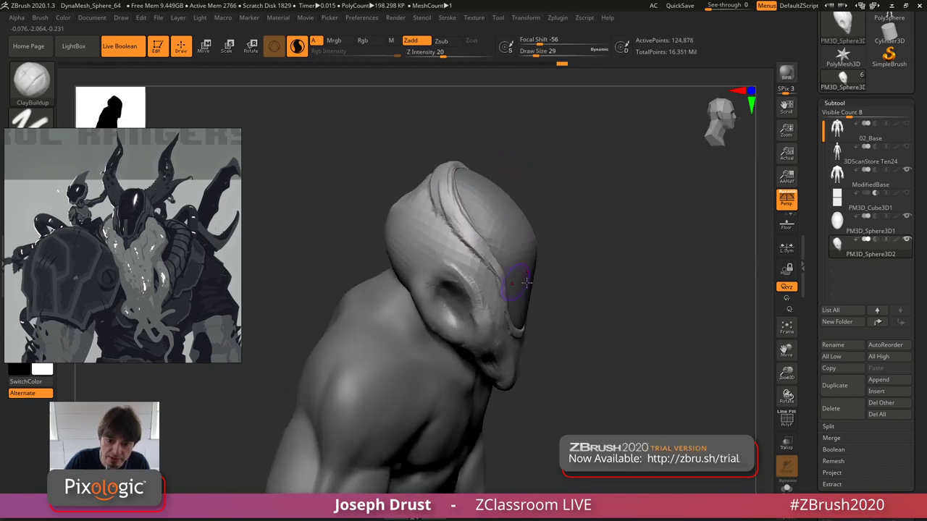
- At draw size 17, reinforce the rim of the face opening from the chin up along the cheek
mouse_move(655, 216)
right_down()
mouse_move(613, 209)
mouse_move(633, 207)
mouse_move(550, 218)
right_up()
key(space)
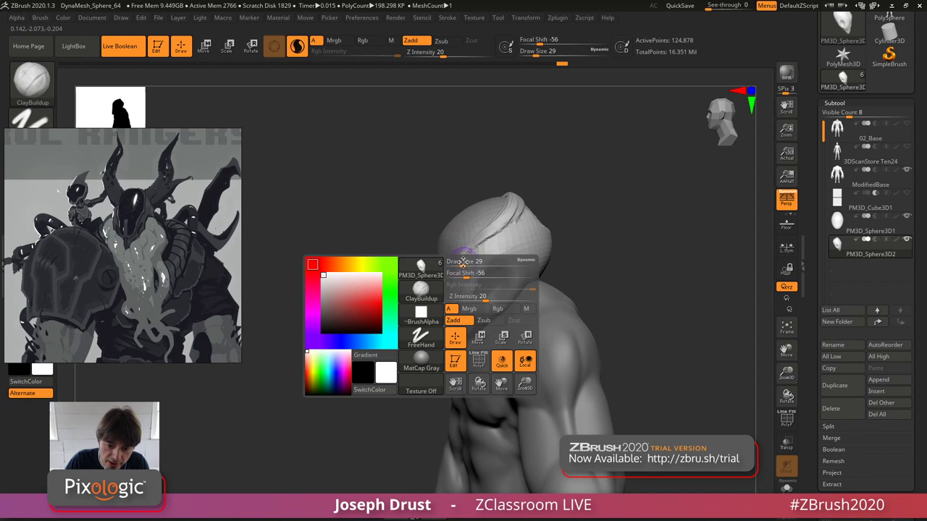
drag(465, 267, 458, 267)
right_drag(588, 176, 628, 181)
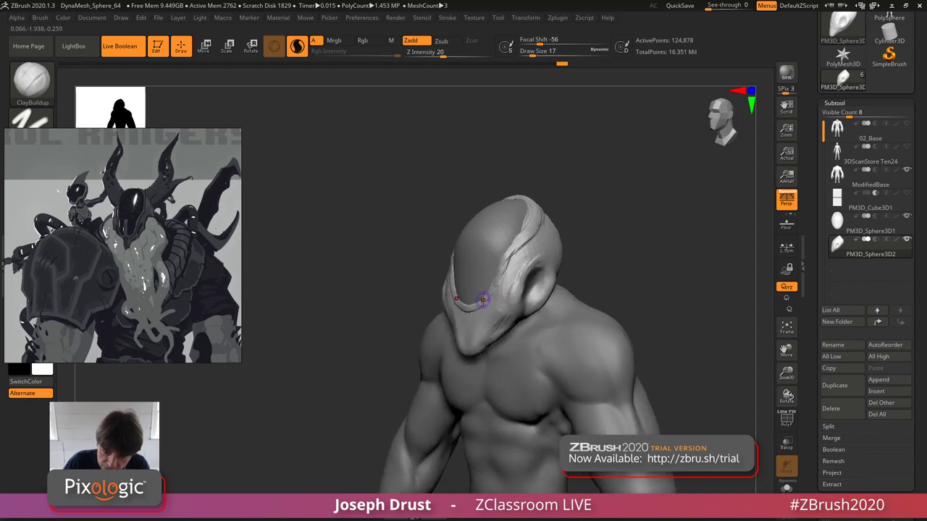
drag(483, 299, 532, 231)
- Thicken the temple section of the rim with ClayBuildup, and smooth the rim at draw size 31
right_drag(532, 230, 492, 227)
key(space)
mouse_move(522, 221)
mouse_down()
mouse_move(538, 222)
mouse_move(538, 211)
mouse_up()
mouse_move(540, 168)
right_down()
mouse_move(600, 135)
mouse_move(562, 181)
right_up()
key(space)
mouse_move(483, 218)
mouse_down()
mouse_move(507, 186)
mouse_move(492, 203)
mouse_move(488, 258)
mouse_up()
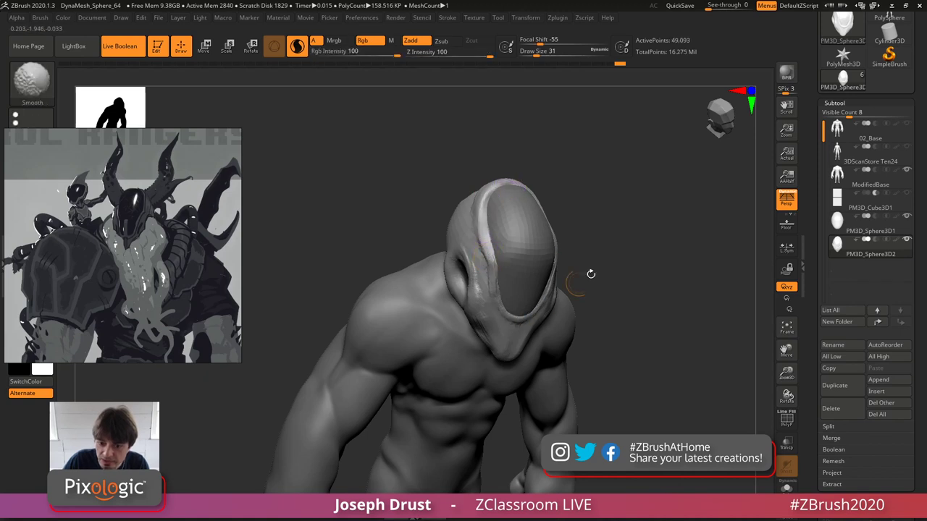
shift+drag(590, 274, 265, 232)
- Build a small raised tab at the centre of the face opening's lower rim
drag(660, 182, 527, 249)
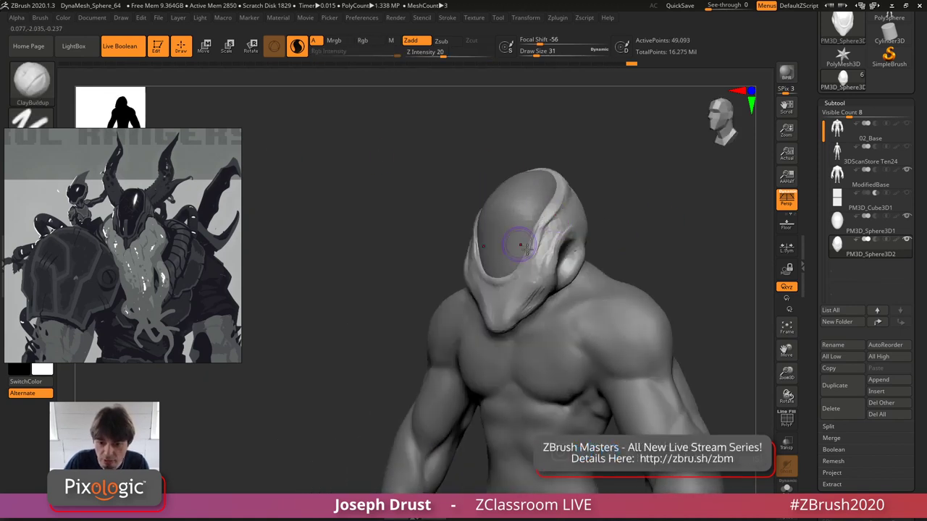
key(space)
key(space)
mouse_move(518, 304)
mouse_down()
mouse_move(506, 304)
mouse_move(497, 275)
mouse_up()
- Try to build a tall central ridge from the chin up into the face opening at draw size 29, and undo it
key(space)
drag(505, 304, 518, 304)
drag(498, 241, 497, 276)
drag(627, 159, 692, 149)
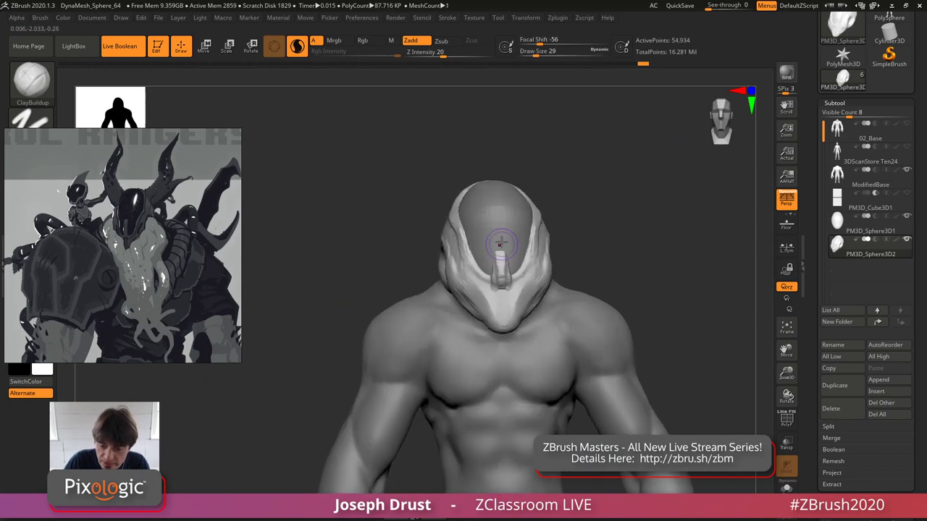
drag(501, 241, 502, 313)
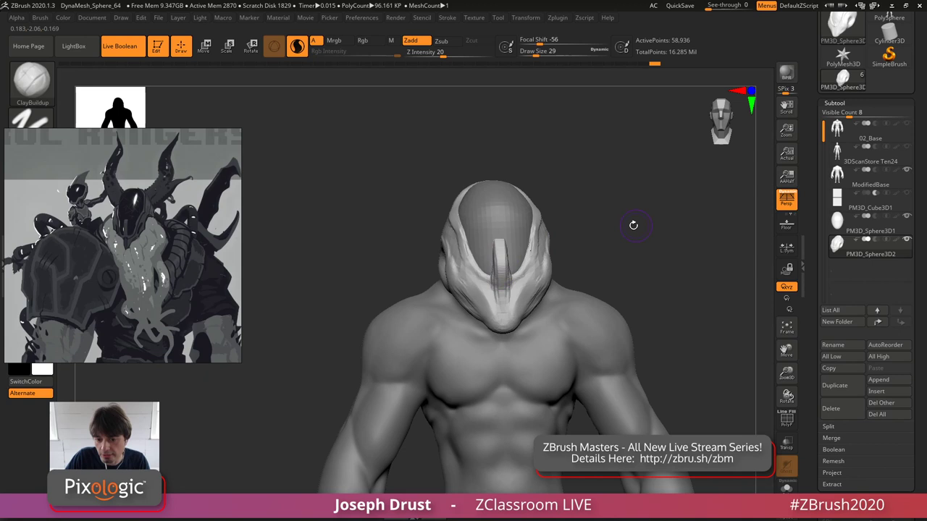
mouse_move(633, 225)
right_down()
mouse_move(623, 223)
mouse_move(628, 208)
right_up()
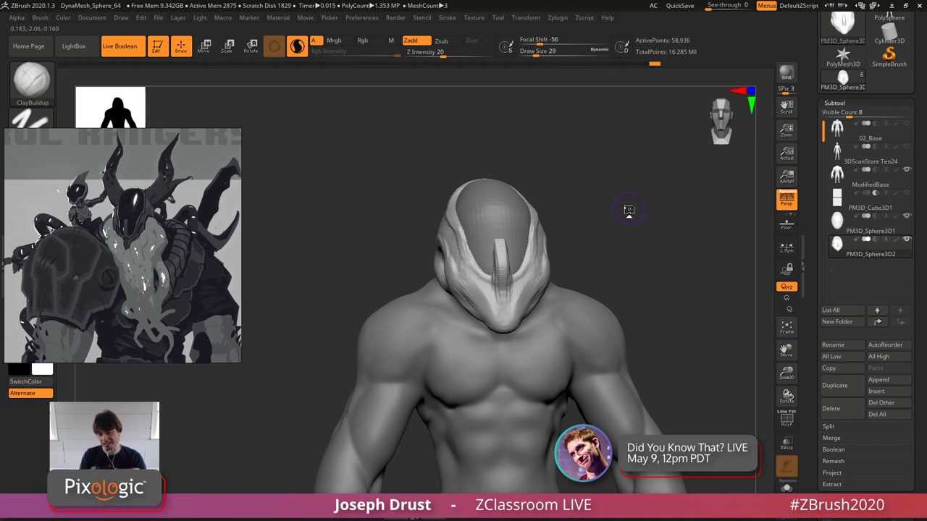
key(ctrl+z)
key(ctrl+z)
key(ctrl+z)
key(ctrl+z)
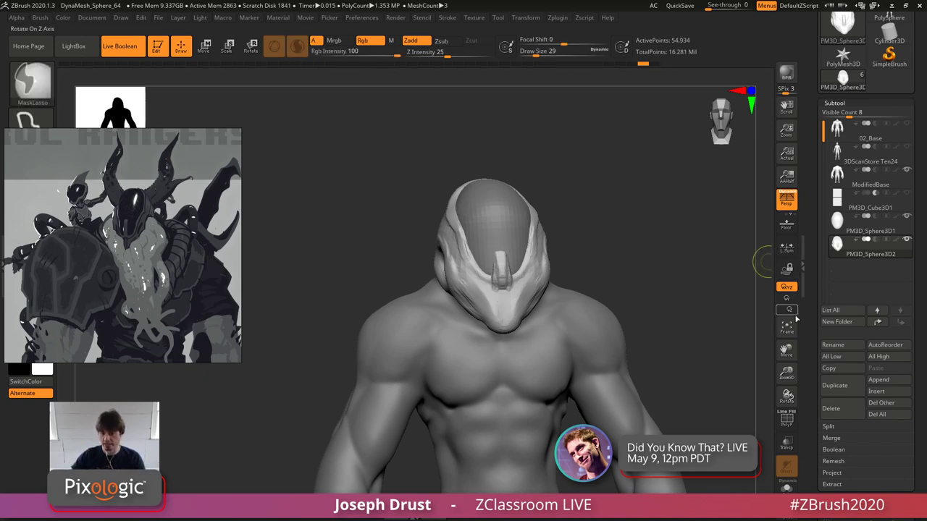
- Isolate the outer shell to inspect its front surface, and bring the other parts back
click(786, 487)
right_drag(550, 316, 604, 260)
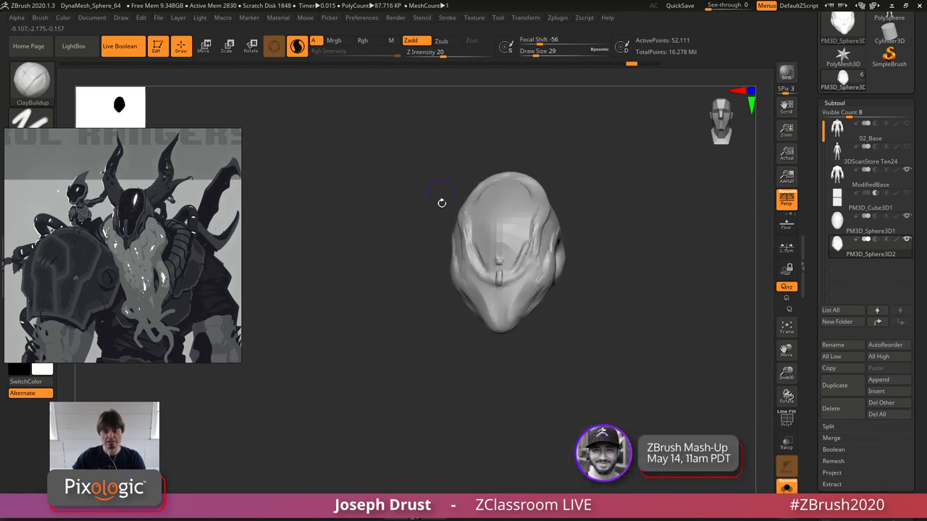
click(786, 486)
- At draw size 27, try an angled pair of brow shapes across the middle of the face opening
key(space)
drag(505, 214, 499, 215)
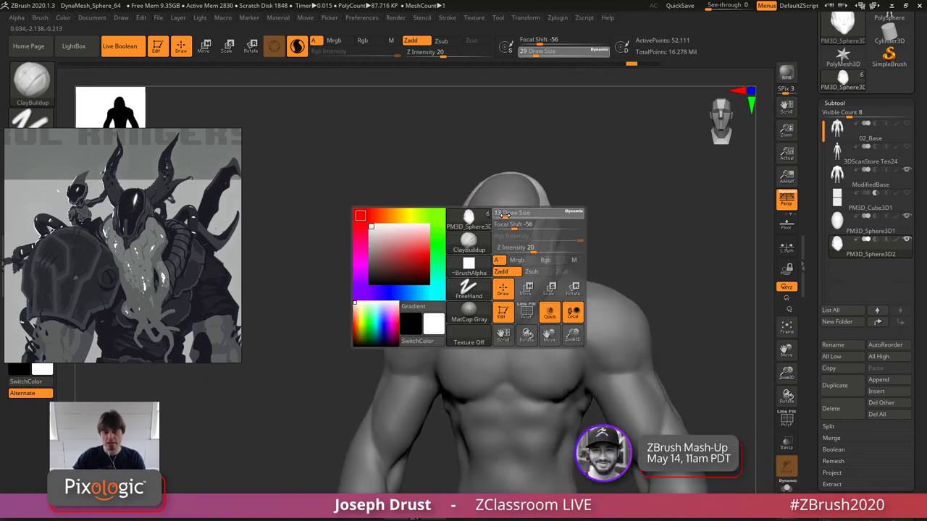
mouse_move(572, 175)
right_down()
mouse_move(602, 167)
mouse_move(533, 211)
right_up()
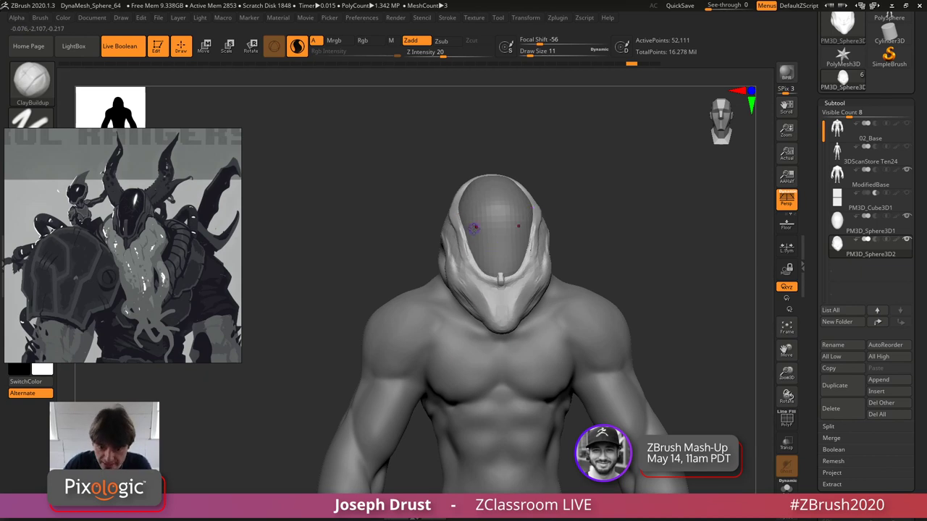
key(space)
drag(486, 236, 498, 244)
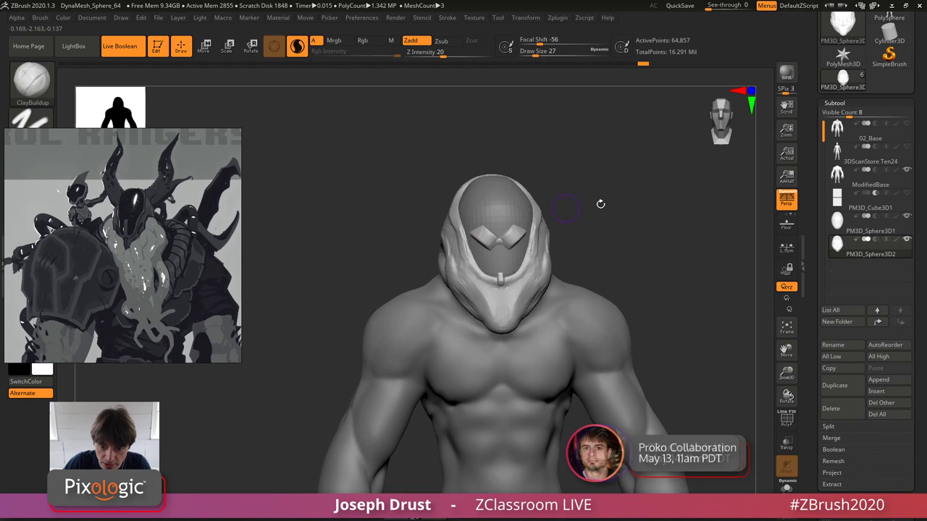
mouse_move(600, 203)
right_down()
mouse_move(624, 201)
mouse_move(622, 232)
right_up()
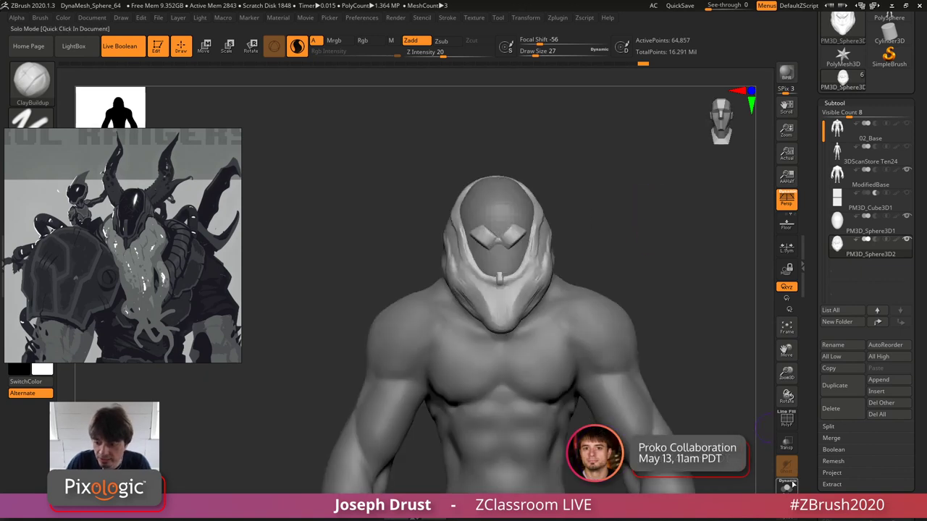
right_drag(616, 186, 490, 233)
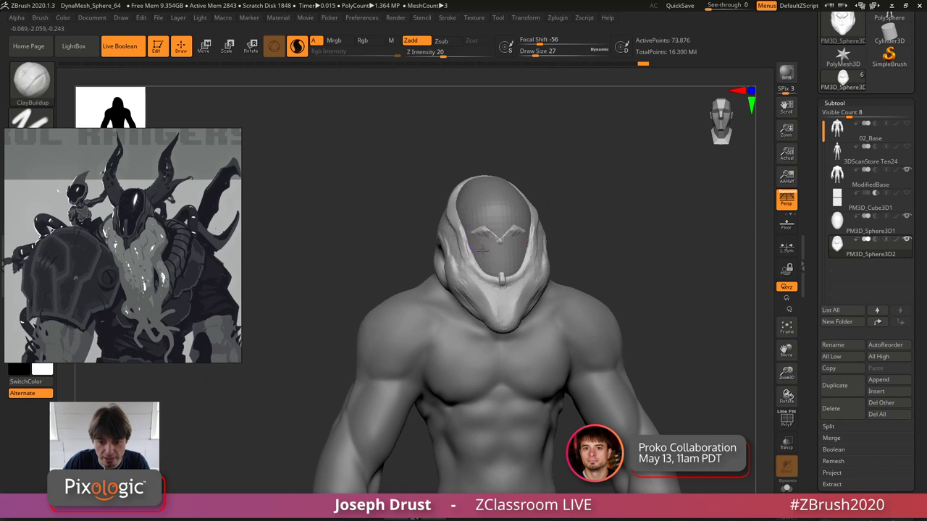
- Try a V-shaped brow and pointed nose form in the middle of the face opening, carving back its edges
drag(483, 219, 501, 241)
drag(491, 246, 499, 253)
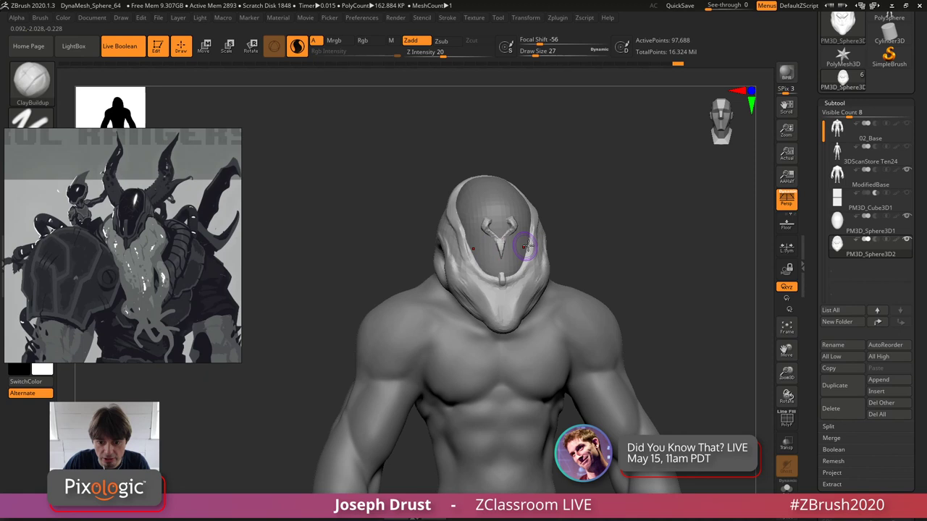
right_drag(580, 230, 487, 235)
mouse_move(480, 223)
mouse_down()
mouse_move(491, 236)
mouse_move(489, 204)
mouse_move(472, 190)
mouse_move(480, 209)
mouse_up()
alt+drag(481, 210, 484, 224)
drag(631, 182, 628, 181)
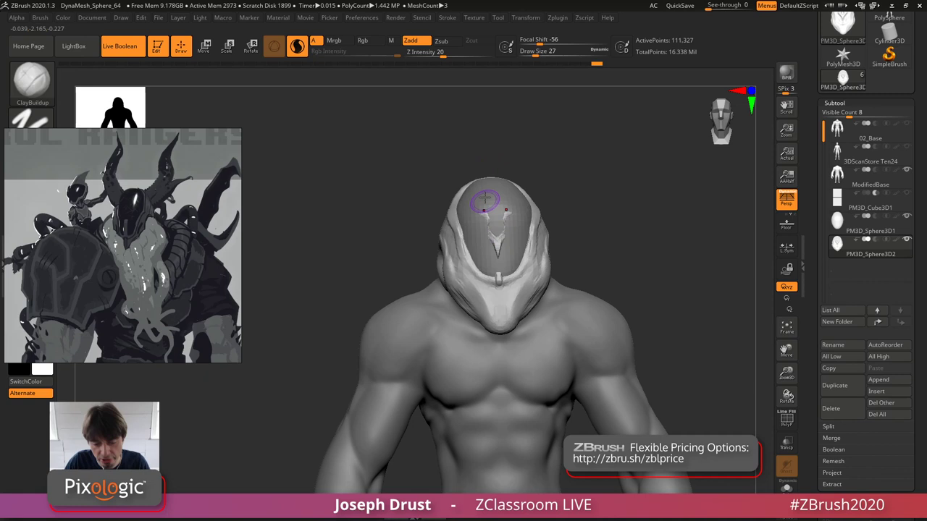
alt+drag(486, 217, 483, 224)
- Build a central nose ridge above the chin with short ridges on both sides, using ClayBuildup at draw size 18
mouse_move(501, 280)
mouse_down()
mouse_move(496, 242)
mouse_move(488, 306)
mouse_move(485, 282)
mouse_up()
key(bracketleft)
key(space)
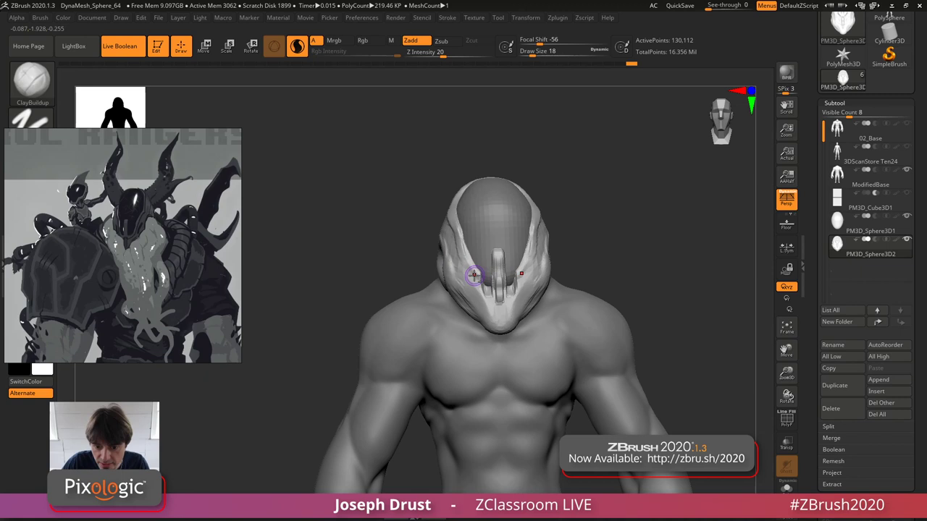
drag(482, 275, 488, 286)
drag(616, 234, 511, 286)
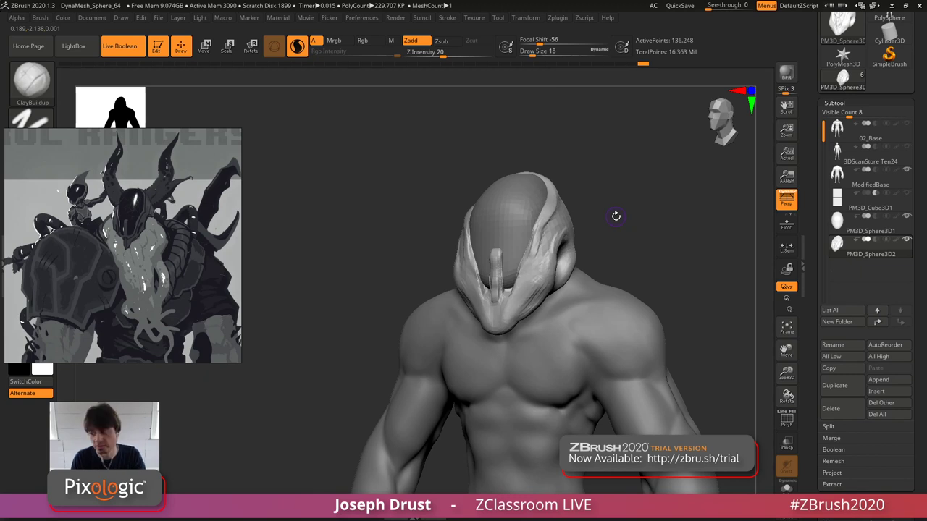
- Select the inner head PM3D_Sphere1 and reshape its lower face with the Move brush at draw size 83
drag(572, 212, 671, 220)
click(866, 232)
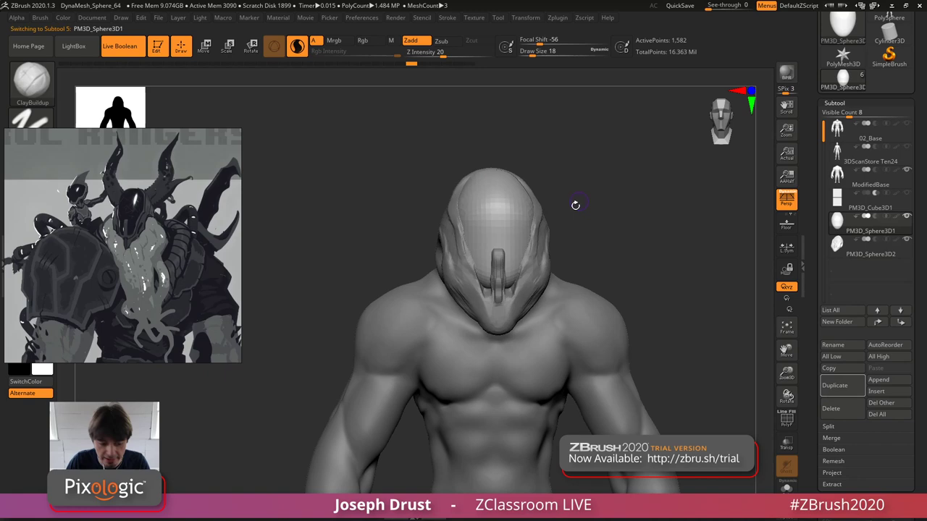
key(b)
key(m)
key(v)
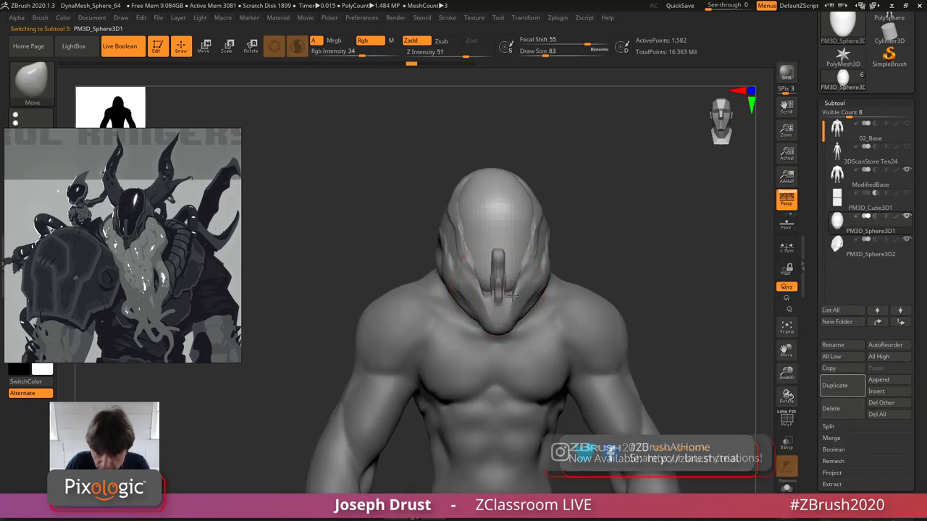
drag(512, 312, 510, 286)
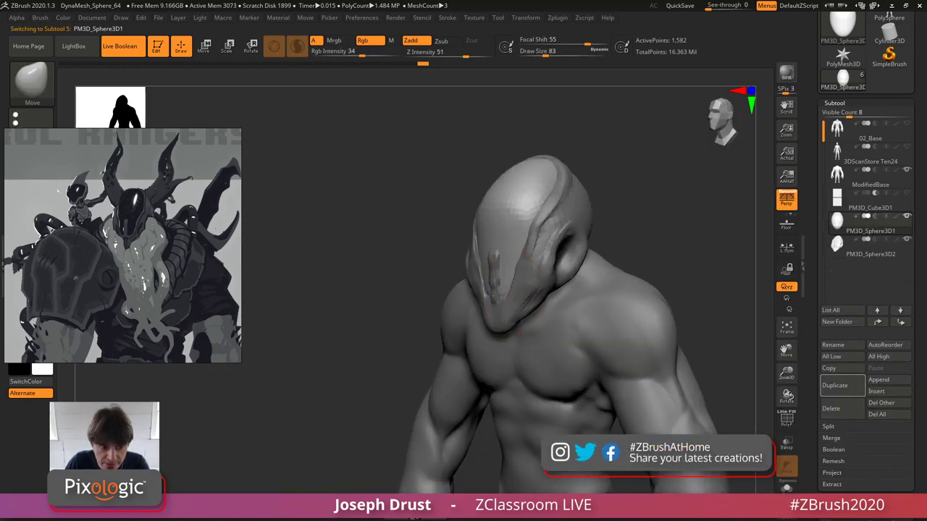
drag(616, 200, 728, 190)
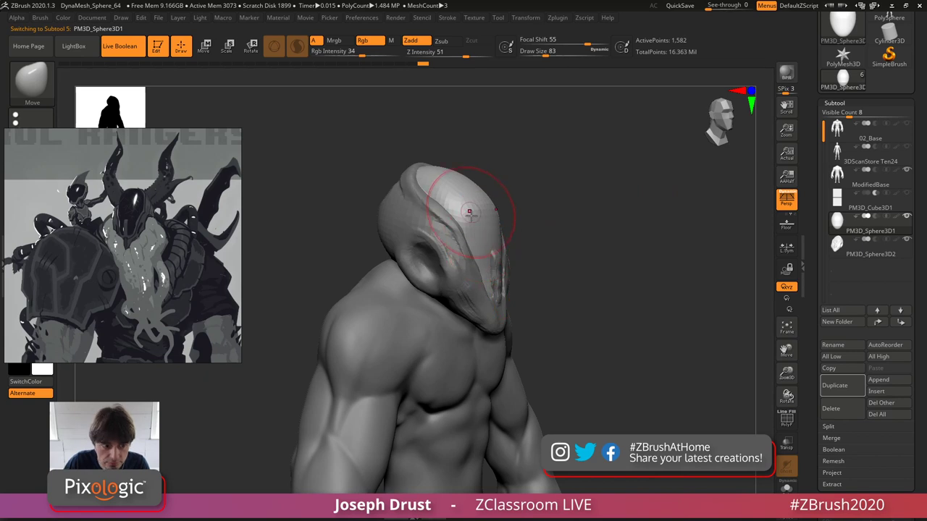
right_drag(480, 212, 675, 212)
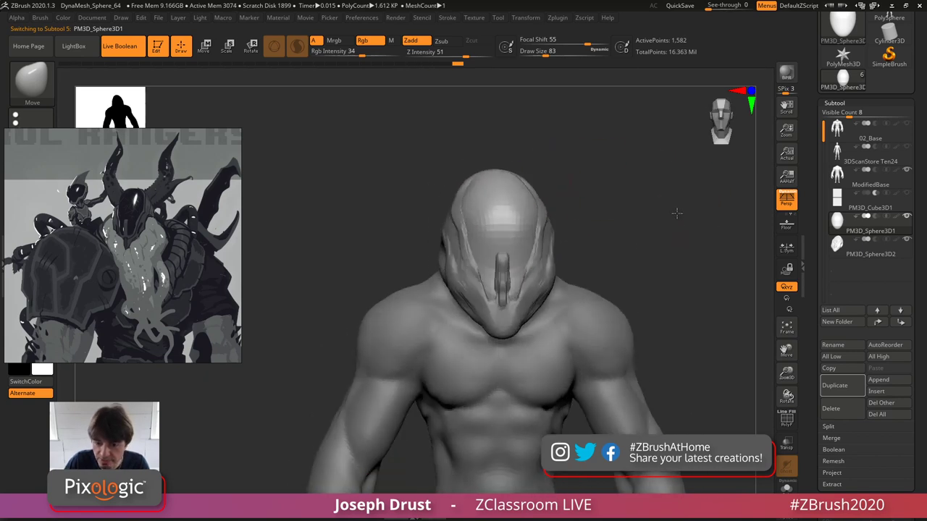
- Turn on Dynamic Subdiv for the inner head and continue reshaping it with the Move brush
scroll(813, 352, down, 5)
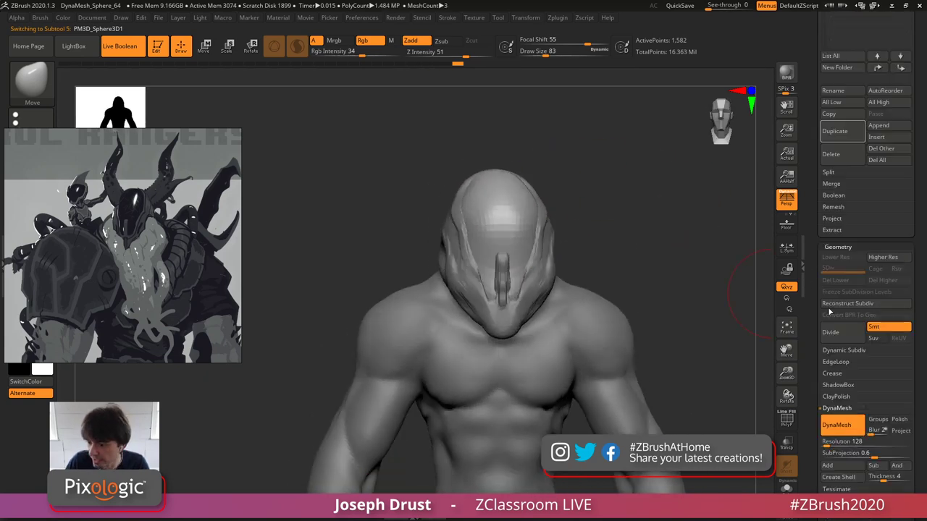
click(834, 361)
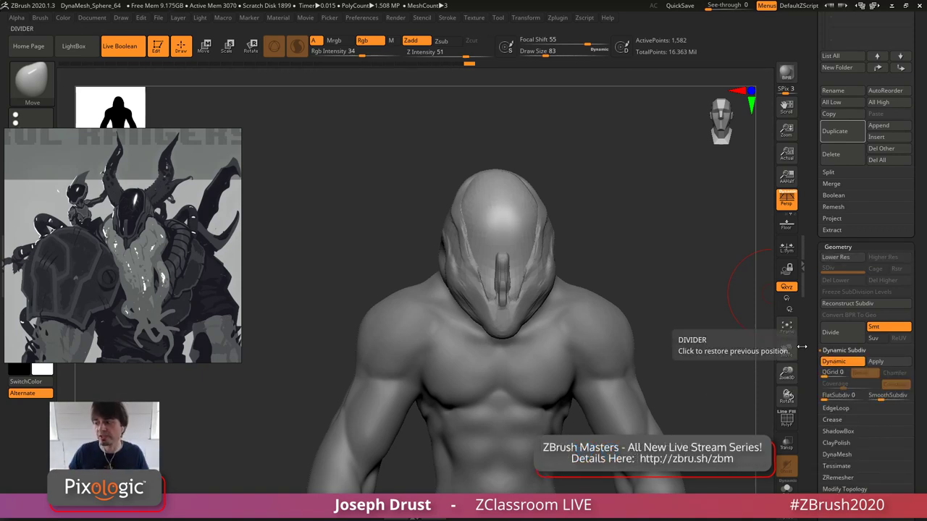
drag(613, 168, 463, 190)
key(space)
drag(478, 225, 474, 228)
mouse_move(517, 158)
mouse_down()
mouse_move(498, 163)
mouse_move(612, 127)
mouse_move(637, 132)
mouse_up()
key(space)
drag(569, 230, 569, 225)
mouse_move(615, 182)
mouse_down()
mouse_move(630, 186)
mouse_move(589, 207)
mouse_move(550, 199)
mouse_move(600, 189)
mouse_up()
drag(627, 155, 579, 166)
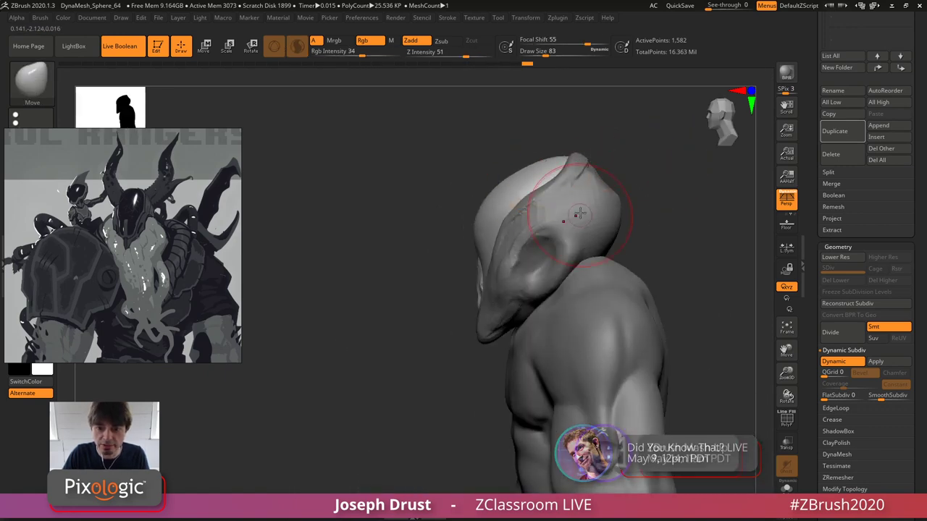
- Select the outer shell and build up its cheek and side rim with ClayBuildup at draw size 23, smoothing the strokes
mouse_move(640, 190)
mouse_down()
mouse_move(701, 186)
mouse_move(681, 194)
mouse_move(673, 221)
mouse_move(669, 210)
mouse_move(622, 223)
mouse_move(679, 186)
mouse_move(704, 189)
mouse_up()
alt+click(544, 281)
key(b)
key(c)
key(b)
key(space)
mouse_move(470, 233)
mouse_down()
mouse_move(504, 282)
mouse_move(494, 291)
mouse_move(475, 285)
mouse_up()
drag(637, 230, 543, 254)
drag(499, 277, 495, 229)
key(space)
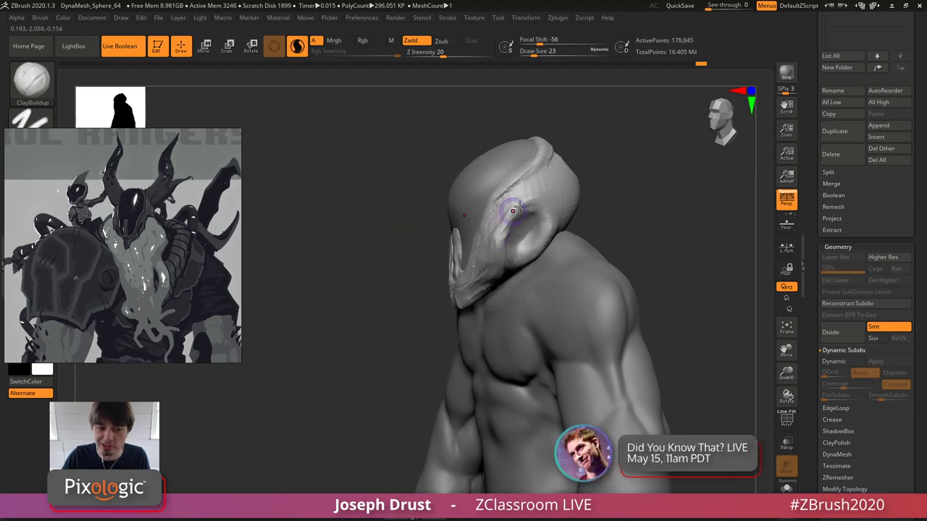
drag(540, 144, 575, 178)
mouse_move(504, 211)
shift+mouse_down()
mouse_move(483, 236)
mouse_move(491, 194)
shift+mouse_up()
- Thicken the shell's rim beside the forehead with ClayBuildup at draw size 31 and smooth its surface
key(space)
key(space)
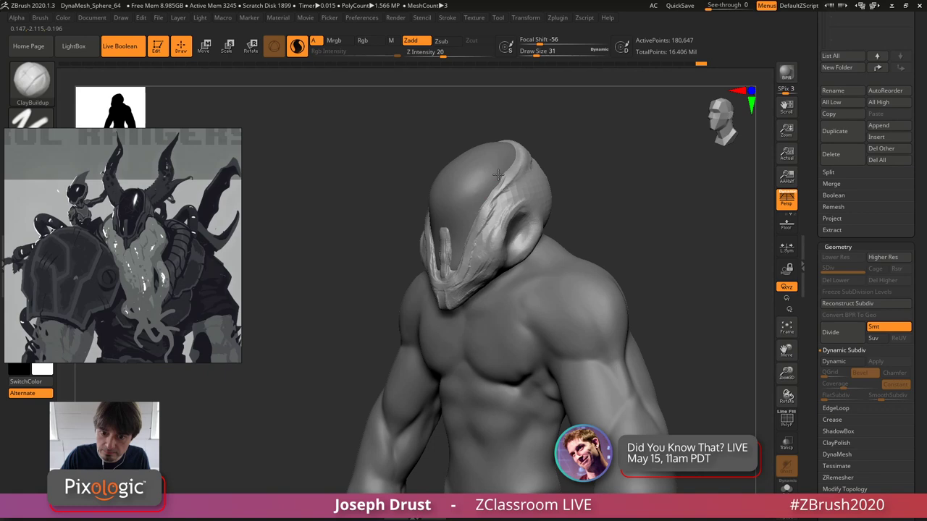
drag(585, 120, 674, 130)
mouse_move(422, 184)
mouse_down()
mouse_move(448, 199)
mouse_move(456, 218)
mouse_move(449, 212)
mouse_up()
drag(409, 189, 501, 209)
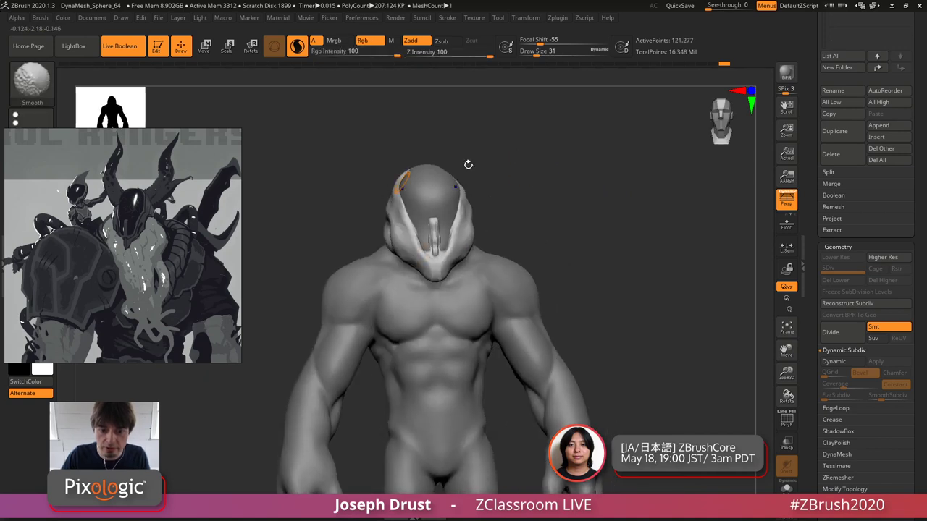
drag(468, 164, 435, 275)
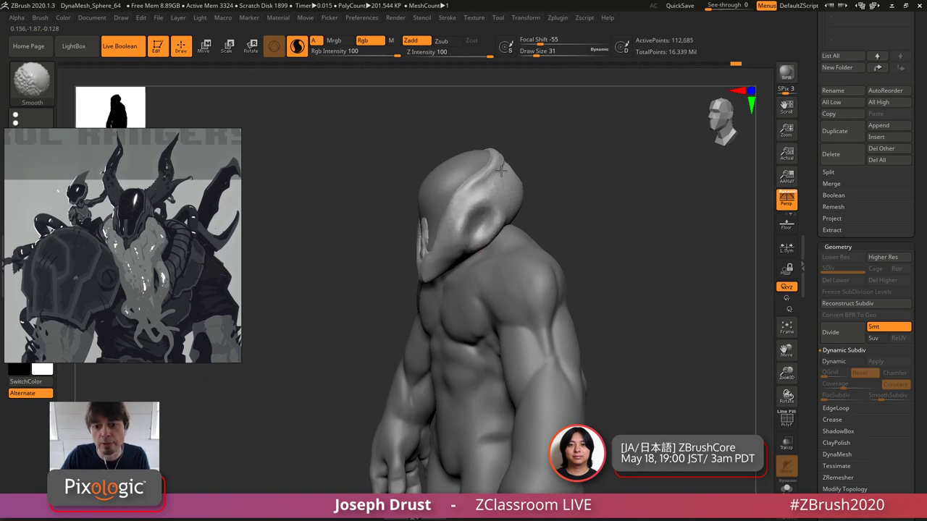
- Fill out the upper back of the shell behind the rim with ClayBuildup at draw sizes 51 and 39
right_drag(501, 171, 473, 155)
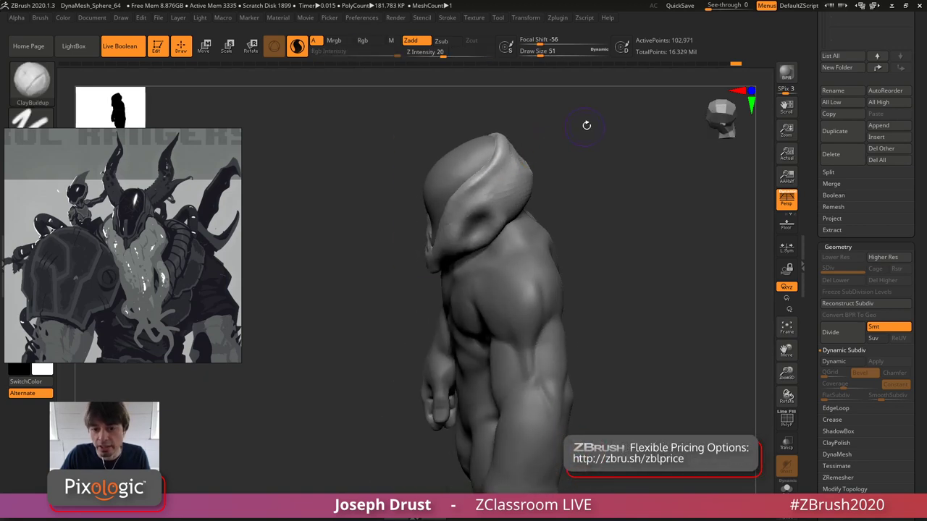
right_drag(586, 125, 537, 145)
mouse_move(542, 142)
mouse_down()
mouse_move(523, 174)
mouse_move(543, 167)
mouse_move(529, 191)
mouse_move(517, 135)
mouse_up()
key(space)
right_drag(523, 131, 569, 113)
key(bracketleft)
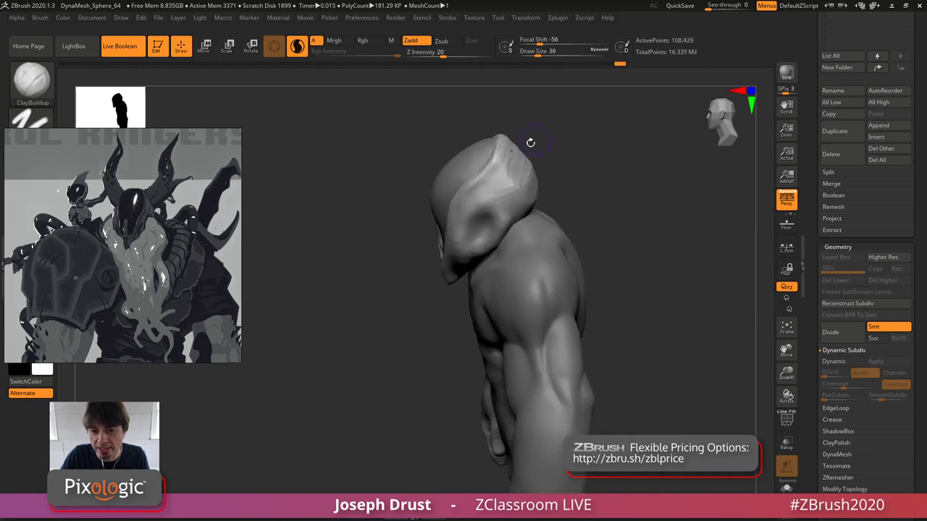
mouse_move(530, 142)
mouse_down()
mouse_move(474, 163)
mouse_move(517, 138)
mouse_up()
key(shift)
mouse_move(531, 131)
mouse_down()
mouse_move(563, 153)
mouse_move(572, 174)
mouse_move(536, 134)
mouse_move(523, 143)
mouse_up()
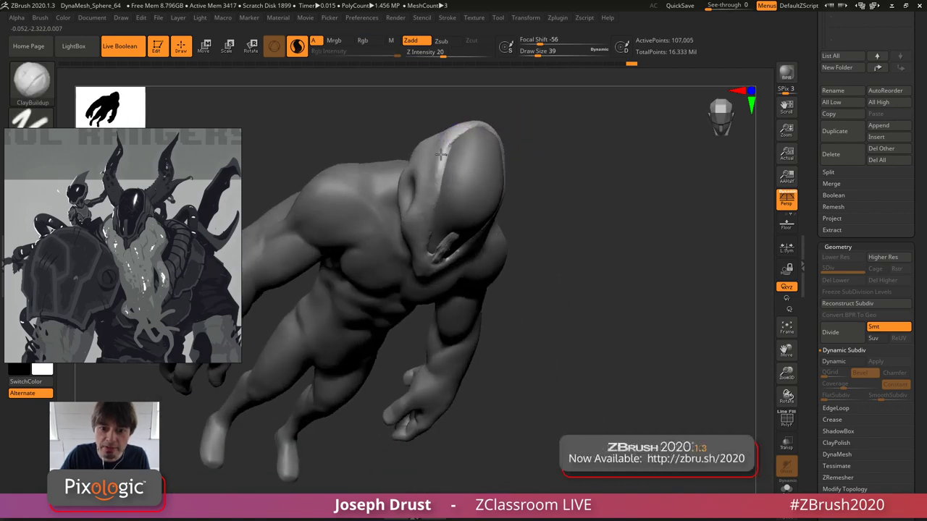
- Refine the rim's upper edge, rebuild the central nose ridge with ClayBuildup at draw size 17, and smooth it down into the chin
drag(441, 154, 445, 144)
mouse_move(563, 149)
shift+mouse_down()
mouse_move(475, 217)
mouse_move(421, 233)
shift+mouse_up()
key(space)
mouse_move(550, 138)
mouse_down()
mouse_move(593, 128)
mouse_move(609, 137)
mouse_up()
key(space)
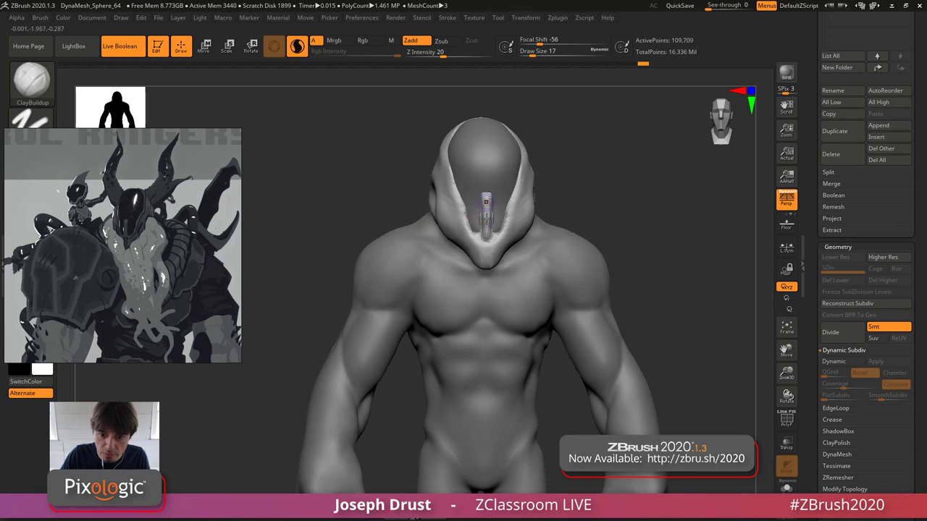
drag(487, 217, 486, 239)
key(space)
drag(487, 240, 486, 214)
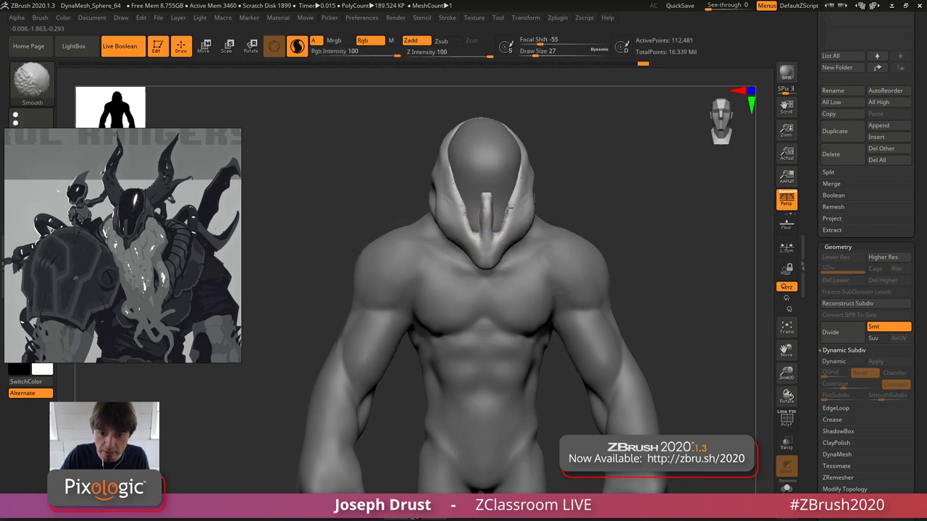
drag(544, 208, 579, 206)
drag(481, 197, 482, 230)
- Build up the areas between the nose ridge and the lower rim with ClayBuildup at draw size 13, smoothing the transitions
right_drag(531, 199, 471, 207)
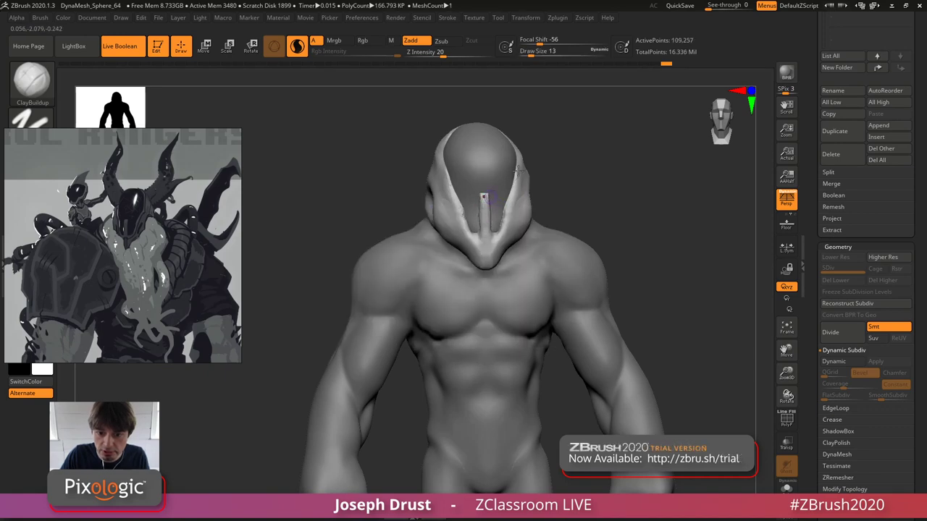
mouse_move(519, 171)
right_down()
mouse_move(480, 191)
mouse_move(507, 174)
mouse_move(489, 181)
mouse_move(488, 199)
right_up()
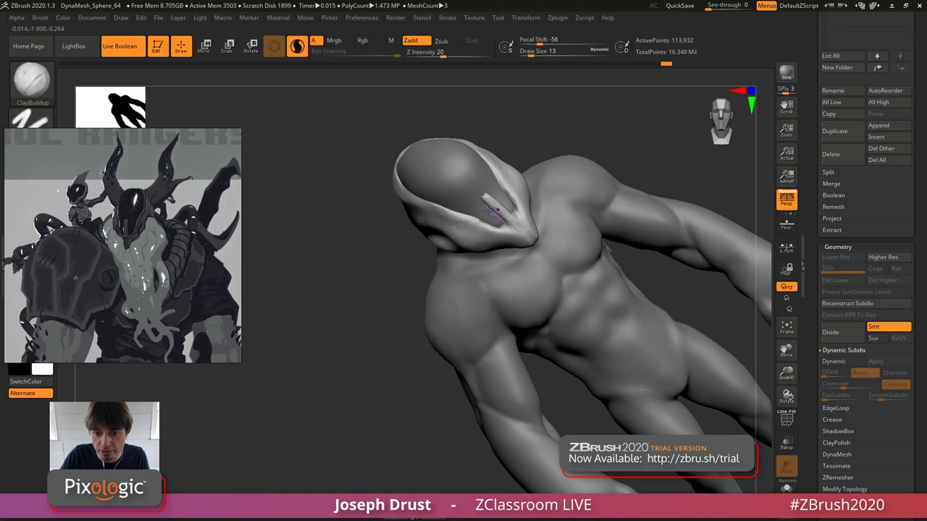
right_drag(599, 143, 475, 225)
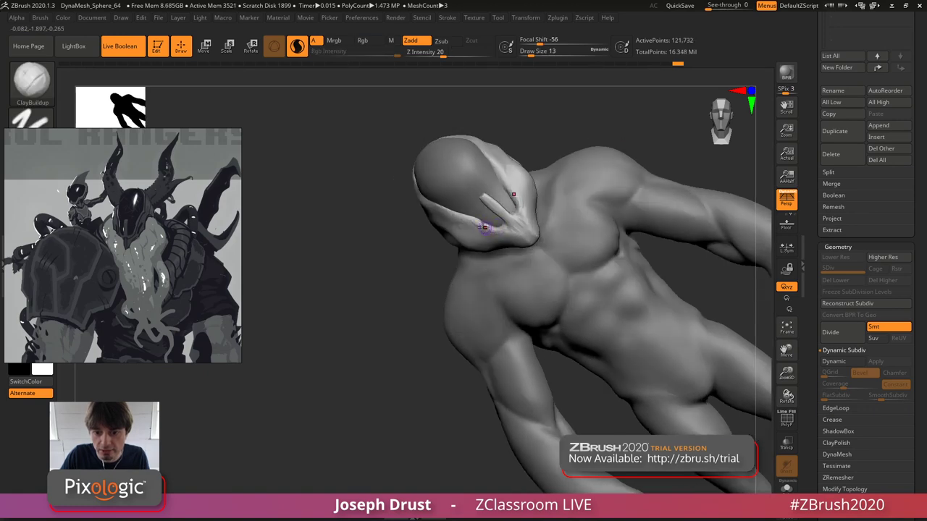
shift+drag(485, 227, 507, 210)
mouse_move(565, 164)
right_down()
mouse_move(604, 109)
mouse_move(573, 153)
right_up()
- Add volume to the shell's pointed chin below the nose ridge with ClayBuildup at draw size 20
key(space)
drag(536, 216, 544, 216)
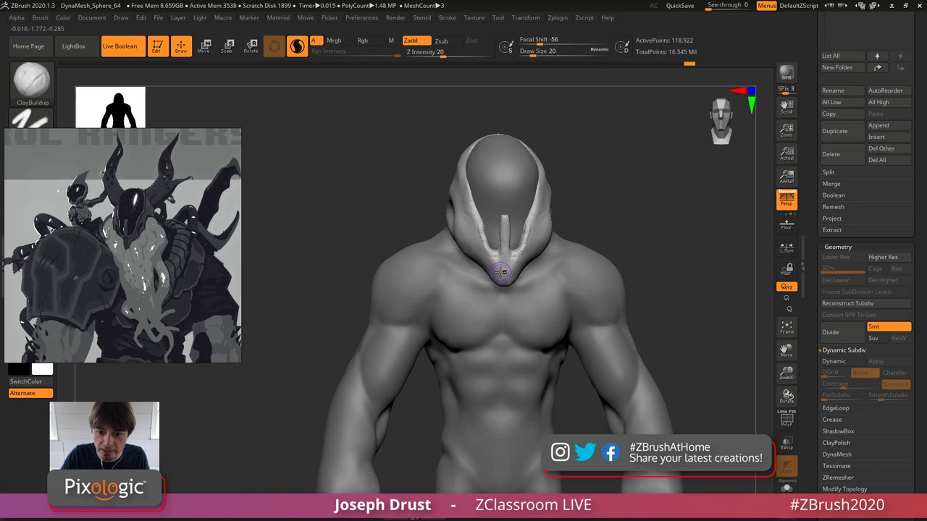
right_drag(589, 217, 511, 270)
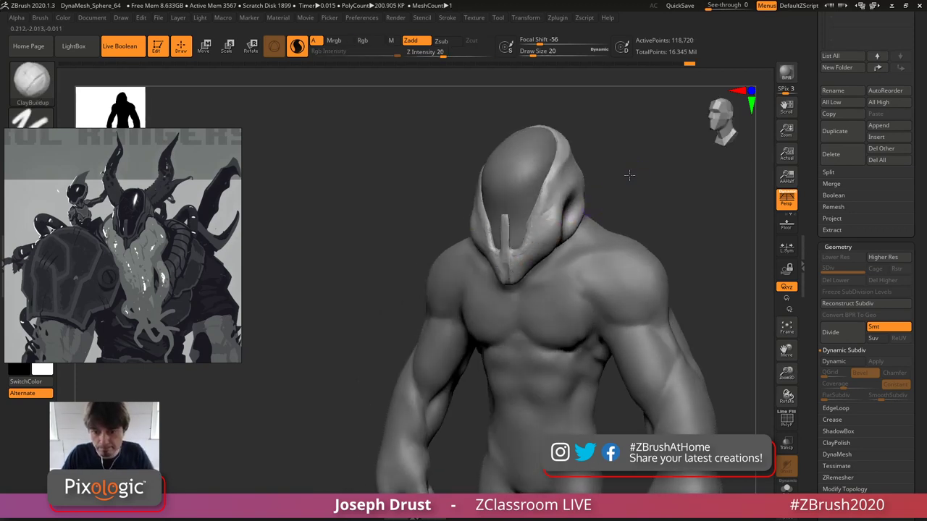
- Build up the shell's cheek and jawline around the side hollow with ClayBuildup at draw size 23 and smooth the jaw
right_drag(629, 175, 555, 181)
key(space)
drag(549, 211, 553, 211)
mouse_move(557, 166)
mouse_down()
mouse_move(547, 176)
mouse_move(558, 200)
mouse_move(546, 255)
mouse_up()
key(shift)
drag(662, 183, 601, 189)
drag(529, 276, 567, 235)
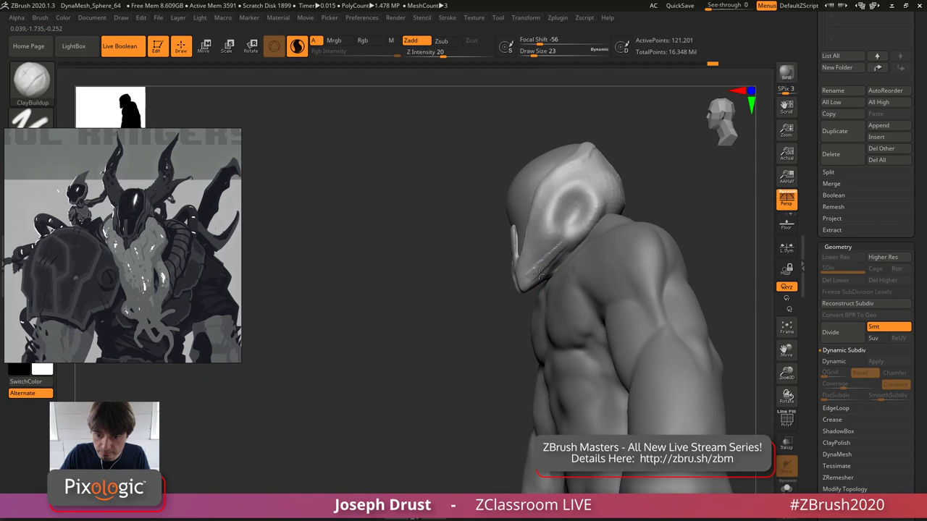
mouse_move(534, 273)
shift+mouse_down()
mouse_move(549, 255)
mouse_move(530, 275)
shift+mouse_up()
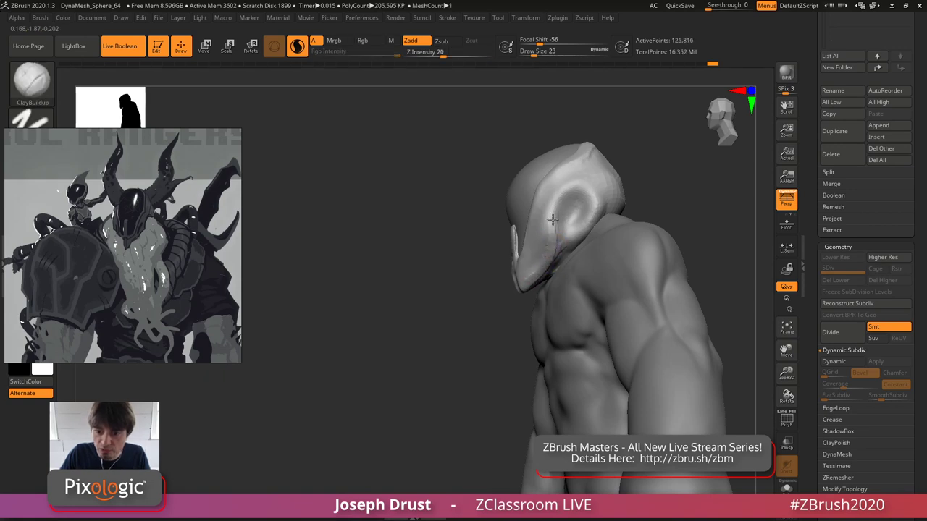
key(shift)
key(shift)
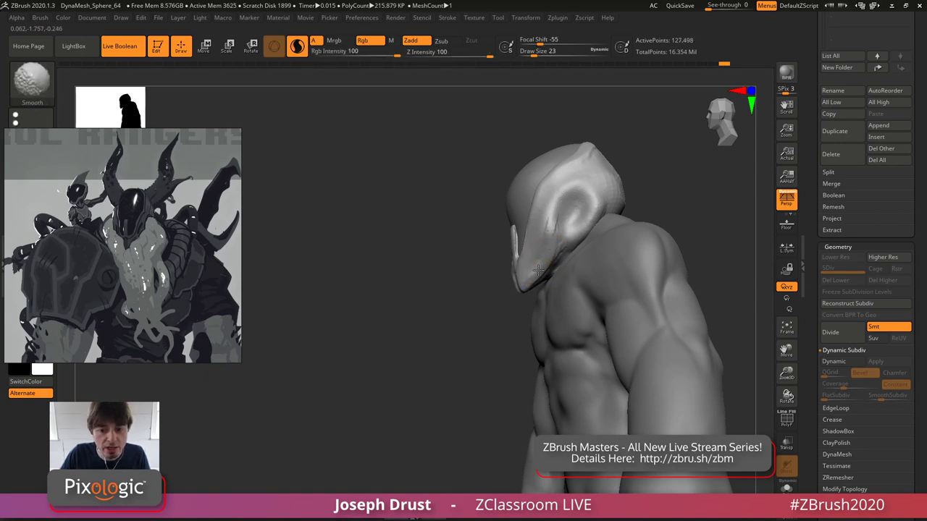
- Reshape the side rim of the face opening with the Move brush at draw size 71
mouse_move(666, 160)
mouse_down()
mouse_move(673, 182)
mouse_move(625, 205)
mouse_move(635, 193)
mouse_move(627, 187)
mouse_up()
key(b)
key(m)
key(v)
key(space)
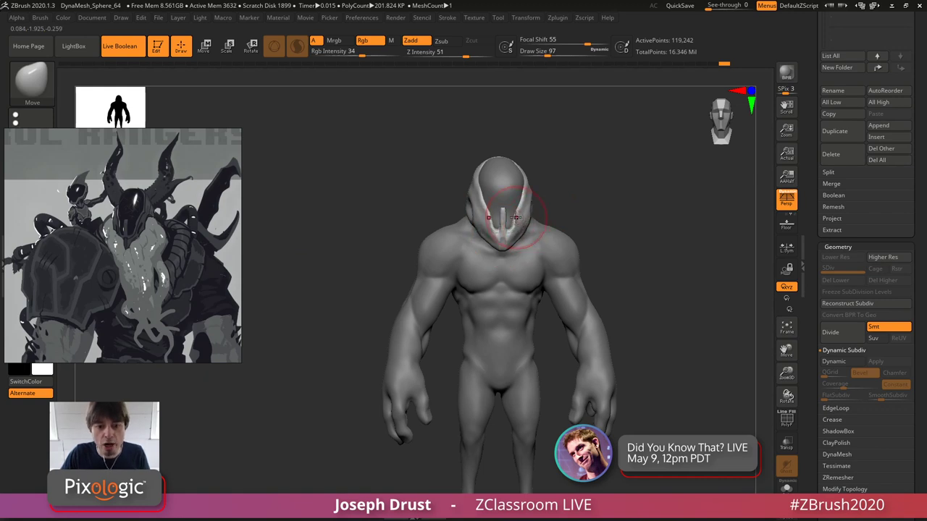
key(Tab)
key(Tab)
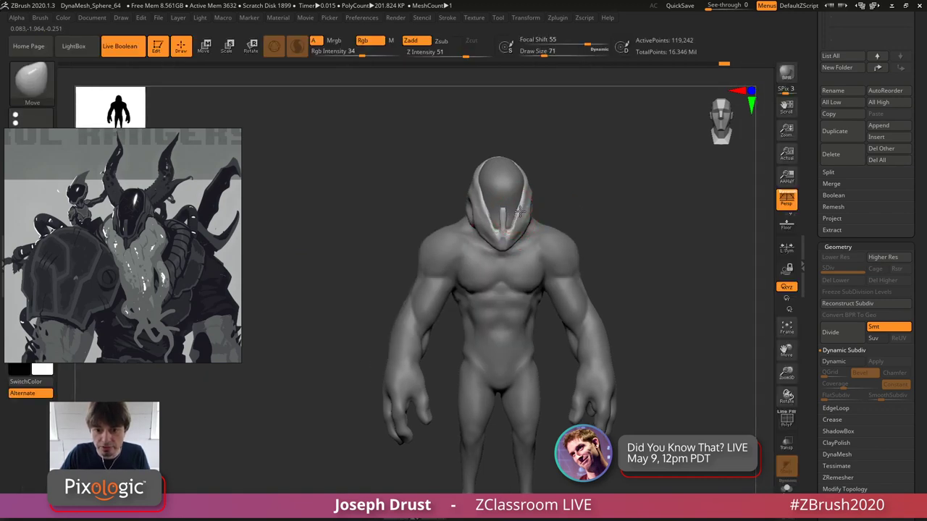
drag(520, 211, 527, 203)
mouse_move(527, 203)
right_down()
mouse_move(506, 192)
mouse_move(532, 190)
right_up()
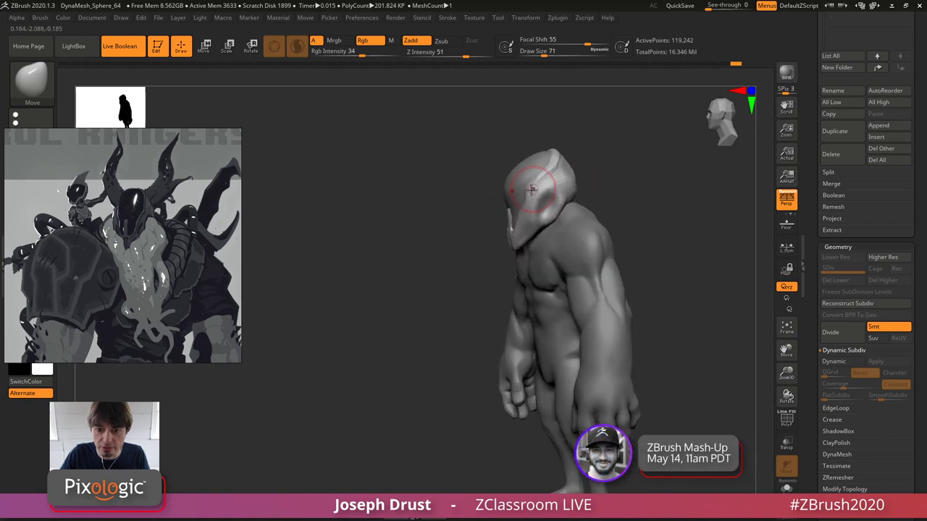
- Turn off perspective and zoom the reference image out to show the whole armored figure
drag(621, 160, 658, 184)
key(p)
alt+drag(659, 184, 608, 190)
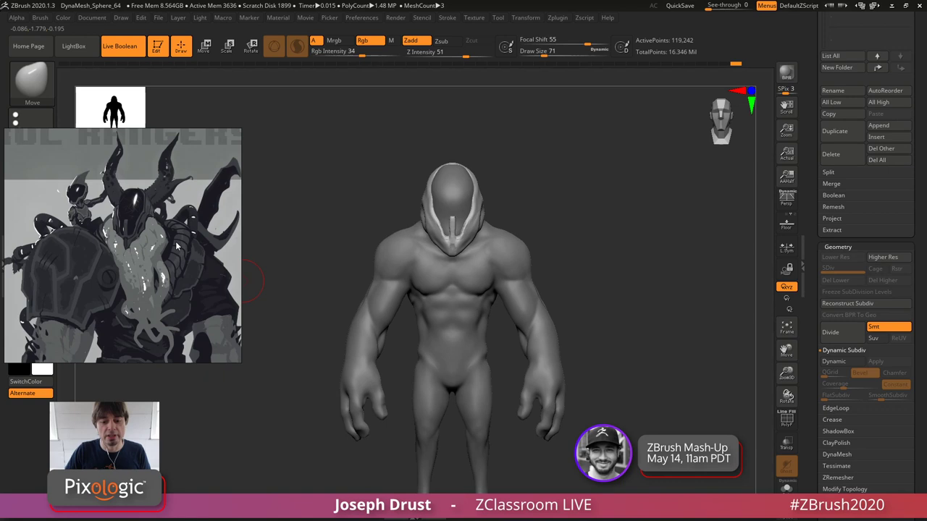
scroll(172, 268, down, 3)
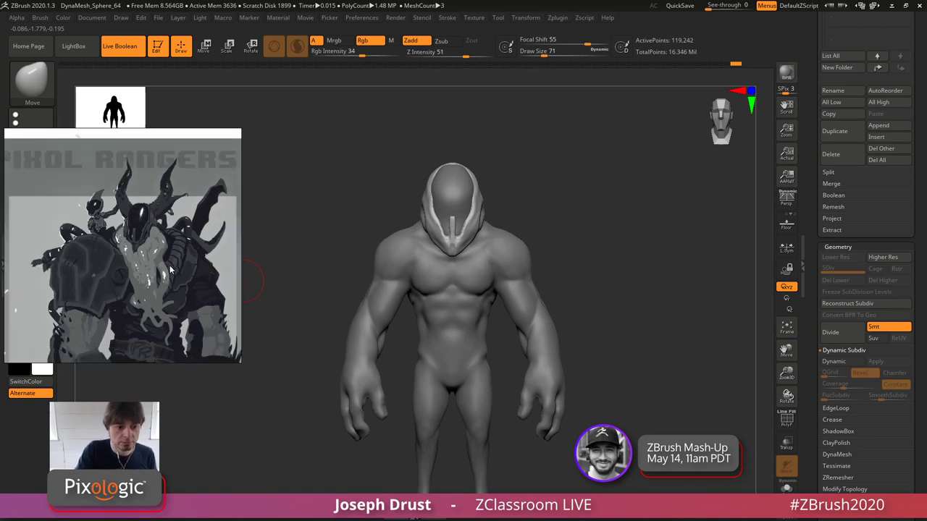
drag(168, 269, 154, 209)
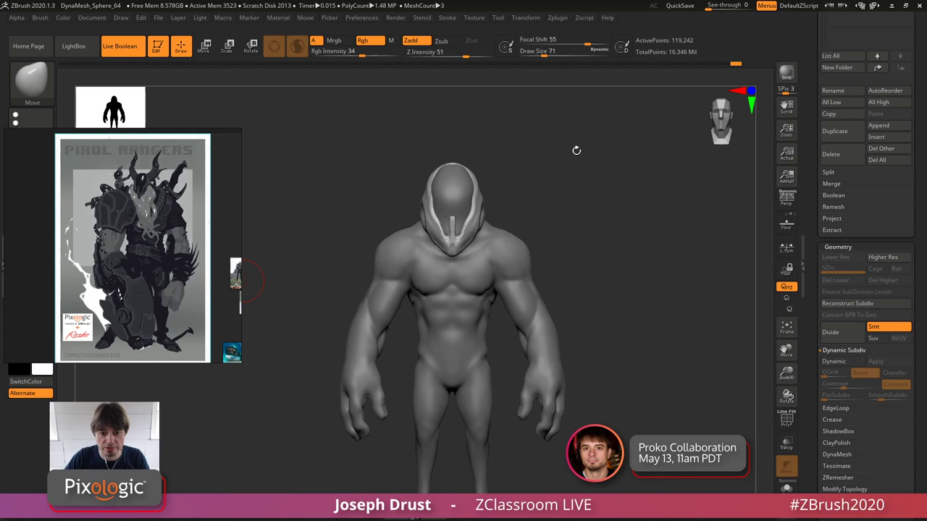
mouse_move(577, 150)
mouse_down()
mouse_move(608, 187)
mouse_move(563, 162)
mouse_up()
key(w)
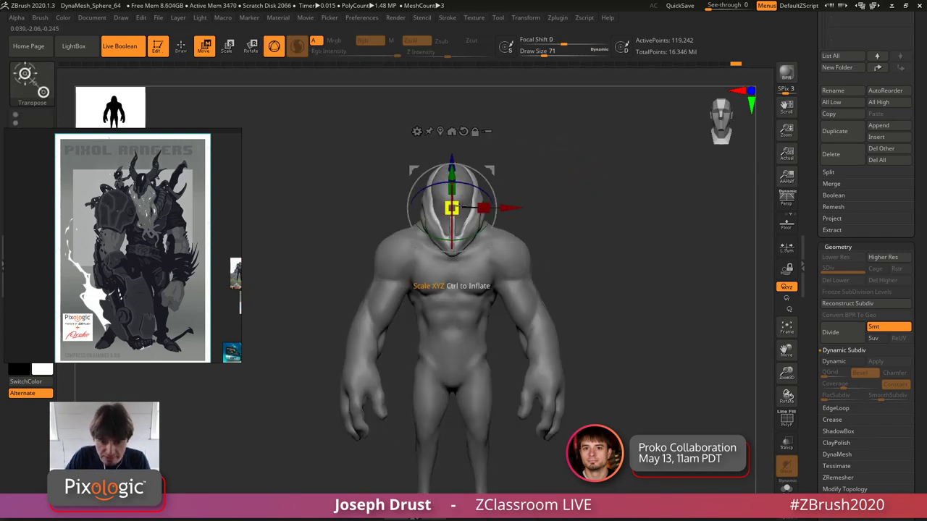
drag(457, 206, 456, 208)
right_drag(471, 210, 434, 213)
key(ctrl+z)
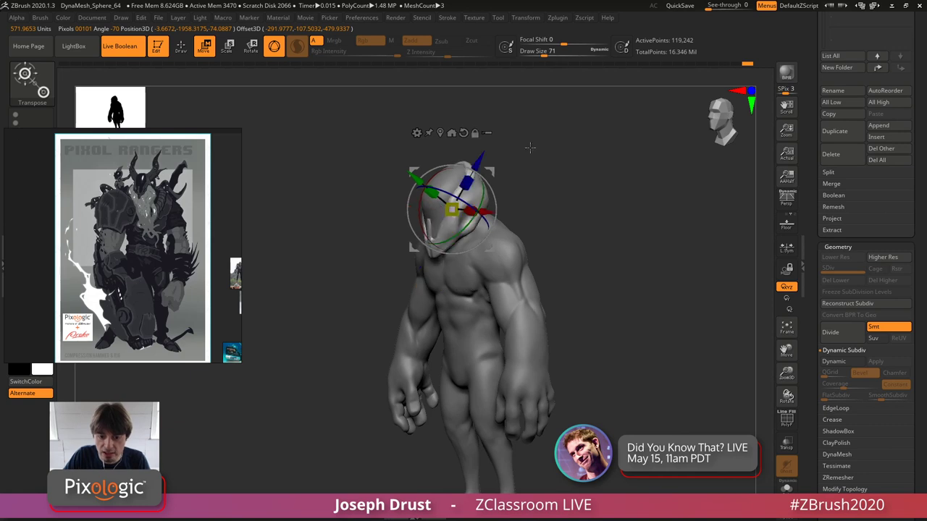
shift+drag(530, 147, 485, 141)
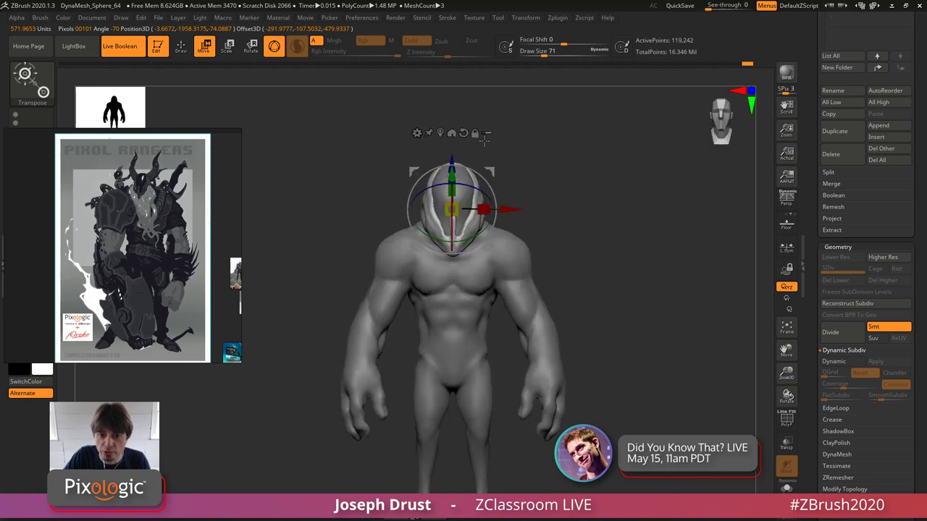
- Set up the gizmo to transform several subtools together, with only the inner head and outer shell included and the body excluded
click(181, 46)
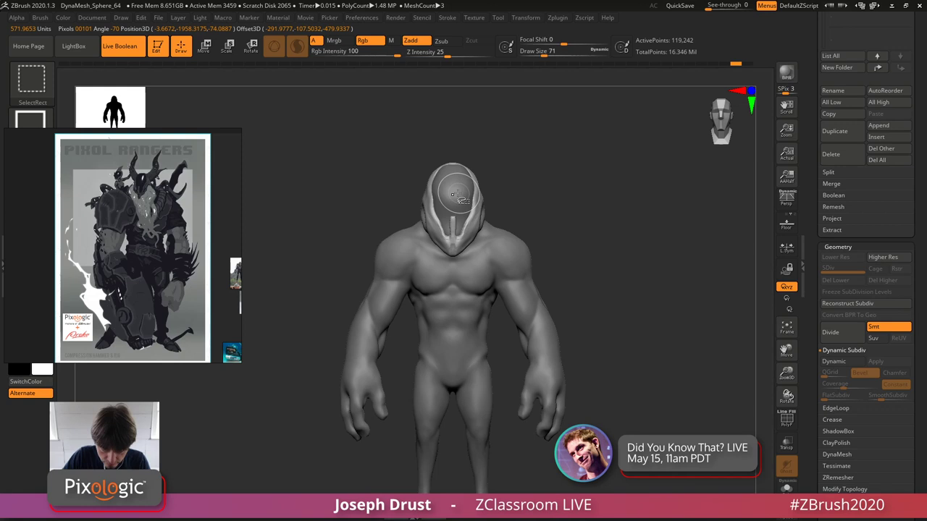
drag(369, 131, 493, 141)
key(w)
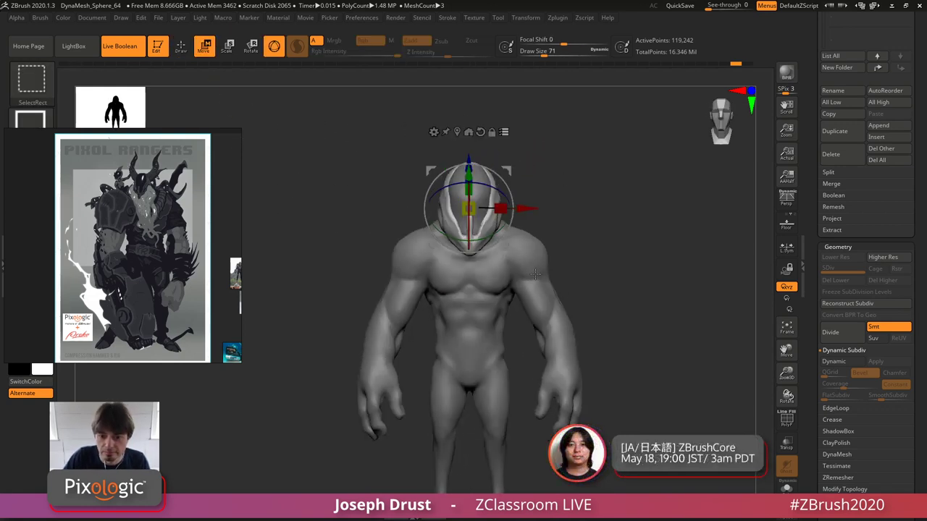
ctrl+shift+click(455, 176)
ctrl+shift+drag(596, 176, 644, 272)
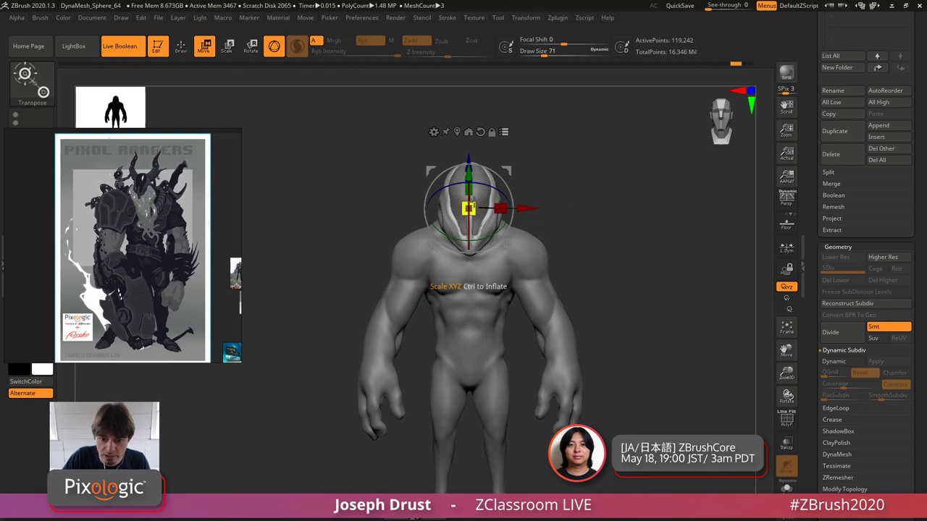
ctrl+shift+click(454, 176)
ctrl+shift+click(533, 272)
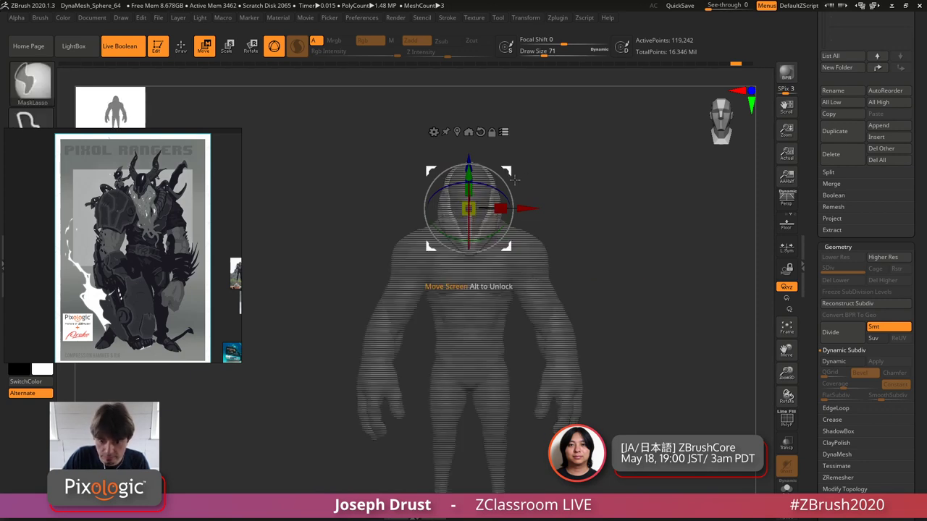
mouse_move(552, 134)
ctrl+shift+mouse_down()
mouse_move(471, 197)
mouse_move(412, 201)
ctrl+shift+mouse_up()
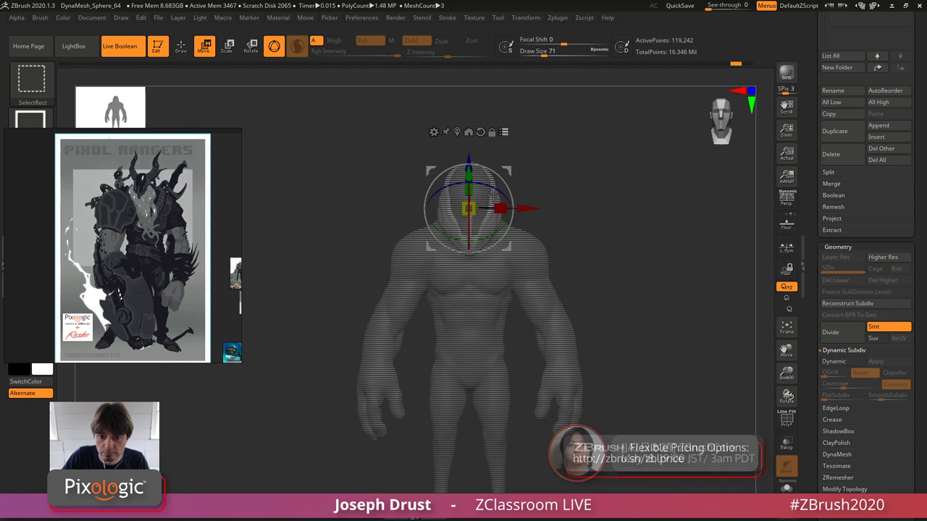
ctrl+shift+click(494, 194)
ctrl+shift+click(483, 189)
drag(557, 153, 516, 161)
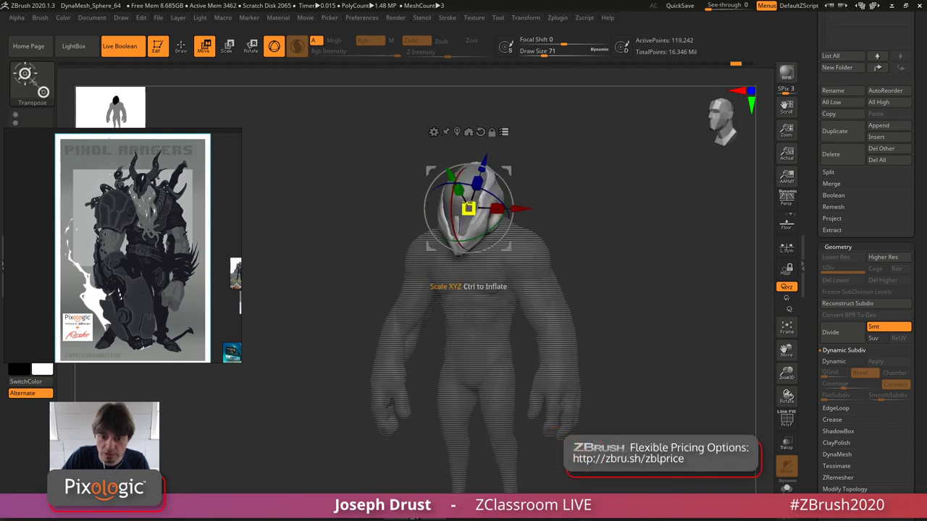
shift+drag(567, 110, 588, 112)
- Unlock and recenter the gizmo on the head pieces, scale them down together, and undo the last adjustment
click(492, 132)
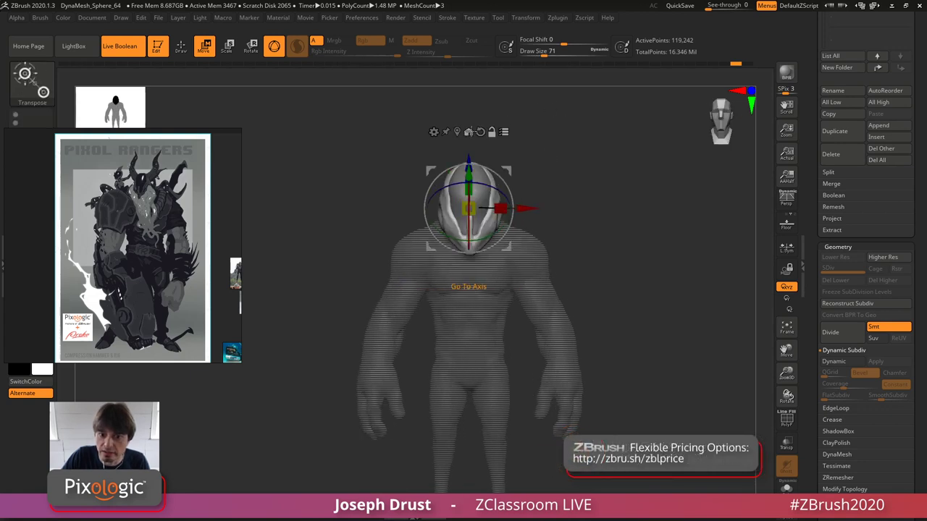
click(456, 132)
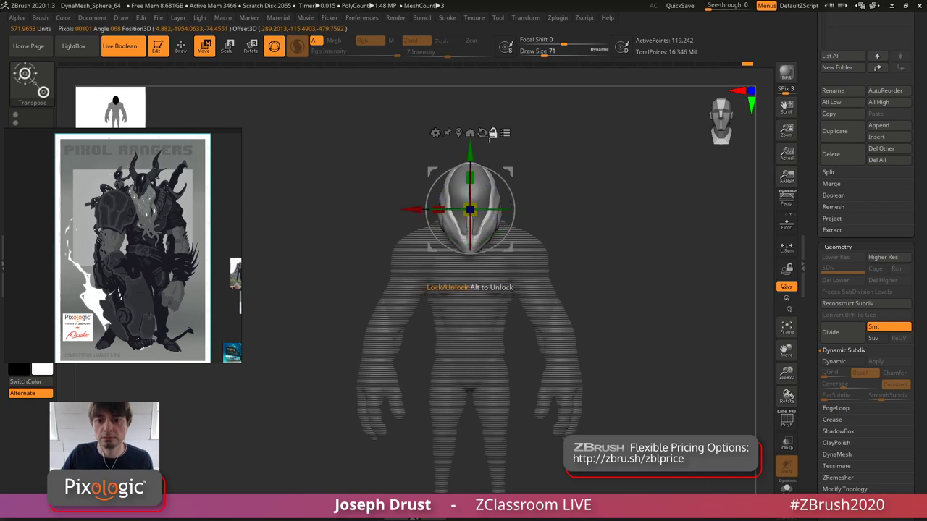
drag(477, 206, 478, 206)
shift+drag(579, 155, 522, 165)
drag(517, 176, 516, 175)
drag(550, 159, 616, 145)
drag(480, 207, 479, 208)
mouse_move(583, 151)
shift+mouse_down()
mouse_move(538, 157)
mouse_move(514, 174)
mouse_move(596, 142)
shift+mouse_up()
key(ctrl+z)
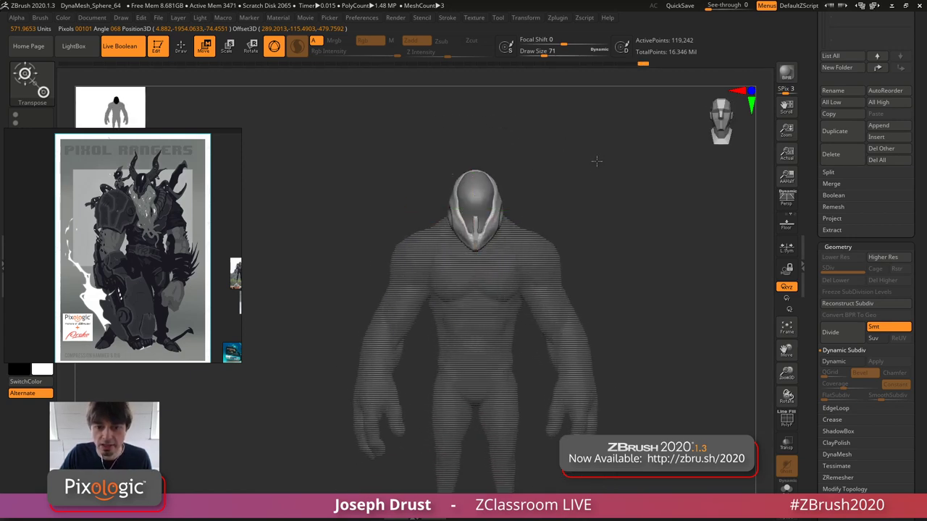
- Raise the inner head and outer shell together on the neck with the gizmo, fine-tune their fit, and return to sculpting mode
drag(473, 142, 473, 136)
drag(577, 152, 602, 145)
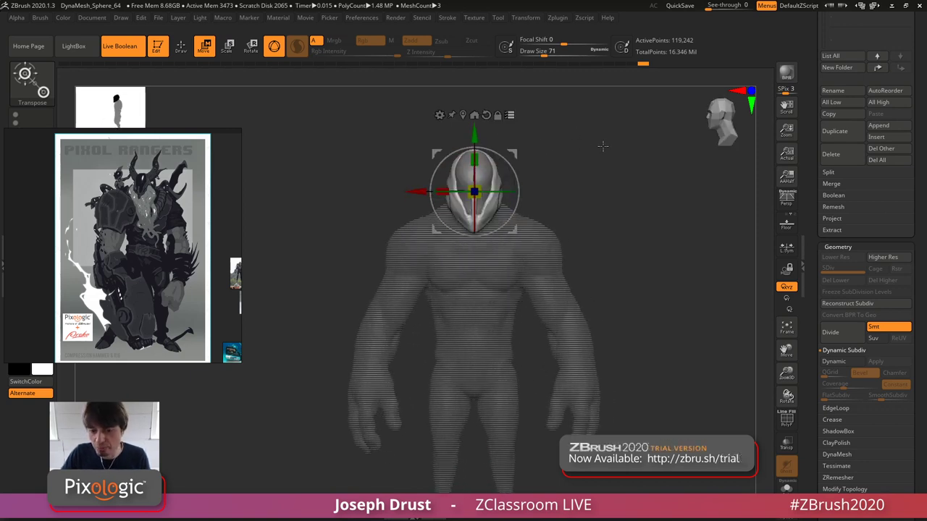
drag(484, 189, 481, 186)
mouse_move(567, 145)
mouse_down()
mouse_move(541, 143)
mouse_move(558, 137)
mouse_up()
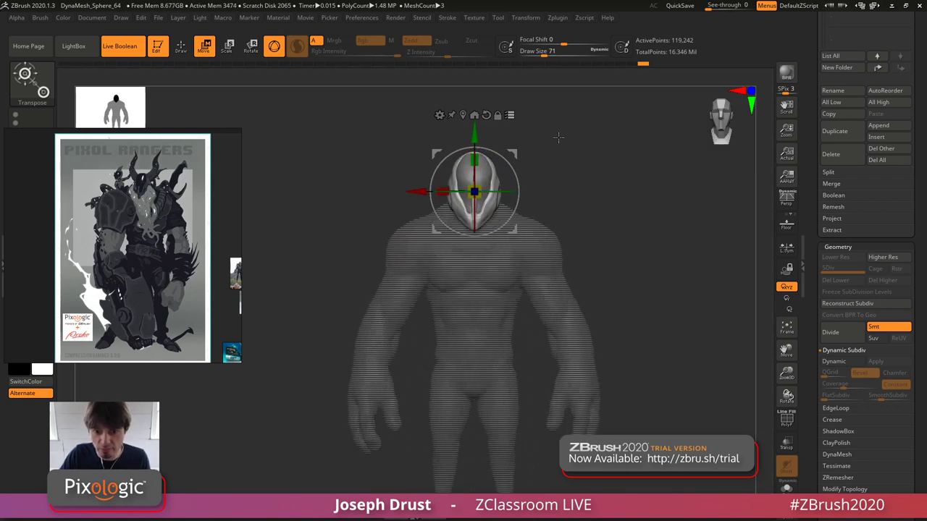
click(181, 46)
alt+drag(630, 219, 635, 193)
mouse_move(634, 193)
alt+mouse_down()
mouse_move(637, 232)
mouse_move(630, 201)
alt+mouse_up()
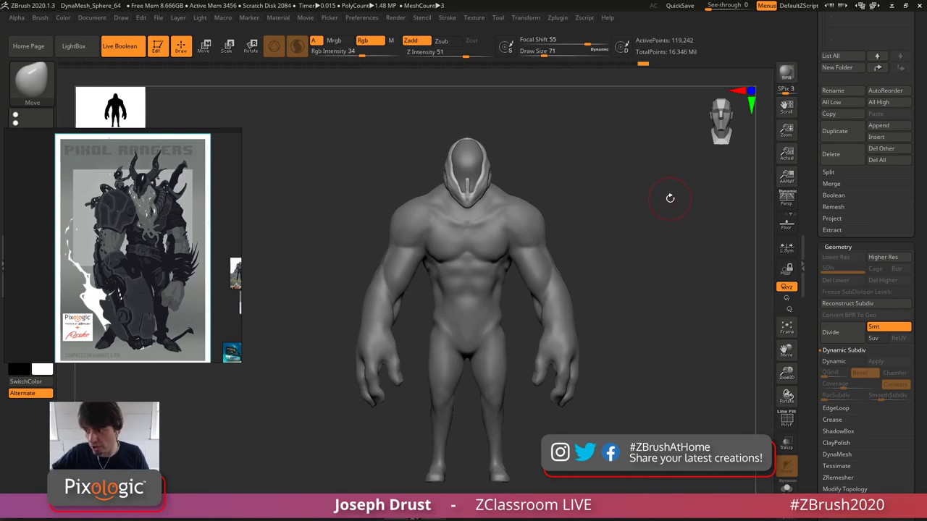
drag(659, 211, 663, 181)
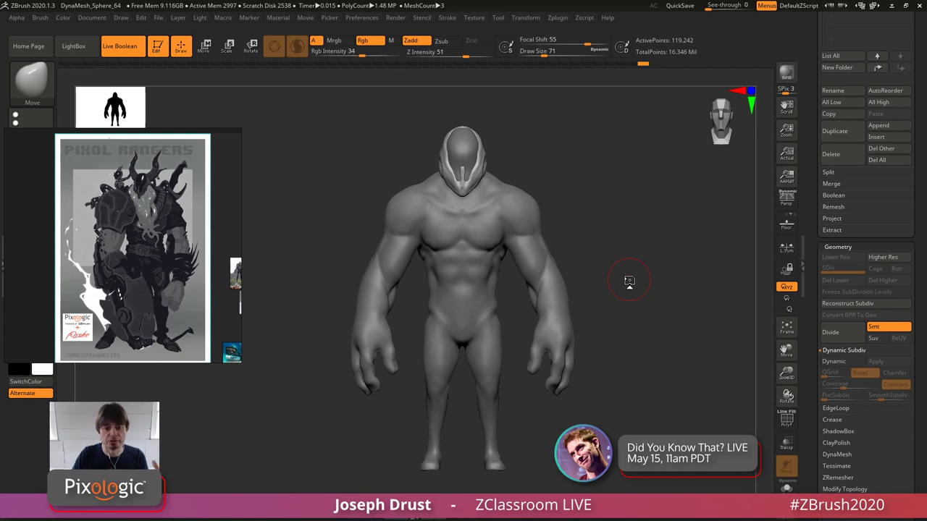
drag(611, 188, 557, 228)
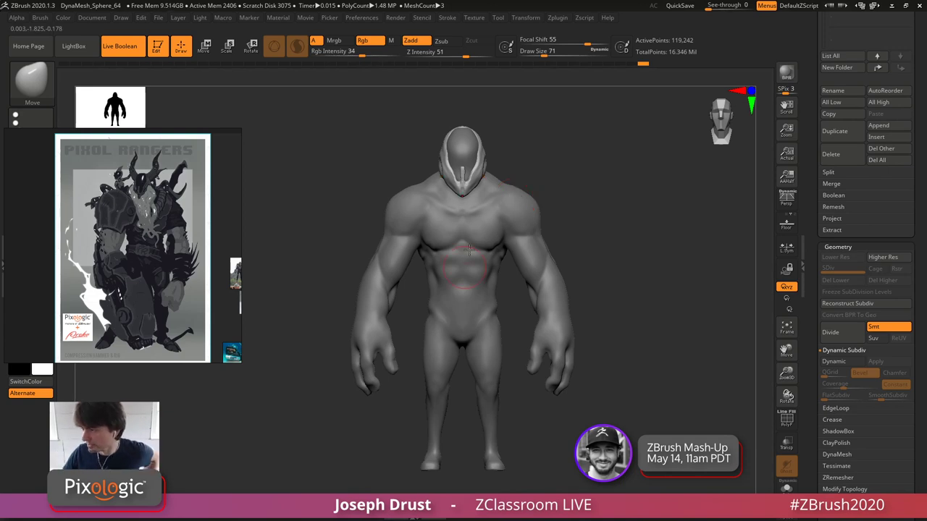
drag(584, 194, 540, 174)
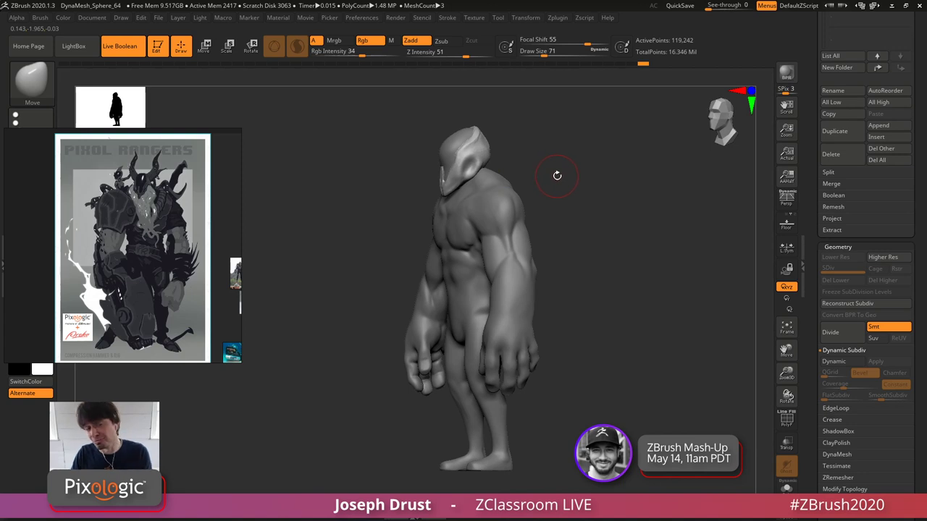
shift+drag(585, 184, 609, 181)
alt+drag(711, 233, 696, 238)
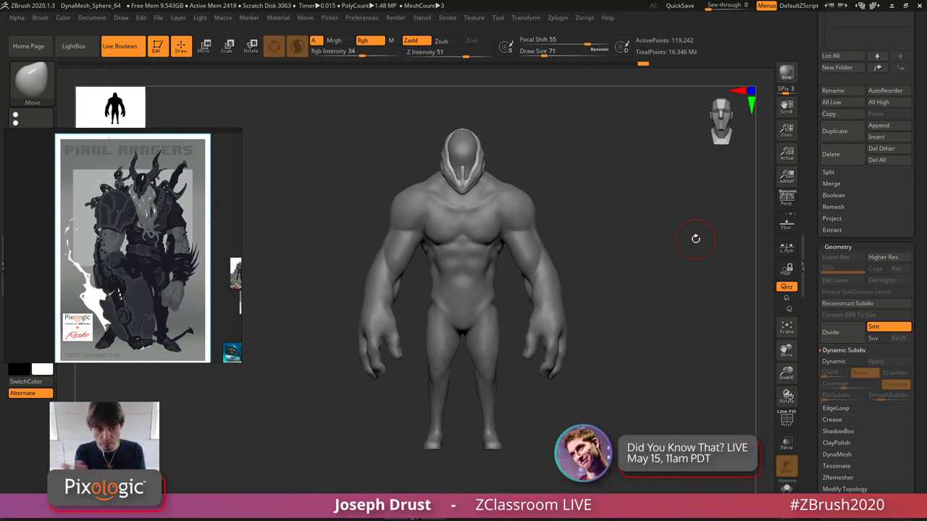
- Set the brush draw size to 25 and touch up the lower tip of the helmet shell near the chin
mouse_move(505, 126)
mouse_down()
mouse_move(565, 145)
mouse_move(519, 241)
mouse_up()
key(space)
drag(569, 180, 557, 179)
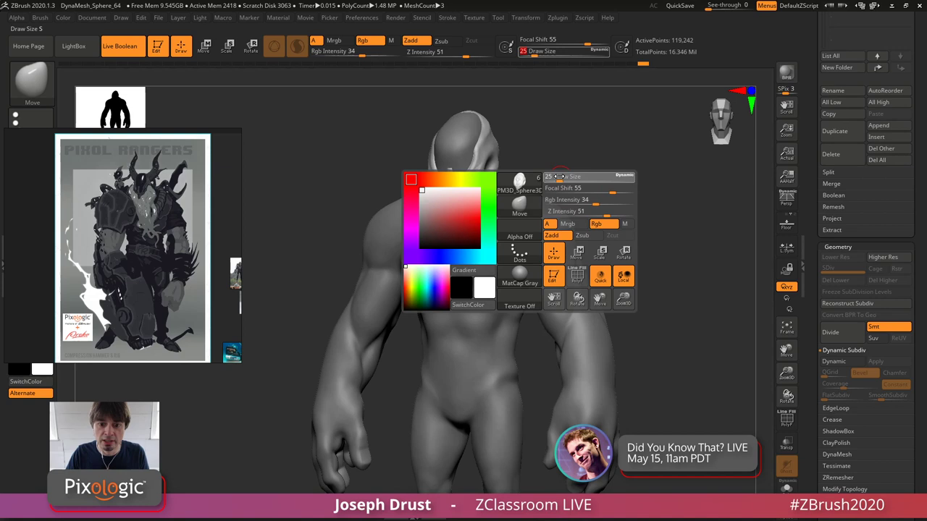
shift+drag(460, 199, 455, 197)
shift+drag(541, 168, 770, 152)
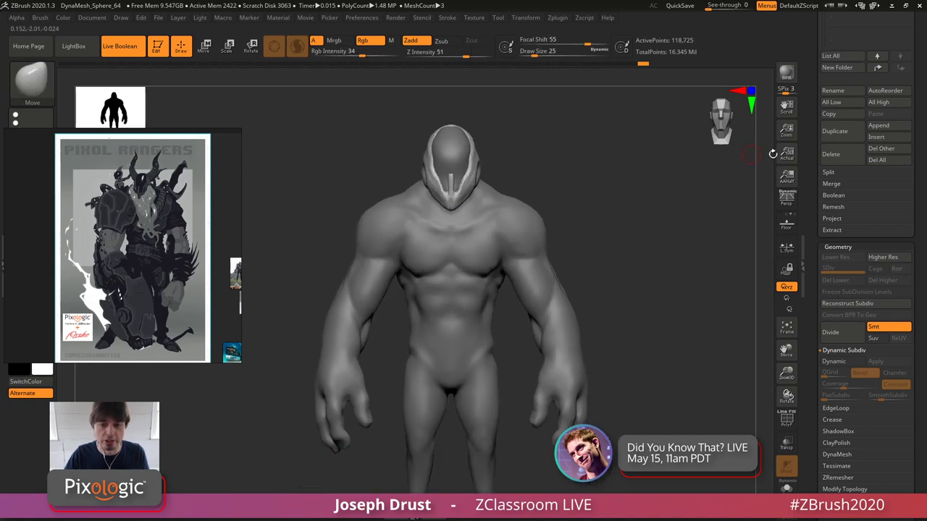
- Insert a Ring3D primitive as a new subtool
drag(812, 123, 816, 243)
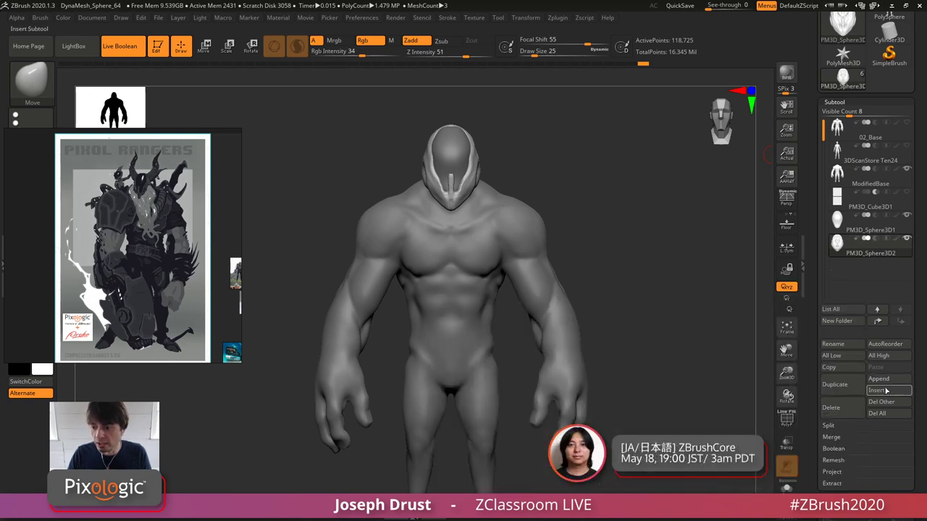
click(876, 391)
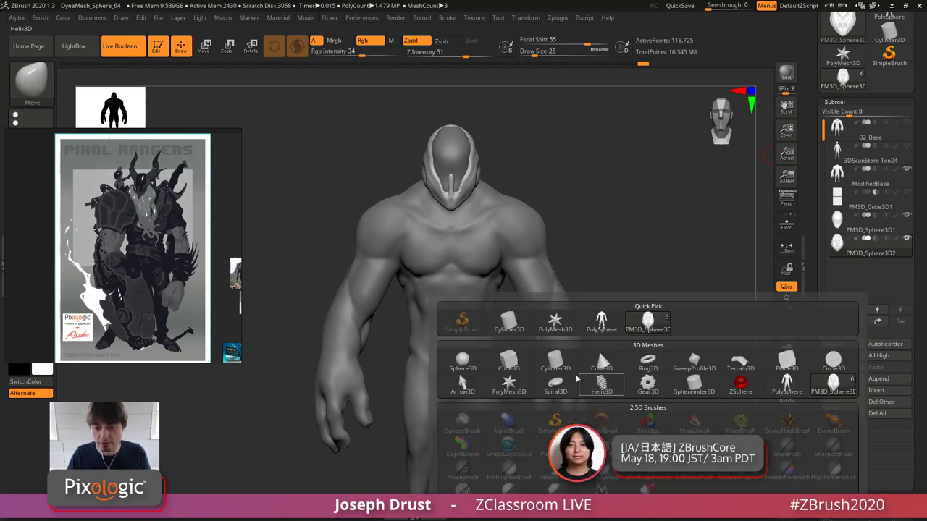
mouse_move(646, 364)
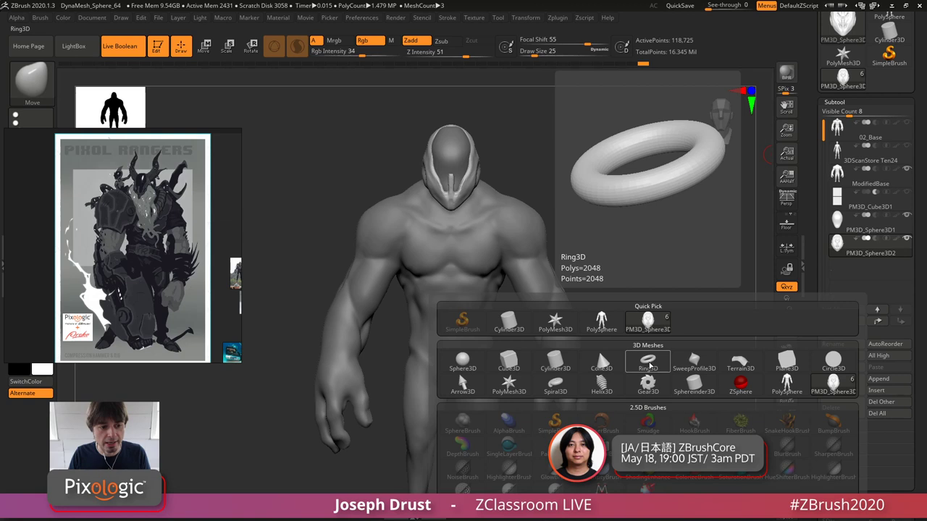
click(649, 366)
drag(645, 310, 616, 320)
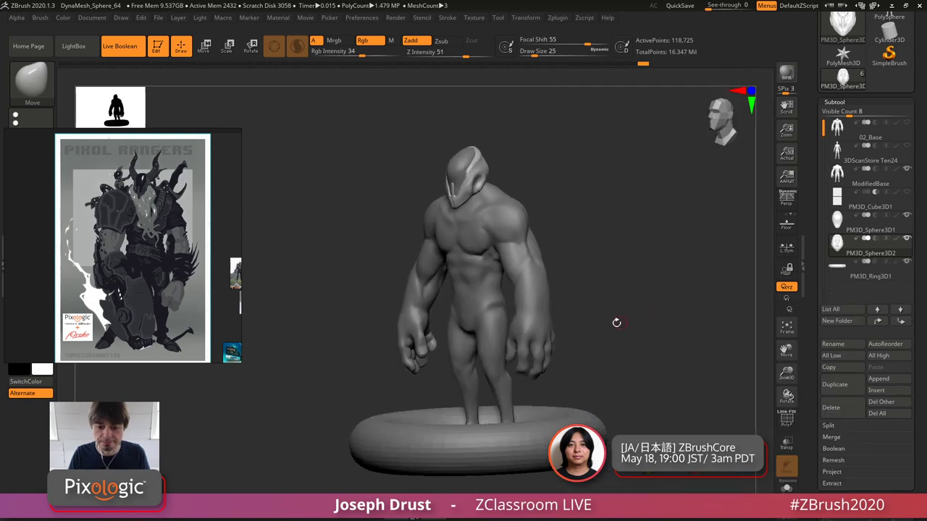
- Make the ring the active subtool and raise it with the gizmo to the character's upper chest
key(w)
click(500, 101)
shift+drag(543, 141, 577, 145)
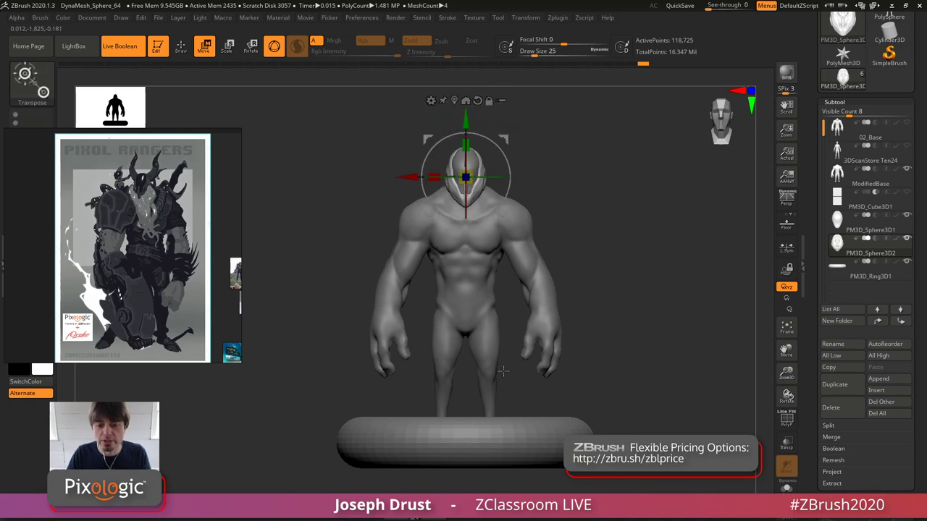
alt+click(522, 425)
drag(468, 380, 468, 185)
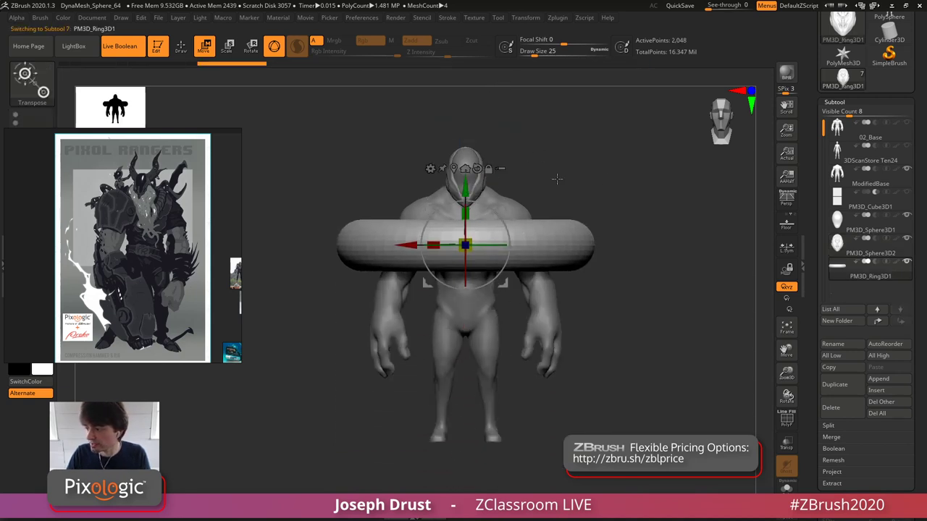
- Tilt the ring down toward the front and scale it down around the neck and head
alt+drag(609, 164, 530, 237)
drag(439, 335, 573, 239)
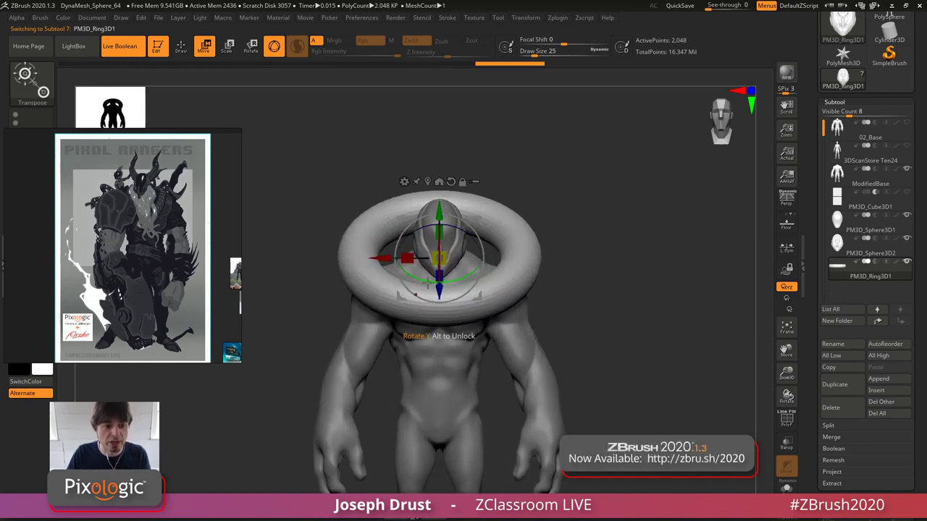
drag(444, 258, 431, 275)
drag(579, 212, 530, 246)
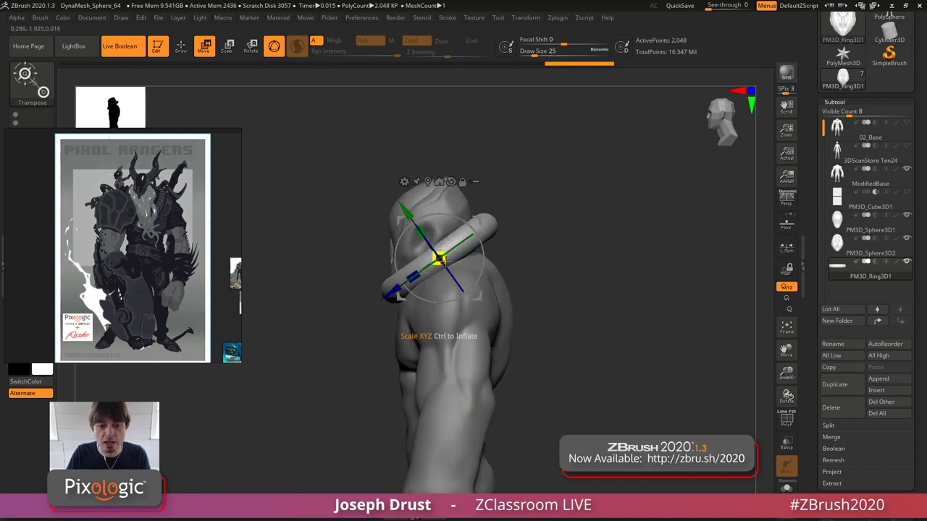
- Thicken the tilted ring into a heavy collar around the neck
mouse_move(441, 258)
mouse_down()
mouse_move(449, 258)
mouse_move(441, 257)
mouse_up()
drag(543, 206, 615, 199)
drag(458, 232, 474, 209)
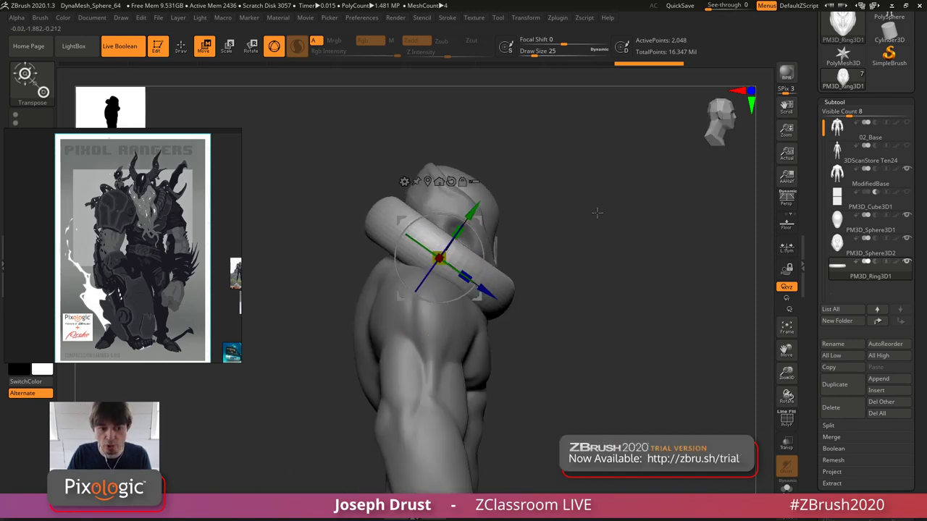
shift+drag(627, 208, 507, 199)
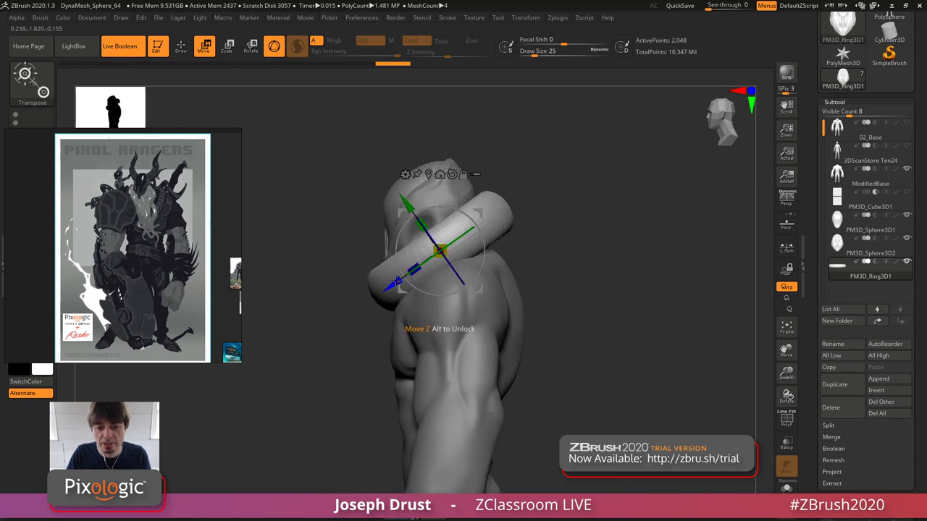
- Stretch the collar ring front to back, make it taller along its own axis, and return to the Move brush
drag(415, 269, 403, 278)
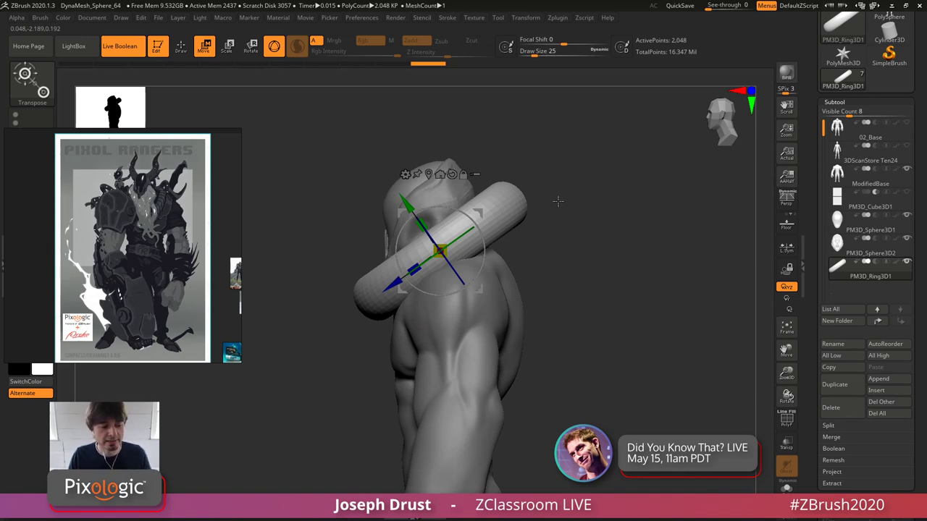
mouse_move(558, 202)
mouse_down()
mouse_move(604, 205)
mouse_move(573, 210)
mouse_up()
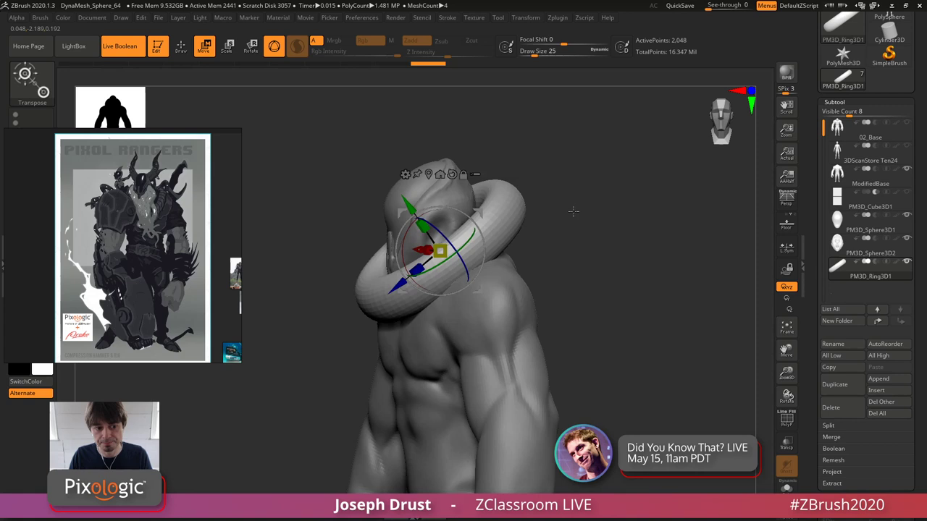
drag(424, 225, 418, 217)
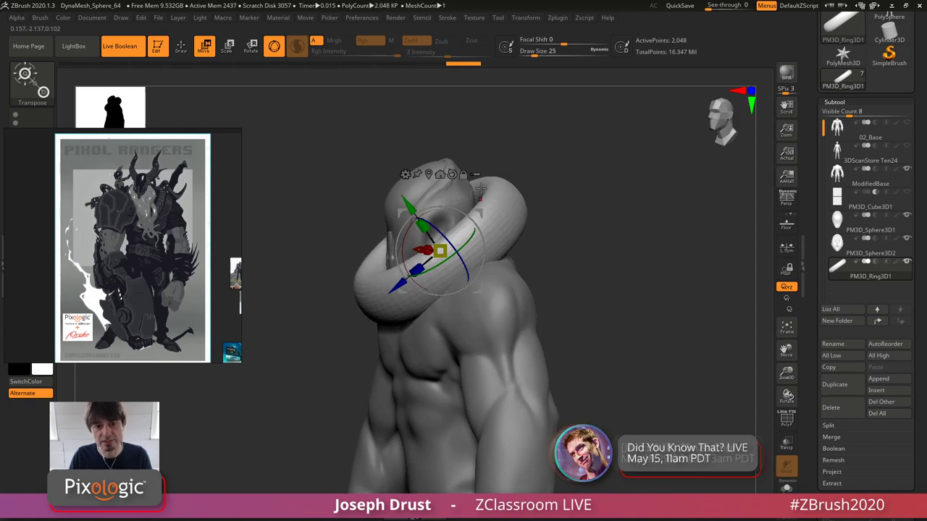
shift+right_drag(480, 190, 479, 201)
key(q)
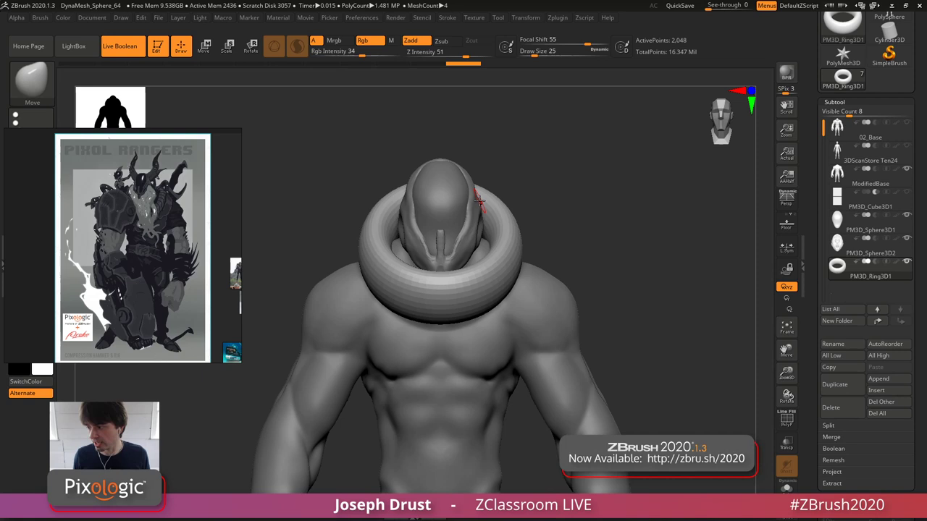
- Isolate the lower half of the collar ring with a lasso selection, show the whole ring again, and mask part of it
drag(586, 208, 567, 203)
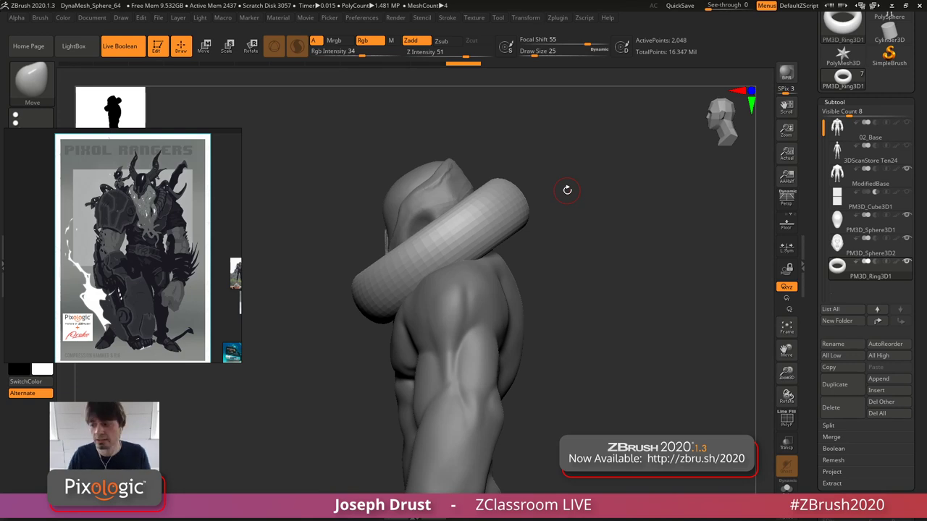
key(ctrl+shift)
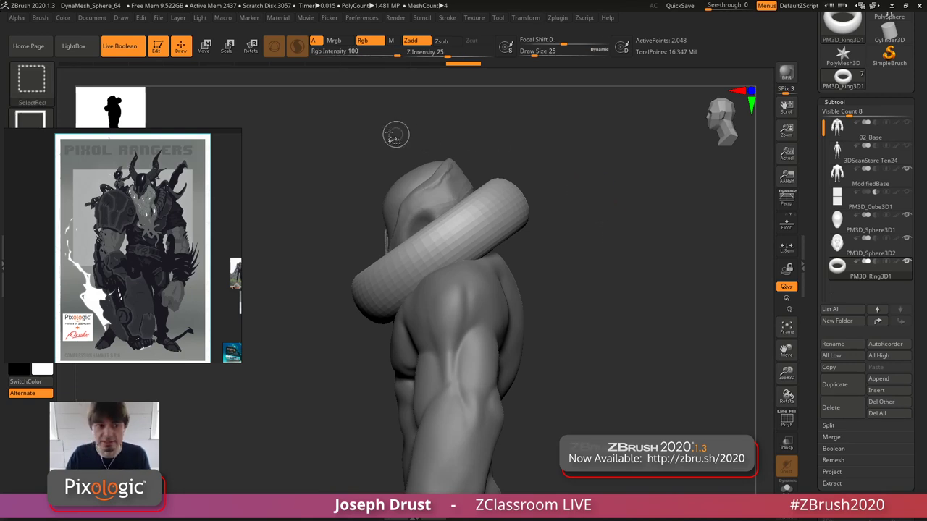
ctrl+shift+click(34, 92)
ctrl+shift+click(323, 136)
mouse_move(614, 336)
ctrl+shift+mouse_down()
mouse_move(622, 218)
mouse_move(507, 182)
mouse_move(428, 259)
mouse_move(406, 428)
mouse_move(615, 377)
ctrl+shift+mouse_up()
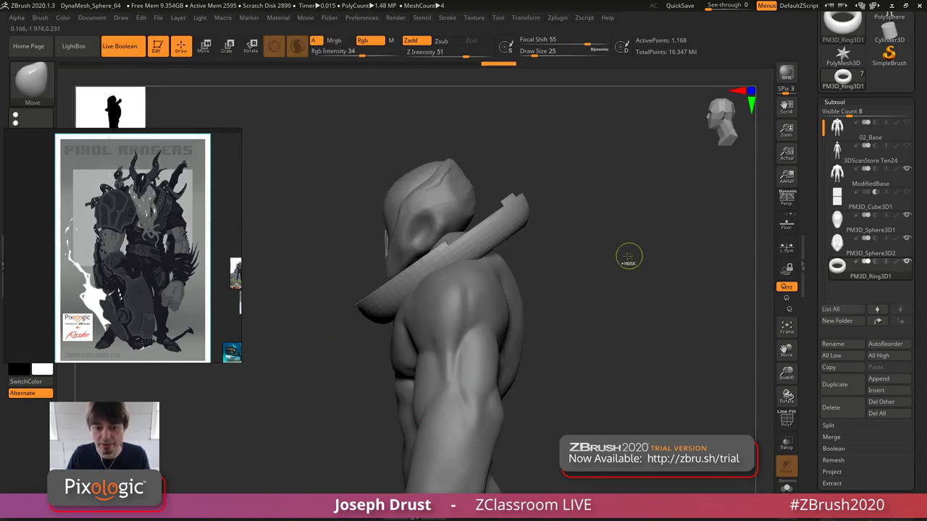
ctrl+shift+click(628, 255)
mouse_move(570, 333)
ctrl+mouse_down()
mouse_move(587, 187)
mouse_move(497, 210)
mouse_move(413, 264)
mouse_move(343, 380)
ctrl+mouse_up()
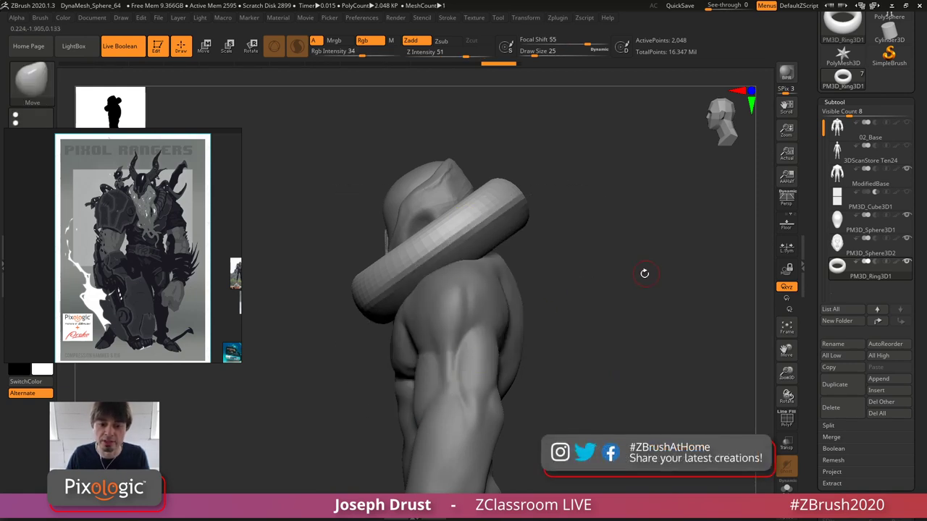
- Flatten and shift the unmasked part of the collar along its tilted axis with the gizmo, clear the mask, and return to sculpting mode
key(w)
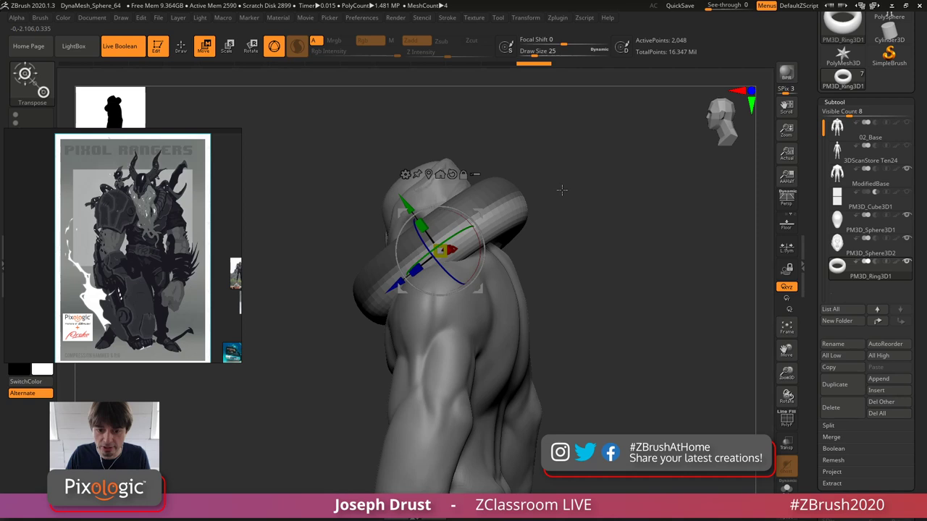
shift+drag(562, 189, 579, 190)
drag(421, 224, 441, 252)
drag(409, 206, 422, 221)
mouse_move(549, 170)
shift+mouse_down()
mouse_move(614, 183)
mouse_move(579, 177)
shift+mouse_up()
click(181, 47)
ctrl+drag(639, 223, 646, 256)
mouse_move(647, 253)
shift+mouse_down()
mouse_move(664, 242)
mouse_move(632, 242)
shift+mouse_up()
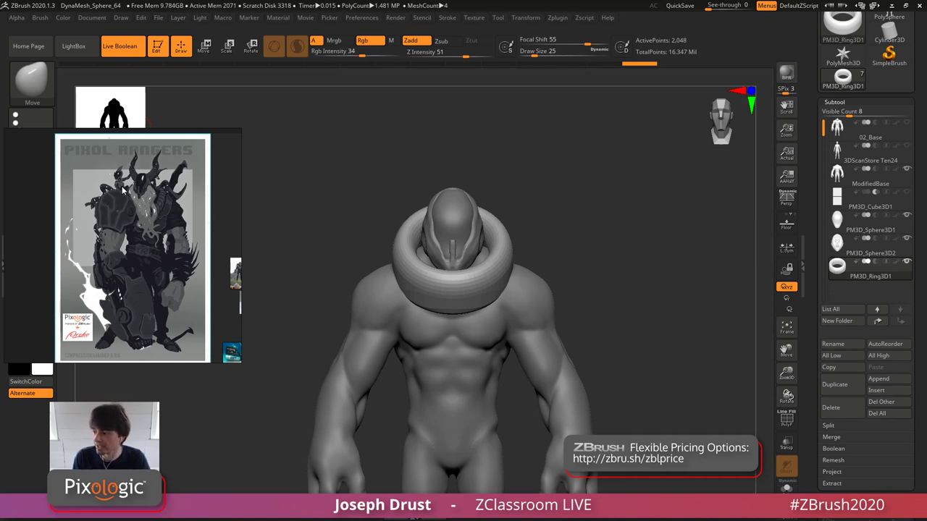
- Set the Move brush draw size to 116 and reshape the side of the collar ring
mouse_move(531, 203)
mouse_down()
mouse_move(582, 199)
mouse_move(572, 186)
mouse_up()
key(space)
shift+drag(533, 250, 527, 258)
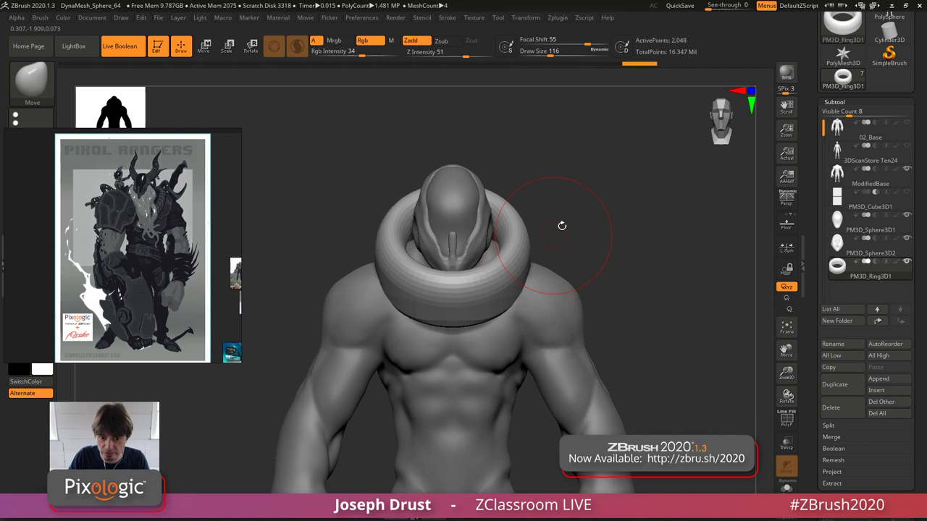
drag(561, 225, 550, 252)
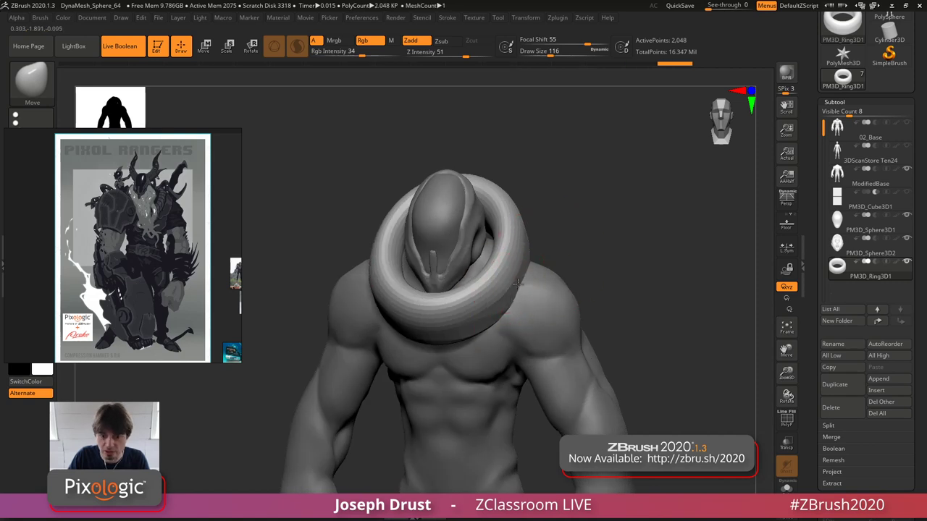
drag(511, 294, 644, 232)
- Enlarge the Move brush to draw size 167 and push the collar's lower sides inward so its front tapers toward the chest
key(space)
drag(588, 297, 601, 297)
drag(553, 277, 528, 288)
drag(605, 244, 550, 254)
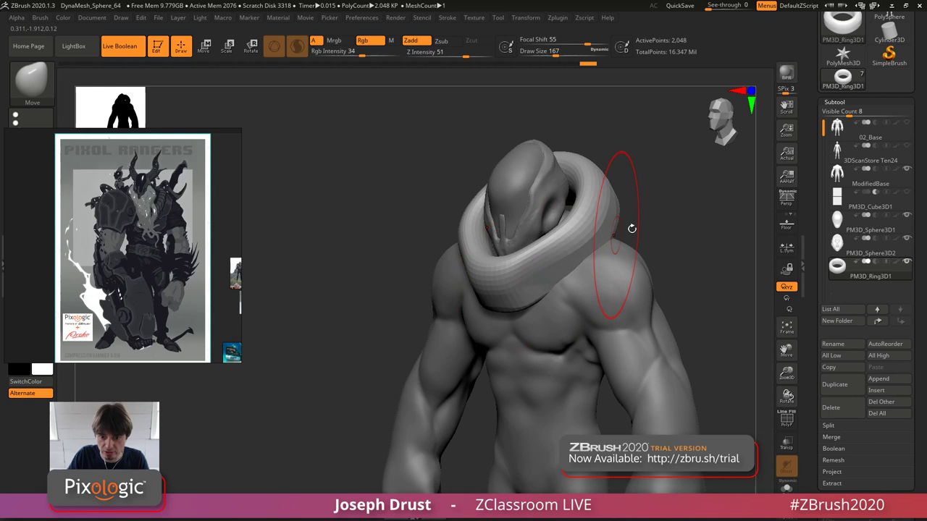
shift+drag(630, 228, 656, 223)
- Set the Move brush draw size to 112 and reshape the collar's front and lower sides around the neck
key(space)
drag(595, 290, 580, 289)
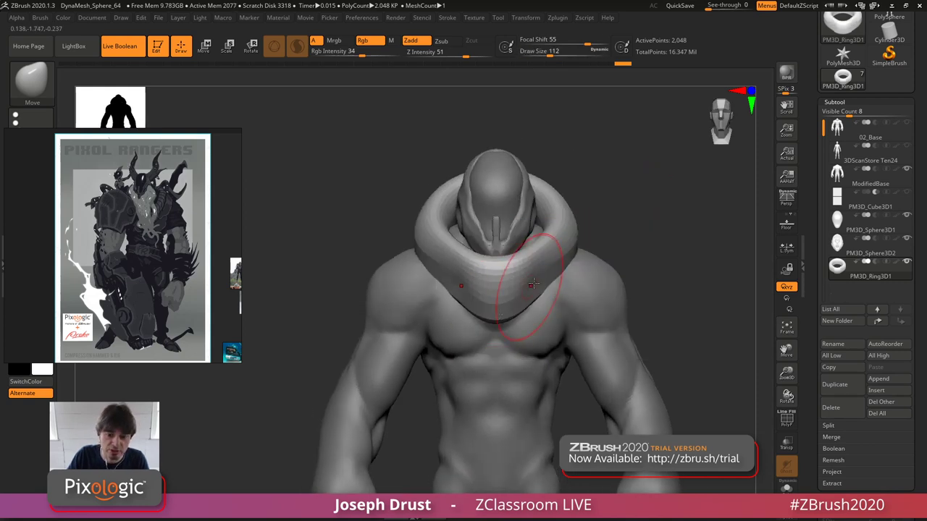
key(shift)
drag(637, 228, 558, 258)
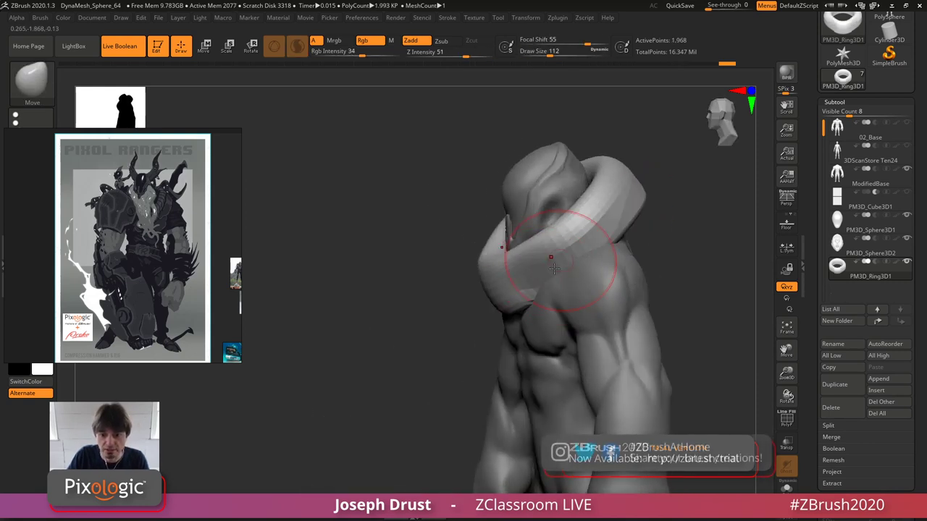
mouse_move(652, 222)
mouse_down()
mouse_move(706, 205)
mouse_move(614, 279)
mouse_up()
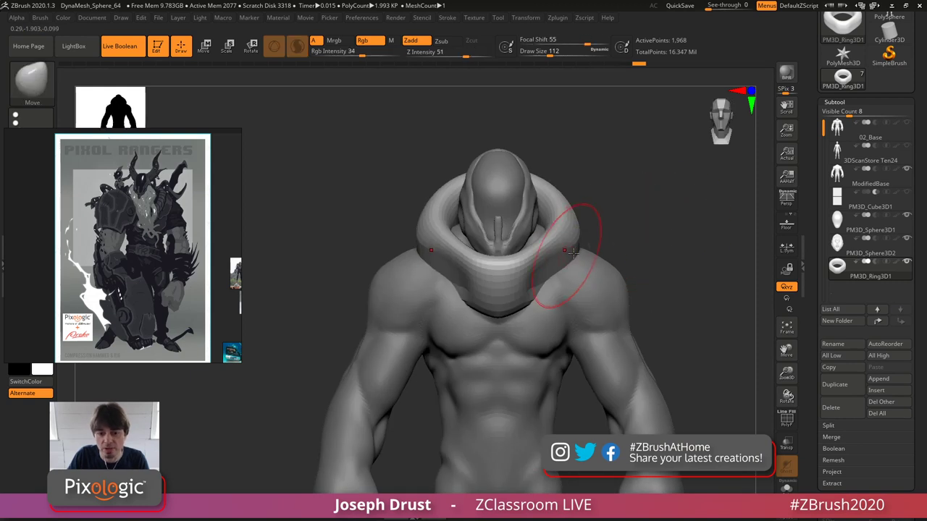
drag(637, 228, 587, 214)
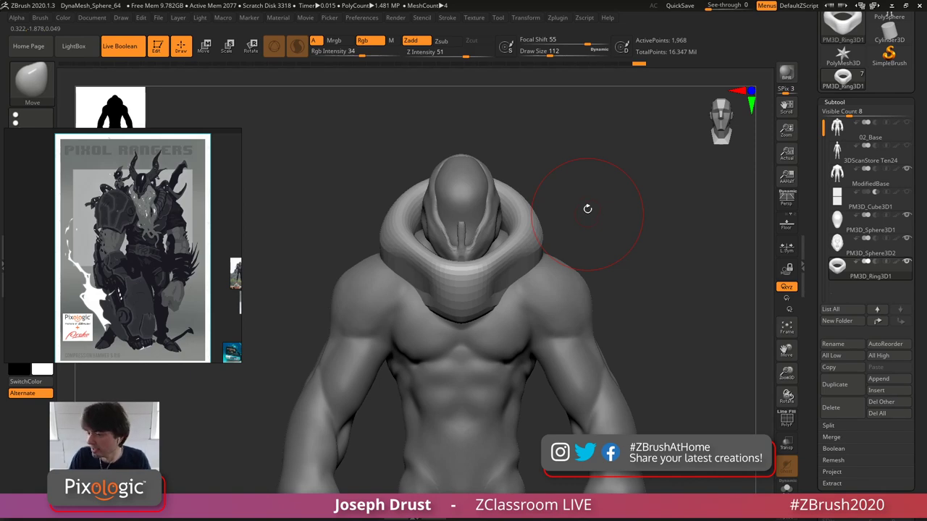
- Enlarge the Move brush to draw size 163 and adjust the collar's front and side profile
mouse_move(615, 230)
mouse_down()
mouse_move(561, 236)
mouse_move(620, 242)
mouse_move(612, 252)
mouse_move(659, 244)
mouse_up()
key(space)
mouse_move(507, 278)
mouse_down()
mouse_move(518, 277)
mouse_move(516, 288)
mouse_up()
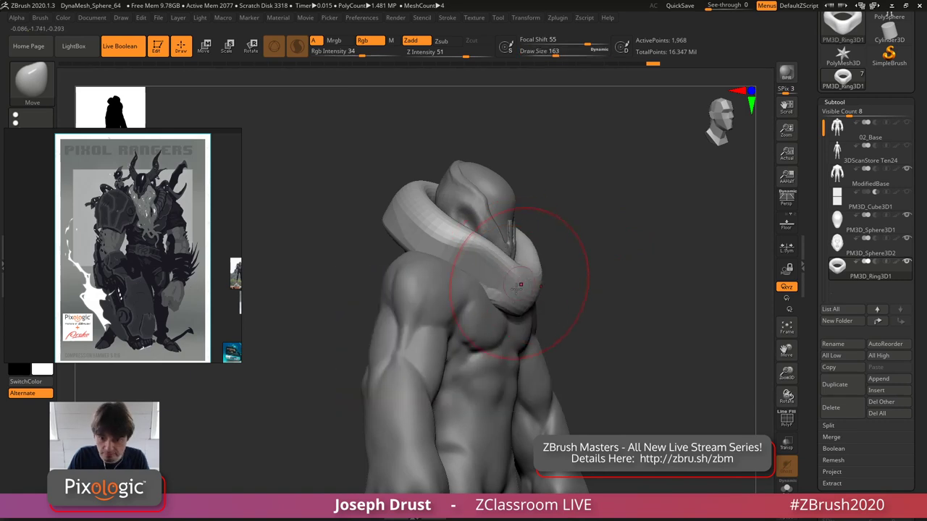
right_drag(507, 290, 478, 285)
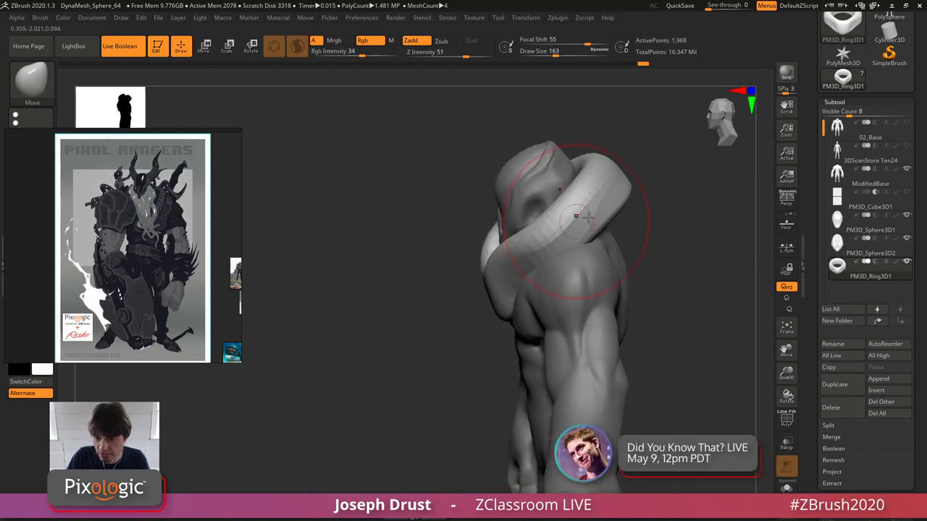
mouse_move(586, 215)
right_down()
mouse_move(605, 211)
mouse_move(638, 225)
mouse_move(637, 218)
mouse_move(699, 203)
mouse_move(639, 198)
mouse_move(639, 209)
mouse_move(608, 192)
mouse_move(674, 224)
mouse_move(455, 240)
mouse_move(463, 245)
mouse_move(507, 241)
mouse_move(464, 241)
mouse_move(517, 209)
mouse_move(443, 219)
right_up()
- Pull the rear of the collar downward over the upper back with the Move brush at draw size 128
key(shift)
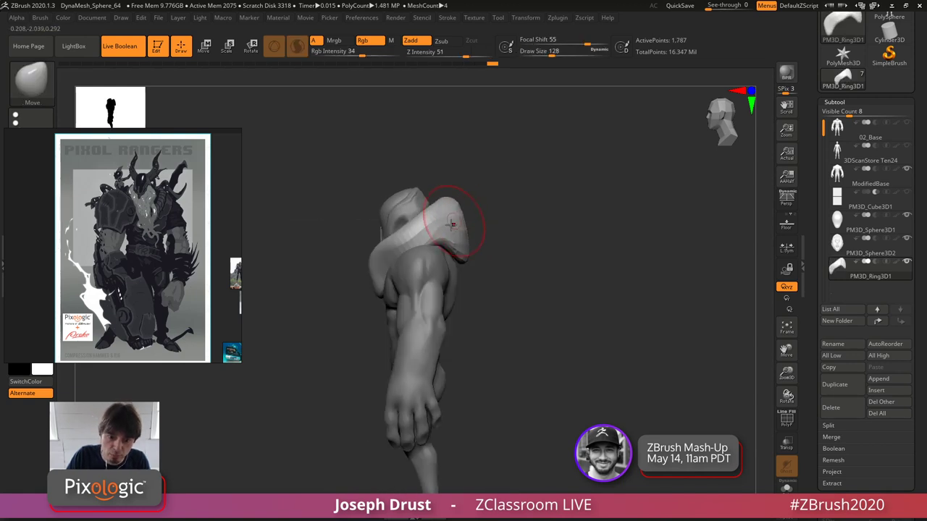
drag(455, 234, 464, 263)
mouse_move(472, 247)
right_down()
mouse_move(507, 235)
mouse_move(497, 248)
right_up()
mouse_move(595, 213)
right_down()
mouse_move(654, 207)
mouse_move(624, 208)
mouse_move(623, 171)
right_up()
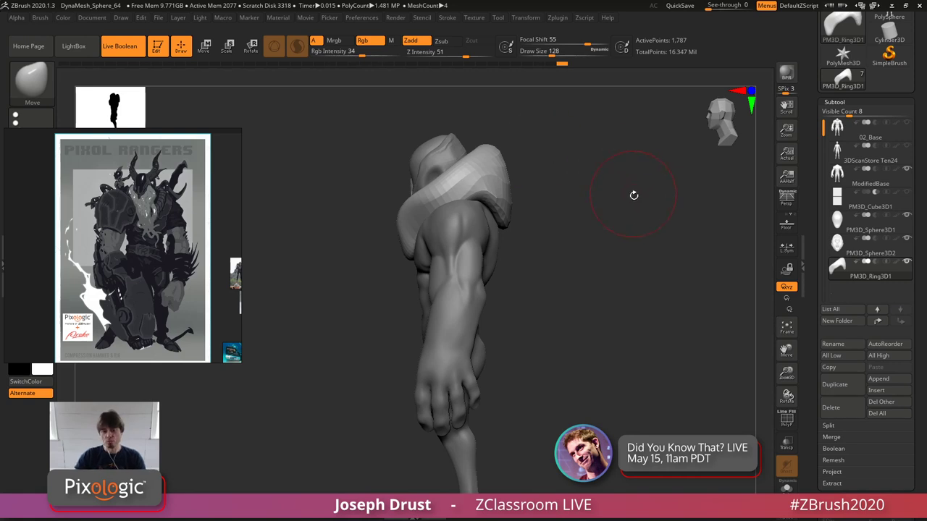
- Append a Cylinder3D as a new subtool for a part on the character's back
shift+drag(634, 195, 550, 210)
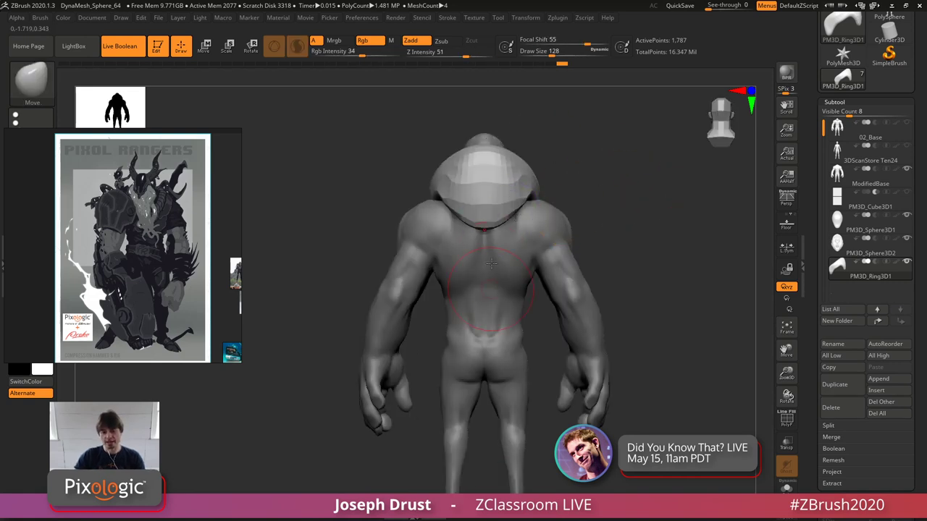
click(889, 383)
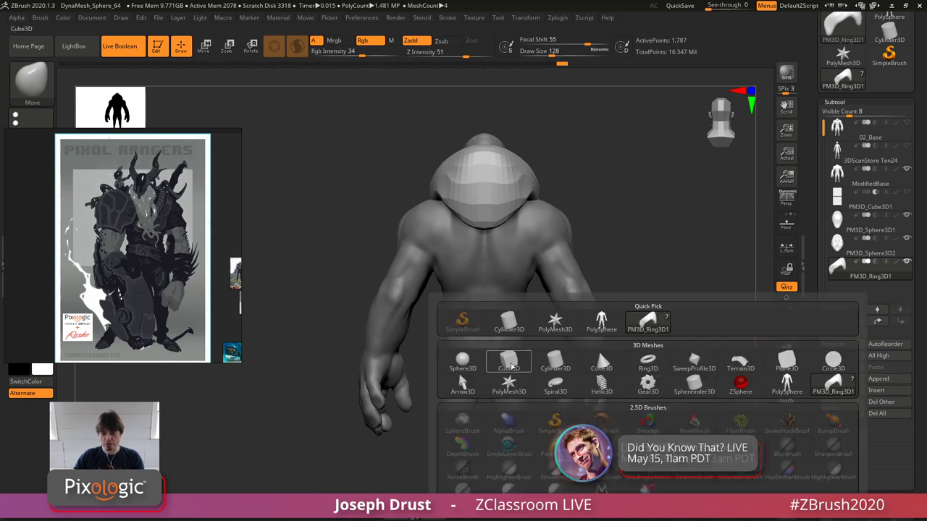
click(597, 349)
drag(630, 246, 753, 261)
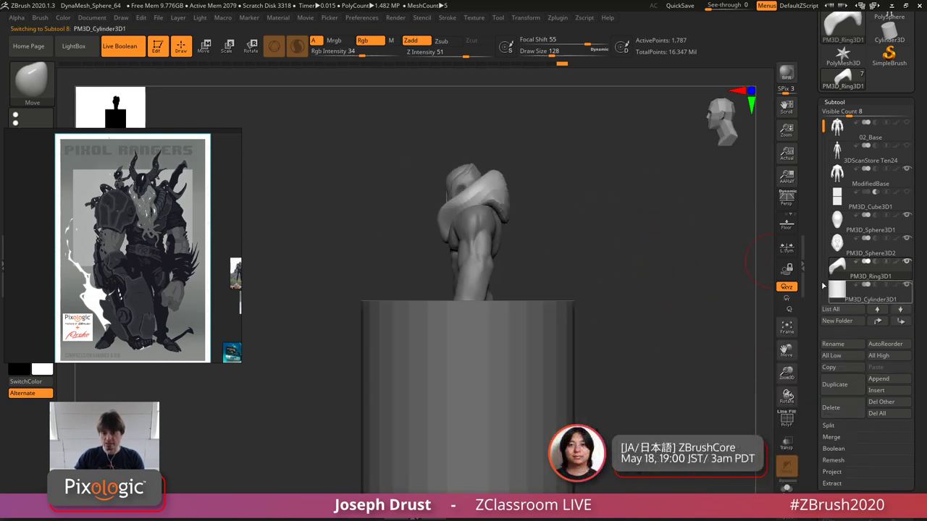
- Rotate the cylinder to point backward, shrink it, and place it centred behind the upper back
key(w)
drag(496, 371, 489, 420)
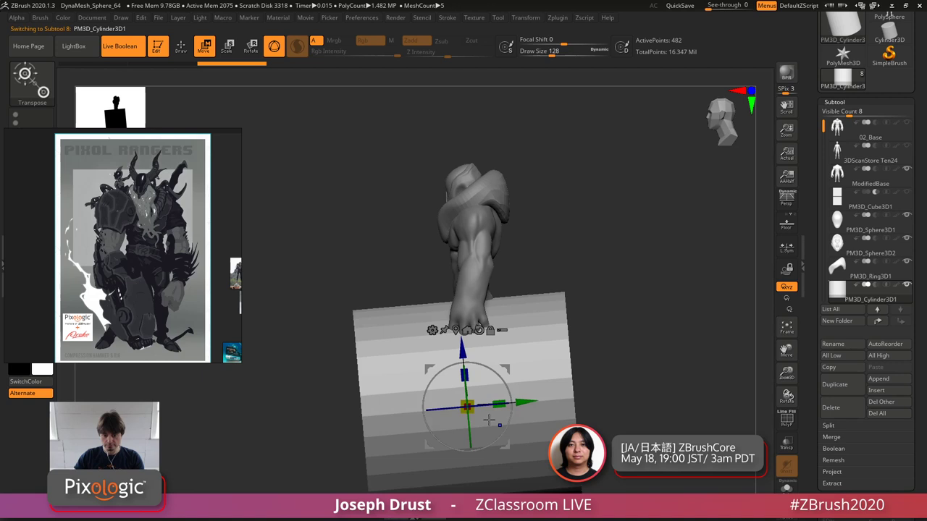
drag(509, 382, 552, 283)
shift+drag(688, 184, 644, 182)
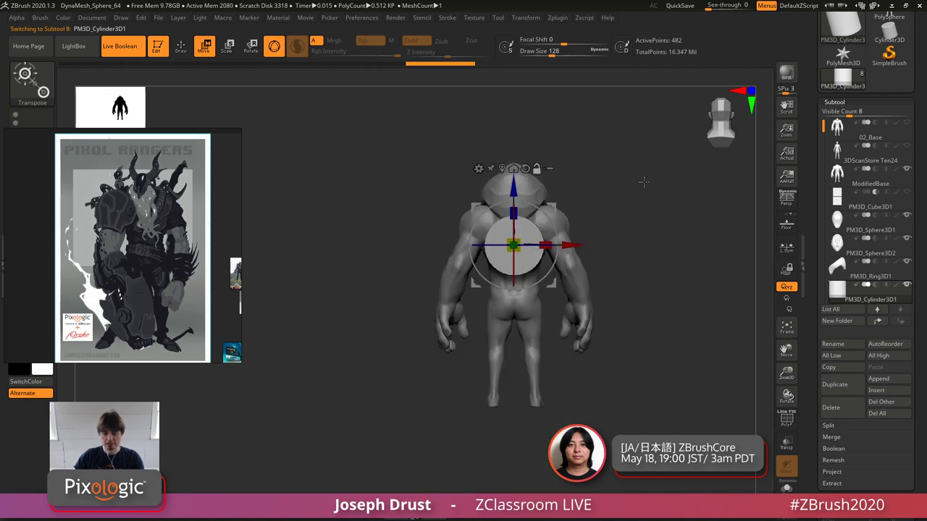
ctrl+right_drag(644, 182, 601, 217)
shift+drag(645, 174, 713, 174)
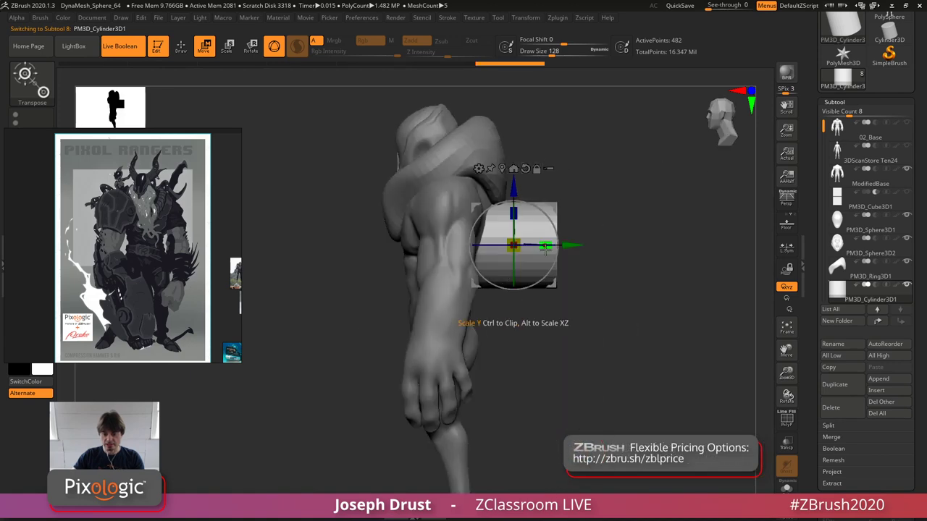
- Shorten the cylinder along its length, set it against the upper back beneath the collar, and return to sculpting mode
drag(546, 247, 527, 246)
drag(552, 283, 541, 263)
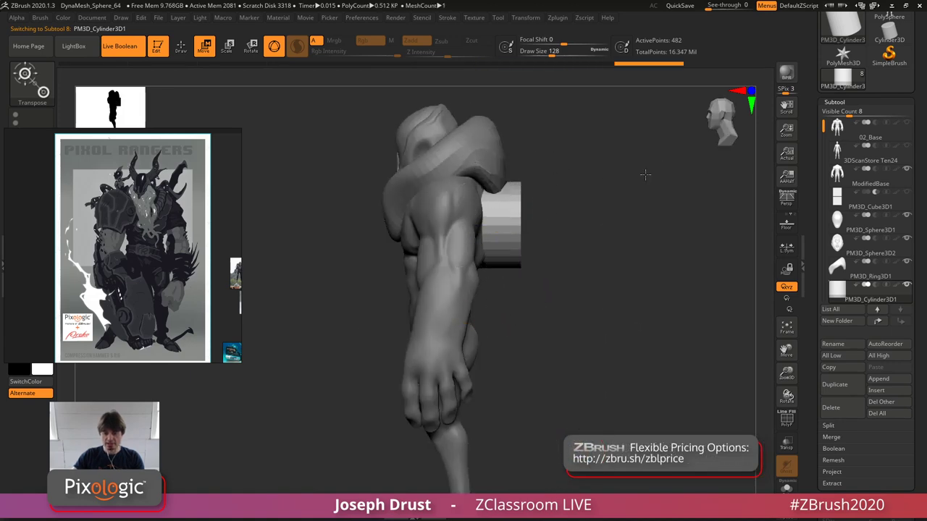
shift+drag(645, 175, 608, 175)
ctrl+right_drag(608, 176, 654, 149)
drag(654, 150, 630, 165)
ctrl+right_drag(631, 166, 609, 190)
mouse_move(608, 190)
mouse_down()
mouse_move(660, 168)
mouse_move(597, 218)
mouse_move(648, 199)
mouse_move(631, 202)
mouse_move(640, 239)
mouse_move(654, 215)
mouse_move(620, 224)
mouse_move(359, 206)
mouse_up()
key(q)
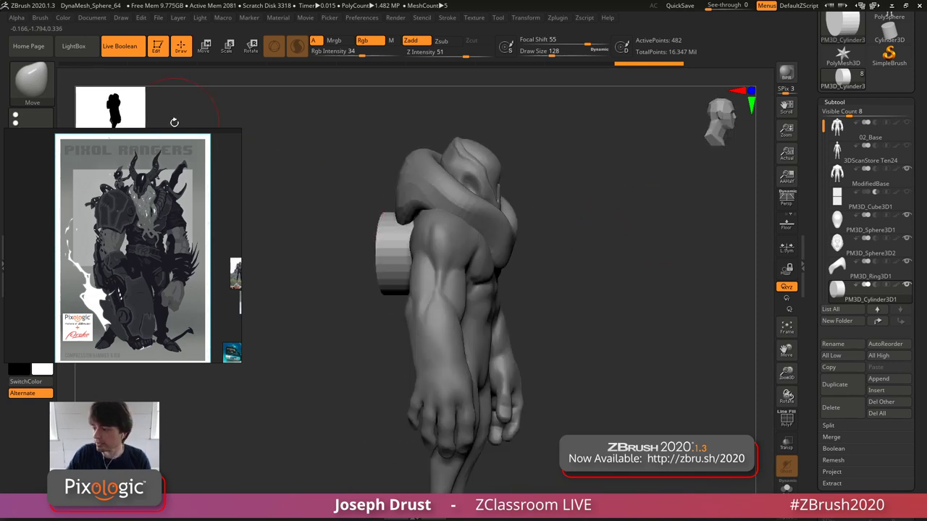
- Reposition the reference image lower and enlarge the silhouette thumbnail to size 346
mouse_move(233, 151)
middle_down()
mouse_move(218, 153)
mouse_move(221, 143)
middle_up()
right_drag(220, 147, 239, 222)
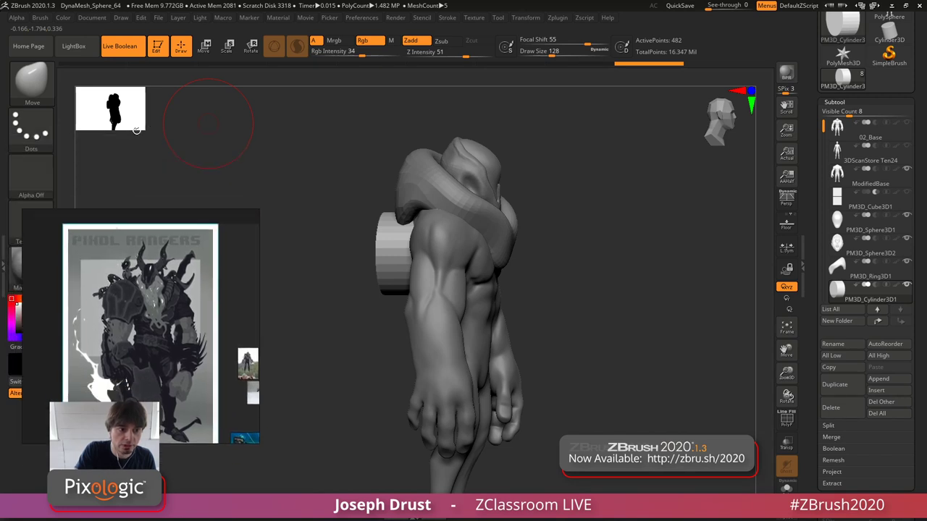
drag(136, 130, 248, 218)
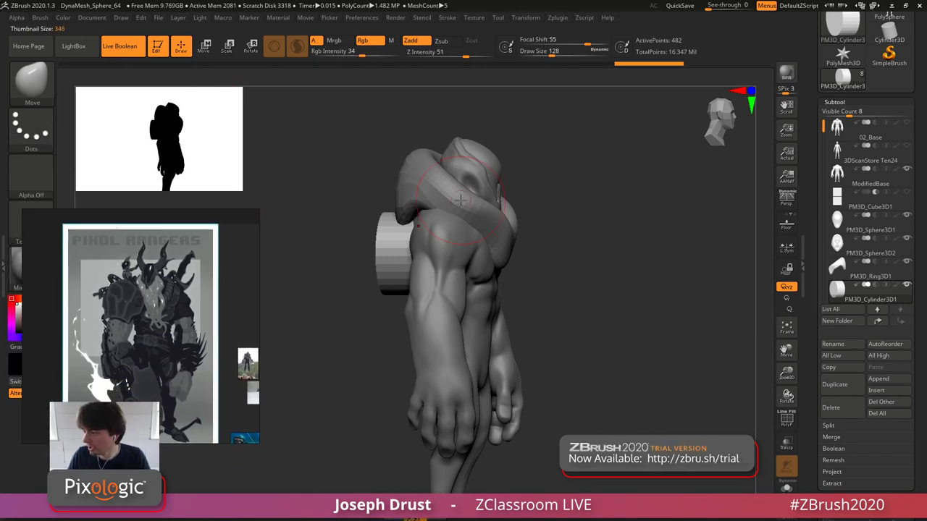
mouse_move(656, 240)
mouse_down()
mouse_move(672, 265)
mouse_move(628, 269)
mouse_move(622, 228)
mouse_move(635, 212)
mouse_move(618, 204)
mouse_move(623, 215)
mouse_up()
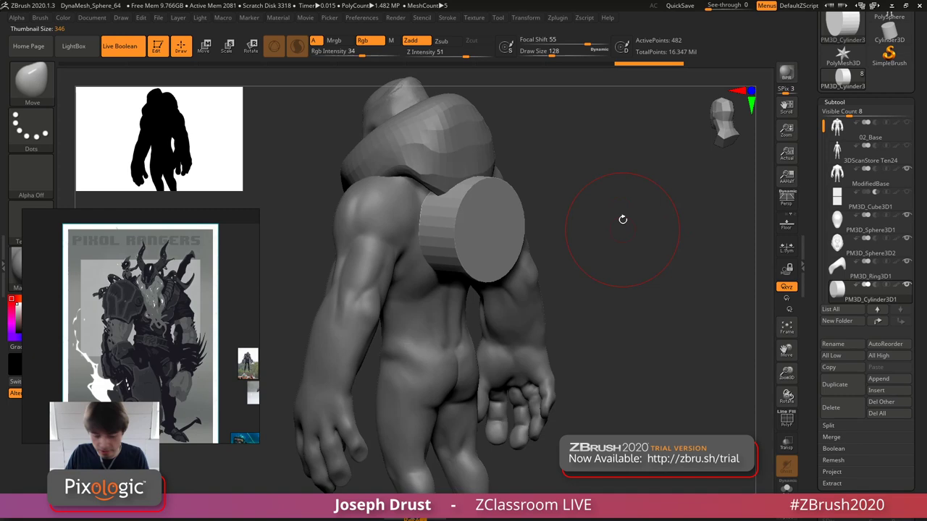
key(b)
key(c)
key(b)
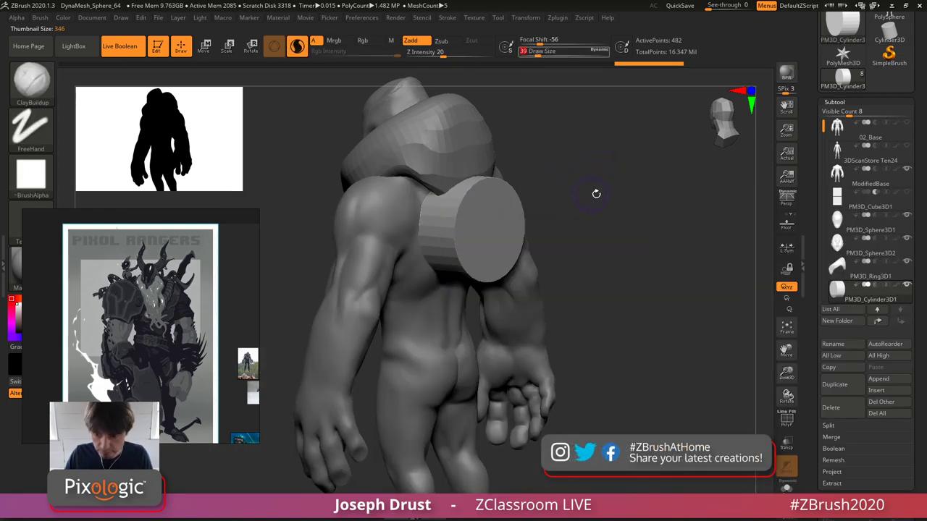
- Show the polyframe and delete the cylinder's redundant edge loops using Delete Loops
click(787, 420)
drag(527, 193, 577, 190)
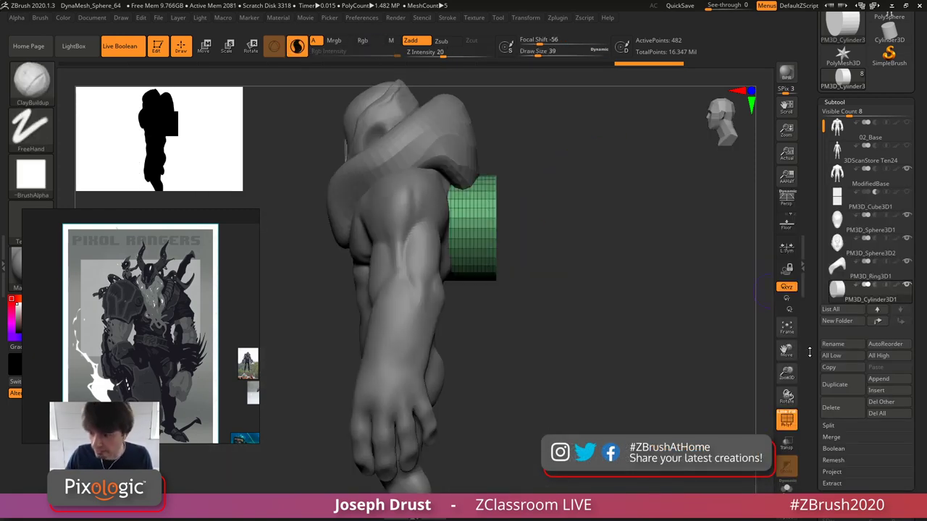
scroll(823, 231, down, 10)
click(833, 238)
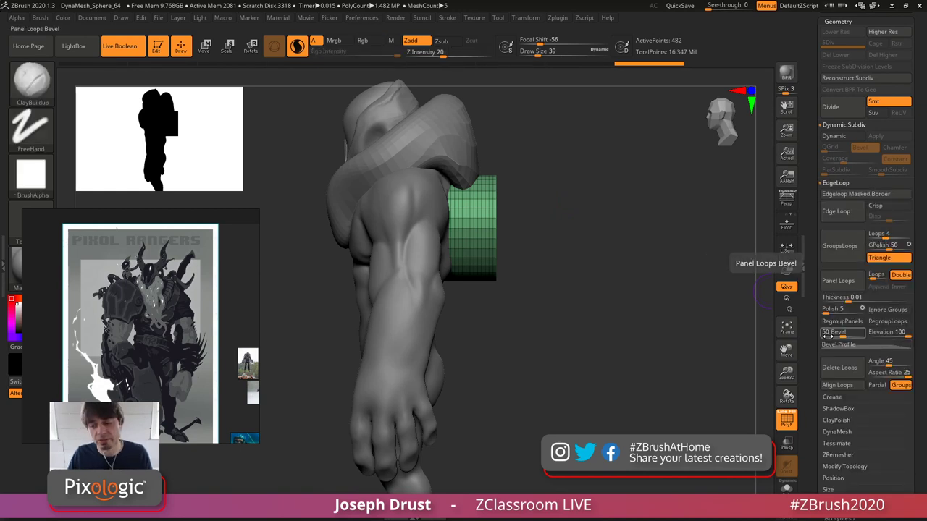
click(837, 368)
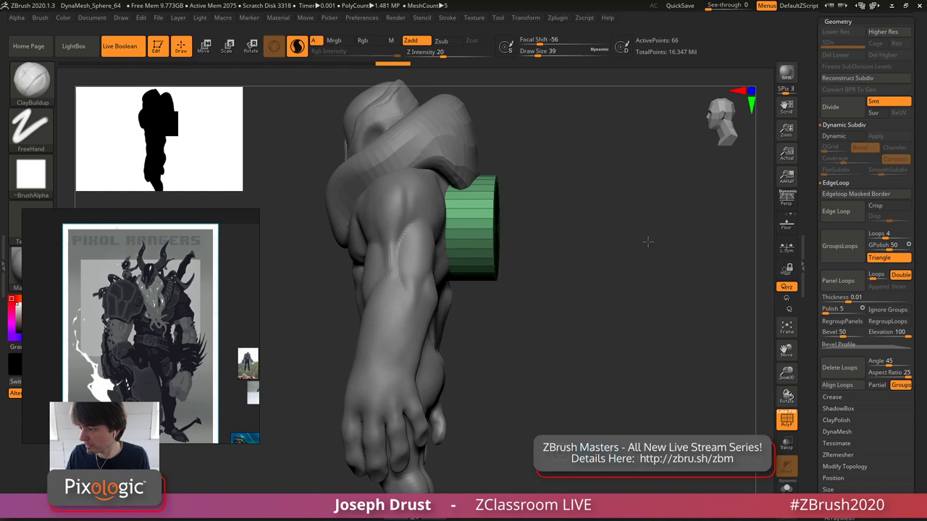
drag(658, 399, 535, 203)
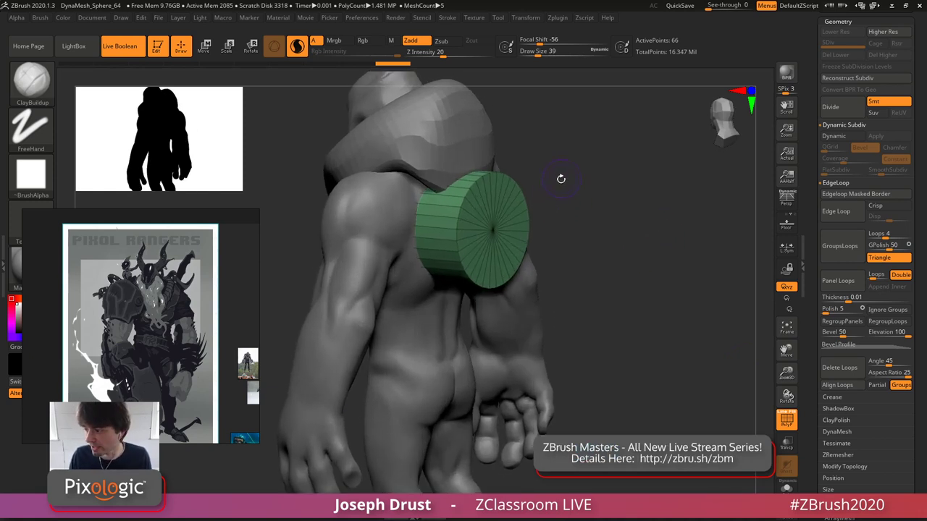
- With the ZModeler brush, mark the cylinder's outer cap polygons and add a narrow band of polygons at that end
key(b)
key(z)
key(m)
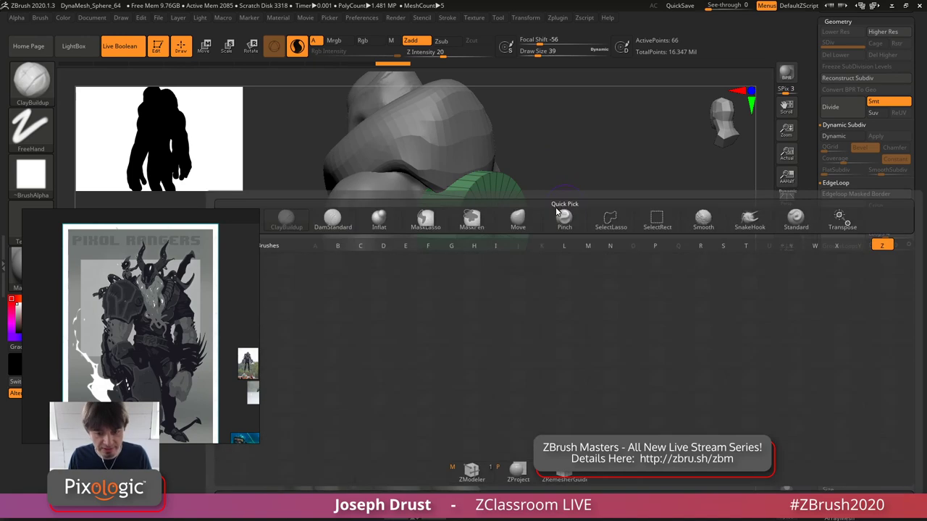
key(ctrl+z)
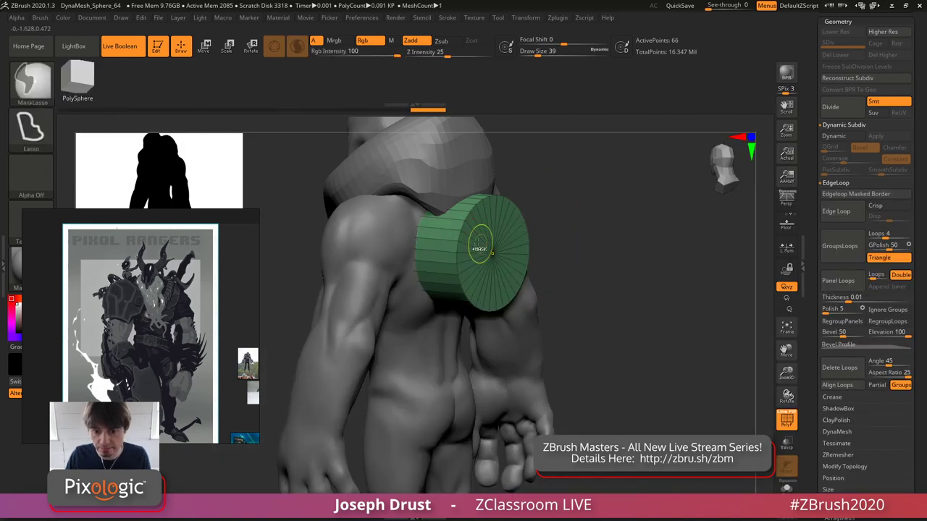
mouse_move(474, 217)
alt+mouse_down()
mouse_move(517, 246)
mouse_move(458, 252)
alt+mouse_up()
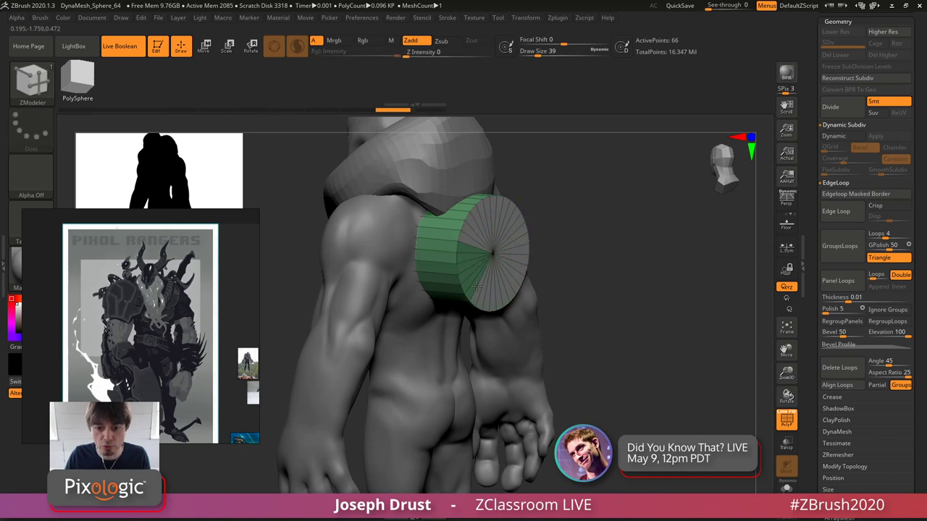
shift+drag(584, 205, 572, 215)
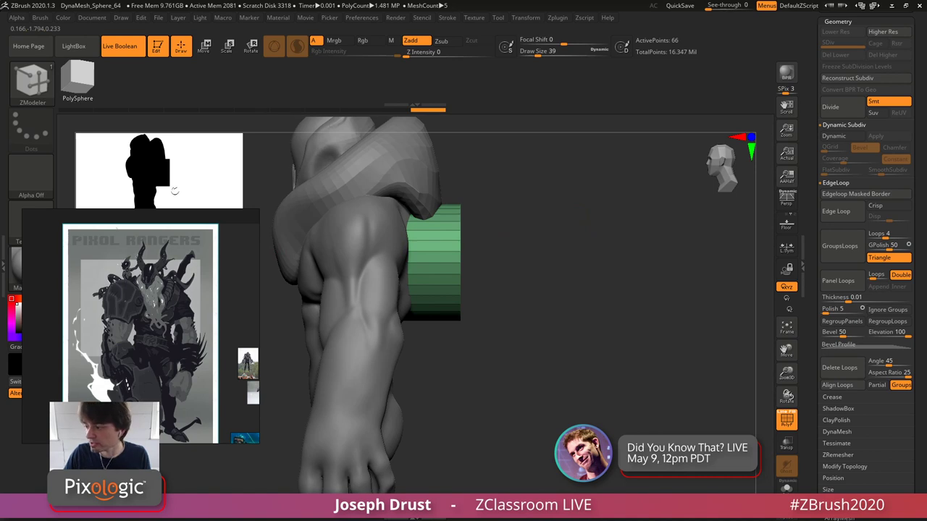
drag(571, 211, 497, 258)
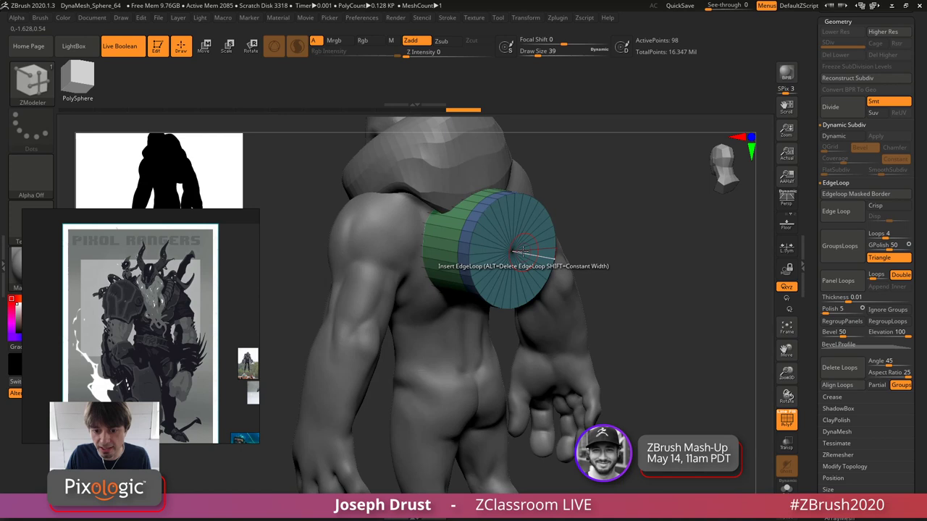
- Set the ZModeler polygon action to Scale and shrink the outer cap to taper the cylinder's end
click(561, 250)
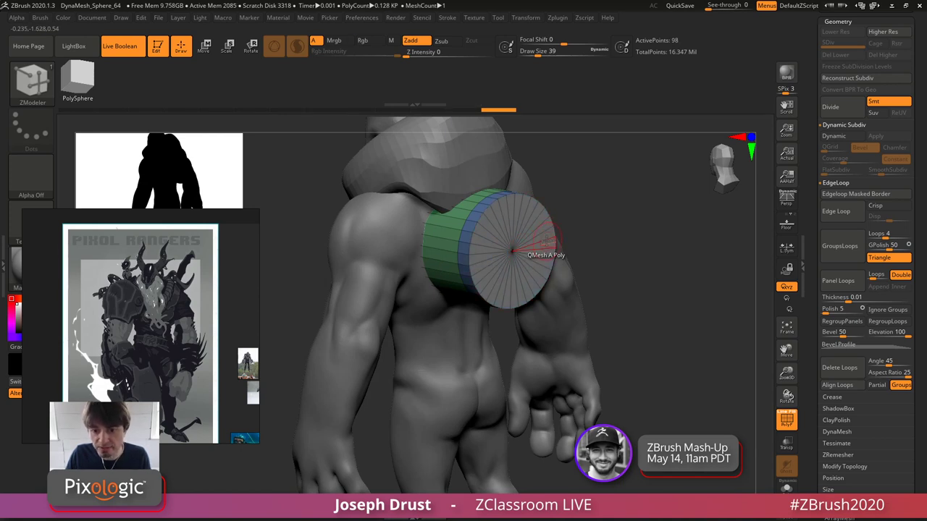
right_click(545, 236)
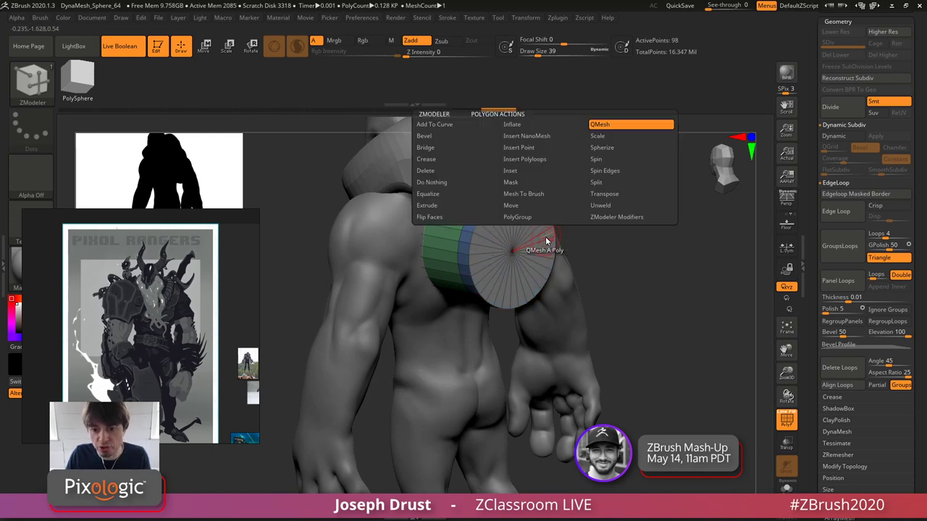
click(598, 135)
drag(544, 233, 515, 250)
drag(585, 199, 549, 221)
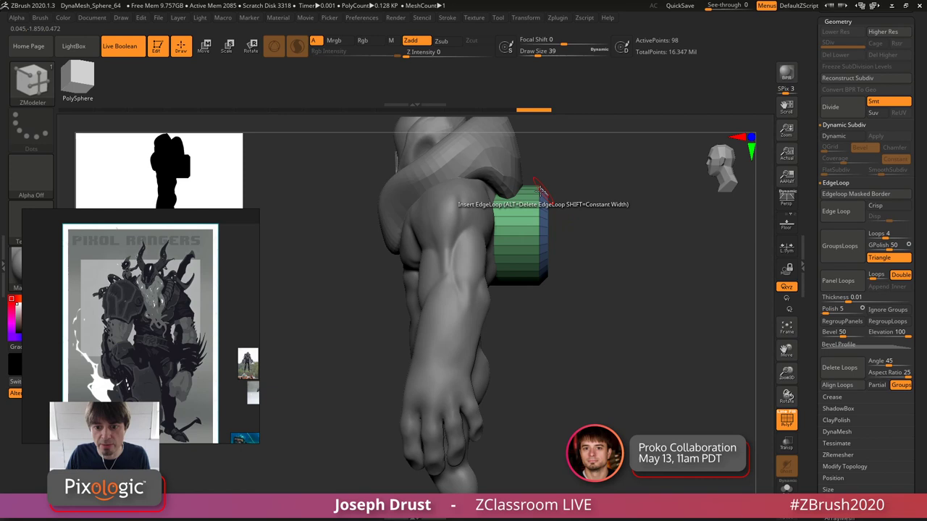
- Draw a lasso mask across the cylinder's outer end, and shift and tilt the cylinder against the upper back with the gizmo
key(ctrl)
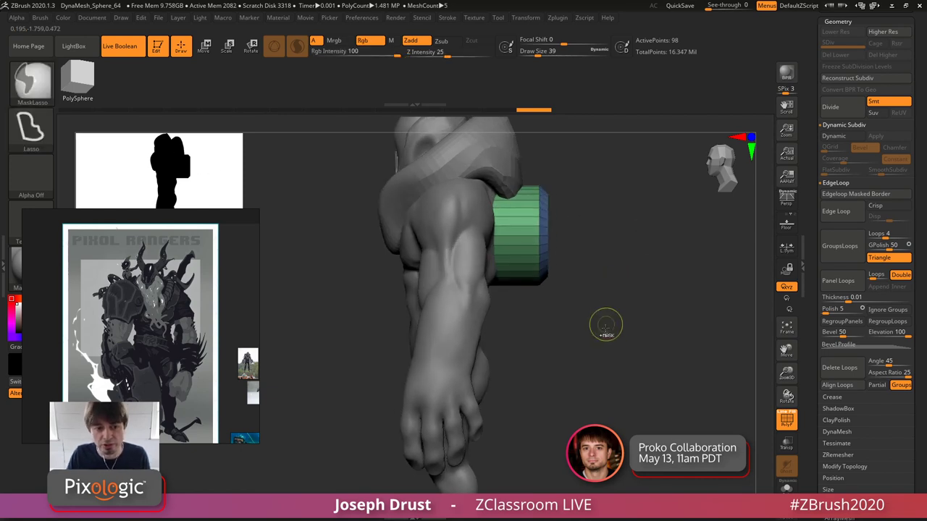
mouse_move(535, 150)
ctrl+mouse_down()
mouse_move(526, 337)
mouse_move(545, 337)
ctrl+mouse_up()
key(w)
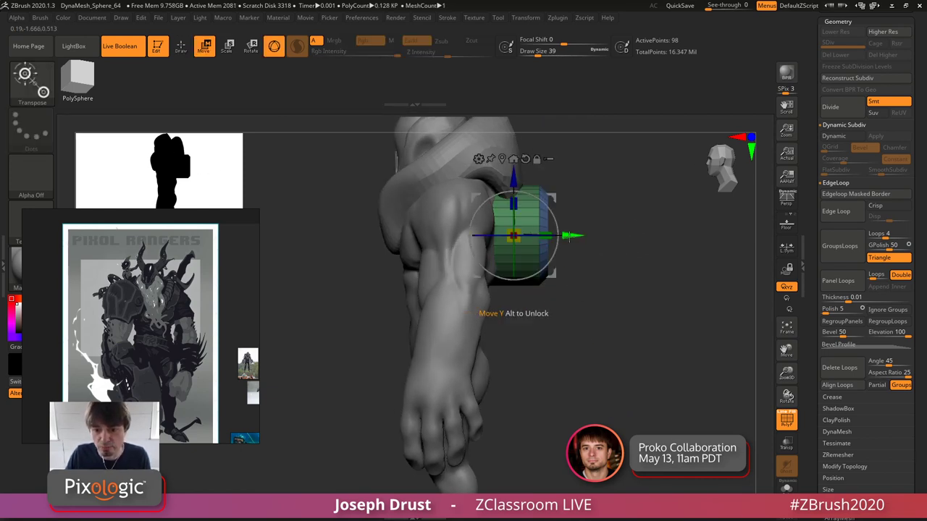
drag(569, 235, 541, 208)
drag(633, 207, 410, 213)
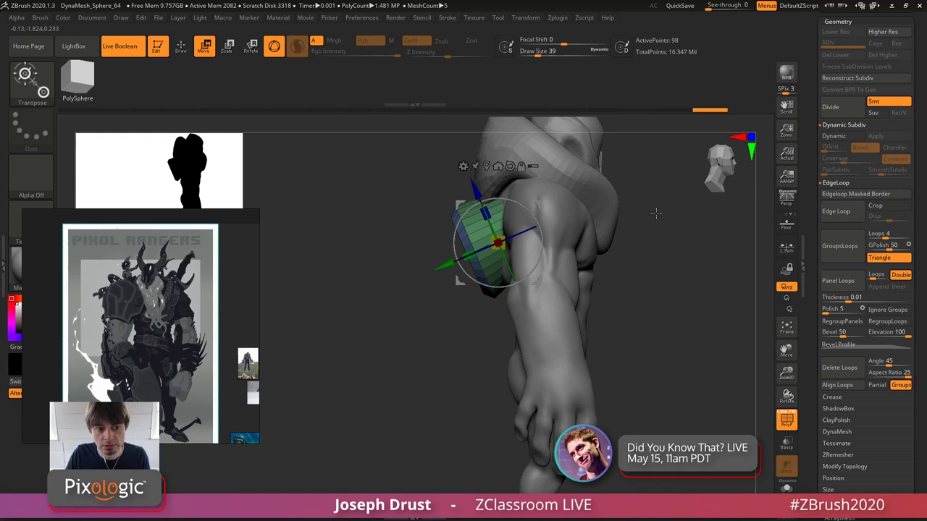
- Make the 3DScanStore Ten24 scan figure the active subtool, switch to Draw mode, and display the figure alone
drag(655, 213, 275, 197)
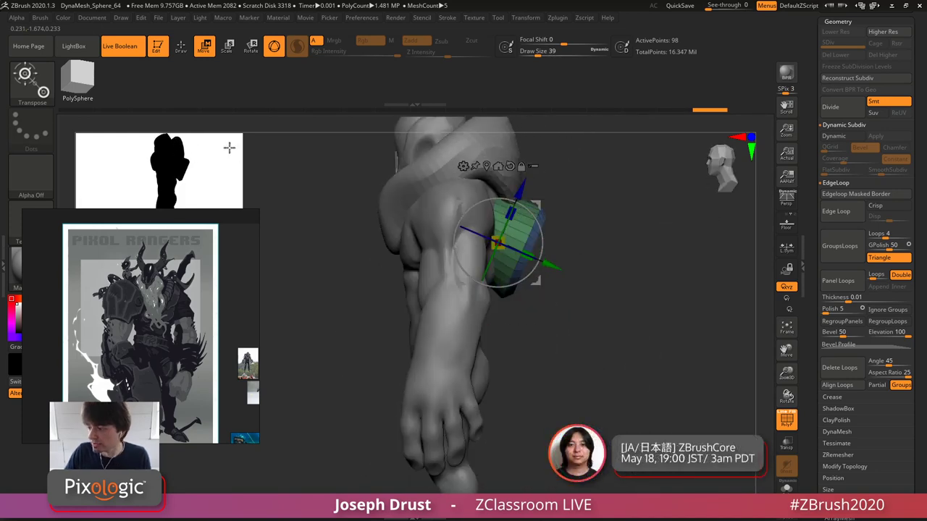
mouse_move(635, 268)
mouse_down()
mouse_move(653, 251)
mouse_move(639, 273)
mouse_up()
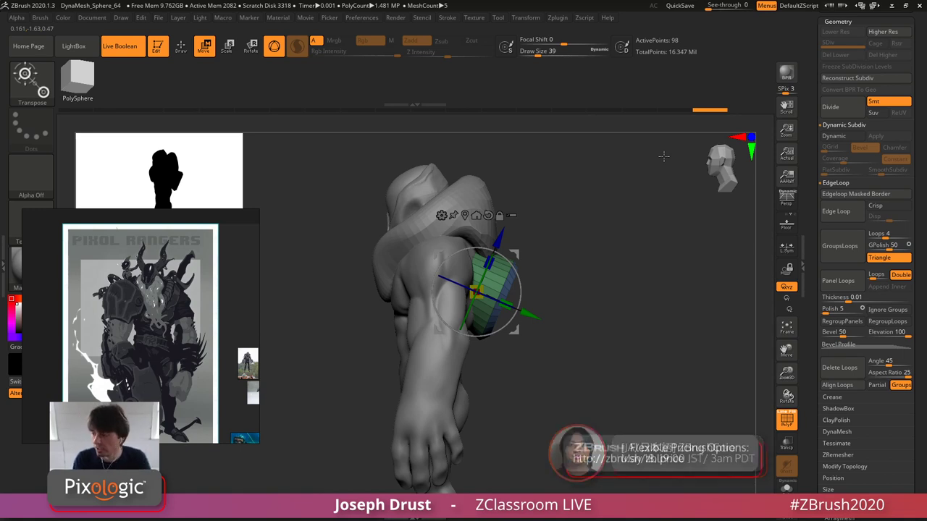
drag(809, 199, 829, 298)
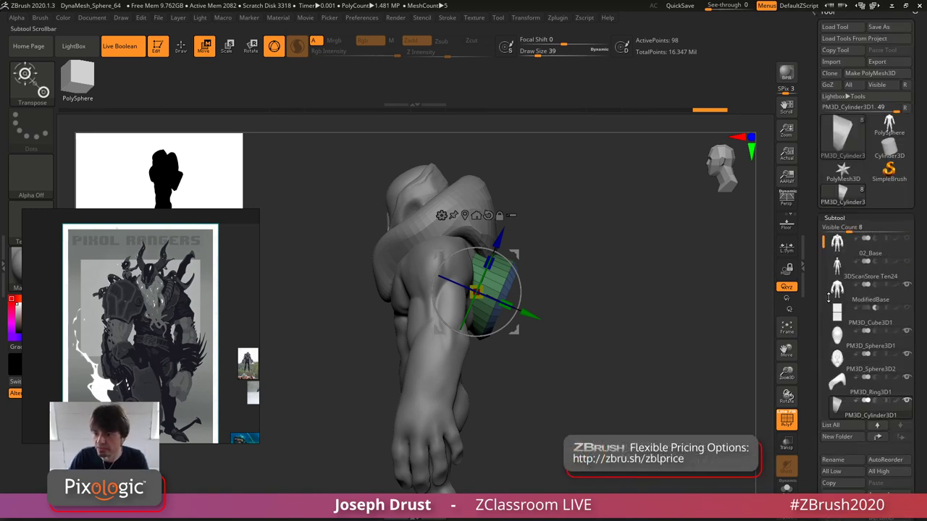
mouse_move(857, 274)
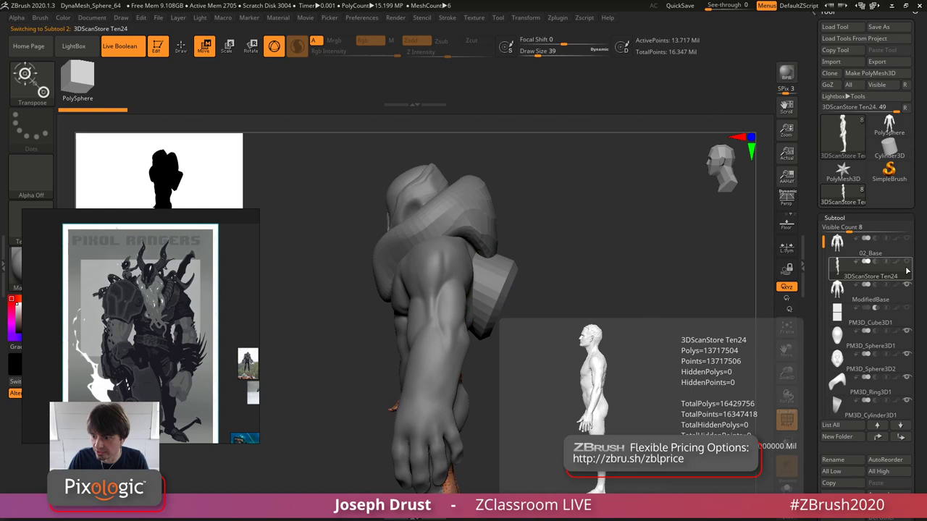
click(181, 48)
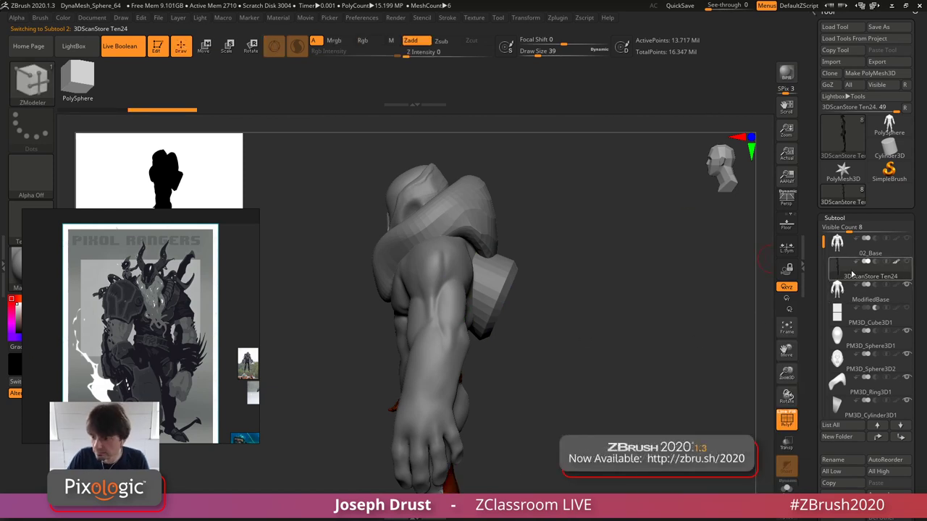
alt+drag(635, 368, 736, 375)
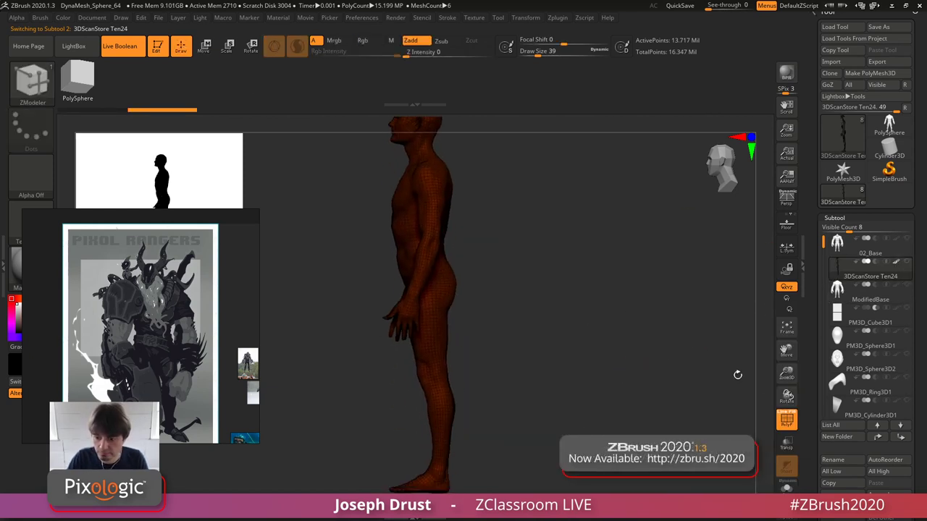
- Turn off the polyframe and inspect the scan figure's silhouette from the side and front
key(shift+f)
alt+drag(703, 410, 665, 363)
alt+drag(538, 255, 441, 281)
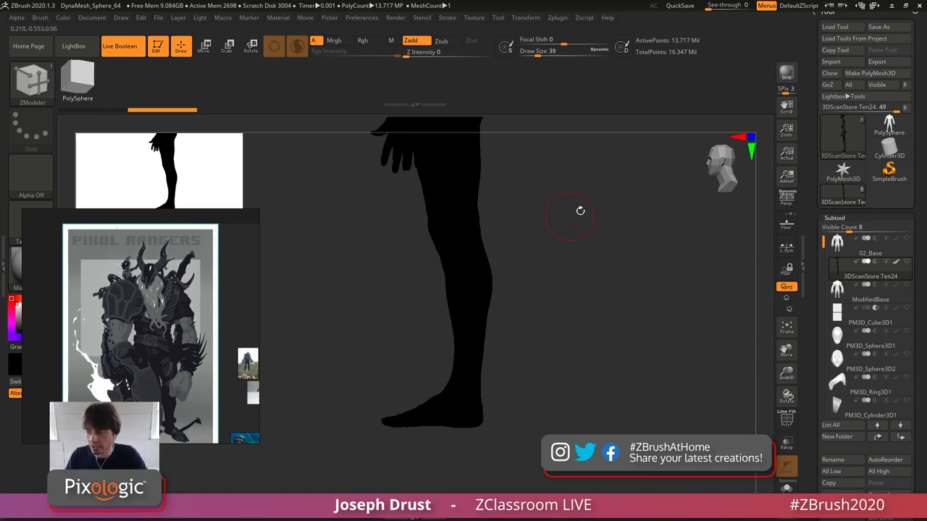
drag(599, 217, 588, 257)
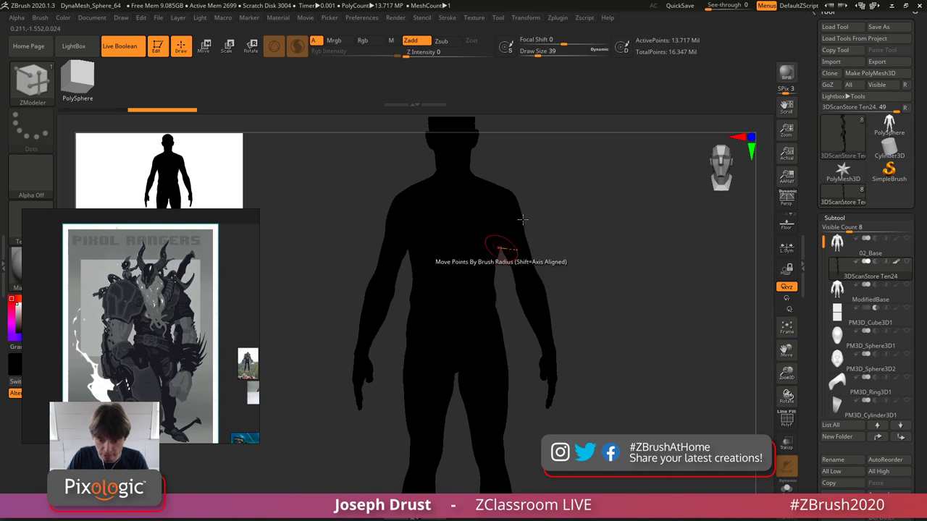
alt+drag(553, 182, 566, 253)
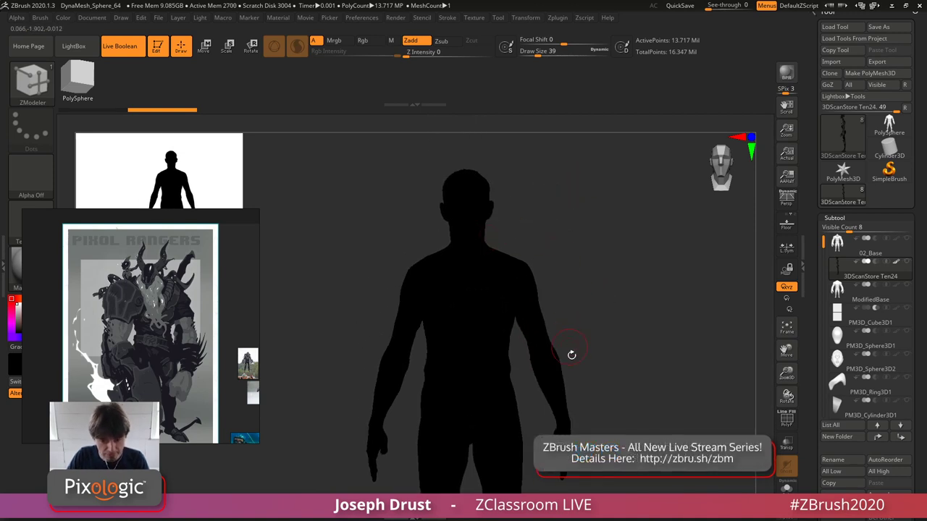
alt+drag(608, 395, 611, 296)
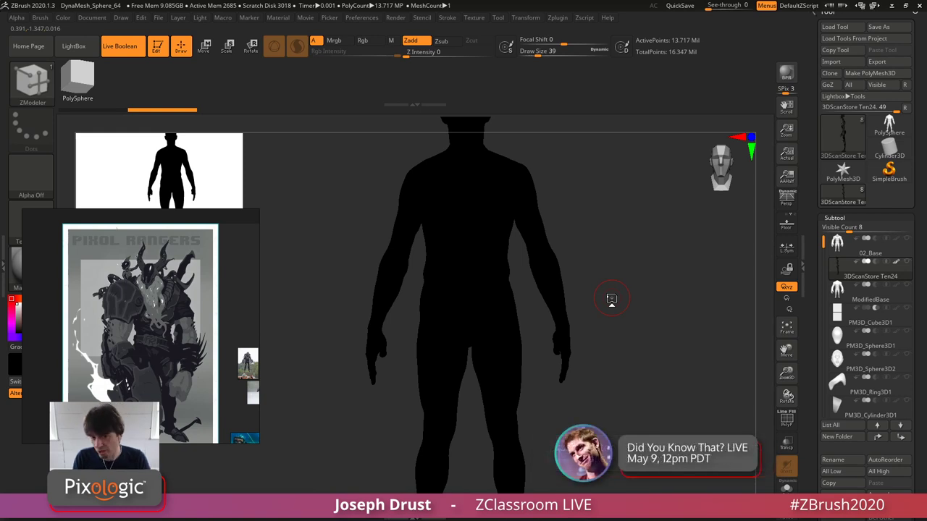
- Select the ModifiedBase subtool, hide the scan figure, and show PM3D_Sphere3D1, PM3D_Sphere3D2 and PM3D_Ring3D1 with the body
click(874, 303)
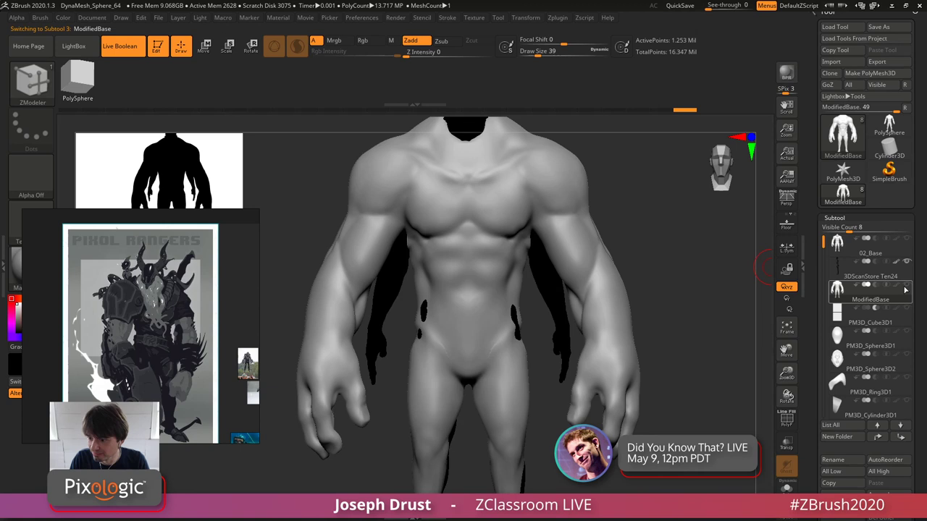
shift+click(906, 263)
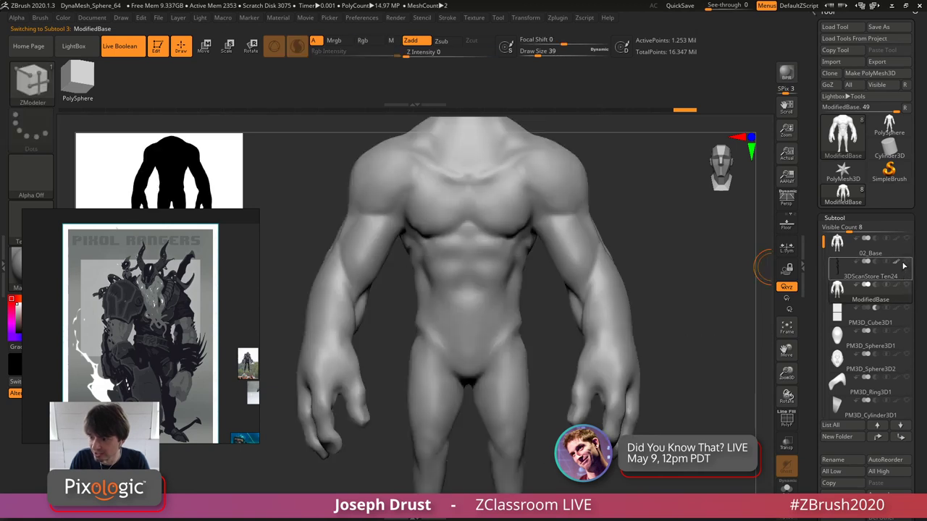
drag(691, 292, 668, 285)
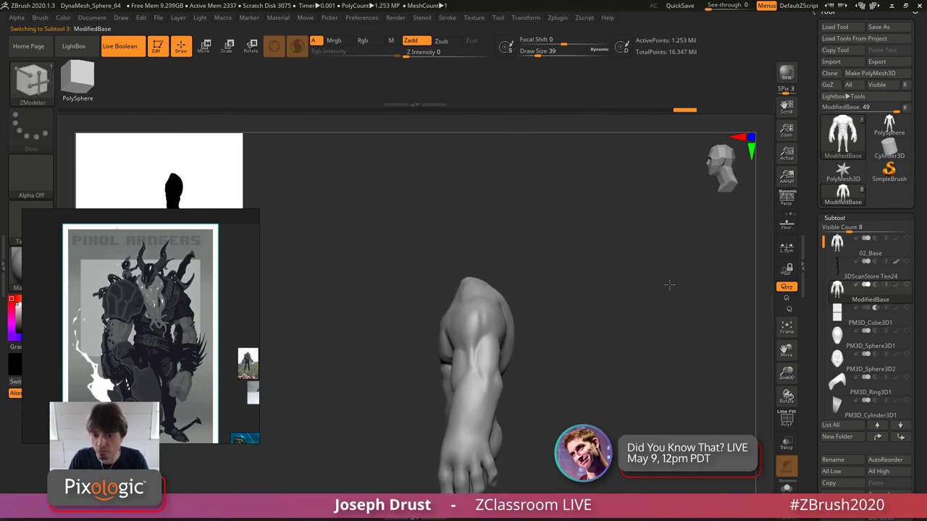
click(907, 331)
click(906, 355)
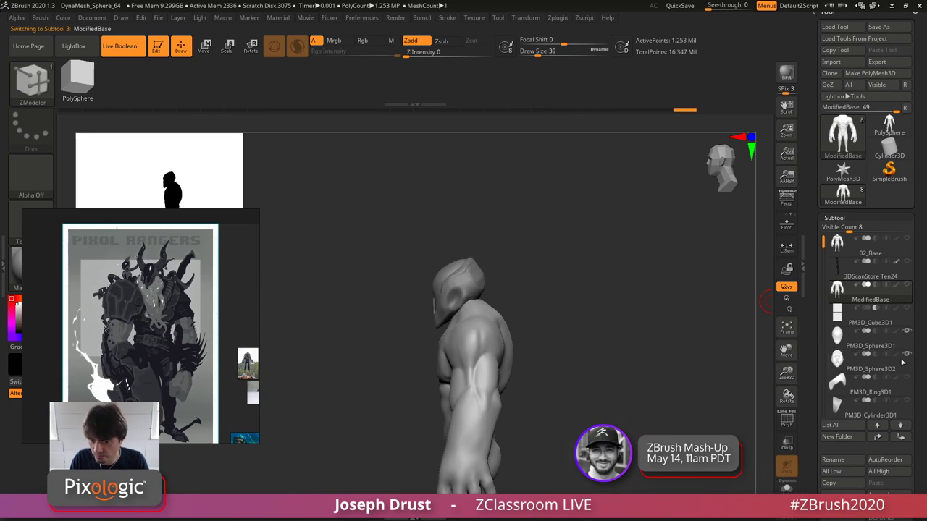
click(905, 377)
drag(653, 366, 475, 243)
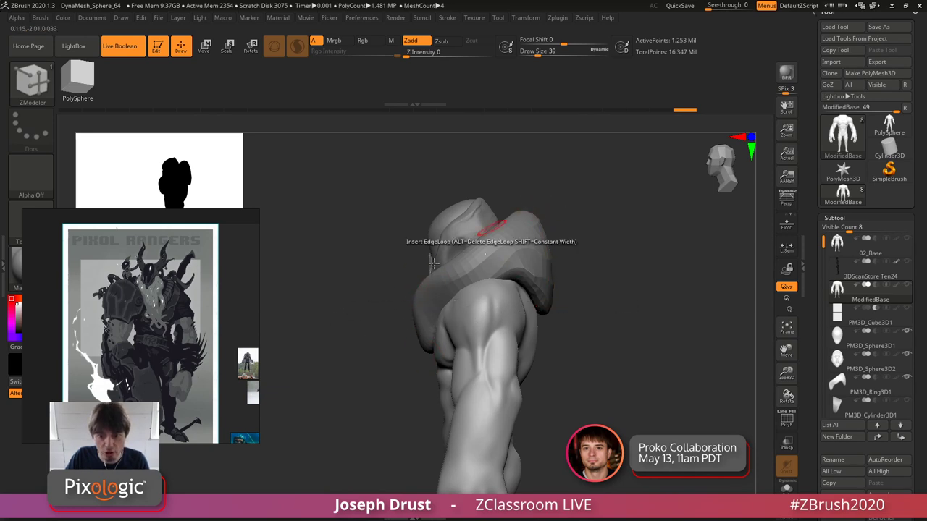
click(432, 265)
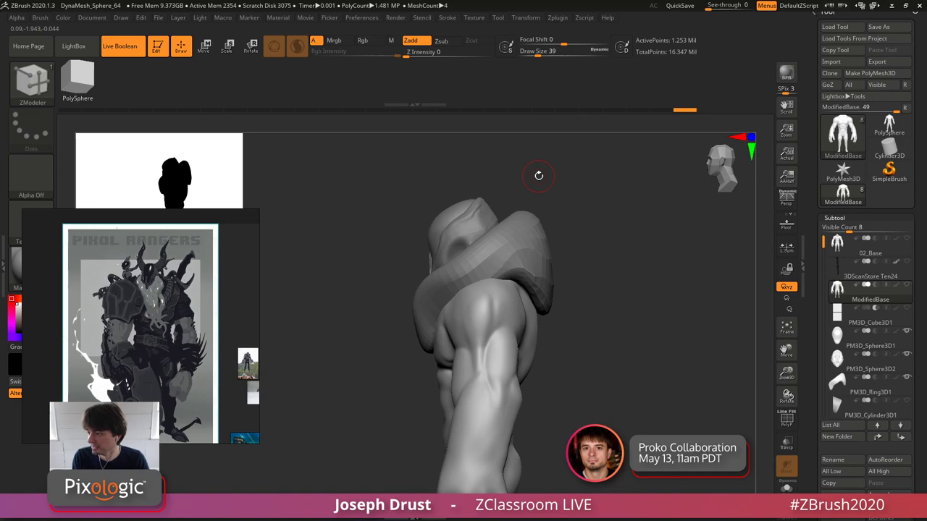
drag(564, 242, 635, 253)
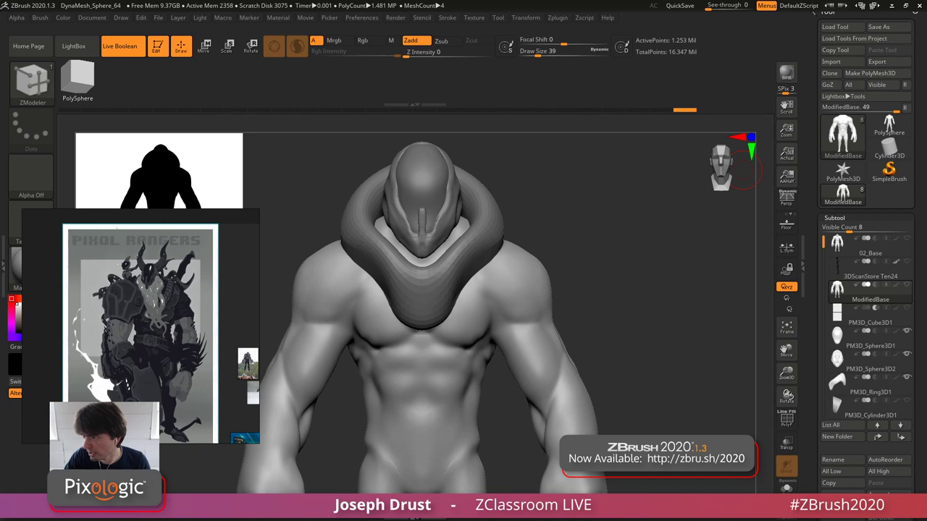
alt+drag(645, 246, 650, 196)
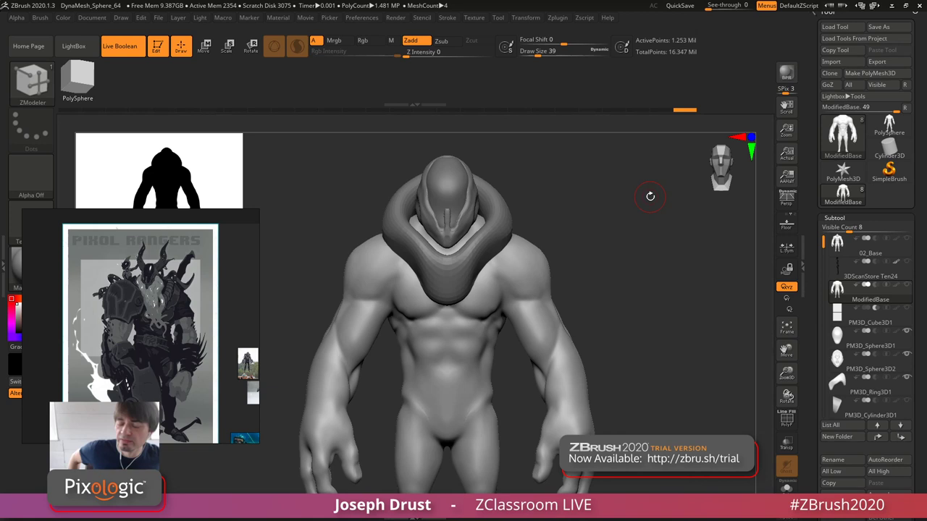
drag(577, 225, 280, 205)
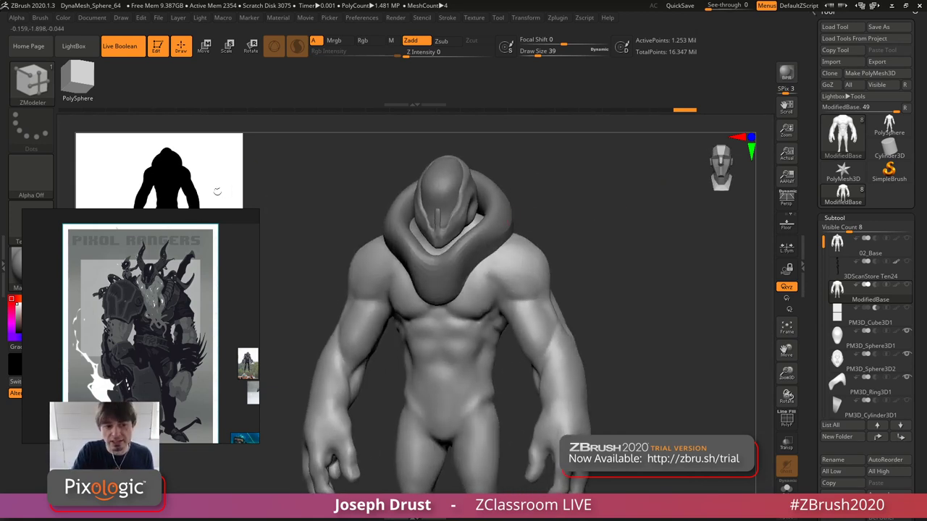
- Shrink the silhouette thumbnail to size 244 and reposition the Pixol Rangers reference image just below it
drag(230, 214, 221, 290)
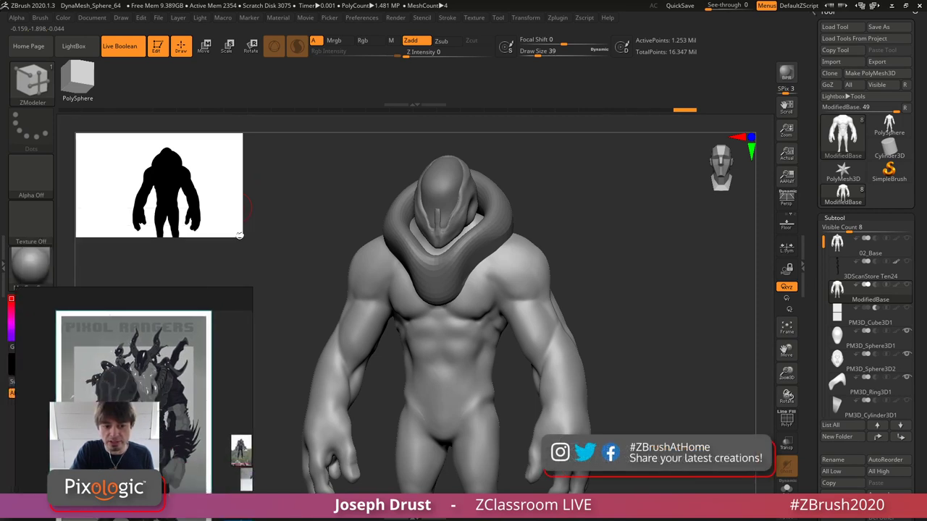
drag(240, 235, 226, 215)
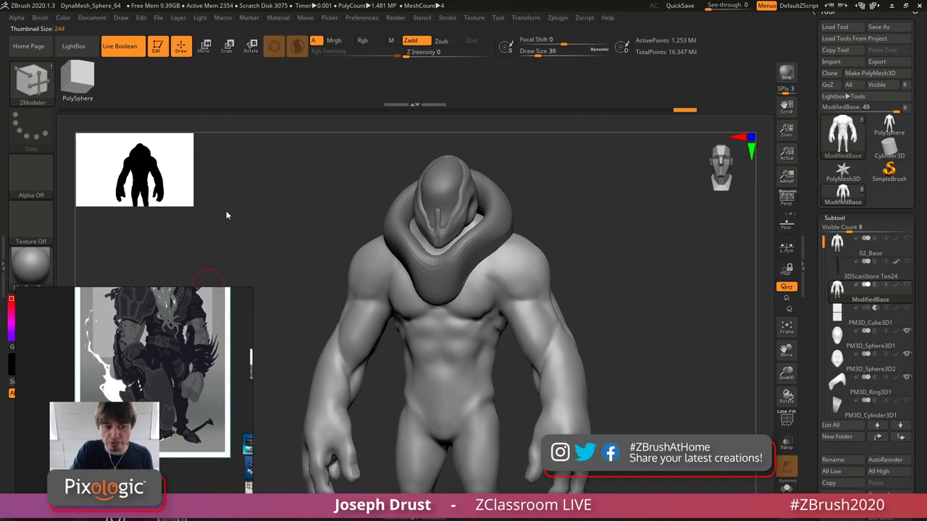
middle_drag(226, 215, 181, 292)
drag(213, 297, 248, 225)
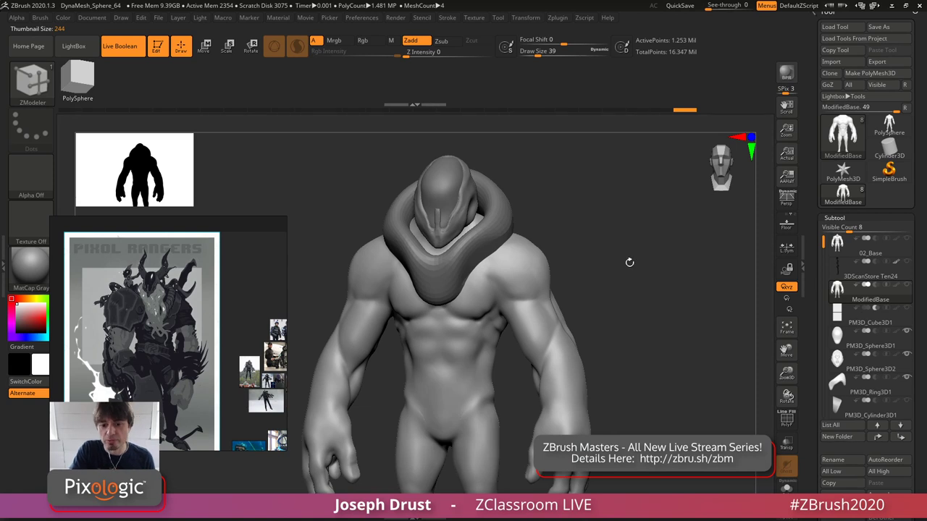
- Make the PM3D_Ring3D1 collar the active subtool and show the ModifiedBase body again
mouse_move(629, 261)
mouse_down()
mouse_move(638, 267)
mouse_move(522, 217)
mouse_up()
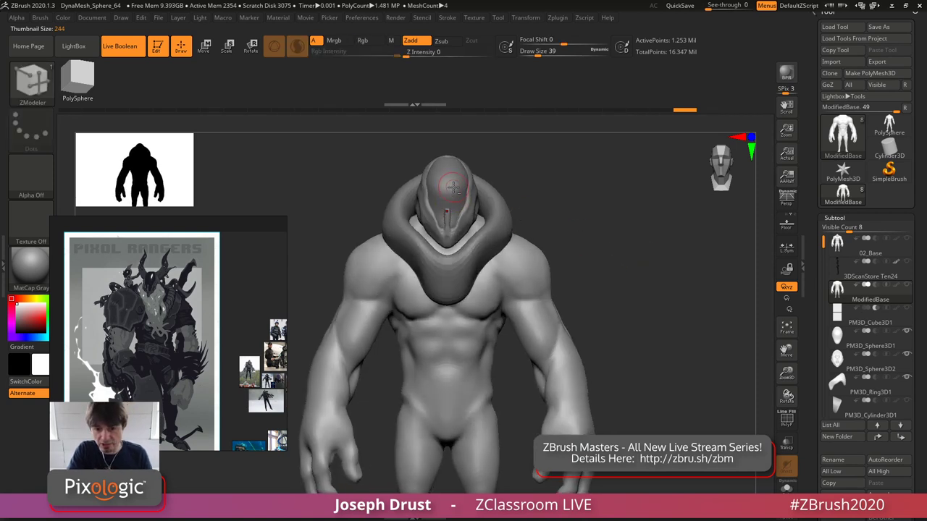
alt+click(457, 182)
drag(556, 190, 487, 200)
alt+click(462, 180)
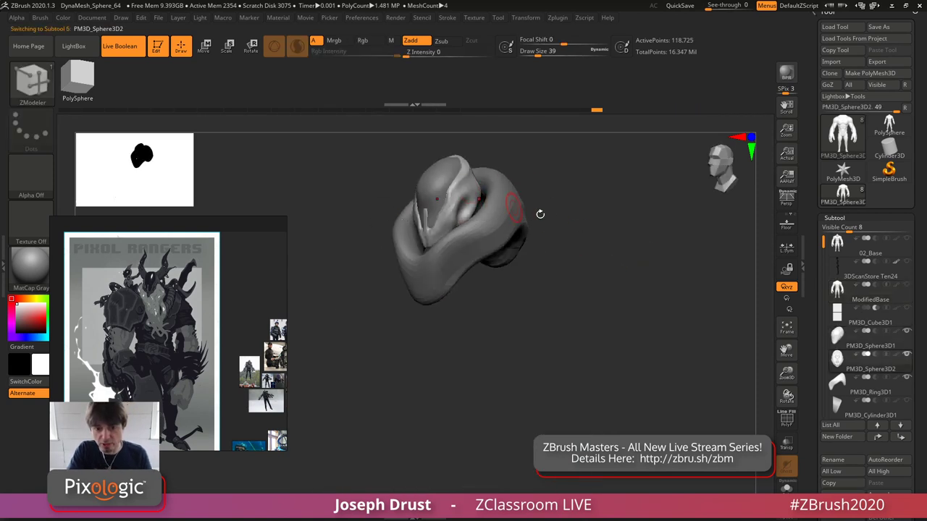
alt+click(492, 216)
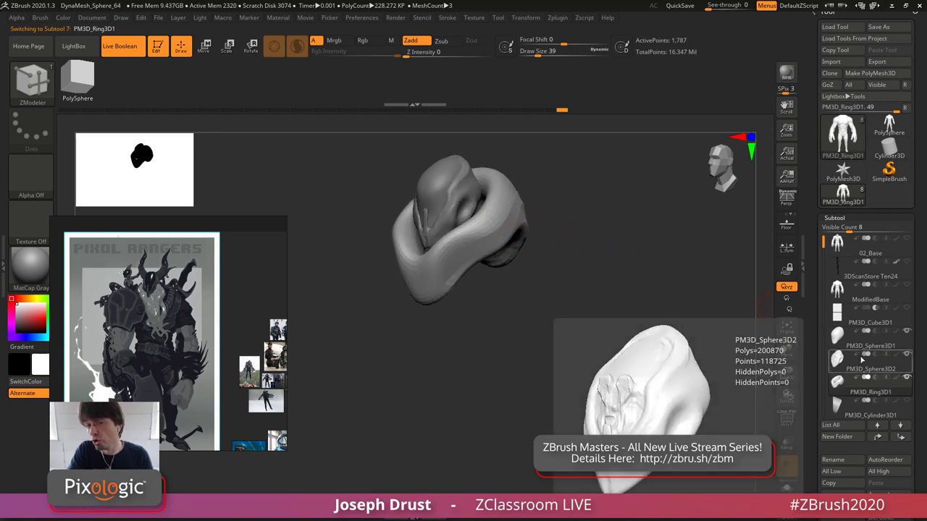
click(906, 285)
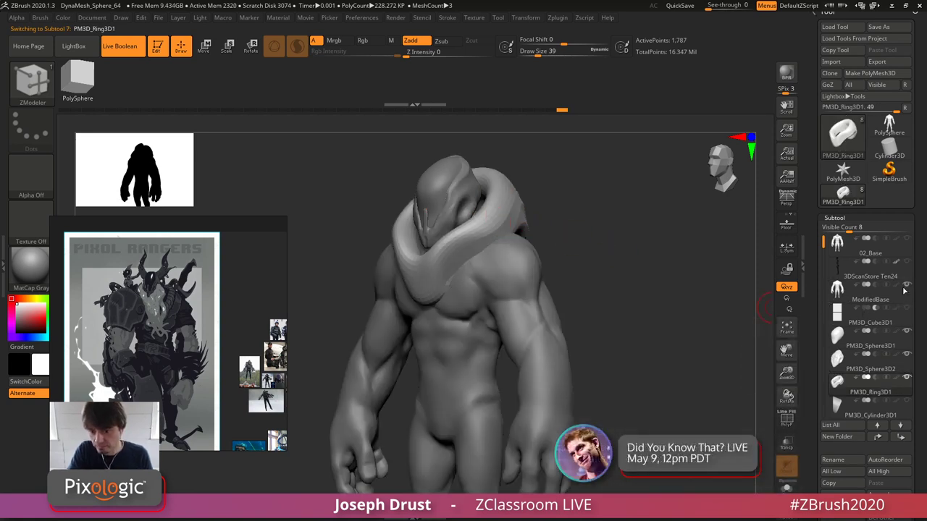
drag(654, 289, 688, 289)
alt+drag(604, 271, 641, 248)
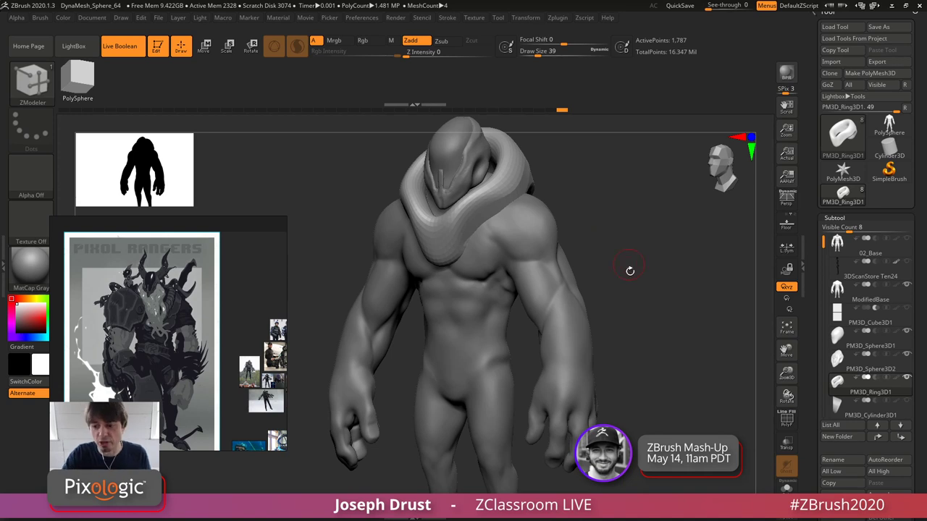
shift+drag(629, 271, 645, 283)
- Check the collar's topology with the polyframe display and turn the display off again
click(786, 420)
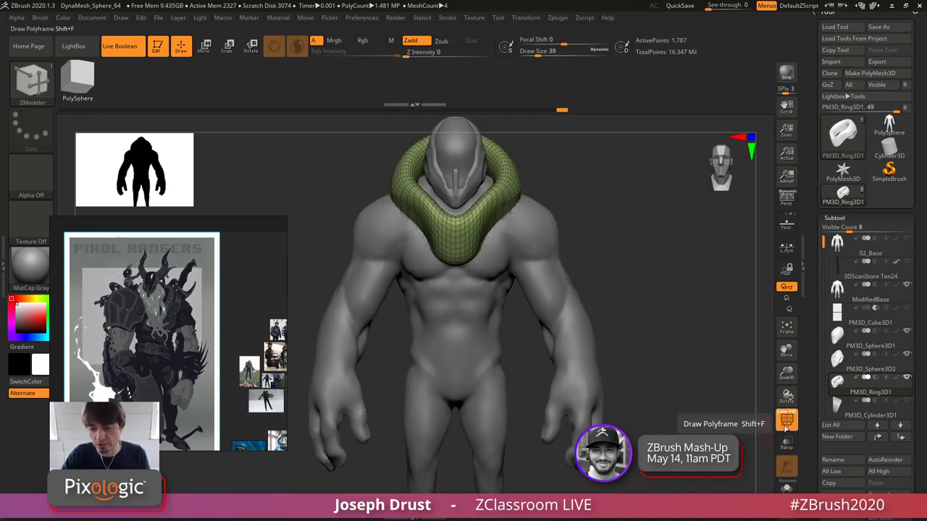
click(786, 419)
click(787, 421)
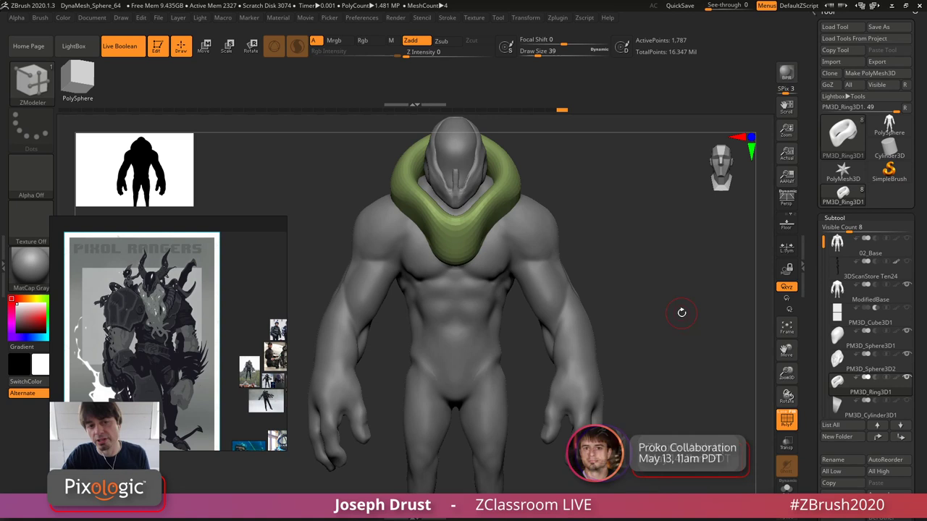
click(787, 421)
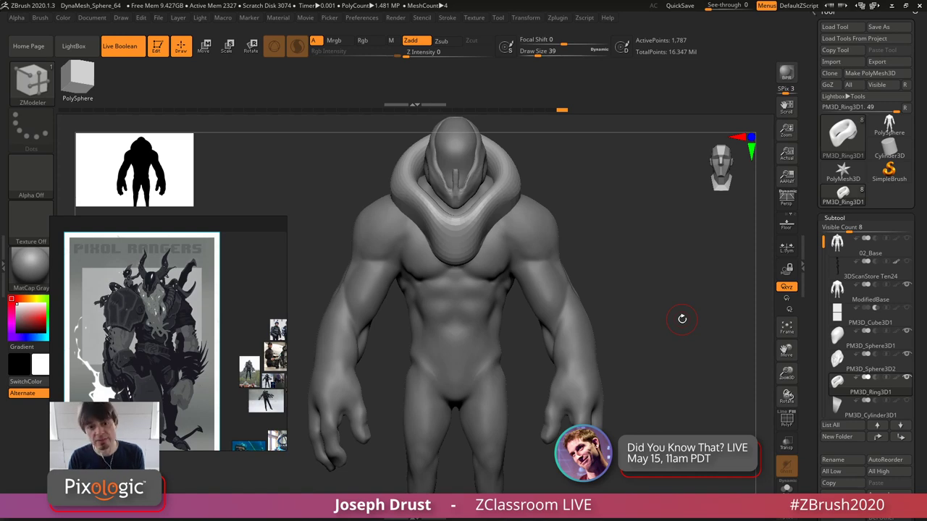
- Choose the ClayBuildup brush in Draw mode and set up a front view of the character's upper body
ctrl+right_drag(673, 325, 641, 333)
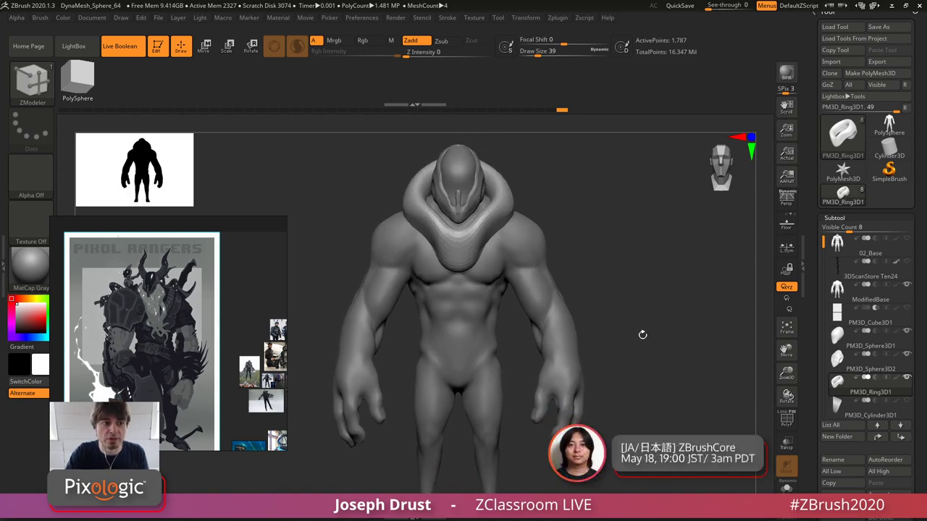
key(b)
key(c)
key(b)
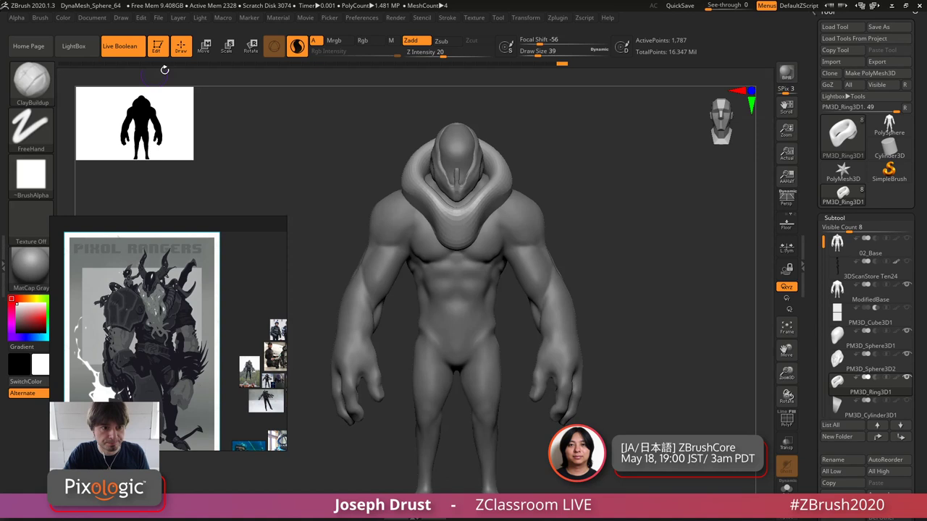
click(204, 46)
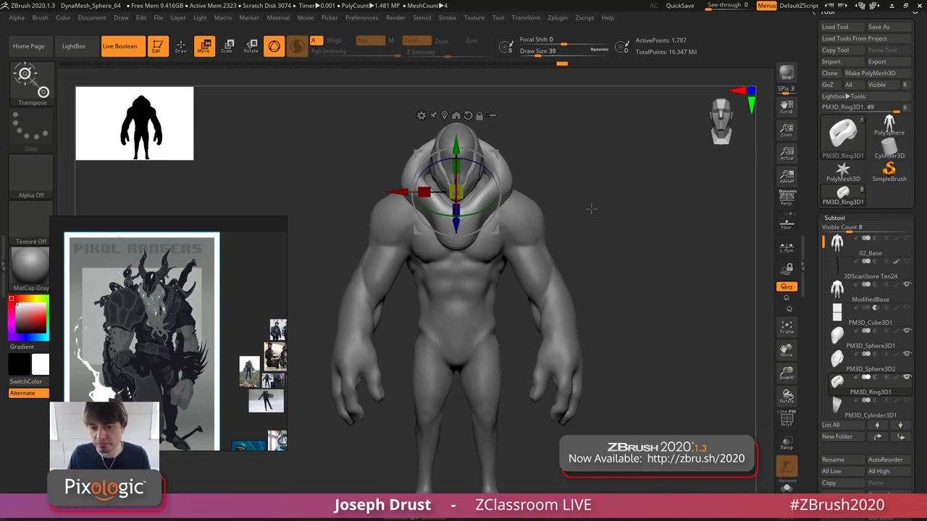
key(q)
mouse_move(591, 228)
mouse_down()
mouse_move(569, 239)
mouse_move(612, 244)
mouse_move(528, 217)
mouse_up()
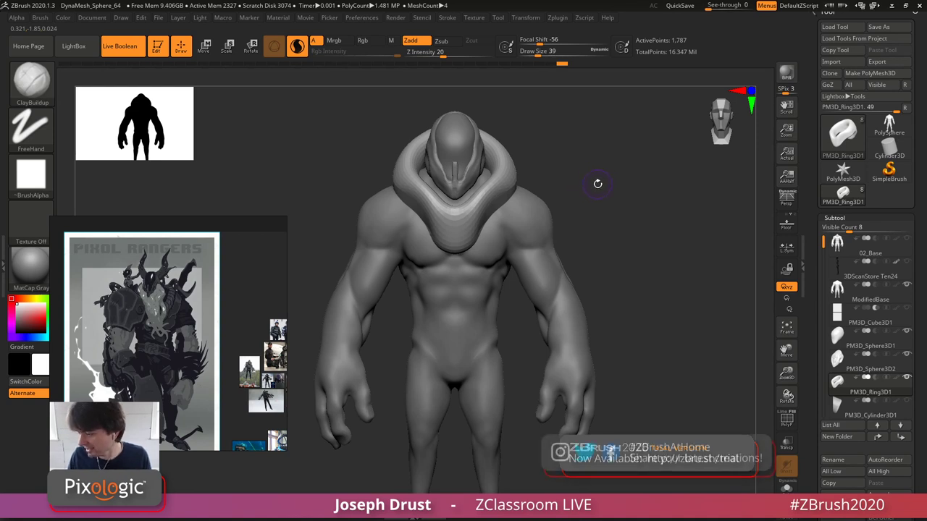
mouse_move(596, 180)
shift+mouse_down()
mouse_move(573, 197)
mouse_move(610, 184)
shift+mouse_up()
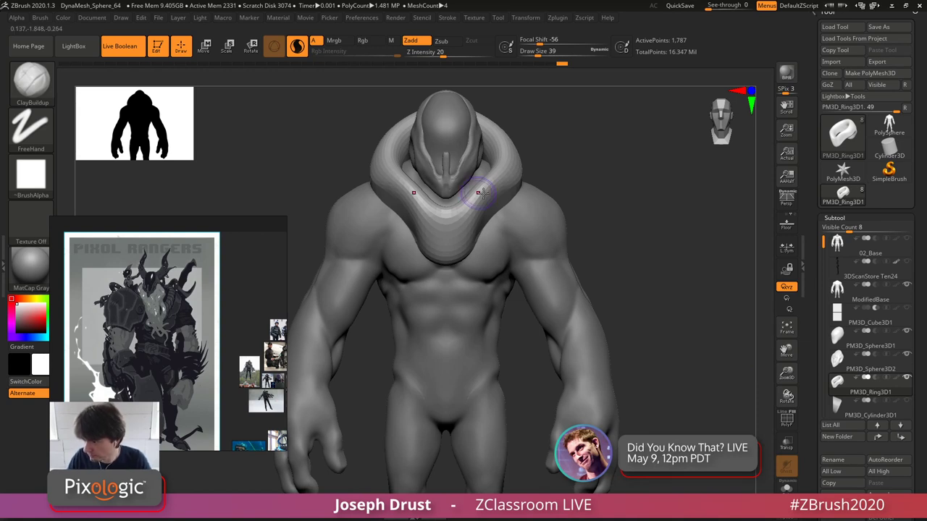
- Make PM3D_Cylinder3D1 the active subtool with polyframe shown, viewed from behind the character, and undo its latest change
drag(636, 222, 736, 373)
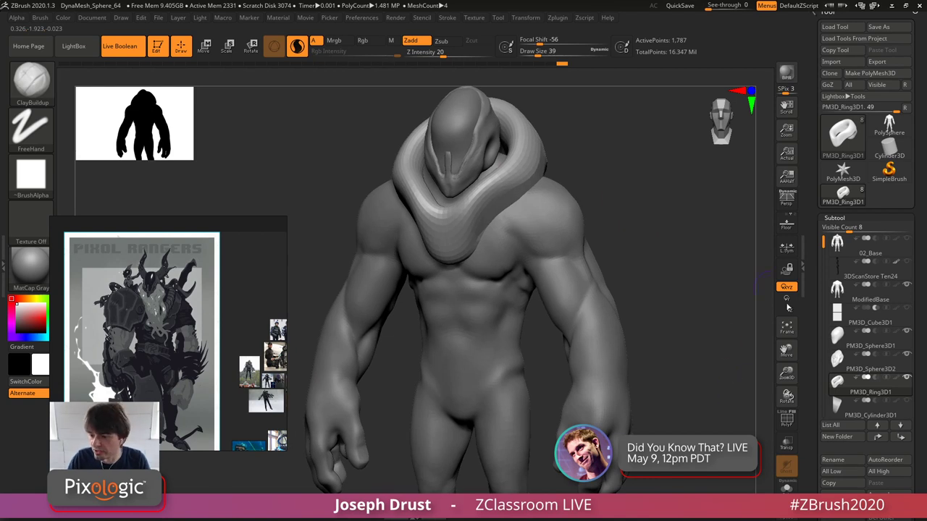
alt+drag(719, 301, 693, 355)
click(837, 406)
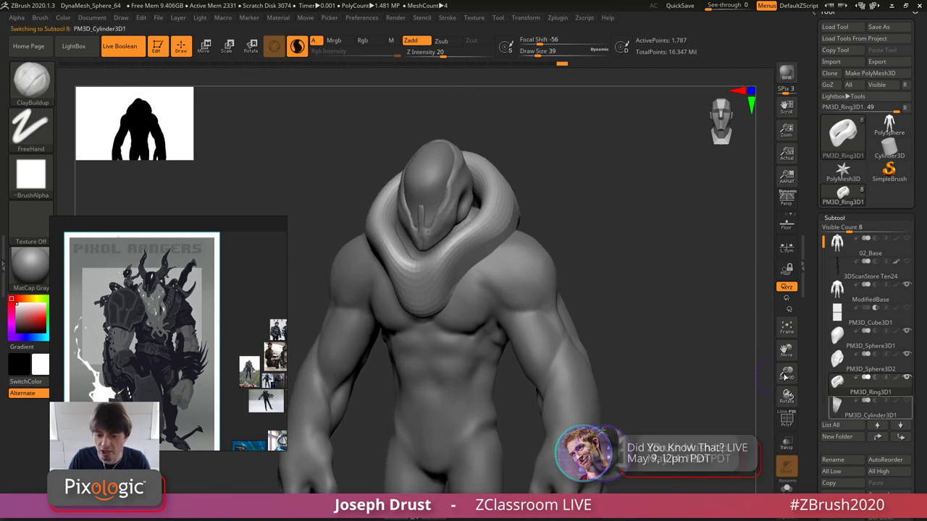
drag(736, 267, 652, 267)
click(786, 420)
alt+drag(664, 344, 572, 223)
click(784, 419)
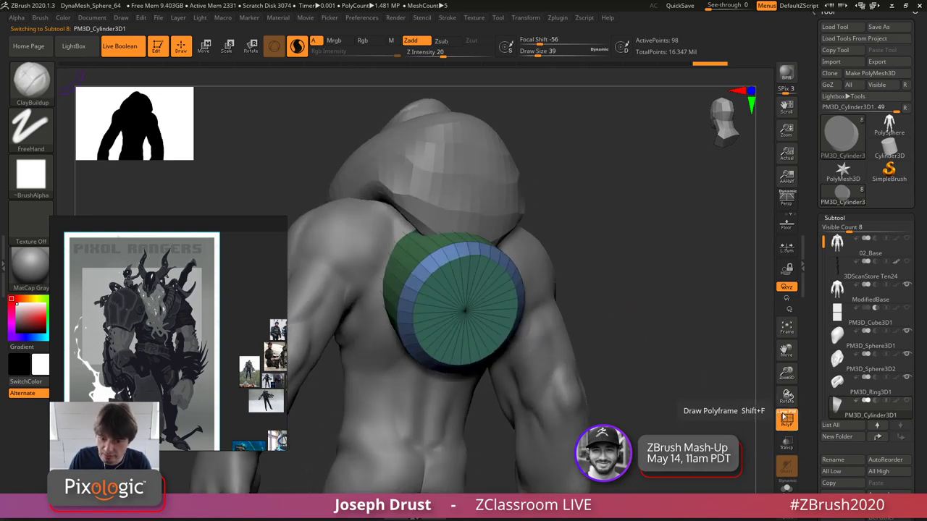
mouse_move(689, 390)
mouse_down()
mouse_move(513, 269)
mouse_move(636, 202)
mouse_move(650, 227)
mouse_move(620, 227)
mouse_move(626, 223)
mouse_up()
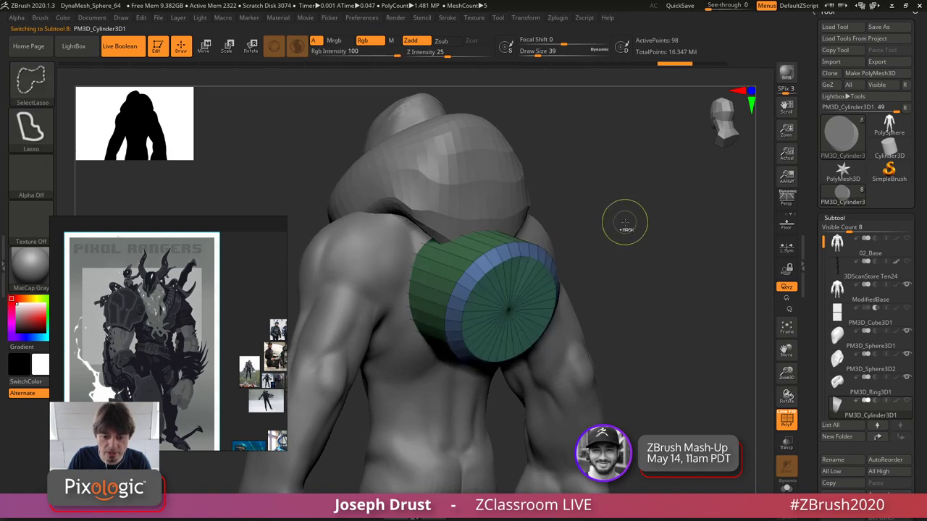
key(ctrl+z)
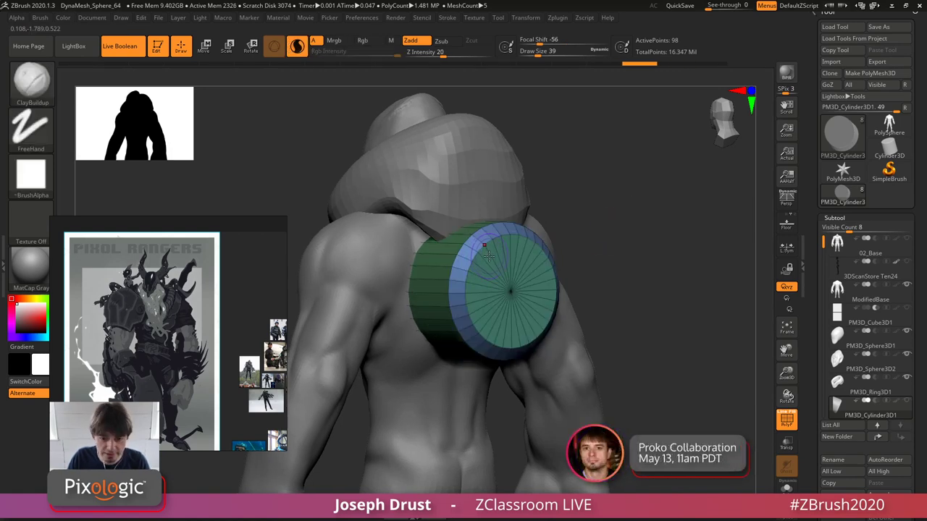
- Choose the ZModeler brush and mark spaced polygons around the side of the back cylinder
key(b)
key(z)
key(m)
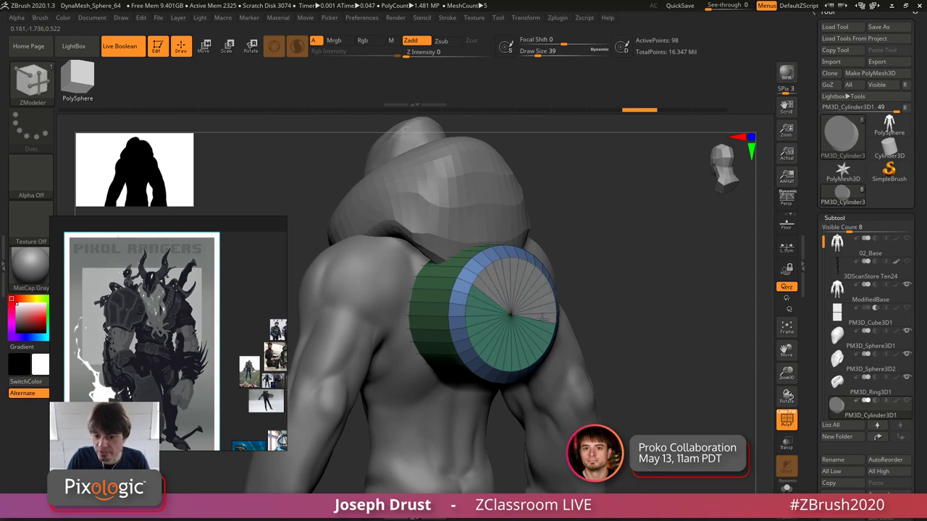
drag(579, 240, 518, 217)
alt+click(427, 272)
alt+click(471, 242)
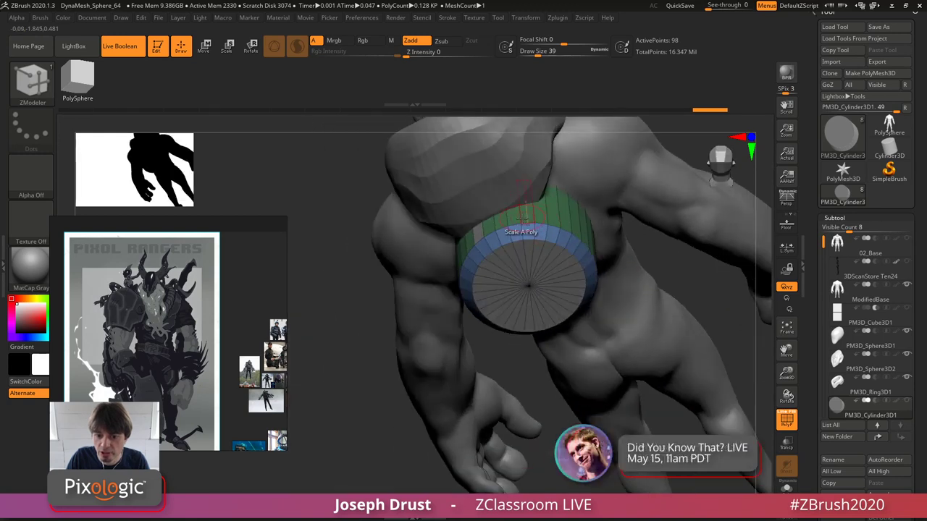
- Try extruding the marked cylinder polygons outward as teeth with the ZModeler QMesh polygon action, and undo the extrusion
drag(513, 368, 551, 261)
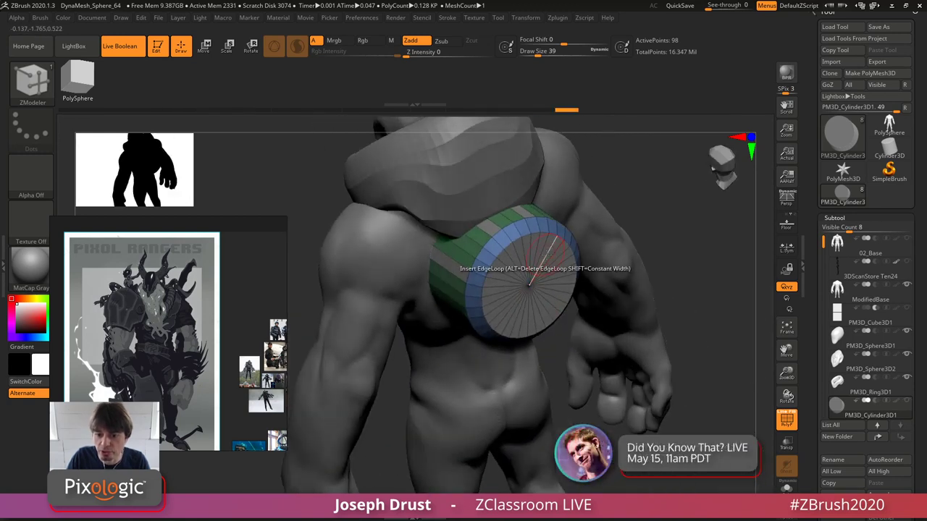
key(space)
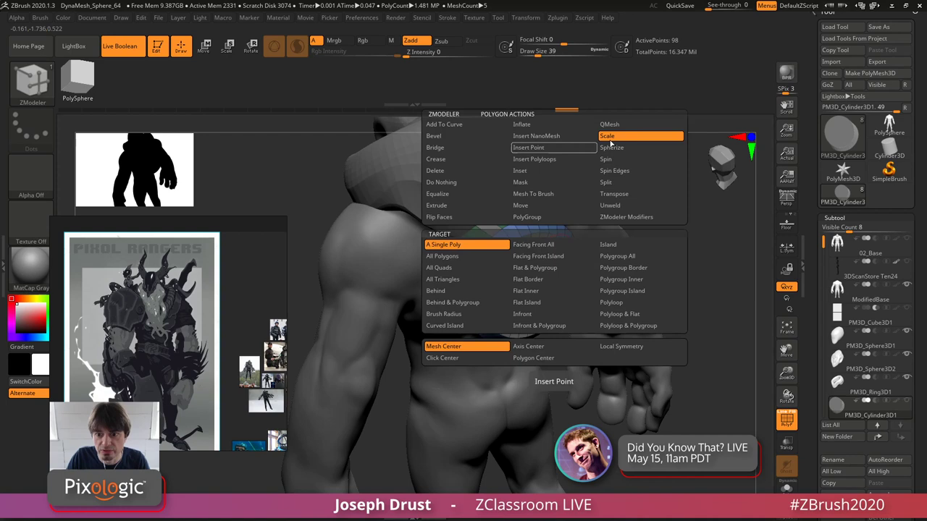
click(614, 125)
drag(556, 258, 600, 275)
drag(685, 211, 633, 209)
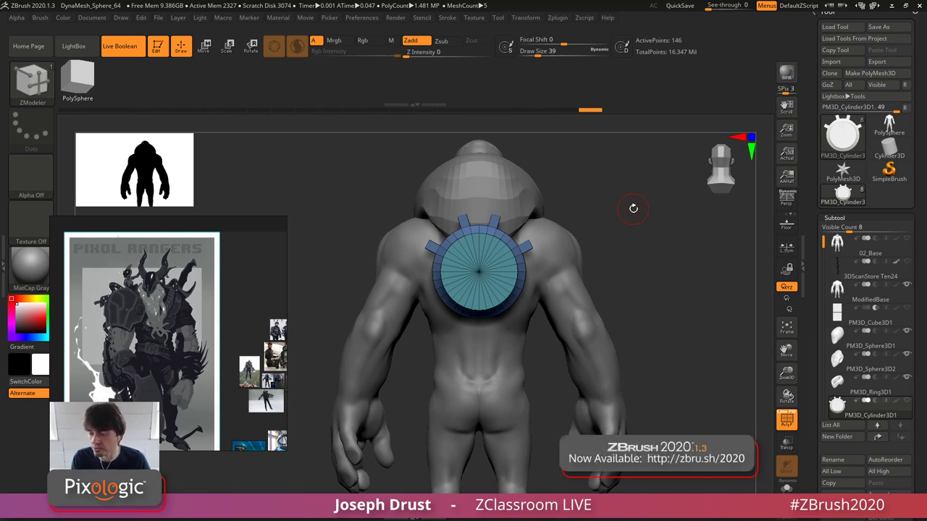
mouse_move(632, 209)
mouse_down()
mouse_move(645, 167)
mouse_move(623, 203)
mouse_move(665, 189)
mouse_move(577, 213)
mouse_move(589, 198)
mouse_move(647, 288)
mouse_up()
key(ctrl+z)
- Make the PM3D_Ring3D1 collar the active subtool while viewing the character from the side
alt+click(462, 215)
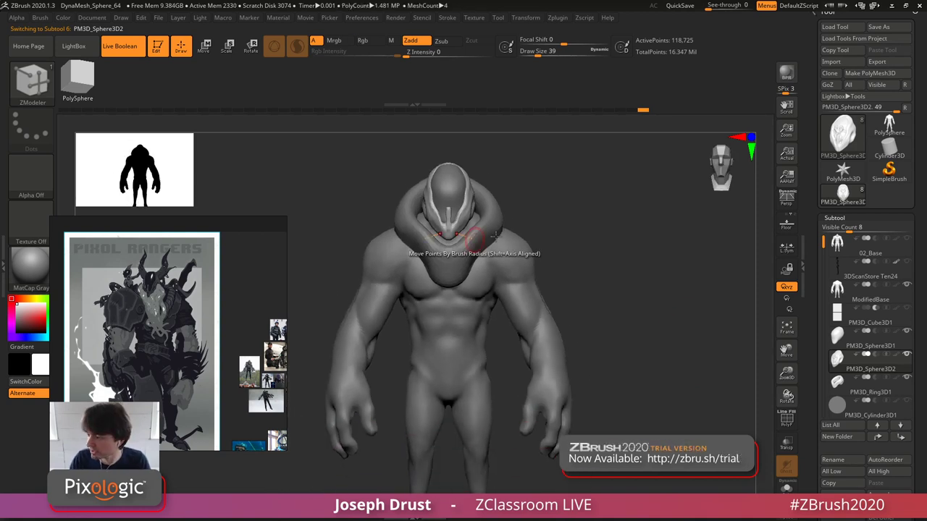
alt+drag(601, 234, 585, 280)
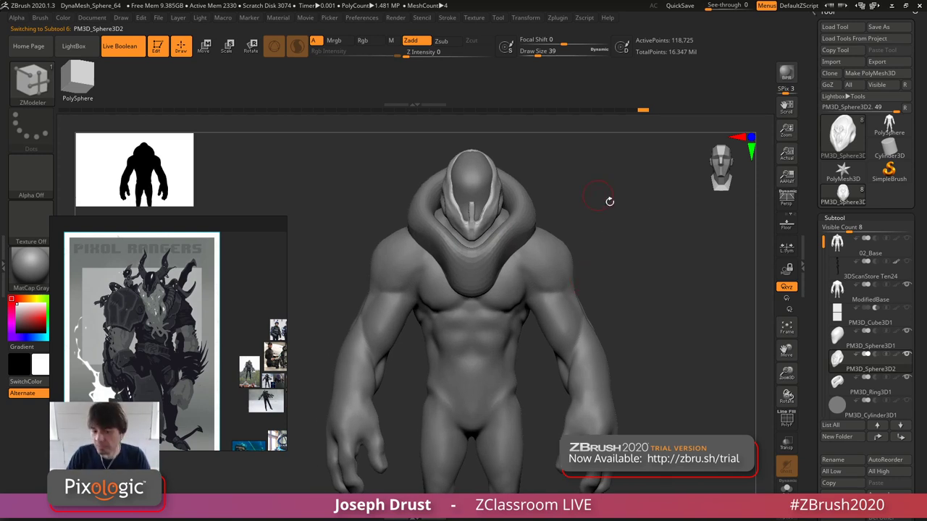
drag(610, 200, 510, 252)
shift+drag(591, 189, 652, 189)
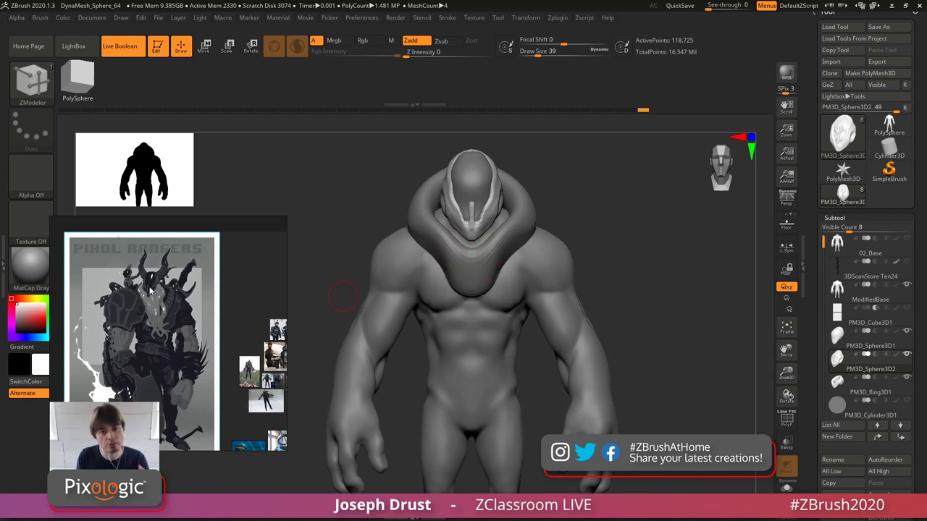
drag(575, 234, 377, 239)
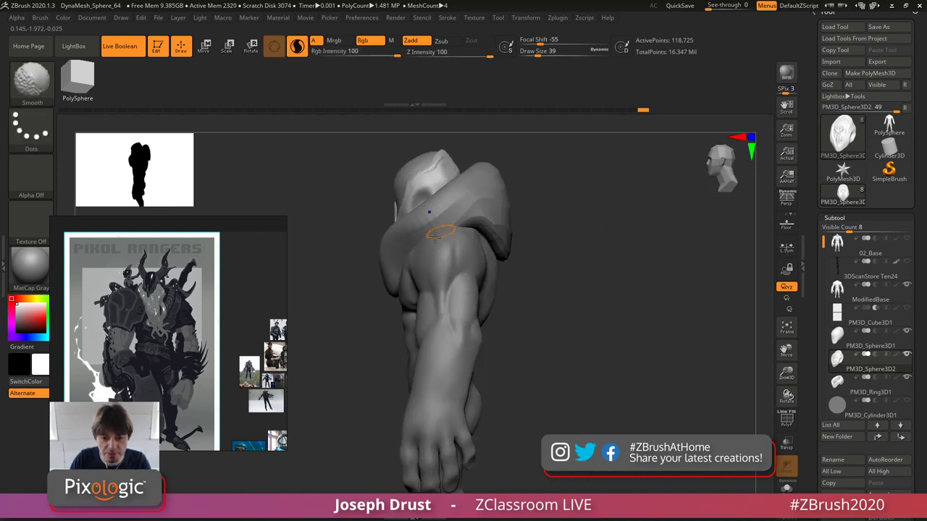
key(space)
alt+click(392, 239)
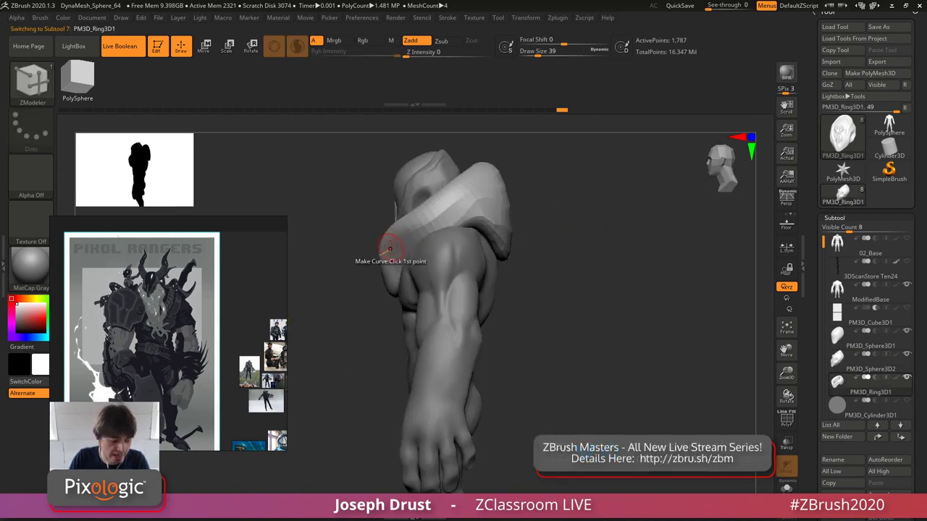
- Choose the Move brush and set its draw size to 149 for shaping the collar
key(b)
key(m)
key(v)
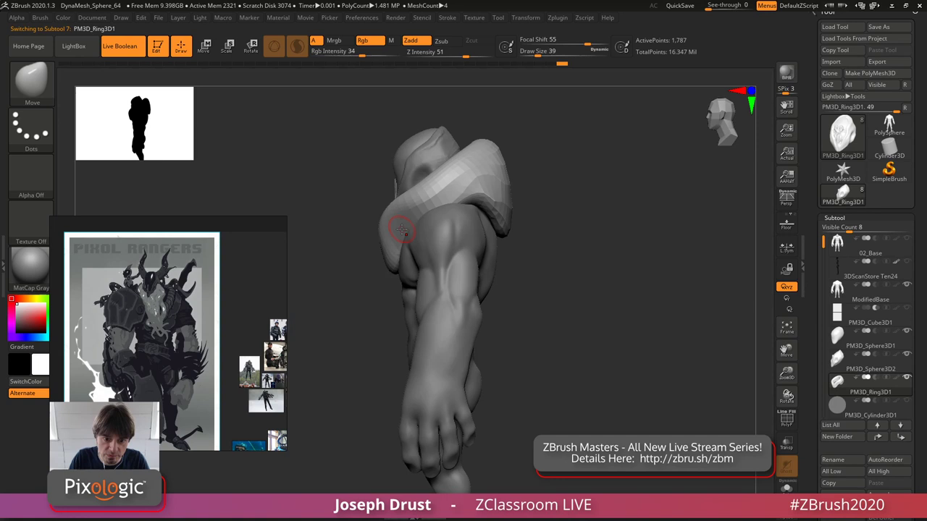
shift+drag(536, 181, 600, 166)
key(space)
click(565, 166)
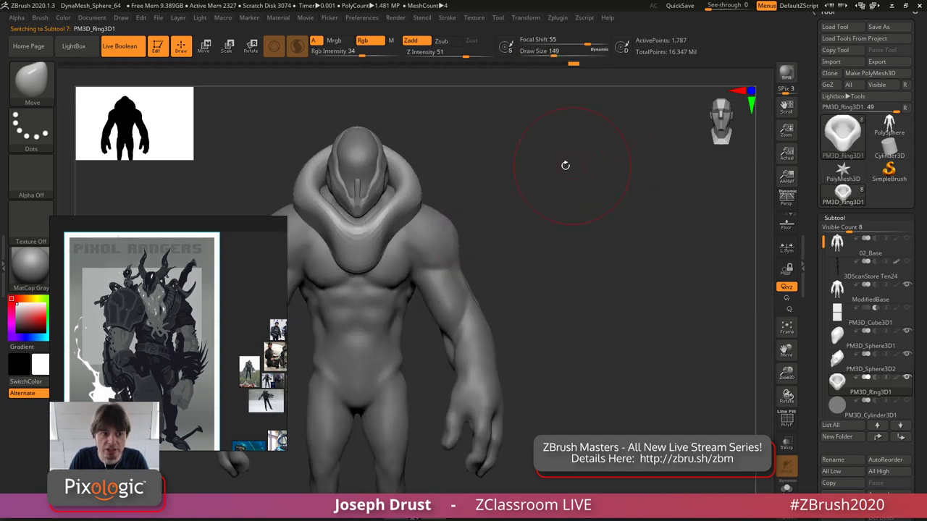
- Try pulling the front of the collar further down the chest with the Move brush, and undo it
mouse_move(527, 165)
alt+mouse_down()
mouse_move(572, 180)
mouse_move(428, 235)
alt+mouse_up()
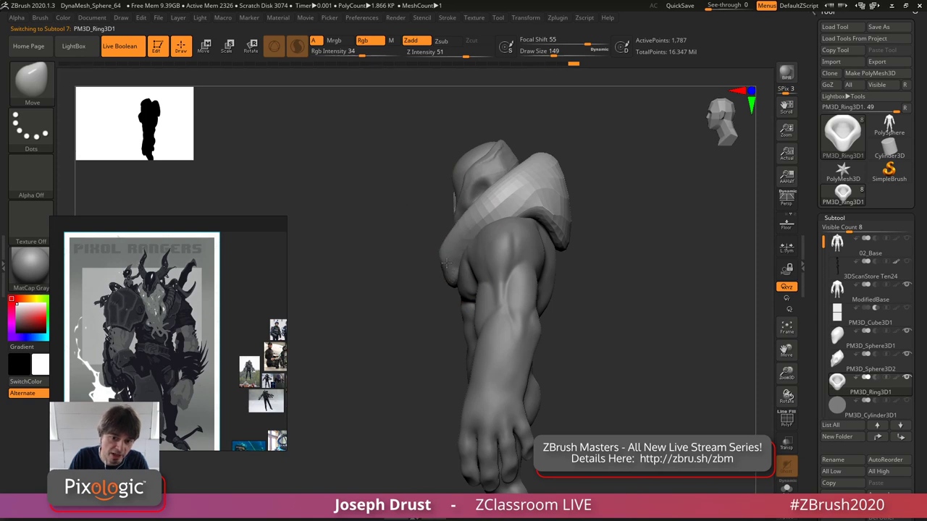
drag(407, 293, 464, 269)
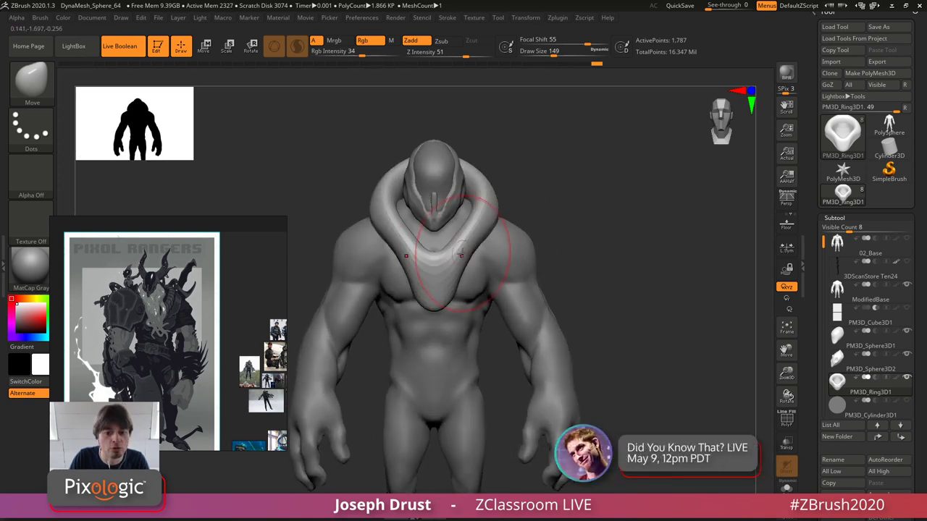
key(ctrl)
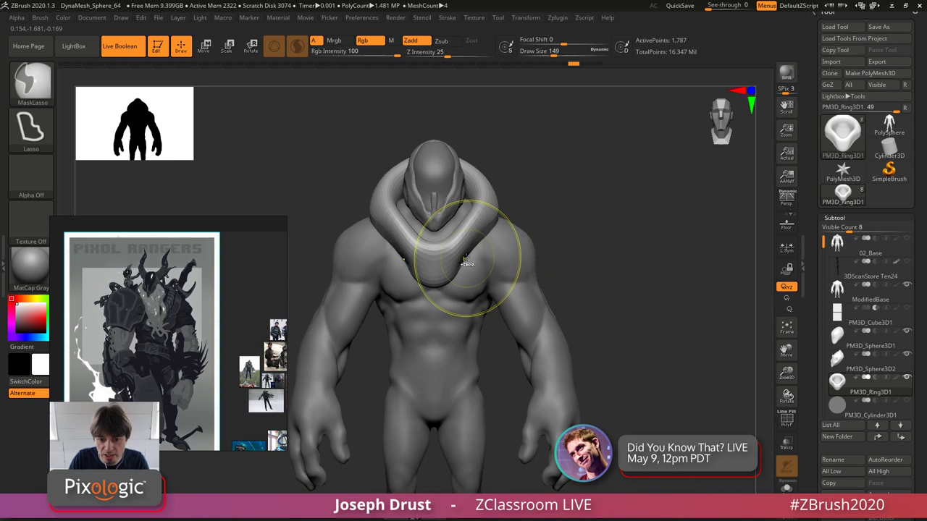
- Examine the collar, head and shoulder shapes from the front and side
drag(591, 213, 637, 198)
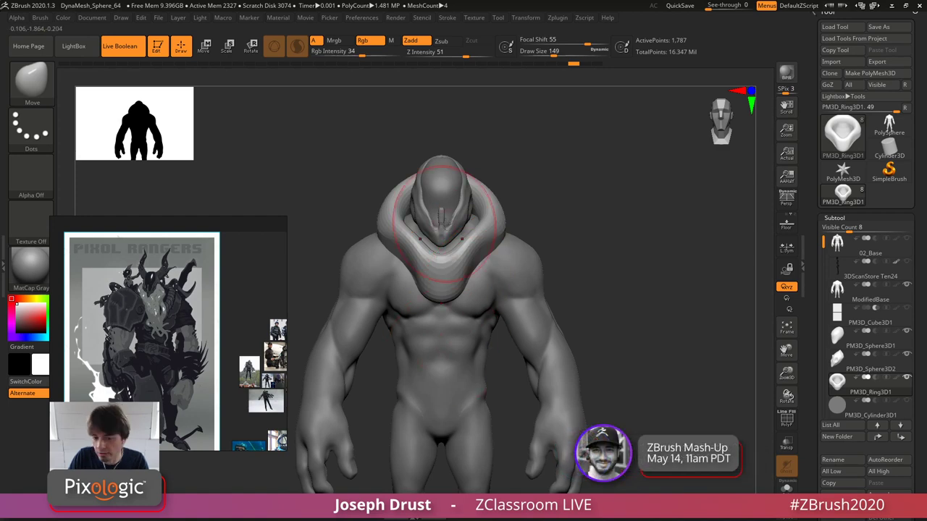
drag(535, 180, 511, 177)
drag(585, 164, 580, 194)
shift+drag(577, 159, 552, 150)
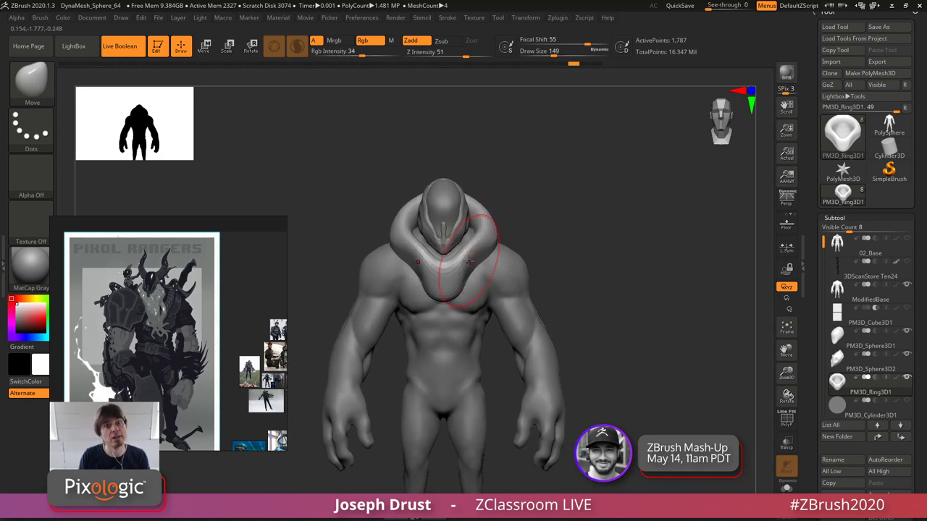
drag(601, 244, 600, 185)
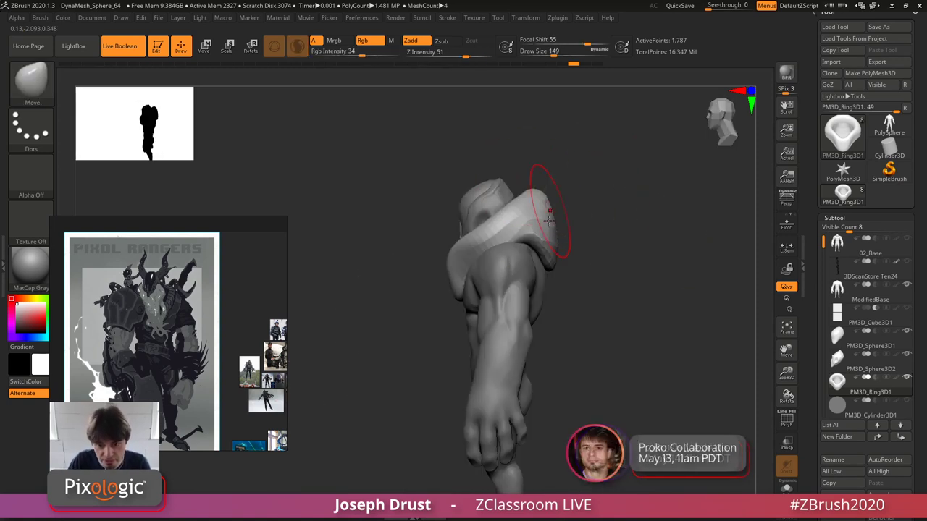
drag(520, 174, 596, 149)
drag(563, 175, 608, 168)
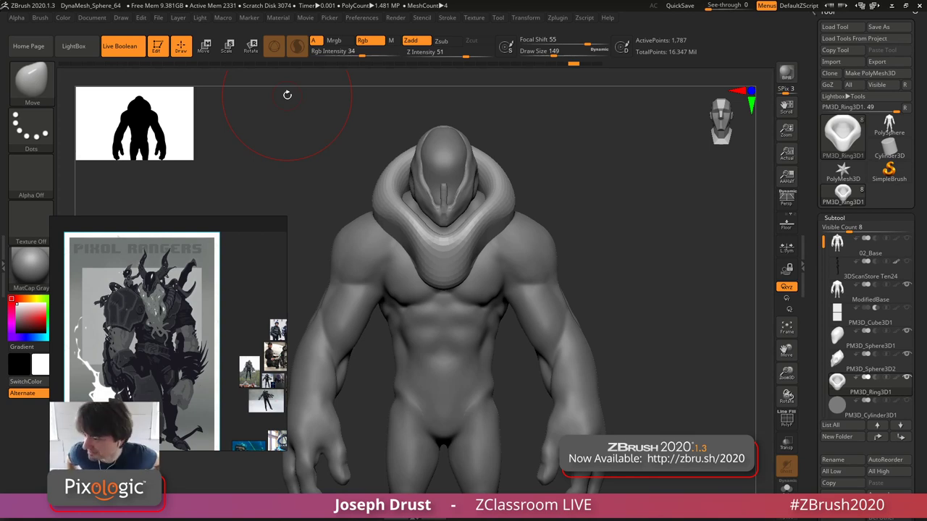
- Narrow the reference window to the Pixol Rangers image and move it clear of the brush list
click(31, 80)
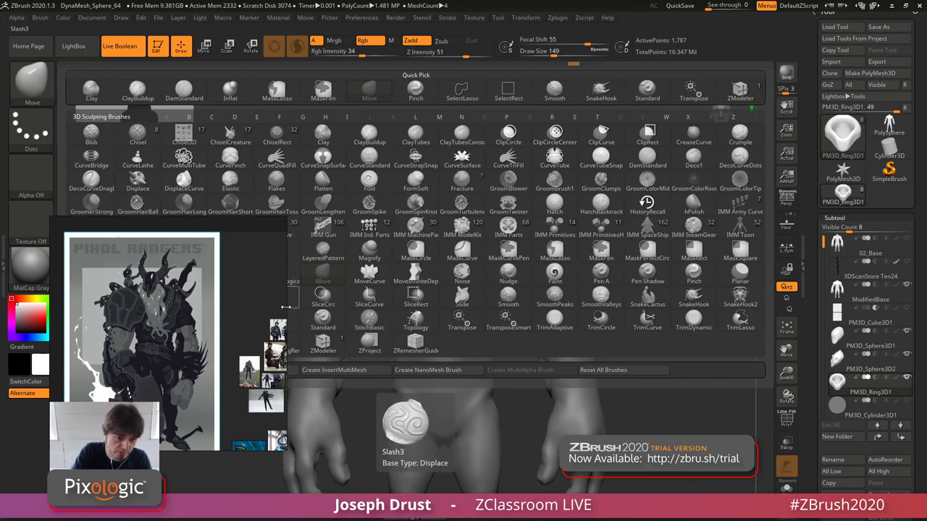
drag(286, 307, 222, 305)
middle_drag(187, 274, 181, 263)
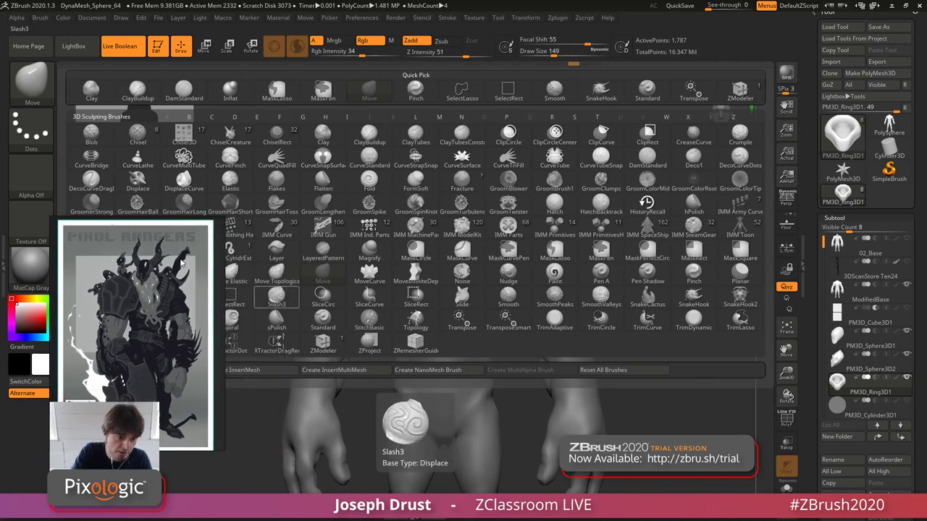
drag(223, 258, 212, 259)
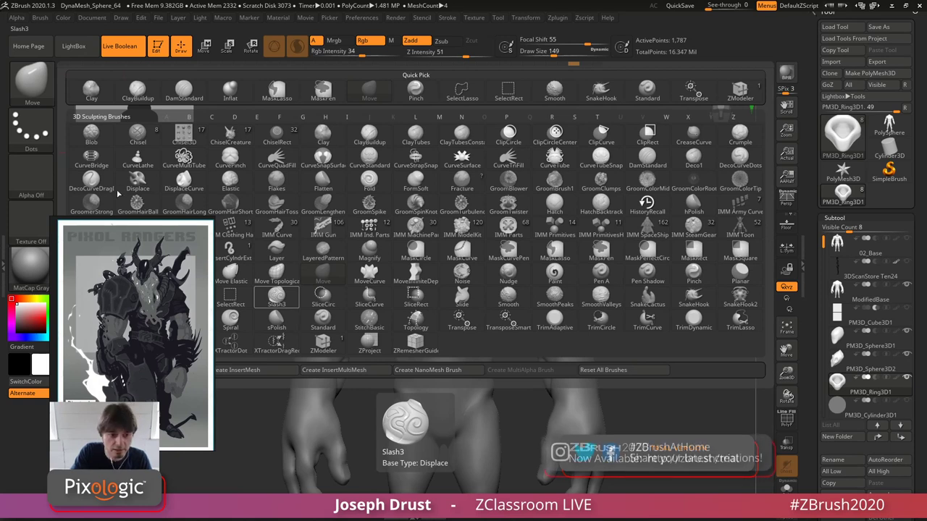
mouse_move(135, 234)
middle_down()
mouse_move(135, 252)
mouse_move(133, 230)
middle_up()
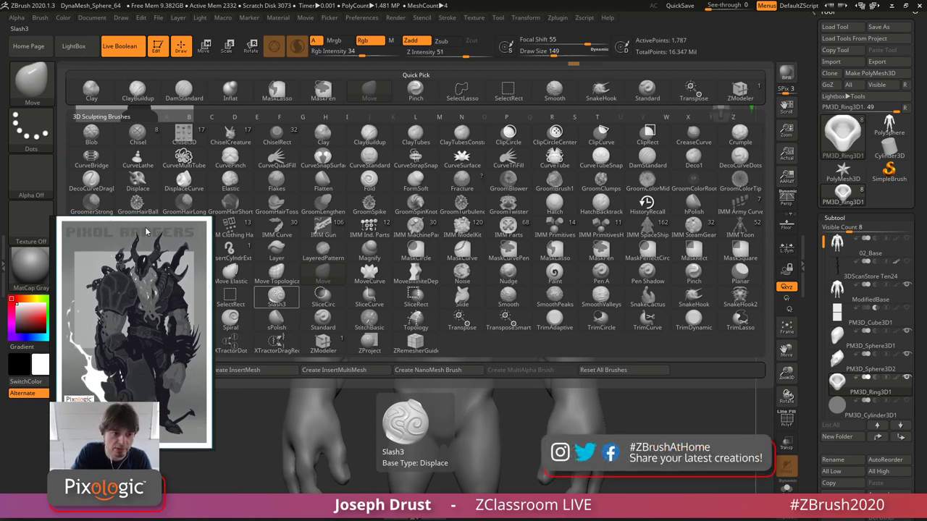
mouse_move(214, 235)
mouse_down()
mouse_move(222, 339)
mouse_move(315, 390)
mouse_move(312, 410)
mouse_move(323, 411)
mouse_up()
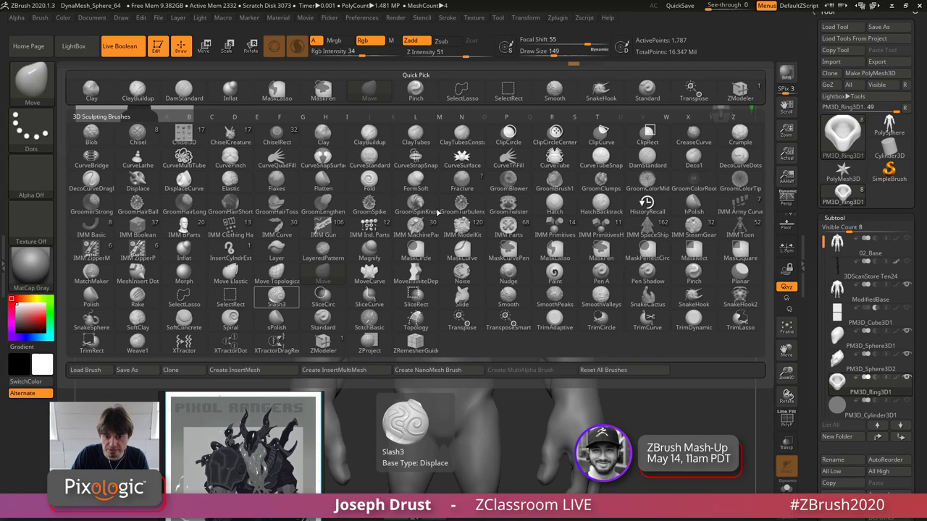
- Choose the IMM ModelKit brush, browse its insert meshes and select the Cones_1 part
click(462, 230)
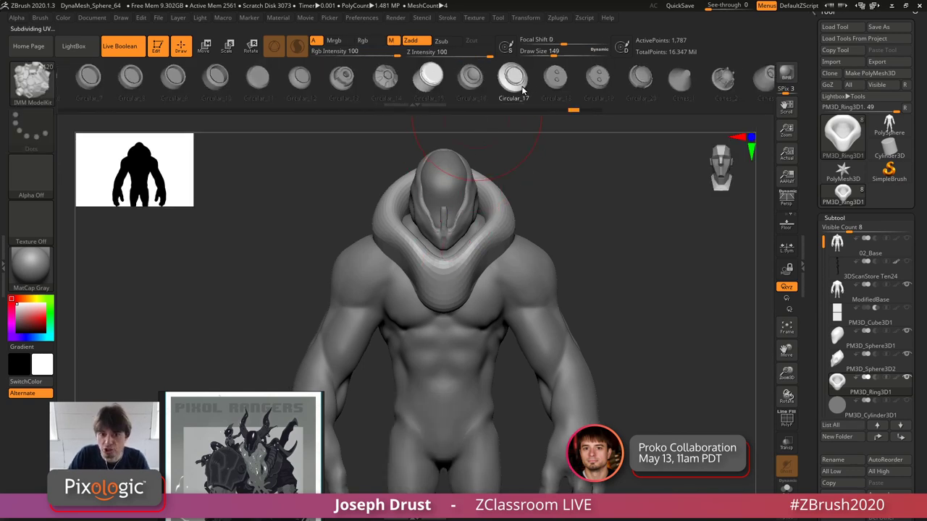
drag(522, 86, 310, 78)
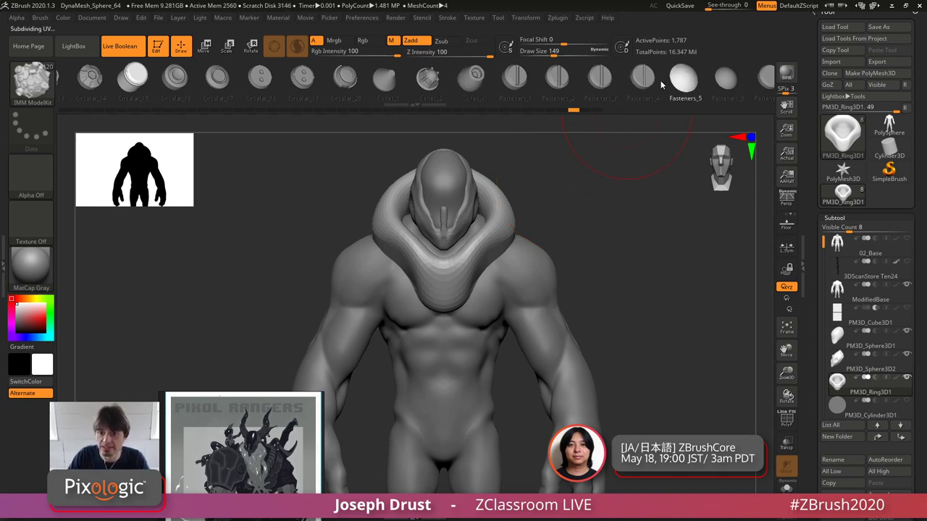
drag(681, 84, 473, 87)
scroll(538, 84, down, 7)
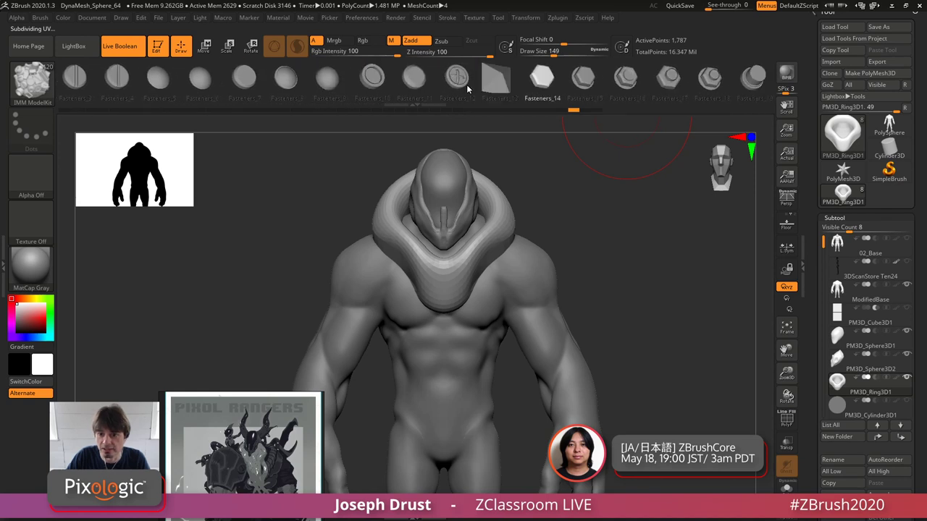
scroll(540, 82, up, 15)
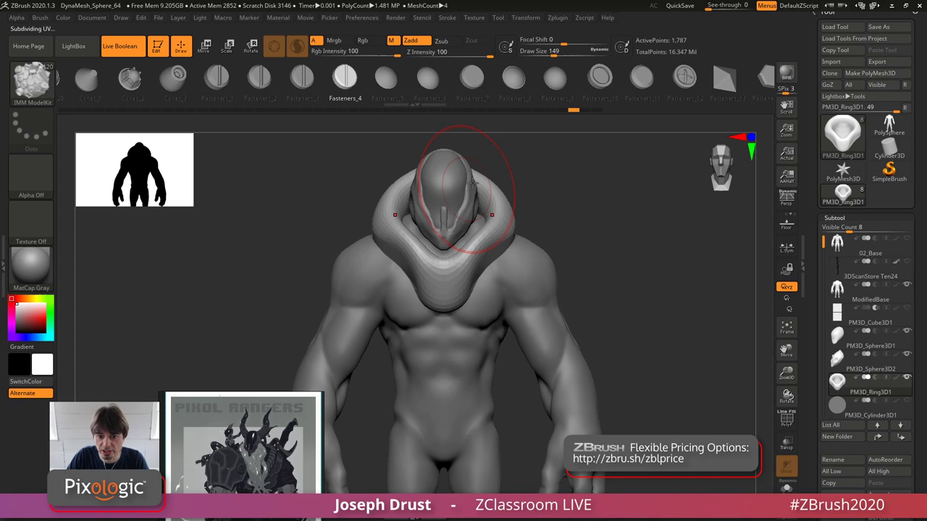
key(m)
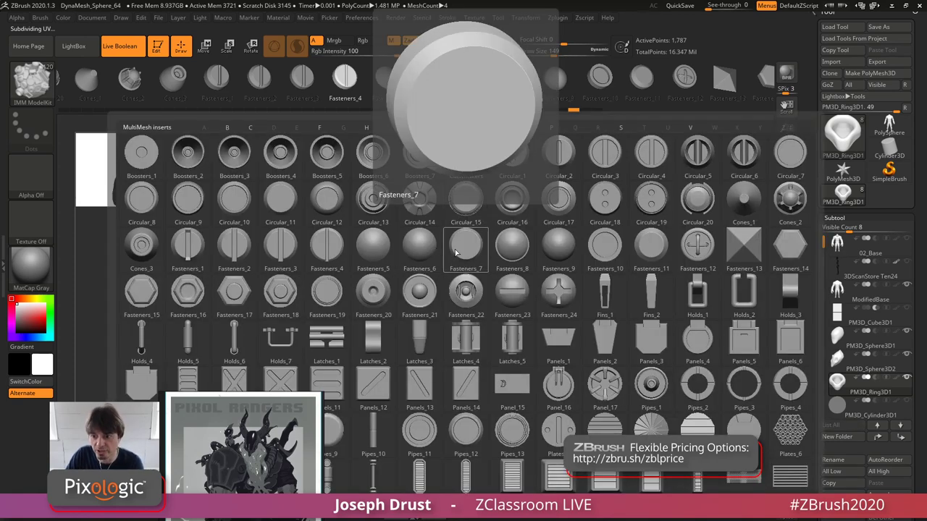
click(743, 209)
drag(644, 250, 520, 156)
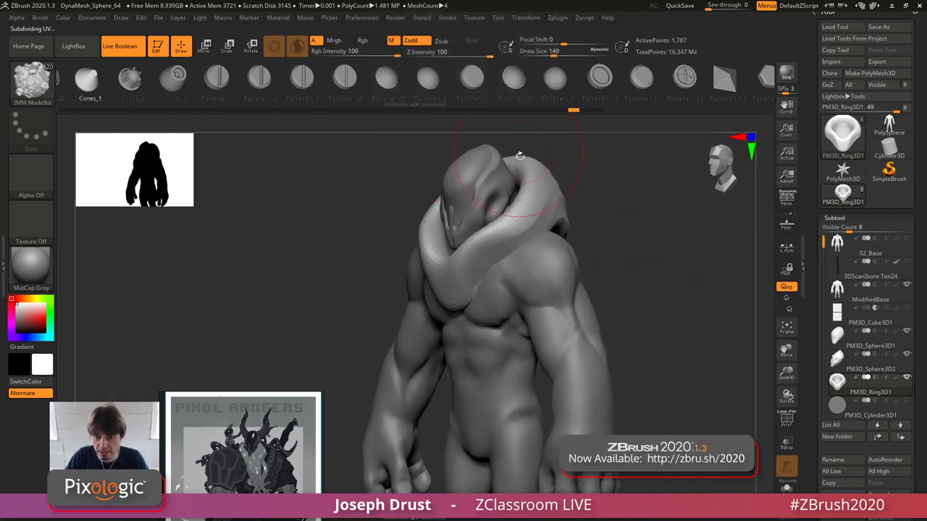
- Insert a mirrored pair of Cones_1 horns on the upper sides of the head subtool, undoing the extra cone pairs along the cheeks
mouse_move(615, 172)
mouse_down()
mouse_move(582, 215)
mouse_move(635, 178)
mouse_move(611, 207)
mouse_move(568, 210)
mouse_up()
alt+click(509, 232)
drag(461, 254, 465, 266)
drag(446, 280, 449, 288)
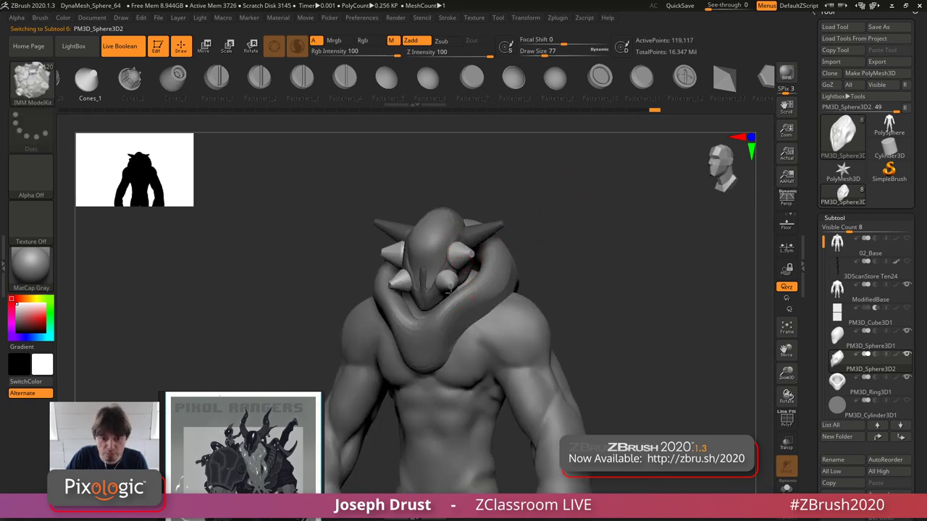
key(ctrl+z)
key(ctrl+z)
mouse_move(536, 181)
mouse_down()
mouse_move(559, 170)
mouse_move(509, 249)
mouse_up()
key(ctrl+shift+z)
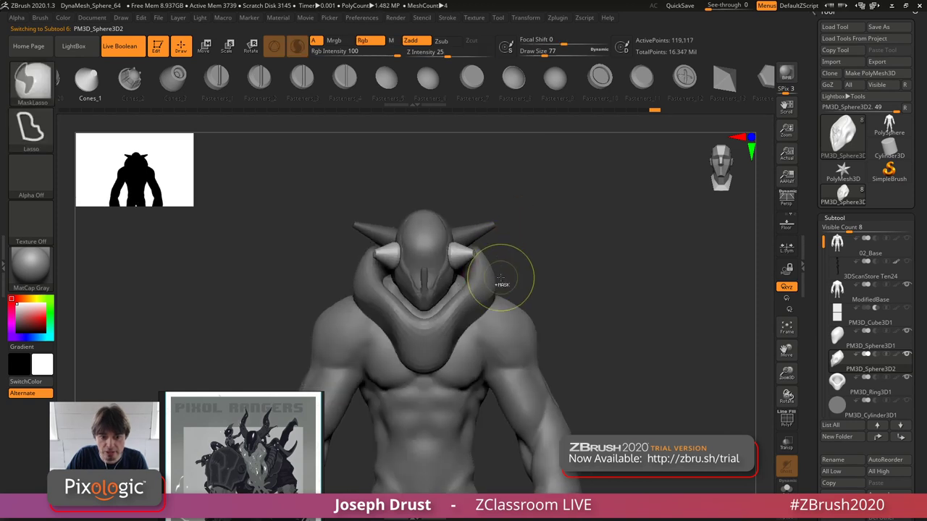
key(ctrl+z)
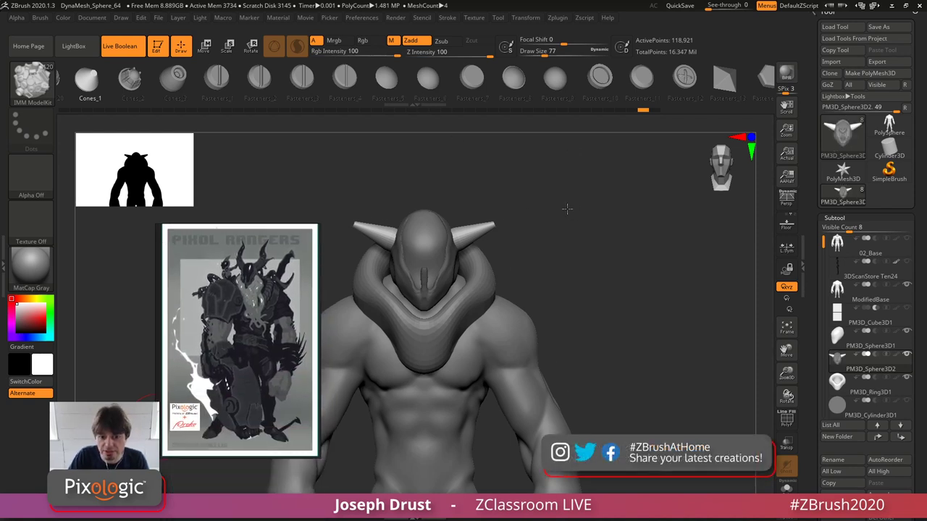
- Try adding thinner cone spikes along the sides of the head, and undo them
drag(567, 209, 514, 240)
mouse_move(626, 253)
mouse_down()
mouse_move(662, 219)
mouse_move(627, 252)
mouse_up()
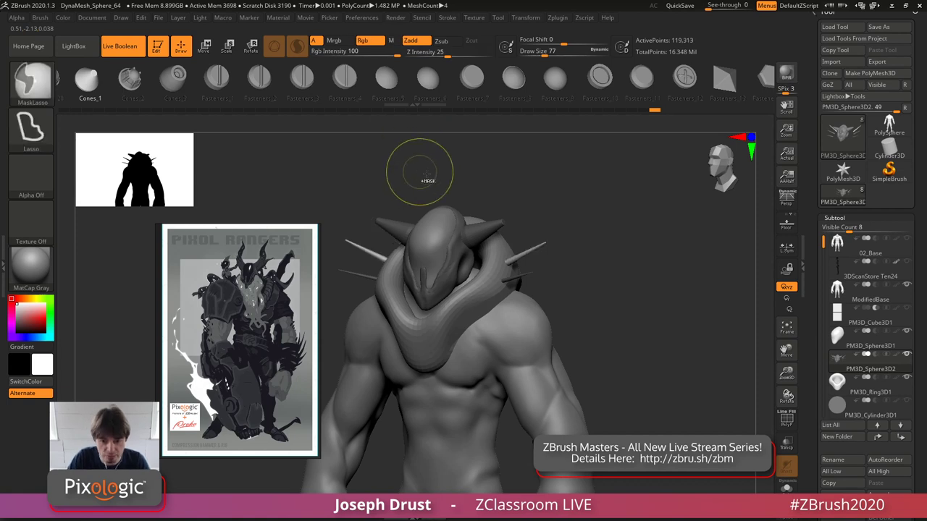
drag(594, 209, 465, 253)
drag(542, 216, 434, 244)
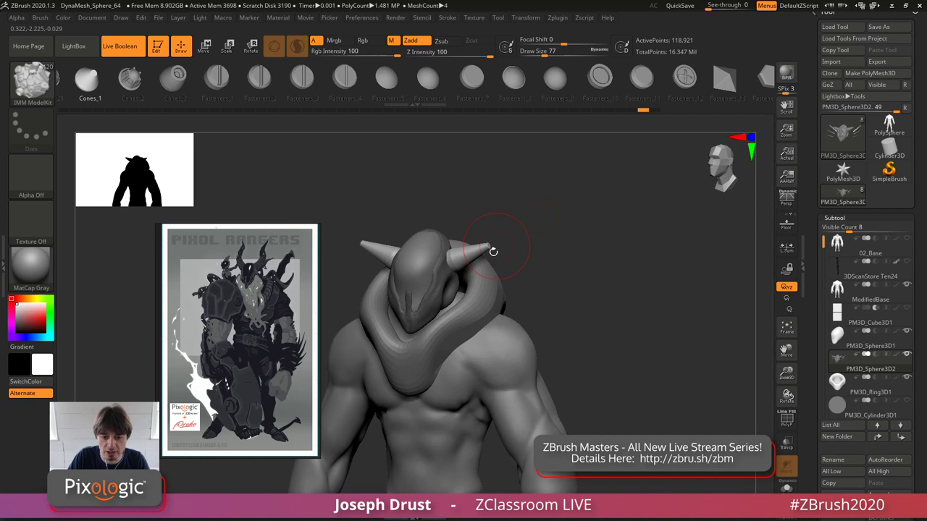
- Split the unmasked horn cones into their own subtool and move the Pixol Rangers reference image clear of the character
drag(814, 336, 814, 213)
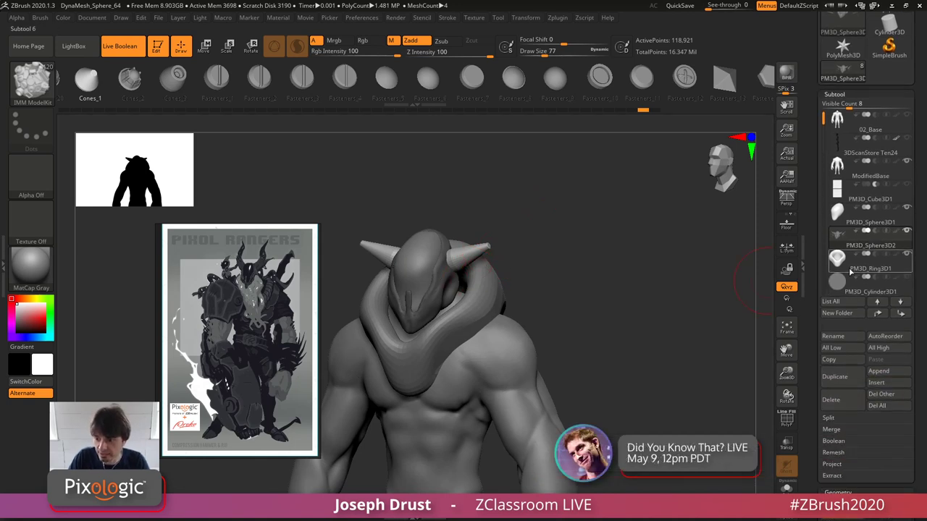
click(835, 417)
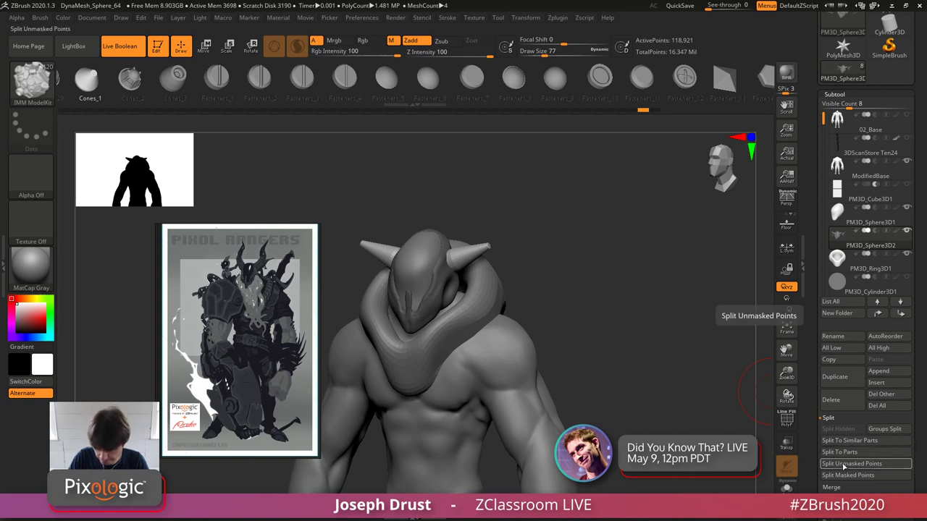
click(843, 464)
drag(579, 253, 661, 246)
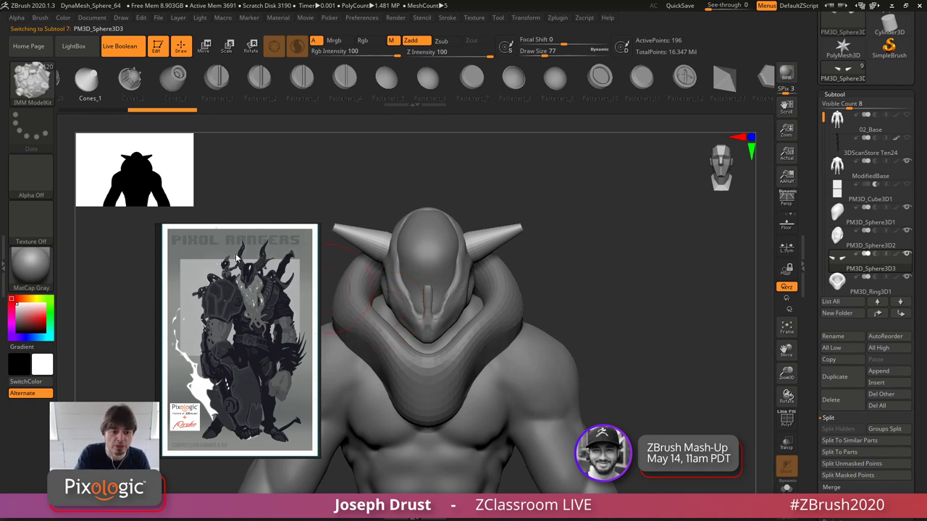
drag(163, 239, 69, 136)
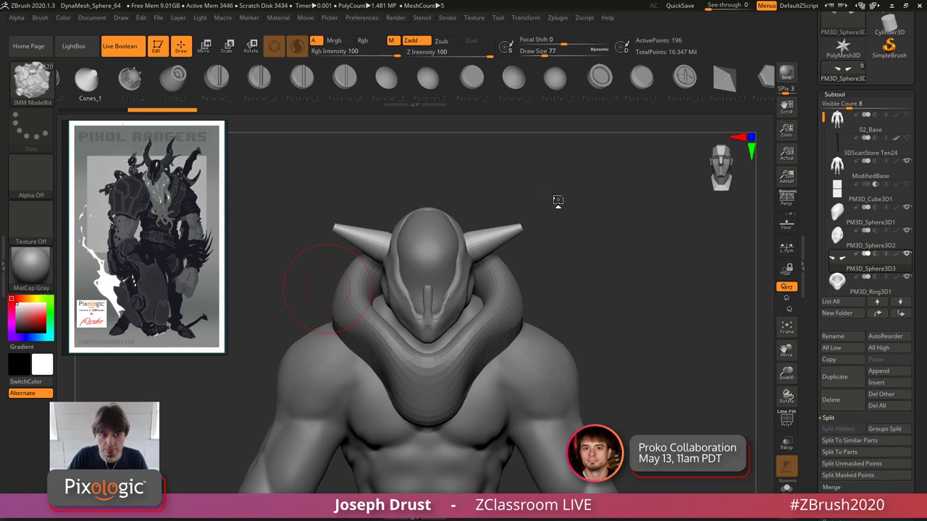
- Pull the cones up into long tapering horns with the SnakeHook brush at draw size 104
drag(557, 200, 551, 206)
key(b)
key(m)
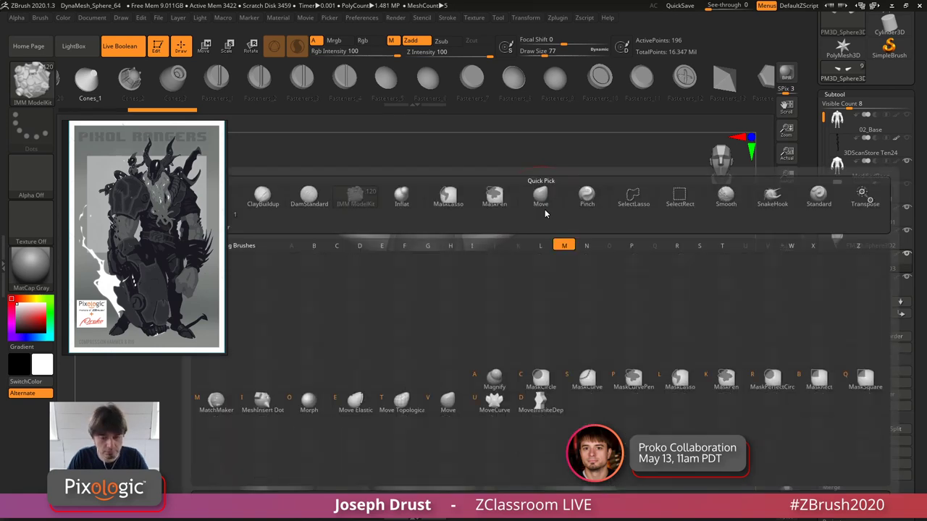
key(v)
drag(631, 196, 521, 181)
mouse_move(590, 169)
alt+mouse_down()
mouse_move(531, 164)
mouse_move(586, 143)
alt+mouse_up()
key(b)
key(s)
key(h)
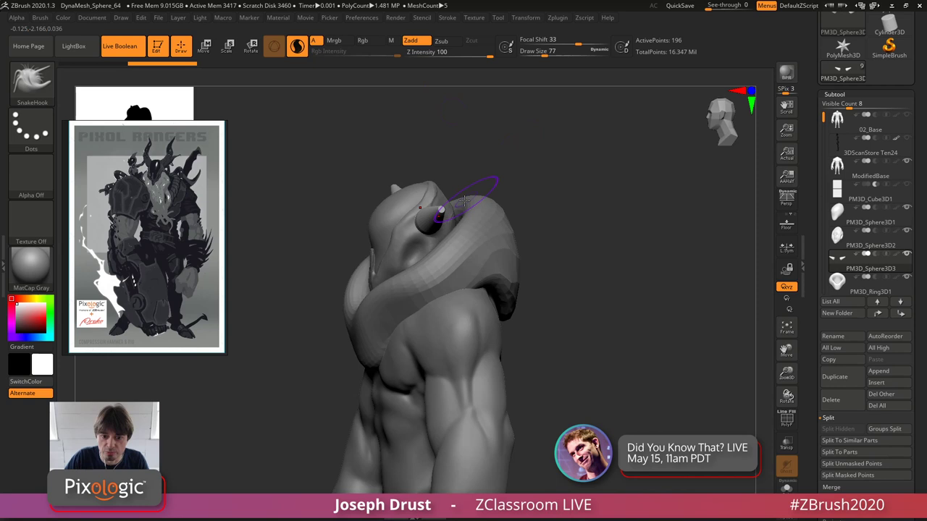
key(space)
mouse_move(433, 217)
mouse_down()
mouse_move(443, 218)
mouse_move(468, 160)
mouse_up()
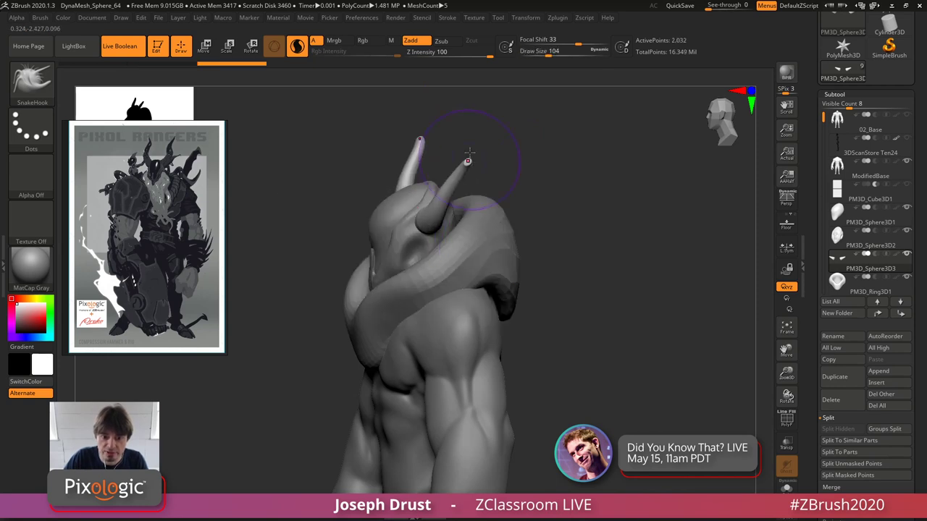
mouse_move(391, 152)
mouse_down()
mouse_move(463, 172)
mouse_move(445, 177)
mouse_move(544, 146)
mouse_up()
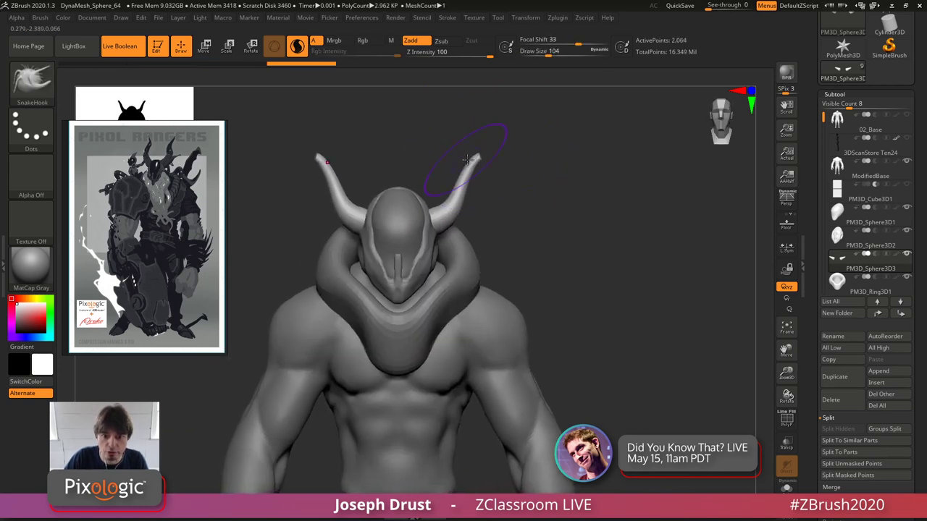
drag(472, 161, 476, 148)
- Curve the horns further and thicken their lower halves with SnakeHook, using draw sizes 83 and 65, and smooth the bases
drag(457, 205, 438, 234)
key(s)
mouse_move(513, 187)
mouse_down()
mouse_move(463, 190)
mouse_move(524, 178)
mouse_move(475, 200)
mouse_move(444, 197)
mouse_move(485, 171)
mouse_move(466, 142)
mouse_up()
key(space)
drag(514, 124, 562, 127)
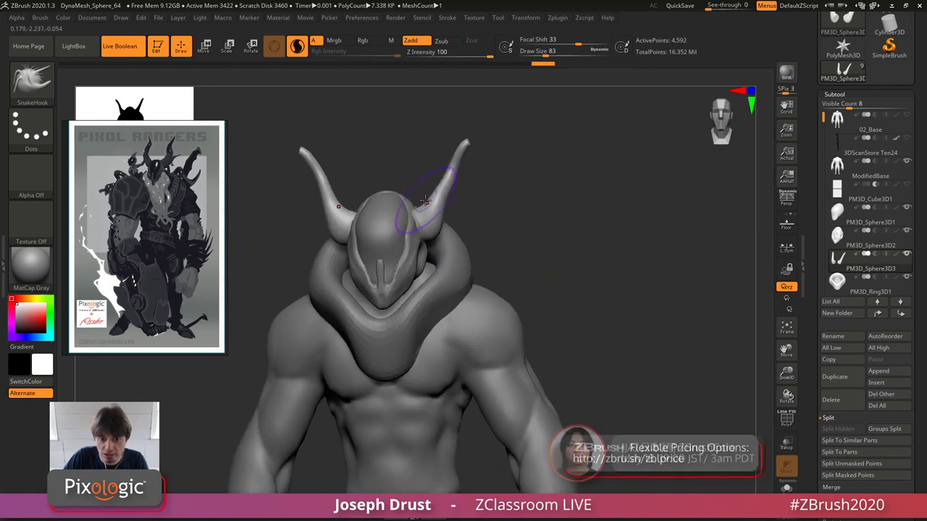
key(space)
mouse_move(425, 200)
mouse_down()
mouse_move(443, 166)
mouse_move(444, 216)
mouse_move(437, 196)
mouse_up()
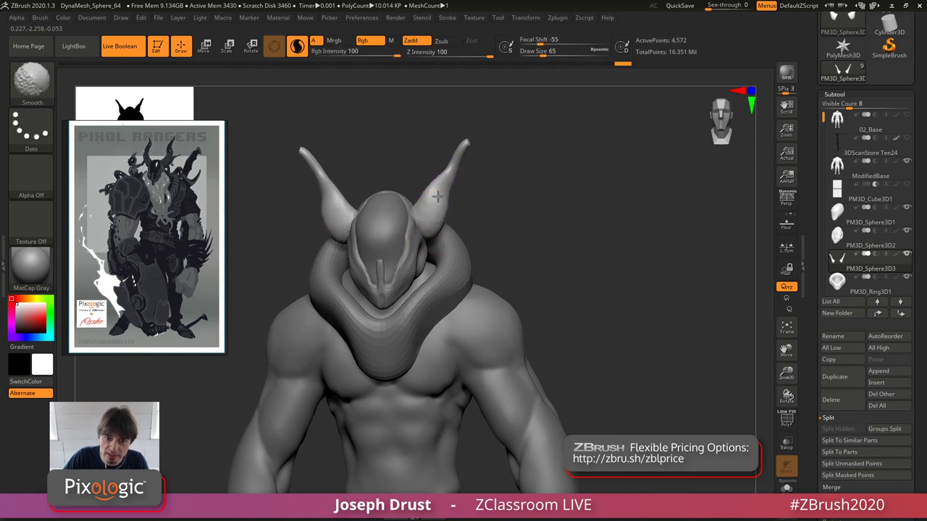
drag(418, 236, 427, 234)
- Try reshaping the horns from the side, and undo the edits
drag(530, 190, 475, 194)
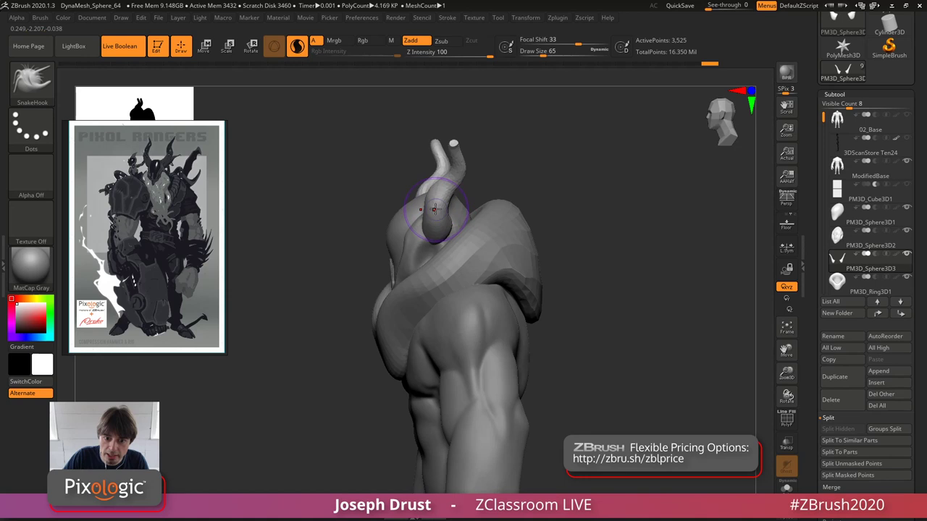
key(ctrl+z)
key(ctrl+z)
key(ctrl+z)
key(ctrl+z)
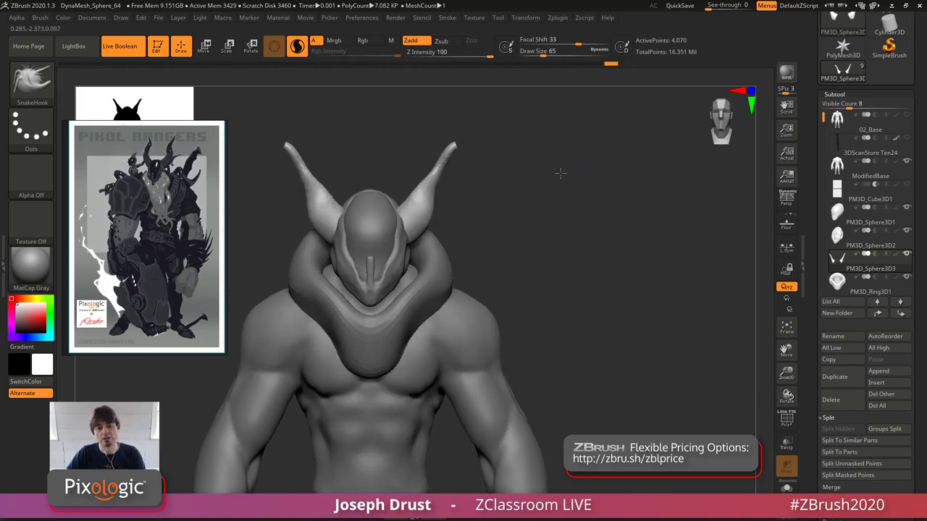
- Bend both horns into an S-curve with outward-pointing tips using the SnakeHook brush at draw size 62
key(space)
drag(545, 176, 554, 176)
mouse_move(439, 149)
mouse_down()
mouse_move(415, 165)
mouse_move(446, 142)
mouse_move(413, 181)
mouse_move(412, 200)
mouse_up()
key(space)
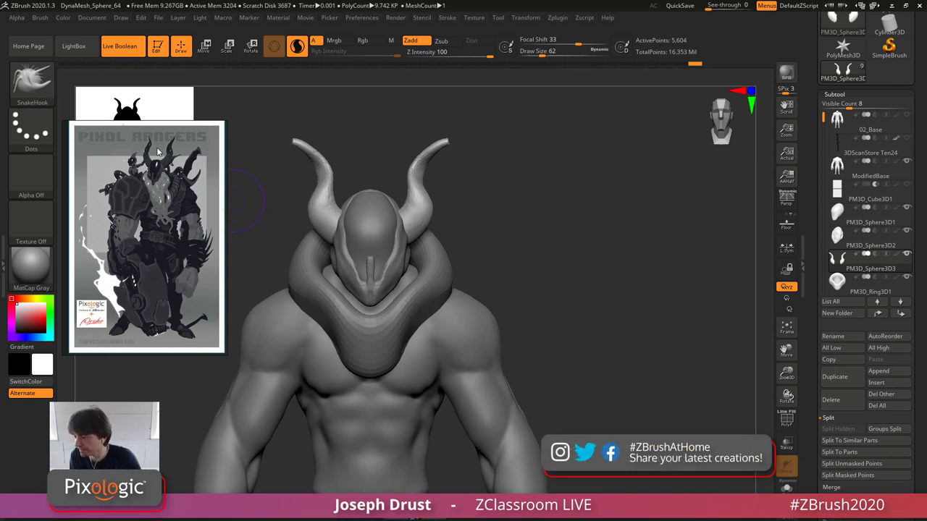
- Refine the horn curve from the side and front, smoothing the bases where they meet the head and shaping the tips
drag(515, 162, 427, 213)
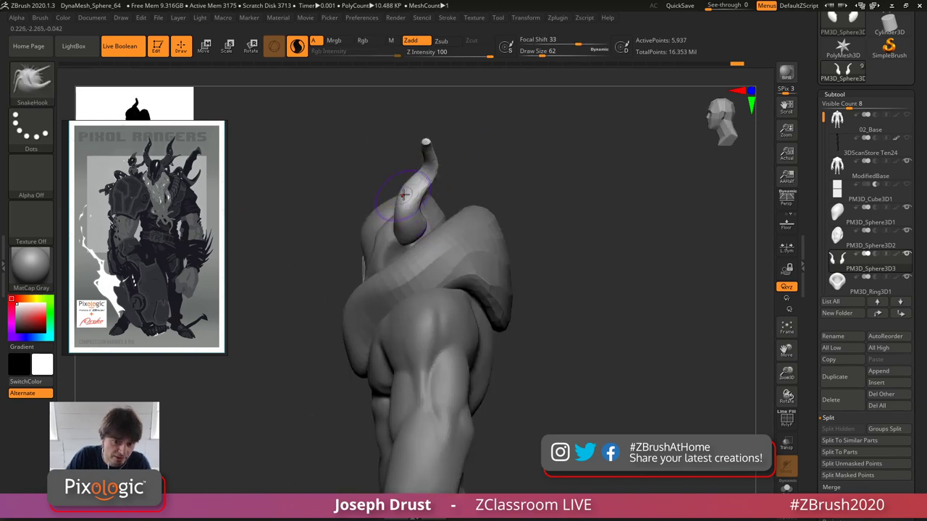
mouse_move(473, 171)
mouse_down()
mouse_move(510, 165)
mouse_move(442, 197)
mouse_move(521, 181)
mouse_up()
shift+drag(415, 233, 402, 222)
drag(511, 184, 540, 149)
drag(409, 241, 402, 239)
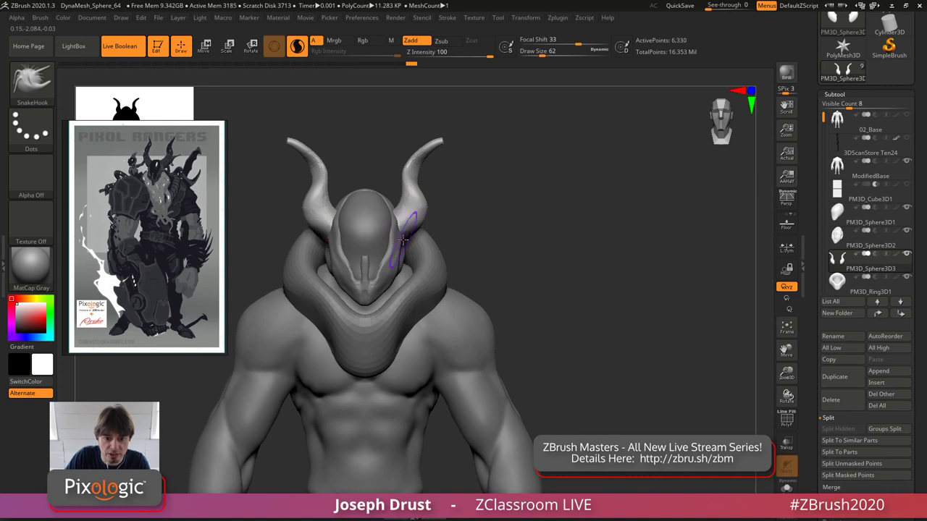
alt+drag(460, 161, 526, 182)
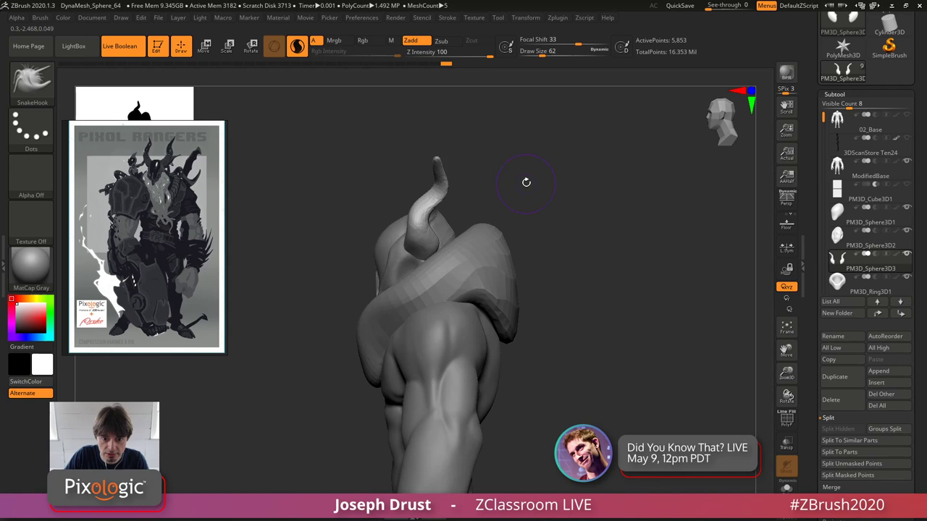
- Duplicate the horn pair with the transform gizmo and place a smaller copy lower on the outer sides of the head
key(w)
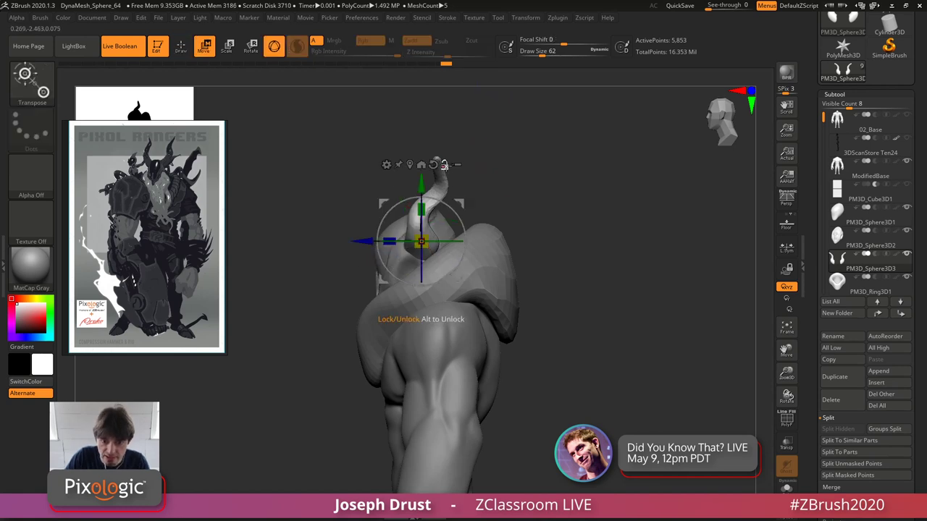
drag(455, 210, 550, 194)
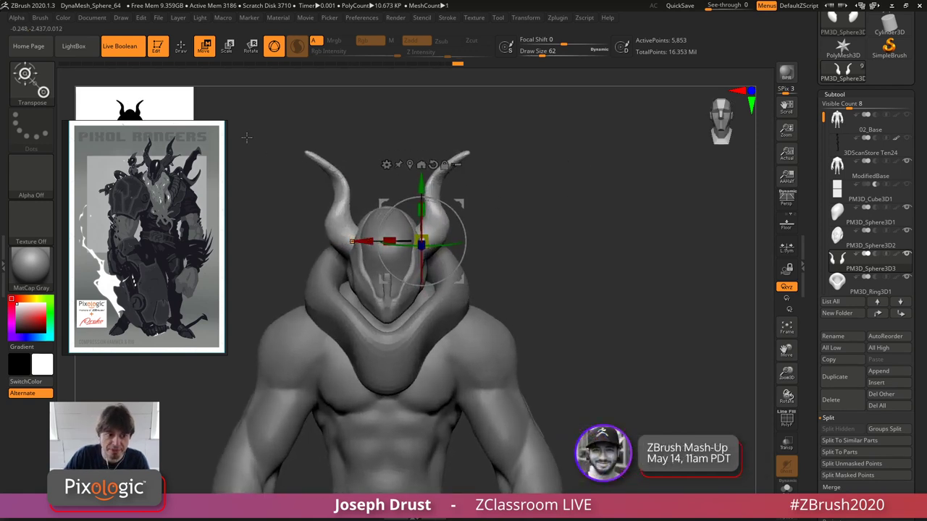
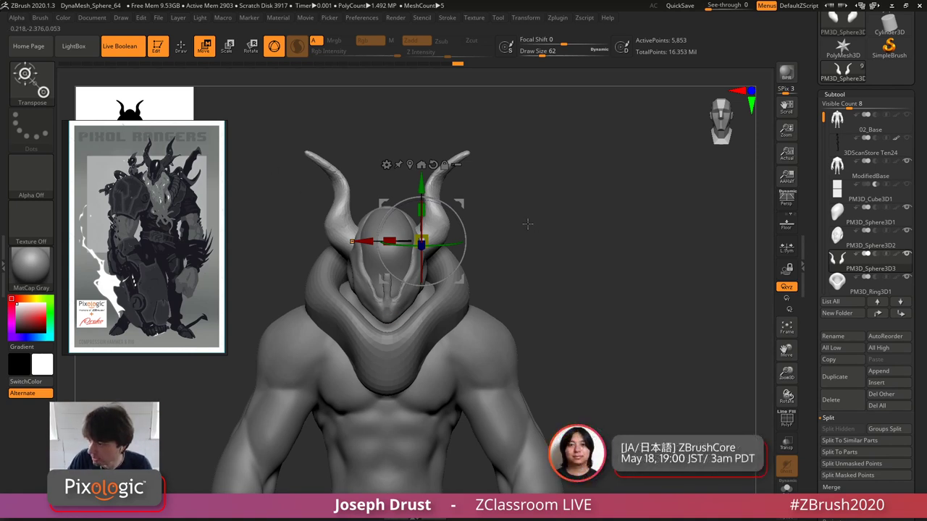
drag(537, 253, 514, 201)
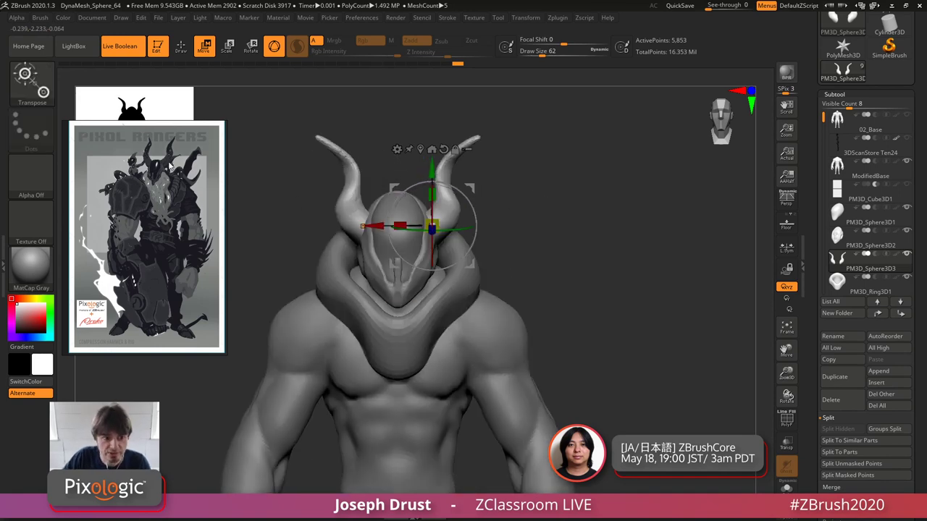
drag(470, 187, 569, 178)
drag(463, 238, 456, 245)
drag(550, 163, 630, 152)
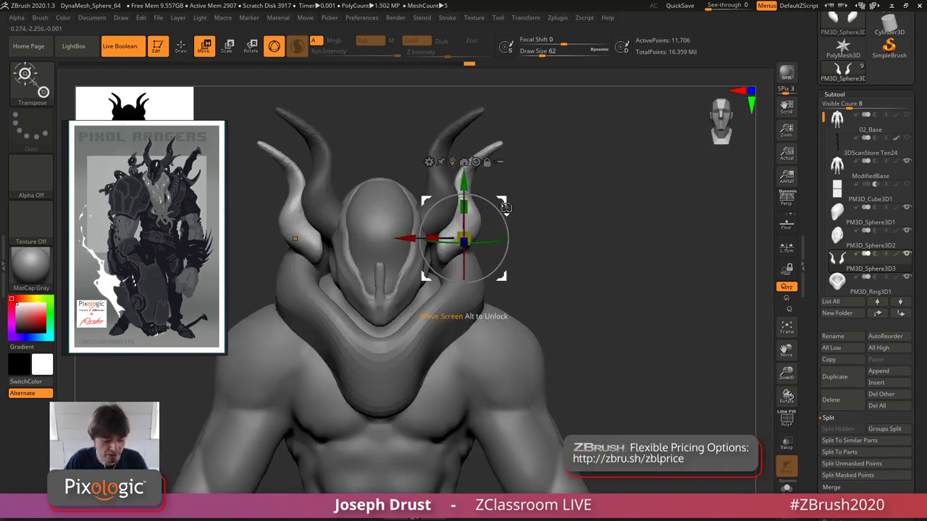
- Reposition the lower, outer horns against the sides of the head with the Move brush at draw size 167
key(q)
key(space)
drag(480, 190, 468, 200)
drag(465, 218, 451, 235)
drag(558, 221, 485, 226)
drag(434, 251, 428, 253)
drag(579, 226, 500, 230)
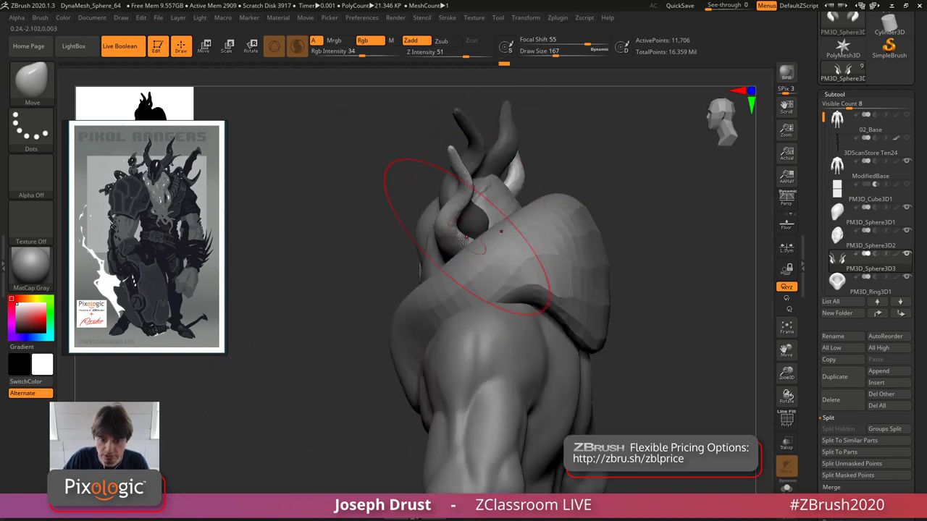
- Smooth the S-bend out of the outer horns and reshape them into shorter, straighter spikes angled up from the head
mouse_move(579, 150)
mouse_down()
mouse_move(652, 150)
mouse_move(615, 151)
mouse_up()
mouse_move(489, 179)
shift+mouse_down()
mouse_move(499, 171)
mouse_move(480, 194)
shift+mouse_up()
mouse_move(561, 190)
mouse_down()
mouse_move(485, 190)
mouse_move(460, 213)
mouse_up()
drag(516, 180, 608, 180)
drag(456, 236, 443, 211)
shift+drag(422, 256, 450, 218)
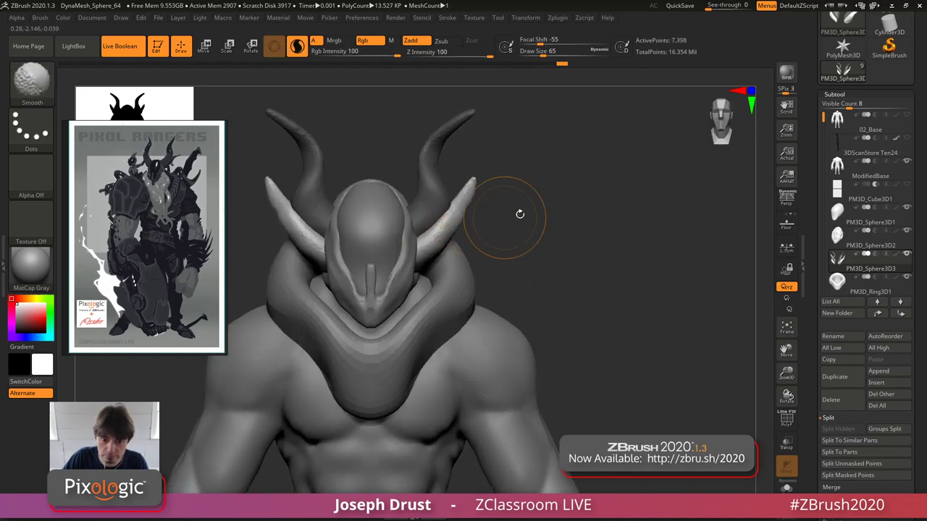
- Curl the tips of the outer horns outward with the Move brush at draw size 37 and smooth their lower sections
drag(519, 213, 427, 216)
right_drag(464, 251, 435, 196)
mouse_move(459, 195)
mouse_down()
mouse_move(478, 188)
mouse_move(470, 189)
mouse_up()
key(space)
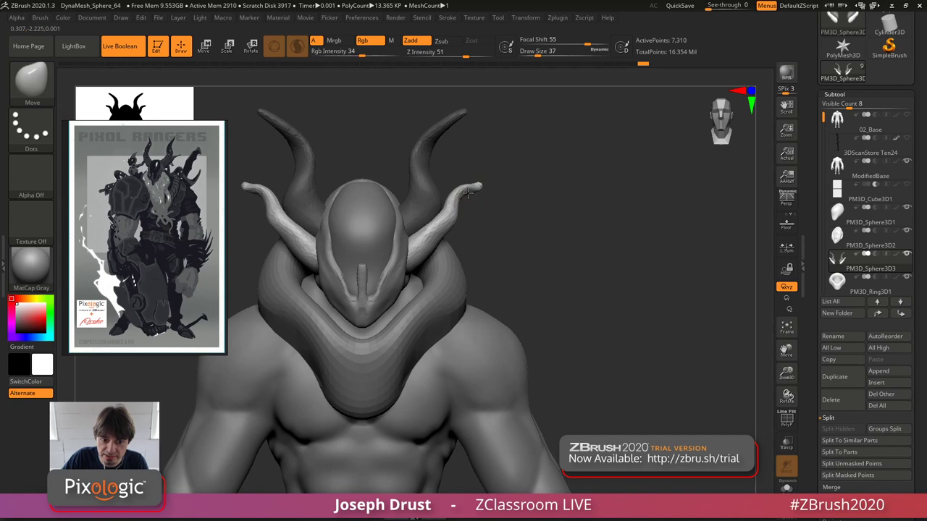
right_drag(468, 193, 439, 224)
shift+drag(439, 223, 434, 238)
- Build up the bases and lengths of the outer horns with the ClayBuildup brush at draw size 25
right_drag(517, 205, 557, 203)
key(b)
key(c)
key(b)
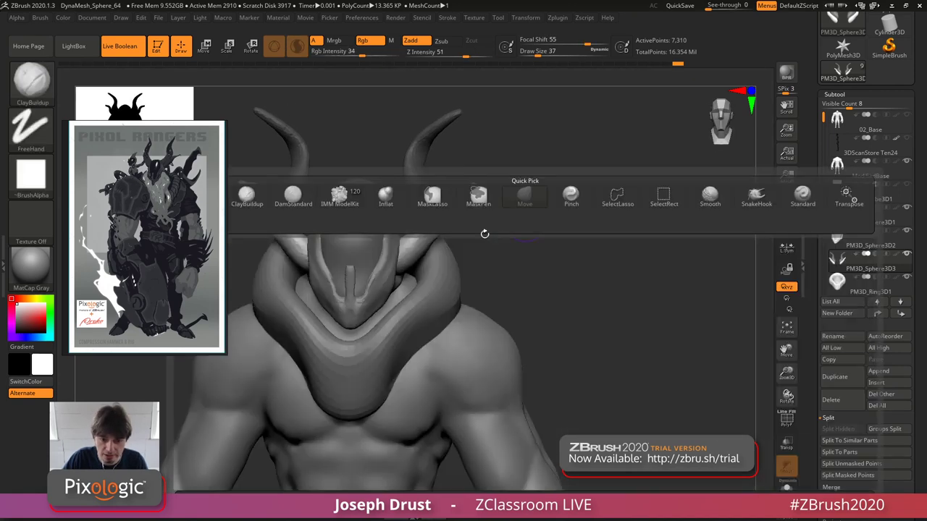
key(space)
drag(484, 234, 470, 233)
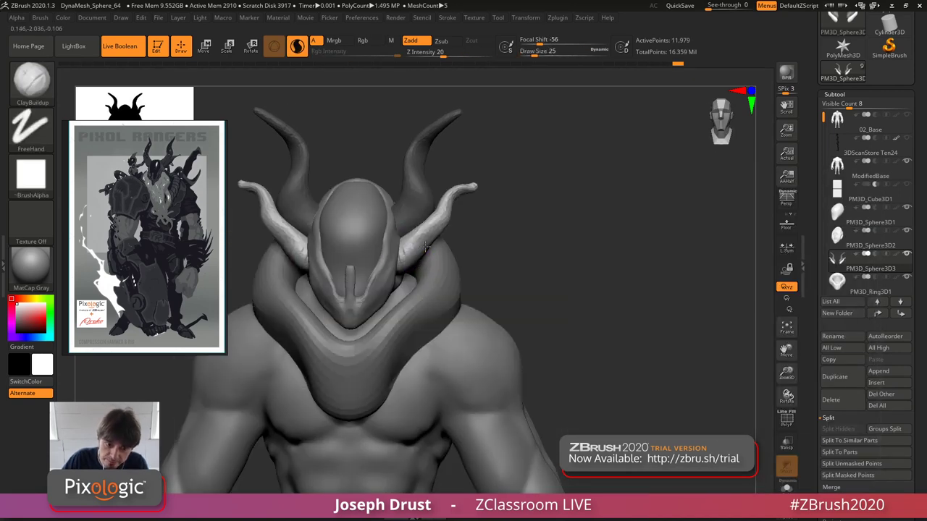
mouse_move(429, 241)
mouse_down()
mouse_move(446, 232)
mouse_move(410, 238)
mouse_move(424, 236)
mouse_move(427, 221)
mouse_up()
right_drag(505, 197, 497, 223)
drag(402, 247, 434, 219)
right_drag(459, 197, 414, 213)
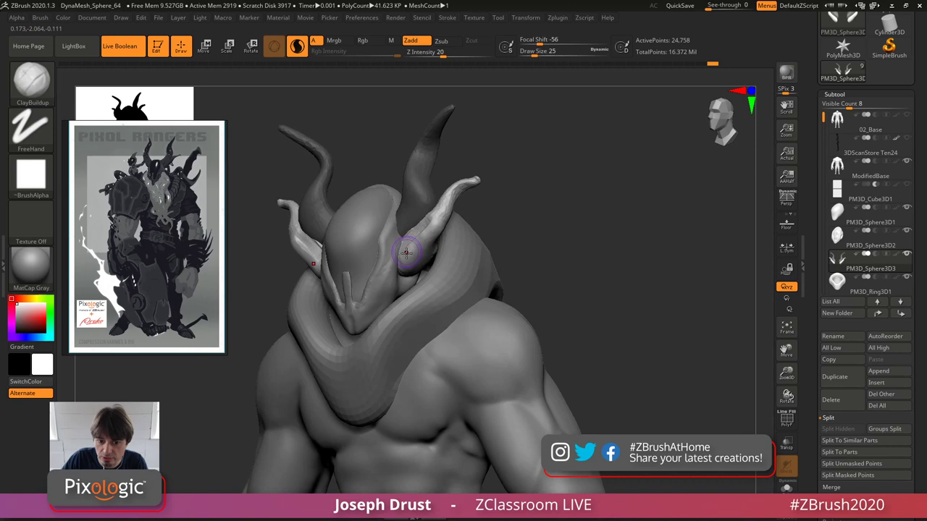
drag(453, 196, 435, 231)
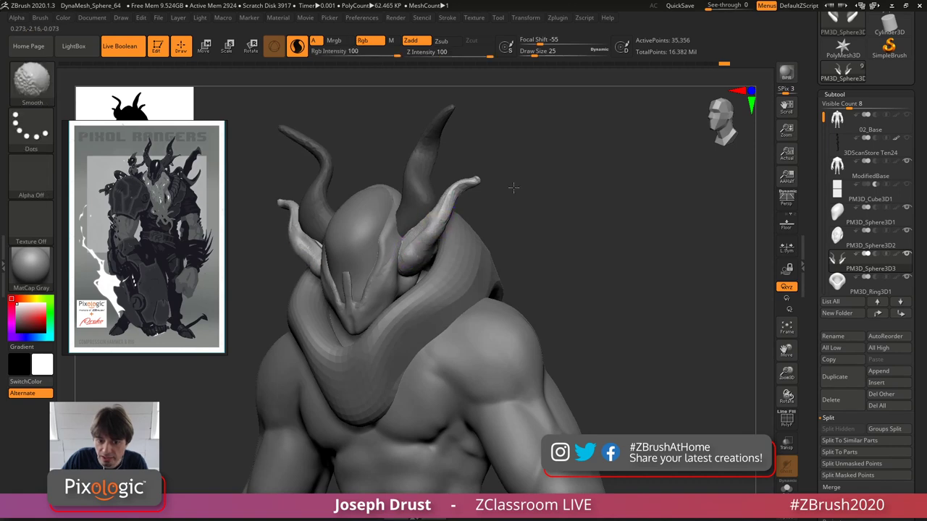
- Smooth the built-up clay on the outer horns from the bases to the tips
shift+right_drag(513, 187, 543, 194)
ctrl+drag(528, 201, 521, 184)
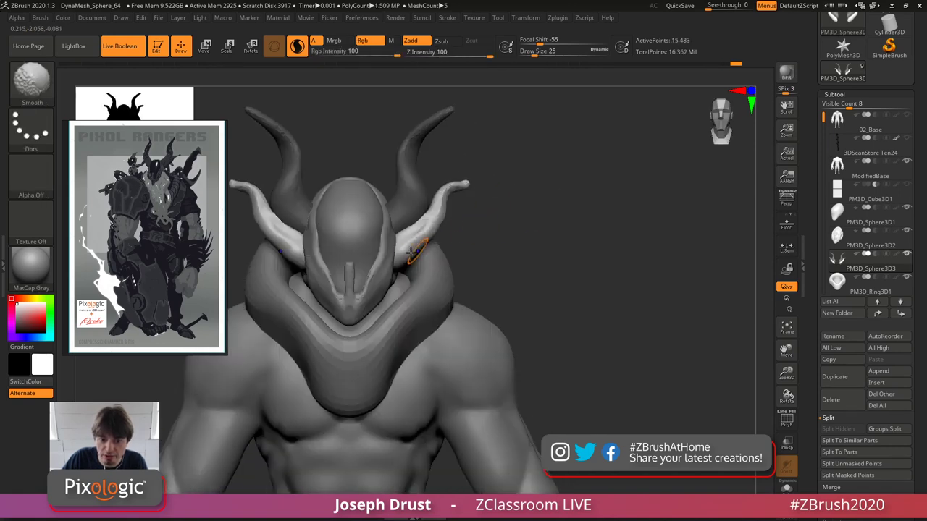
shift+drag(414, 256, 427, 243)
right_drag(464, 239, 413, 246)
shift+drag(427, 250, 478, 190)
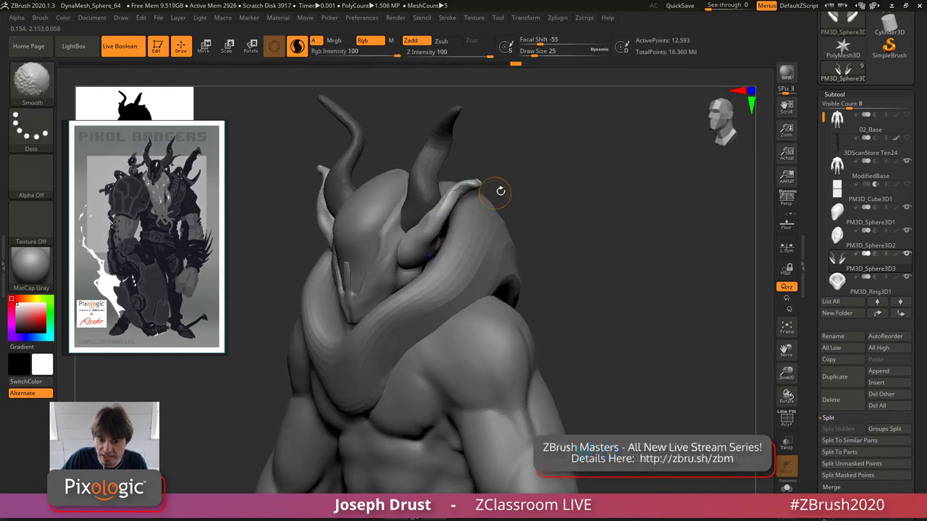
- Reposition the outer horns against the head with the gizmo and scale them down to about 0.92
mouse_move(517, 177)
right_down()
mouse_move(571, 178)
mouse_move(557, 200)
mouse_move(519, 216)
mouse_move(536, 218)
mouse_move(534, 226)
right_up()
key(w)
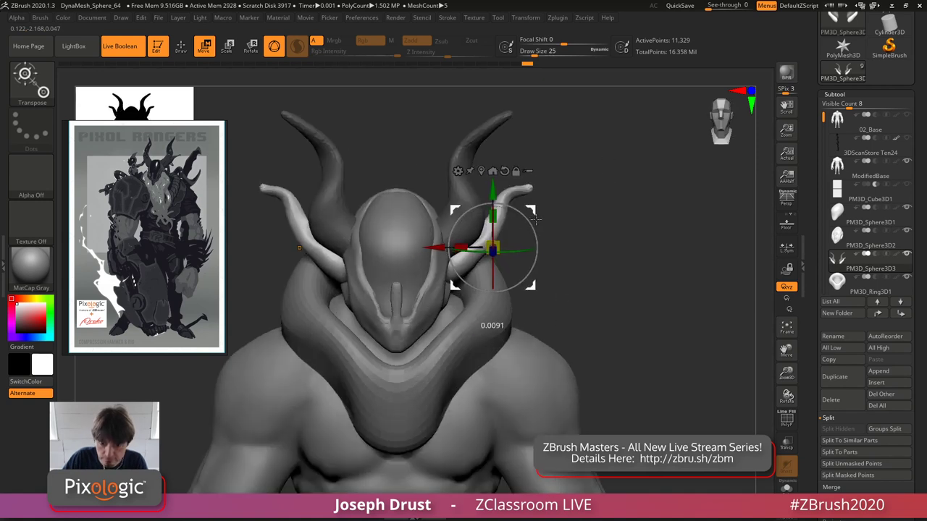
drag(535, 226, 536, 221)
mouse_move(537, 243)
mouse_down()
mouse_move(534, 230)
mouse_move(538, 245)
mouse_up()
drag(533, 215, 532, 211)
ctrl+right_drag(598, 192, 579, 201)
drag(531, 220, 532, 218)
right_drag(577, 209, 540, 214)
drag(492, 251, 496, 248)
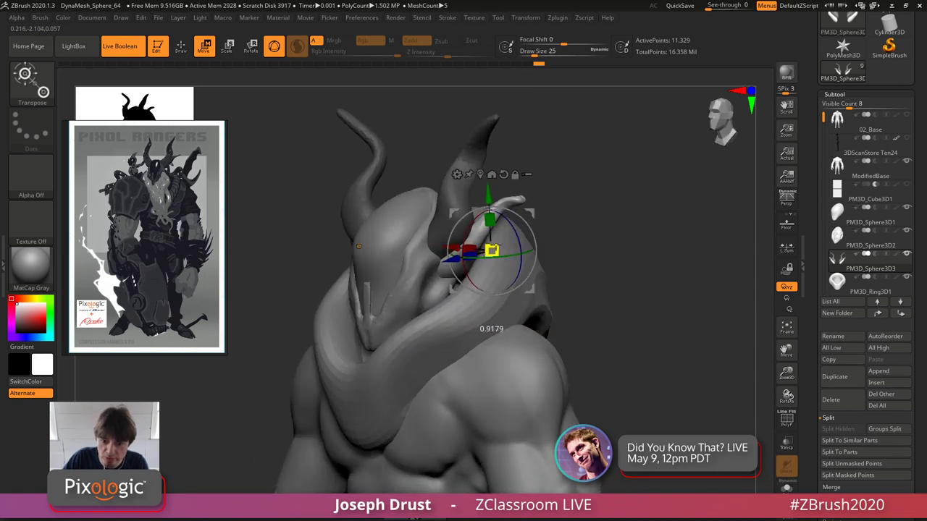
- Move the outer horns up and inward, then adjust their depth so they sit tighter behind the main horns
right_drag(583, 213, 548, 213)
shift+right_drag(587, 150, 598, 164)
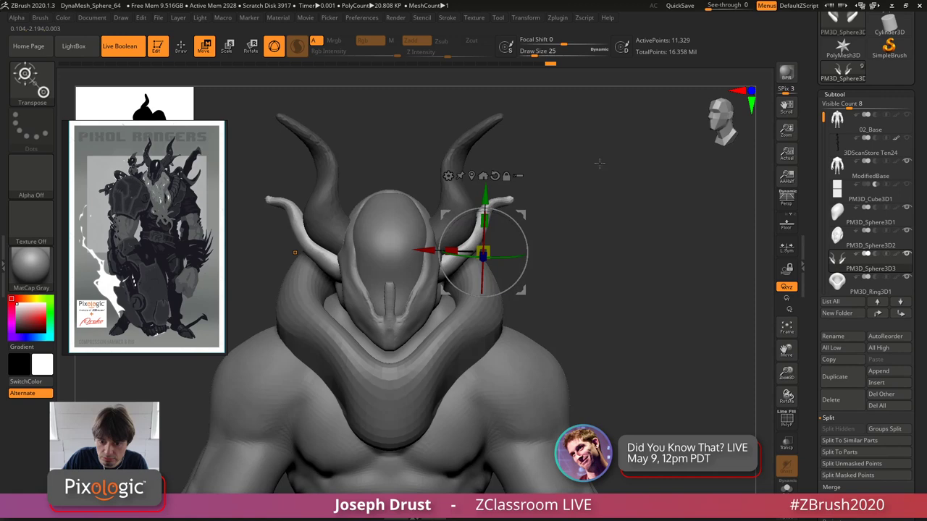
drag(518, 227, 523, 202)
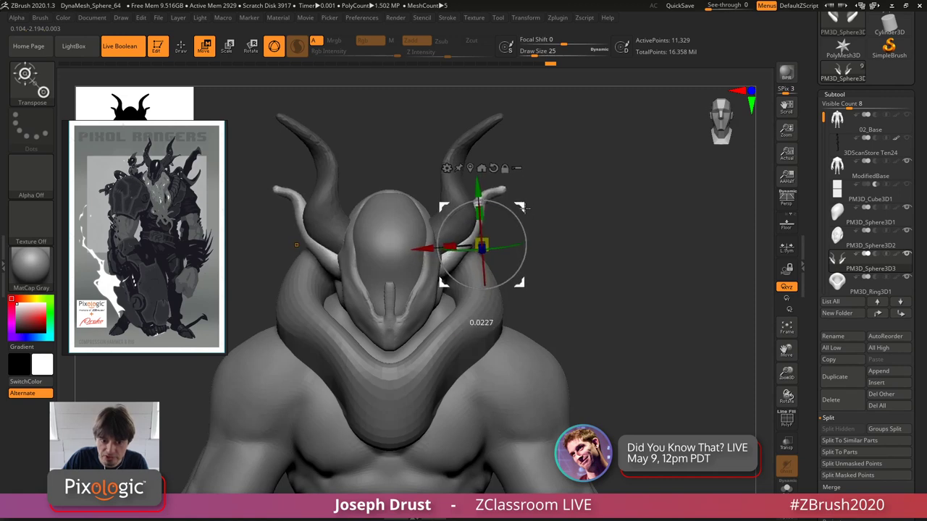
right_drag(592, 191, 527, 195)
drag(429, 258, 425, 258)
right_drag(586, 144, 662, 141)
- Smooth the outer horns' curled tips and pull them into sharper points with the Move brush, ending at draw size 39
click(181, 46)
mouse_move(382, 233)
alt+right_down()
mouse_move(290, 184)
mouse_move(304, 189)
alt+right_up()
alt+right_drag(517, 138, 528, 174)
shift+drag(528, 161, 543, 158)
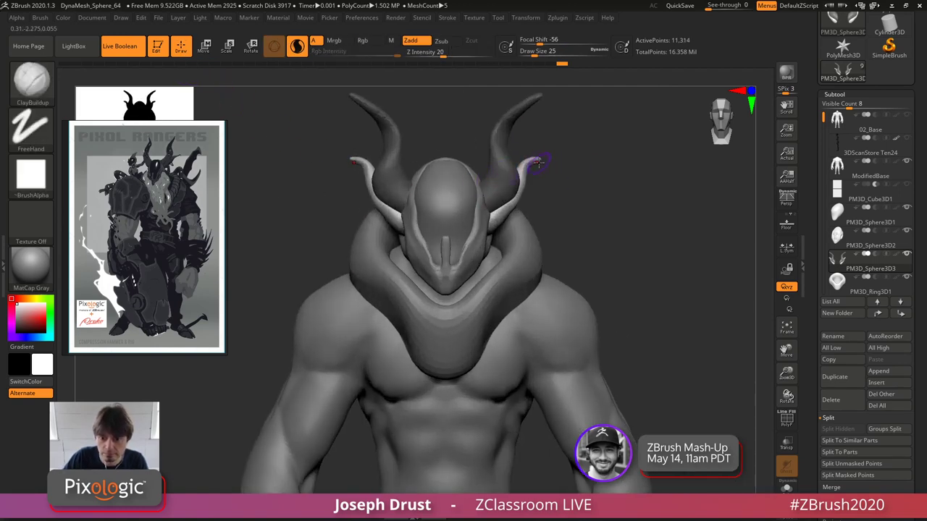
key(b)
key(m)
key(v)
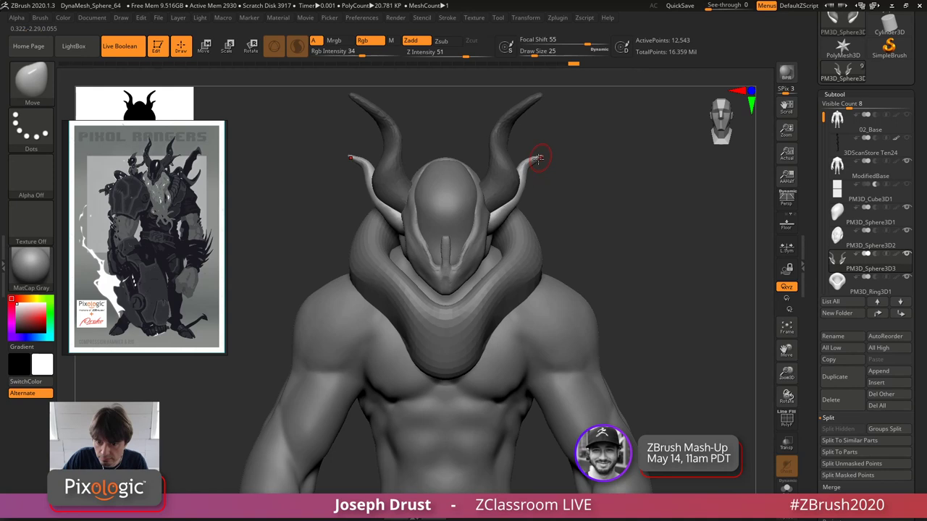
mouse_move(539, 158)
shift+mouse_down()
mouse_move(538, 176)
mouse_move(528, 162)
mouse_move(510, 218)
mouse_move(525, 211)
mouse_move(491, 227)
shift+mouse_up()
key(space)
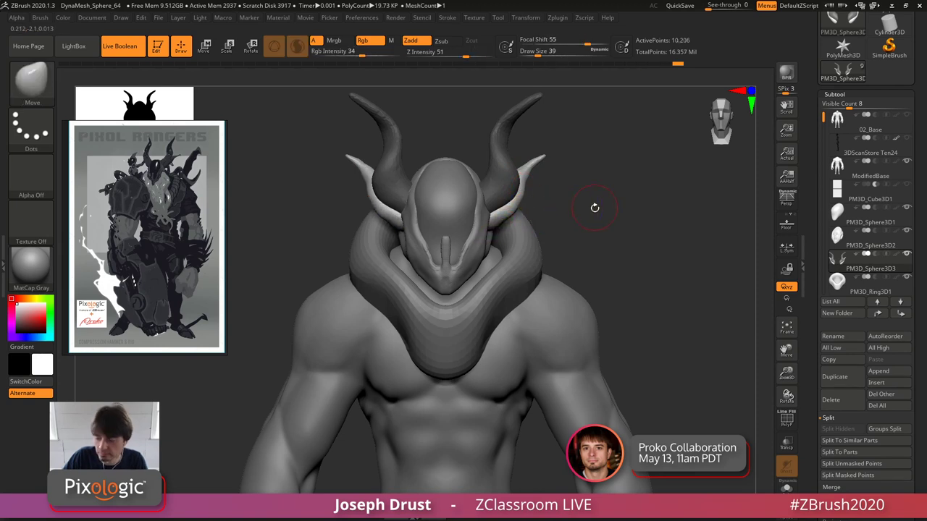
- Select the PM3D_Sphere3D2 head subtool and smooth its cheek and jaw at draw size 23
drag(595, 208, 608, 162)
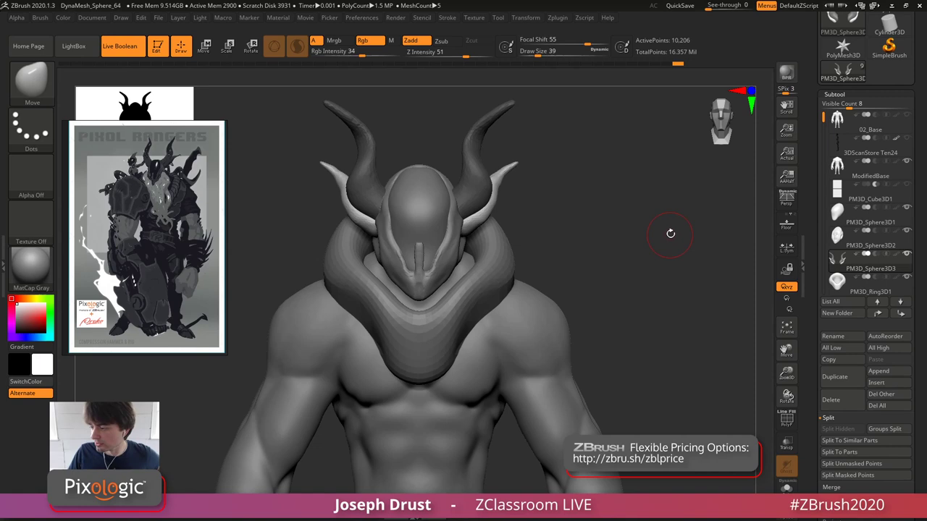
alt+drag(596, 213, 579, 242)
alt+click(480, 238)
drag(632, 199, 569, 204)
mouse_move(676, 224)
shift+mouse_down()
mouse_move(692, 228)
mouse_move(688, 215)
shift+mouse_up()
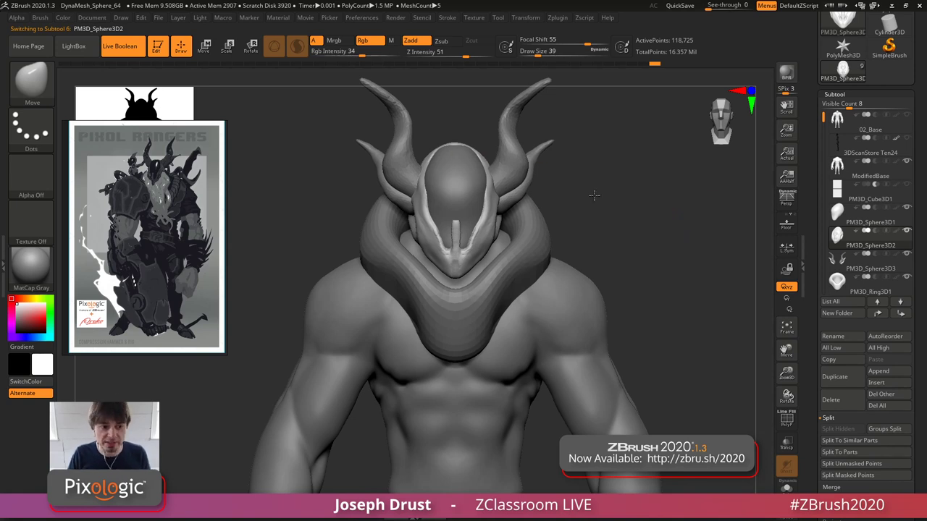
drag(594, 193, 477, 179)
key(space)
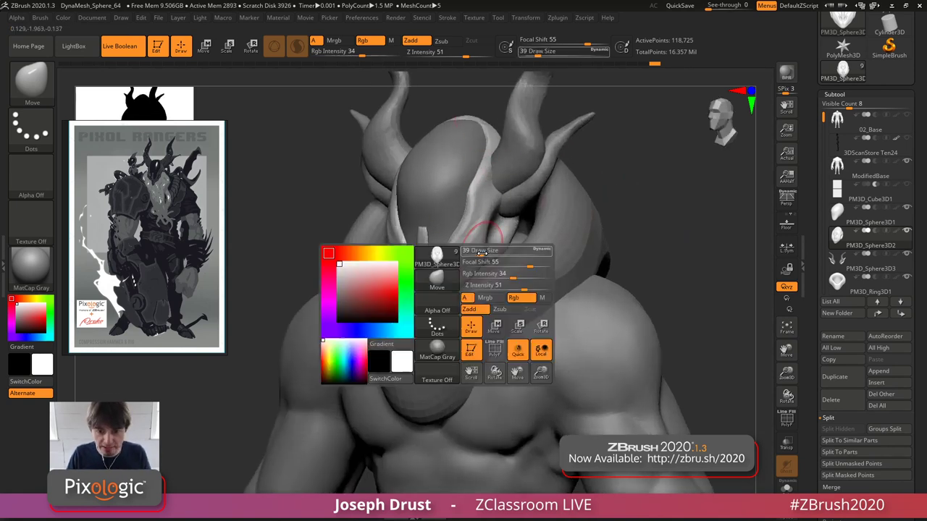
drag(481, 252, 437, 274)
key(space)
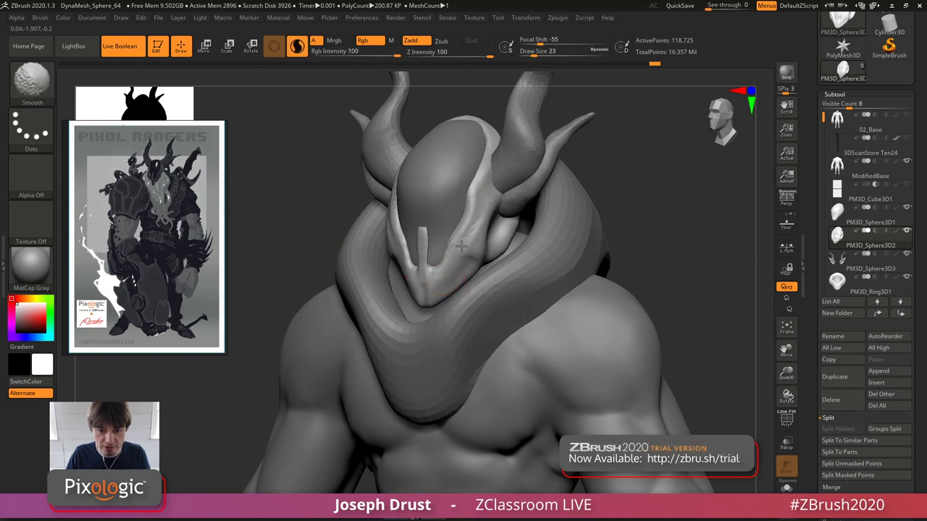
mouse_move(546, 199)
mouse_down()
mouse_move(667, 208)
mouse_move(630, 206)
mouse_up()
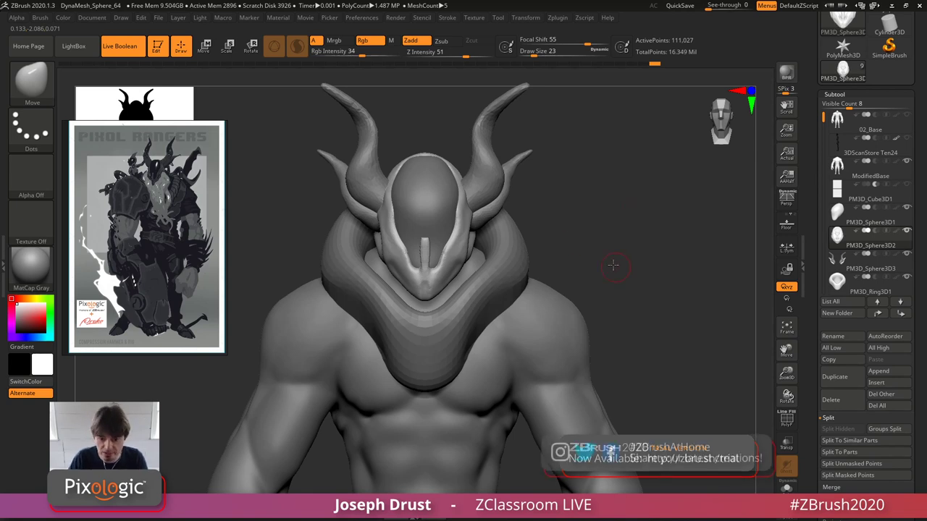
- Append a Sphere3D subtool, select it and hide all the other subtools
alt+drag(610, 277, 644, 273)
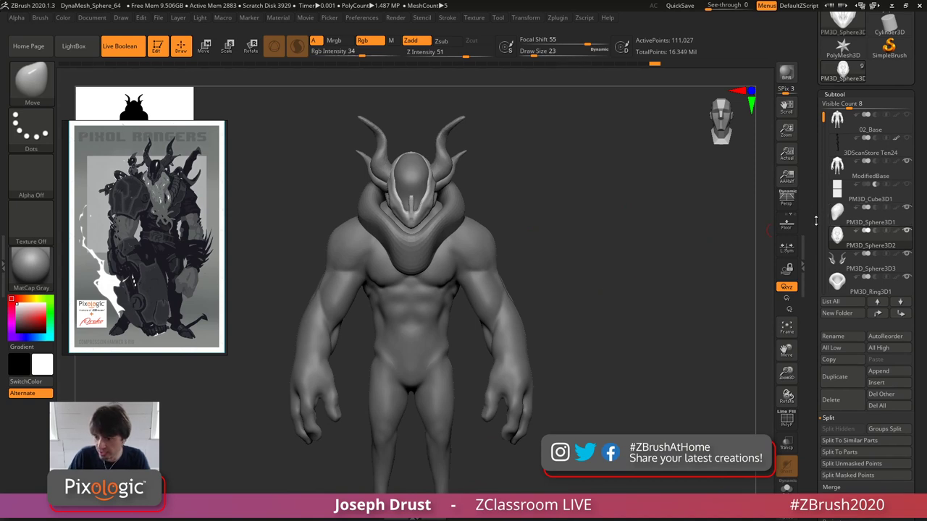
drag(815, 219, 816, 202)
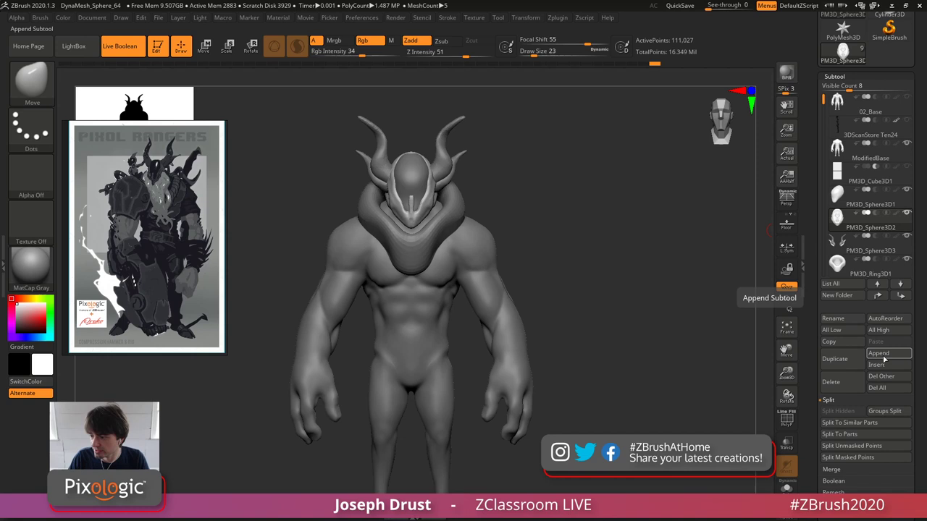
click(885, 354)
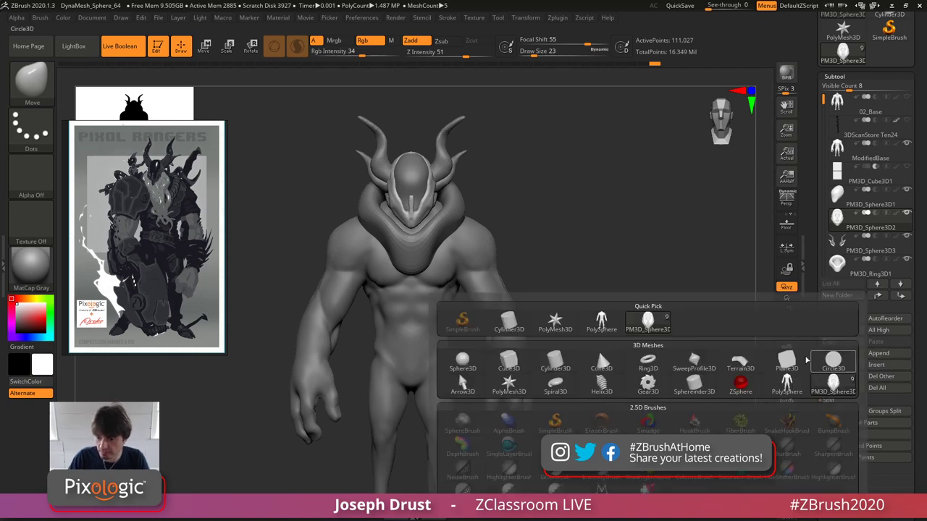
click(462, 361)
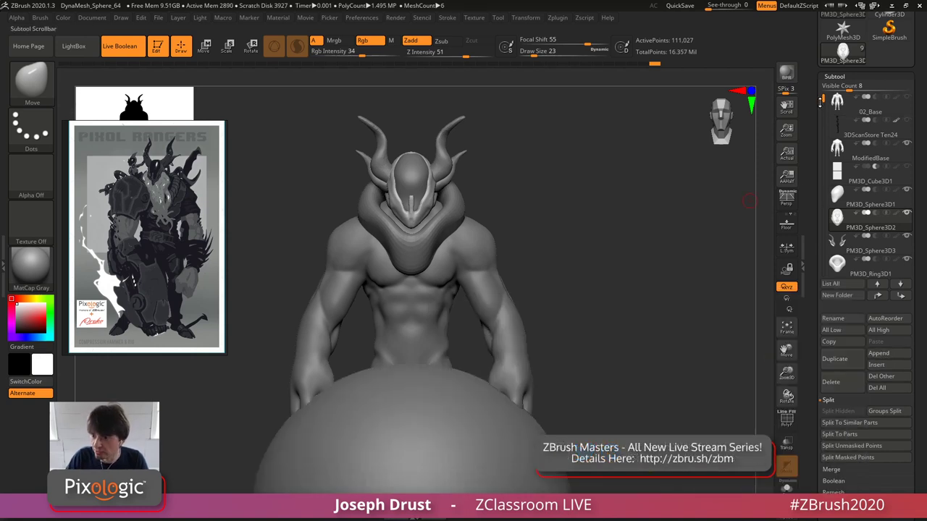
drag(822, 99, 824, 196)
click(855, 209)
key(f)
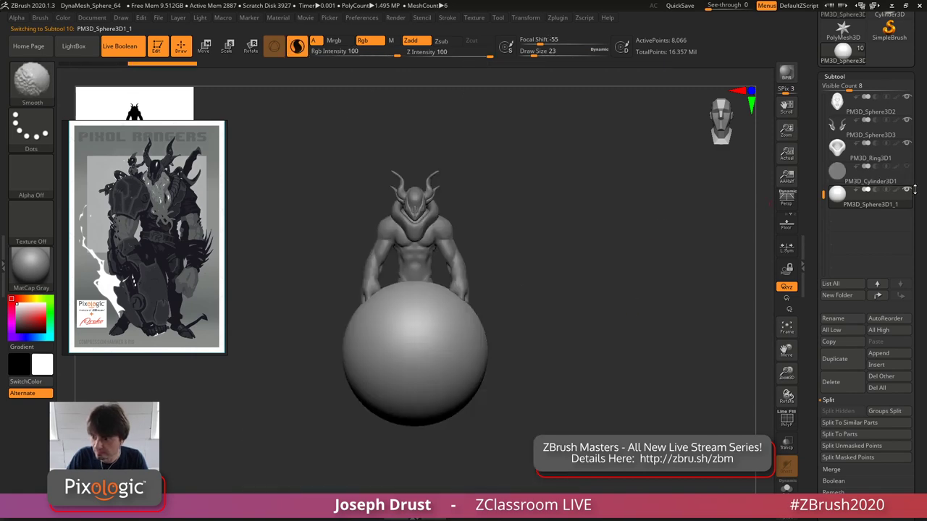
shift+click(909, 189)
alt+drag(696, 215, 693, 166)
- Build up and smooth broad diagonal folds across the sphere with the ClayBuildup brush at draw size 172
key(b)
key(c)
key(b)
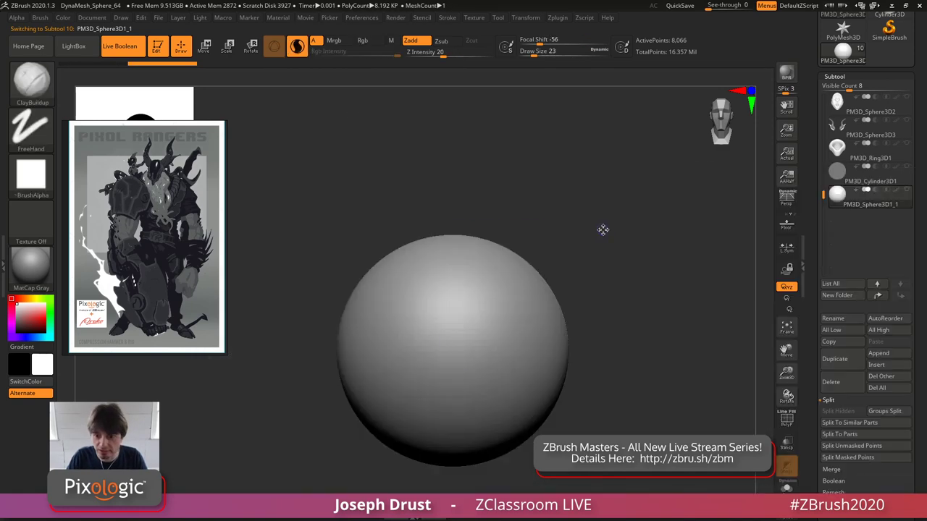
key(space)
drag(603, 230, 623, 233)
key(space)
click(625, 236)
alt+drag(551, 253, 544, 230)
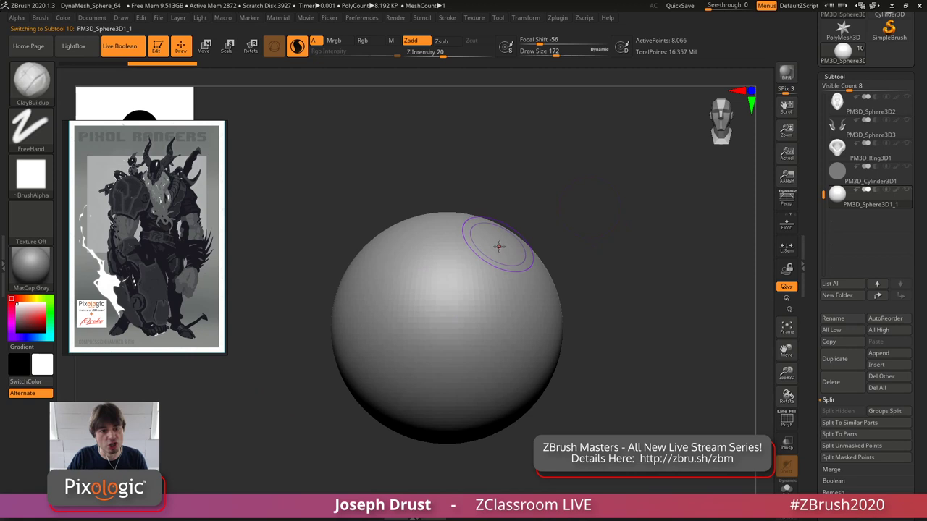
mouse_move(410, 361)
mouse_down()
mouse_move(396, 396)
mouse_move(525, 264)
mouse_move(497, 217)
mouse_move(372, 331)
mouse_move(516, 266)
mouse_move(406, 406)
mouse_move(521, 304)
mouse_move(464, 351)
mouse_move(484, 244)
mouse_move(415, 337)
mouse_move(482, 249)
mouse_move(355, 365)
mouse_move(382, 382)
mouse_move(383, 340)
mouse_move(472, 295)
mouse_move(496, 265)
mouse_up()
drag(572, 209, 529, 258)
drag(551, 212, 485, 255)
mouse_move(501, 246)
shift+mouse_down()
mouse_move(493, 257)
mouse_move(490, 248)
shift+mouse_up()
drag(687, 163, 623, 210)
shift+drag(401, 297, 356, 357)
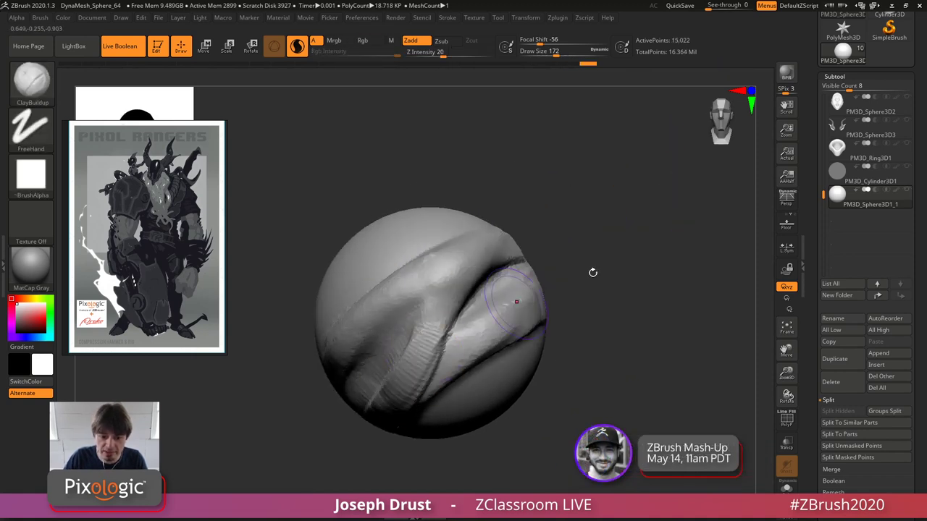
- Add further ClayBuildup strokes along the sphere's folds and smooth the transitions between them
drag(592, 271, 615, 228)
mouse_move(430, 348)
mouse_down()
mouse_move(365, 445)
mouse_move(424, 362)
mouse_up()
mouse_move(588, 257)
mouse_down()
mouse_move(568, 299)
mouse_move(550, 296)
mouse_up()
mouse_move(376, 424)
shift+mouse_down()
mouse_move(379, 378)
mouse_move(359, 449)
mouse_move(387, 369)
mouse_move(516, 319)
shift+mouse_up()
mouse_move(601, 303)
mouse_down()
mouse_move(579, 296)
mouse_move(546, 313)
mouse_up()
mouse_move(500, 326)
mouse_down()
mouse_move(539, 300)
mouse_move(528, 290)
mouse_move(523, 304)
mouse_up()
mouse_move(639, 279)
mouse_down()
mouse_move(651, 268)
mouse_move(593, 260)
mouse_up()
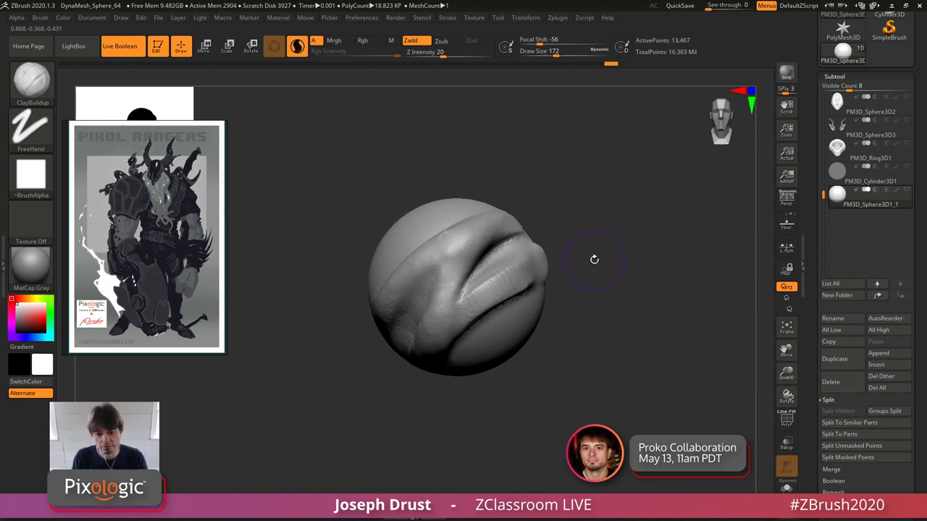
- Sharpen the creases between the sphere's folds with the Pinch brush and undo the last stroke
key(b)
key(p)
key(i)
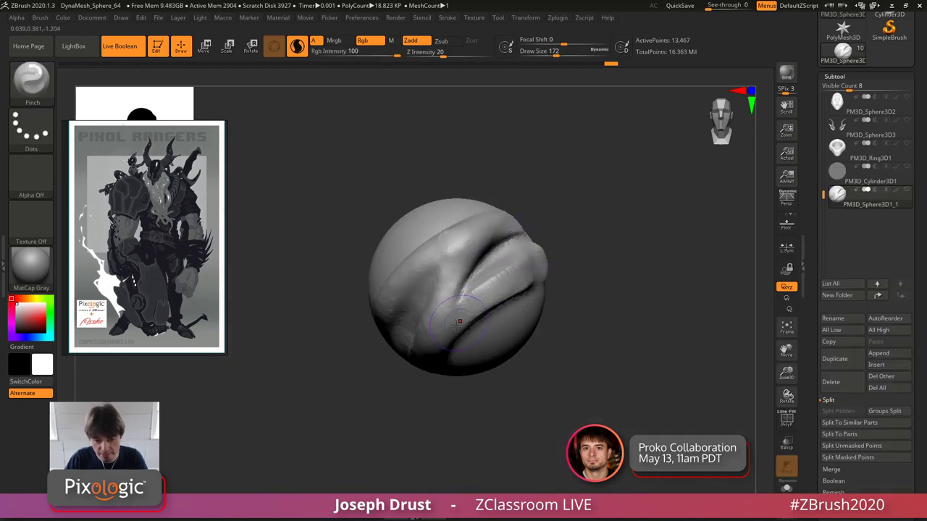
mouse_move(500, 215)
mouse_down()
mouse_move(371, 306)
mouse_move(514, 243)
mouse_up()
drag(534, 279, 474, 318)
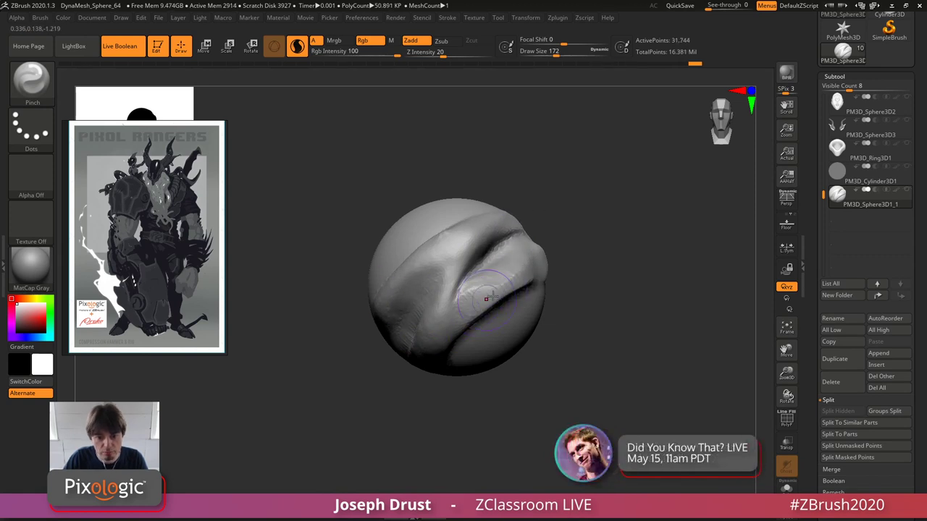
key(ctrl+z)
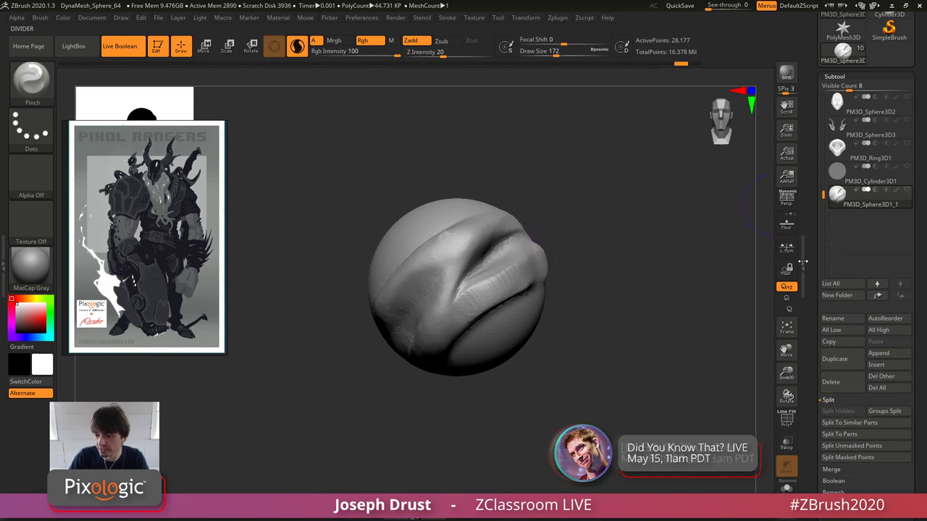
- Reduce the sculpted sphere's polygon count by running ZRemesher repeatedly with the Half option enabled
drag(821, 271, 821, 132)
drag(814, 294, 814, 263)
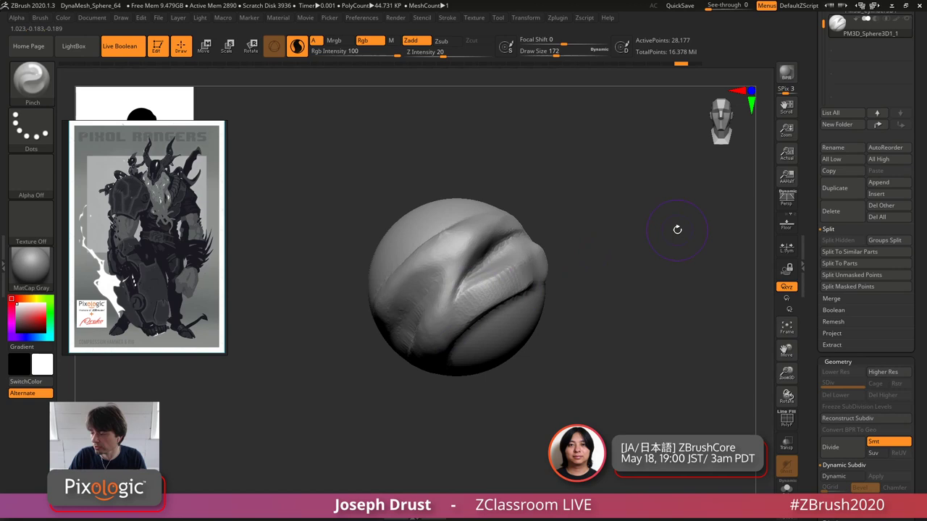
drag(821, 499, 821, 205)
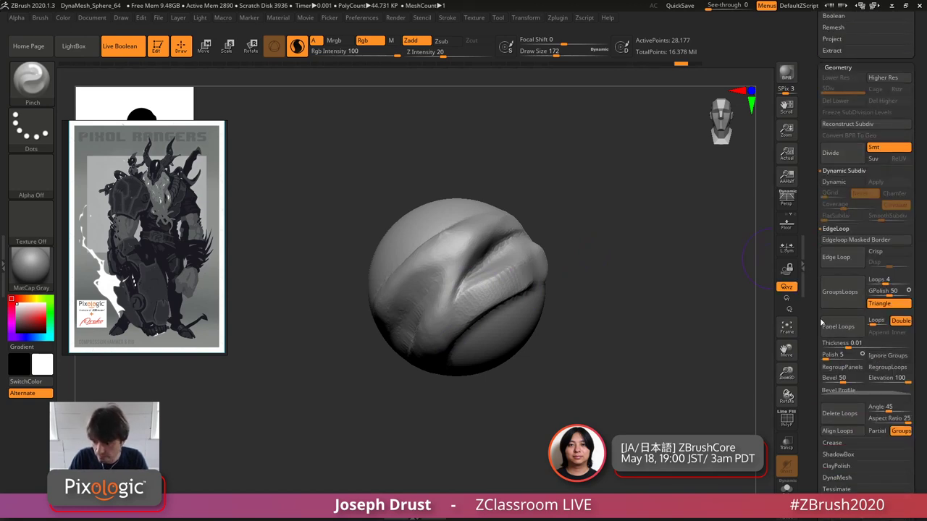
scroll(812, 379, down, 2)
key(shift)
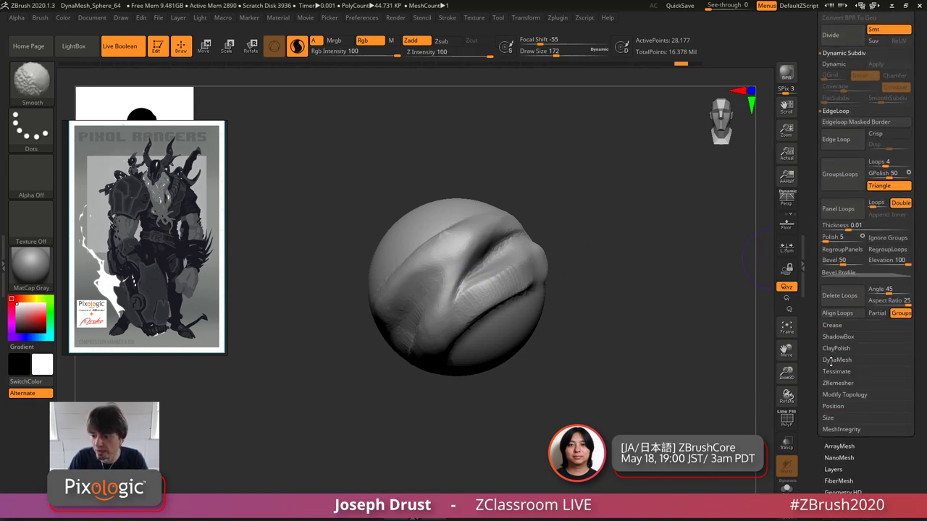
click(837, 383)
scroll(830, 338, down, 1)
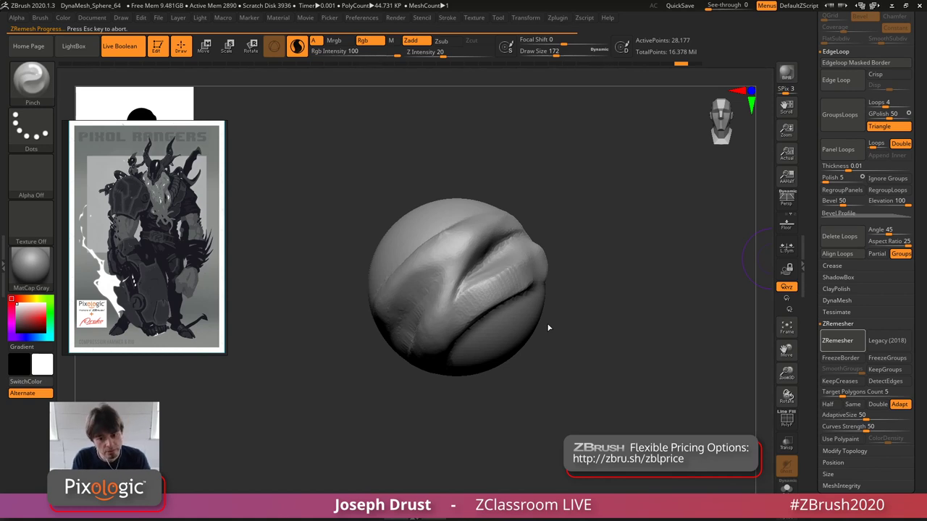
click(828, 405)
click(841, 347)
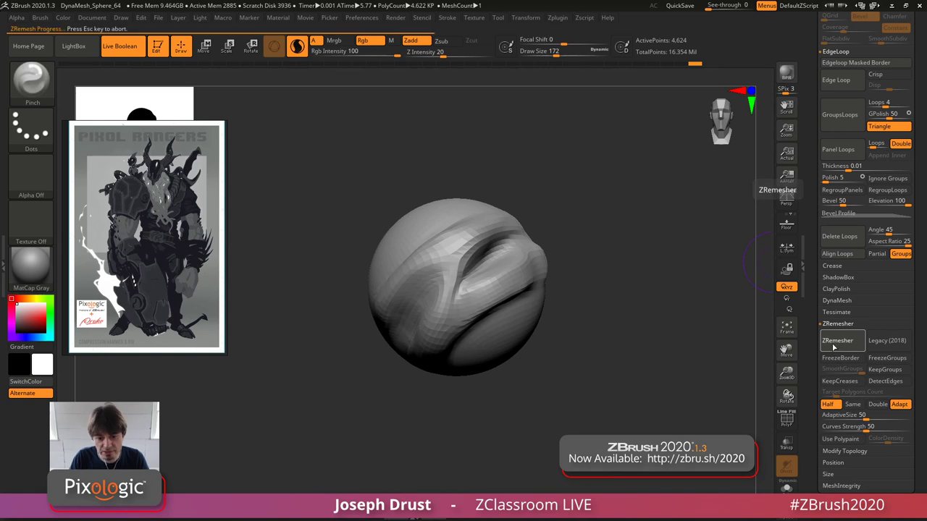
click(834, 345)
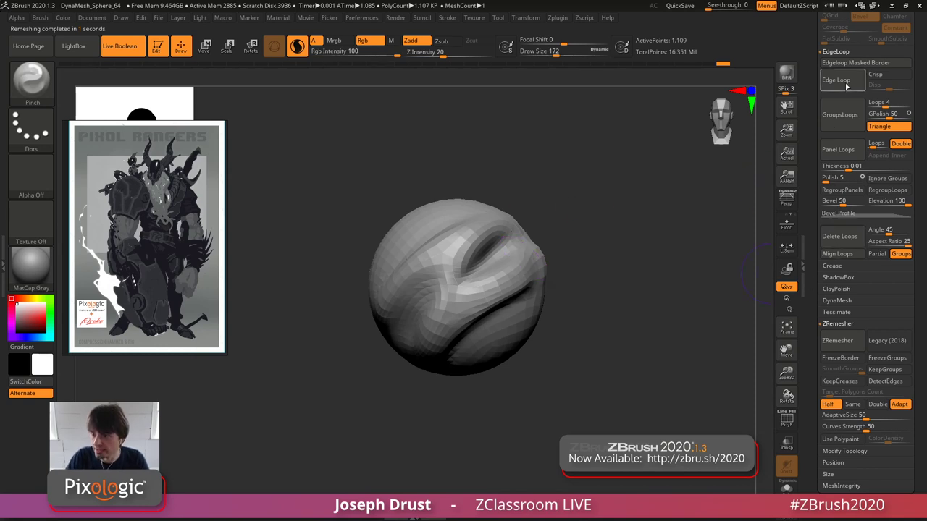
- Turn on Dynamic Subdiv for the remeshed sphere and inspect the smoothed folds from another angle
drag(816, 97, 817, 288)
click(835, 197)
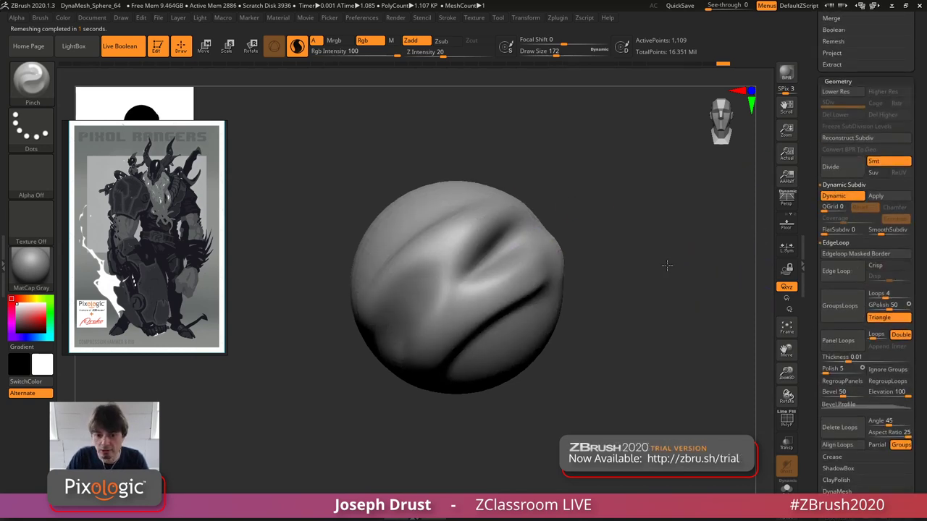
mouse_move(666, 265)
mouse_down()
mouse_move(683, 252)
mouse_move(674, 253)
mouse_move(677, 270)
mouse_move(636, 260)
mouse_move(364, 250)
mouse_up()
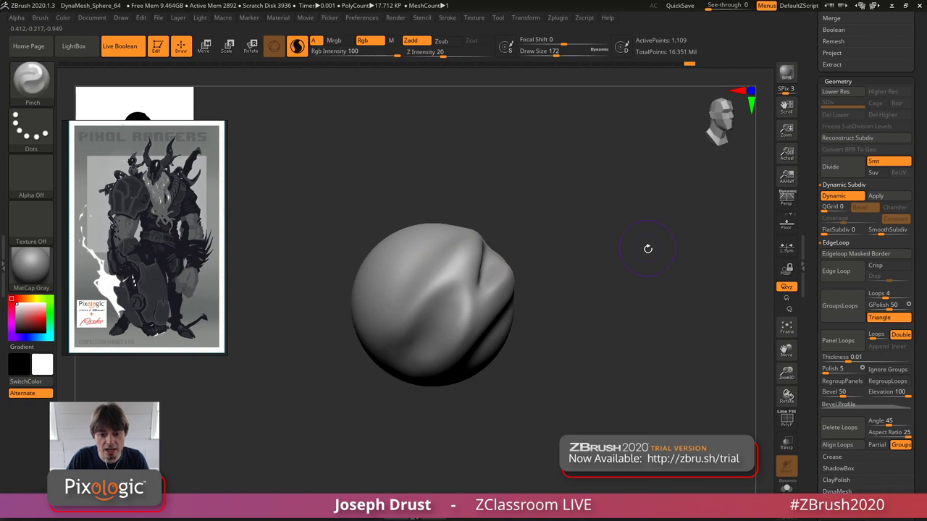
- Try Pinch and Smooth strokes across the practice sphere and undo the last strokes
drag(650, 248, 615, 269)
key(b)
key(p)
key(i)
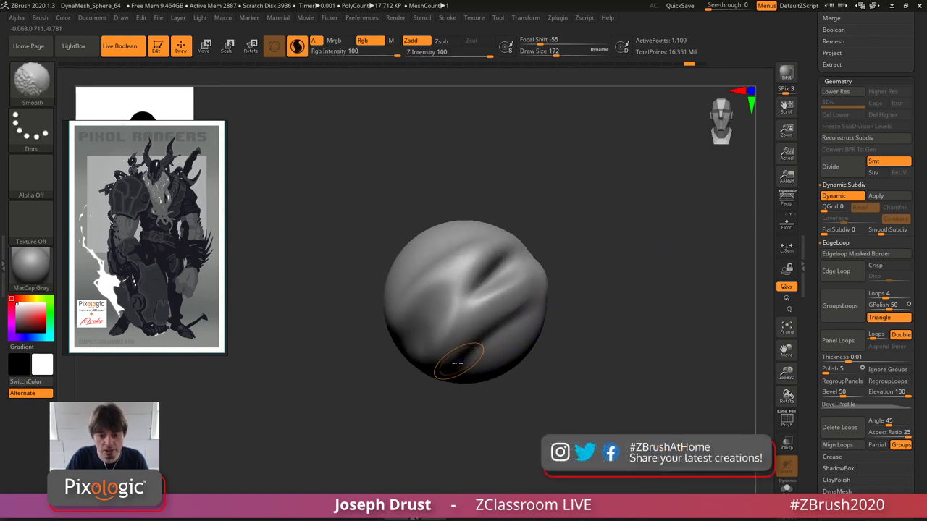
drag(459, 364, 513, 313)
drag(574, 256, 620, 258)
mouse_move(454, 270)
shift+mouse_down()
mouse_move(469, 251)
mouse_move(393, 313)
shift+mouse_up()
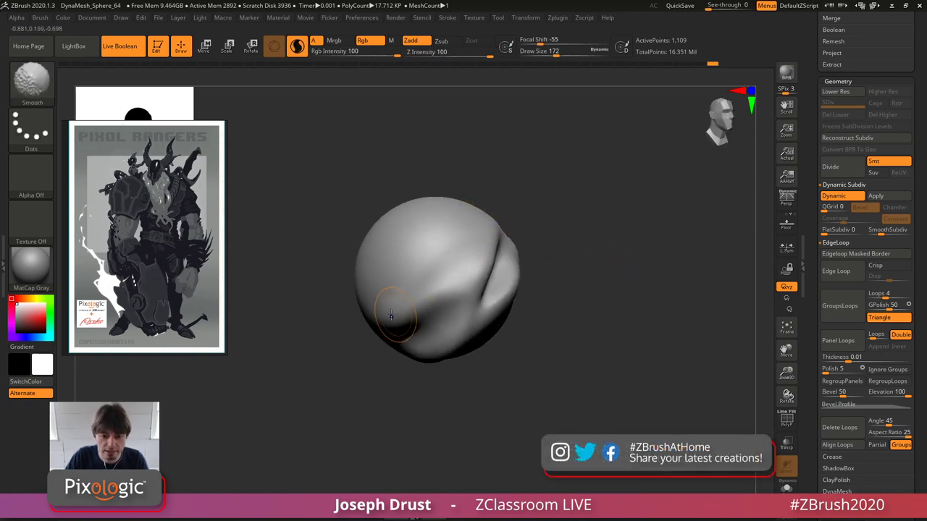
shift+drag(659, 241, 643, 240)
key(ctrl+z)
key(ctrl+z)
key(ctrl+z)
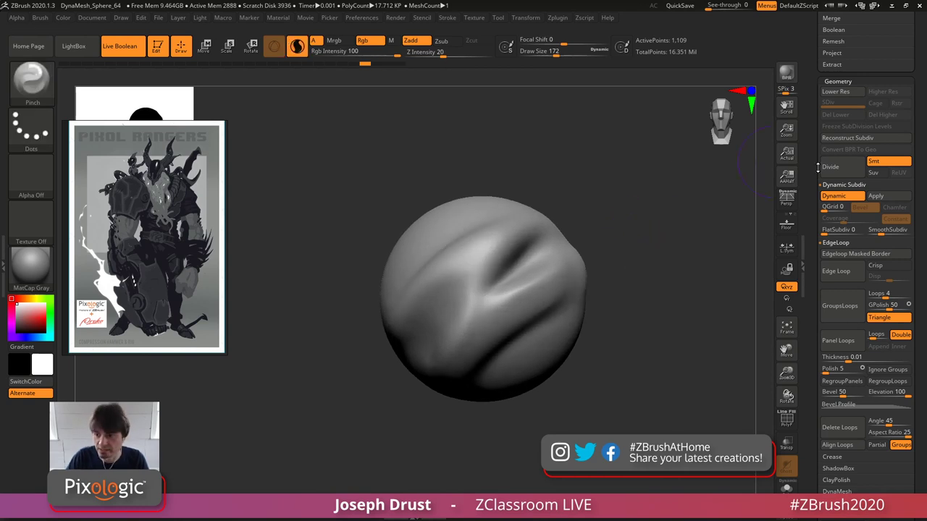
- Turn off Dynamic Subdiv on the practice sphere and delete its subtool
click(833, 197)
drag(821, 193, 823, 242)
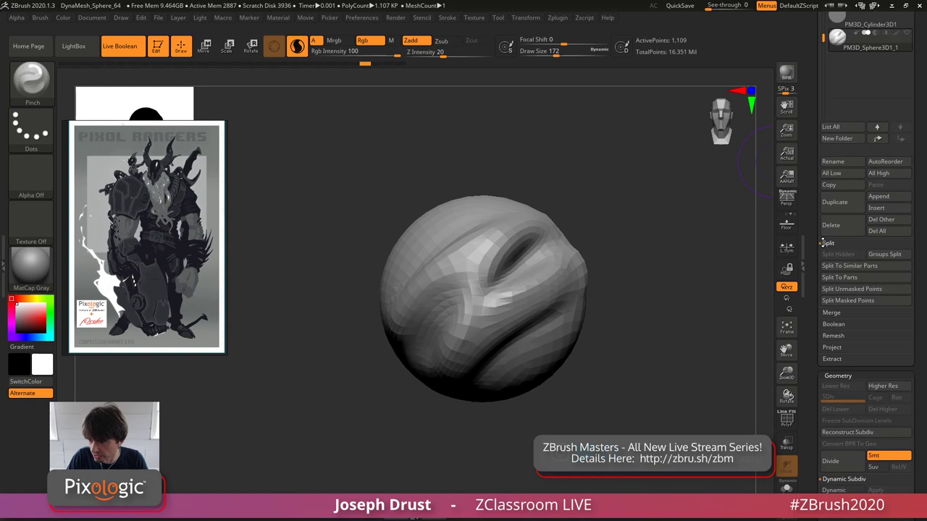
drag(814, 168, 813, 194)
click(830, 376)
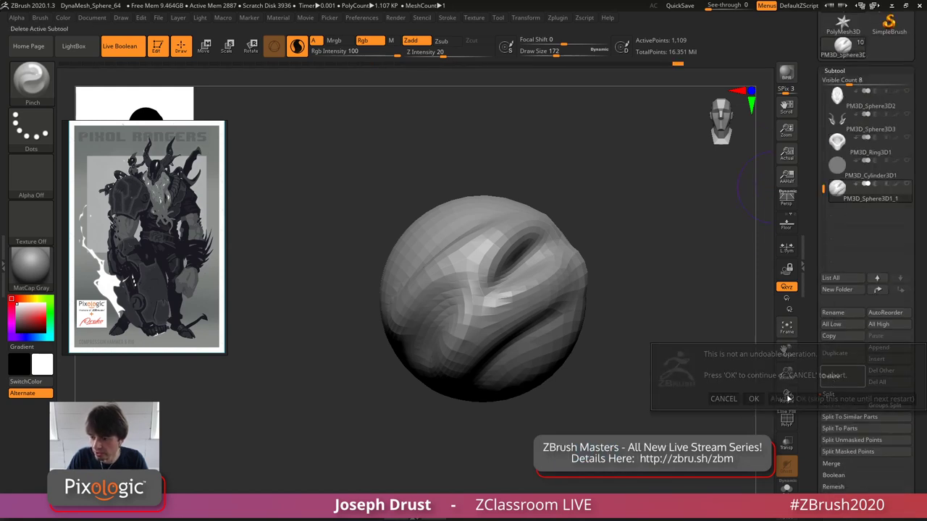
click(753, 399)
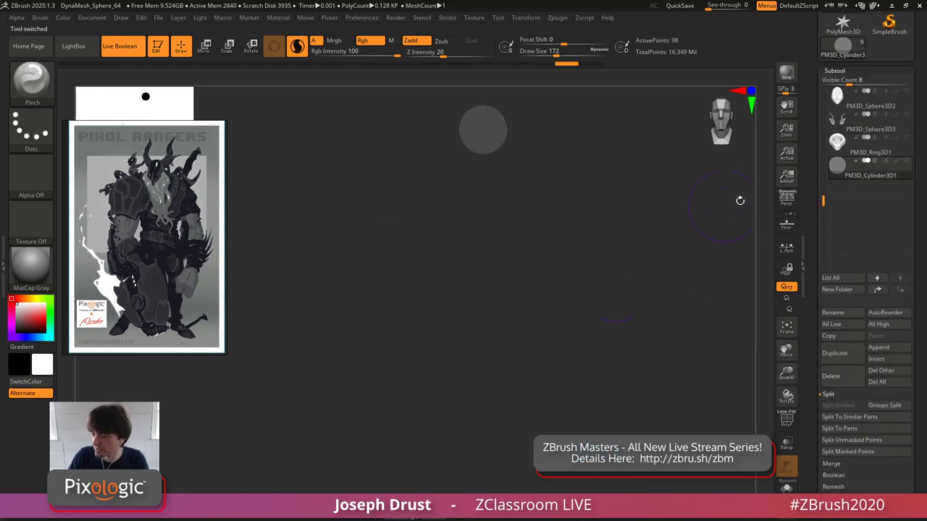
- Select the ModifiedBase body subtool and show PM3D_Sphere3D1, PM3D_Sphere3D2, PM3D_Sphere3D3 and PM3D_Ring3D1 alongside it
drag(819, 175, 813, 269)
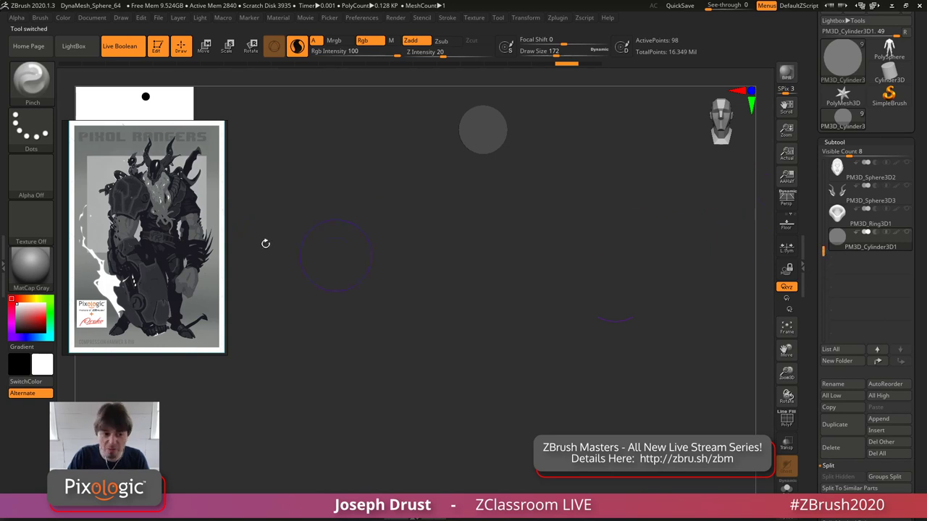
drag(437, 239, 824, 215)
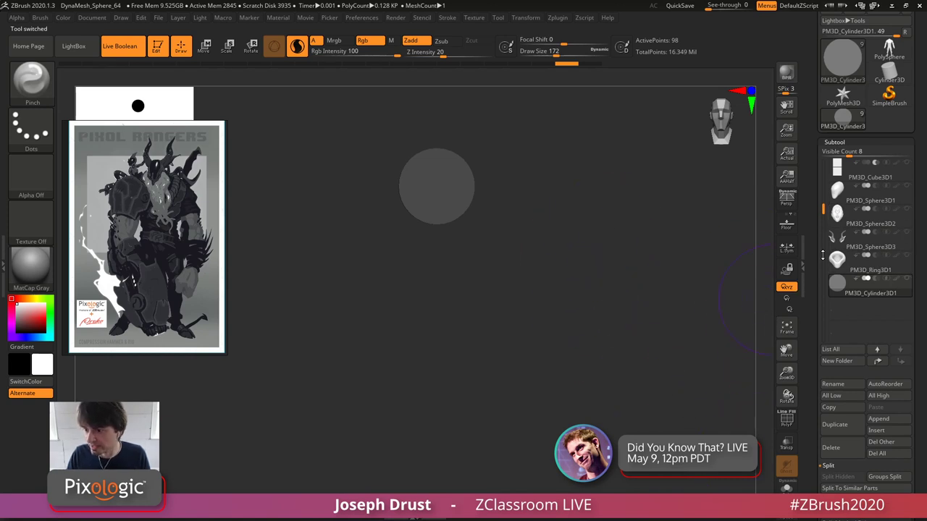
drag(823, 209, 816, 165)
click(879, 203)
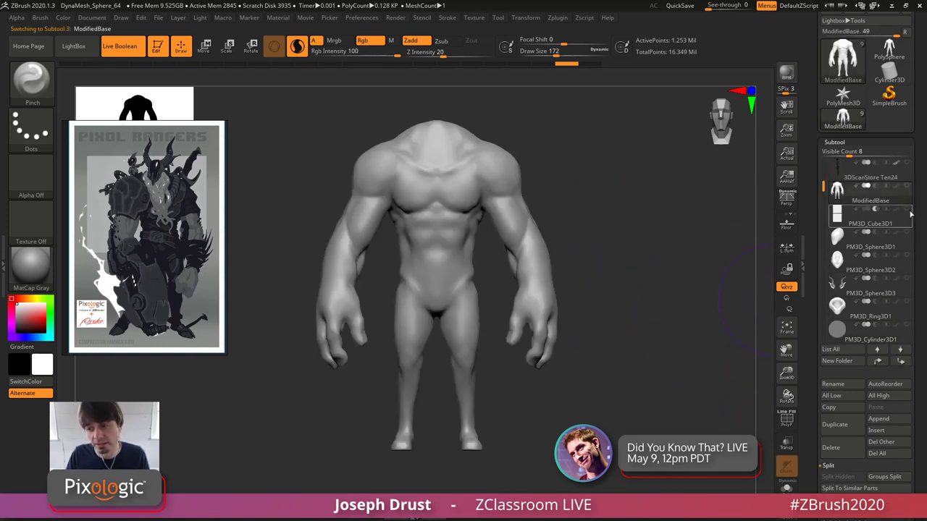
click(907, 233)
click(908, 256)
click(908, 281)
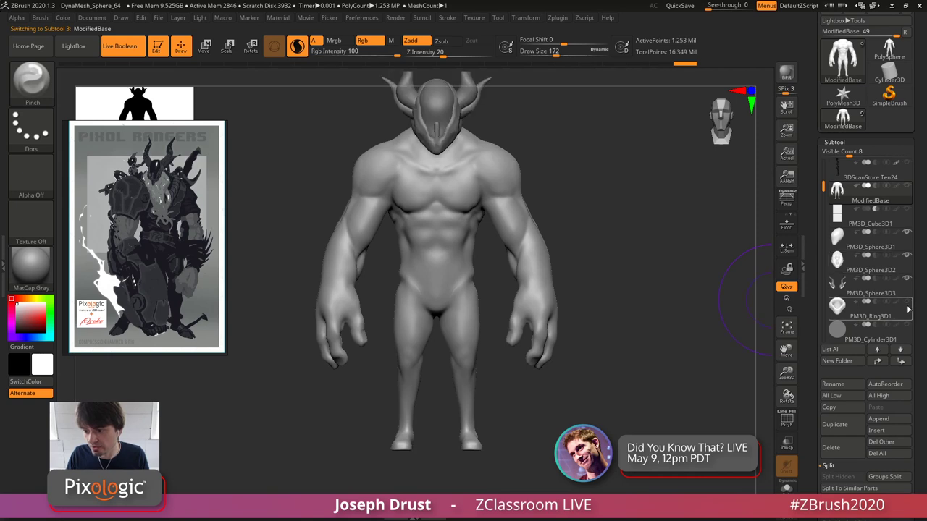
click(907, 303)
drag(669, 295, 614, 238)
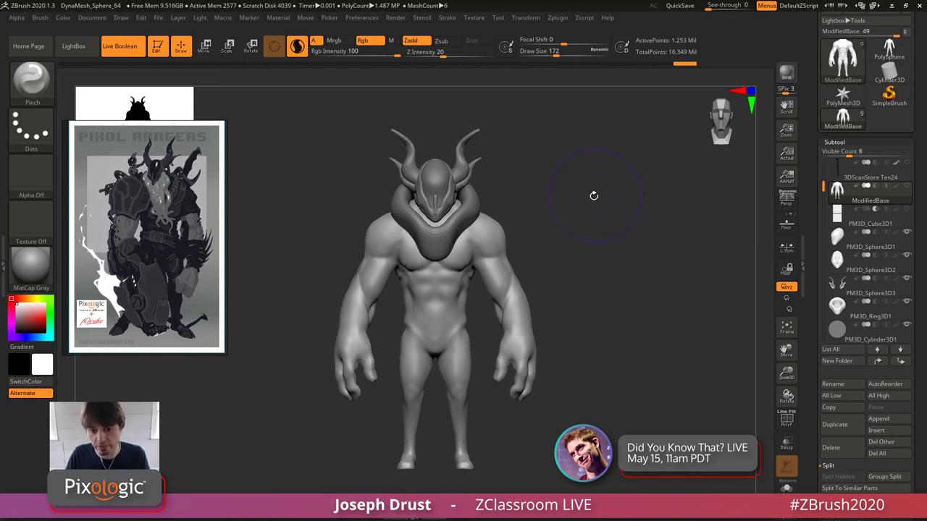
- Select the horns subtool PM3D_Sphere3D3 and turn on the visibility of the ModifiedBase body
alt+drag(593, 195, 579, 260)
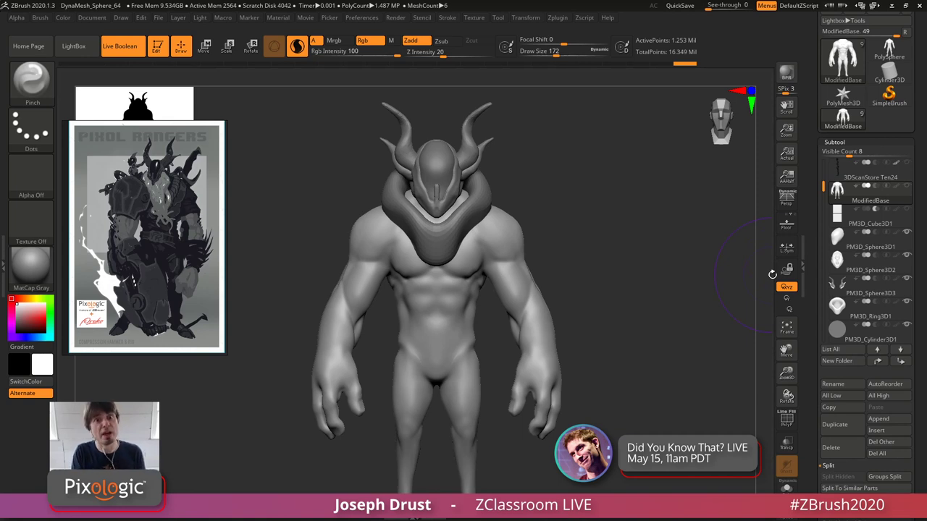
drag(810, 279, 810, 267)
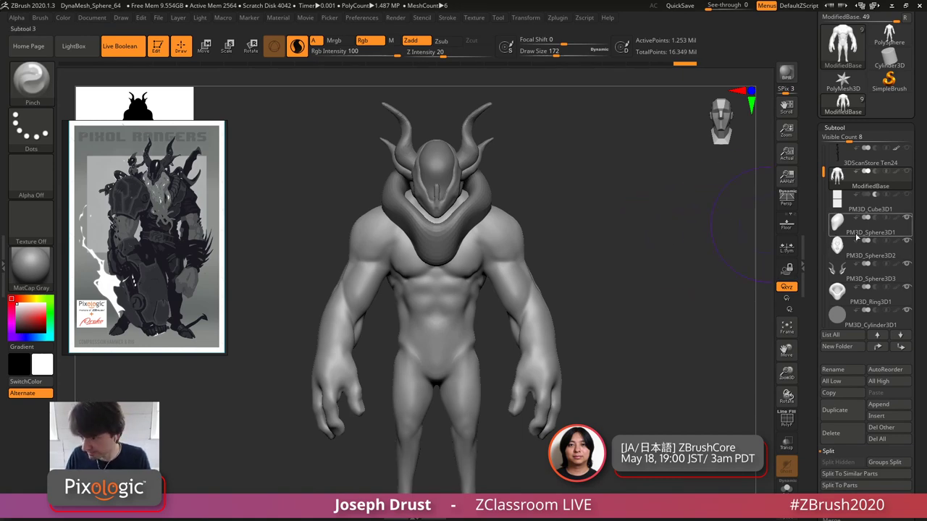
mouse_move(682, 285)
mouse_down()
mouse_move(658, 280)
mouse_move(685, 278)
mouse_up()
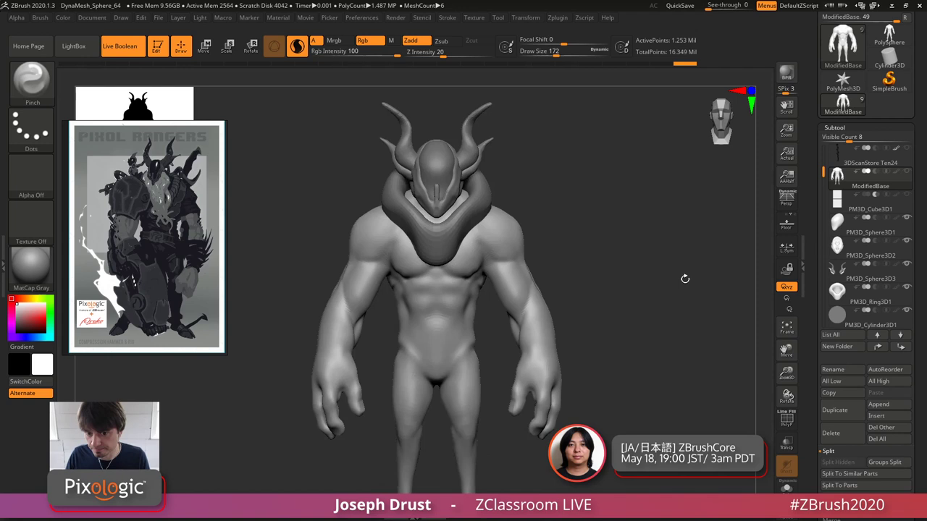
alt+drag(611, 248, 613, 216)
click(467, 169)
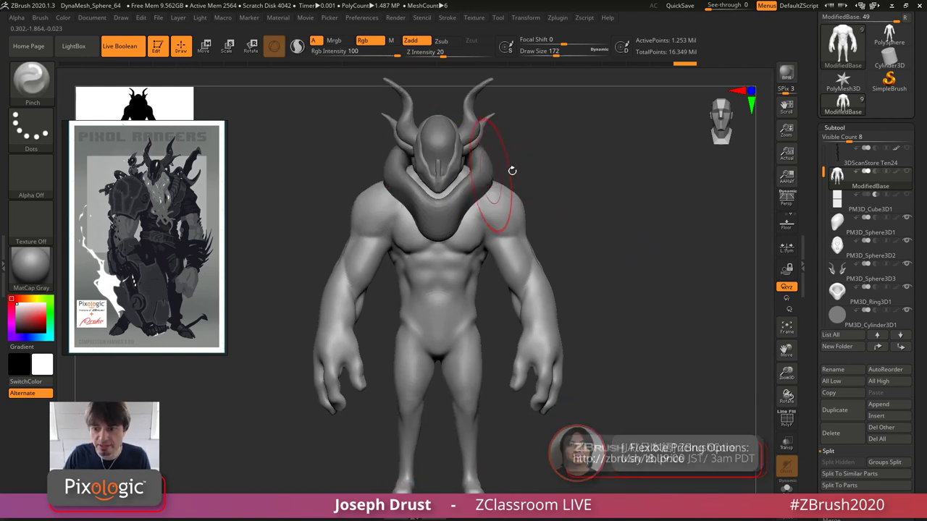
click(868, 283)
drag(706, 267, 716, 213)
click(906, 172)
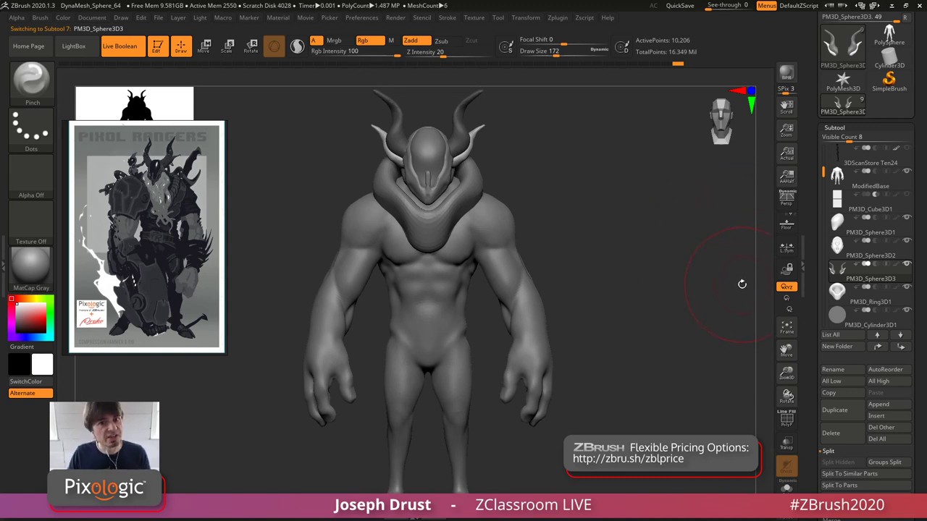
- Append a Sphere3D mesh as a new subtool and make it the active subtool
scroll(814, 311, down, 1)
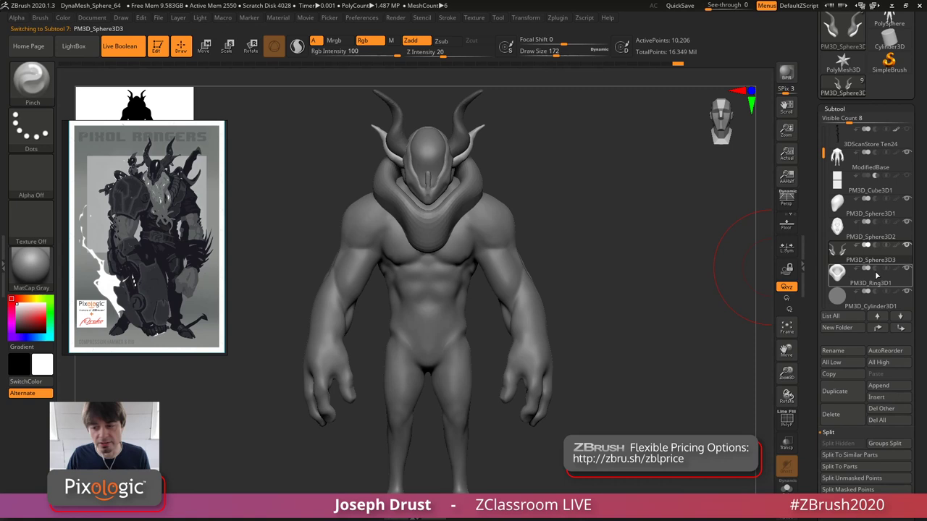
click(878, 386)
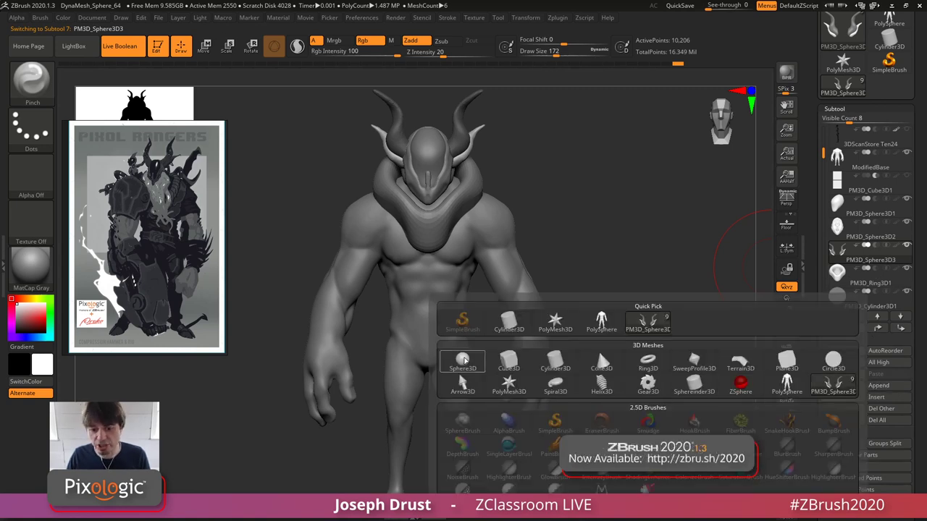
click(464, 360)
scroll(822, 183, up, 2)
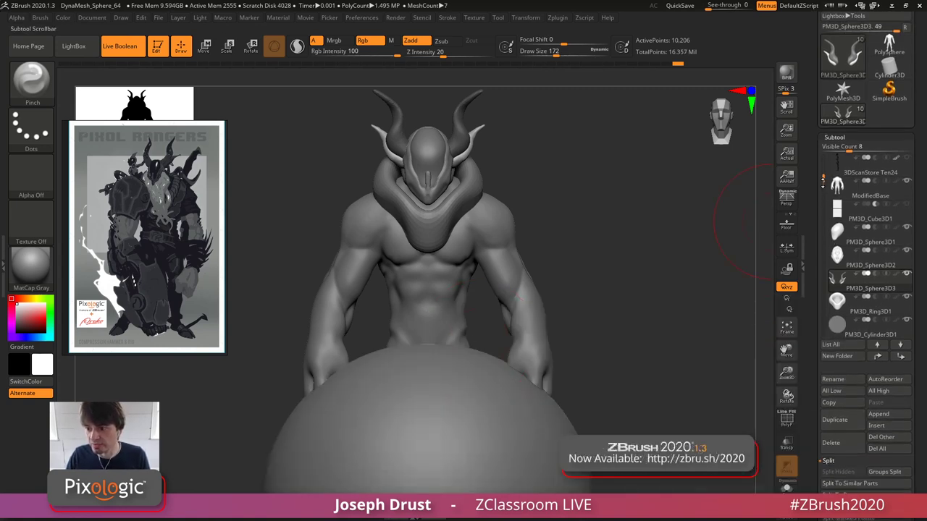
drag(822, 183, 823, 241)
click(842, 284)
- Scale the new sphere down and raise it to the figure's upper chest
key(w)
alt+drag(593, 286, 530, 275)
drag(427, 330, 384, 385)
drag(427, 221, 427, 114)
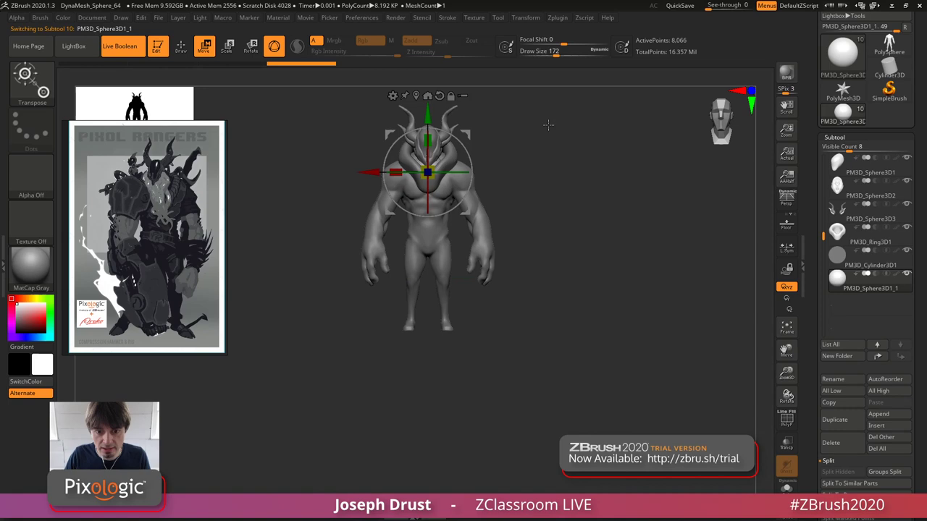
alt+drag(549, 124, 500, 239)
drag(421, 286, 417, 290)
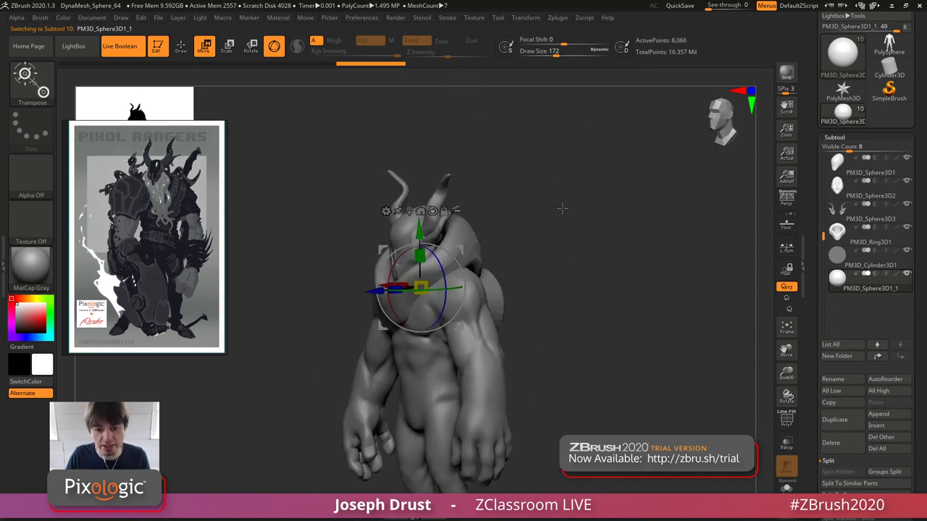
- Move the small sphere out of the torso to the front of the mask's chin, inside the collar
shift+drag(562, 209, 623, 210)
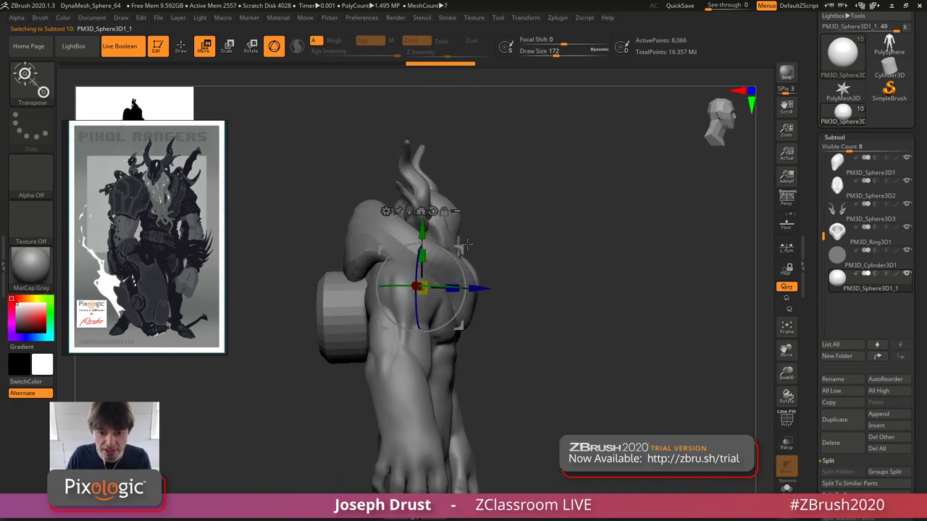
shift+drag(481, 243, 488, 219)
drag(588, 211, 521, 233)
drag(404, 275, 387, 281)
shift+drag(608, 185, 628, 199)
drag(436, 270, 472, 250)
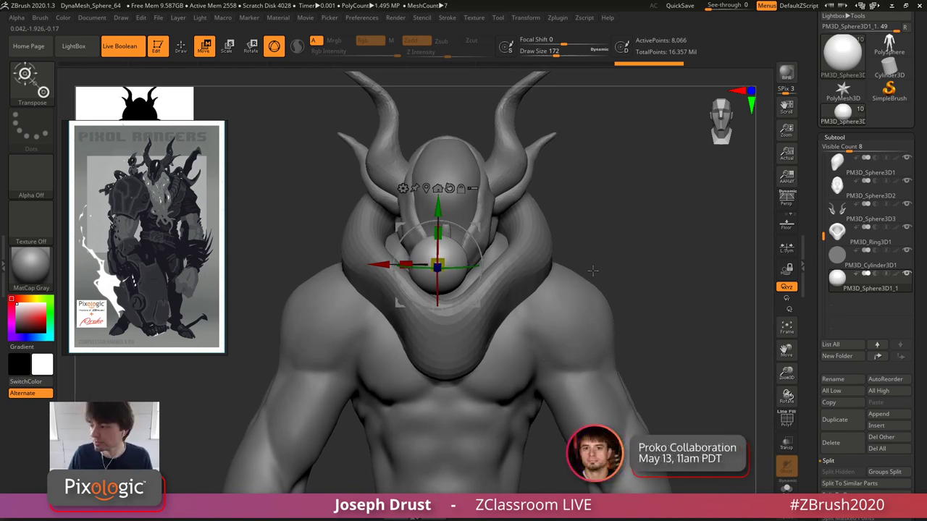
- Return to Draw mode, choose the SnakeHook brush and set Draw Size to 74
key(q)
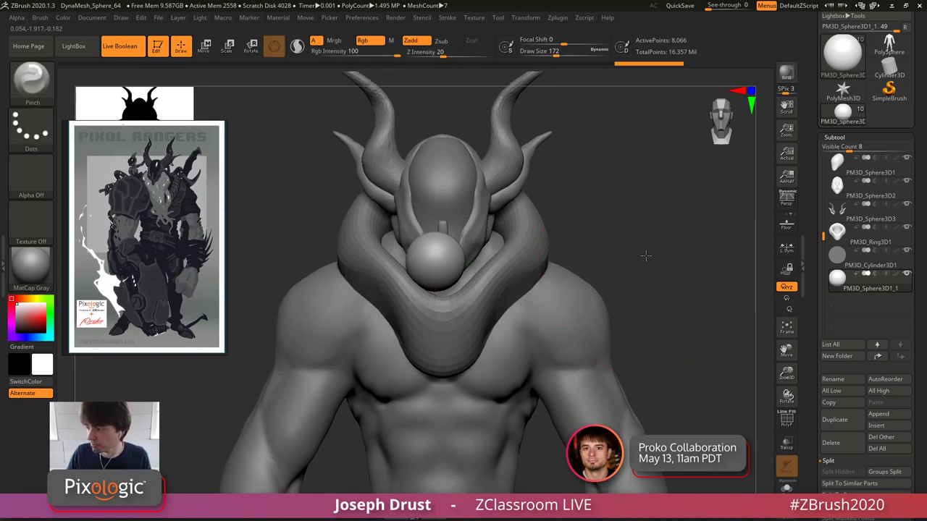
key(space)
mouse_move(645, 255)
mouse_down()
mouse_move(636, 255)
mouse_move(630, 186)
mouse_move(627, 214)
mouse_move(590, 213)
mouse_move(571, 182)
mouse_move(598, 174)
mouse_move(580, 164)
mouse_move(615, 166)
mouse_up()
key(b)
key(s)
key(h)
- Move the small sphere to one side of the mask between the horn base and the collar, and return to Draw mode
key(w)
drag(472, 186, 422, 145)
drag(627, 144, 504, 153)
key(Tab)
key(Tab)
drag(385, 181, 362, 186)
drag(613, 147, 426, 174)
drag(674, 192, 679, 212)
click(181, 46)
shift+drag(592, 168, 713, 239)
- Duplicate the small sphere and move the copy about 0.33 units across to the opposite side of the mask
click(834, 420)
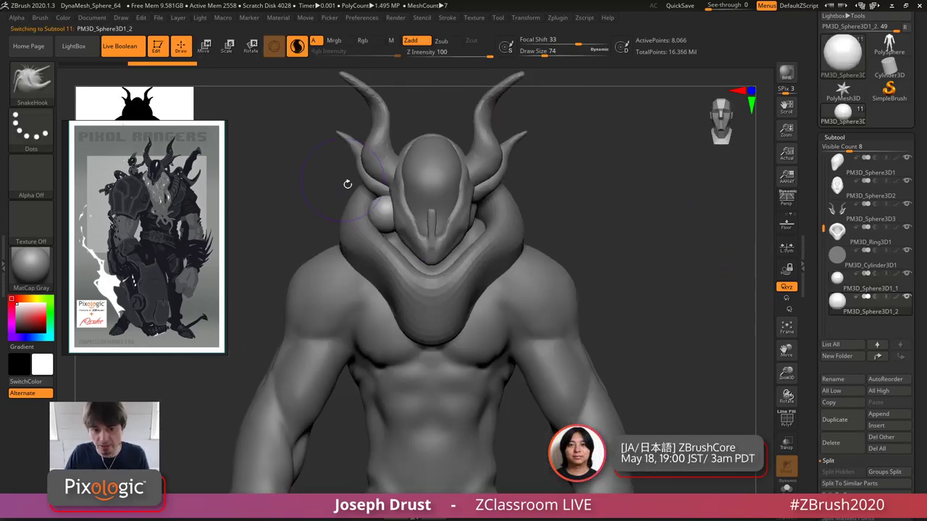
key(w)
drag(330, 214, 421, 214)
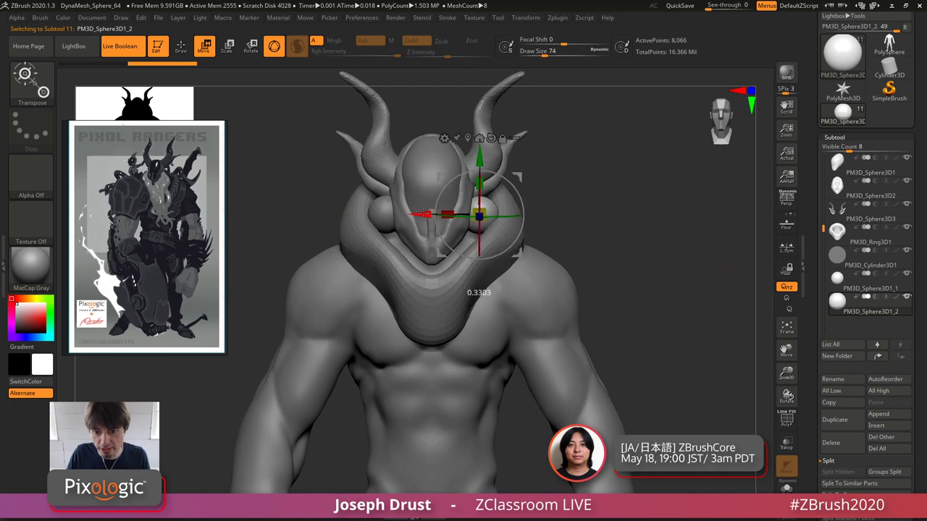
drag(717, 233, 653, 224)
click(181, 46)
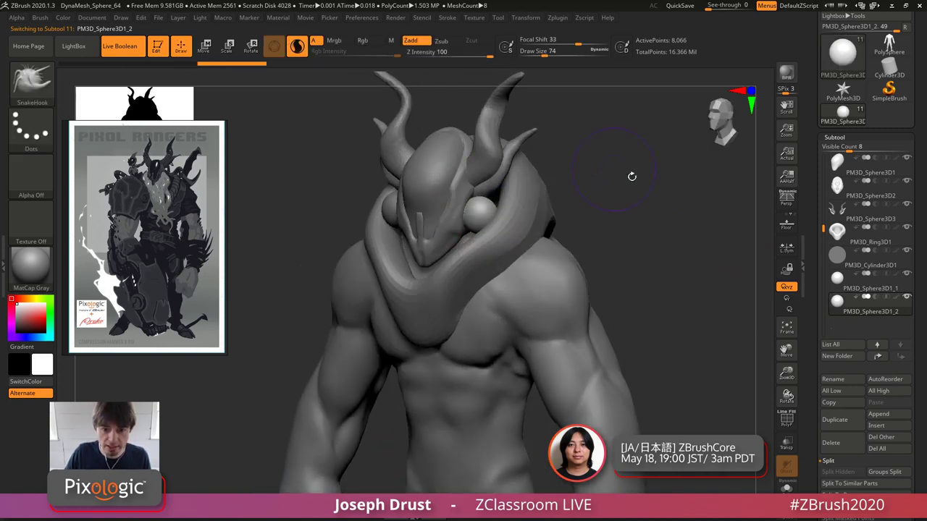
- Enlarge the reference artwork on the tentacles hanging below the mask and inspect the matching area of the model
drag(632, 176, 533, 203)
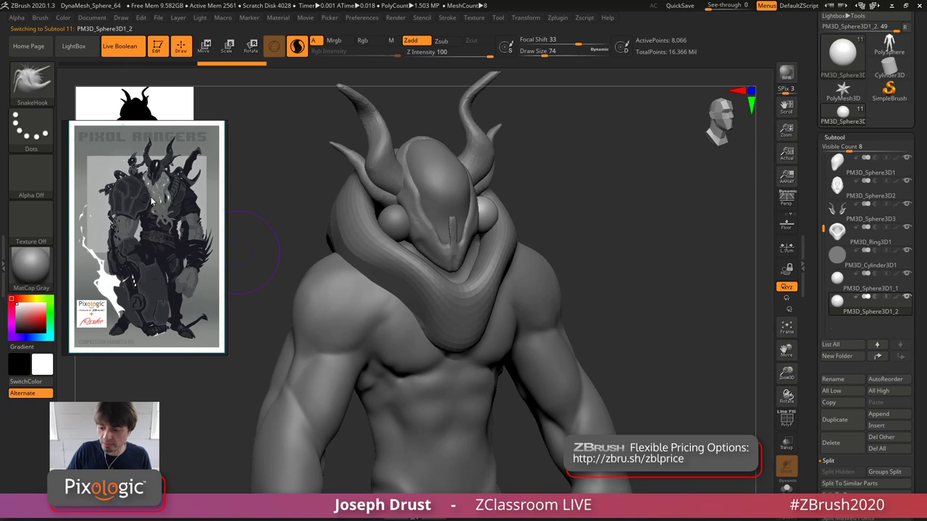
scroll(176, 257, up, 5)
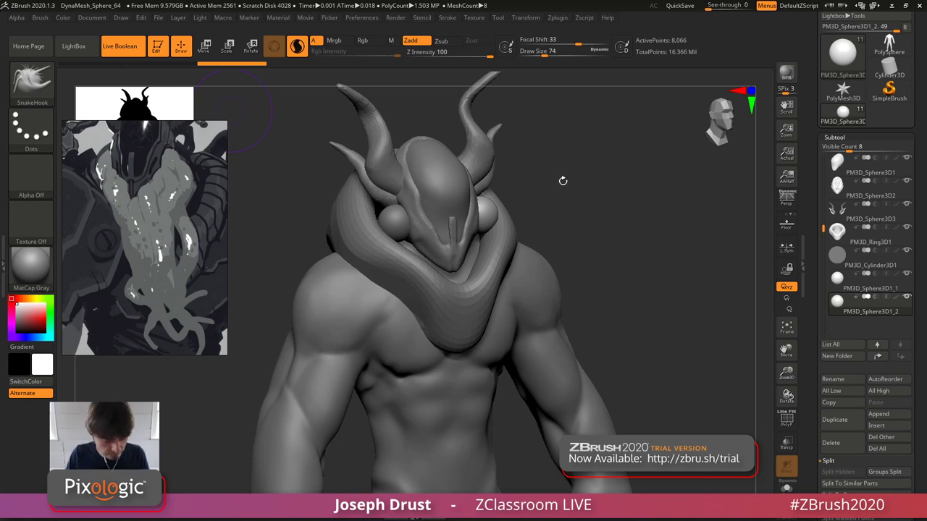
drag(567, 175, 601, 163)
key(s)
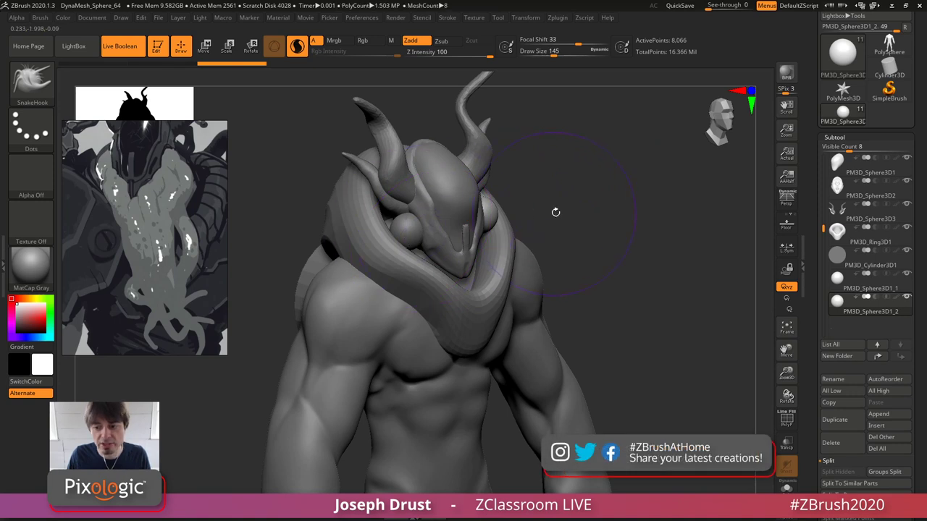
drag(556, 212, 599, 217)
- Select the first small sphere, PM3D_Sphere3D1_1, and set the SnakeHook Draw Size to 97
click(865, 285)
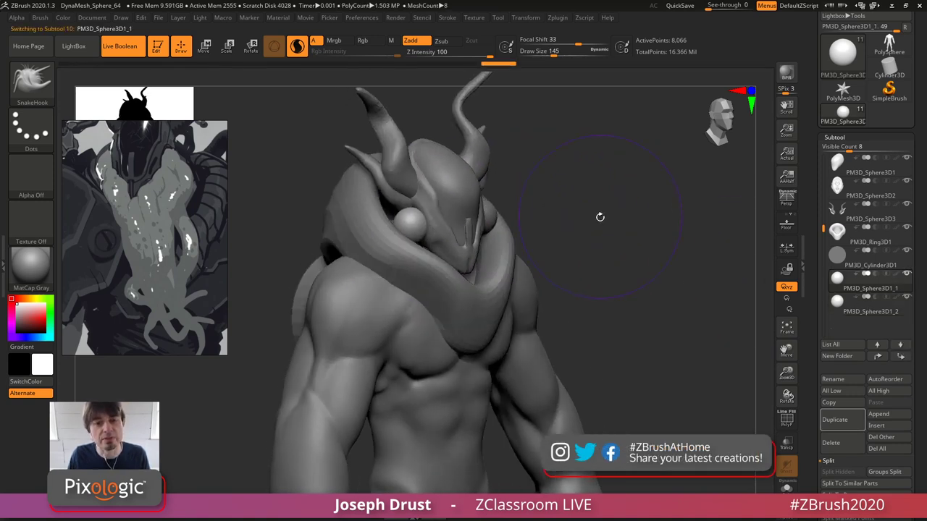
ctrl+right_drag(600, 217, 600, 211)
key(space)
drag(600, 217, 538, 214)
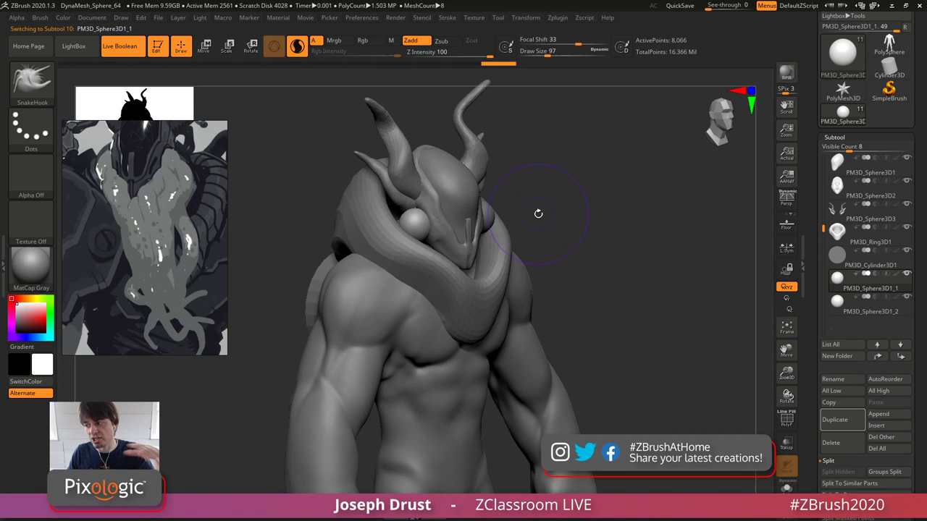
- Pull the sphere with SnakeHook into a long, curving tentacle that hangs over the collar and down the chest
mouse_move(444, 244)
mouse_down()
mouse_move(484, 297)
mouse_move(487, 379)
mouse_up()
drag(609, 297, 575, 291)
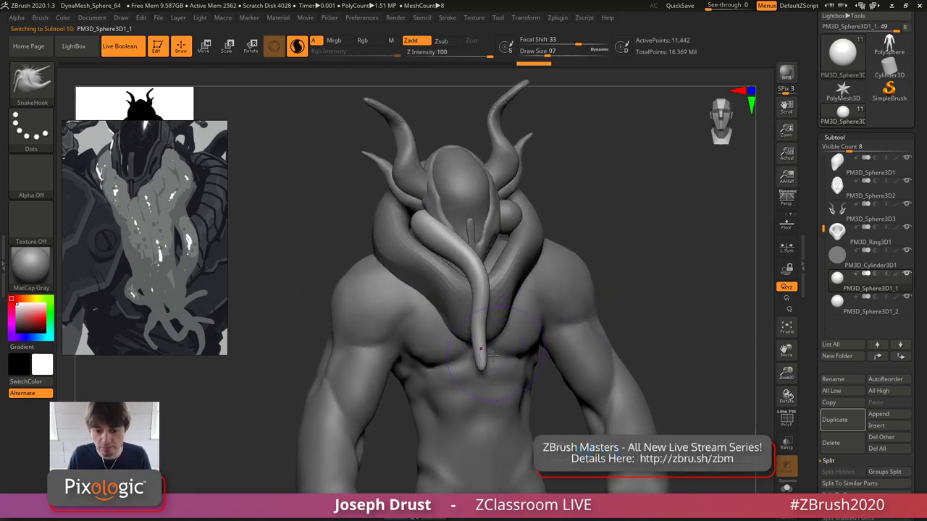
drag(480, 353, 528, 397)
shift+drag(616, 286, 579, 290)
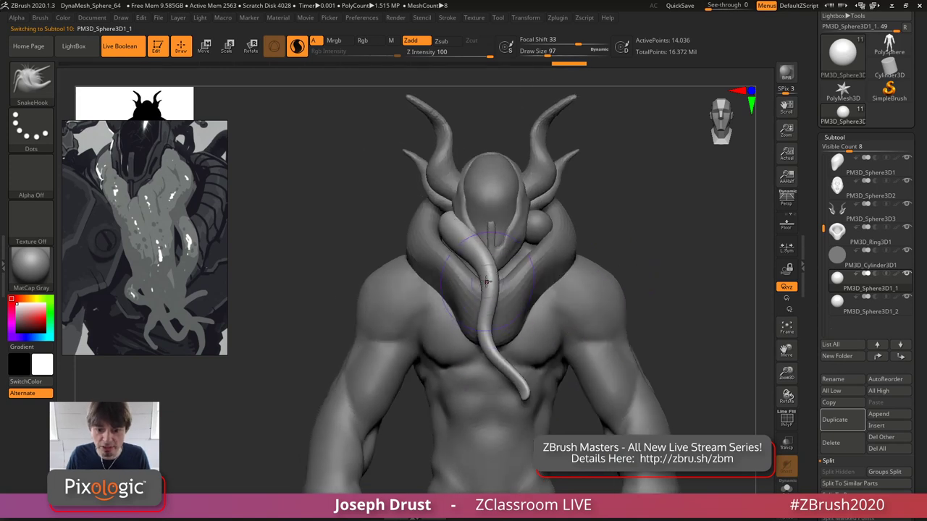
drag(489, 281, 470, 248)
mouse_move(691, 247)
mouse_down()
mouse_move(660, 246)
mouse_move(685, 242)
mouse_move(682, 251)
mouse_up()
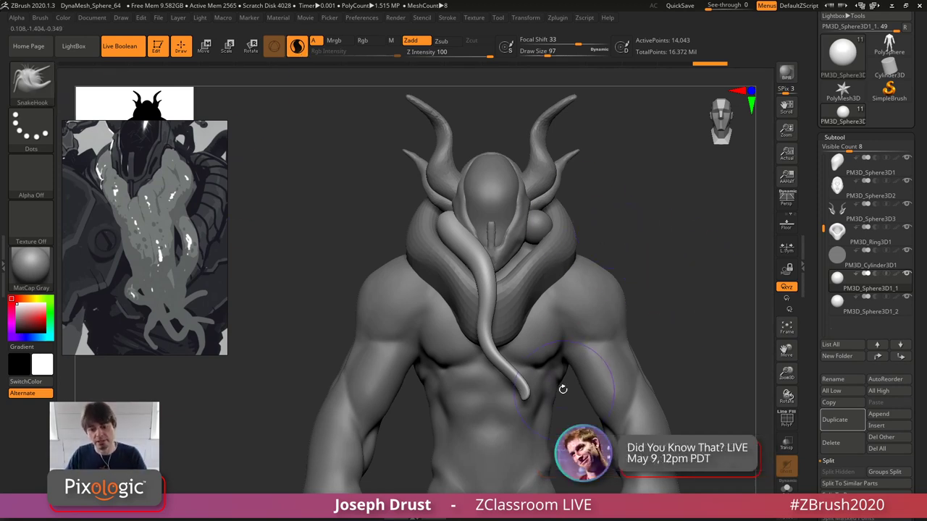
mouse_move(525, 394)
mouse_down()
mouse_move(484, 443)
mouse_move(480, 470)
mouse_move(544, 438)
mouse_up()
alt+drag(712, 315, 682, 298)
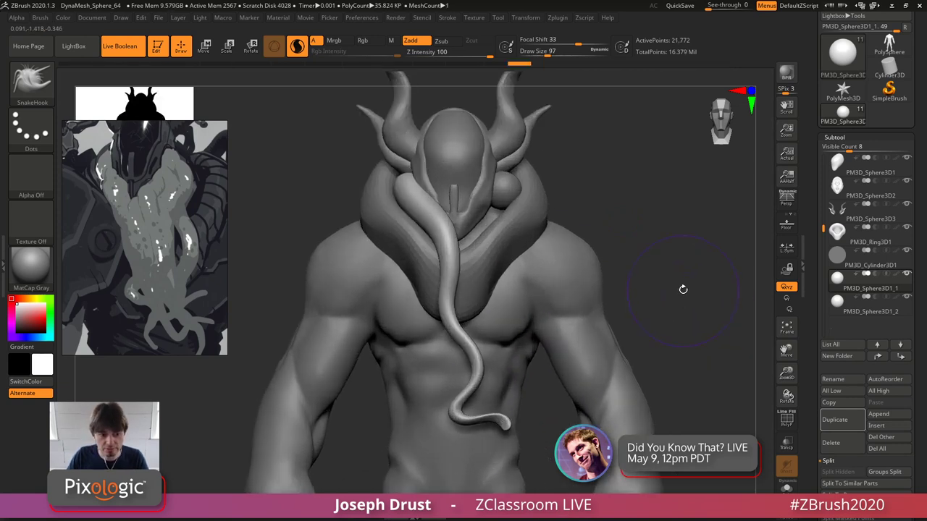
key(ctrl+z)
key(ctrl+z)
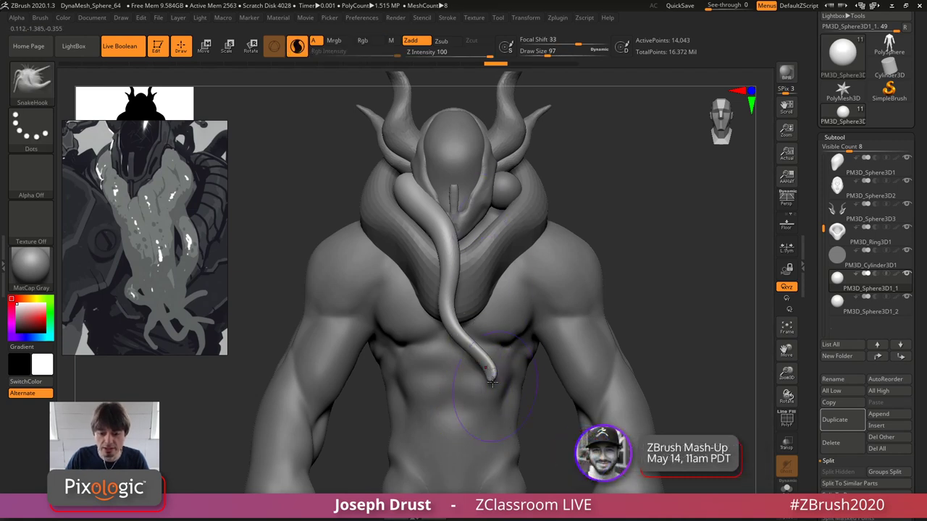
- Extend the first tentacle's tip with SnakeHook into a short wave down the abdomen and refine its bends and root
mouse_move(492, 381)
mouse_down()
mouse_move(478, 416)
mouse_move(500, 398)
mouse_move(464, 406)
mouse_move(479, 416)
mouse_move(467, 368)
mouse_up()
drag(444, 301, 444, 296)
drag(440, 226, 436, 229)
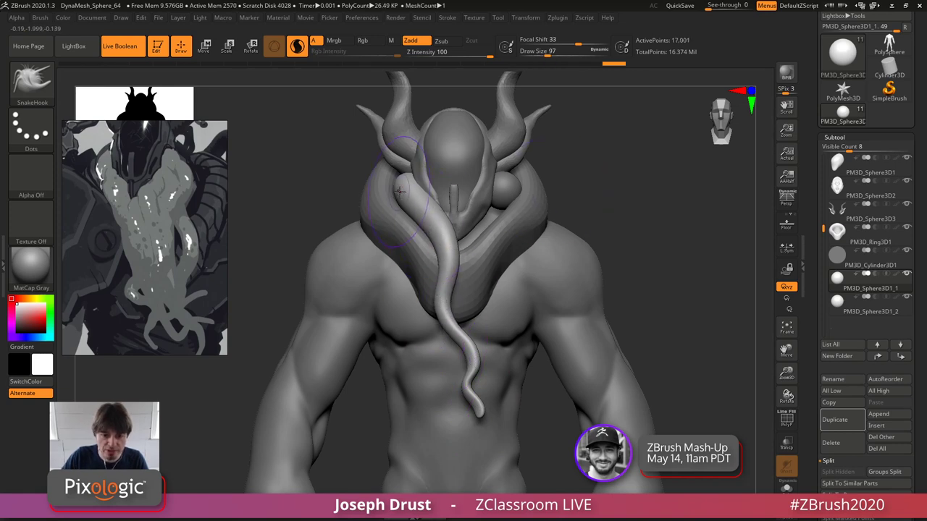
mouse_move(400, 190)
mouse_down()
mouse_move(460, 244)
mouse_move(438, 239)
mouse_up()
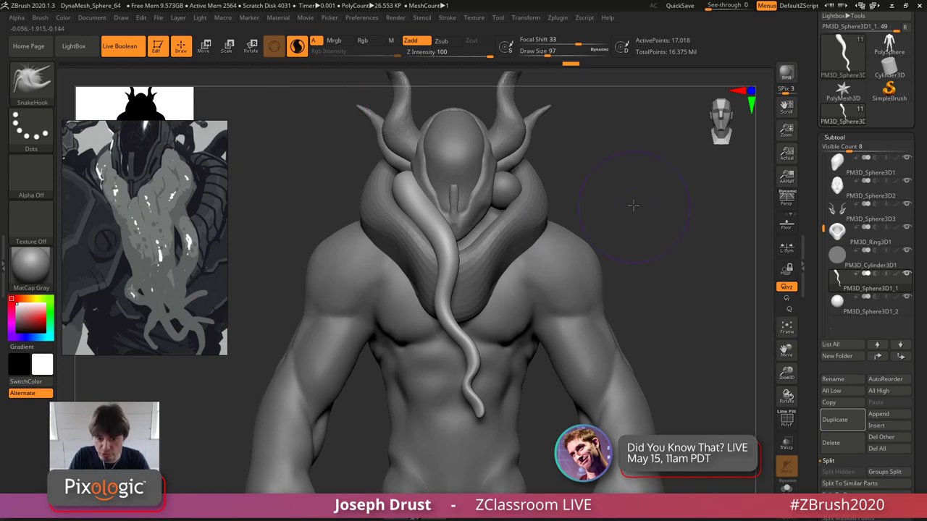
- Select the second small sphere, PM3D_Sphere3D1_2, and pull it with SnakeHook into a long tentacle that crosses the first one over the chest
drag(713, 210, 637, 215)
alt+click(538, 187)
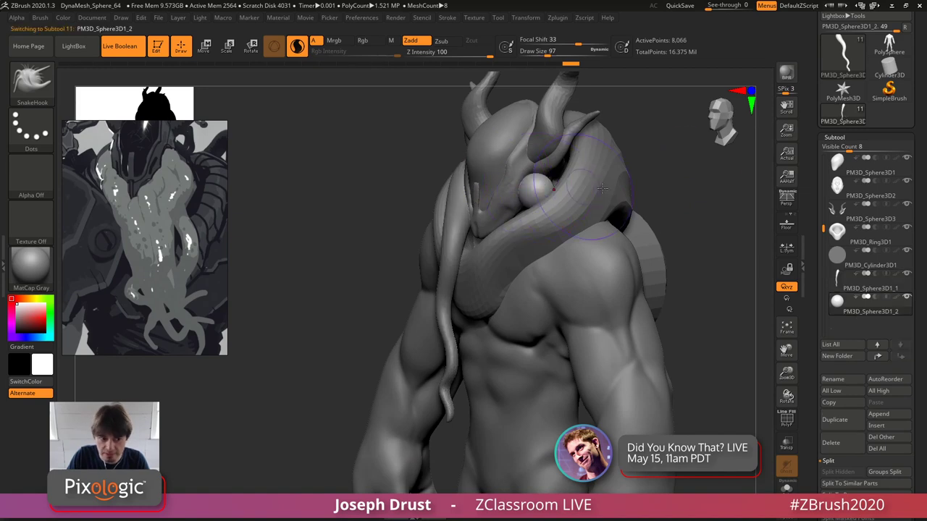
drag(603, 189, 640, 190)
mouse_move(542, 190)
mouse_down()
mouse_move(486, 233)
mouse_move(465, 293)
mouse_move(411, 315)
mouse_move(427, 348)
mouse_up()
mouse_move(679, 204)
mouse_down()
mouse_move(519, 212)
mouse_move(501, 231)
mouse_move(489, 274)
mouse_up()
drag(708, 194, 579, 220)
mouse_move(512, 263)
mouse_down()
mouse_move(445, 279)
mouse_move(426, 326)
mouse_up()
drag(604, 214, 688, 216)
drag(495, 305, 489, 361)
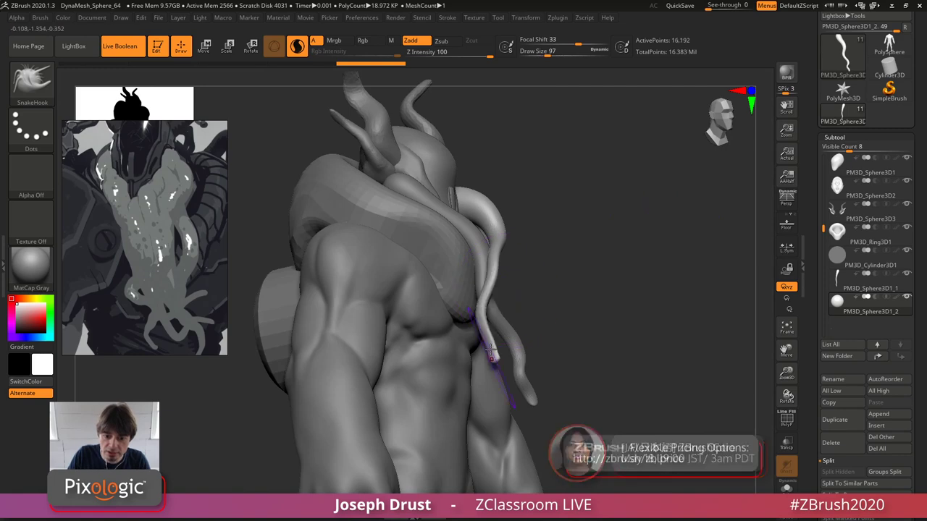
- Reshape the second tentacle's bends with SnakeHook so it curves outward below the mask and wraps in front of the first tentacle
drag(637, 245, 542, 243)
mouse_move(662, 239)
mouse_down()
mouse_move(539, 248)
mouse_move(567, 225)
mouse_up()
mouse_move(474, 217)
mouse_down()
mouse_move(550, 235)
mouse_move(532, 254)
mouse_up()
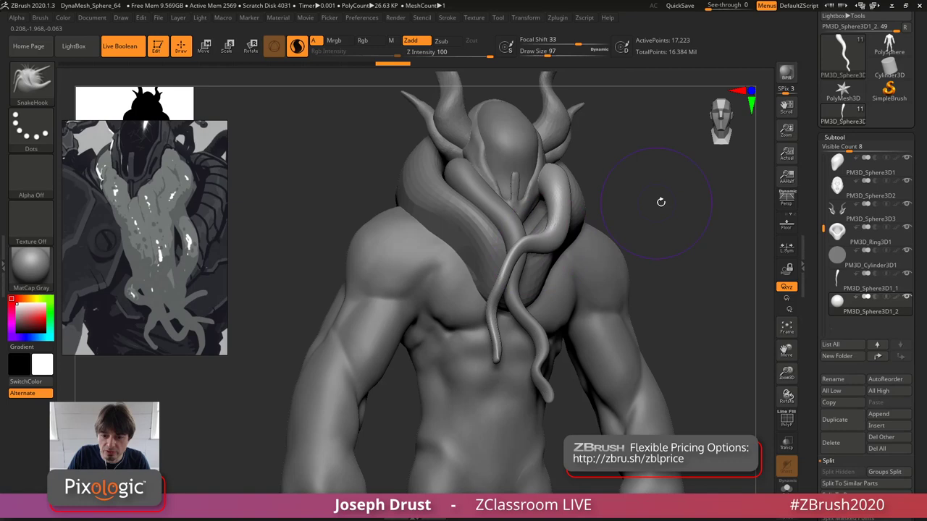
drag(659, 201, 727, 204)
mouse_move(540, 269)
mouse_down()
mouse_move(555, 275)
mouse_move(584, 258)
mouse_up()
drag(670, 253, 576, 259)
drag(520, 317, 553, 325)
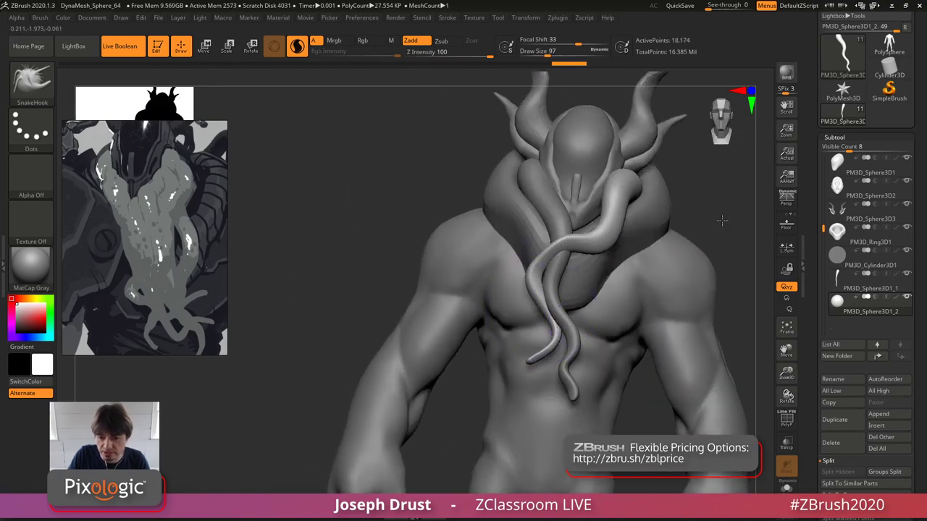
drag(722, 219, 651, 223)
mouse_move(559, 308)
mouse_down()
mouse_move(543, 304)
mouse_move(542, 281)
mouse_move(569, 243)
mouse_up()
drag(726, 201, 732, 215)
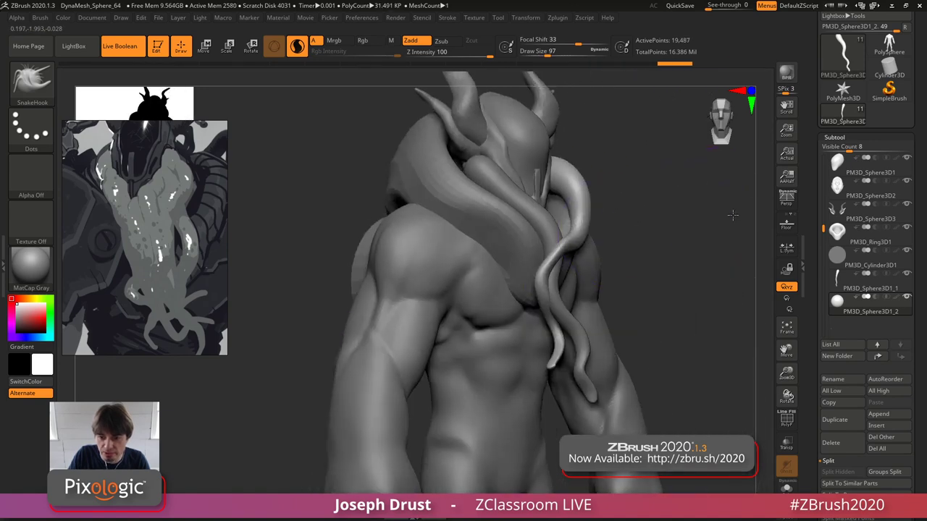
- Set the SnakeHook Draw Size to 65 and refine the second tentacle's curve where it crosses the first
drag(627, 353, 614, 384)
key(space)
drag(561, 254, 552, 253)
drag(699, 224, 641, 220)
right_drag(640, 219, 571, 259)
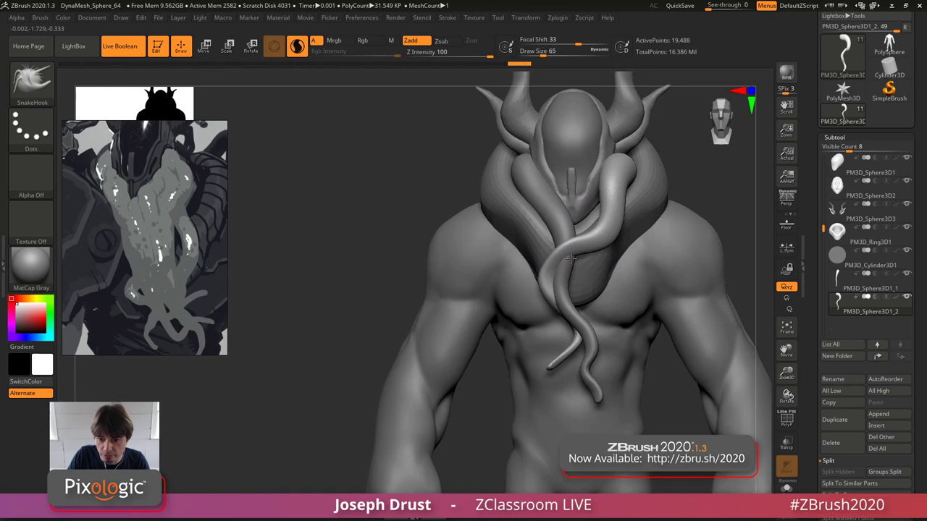
drag(722, 201, 550, 253)
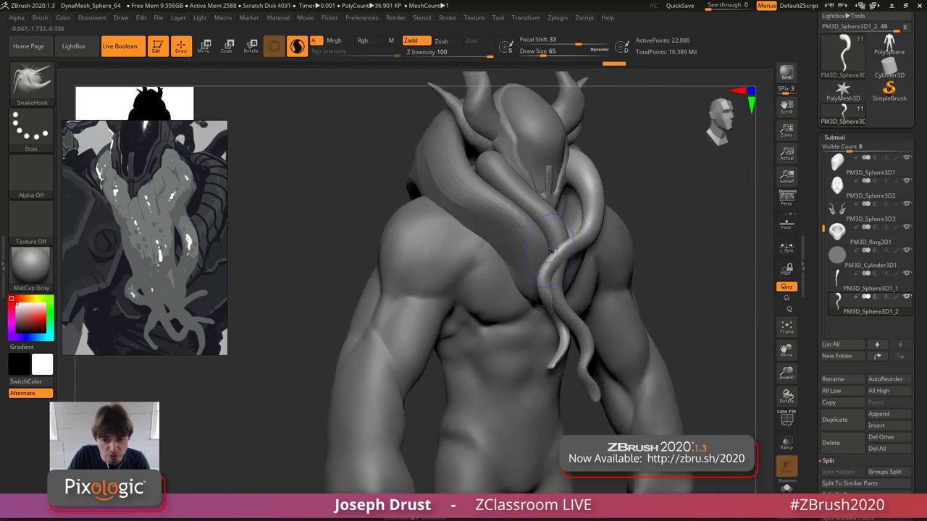
- Set the SnakeHook Draw Size to 192 and inspect the crossing of the two tentacles from the front and the side
mouse_move(550, 251)
right_down()
mouse_move(586, 240)
mouse_move(531, 246)
mouse_move(543, 249)
right_up()
key(s)
drag(543, 249, 564, 249)
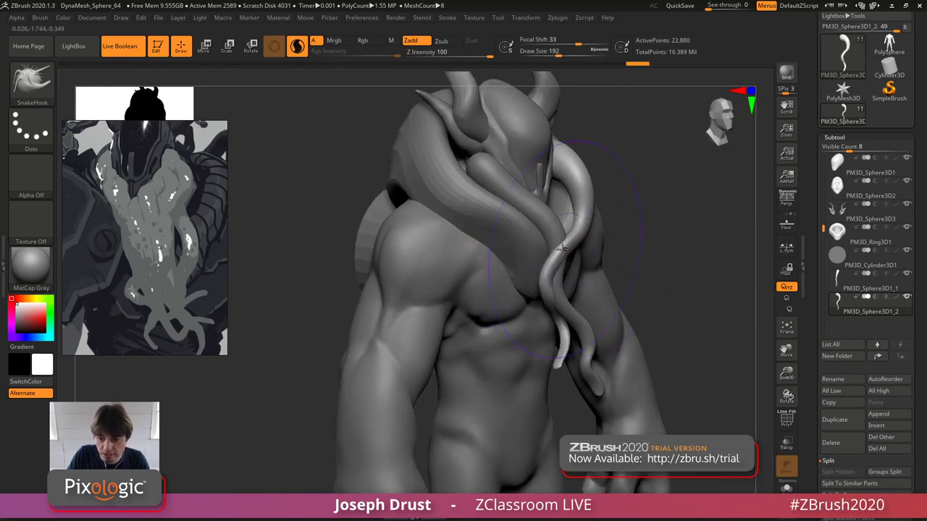
right_drag(540, 251, 591, 230)
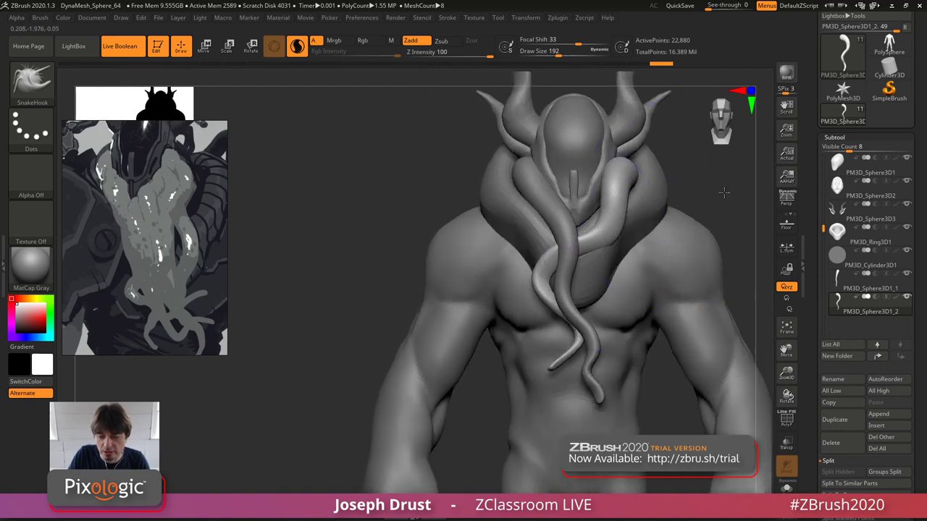
right_drag(724, 192, 554, 247)
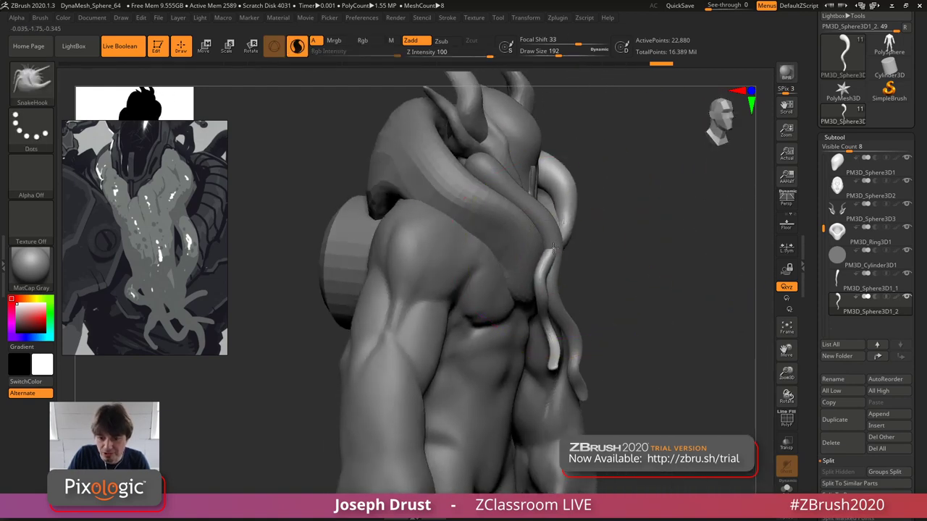
right_drag(556, 246, 569, 258)
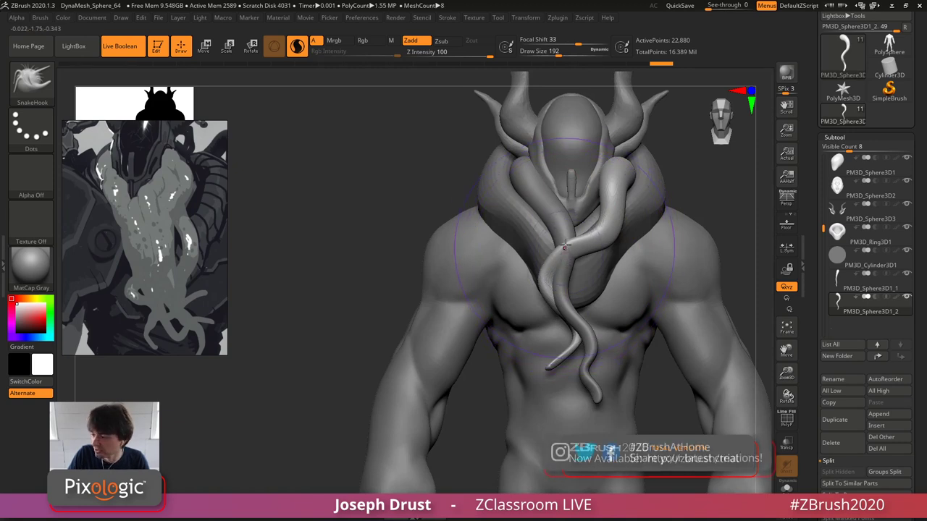
alt+right_drag(390, 257, 318, 264)
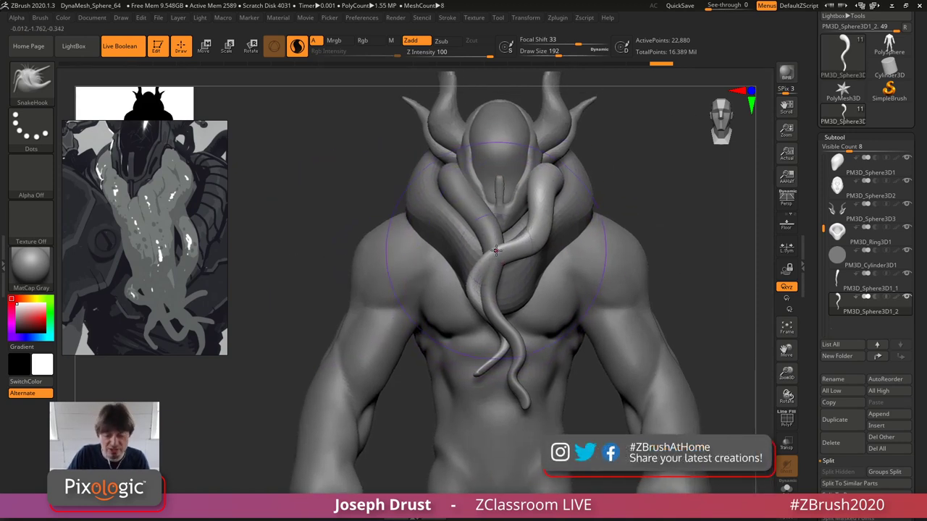
right_drag(495, 251, 638, 196)
- Select the ClayBuildup brush and build up volume on the second tentacle from the crossing toward its outer bend
key(space)
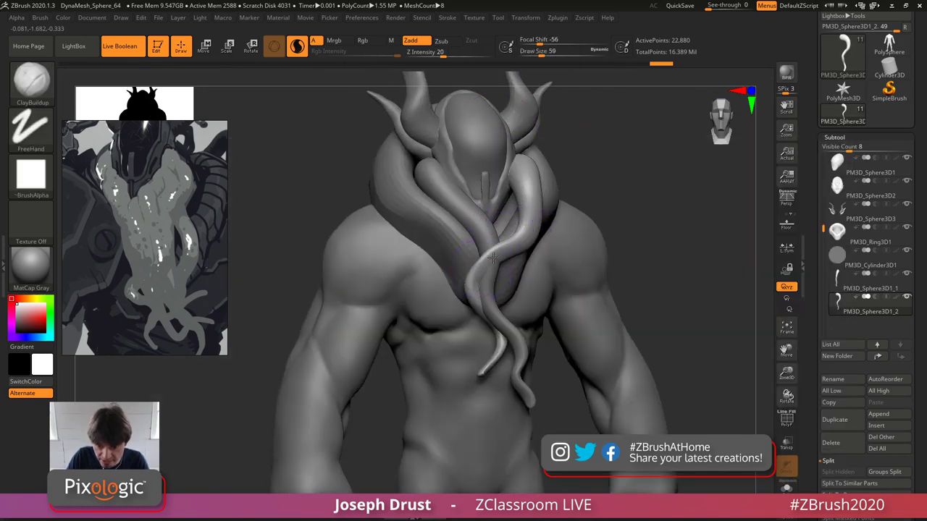
key(space)
mouse_move(489, 263)
mouse_down()
mouse_move(481, 264)
mouse_move(514, 246)
mouse_up()
right_drag(538, 232, 521, 239)
key(space)
key(space)
mouse_move(484, 278)
mouse_down()
mouse_move(484, 264)
mouse_move(501, 266)
mouse_up()
drag(540, 240, 547, 217)
- Thicken the upper part of the second tentacle up to its root with ClayBuildup strokes at Draw Size 29
right_drag(550, 217, 646, 191)
drag(585, 189, 536, 214)
right_drag(528, 179, 531, 186)
drag(531, 186, 511, 147)
drag(509, 142, 559, 220)
right_drag(565, 223, 672, 142)
drag(672, 142, 598, 152)
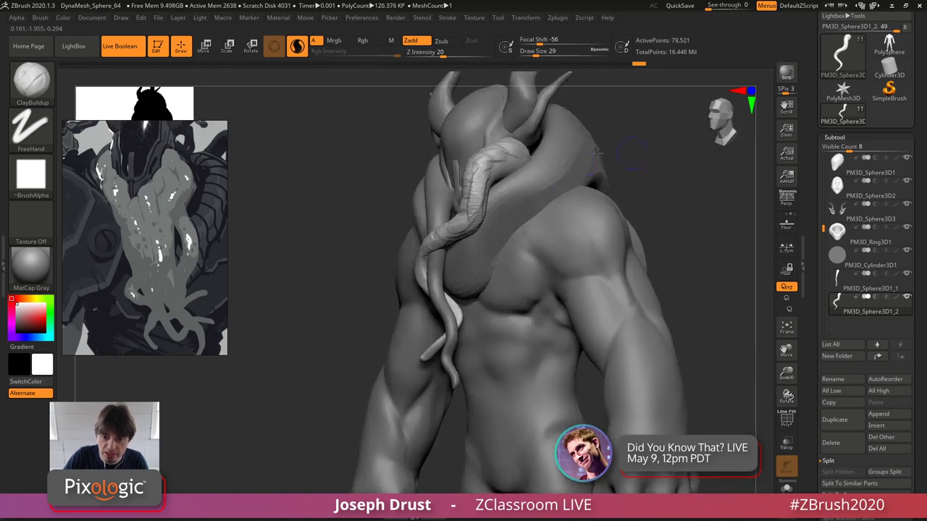
mouse_move(482, 190)
mouse_down()
mouse_move(509, 153)
mouse_move(519, 160)
mouse_up()
drag(577, 115, 548, 127)
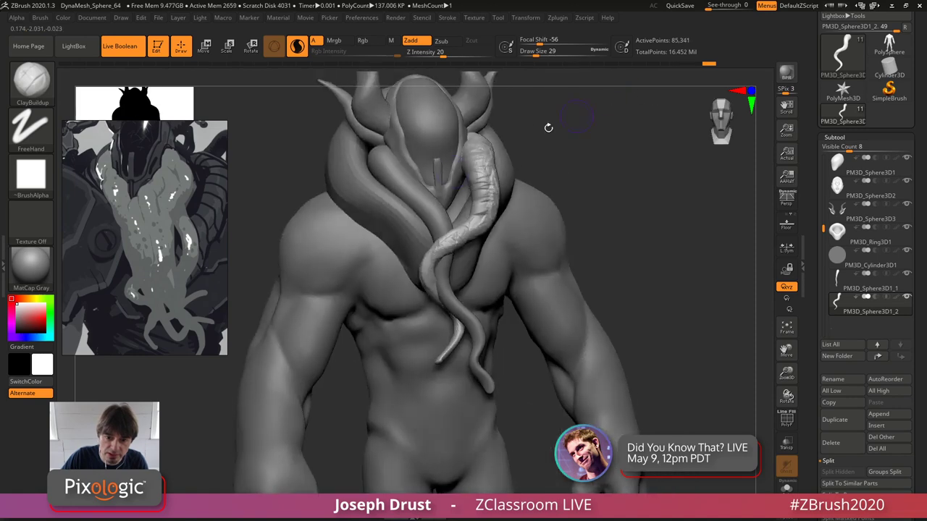
drag(469, 164, 467, 146)
- Select the Move brush, set its Draw Size to 124 and reposition the second tentacle's root beside the mask
mouse_move(535, 133)
mouse_down()
mouse_move(575, 124)
mouse_move(588, 138)
mouse_move(536, 148)
mouse_move(460, 206)
mouse_up()
key(b)
key(m)
key(v)
key(s)
drag(565, 131, 645, 121)
drag(468, 171, 450, 174)
right_drag(450, 169, 467, 171)
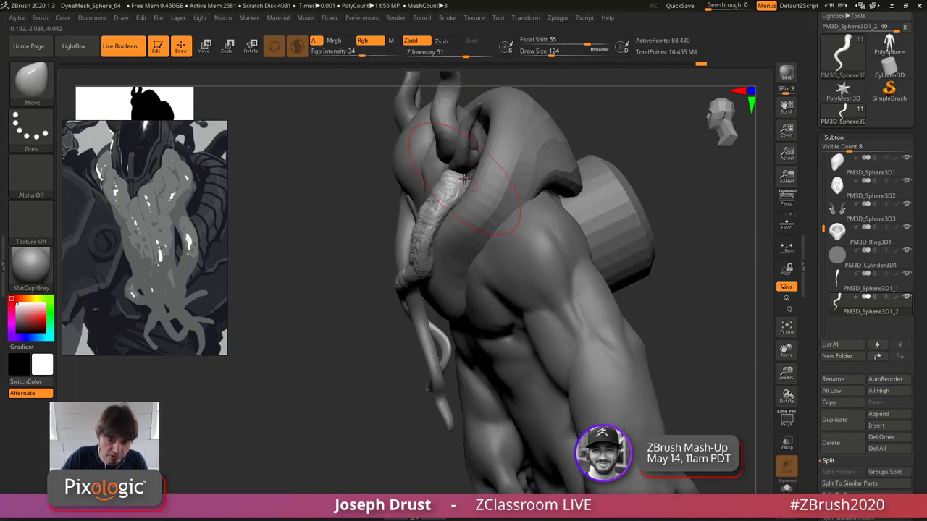
drag(619, 97, 670, 102)
drag(463, 212, 457, 194)
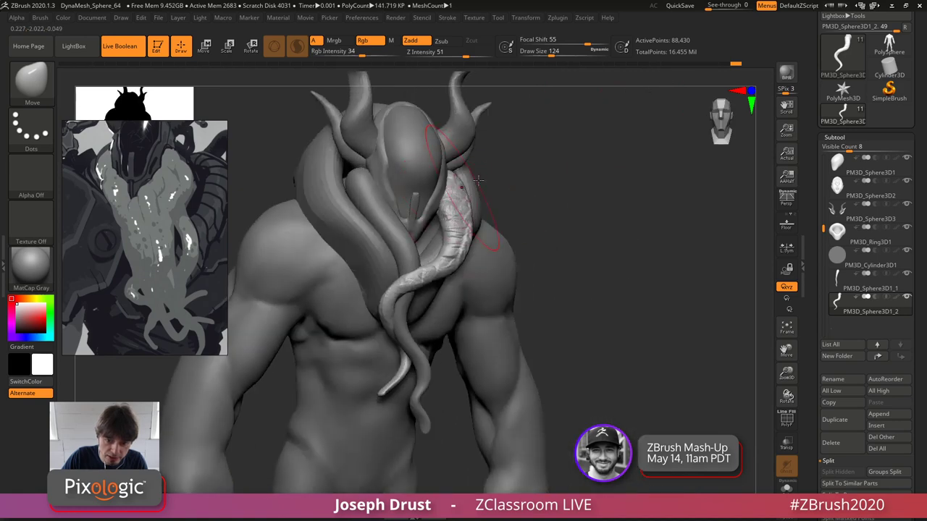
- Adjust the second tentacle's middle bend and lower end with the Move brush so it drapes over the collar
drag(557, 181, 470, 199)
drag(445, 248, 434, 267)
right_drag(433, 268, 401, 362)
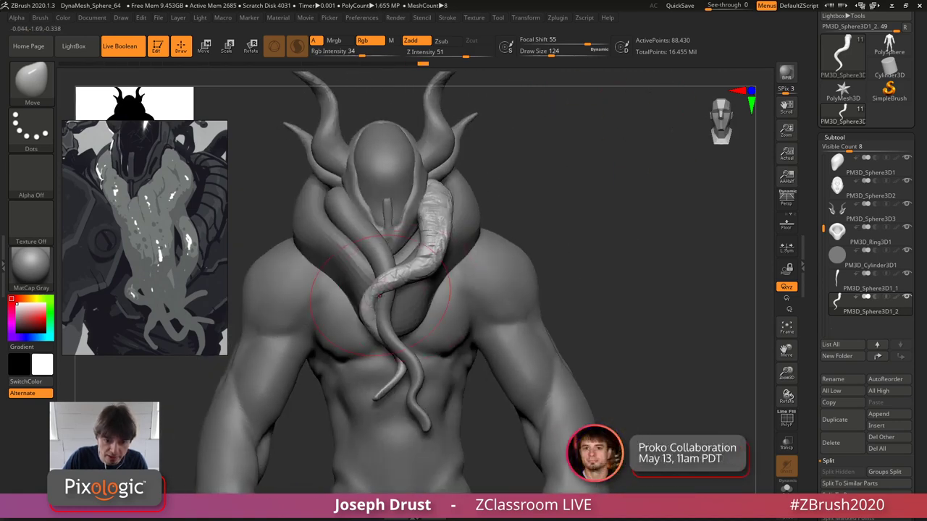
drag(399, 374, 402, 368)
shift+drag(555, 209, 576, 210)
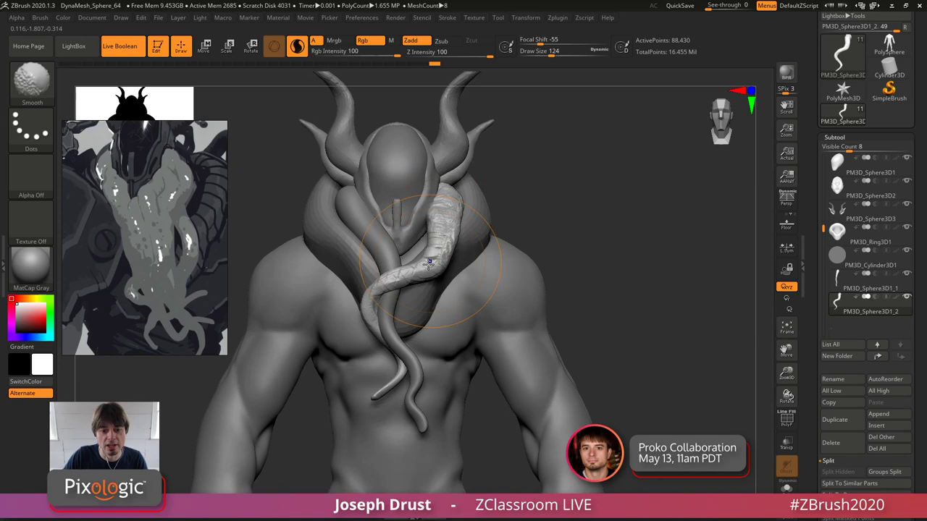
right_drag(576, 184, 456, 239)
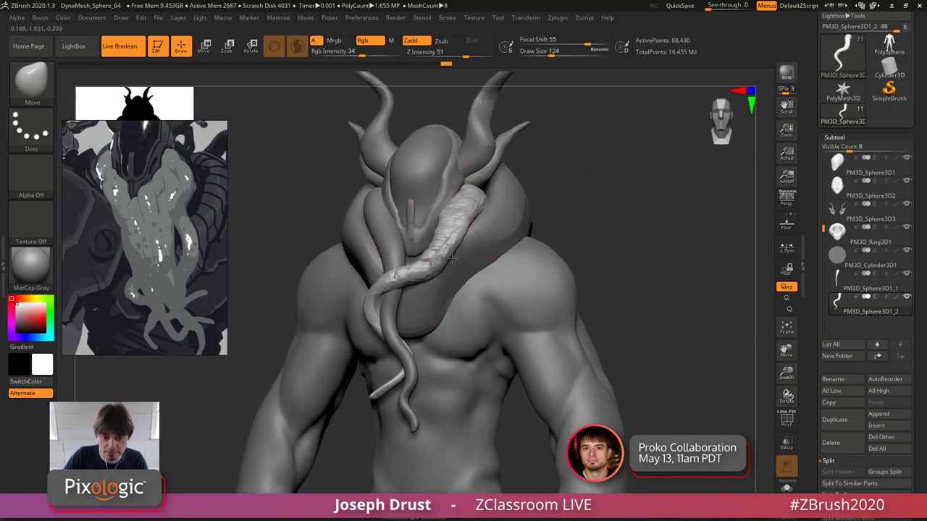
right_drag(373, 219, 450, 229)
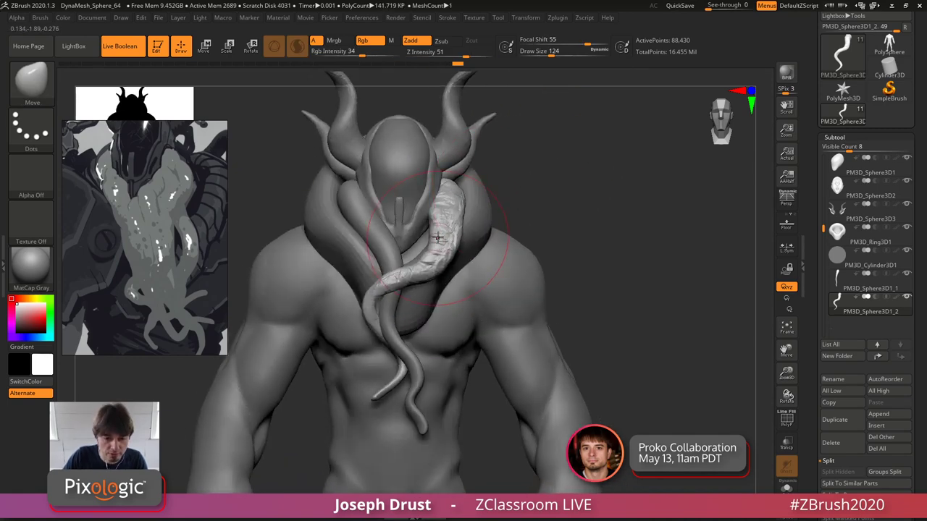
- Switch back to ClayBuildup with a Draw Size of 49 and add volume to the second tentacle's thick upper bend
key(b)
key(c)
key(b)
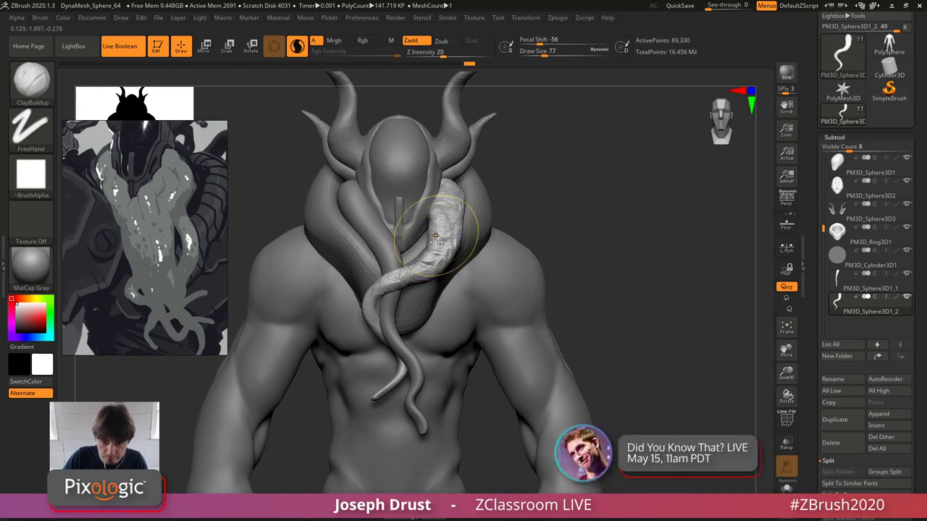
key(ctrl+z)
key(space)
drag(436, 235, 426, 235)
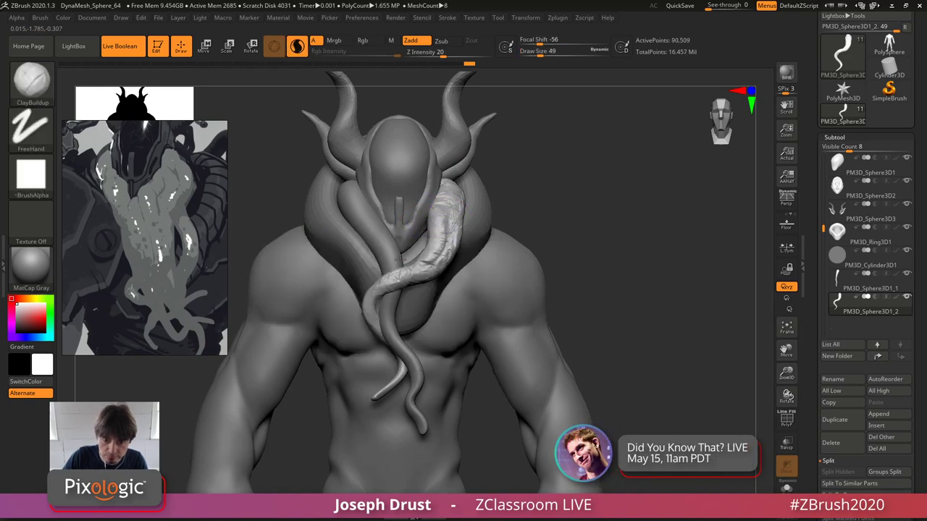
- Build up the second tentacle's surface along the bend and the crossing with ClayBuildup at Draw Size 23
drag(550, 168, 608, 171)
drag(438, 250, 417, 272)
drag(500, 207, 503, 223)
drag(426, 265, 413, 276)
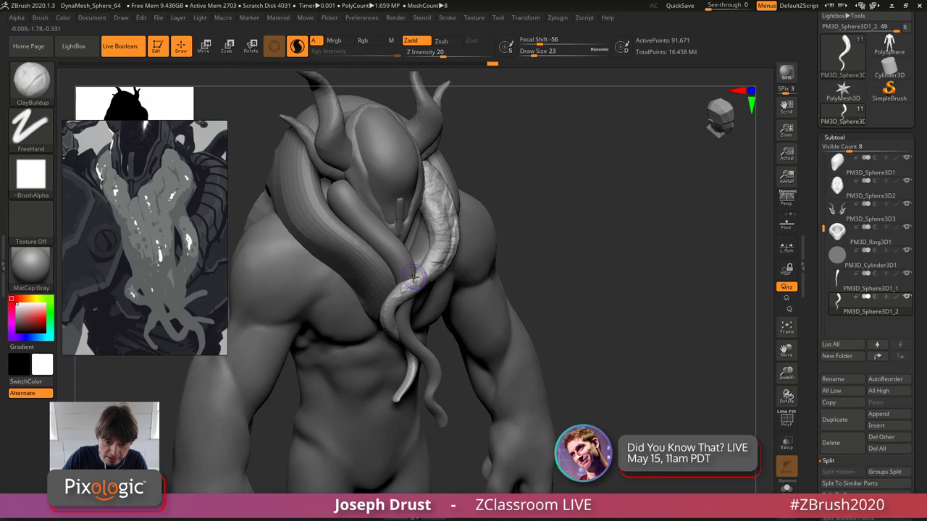
right_drag(419, 265, 444, 262)
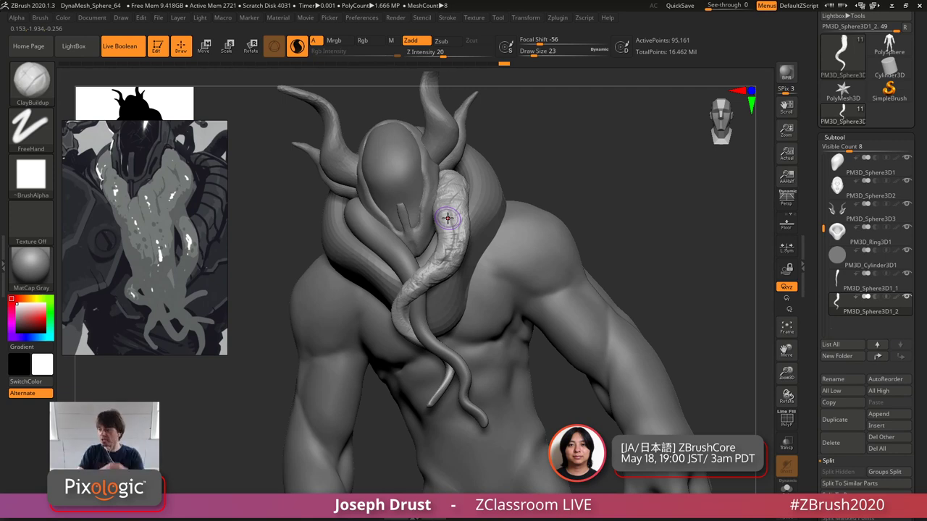
right_drag(448, 218, 595, 220)
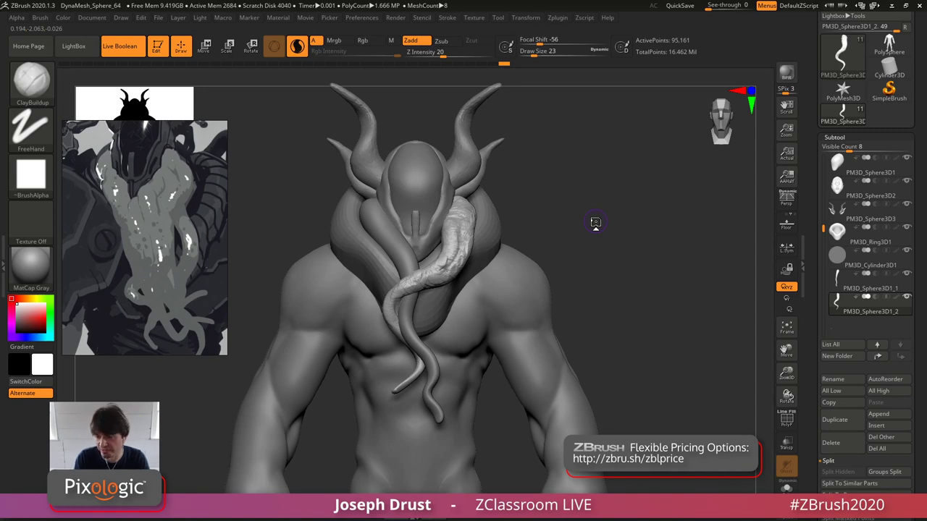
- Duplicate the second tentacle's subtool and activate the Move gizmo on the copy
click(836, 419)
key(w)
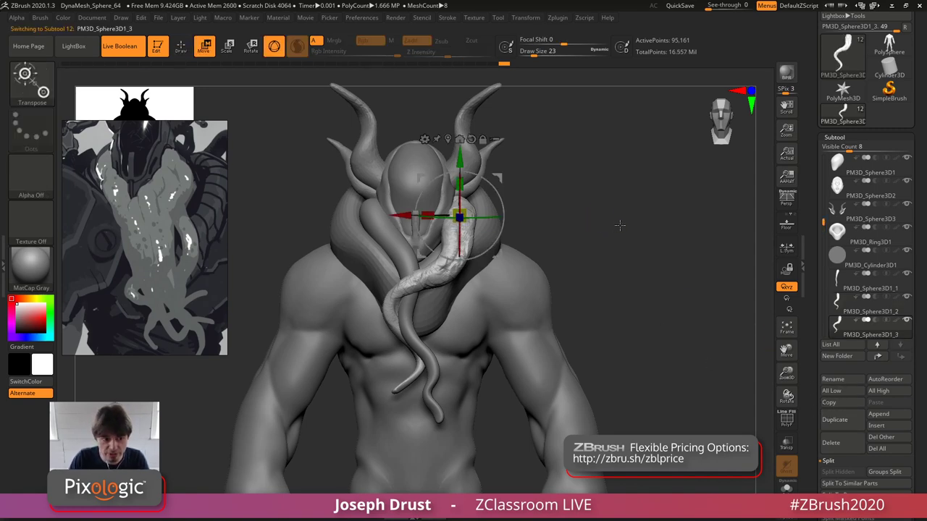
right_drag(618, 225, 463, 190)
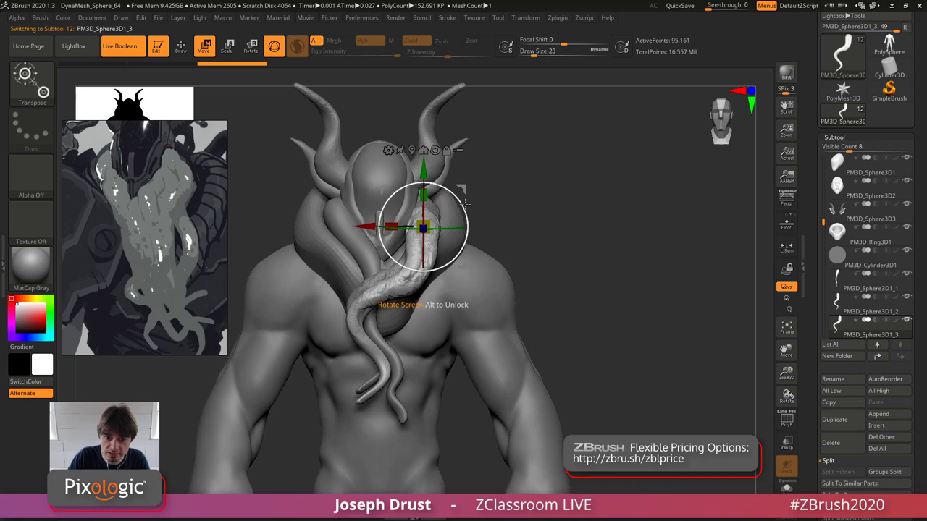
drag(463, 187, 432, 202)
drag(435, 243, 321, 276)
drag(415, 205, 427, 141)
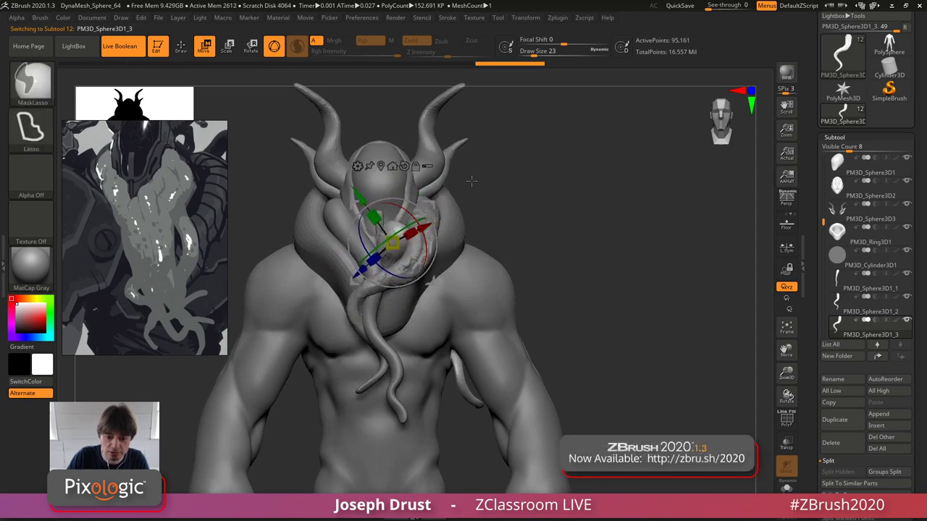
key(ctrl+z)
key(ctrl+z)
- Rotate and move the copied tentacle so it hangs from beneath the mask in front of the other two tentacles
drag(425, 215, 440, 244)
right_drag(478, 194, 575, 175)
drag(438, 260, 435, 267)
right_drag(484, 213, 391, 215)
drag(432, 204, 434, 215)
drag(434, 258, 431, 265)
right_drag(519, 204, 484, 207)
drag(431, 270, 427, 278)
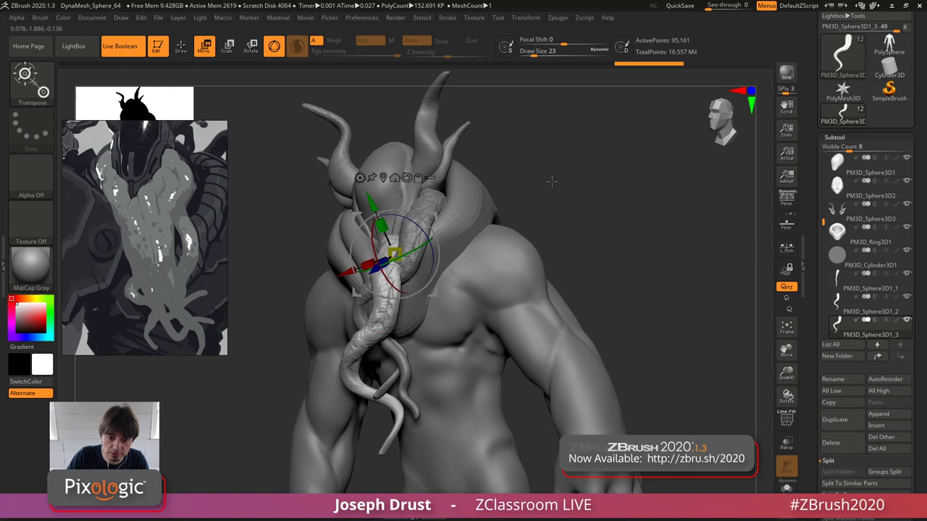
- Switch to the Move brush with a Draw Size of 120 and shift the copied tentacle's upper section into place beneath the mask
mouse_move(550, 181)
shift+right_down()
mouse_move(569, 189)
mouse_move(555, 187)
shift+right_up()
click(181, 47)
key(b)
key(m)
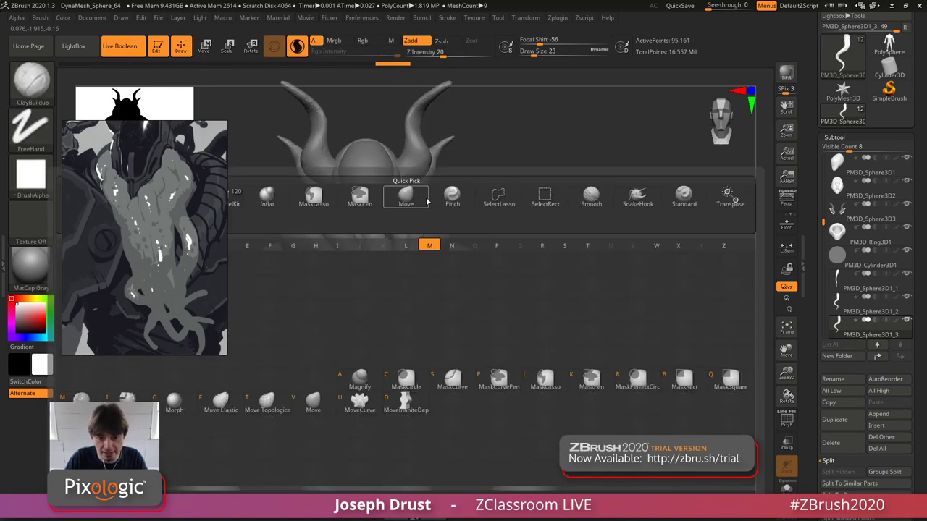
key(v)
key(space)
drag(427, 207, 445, 205)
right_drag(500, 207, 471, 210)
drag(424, 267, 393, 226)
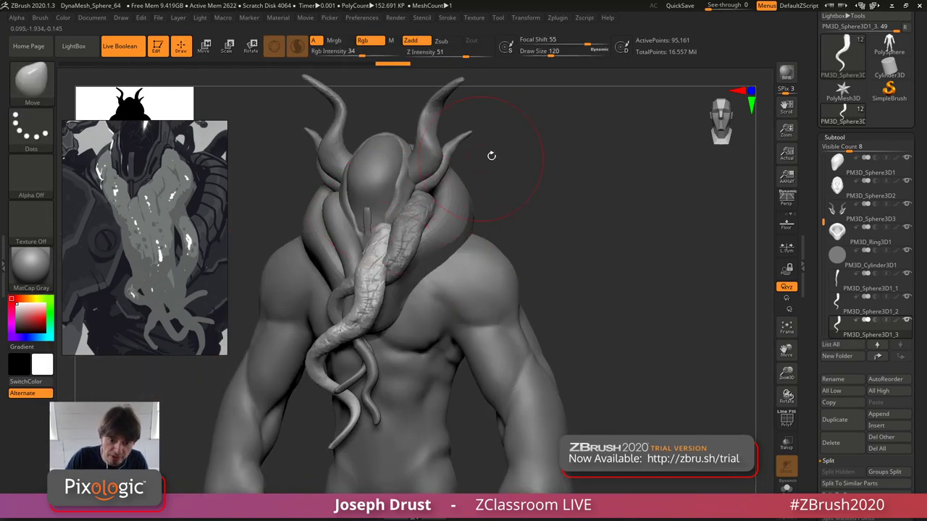
- Nudge the copied tentacle's top end with Move so it tucks closely under the mask's lower edge
right_drag(491, 155, 521, 159)
mouse_move(398, 213)
mouse_down()
mouse_move(379, 221)
mouse_move(397, 217)
mouse_up()
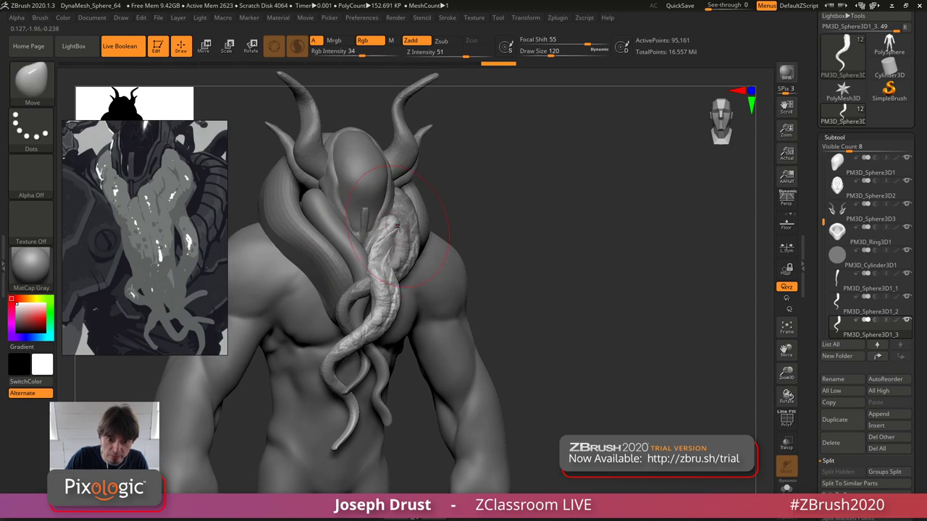
right_drag(489, 173, 532, 176)
drag(394, 218, 400, 213)
right_drag(483, 178, 501, 165)
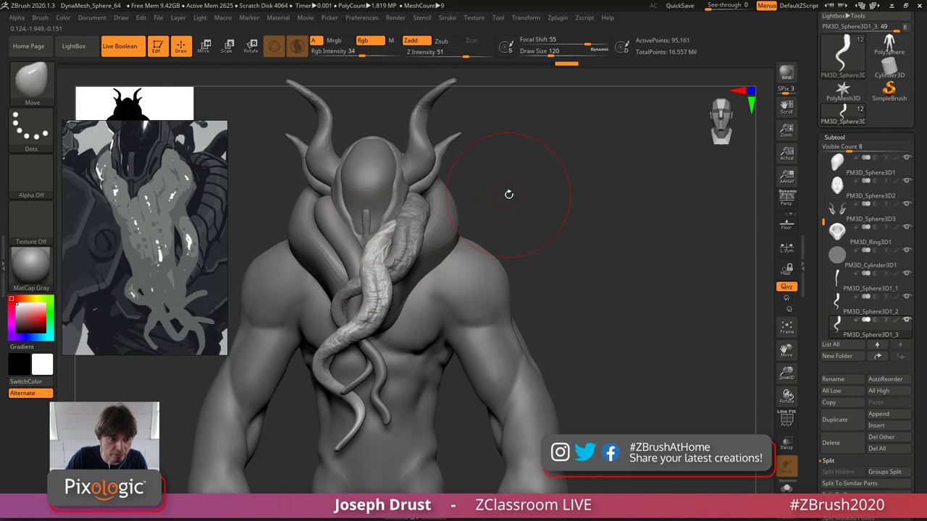
- Push the copied tentacle's middle and lower bends behind the first tentacle using Move with a Draw Size of 234
drag(509, 194, 453, 227)
drag(525, 197, 401, 296)
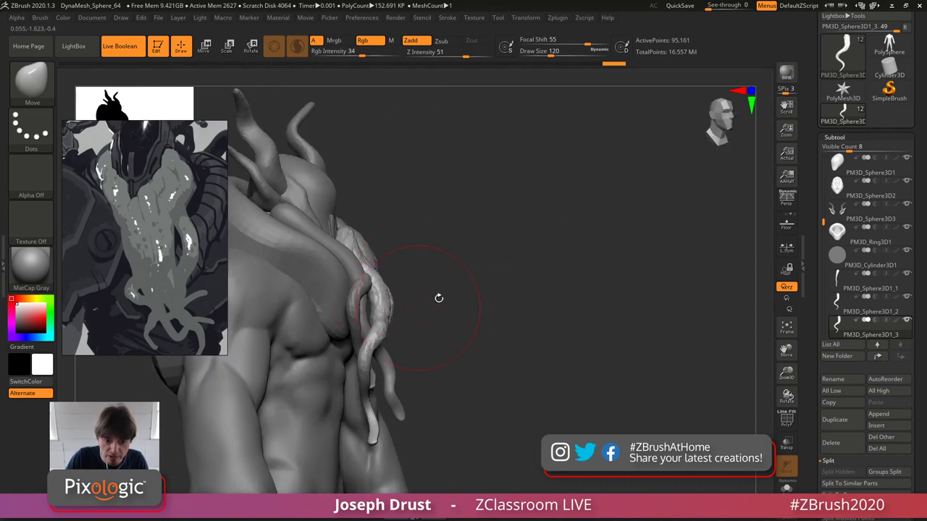
right_drag(439, 298, 388, 324)
mouse_move(591, 210)
right_down()
mouse_move(586, 253)
mouse_move(447, 325)
right_up()
drag(341, 379, 324, 365)
right_drag(468, 293, 366, 340)
key(s)
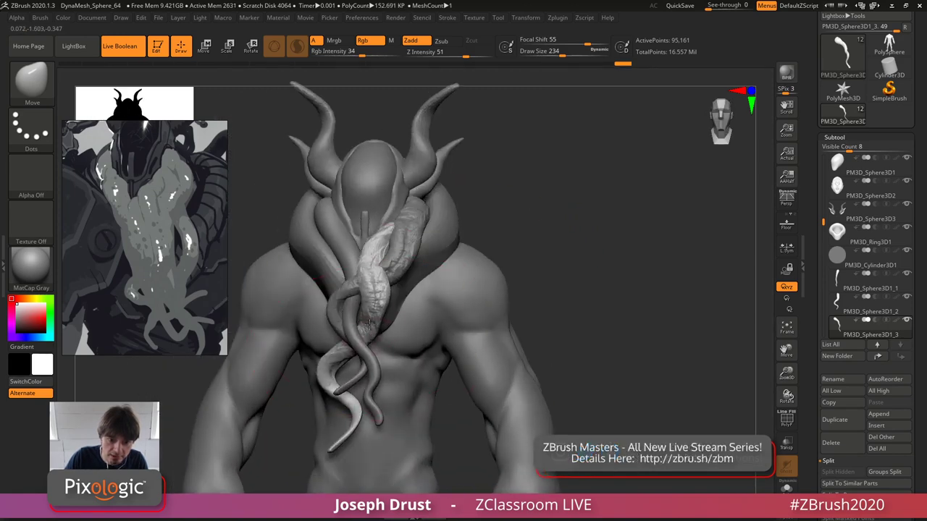
drag(369, 289, 360, 310)
mouse_move(525, 215)
mouse_down()
mouse_move(528, 200)
mouse_move(496, 217)
mouse_up()
- Switch to ClayBuildup with a Draw Size of 41 and add volume to the third tentacle's thick middle bend
key(b)
key(c)
key(b)
key(space)
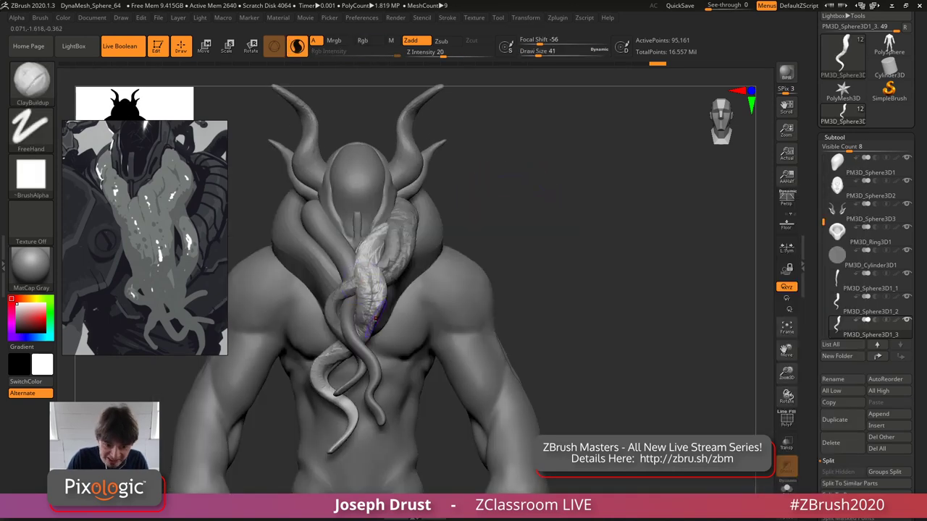
right_drag(386, 295, 364, 310)
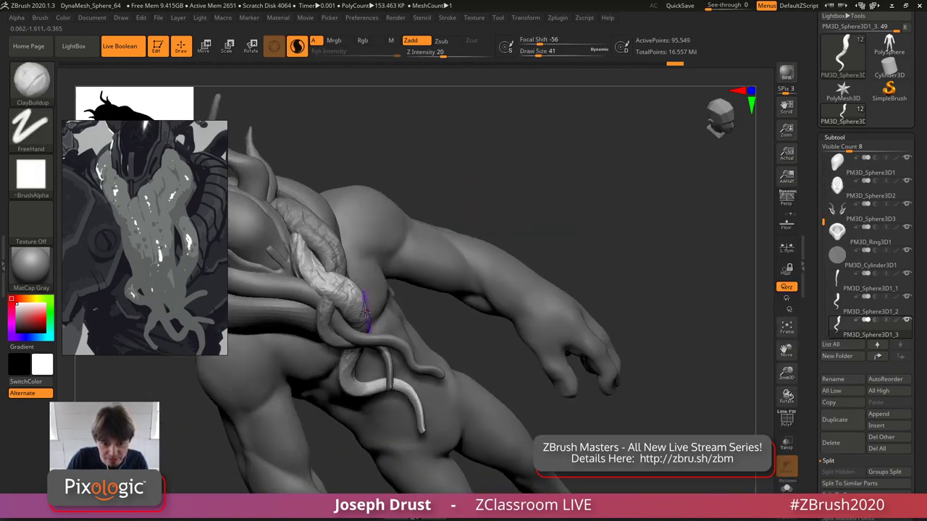
mouse_move(336, 296)
mouse_down()
mouse_move(304, 253)
mouse_move(336, 286)
mouse_up()
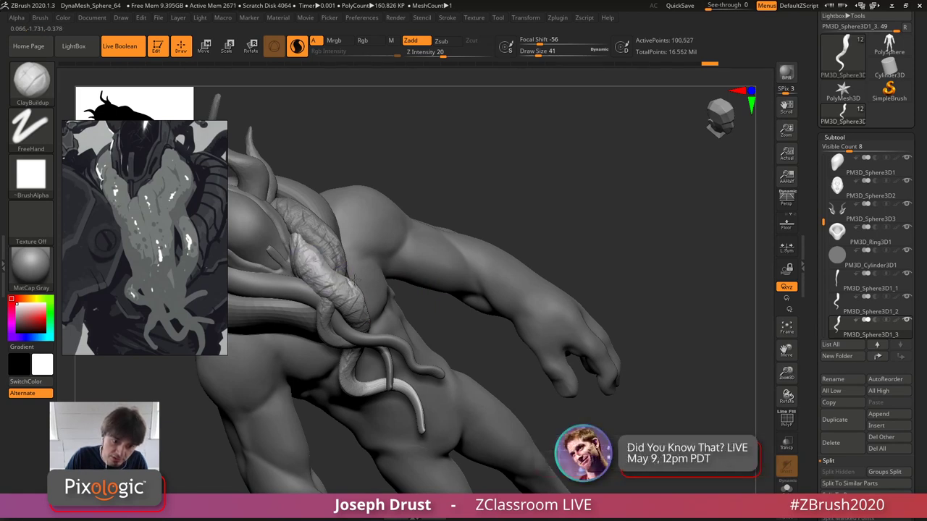
- Reduce ClayBuildup to Draw Size 23 and build up the outer side of the third tentacle's middle bend
mouse_move(507, 239)
right_down()
mouse_move(525, 170)
mouse_move(471, 277)
right_up()
key(space)
drag(515, 215, 501, 215)
mouse_move(501, 190)
ctrl+right_down()
mouse_move(565, 190)
mouse_move(540, 247)
ctrl+right_up()
key(space)
click(576, 184)
drag(386, 268, 398, 269)
key(space)
click(402, 268)
drag(396, 317, 400, 293)
- Continue the ClayBuildup strokes from the third tentacle's side down its lower coil toward the tip
right_drag(580, 197, 393, 311)
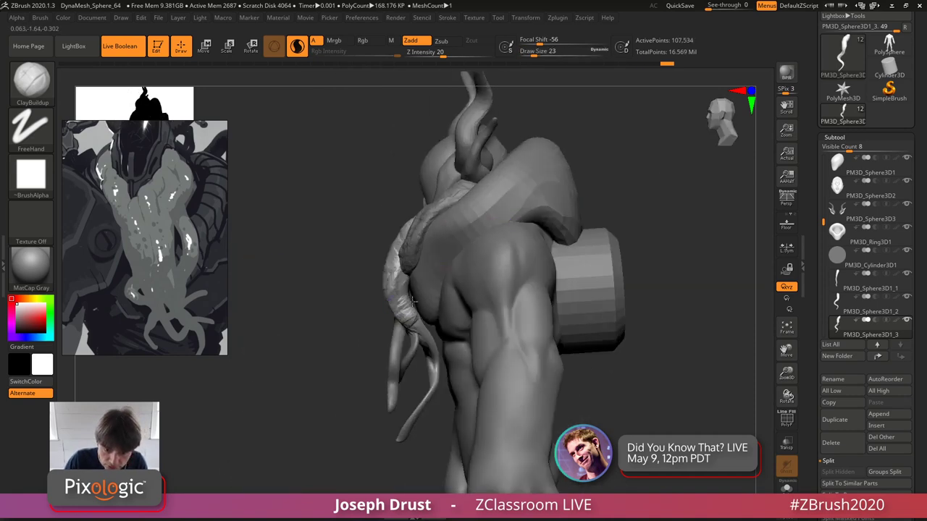
drag(412, 302, 398, 278)
mouse_move(398, 274)
right_down()
mouse_move(523, 218)
mouse_move(559, 213)
right_up()
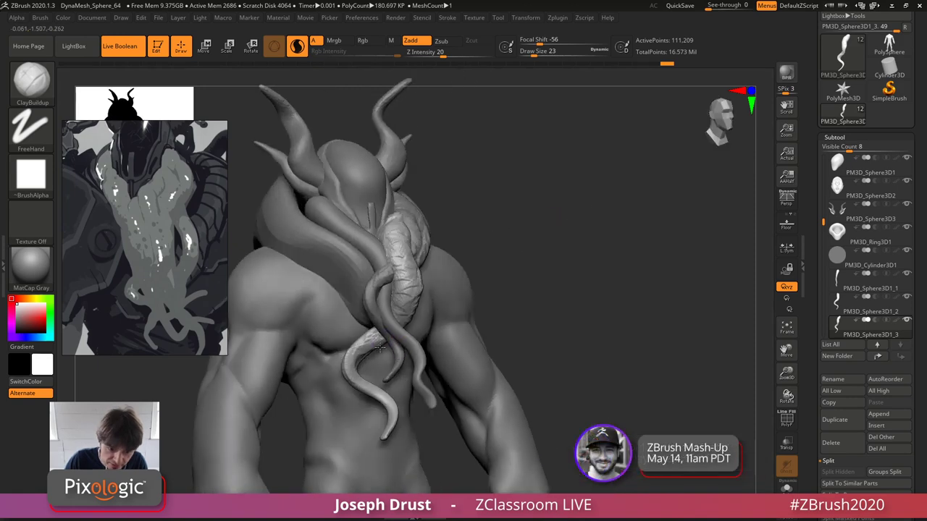
drag(376, 391, 393, 412)
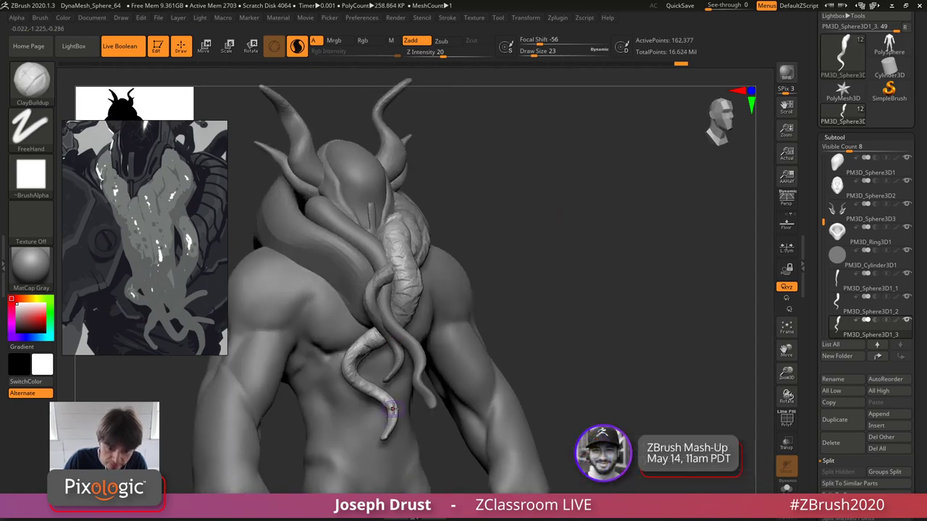
- Select the first tentacle and thicken its upper length beside the mask with ClayBuildup at Draw Size 41
right_drag(515, 289, 445, 248)
alt+click(379, 245)
right_drag(420, 210, 515, 178)
key(s)
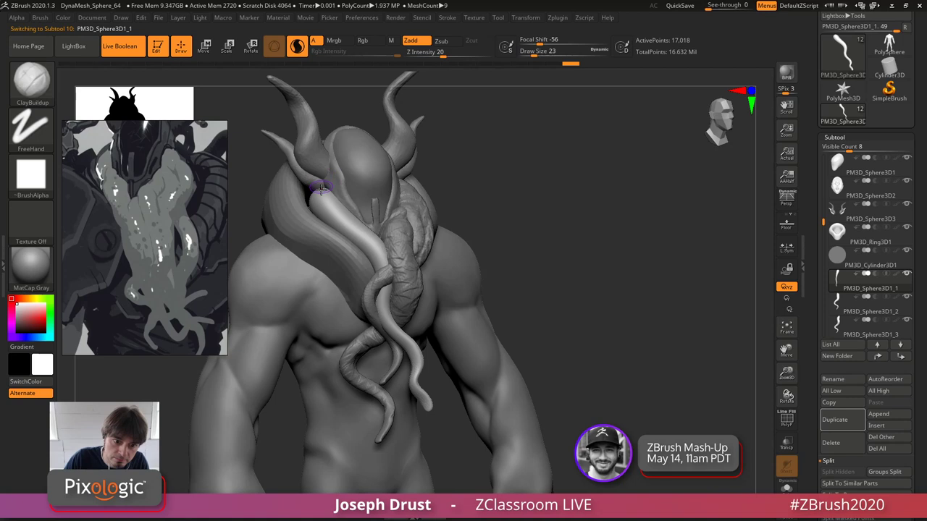
mouse_move(311, 194)
mouse_down()
mouse_move(348, 228)
mouse_move(368, 259)
mouse_move(359, 262)
mouse_up()
mouse_move(463, 148)
right_down()
mouse_move(521, 139)
mouse_move(562, 145)
right_up()
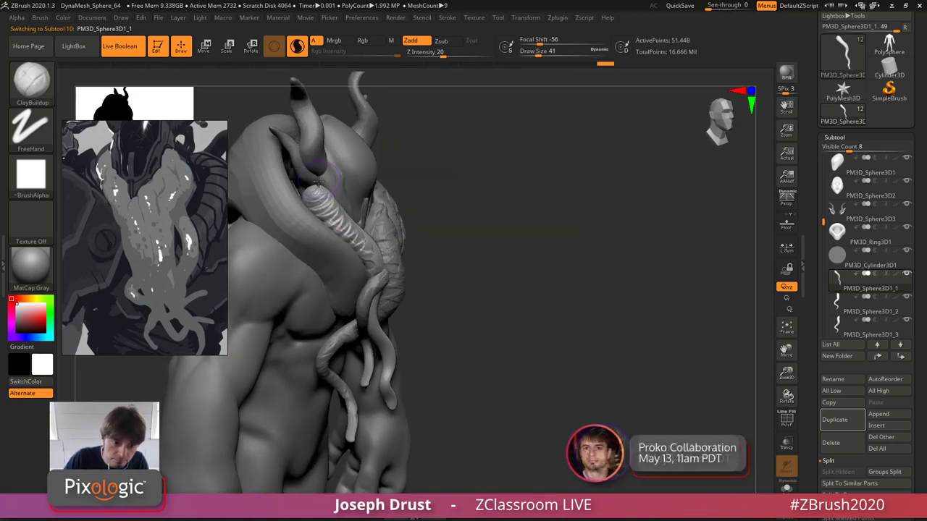
mouse_move(316, 189)
mouse_down()
mouse_move(306, 188)
mouse_move(333, 217)
mouse_up()
right_drag(406, 223, 315, 224)
mouse_move(351, 221)
mouse_down()
mouse_move(336, 243)
mouse_move(358, 258)
mouse_up()
- Add finer surface strokes along the first tentacle's upper length down to the crossing with ClayBuildup at Draw Size 23
key(space)
drag(324, 209, 333, 208)
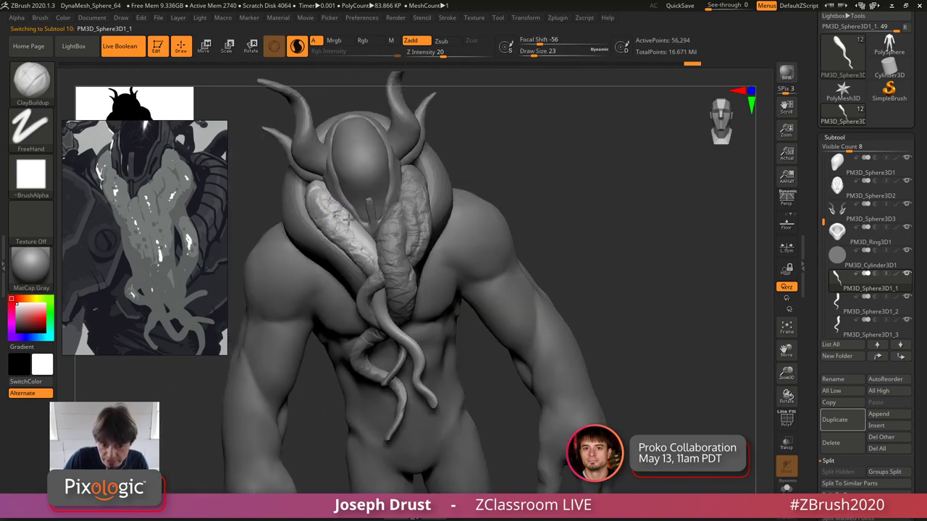
drag(375, 235, 377, 265)
mouse_move(536, 168)
right_down()
mouse_move(569, 168)
mouse_move(548, 196)
mouse_move(567, 194)
mouse_move(556, 208)
right_up()
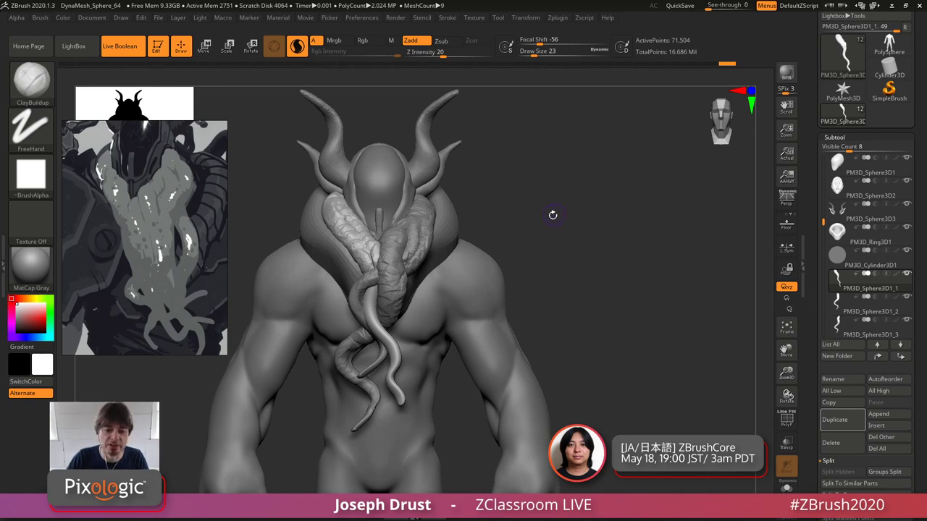
alt+drag(553, 215, 580, 185)
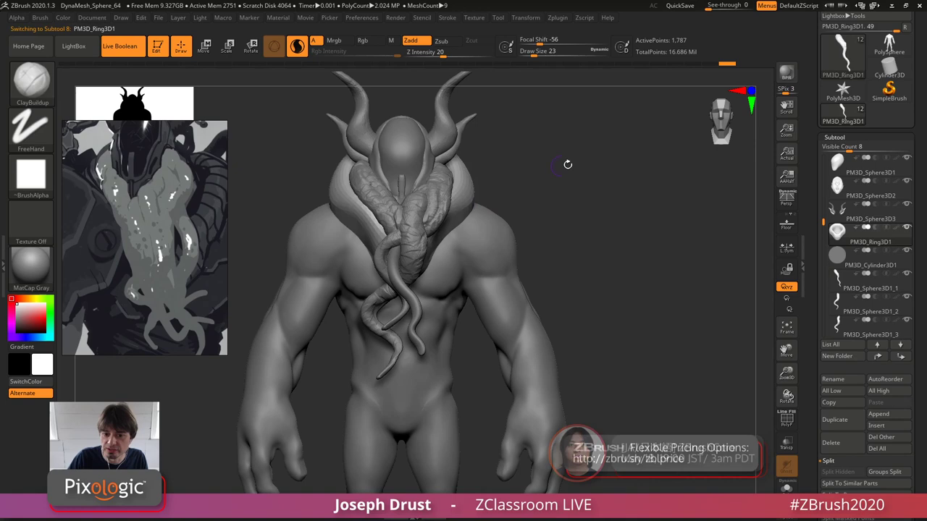
- Select the collar subtool and choose the Shoe Lace mesh of the IMM Curve brush
alt+click(342, 184)
key(b)
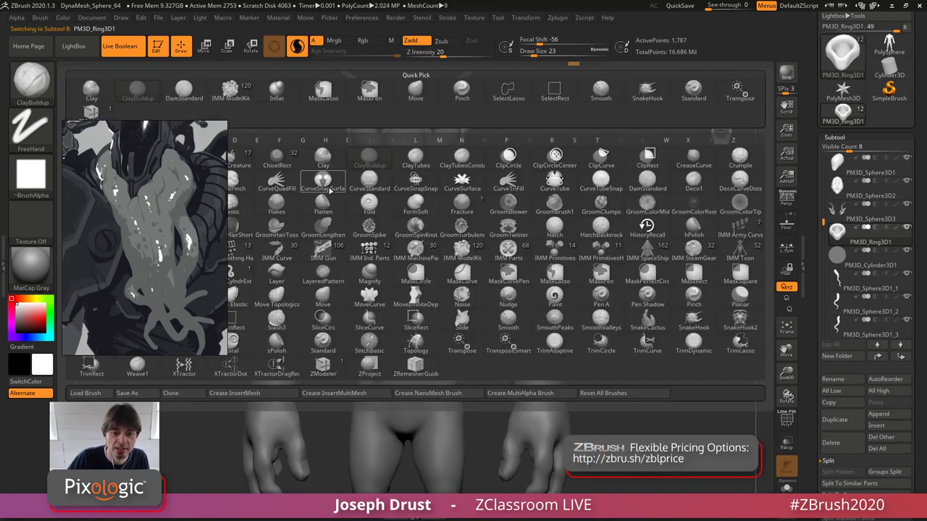
click(278, 244)
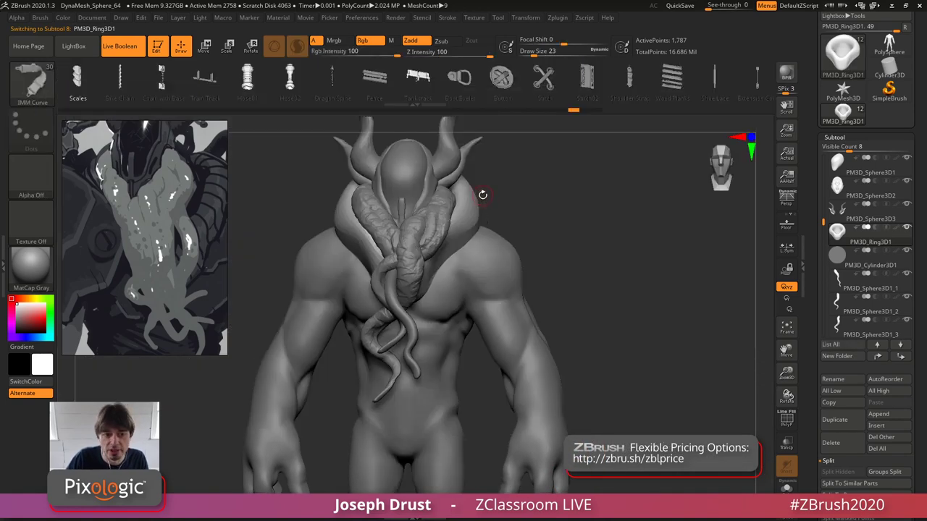
scroll(528, 76, down, 5)
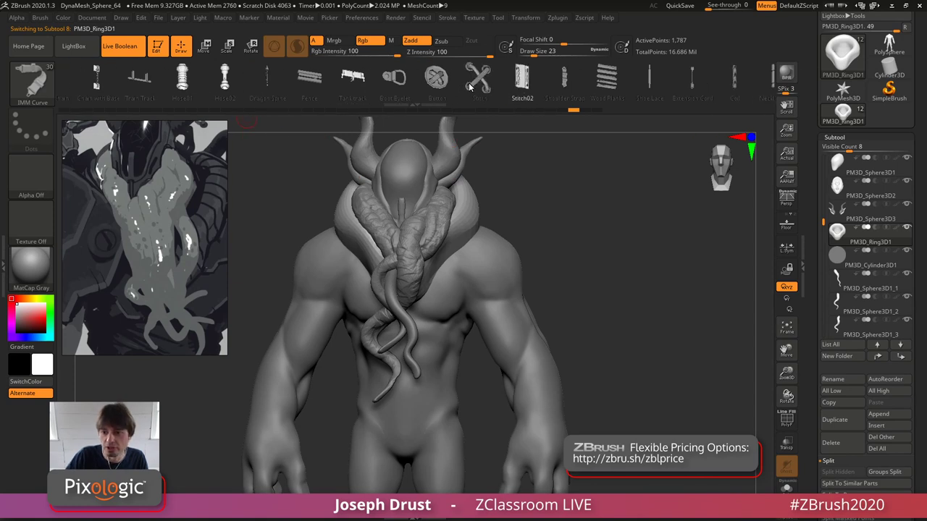
click(513, 80)
key(space)
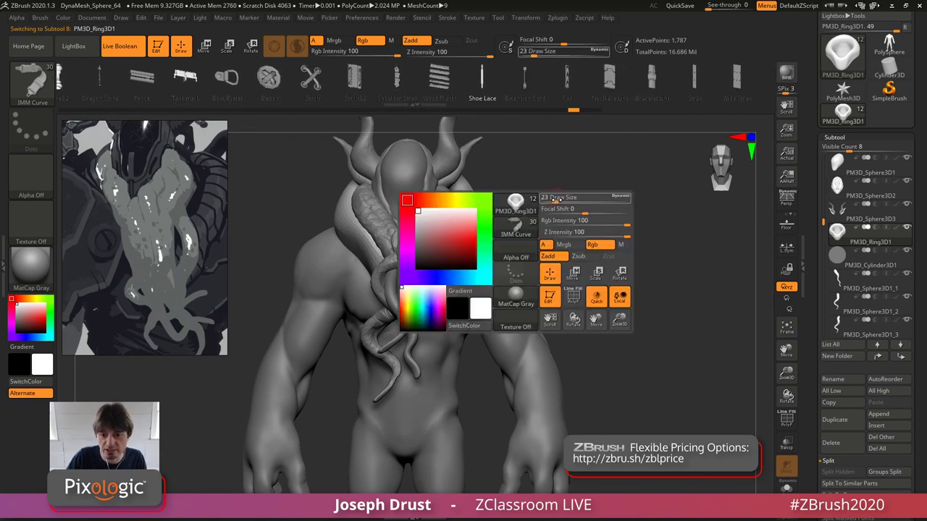
- Try a mirrored Shoe Lace curve at Draw Size 97 running from the collar out past the shoulders, then undo it
drag(555, 201, 573, 201)
drag(583, 200, 474, 213)
drag(684, 265, 681, 266)
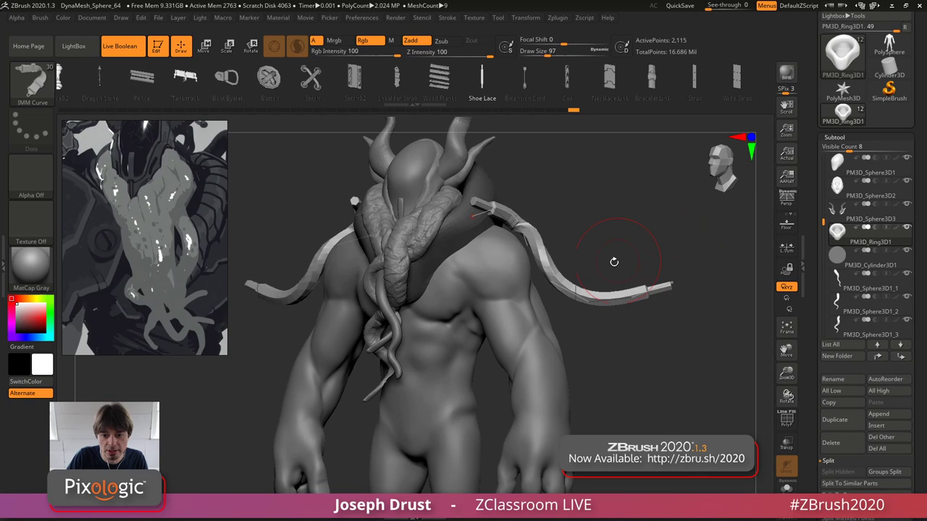
shift+drag(610, 178, 579, 168)
key(ctrl+z)
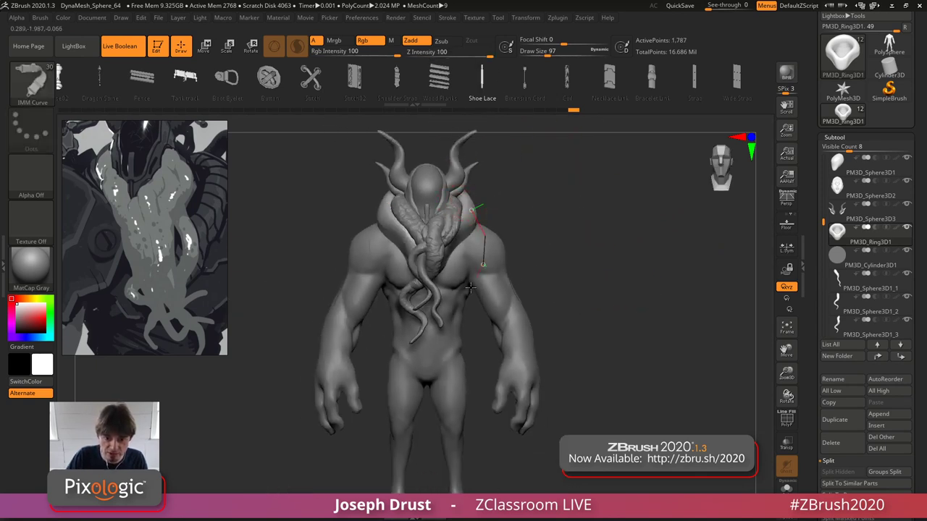
- Try a longer mirrored Shoe Lace curve from the collar down to the hands, then undo it
drag(538, 434, 544, 426)
mouse_move(625, 238)
mouse_down()
mouse_move(615, 240)
mouse_move(633, 235)
mouse_move(549, 346)
mouse_up()
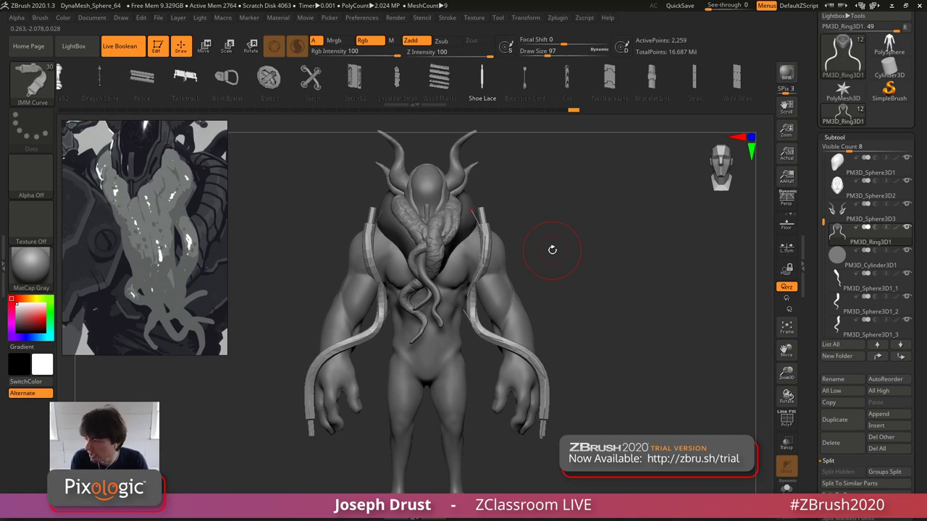
key(ctrl+z)
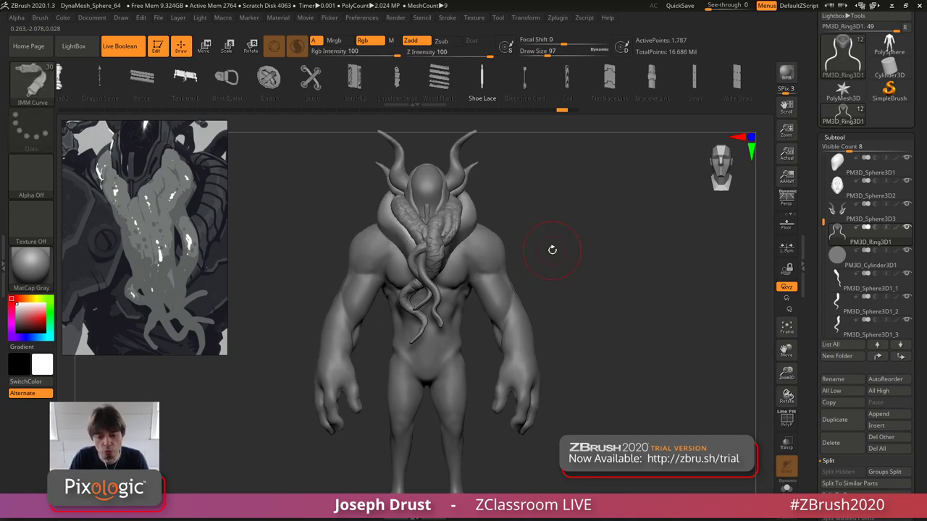
mouse_move(554, 251)
mouse_down()
mouse_move(640, 214)
mouse_move(639, 227)
mouse_move(491, 306)
mouse_up()
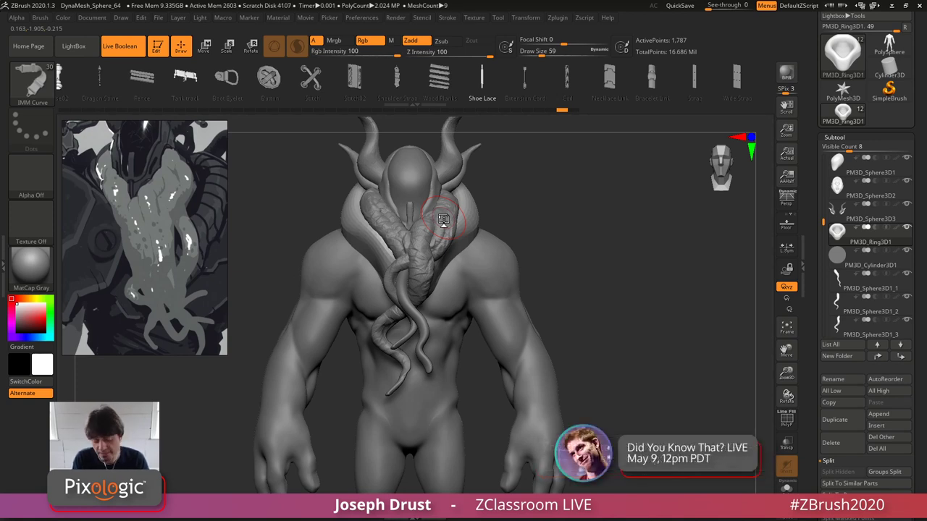
- Return to ClayBuildup with a Draw Size of 27 and build up the first tentacle along its lower length to the tip
key(b)
key(c)
key(b)
key(space)
mouse_move(568, 205)
mouse_down()
mouse_move(573, 185)
mouse_move(565, 190)
mouse_up()
key(space)
drag(578, 191, 571, 191)
mouse_move(405, 220)
right_down()
mouse_move(536, 140)
mouse_move(531, 205)
mouse_move(471, 290)
right_up()
key(space)
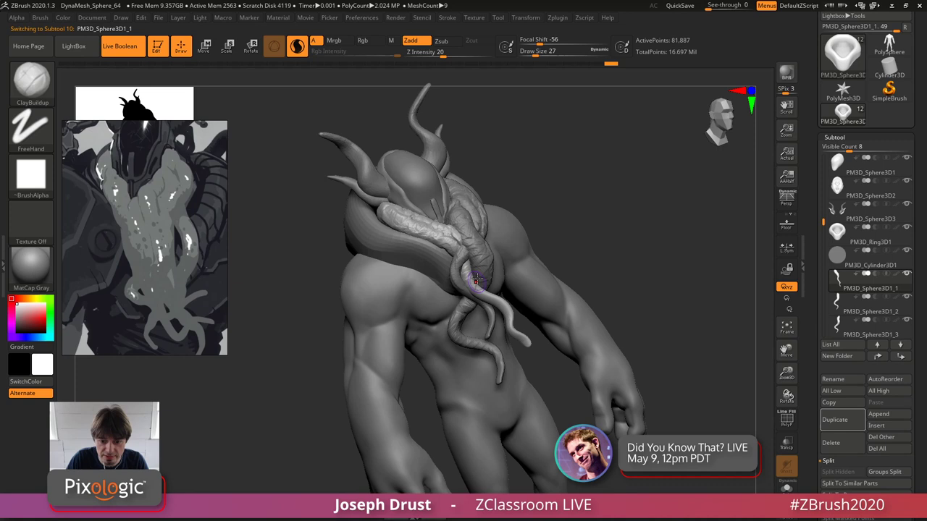
alt+click(470, 280)
mouse_move(475, 294)
mouse_down()
mouse_move(497, 302)
mouse_move(528, 342)
mouse_up()
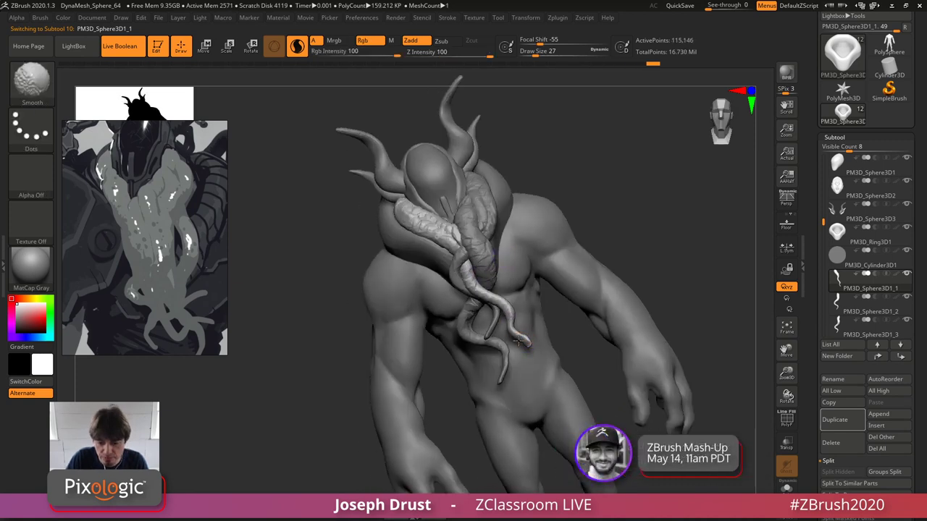
- Raise ClayBuildup to Draw Size 33 and rework the upper surface of the first tentacle
right_drag(600, 211, 629, 209)
mouse_move(472, 134)
mouse_down()
mouse_move(405, 192)
mouse_move(401, 219)
mouse_move(383, 206)
mouse_move(410, 223)
mouse_up()
key(space)
right_drag(449, 213, 413, 220)
mouse_move(413, 220)
mouse_down()
mouse_move(389, 211)
mouse_move(405, 218)
mouse_up()
mouse_move(670, 206)
shift+mouse_down()
mouse_move(631, 218)
mouse_move(649, 224)
mouse_move(631, 210)
shift+mouse_up()
right_drag(513, 237, 470, 242)
- Select the second tentacle and the collar in turn and examine how they overlap from the side and front
alt+click(468, 242)
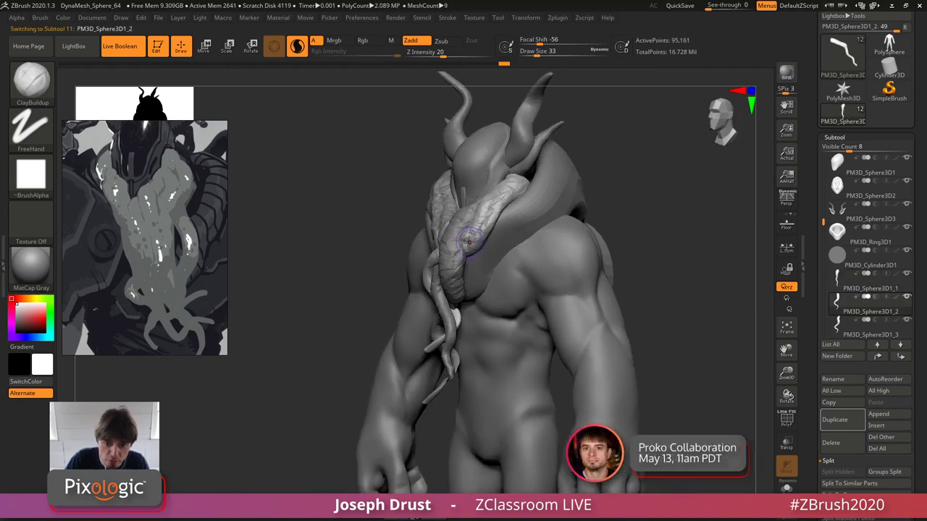
mouse_move(607, 149)
mouse_down()
mouse_move(559, 162)
mouse_move(521, 195)
mouse_move(657, 147)
mouse_move(688, 149)
mouse_up()
alt+click(515, 229)
drag(579, 198, 588, 163)
right_drag(588, 162, 587, 158)
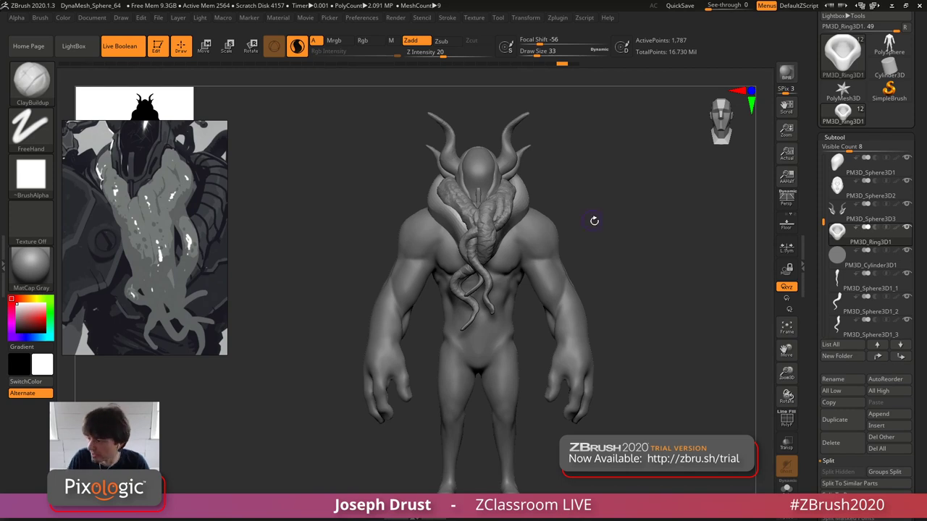
- Select the first tentacle and refine its thick upper end along the collar with ClayBuildup at Draw Size 33
mouse_move(594, 221)
mouse_down()
mouse_move(656, 219)
mouse_move(601, 251)
mouse_move(514, 192)
mouse_move(407, 265)
mouse_up()
alt+click(407, 265)
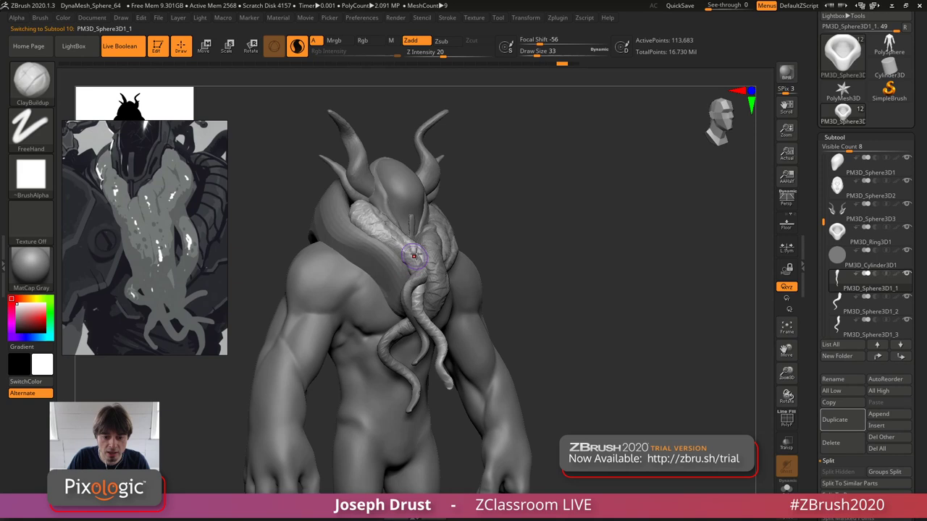
mouse_move(510, 220)
mouse_down()
mouse_move(585, 230)
mouse_move(521, 217)
mouse_up()
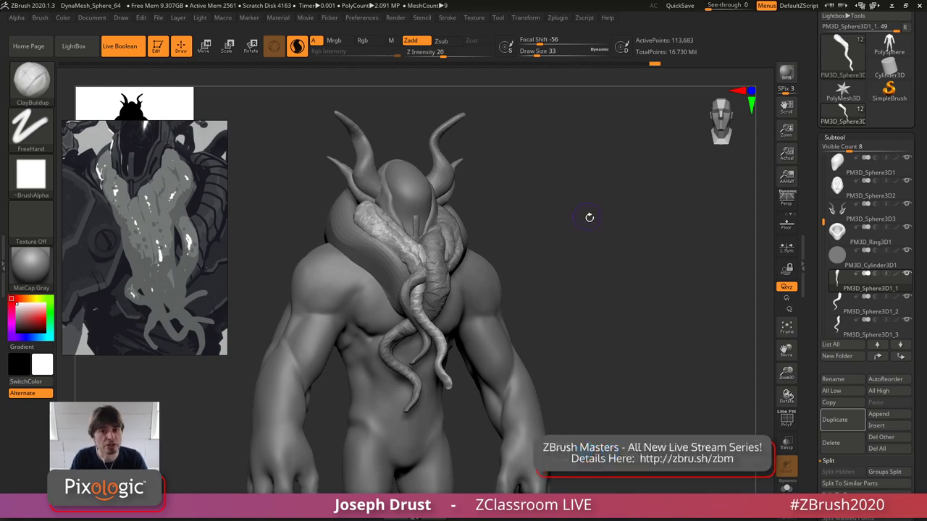
mouse_move(589, 215)
mouse_down()
mouse_move(576, 225)
mouse_move(608, 182)
mouse_up()
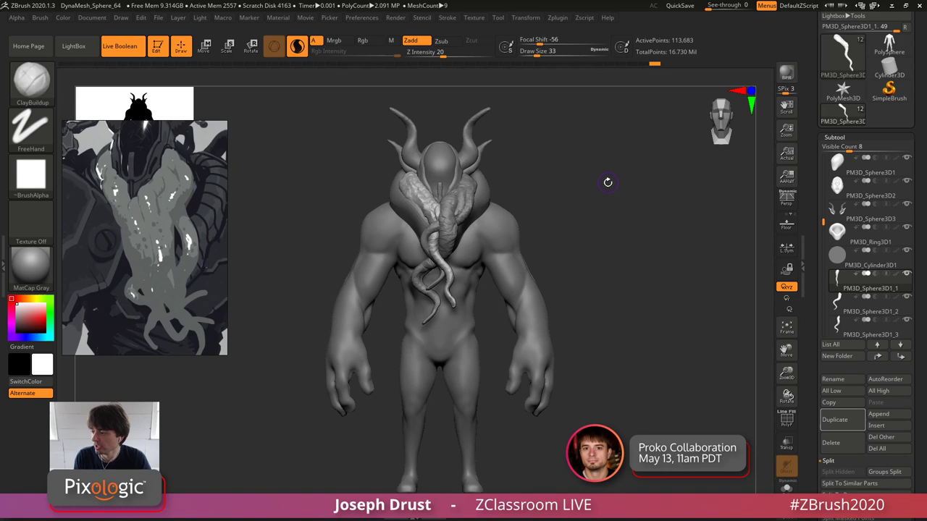
drag(562, 190, 443, 194)
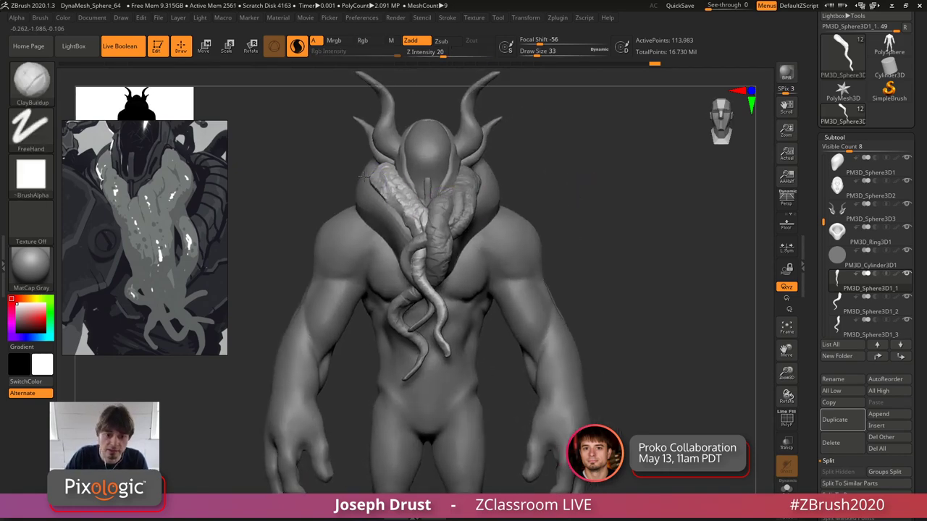
drag(362, 177, 376, 189)
drag(500, 129, 565, 137)
mouse_move(387, 181)
mouse_down()
mouse_move(377, 176)
mouse_move(398, 195)
mouse_move(375, 177)
mouse_move(409, 201)
mouse_up()
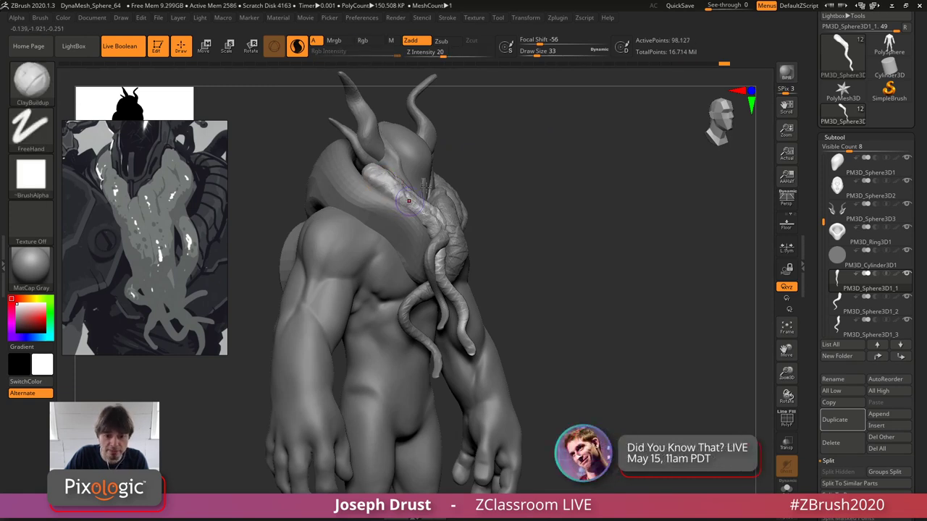
drag(471, 151, 413, 155)
mouse_move(404, 200)
mouse_down()
mouse_move(418, 231)
mouse_move(406, 210)
mouse_up()
shift+drag(575, 186, 542, 171)
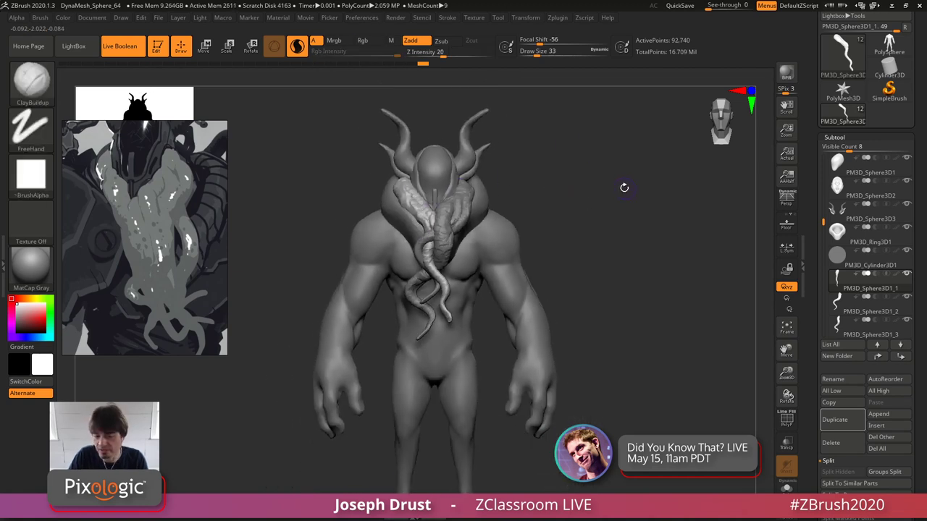
- Duplicate the first tentacle beside the original with the gizmo and split the unmasked copy into its own subtool
mouse_move(624, 187)
alt+mouse_down()
mouse_move(630, 200)
mouse_move(616, 183)
alt+mouse_up()
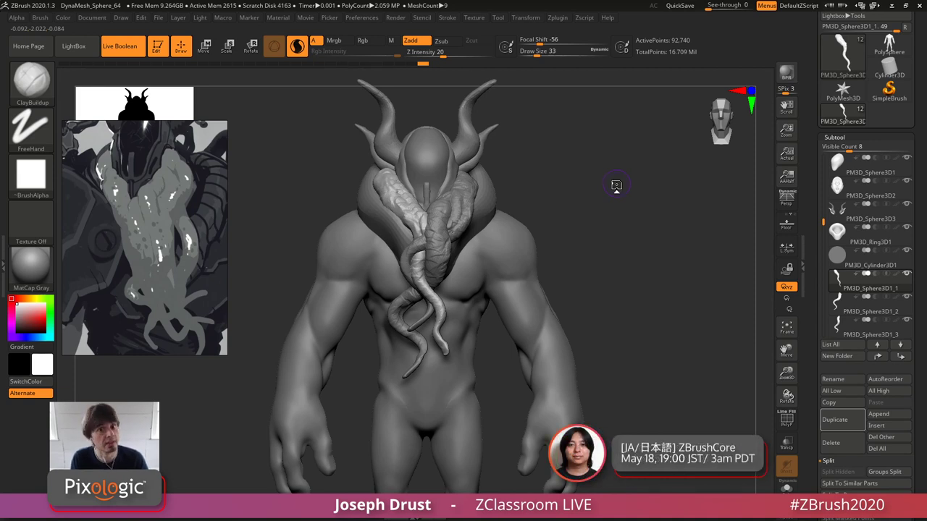
key(w)
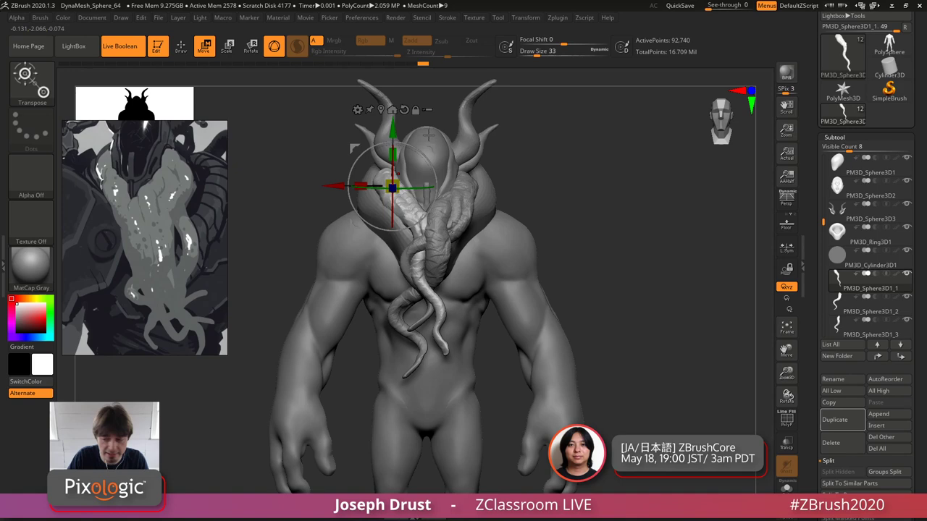
ctrl+drag(432, 147, 383, 136)
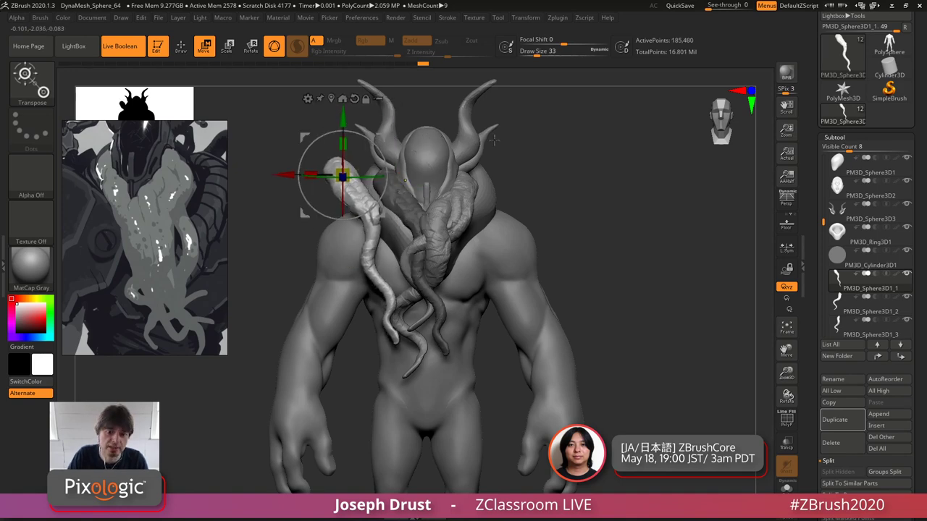
drag(495, 140, 595, 173)
scroll(840, 356, down, 3)
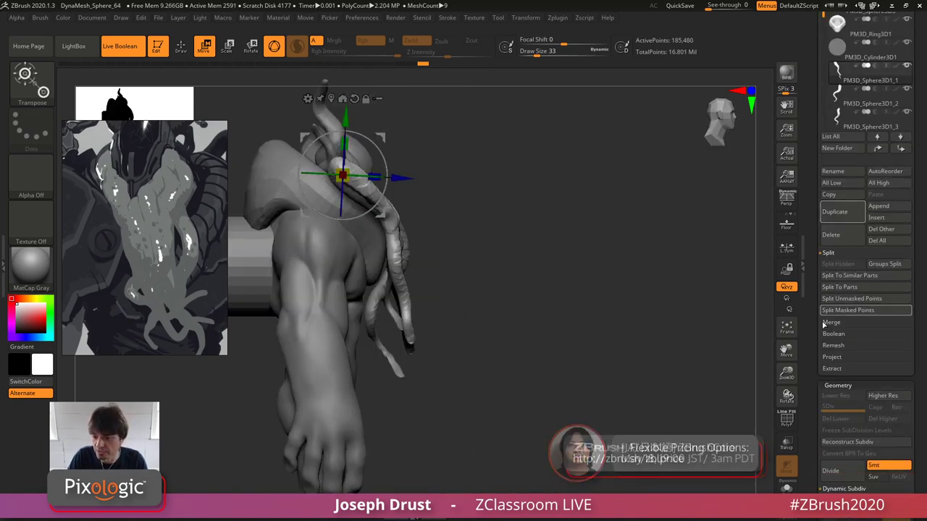
click(838, 301)
shift+drag(643, 230, 543, 239)
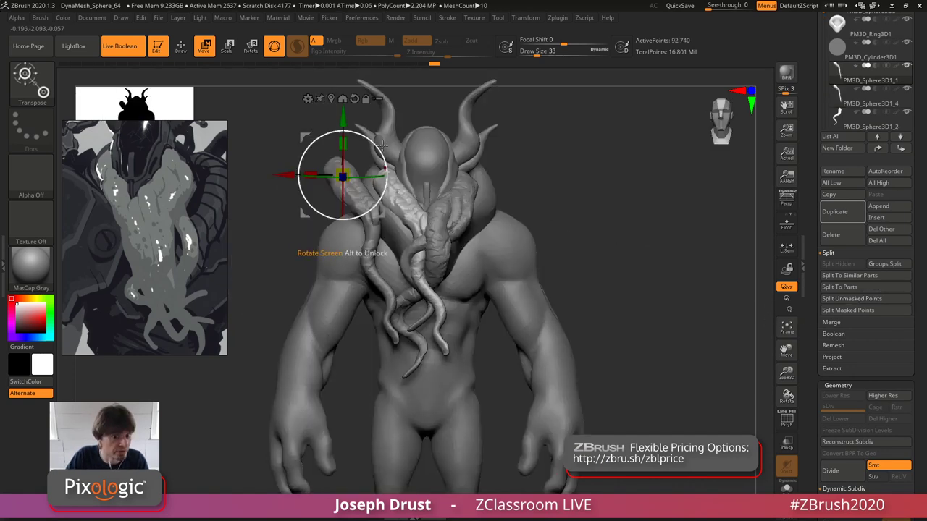
- Select the split-off tentacle copy and move and rotate it across the chest so it hangs from beneath the second tentacle
click(863, 106)
drag(341, 176, 458, 228)
drag(574, 154, 514, 158)
drag(494, 208, 474, 188)
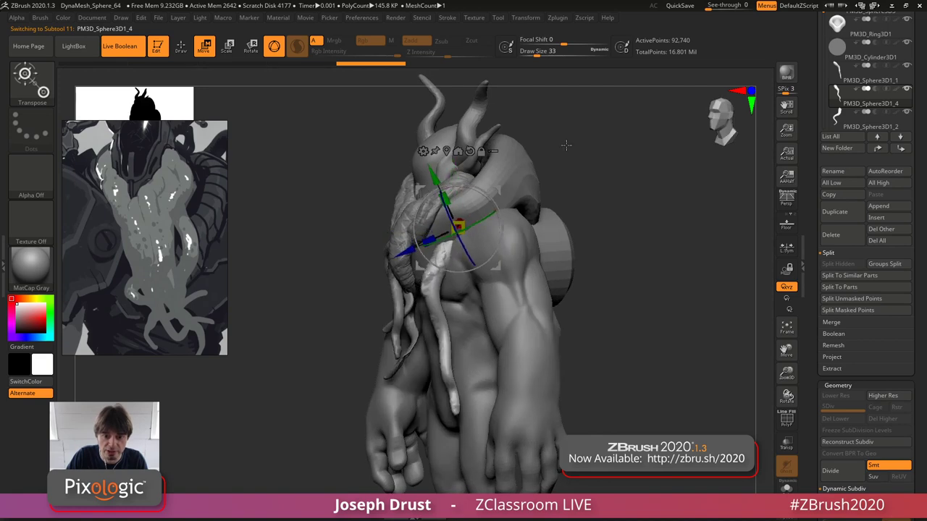
shift+drag(562, 144, 616, 148)
drag(462, 225, 448, 232)
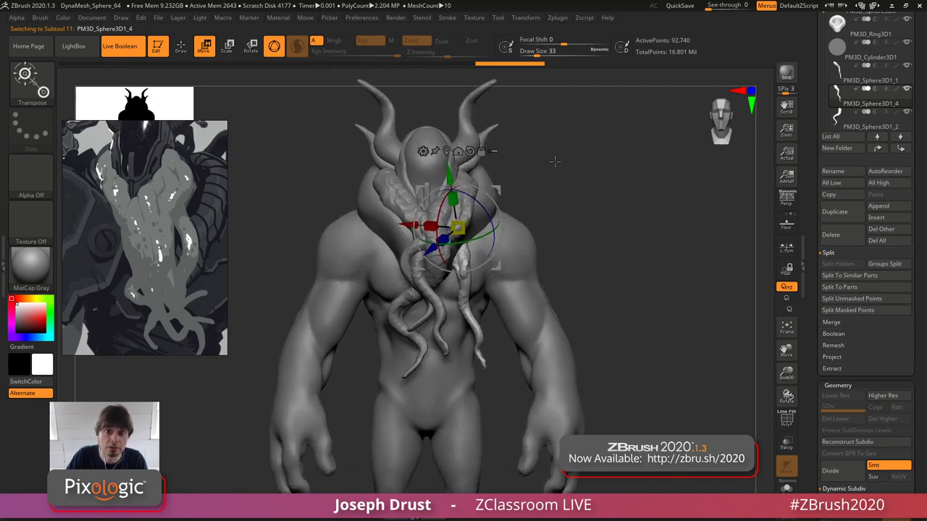
alt+drag(555, 161, 521, 220)
shift+drag(629, 147, 677, 149)
drag(518, 228, 514, 235)
drag(555, 186, 512, 181)
drag(676, 133, 624, 150)
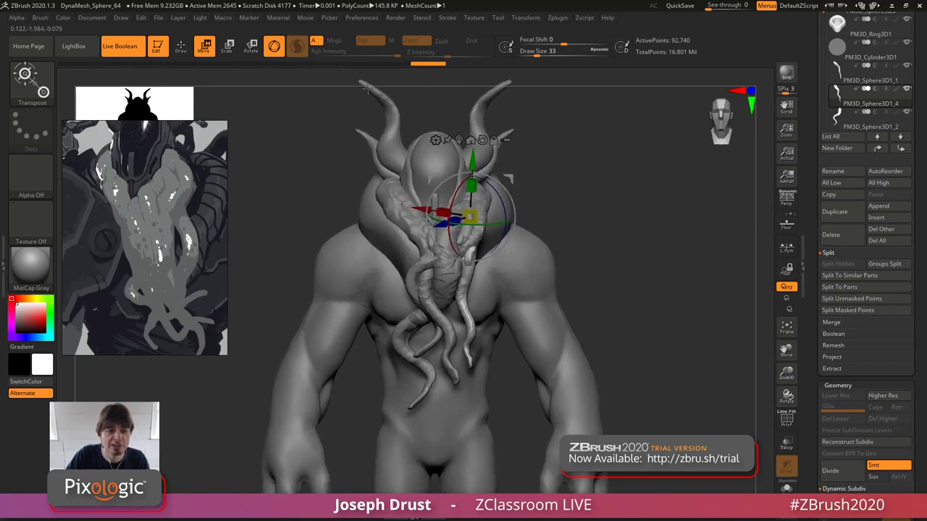
- Return to Draw mode and adjust the top of the copied tentacle with the Move brush at Draw Size 33
click(181, 47)
mouse_move(642, 223)
mouse_down()
mouse_move(625, 209)
mouse_move(630, 224)
mouse_up()
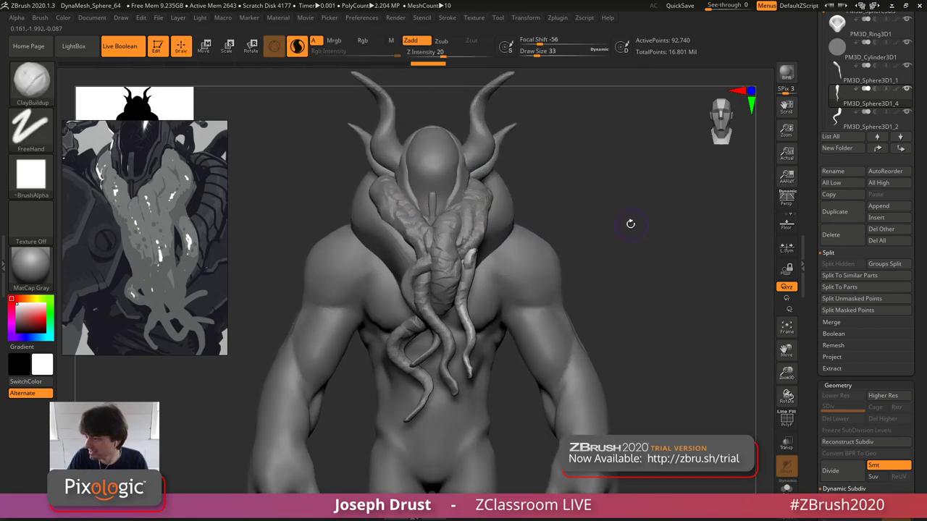
key(b)
key(m)
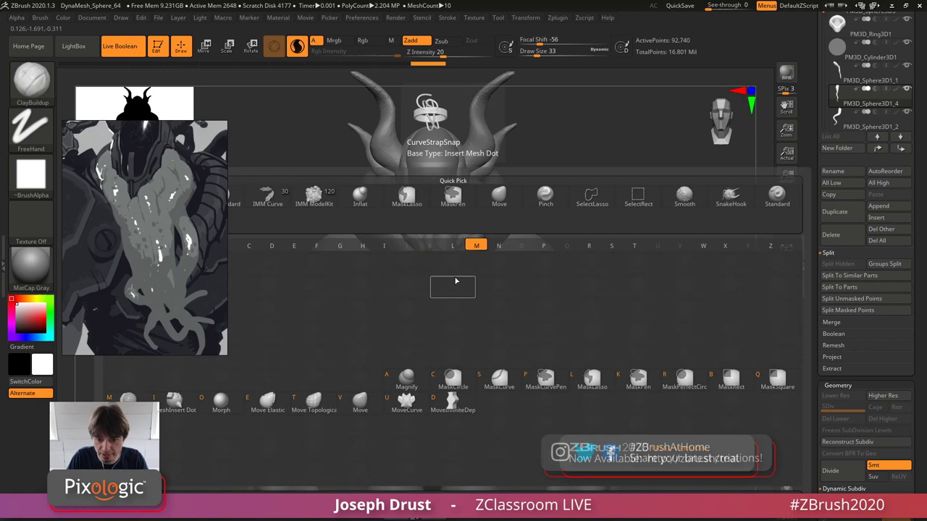
key(v)
drag(583, 200, 565, 203)
key(space)
drag(574, 203, 543, 214)
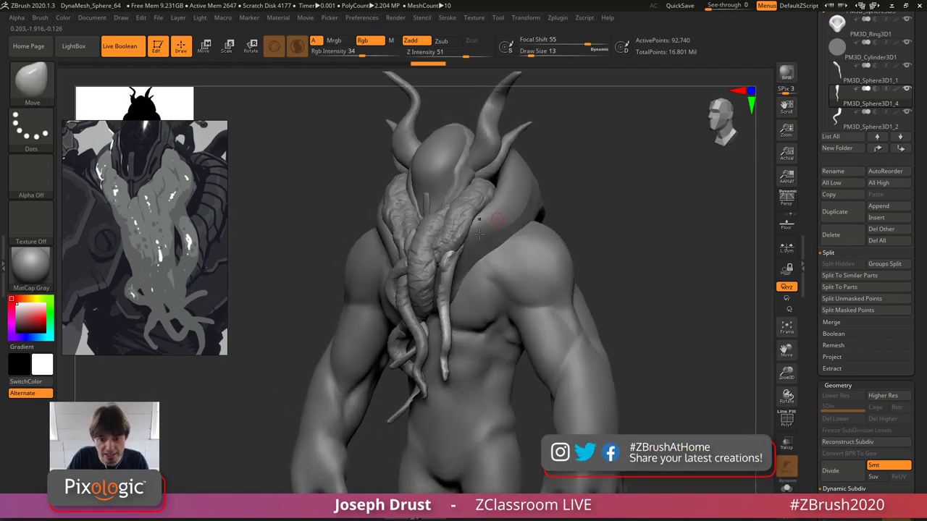
key(space)
click(443, 267)
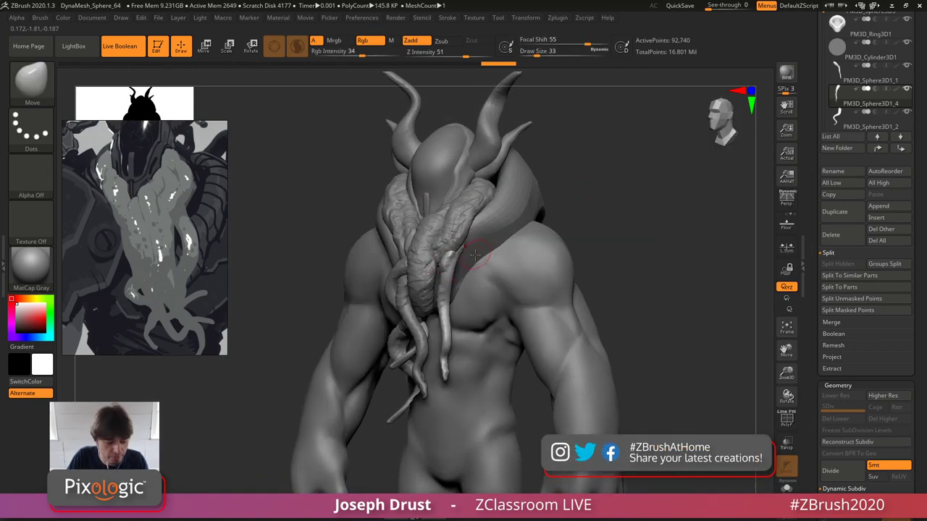
- Build up the root of the copied tentacle with ClayBuildup at Draw Size 22, raising the size to 49
key(b)
key(c)
key(b)
key(space)
click(453, 268)
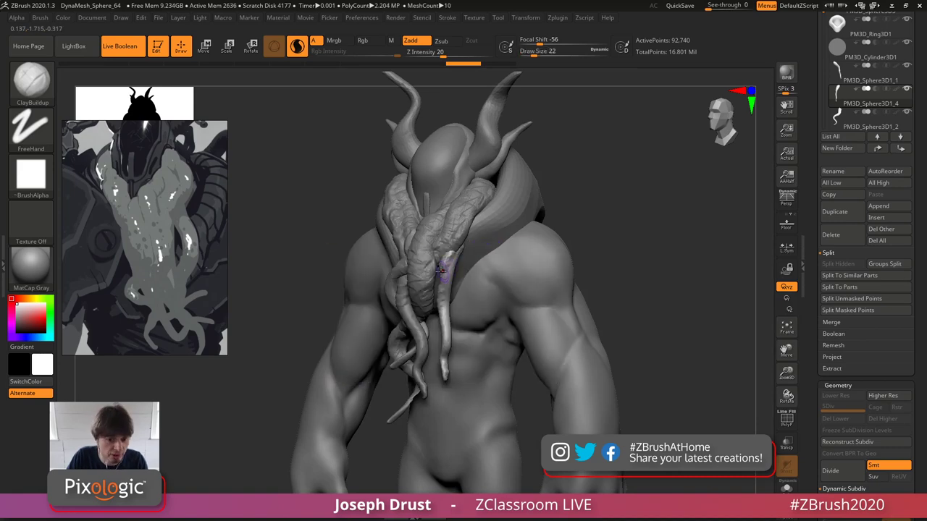
mouse_move(573, 201)
mouse_down()
mouse_move(613, 170)
mouse_move(525, 262)
mouse_up()
key(space)
click(563, 204)
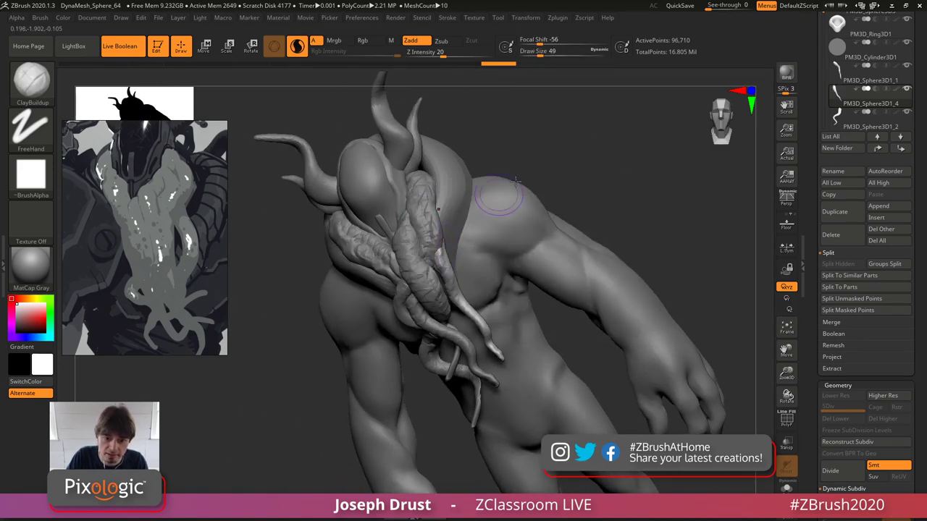
- Push the upper part of the copied tentacle in behind its neighbours with the Move brush at Draw Size 77
right_drag(516, 182, 507, 186)
key(b)
key(m)
key(v)
key(space)
click(577, 190)
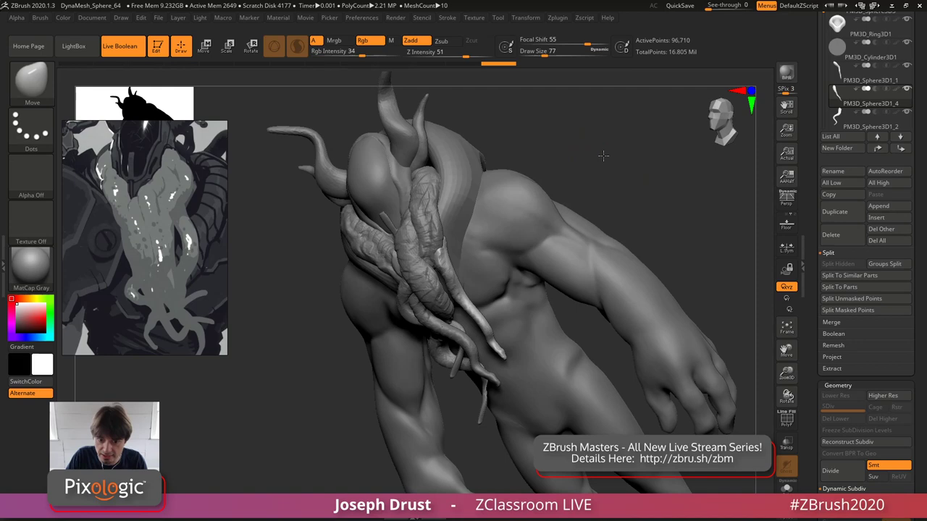
drag(603, 154, 444, 242)
drag(641, 114, 437, 276)
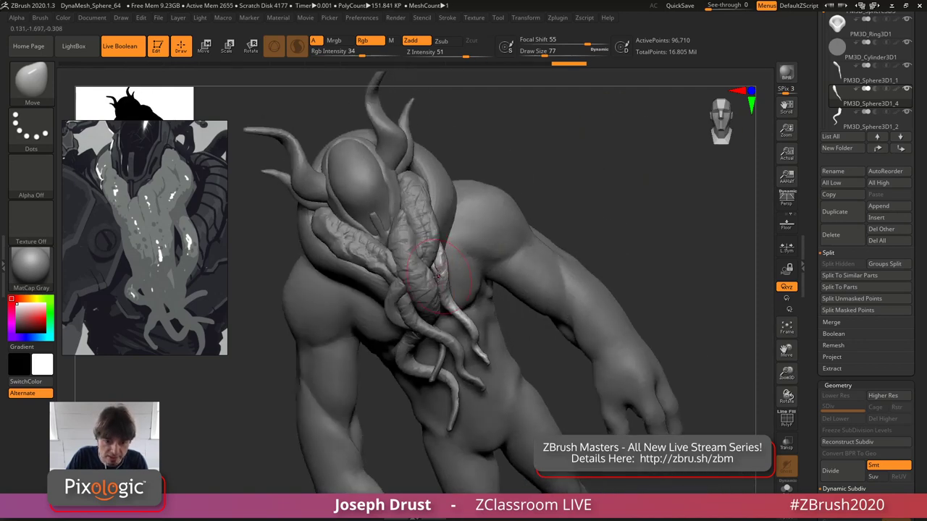
mouse_move(512, 211)
mouse_down()
mouse_move(550, 161)
mouse_move(439, 269)
mouse_up()
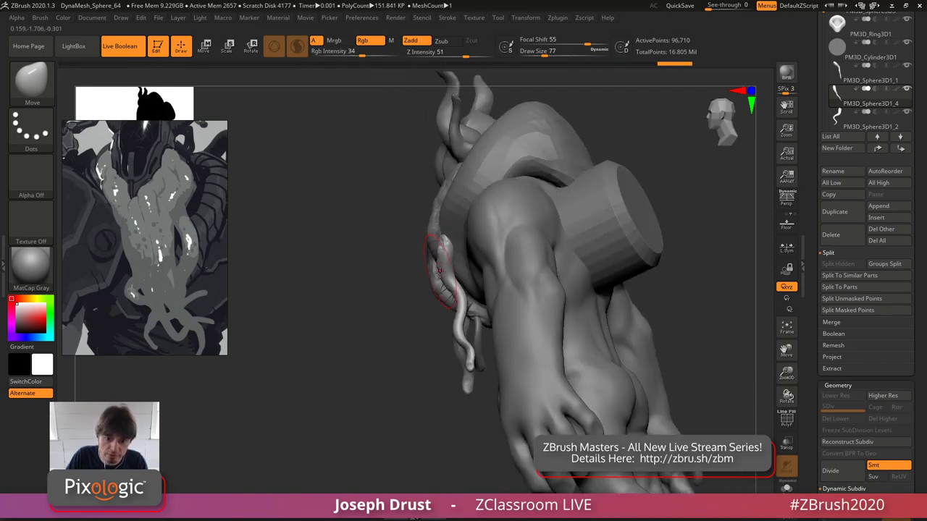
- Enlarge the Move brush to Draw Size 149 and adjust how the copied tentacle hangs along the chest
drag(396, 333, 507, 362)
key(space)
drag(419, 394, 434, 394)
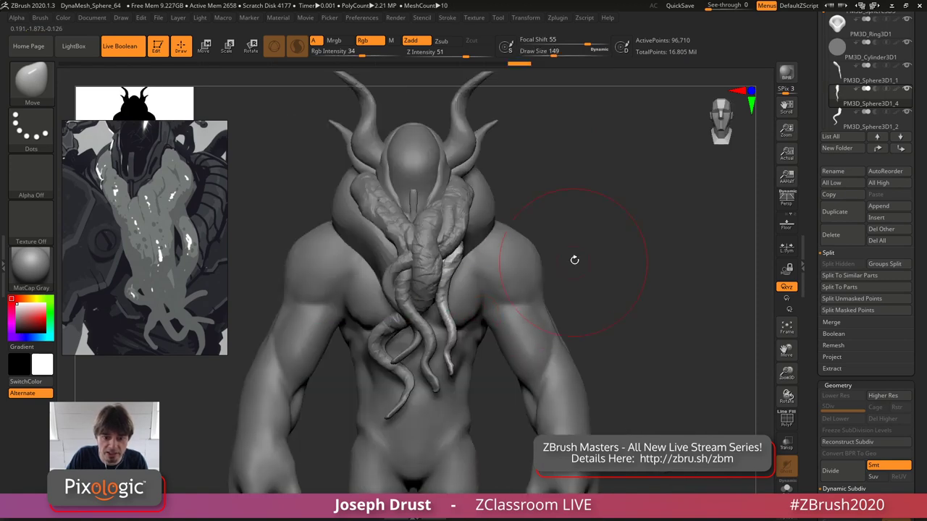
drag(575, 258, 506, 268)
mouse_move(558, 206)
mouse_down()
mouse_move(621, 196)
mouse_move(627, 213)
mouse_move(592, 195)
mouse_move(545, 204)
mouse_move(560, 207)
mouse_up()
- Select the second tentacle and reshape its upper length around the central tentacle with the Move brush at Draw Size 90
key(space)
alt+click(471, 256)
key(space)
drag(619, 178, 551, 189)
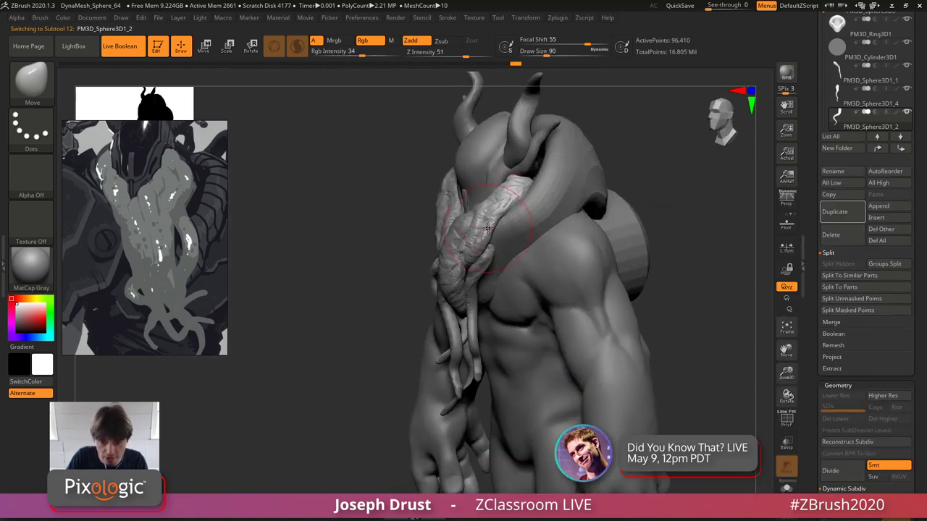
drag(606, 172, 493, 249)
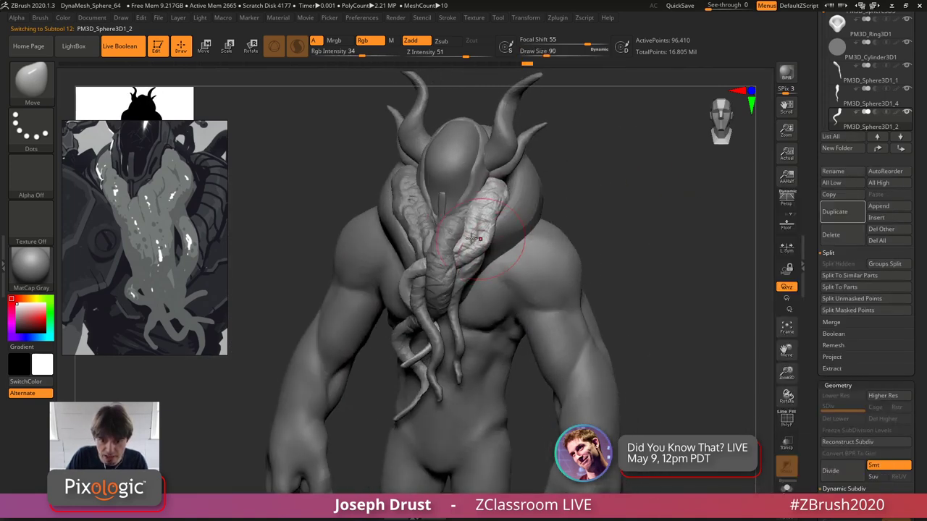
drag(558, 179, 624, 162)
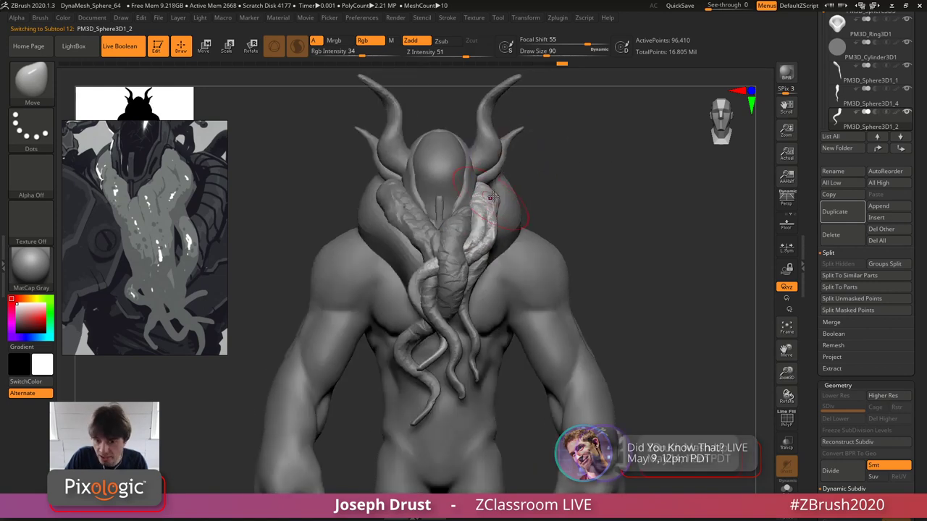
drag(545, 167, 486, 188)
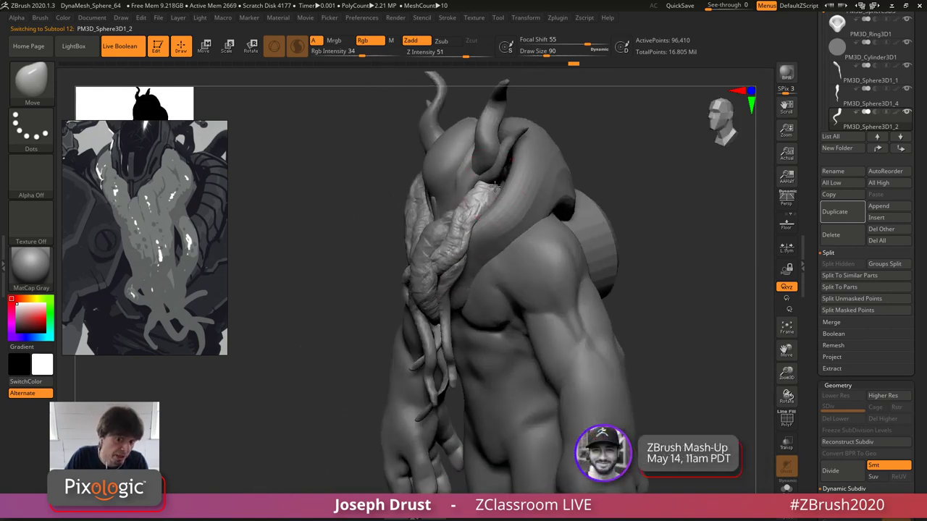
mouse_move(607, 132)
mouse_down()
mouse_move(490, 193)
mouse_move(495, 203)
mouse_up()
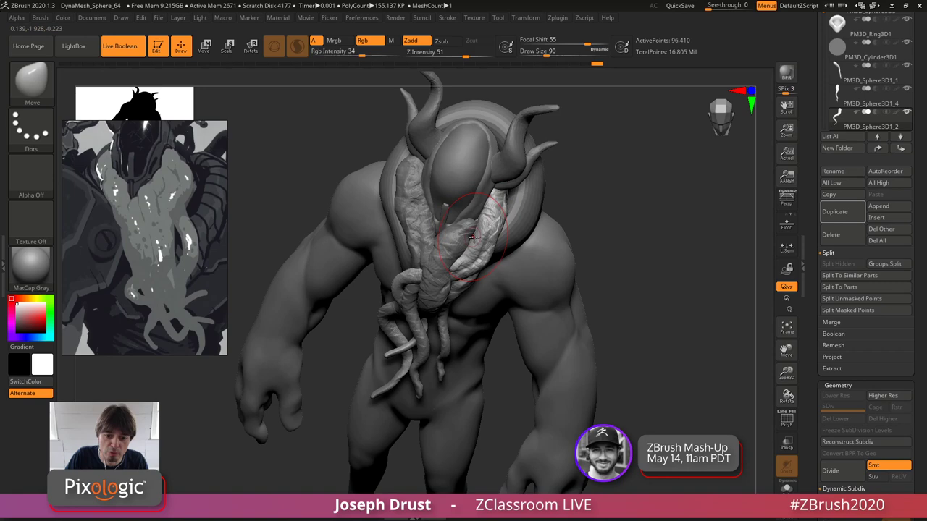
mouse_move(584, 190)
mouse_down()
mouse_move(571, 166)
mouse_move(550, 159)
mouse_up()
- Reduce the Move brush to Draw Size 77, select the central and then the first tentacle, and nudge the first one's upper part
key(s)
drag(478, 249, 466, 249)
alt+click(464, 245)
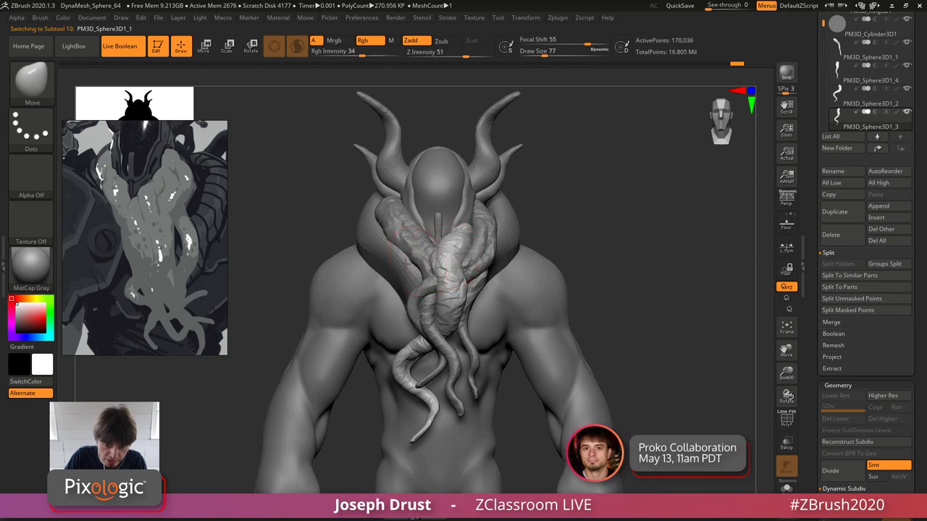
alt+click(391, 239)
drag(596, 137, 569, 160)
mouse_move(353, 225)
mouse_down()
mouse_move(350, 213)
mouse_move(377, 227)
mouse_move(387, 250)
mouse_up()
key([)
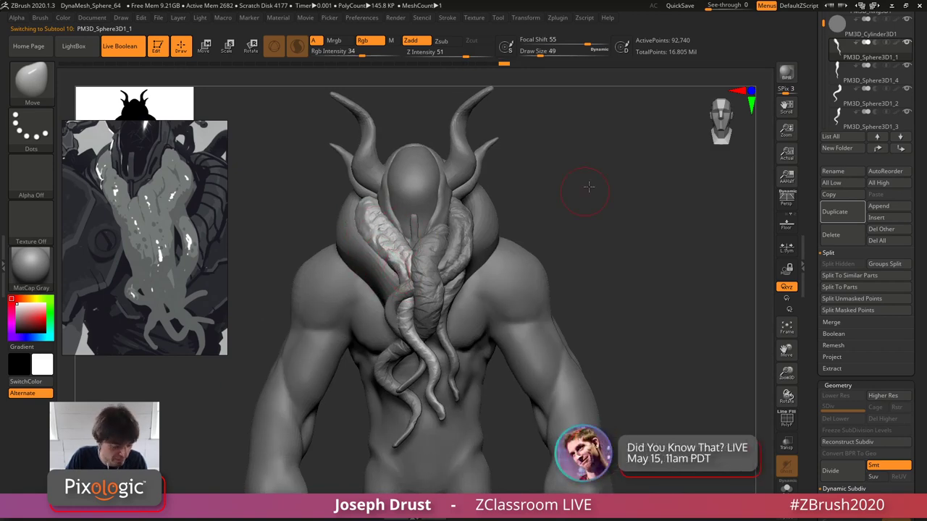
- Build up the first tentacle's upper length with ClayBuildup at Draw Size 29, smooth its inner edge and raise the size to 35
drag(588, 186, 629, 190)
key(b)
key(c)
key(b)
key(space)
key(space)
mouse_move(389, 258)
mouse_down()
mouse_move(398, 254)
mouse_move(396, 263)
mouse_up()
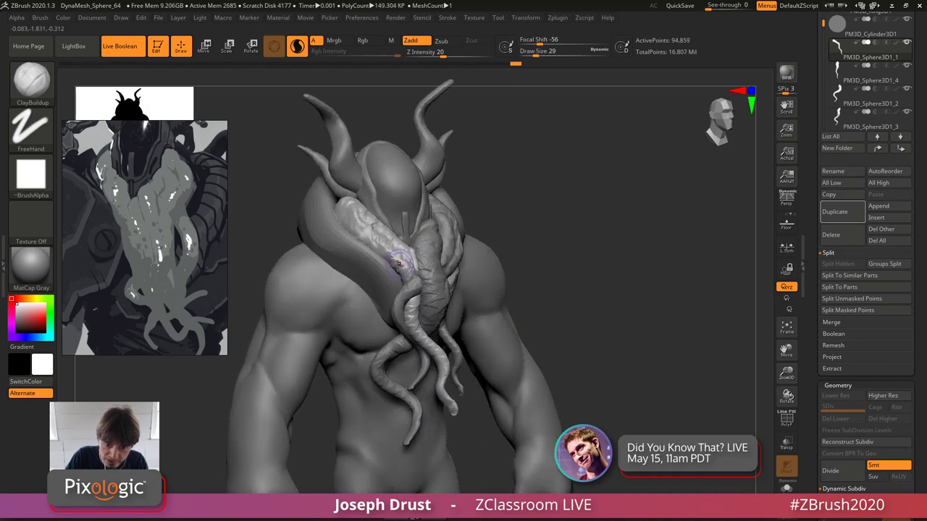
mouse_move(397, 265)
mouse_down()
mouse_move(346, 206)
mouse_move(350, 221)
mouse_up()
drag(528, 161, 492, 163)
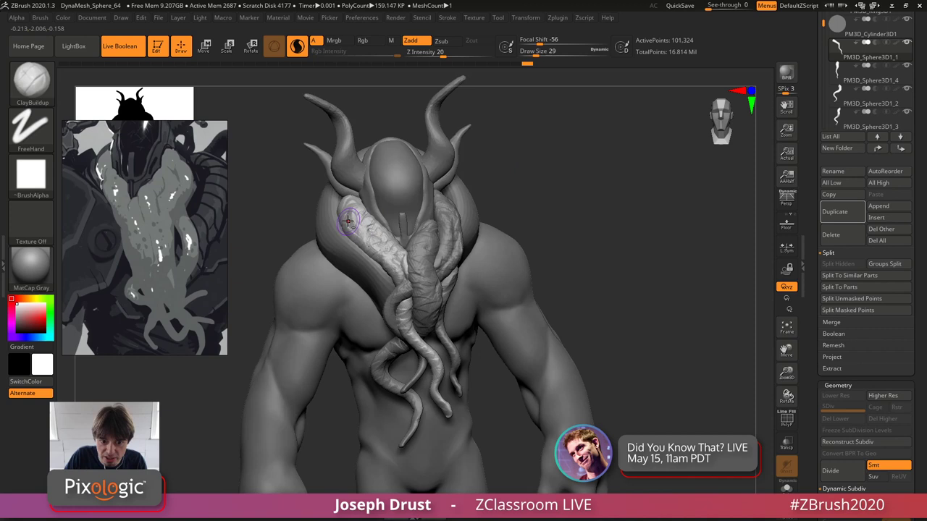
shift+drag(399, 219, 401, 253)
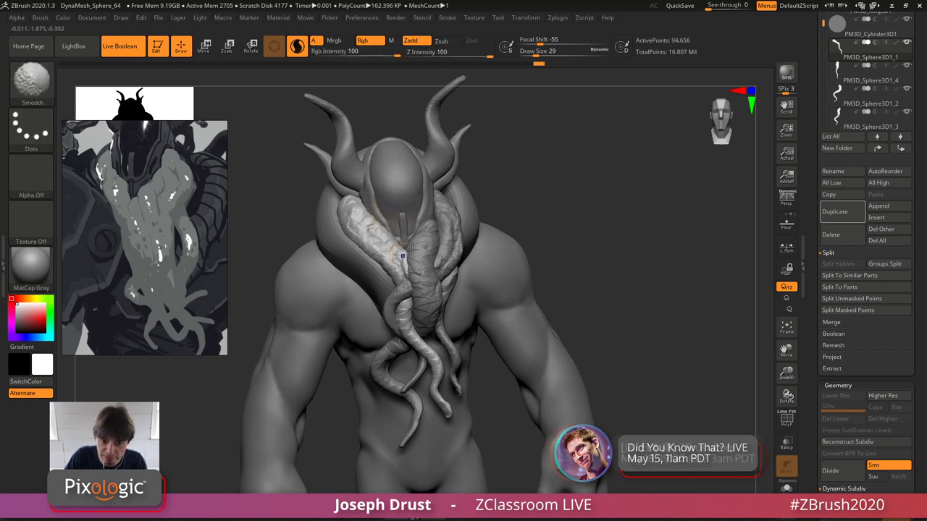
mouse_move(561, 208)
mouse_down()
mouse_move(586, 210)
mouse_move(536, 239)
mouse_up()
drag(420, 293, 418, 265)
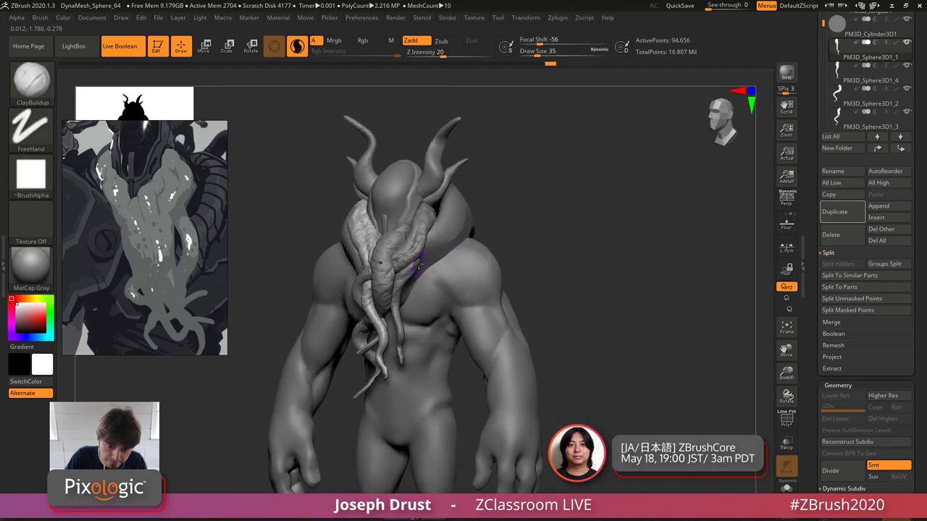
- Select the tentacle tucked beside the central one and smooth its inner edge at Draw Size 59
alt+click(416, 267)
key(space)
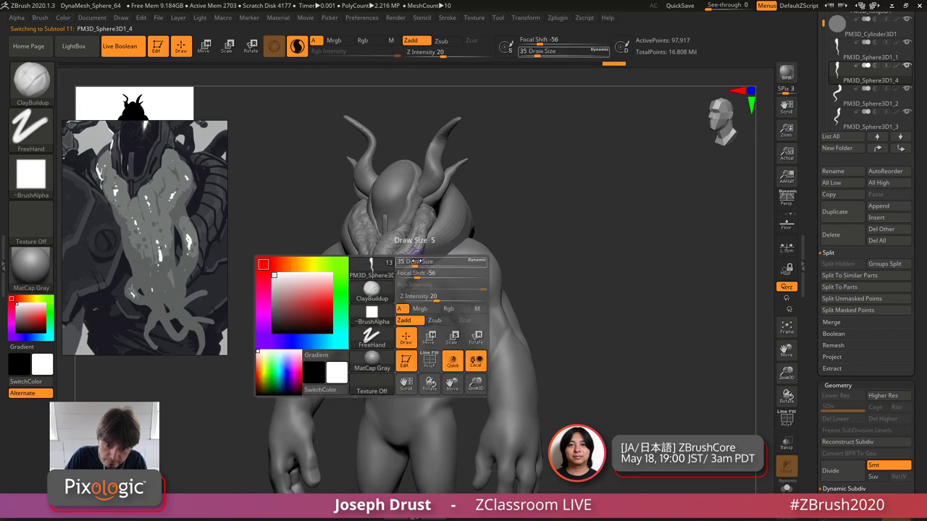
shift+drag(425, 254, 406, 279)
mouse_move(548, 192)
shift+mouse_down()
mouse_move(558, 215)
mouse_move(522, 197)
mouse_move(572, 182)
shift+mouse_up()
- Reframe the reference artwork to show the horns and head, and select the collar around the neck
alt+click(440, 210)
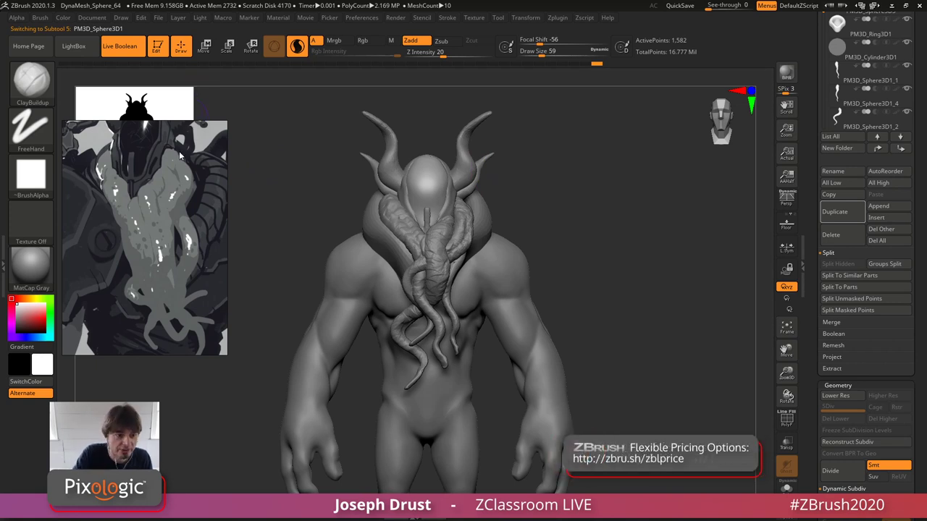
middle_drag(180, 152, 169, 206)
scroll(176, 193, down, 2)
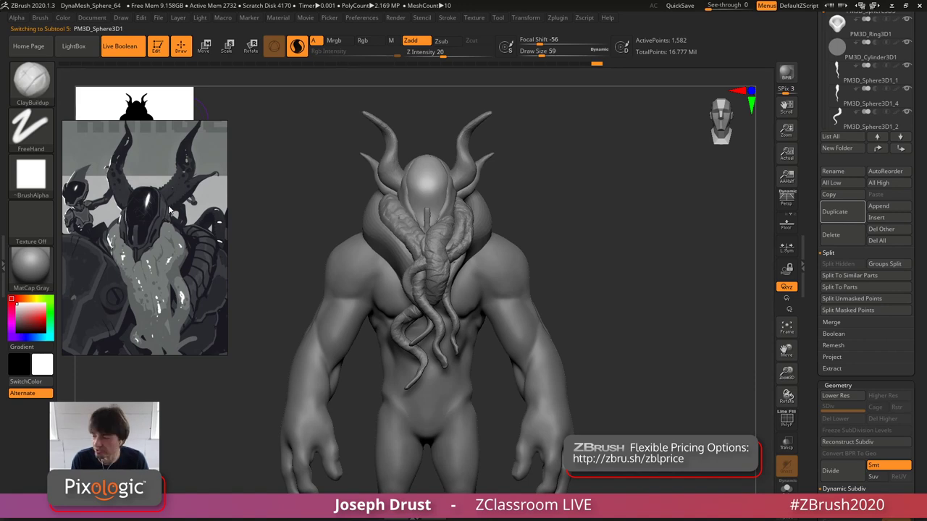
alt+click(491, 222)
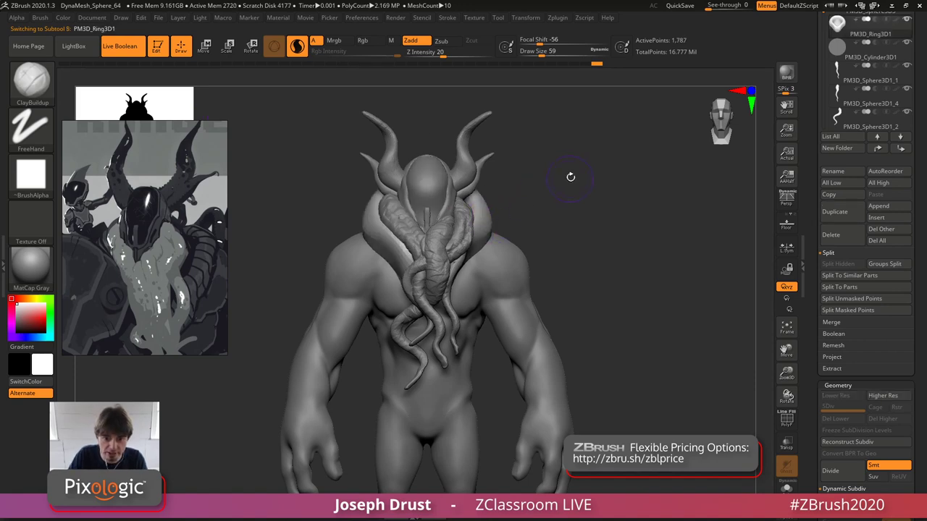
- Try to pull the collar wider and lower over the shoulders with the Move brush at Draw Size 154, and undo it
drag(571, 176, 555, 101)
key(space)
drag(486, 218, 559, 194)
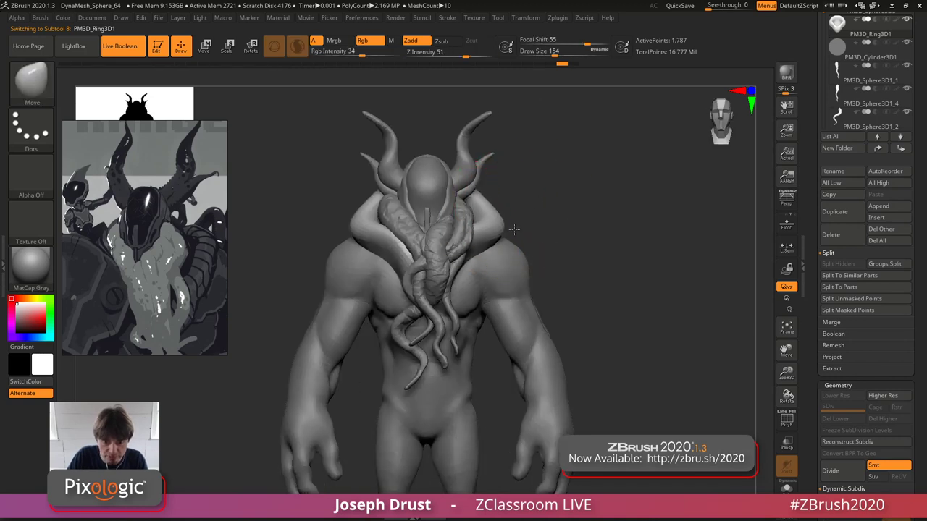
drag(480, 237, 474, 300)
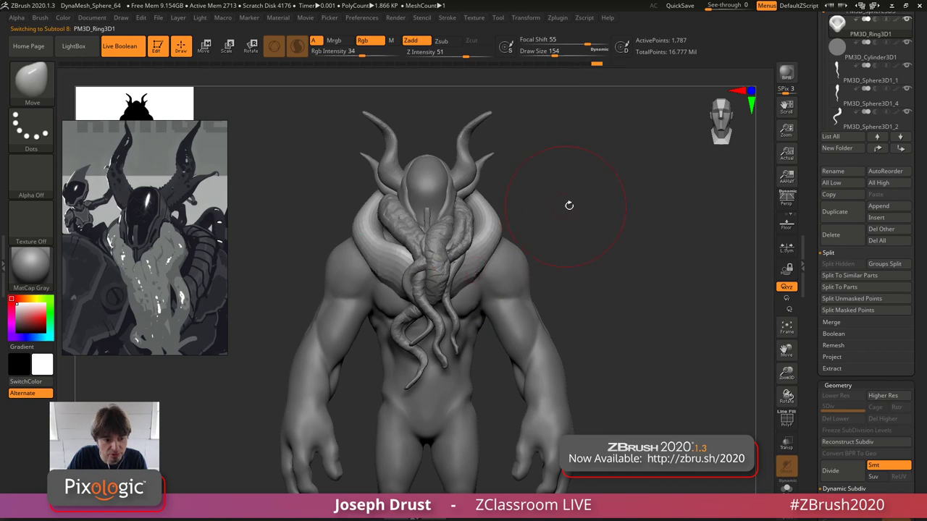
mouse_move(570, 205)
mouse_down()
mouse_move(556, 205)
mouse_move(582, 199)
mouse_up()
key(ctrl+z)
key(ctrl+z)
key(ctrl+z)
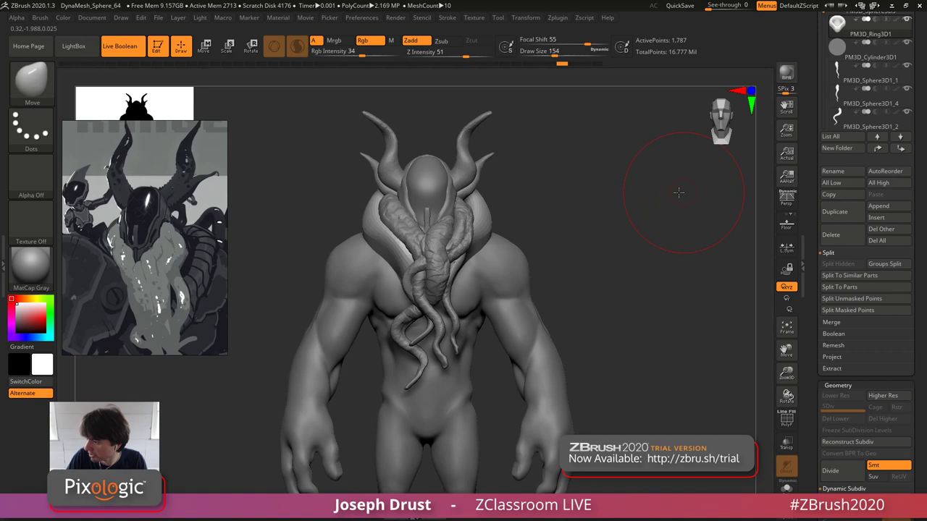
- Subdivide the collar mesh once and set ClayBuildup to Draw Size 77 while viewing the collar from the side
drag(678, 193, 613, 205)
key(ctrl+d)
key(b)
key(c)
key(b)
key(space)
drag(529, 207, 520, 206)
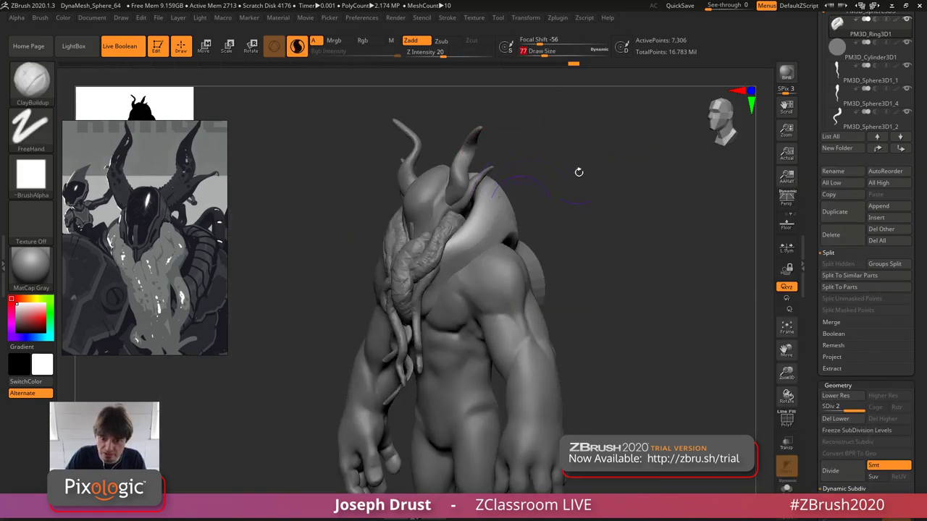
drag(578, 171, 245, 275)
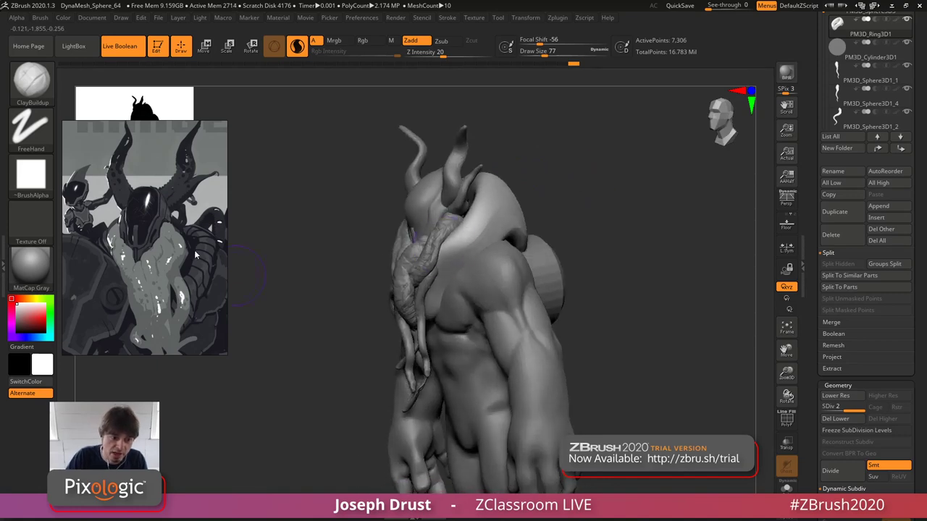
drag(571, 250, 544, 258)
key(space)
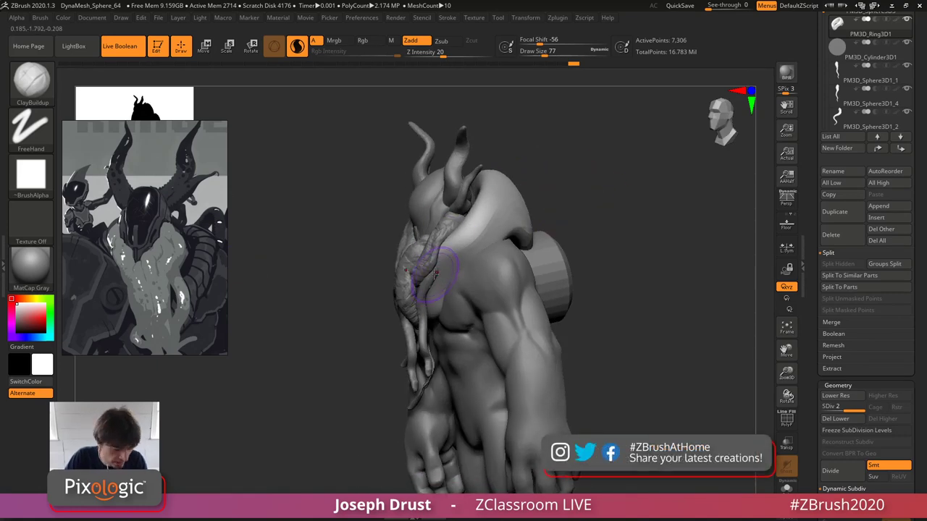
- Reduce ClayBuildup to Draw Size 49, delete the collar's lower subdivision level and enable Sculptris Pro mode
key(b)
key(c)
key(b)
key(space)
drag(435, 273, 426, 273)
click(431, 290)
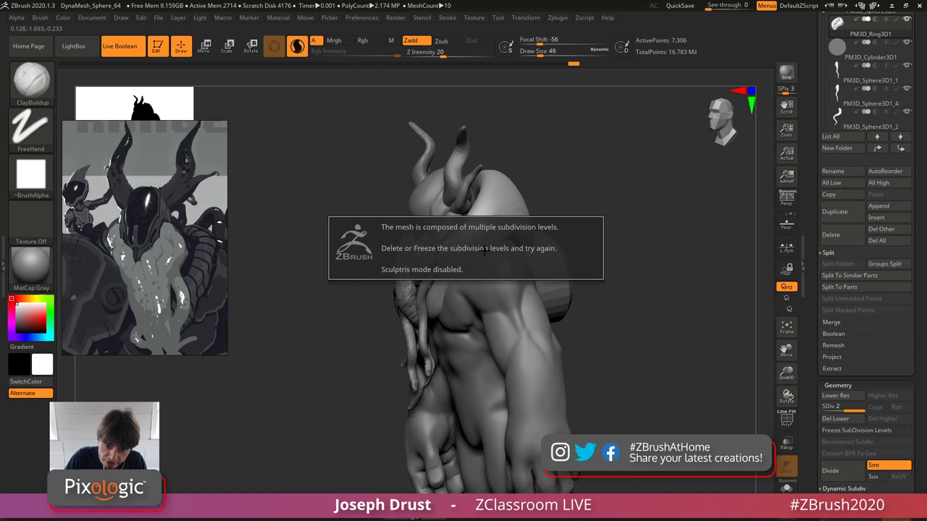
click(838, 421)
click(296, 48)
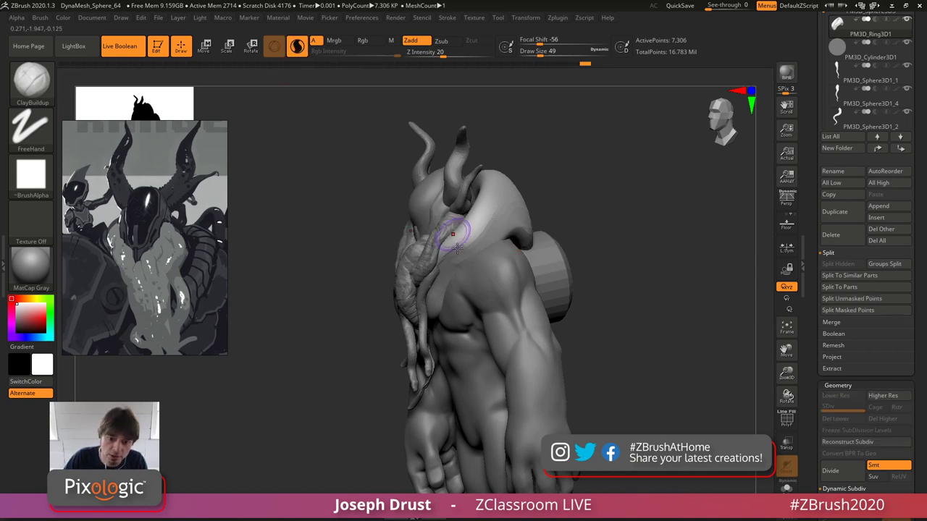
- Build up a raised fold along the outer side of the collar toward the back of the neck with ClayBuildup
mouse_move(482, 244)
mouse_down()
mouse_move(507, 206)
mouse_move(487, 216)
mouse_up()
mouse_move(487, 217)
mouse_down()
mouse_move(504, 212)
mouse_move(533, 167)
mouse_up()
drag(512, 199, 522, 166)
drag(591, 145, 652, 150)
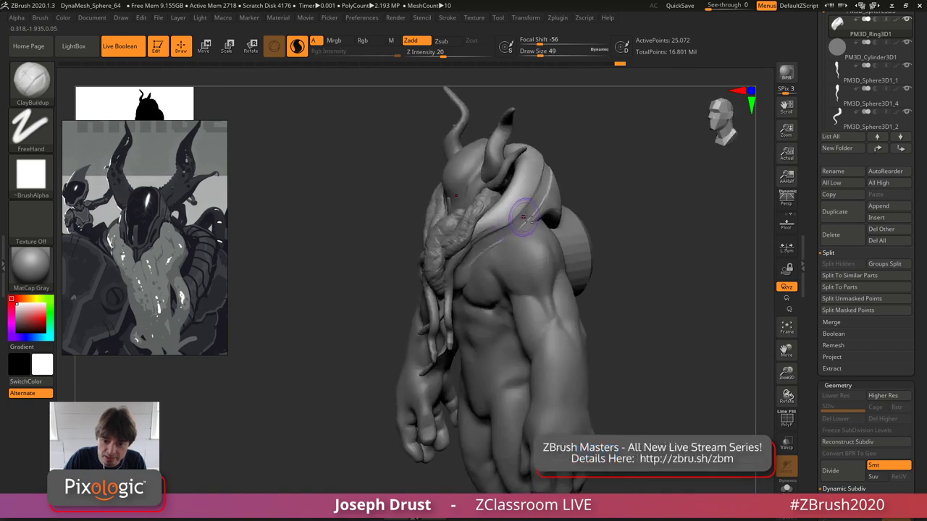
- Extend and thicken the raised fold along the collar's lower edge from the shoulder down to the chest
drag(528, 217, 467, 275)
drag(515, 237, 513, 234)
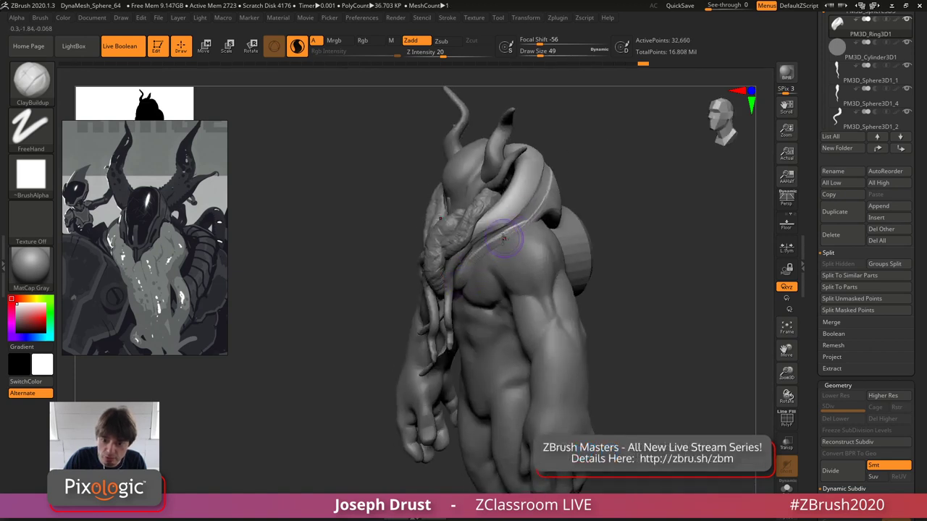
right_drag(517, 234, 532, 230)
mouse_move(538, 226)
mouse_down()
mouse_move(516, 233)
mouse_move(551, 202)
mouse_move(608, 190)
mouse_move(519, 232)
mouse_up()
drag(581, 195, 615, 197)
drag(542, 219, 479, 266)
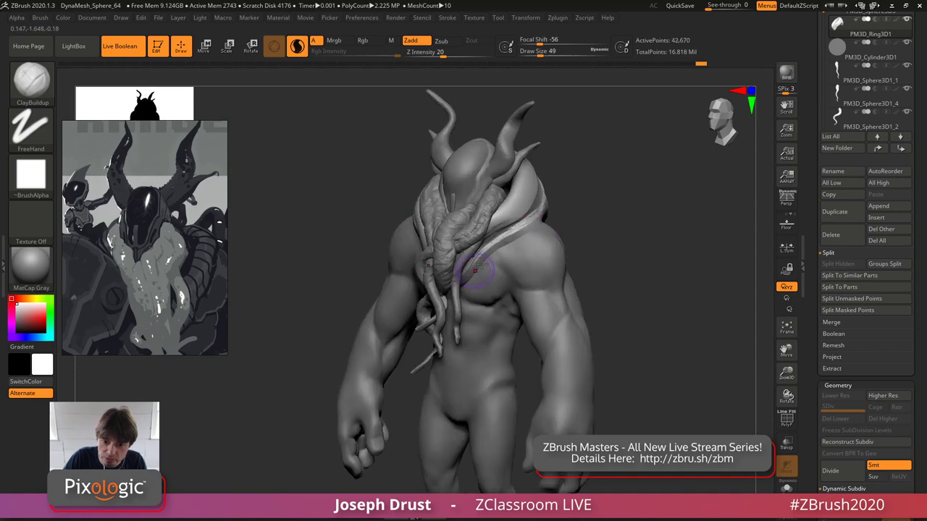
- Pull the collar's new fold outward over the shoulders and adjust the collar's sides with the Move brush at Draw Size 97
mouse_move(594, 198)
mouse_down()
mouse_move(585, 210)
mouse_move(462, 224)
mouse_up()
alt+drag(517, 182, 475, 242)
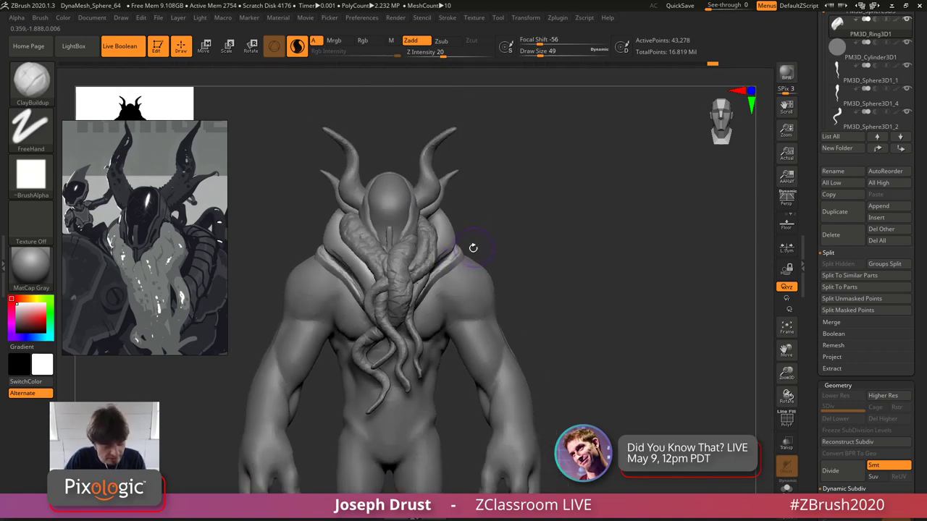
key(b)
key(m)
key(v)
key(space)
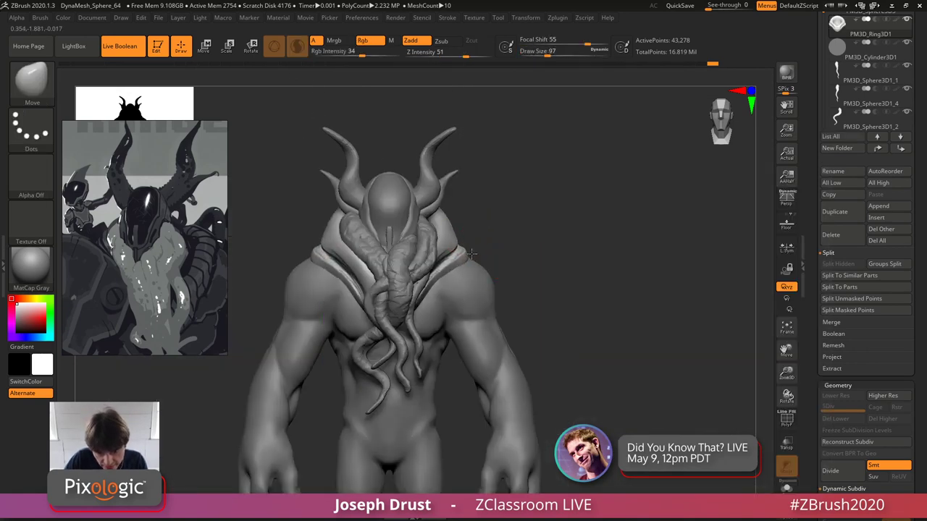
mouse_move(466, 255)
mouse_down()
mouse_move(442, 277)
mouse_move(461, 248)
mouse_move(525, 228)
mouse_move(499, 239)
mouse_move(520, 217)
mouse_move(488, 236)
mouse_up()
mouse_move(553, 186)
mouse_down()
mouse_move(589, 159)
mouse_move(608, 161)
mouse_up()
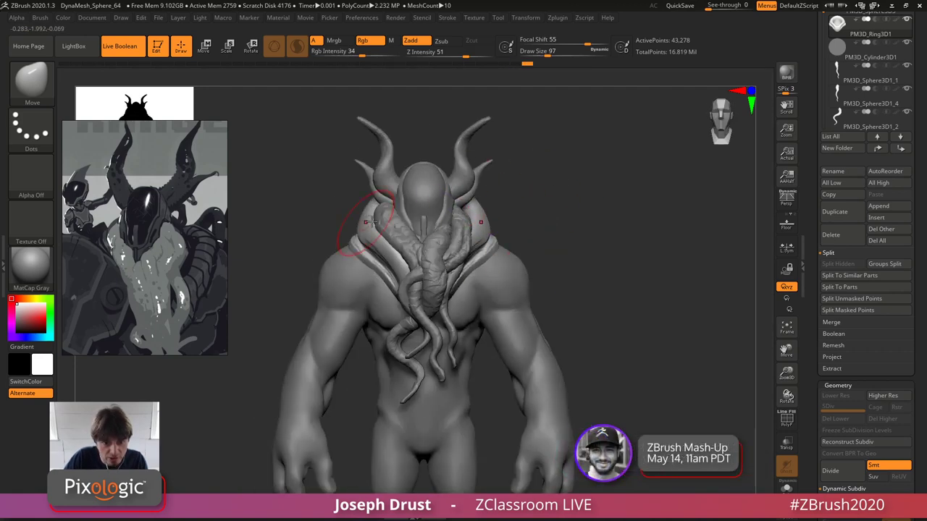
mouse_move(488, 229)
mouse_down()
mouse_move(485, 219)
mouse_move(489, 233)
mouse_up()
- Reduce the Move brush to Draw Size 74 and reposition the reference image so the silhouette preview is uncovered
key(bracketleft)
key(bracketleft)
mouse_move(551, 209)
mouse_down()
mouse_move(491, 228)
mouse_move(542, 166)
mouse_up()
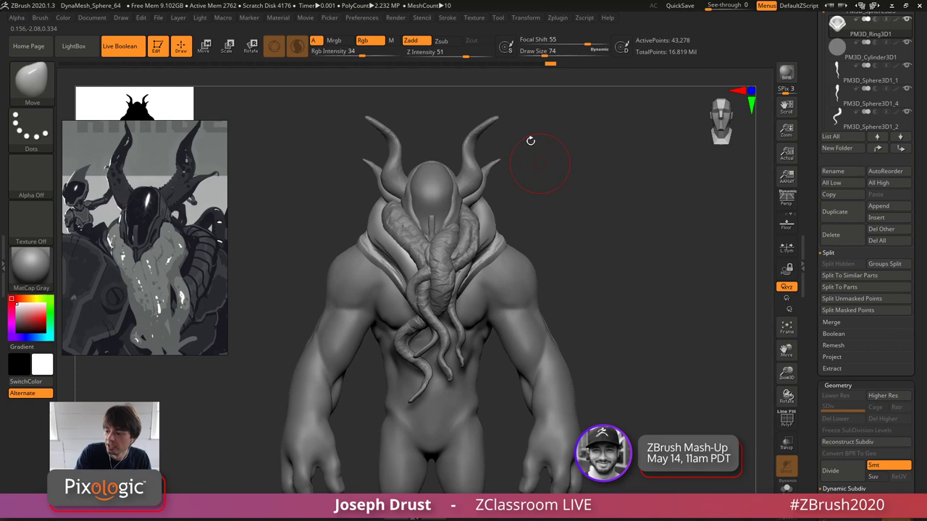
drag(208, 134, 223, 185)
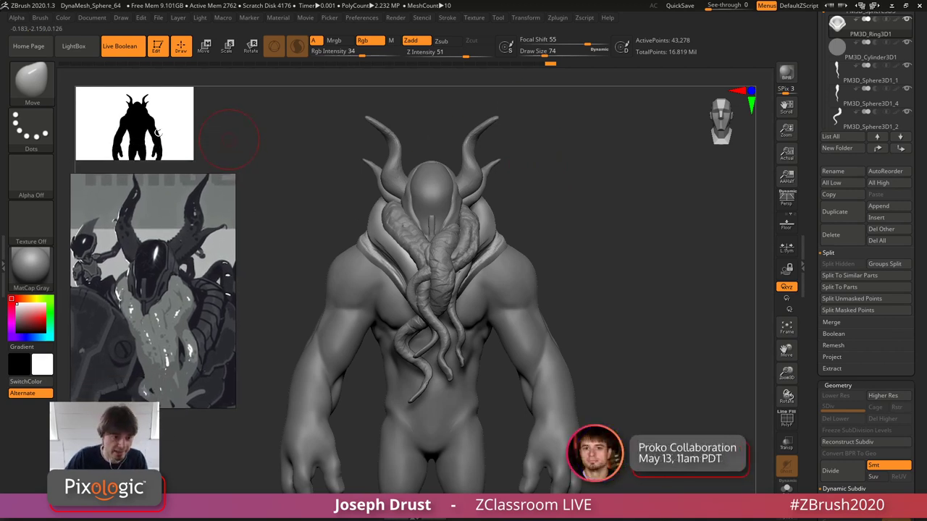
- Select the tentacle protruding farthest from the chest in profile and smooth away its thin, long tip
drag(603, 193, 558, 137)
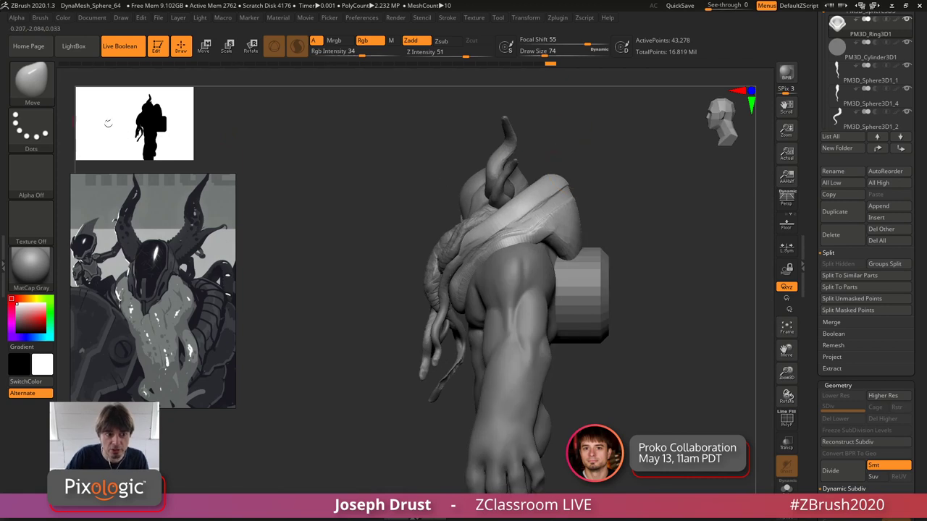
drag(605, 211, 594, 213)
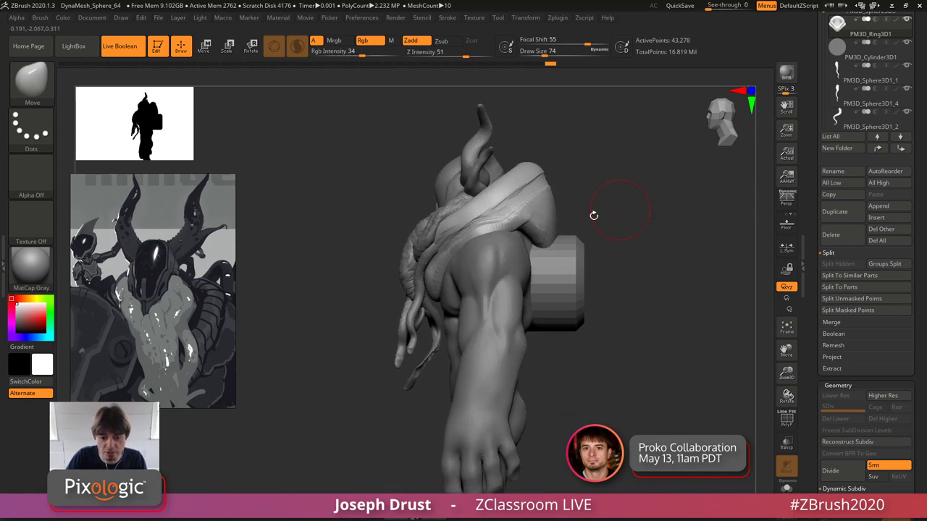
alt+click(431, 360)
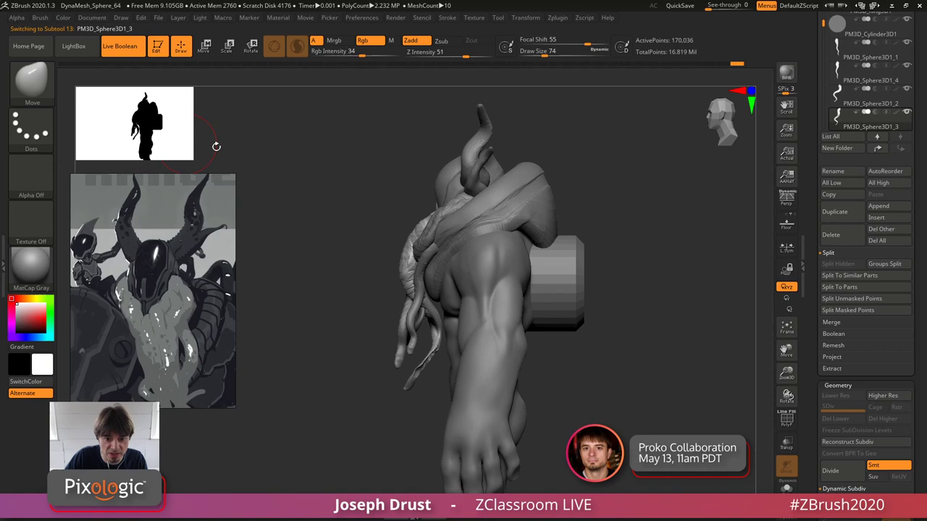
mouse_move(216, 146)
mouse_down()
mouse_move(689, 209)
mouse_move(651, 258)
mouse_move(622, 270)
mouse_up()
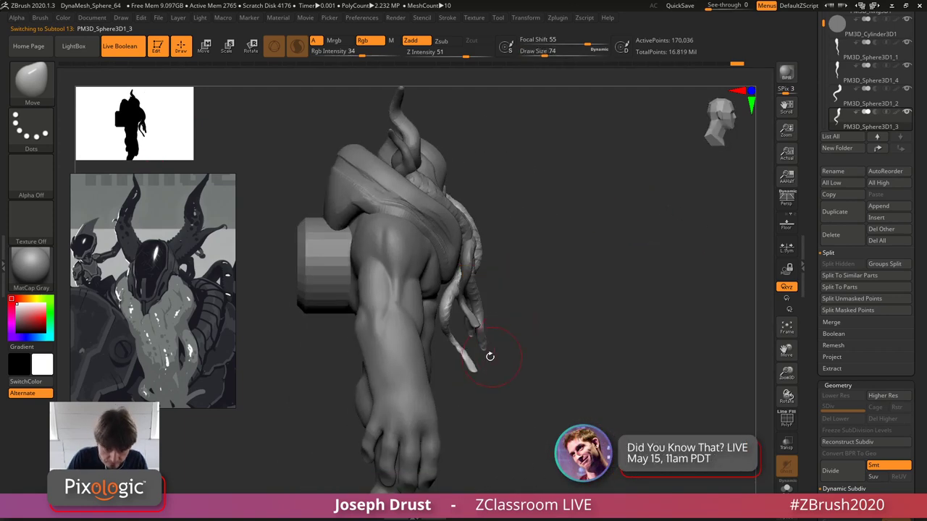
key(shift)
shift+drag(463, 359, 457, 342)
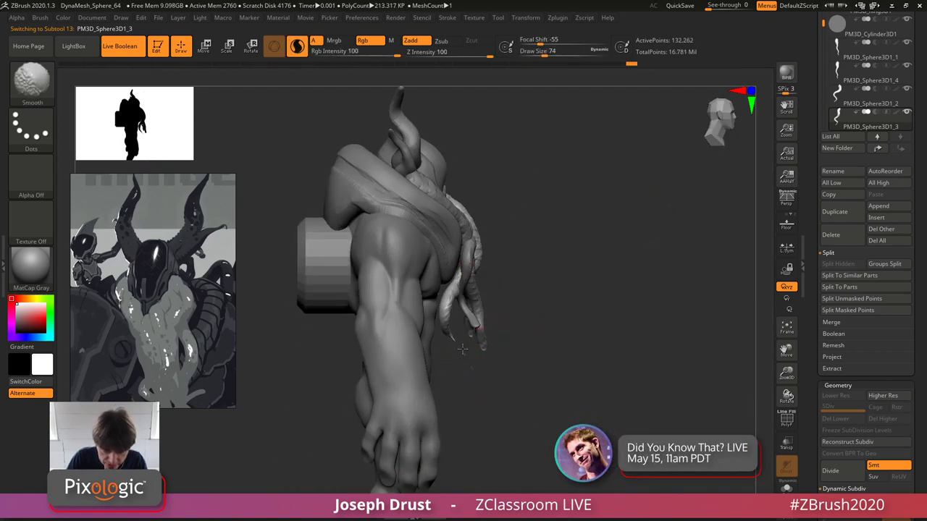
- Adjust the shortened tentacle's lower end in profile with the Move brush reduced to Draw Size 182
drag(568, 348, 492, 326)
key(space)
mouse_move(679, 259)
shift+mouse_down()
mouse_move(601, 304)
mouse_move(677, 258)
shift+mouse_up()
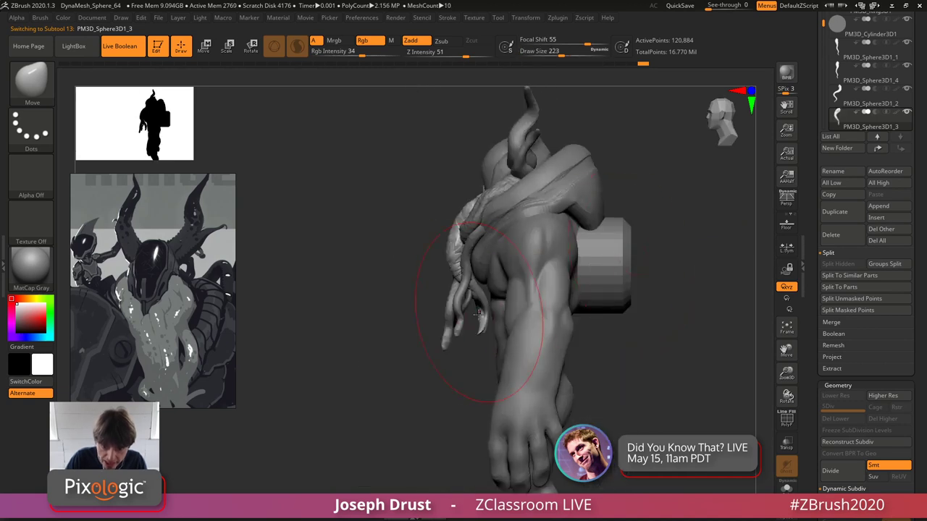
key(bracketleft)
mouse_move(479, 306)
mouse_down()
mouse_move(475, 296)
mouse_move(475, 327)
mouse_up()
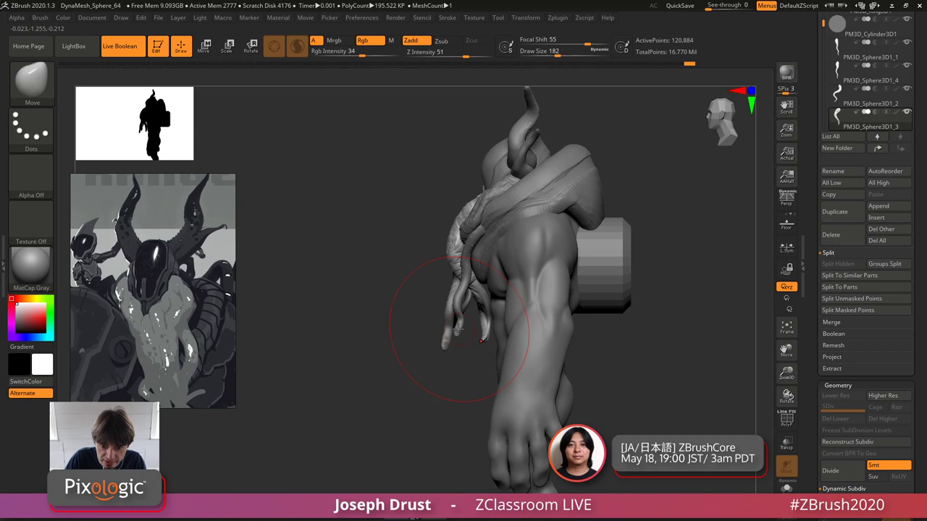
- Select the other hanging tentacles in turn and reshape their lower ends with the Move brush at Draw Size 182
alt+click(480, 340)
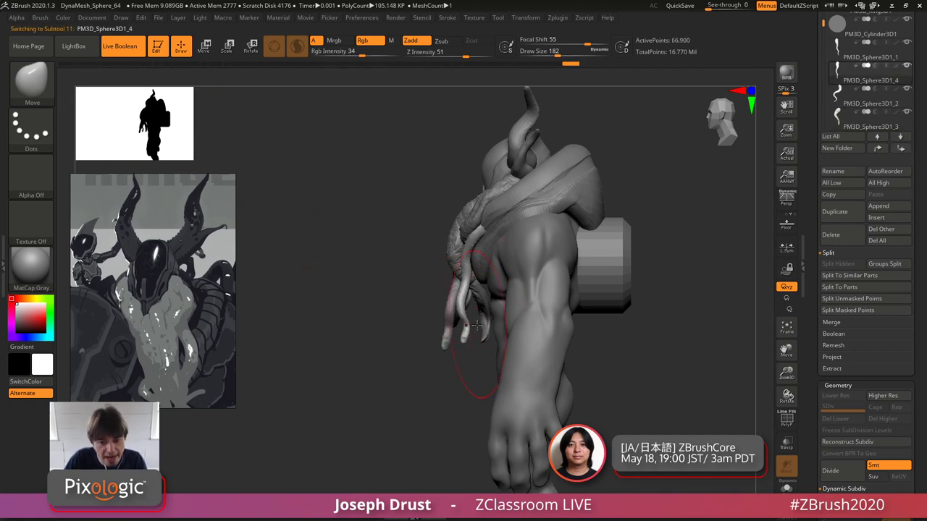
alt+click(460, 341)
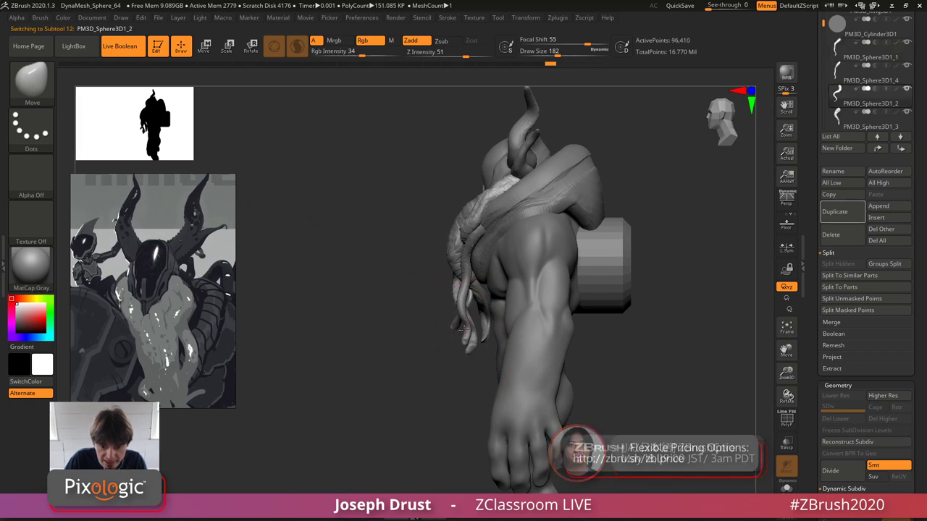
shift+drag(408, 335, 467, 344)
alt+click(472, 347)
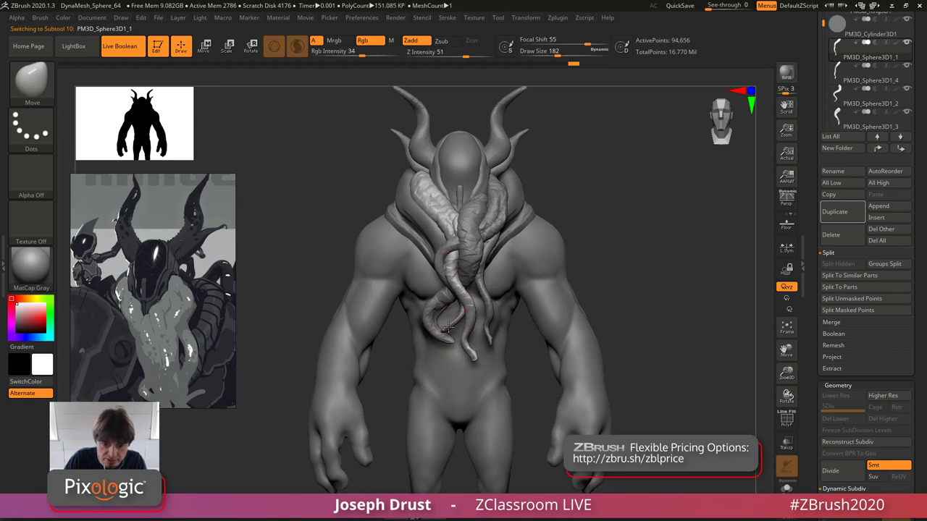
alt+click(446, 327)
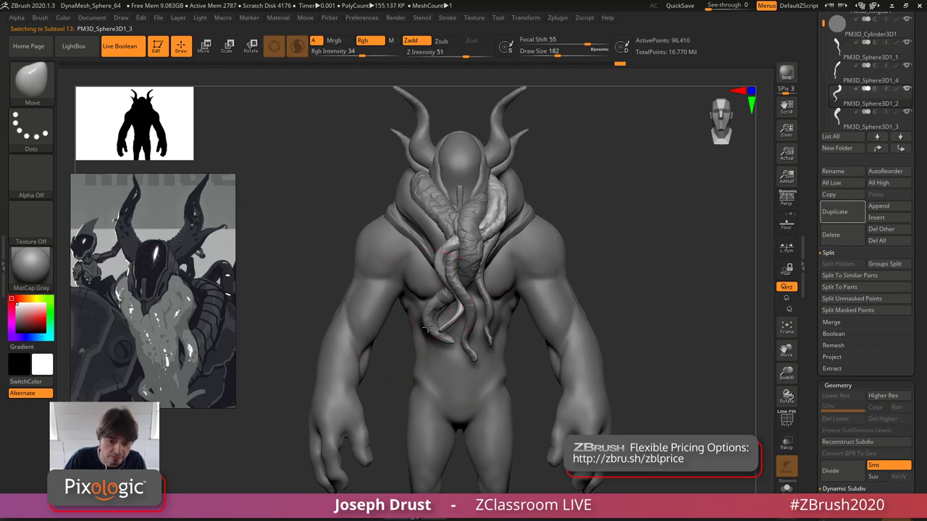
- Select the central tentacle again, smooth its curled lower end and build up its volume with ClayBuildup at Draw Size 74
alt+click(429, 328)
mouse_move(461, 341)
shift+mouse_down()
mouse_move(448, 323)
mouse_move(452, 304)
shift+mouse_up()
key(b)
key(c)
key(b)
key(s)
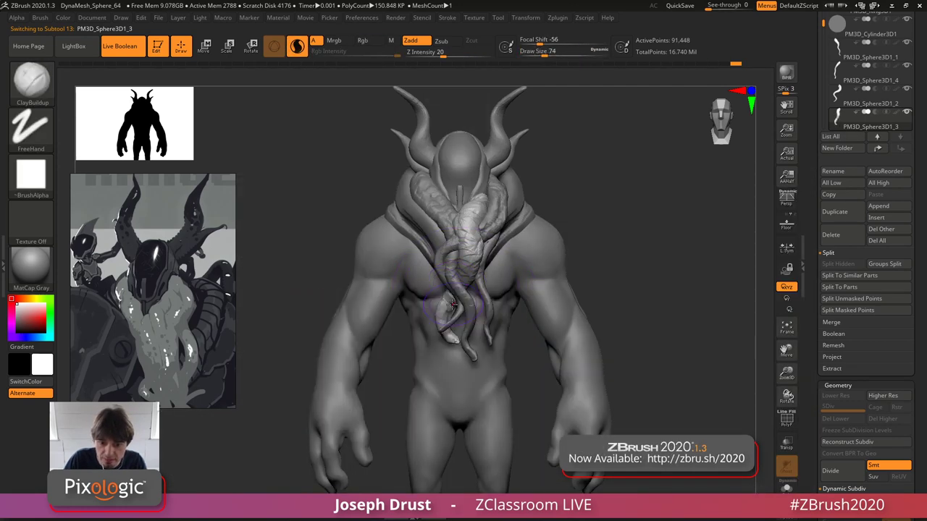
ctrl+right_drag(600, 242, 613, 201)
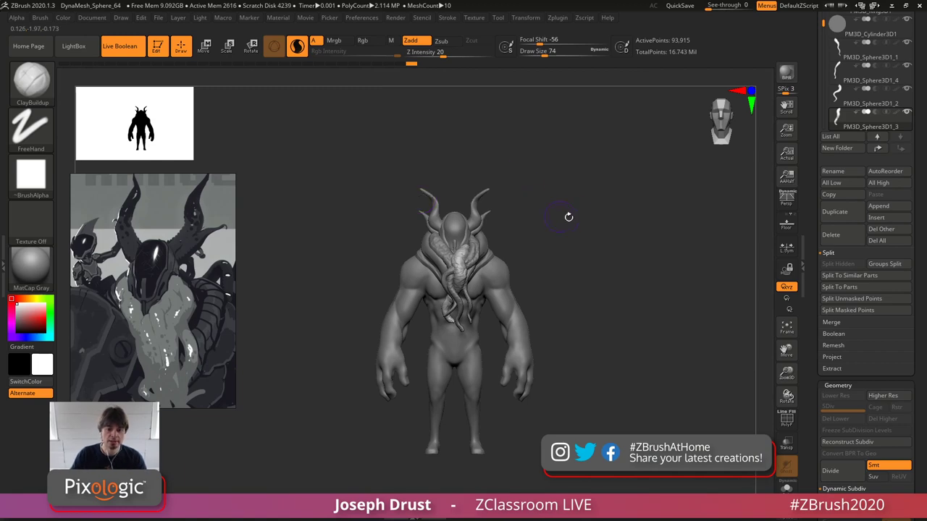
- Select the mask frame around the smooth oval face and adjust its lower front in profile with the Move brush at Draw Size 163
shift+drag(569, 217, 622, 246)
alt+click(451, 244)
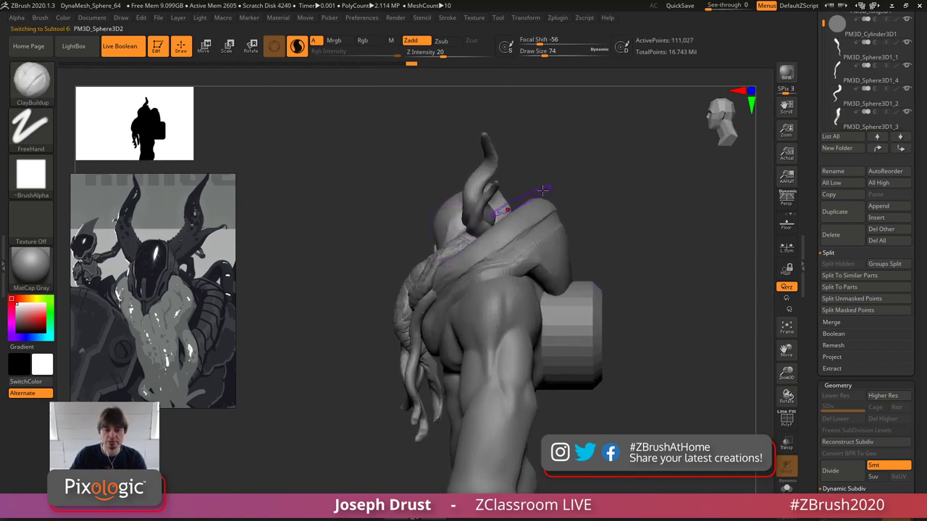
drag(543, 190, 724, 181)
key(b)
key(m)
key(v)
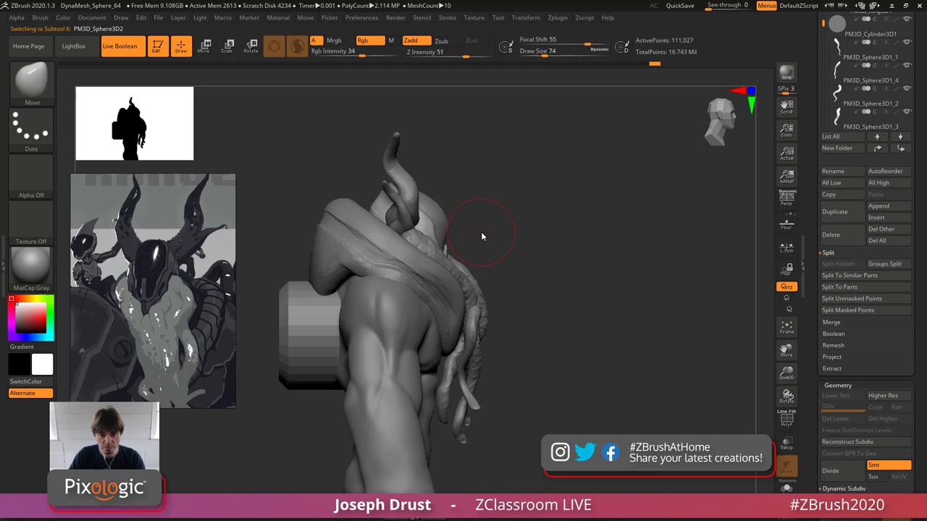
key(])
drag(454, 252, 464, 253)
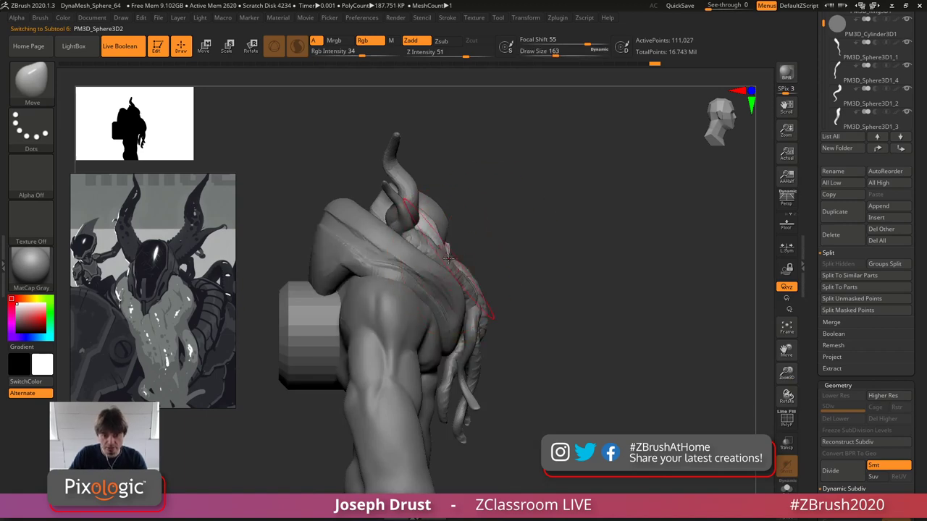
mouse_move(608, 217)
shift+mouse_down()
mouse_move(521, 216)
mouse_move(542, 216)
mouse_move(449, 249)
shift+mouse_up()
key(space)
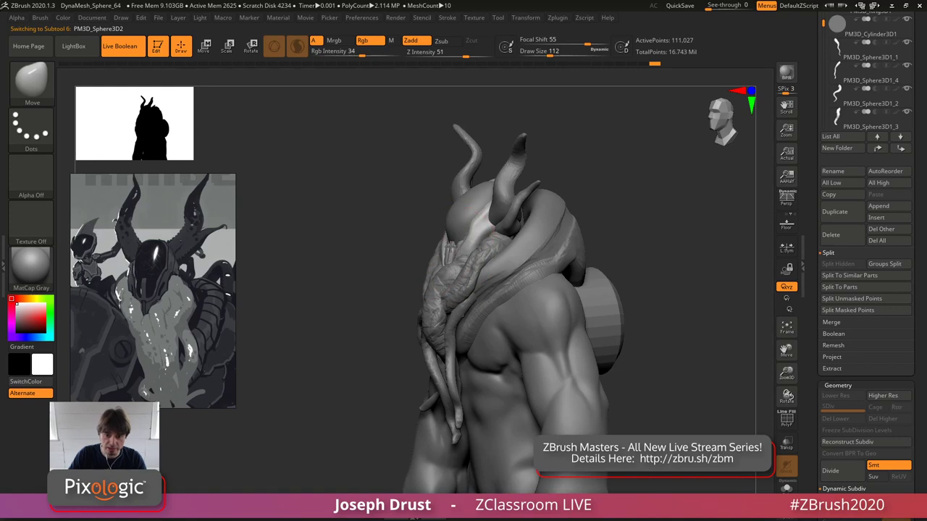
- Select the smooth oval face piece and adjust its lower front in profile with the Move brush reduced to Draw Size 74
drag(565, 199, 661, 176)
alt+click(439, 221)
drag(521, 206, 616, 191)
key(space)
drag(551, 239, 544, 239)
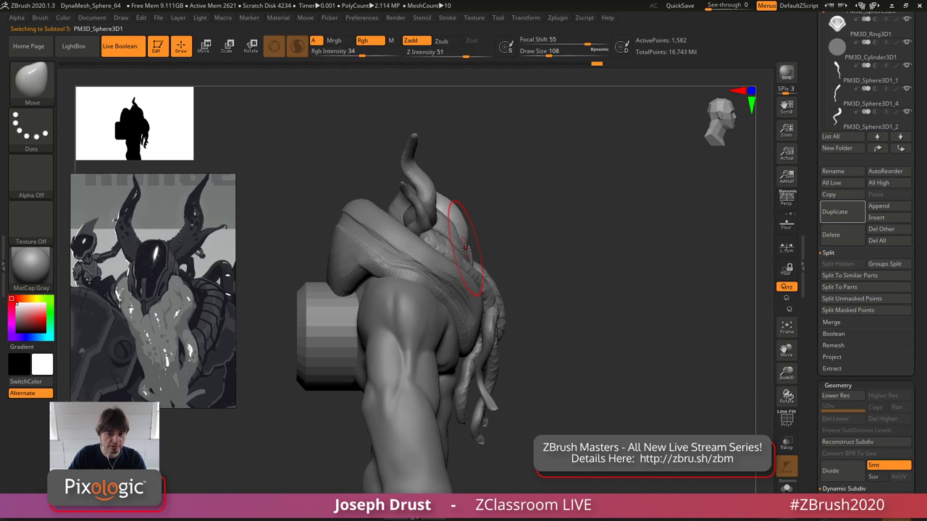
key(s)
drag(497, 223, 467, 221)
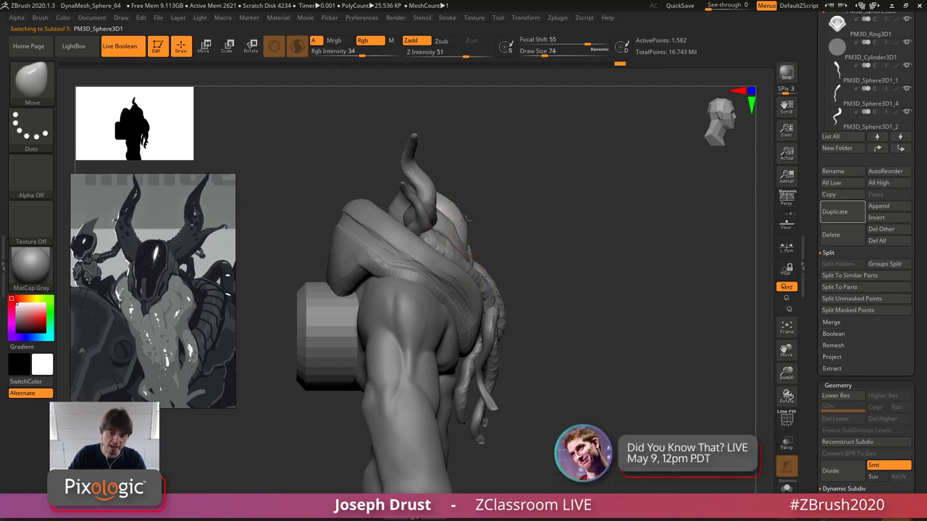
mouse_move(455, 210)
right_down()
mouse_move(468, 224)
mouse_move(467, 259)
right_up()
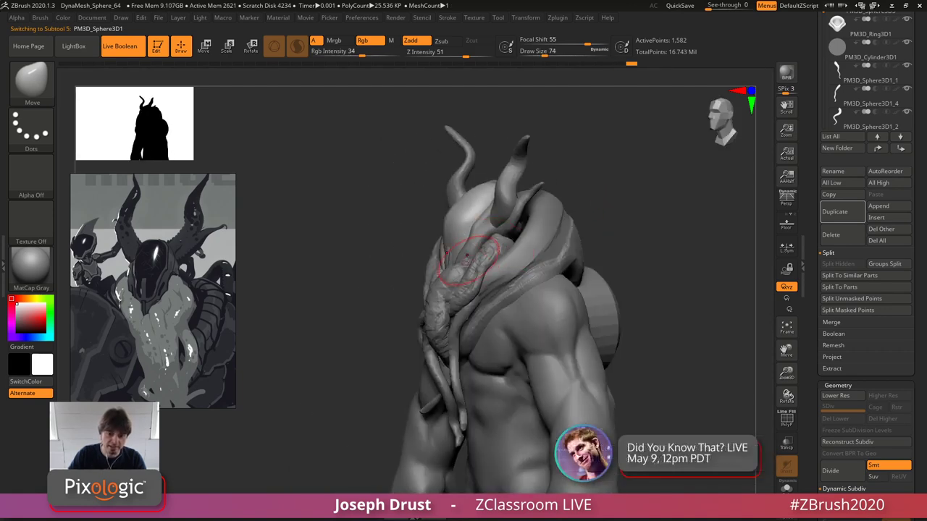
right_drag(620, 180, 464, 251)
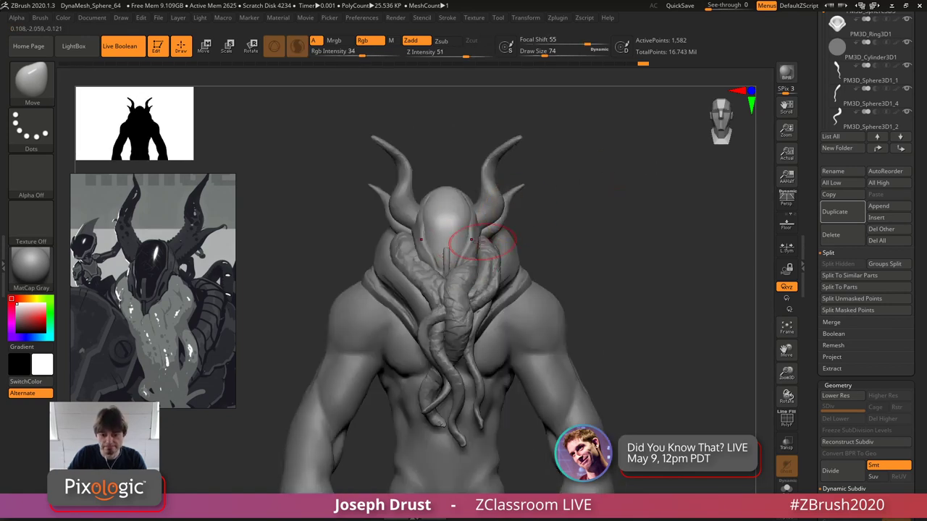
- Select the mask frame again and build up its cheek beside the oval face with ClayBuildup at Draw Size 54
alt+click(475, 253)
mouse_move(688, 181)
mouse_down()
mouse_move(550, 187)
mouse_move(670, 178)
mouse_up()
right_drag(670, 178, 449, 225)
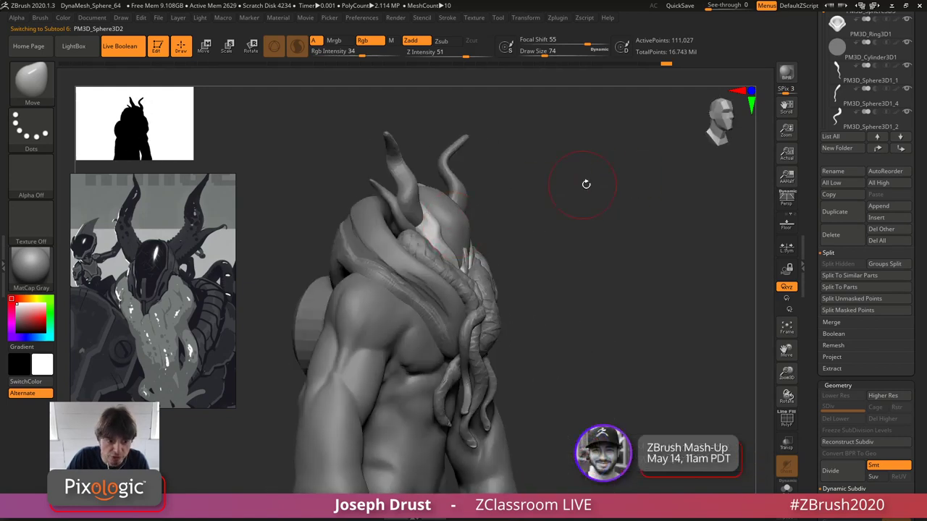
right_drag(585, 197, 500, 160)
key(b)
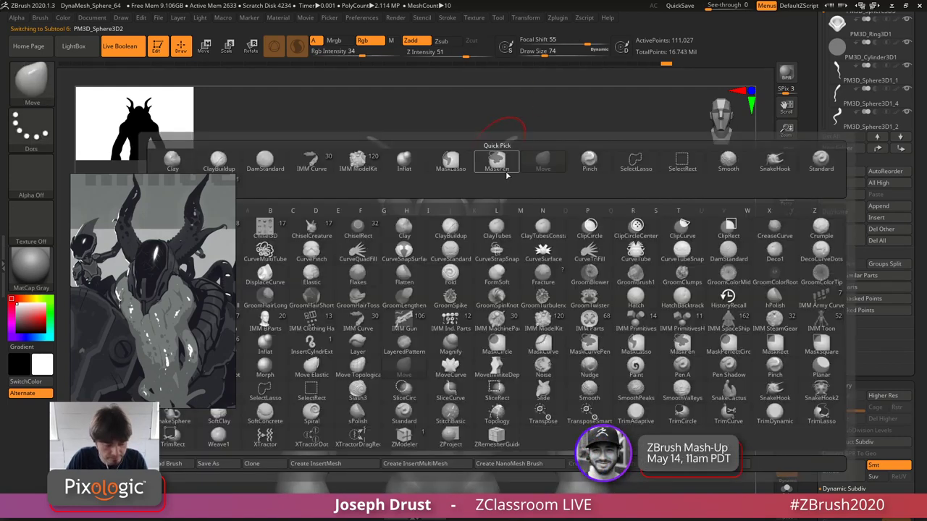
key(c)
key(b)
key(space)
key(space)
click(474, 254)
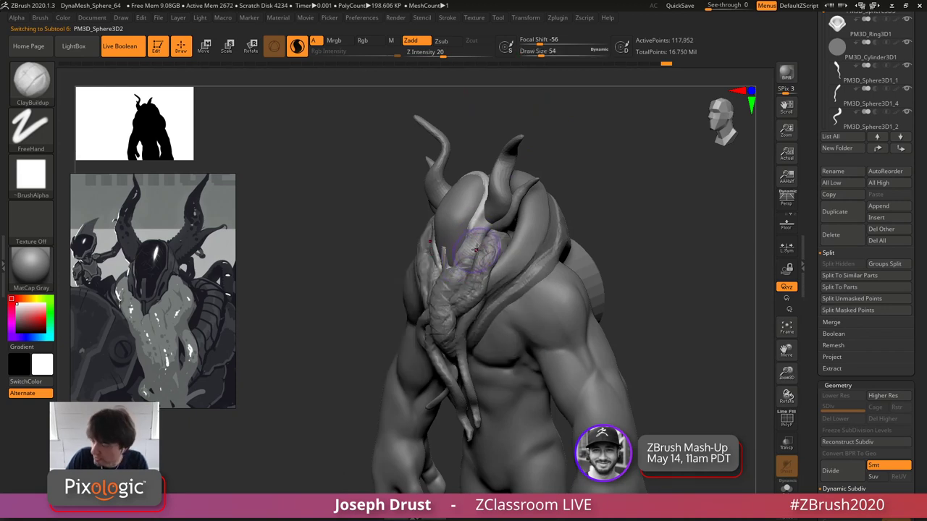
- Refine the mask frame's cheek strip above the tentacles with ClayBuildup at Draw Size 33
key(space)
click(467, 260)
drag(467, 265, 481, 232)
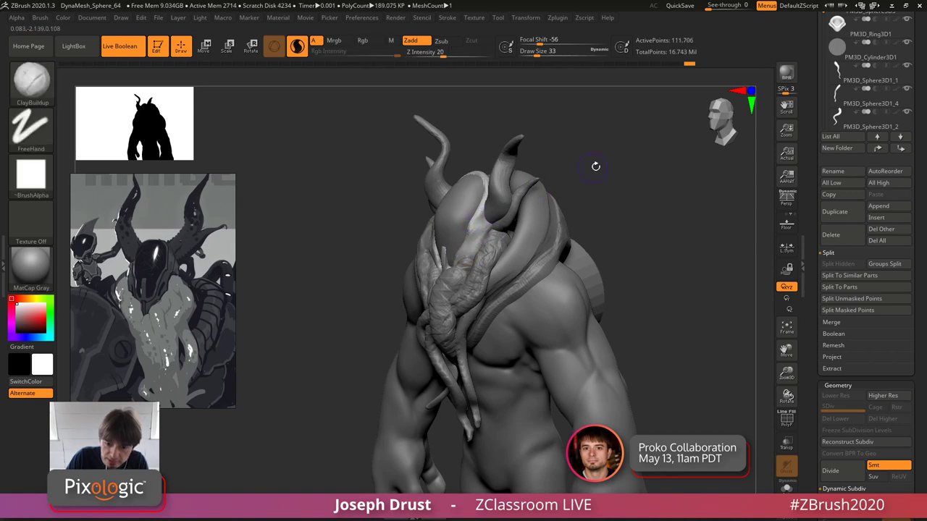
shift+drag(596, 165, 655, 166)
mouse_move(575, 172)
mouse_down()
mouse_move(604, 151)
mouse_move(626, 160)
mouse_move(590, 181)
mouse_up()
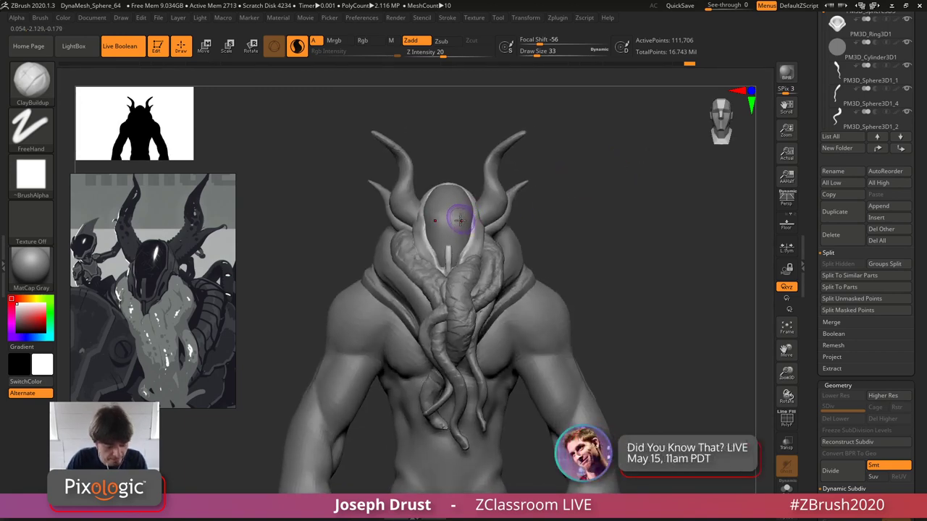
- Pull the sides of the mask frame inward around the face from the front with the Move brush at Draw Size 46
key(b)
key(m)
key(v)
key(space)
drag(473, 235, 464, 241)
key(space)
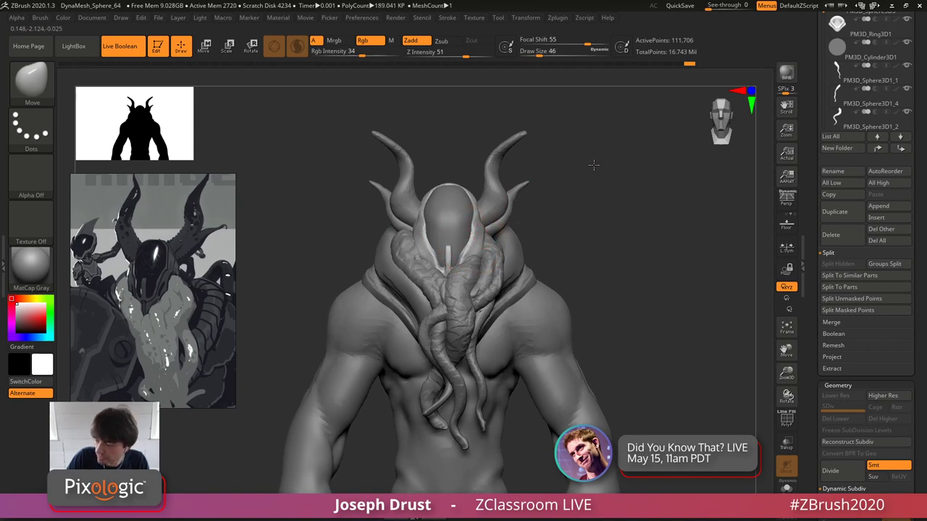
- Sharpen the cheek edge of the mask frame with ClayBuildup at Draw Size 22 and smooth the strokes
drag(594, 163, 536, 168)
key(b)
key(c)
key(b)
key(space)
drag(479, 228, 473, 229)
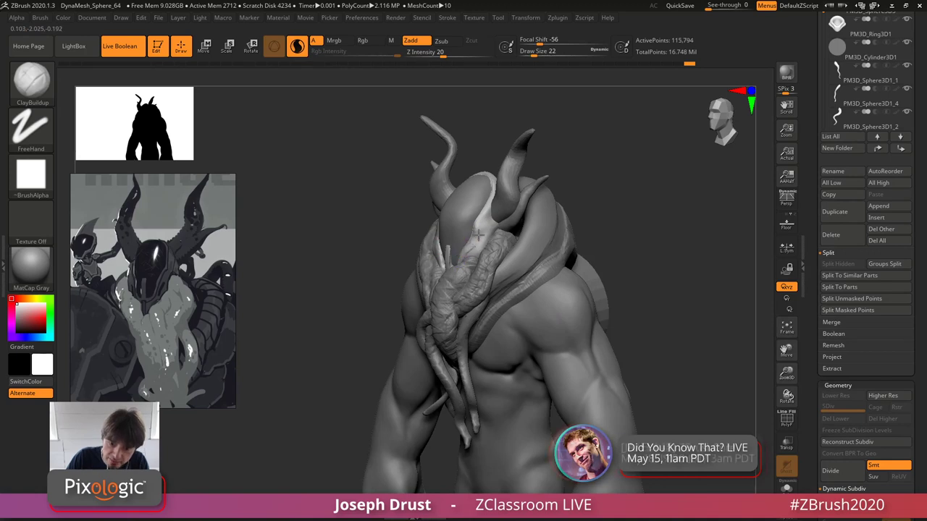
drag(483, 223, 458, 247)
shift+drag(580, 160, 470, 247)
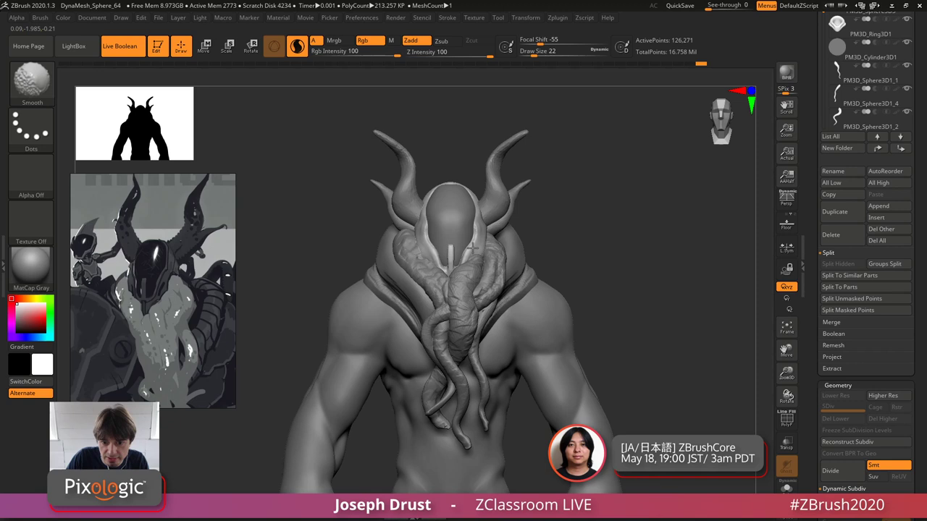
- Build up the mask frame's raised rim along the side of the oval face at Draw Size 22 and smooth it
mouse_move(576, 163)
mouse_down()
mouse_move(594, 176)
mouse_move(562, 183)
mouse_up()
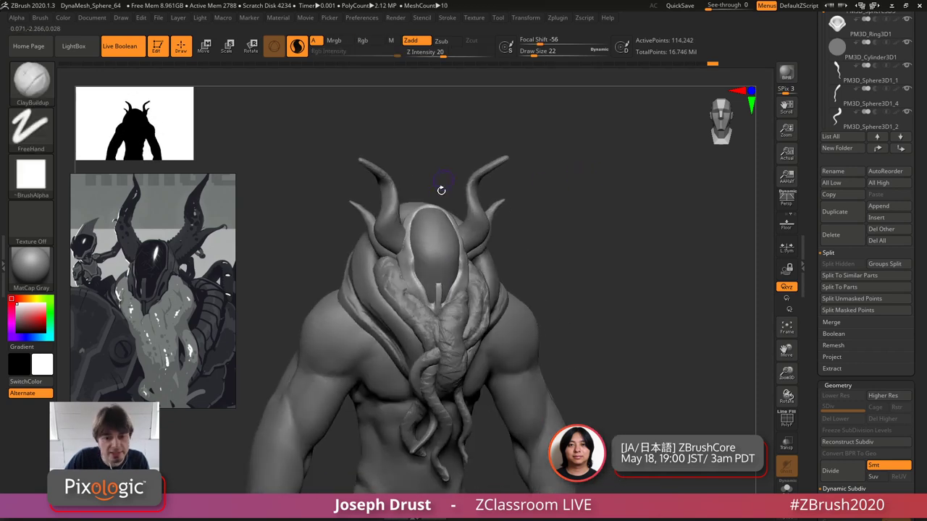
drag(470, 167, 487, 210)
drag(405, 248, 406, 221)
drag(565, 160, 435, 246)
key(shift)
drag(565, 174, 457, 212)
key(shift)
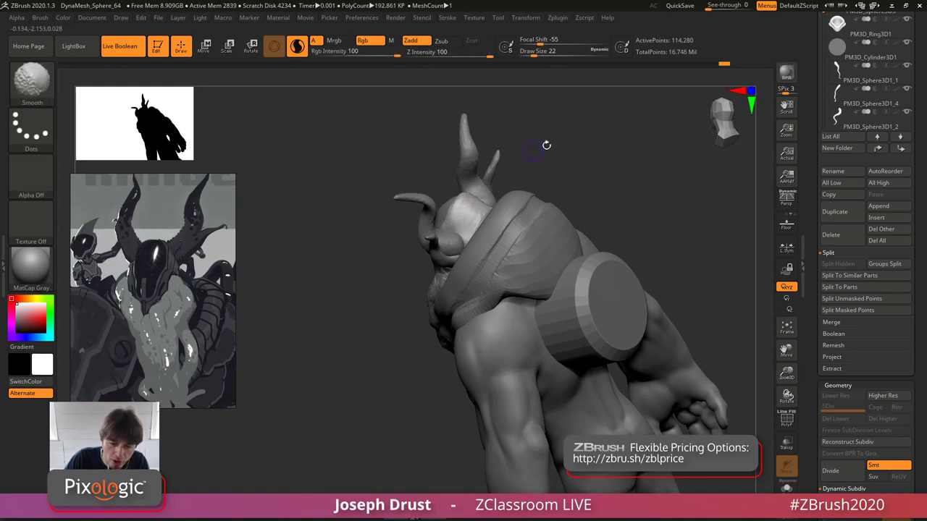
- Continue the mask frame's rim over the top of the oval face with ClayBuildup and smooth it
mouse_move(546, 145)
mouse_down()
mouse_move(586, 147)
mouse_move(546, 147)
mouse_move(536, 202)
mouse_up()
mouse_move(431, 215)
mouse_down()
mouse_move(410, 233)
mouse_move(441, 215)
mouse_move(407, 245)
mouse_up()
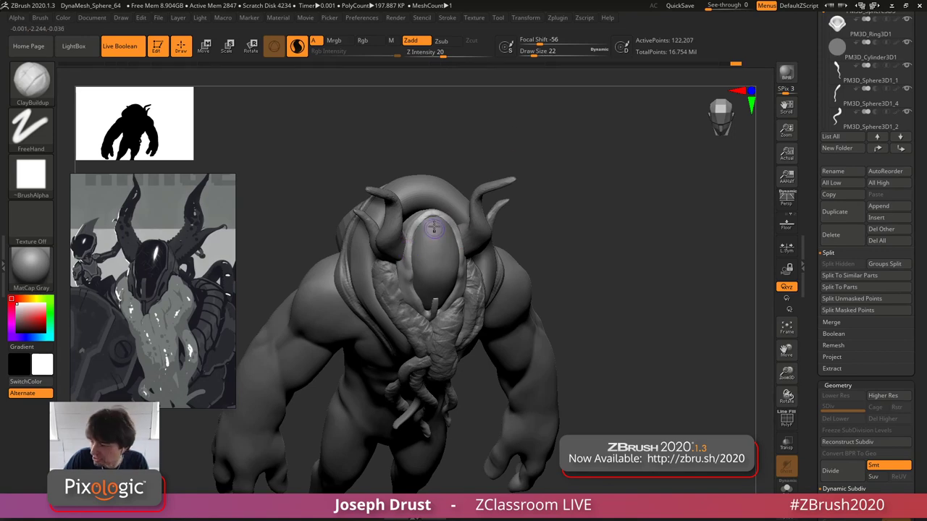
mouse_move(456, 150)
mouse_down()
mouse_move(449, 210)
mouse_move(424, 219)
mouse_up()
key(shift)
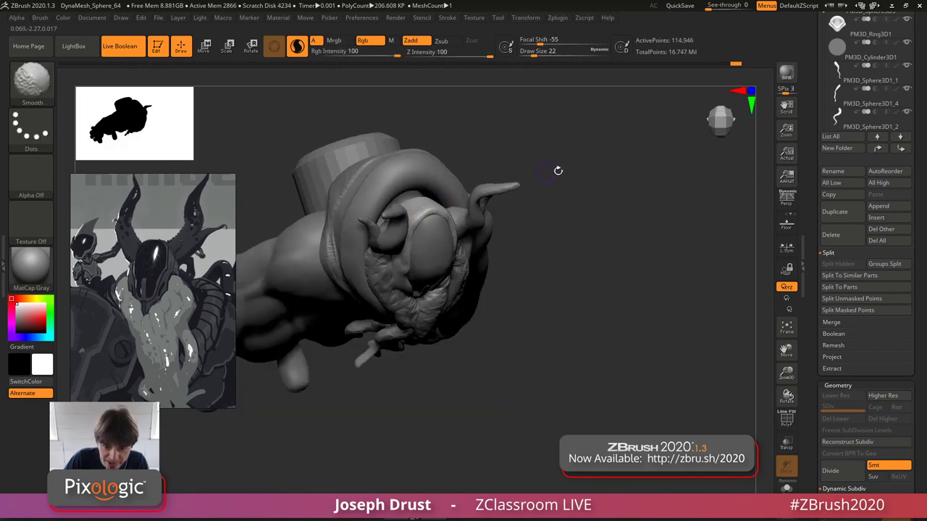
mouse_move(558, 171)
shift+mouse_down()
mouse_move(553, 161)
mouse_move(580, 156)
mouse_move(538, 162)
mouse_move(578, 152)
shift+mouse_up()
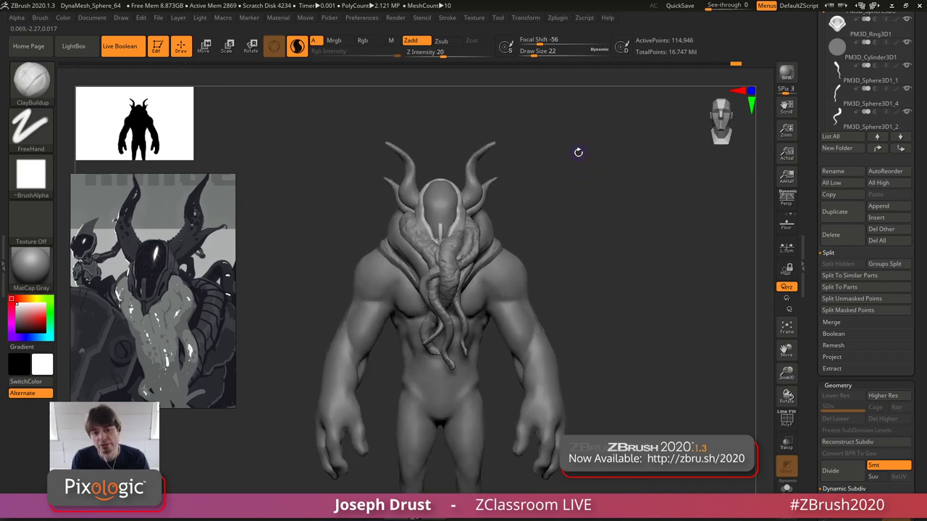
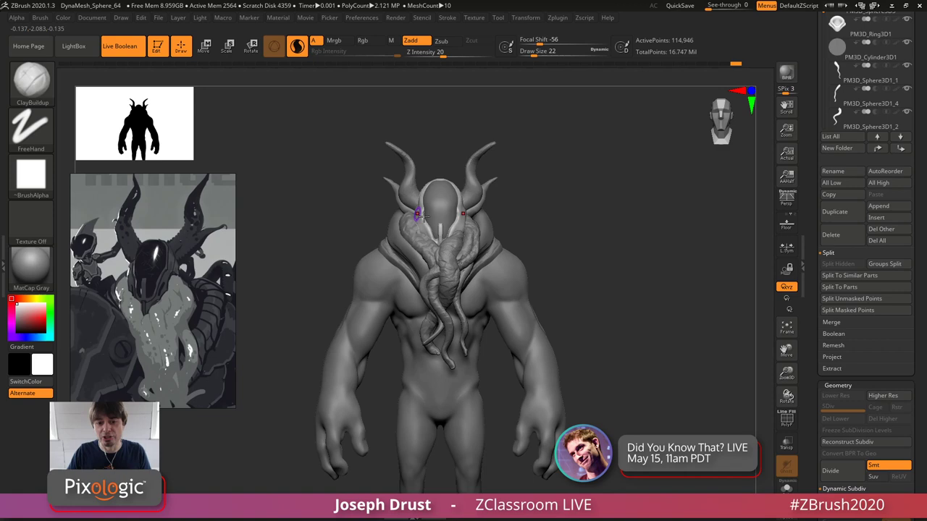
- Select the collar, build up its upper fold beside the tentacles with ClayBuildup at Draw Size 35, and smooth the strokes
mouse_move(539, 210)
mouse_down()
mouse_move(513, 210)
mouse_move(526, 212)
mouse_up()
alt+click(506, 279)
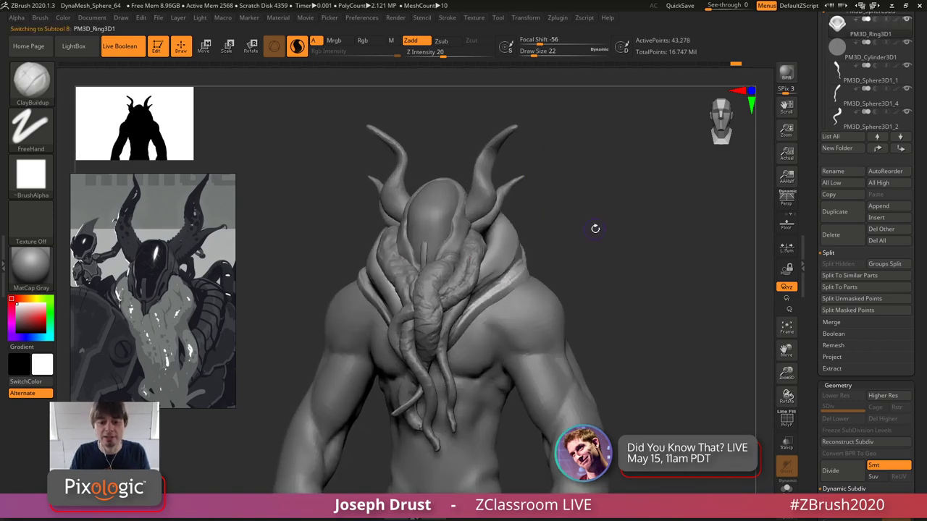
drag(596, 228, 552, 223)
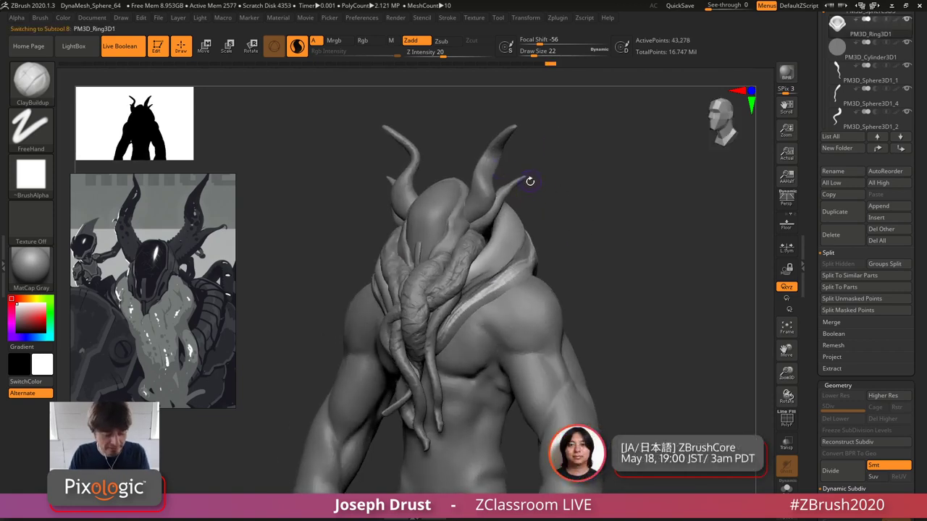
key(space)
drag(457, 290, 486, 265)
mouse_move(553, 217)
mouse_down()
mouse_move(484, 261)
mouse_move(555, 192)
mouse_up()
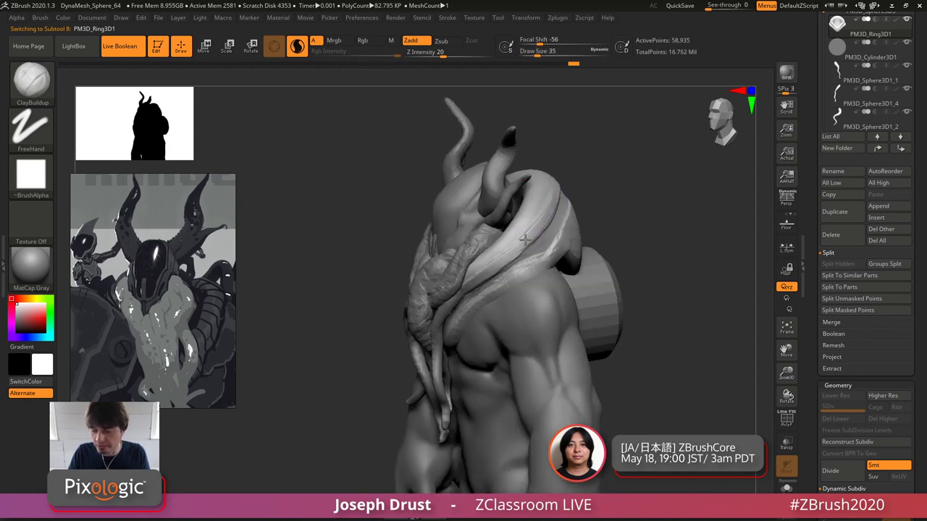
right_drag(518, 240, 539, 223)
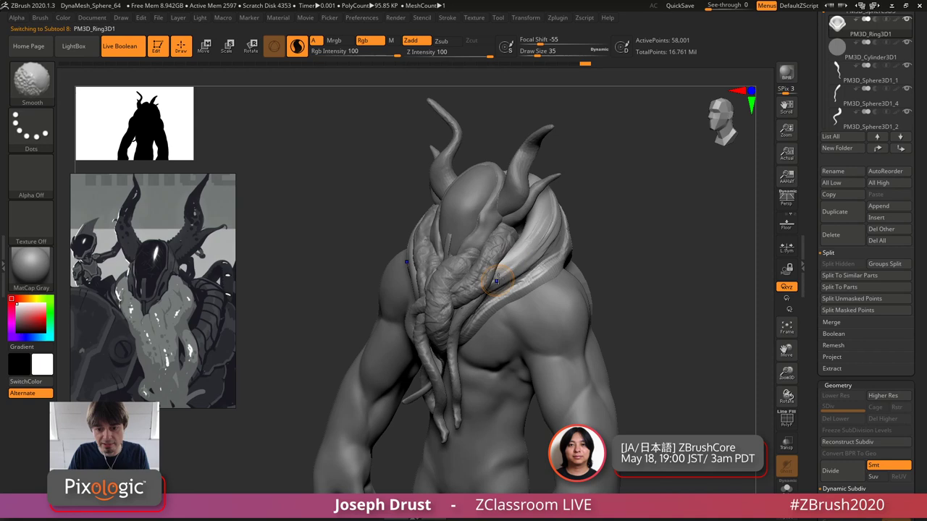
shift+right_drag(601, 199, 578, 188)
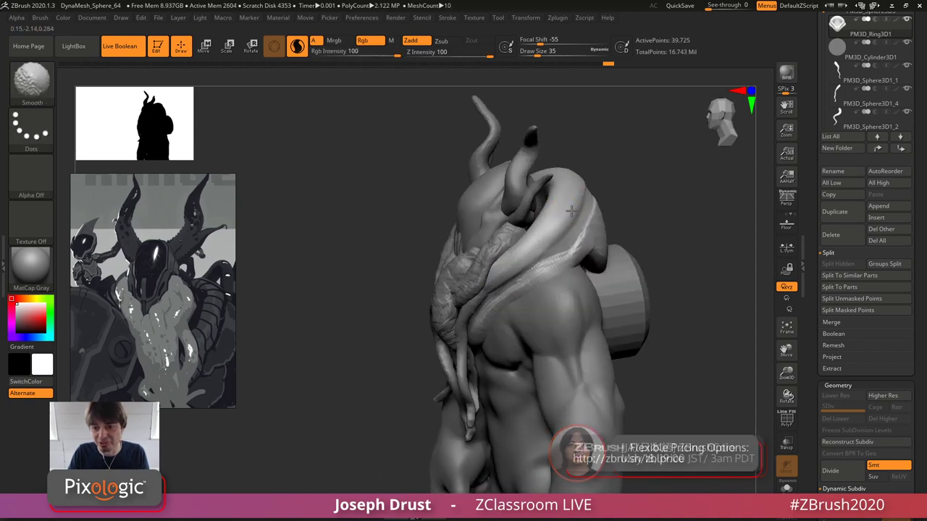
- Smooth the collar's folds and build up the lower front fold over the chest with ClayBuildup at Draw Size 33
mouse_move(551, 265)
mouse_down()
mouse_move(543, 278)
mouse_move(539, 269)
mouse_move(568, 250)
mouse_move(585, 219)
mouse_move(556, 252)
mouse_move(493, 293)
mouse_up()
right_drag(467, 313, 493, 322)
key(space)
drag(495, 321, 489, 322)
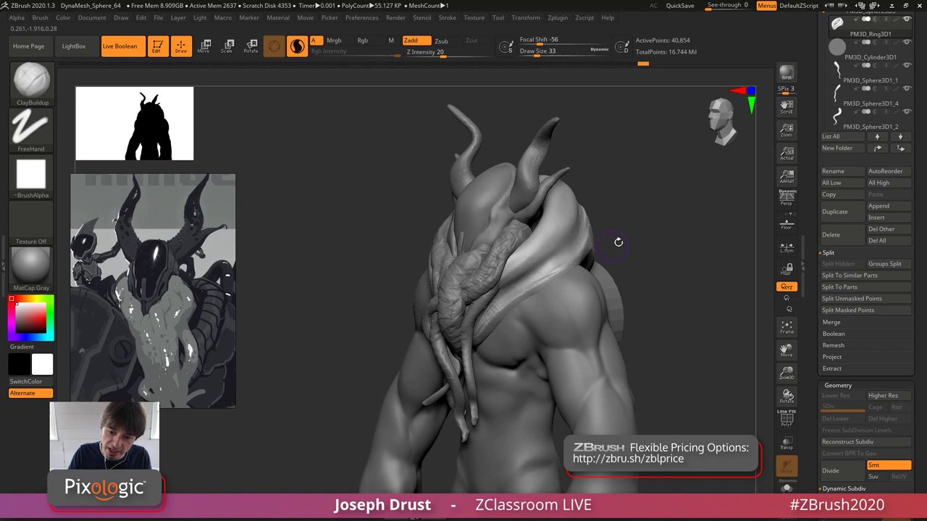
right_drag(543, 284, 554, 278)
drag(572, 268, 592, 252)
drag(683, 220, 738, 226)
- Define the crease between the collar's upper and lower folds with ClayBuildup at Draw Size 25 and smooth the transitions
key(space)
drag(635, 254, 574, 265)
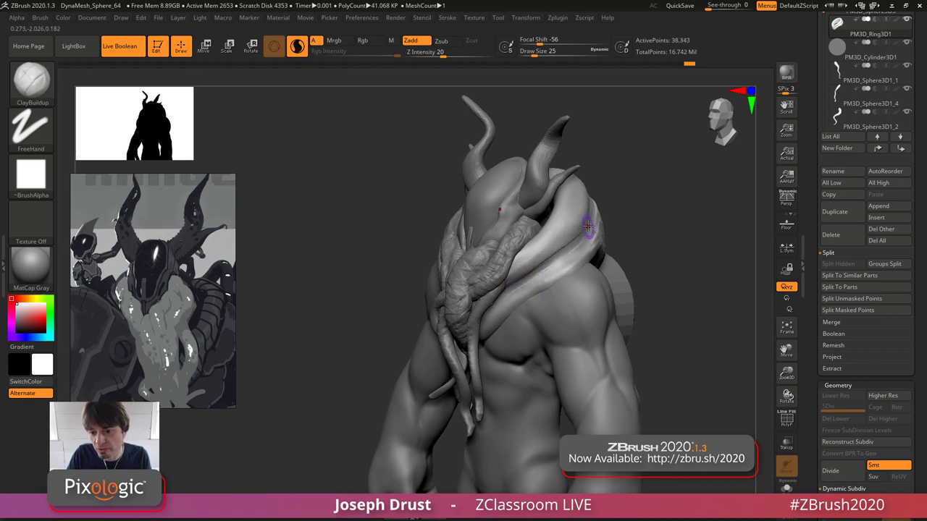
drag(588, 226, 573, 246)
drag(647, 191, 605, 206)
mouse_move(557, 254)
mouse_down()
mouse_move(604, 219)
mouse_move(517, 279)
mouse_move(631, 176)
mouse_up()
key(shift)
right_drag(632, 174, 587, 217)
key(shift)
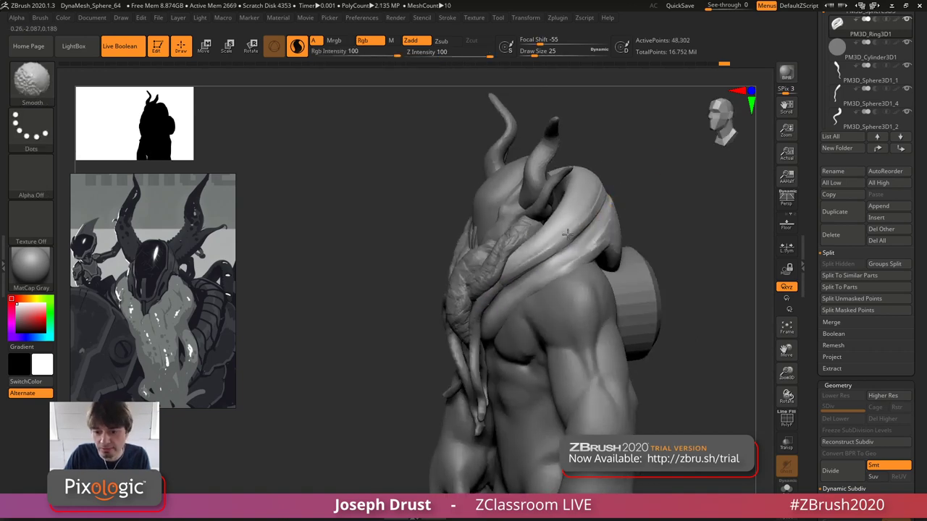
mouse_move(499, 286)
shift+right_down()
mouse_move(732, 196)
mouse_move(627, 209)
mouse_move(630, 187)
shift+right_up()
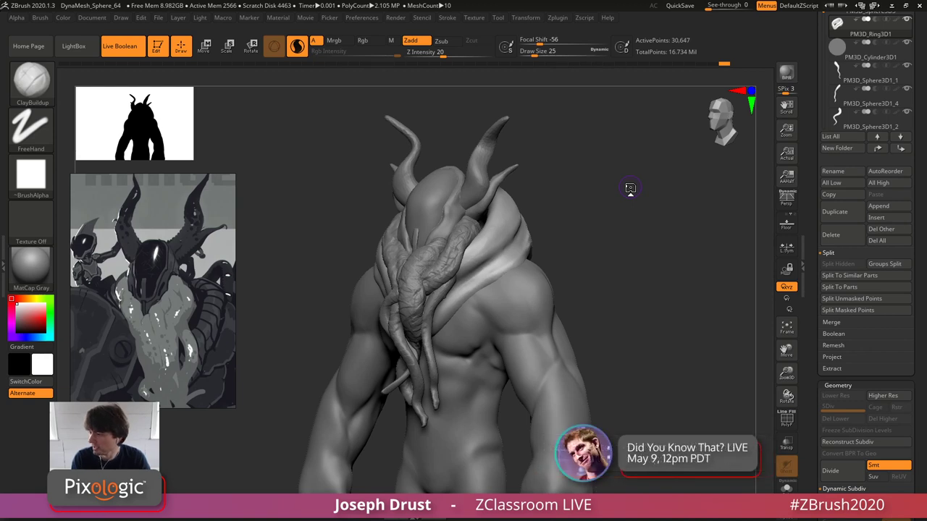
- Build up the collar's lower edge from the chest to the shoulder with ClayBuildup, undoing the last stroke and redrawing it
mouse_move(608, 220)
mouse_down()
mouse_move(624, 220)
mouse_move(551, 253)
mouse_up()
drag(469, 316, 517, 280)
drag(594, 254, 544, 270)
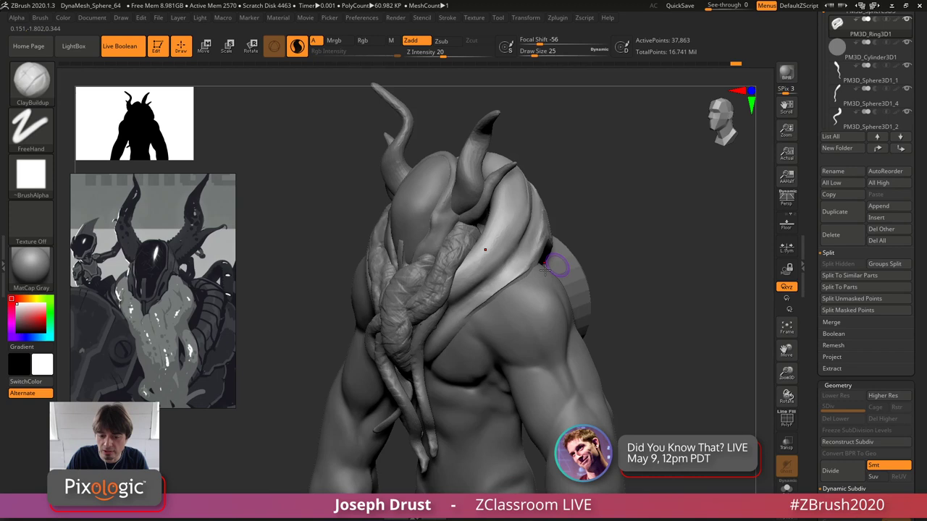
mouse_move(424, 362)
mouse_down()
mouse_move(485, 299)
mouse_move(534, 271)
mouse_up()
drag(491, 300, 516, 285)
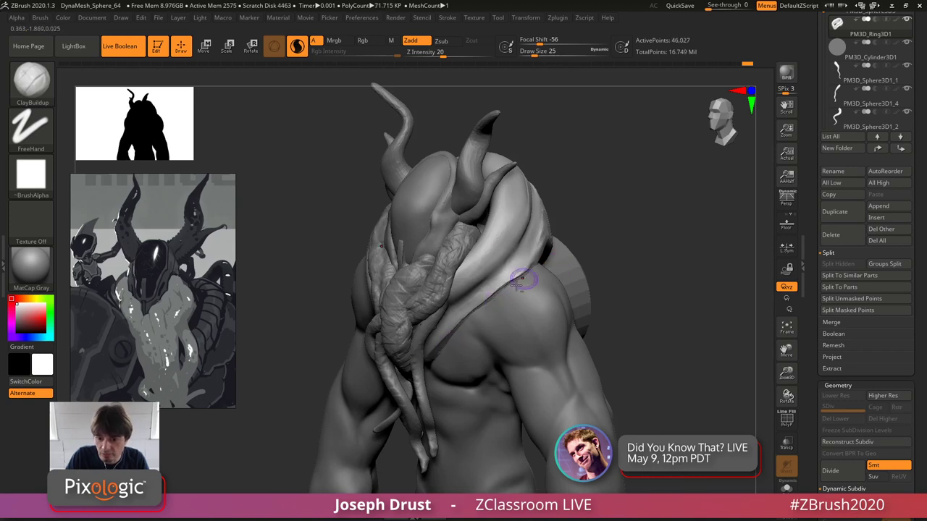
key(ctrl+z)
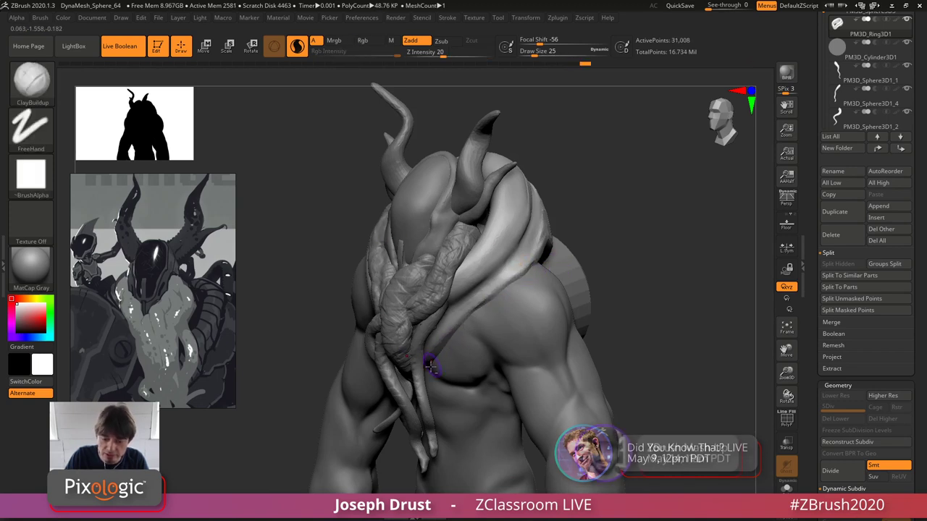
mouse_move(439, 355)
mouse_down()
mouse_move(547, 266)
mouse_move(486, 300)
mouse_move(528, 267)
mouse_up()
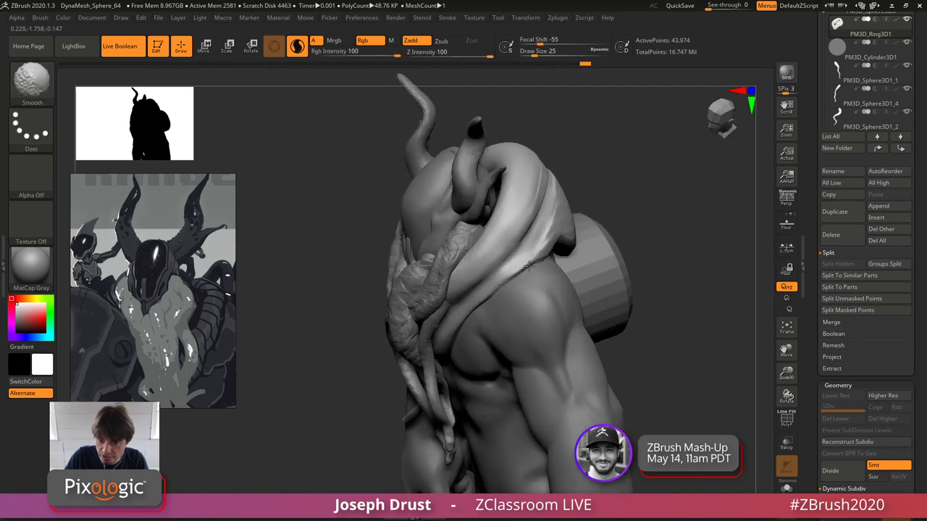
- Smooth the collar's lower edge and the folds above the shoulder
mouse_move(631, 205)
shift+mouse_down()
mouse_move(611, 241)
mouse_move(550, 243)
shift+mouse_up()
mouse_move(504, 266)
mouse_down()
mouse_move(522, 253)
mouse_move(501, 266)
mouse_up()
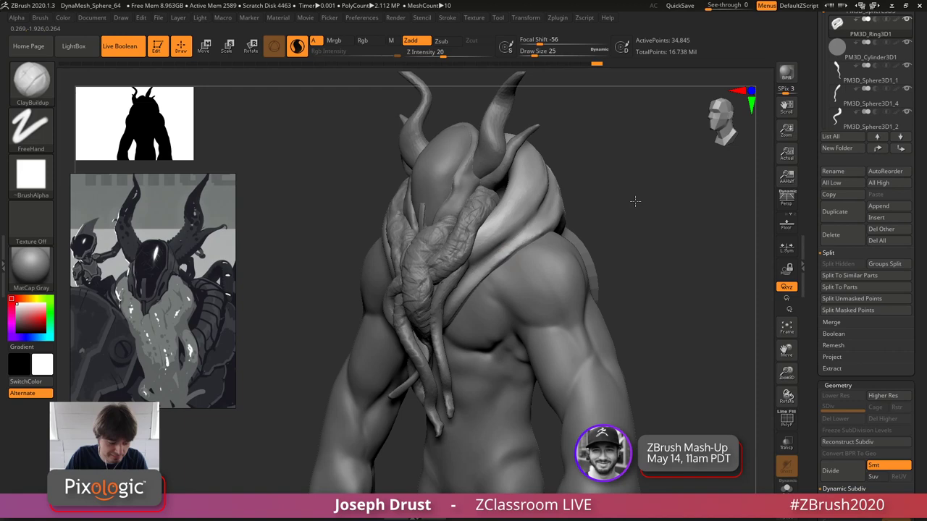
key(n)
mouse_move(635, 201)
mouse_down()
mouse_move(652, 201)
mouse_move(643, 170)
mouse_move(630, 190)
mouse_move(558, 142)
mouse_move(573, 203)
mouse_up()
- Carve the first cross grooves over the front of the collar's folds with DamStandard at Draw Size 17
key(b)
key(d)
key(s)
key(space)
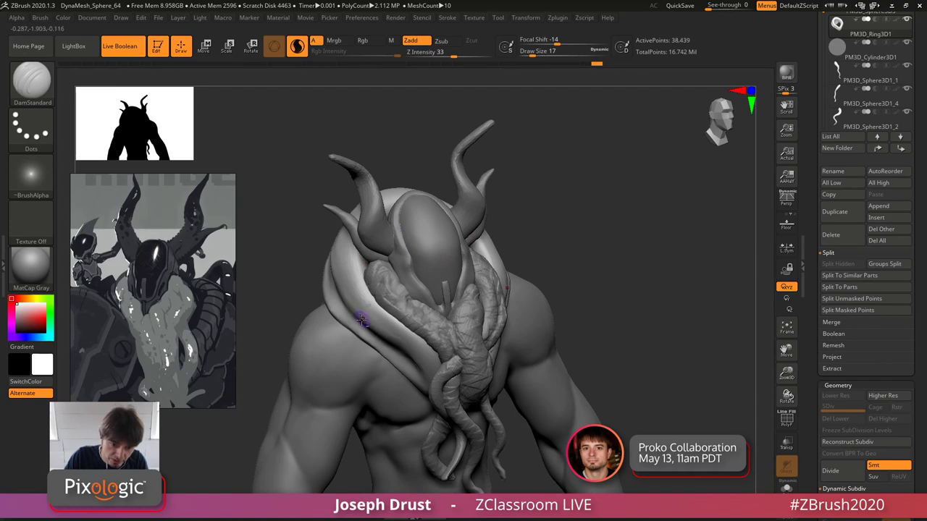
drag(533, 242, 561, 244)
drag(628, 265, 489, 257)
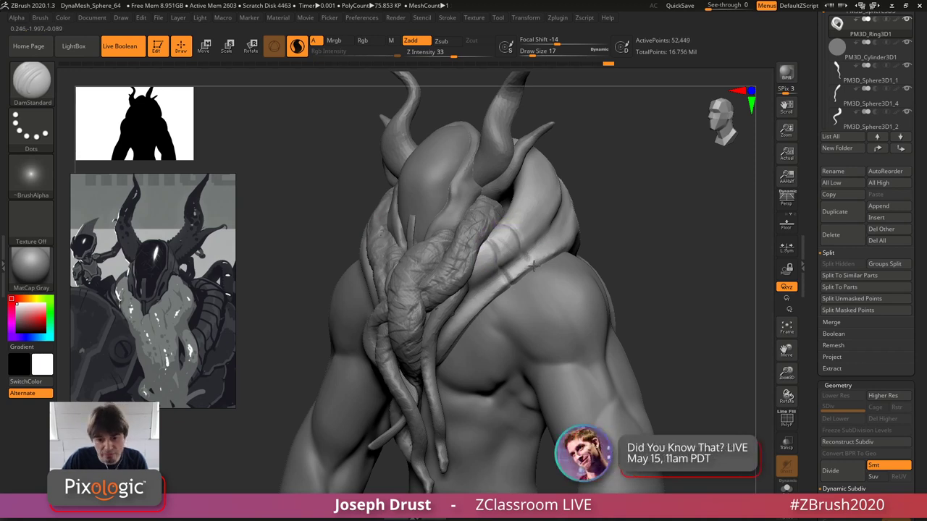
mouse_move(501, 238)
mouse_down()
mouse_move(643, 182)
mouse_move(521, 207)
mouse_up()
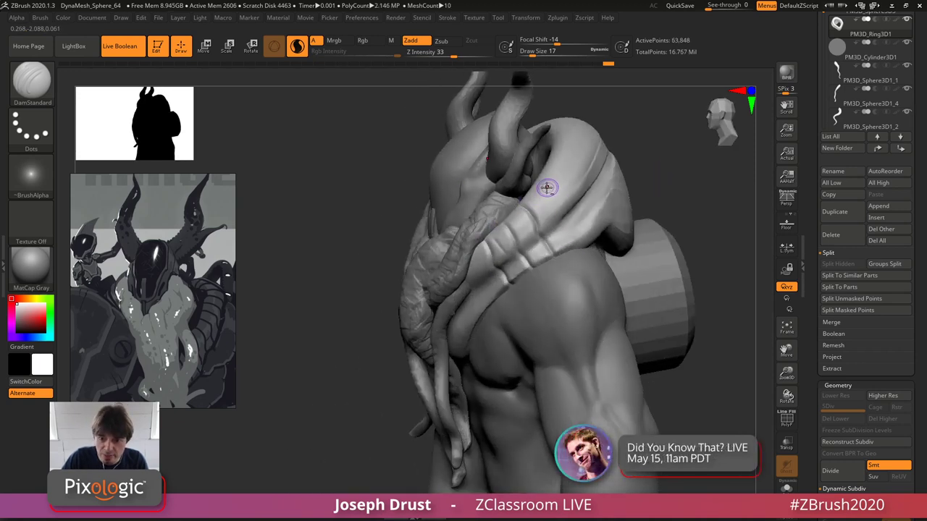
- Continue the DamStandard cross grooves around the collar over the shoulder toward the back, dividing both folds into segments
mouse_move(673, 223)
mouse_down()
mouse_move(492, 272)
mouse_move(517, 300)
mouse_move(478, 323)
mouse_up()
mouse_move(683, 141)
alt+mouse_down()
mouse_move(642, 194)
mouse_move(507, 218)
alt+mouse_up()
mouse_move(650, 181)
mouse_down()
mouse_move(529, 208)
mouse_move(585, 255)
mouse_up()
drag(534, 184, 608, 222)
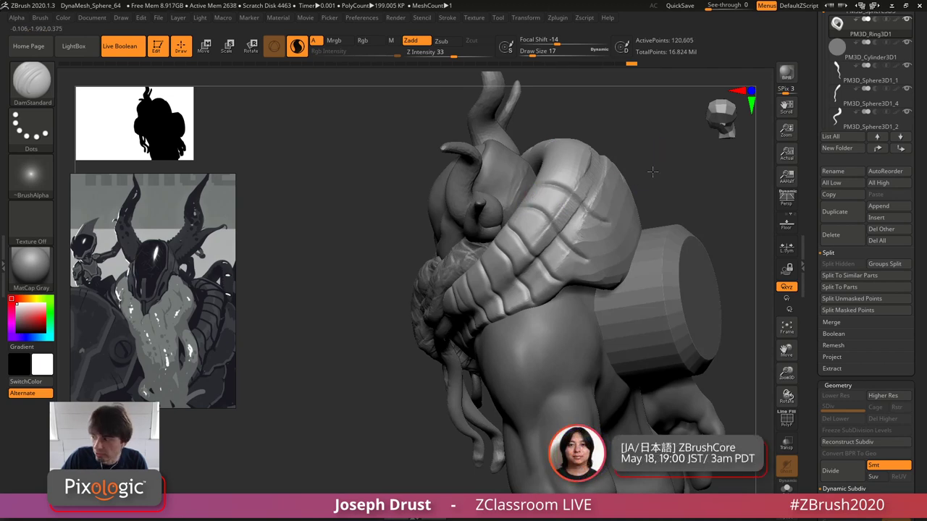
drag(652, 172, 585, 196)
drag(521, 219, 579, 231)
mouse_move(683, 184)
alt+mouse_down()
mouse_move(660, 196)
mouse_move(664, 211)
mouse_move(653, 173)
mouse_move(632, 156)
mouse_move(633, 178)
mouse_move(613, 186)
mouse_move(622, 165)
mouse_move(599, 168)
alt+mouse_up()
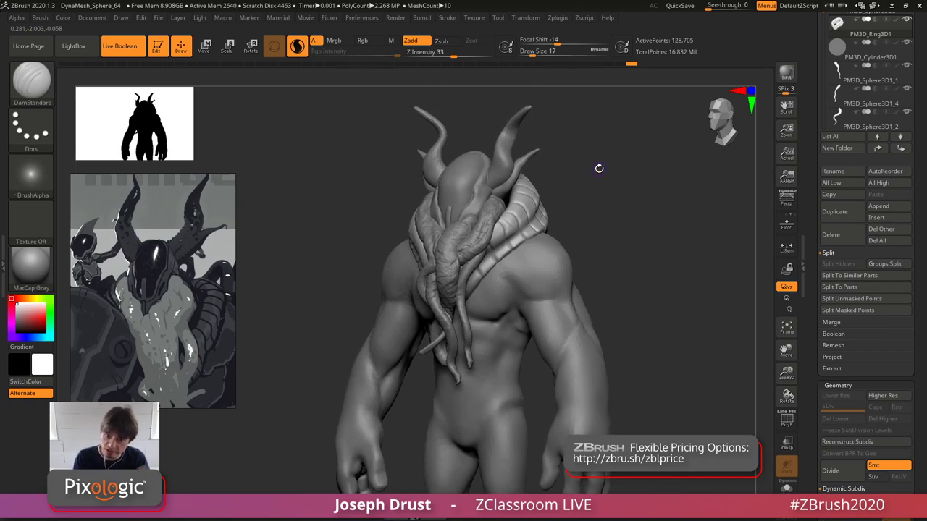
- Isolate the collar, apply Mirror And Weld to copy its grooves to the other side, and show the full figure again
drag(651, 227, 615, 265)
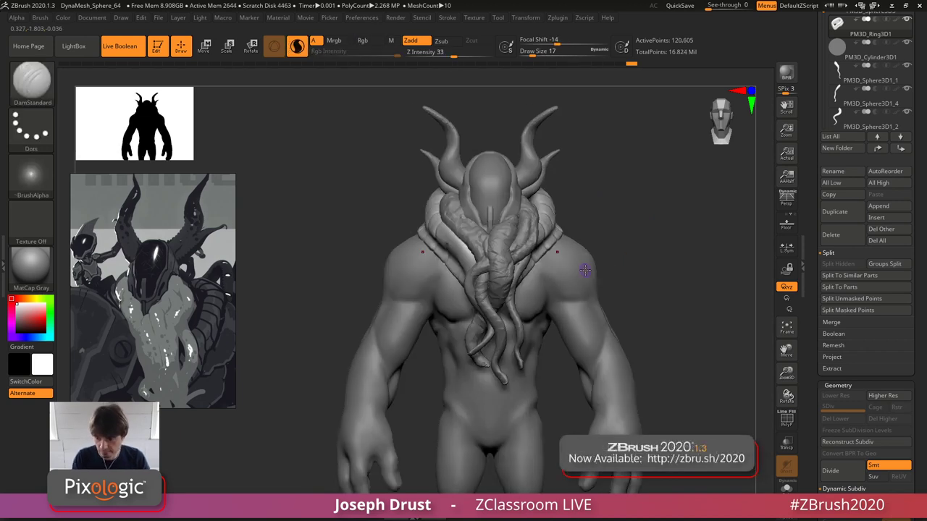
scroll(818, 297, down, 5)
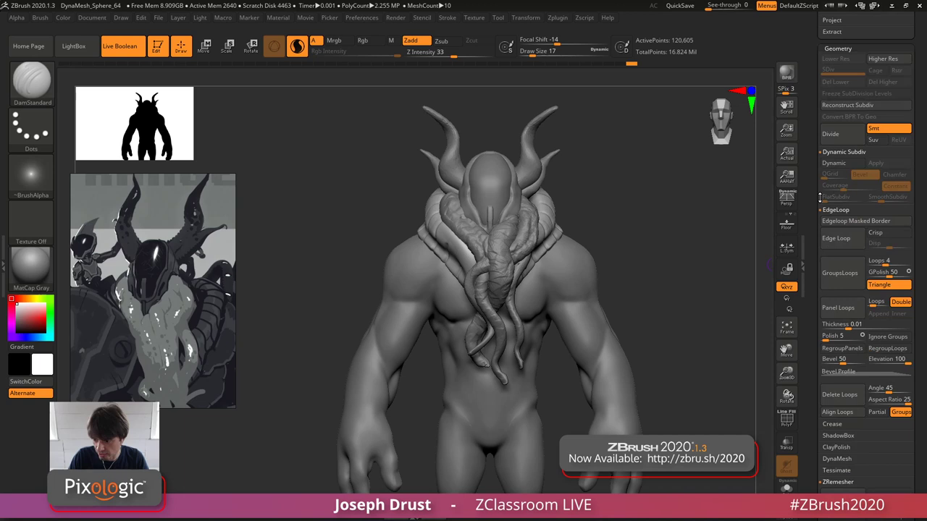
drag(666, 269, 693, 274)
drag(816, 312, 816, 145)
click(843, 408)
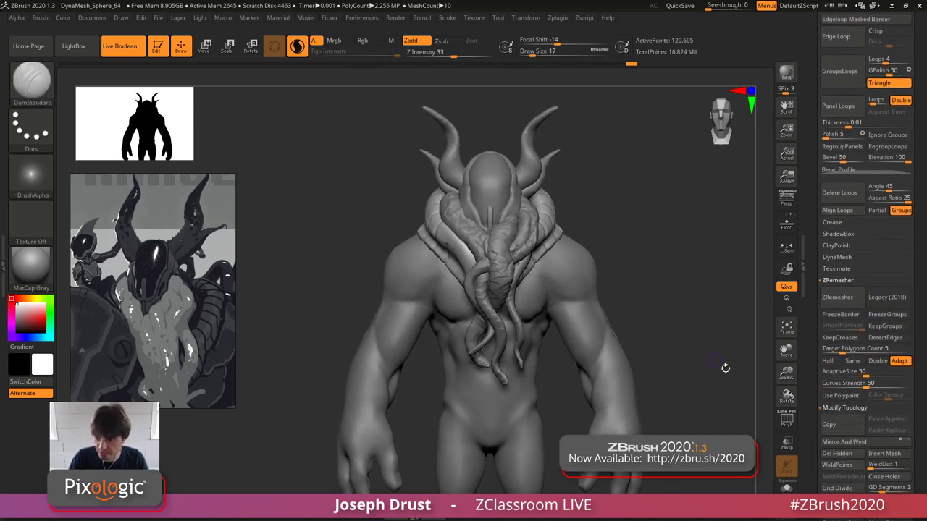
click(786, 487)
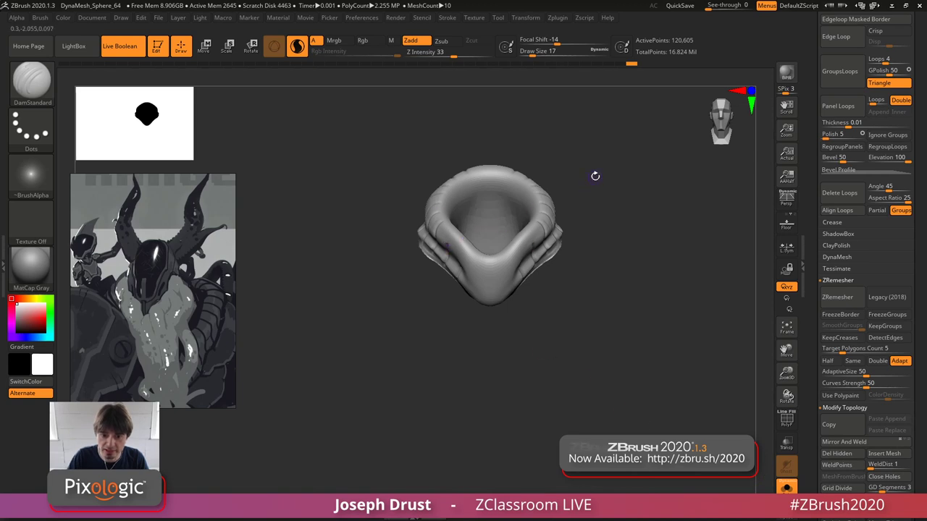
drag(596, 176, 525, 247)
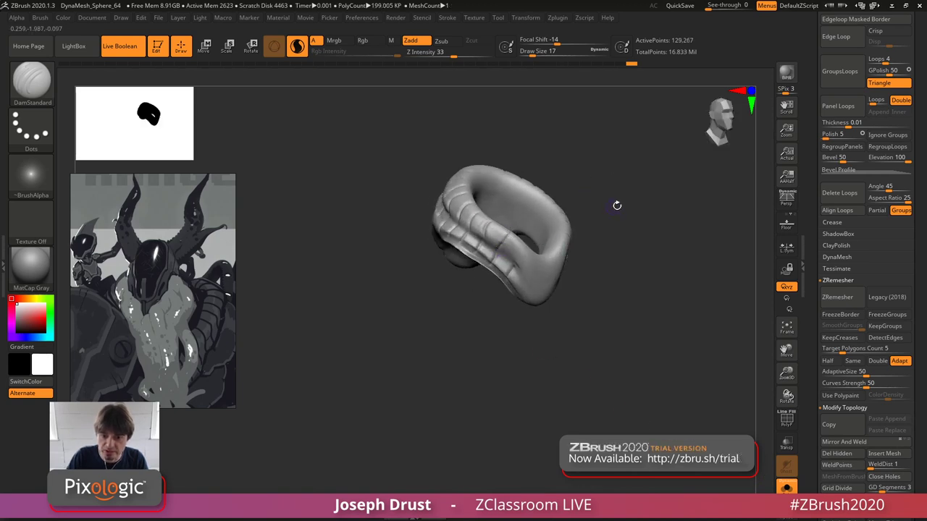
drag(616, 205, 522, 276)
mouse_move(463, 304)
mouse_down()
mouse_move(507, 283)
mouse_move(500, 251)
mouse_move(523, 243)
mouse_up()
click(845, 442)
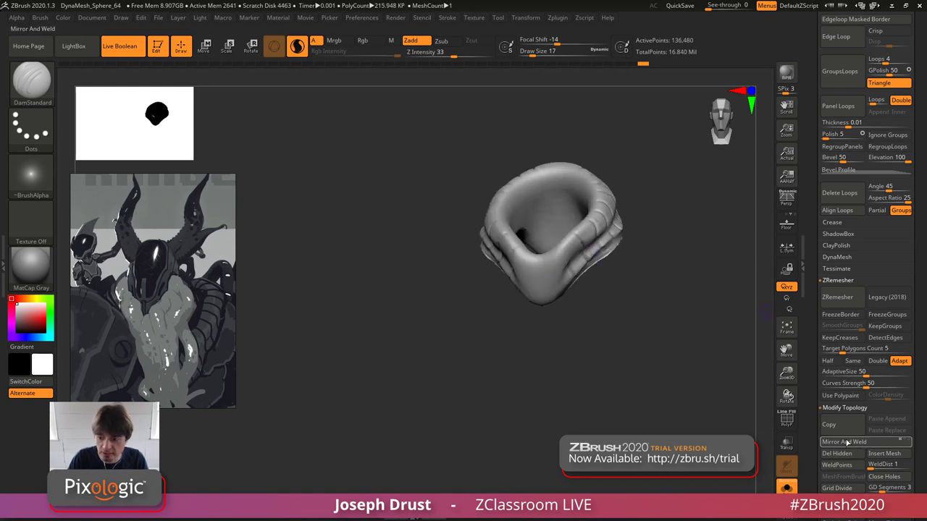
mouse_move(715, 296)
mouse_down()
mouse_move(670, 309)
mouse_move(724, 308)
mouse_move(730, 319)
mouse_up()
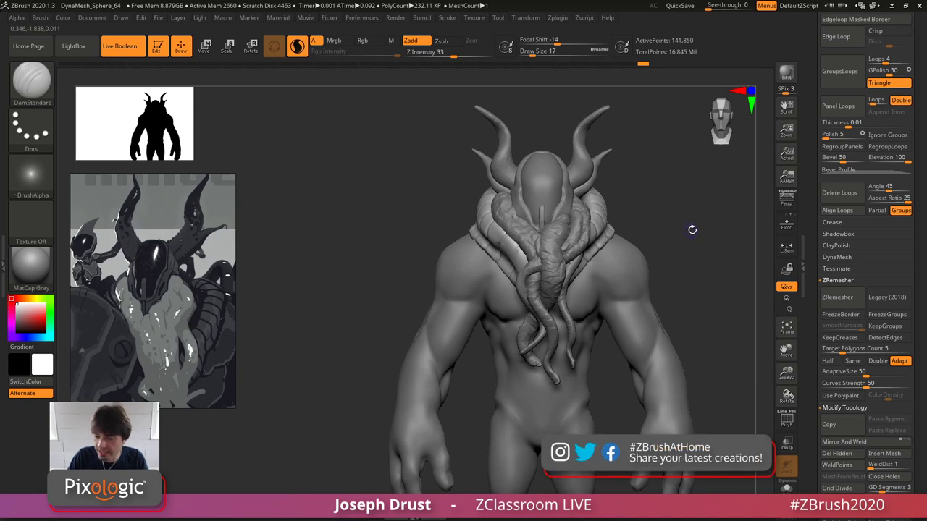
- Refine the segment grooves on the collar's front folds beside the tentacles with DamStandard
drag(689, 229, 466, 250)
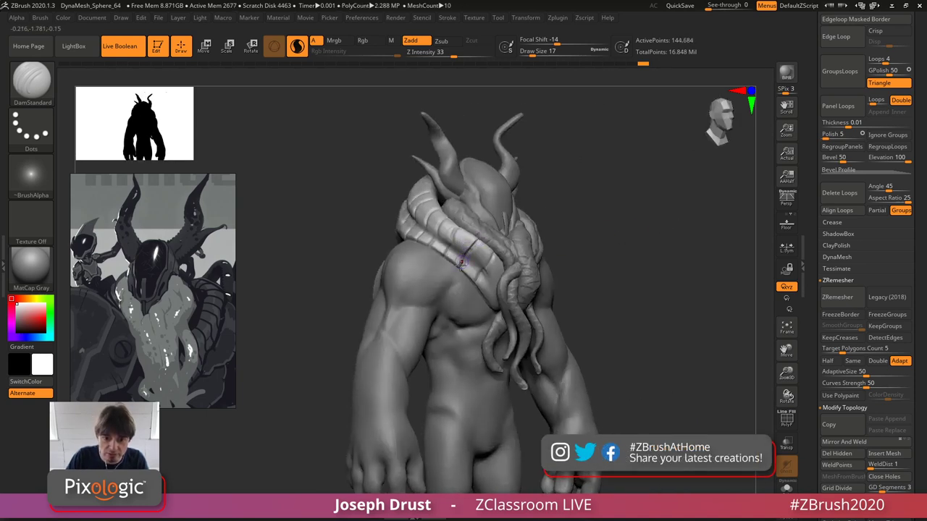
key(shift)
mouse_move(652, 207)
shift+mouse_down()
mouse_move(606, 203)
mouse_move(623, 203)
mouse_move(550, 233)
shift+mouse_up()
drag(509, 259, 529, 249)
mouse_move(571, 122)
mouse_down()
mouse_move(619, 133)
mouse_move(662, 192)
mouse_move(496, 239)
mouse_up()
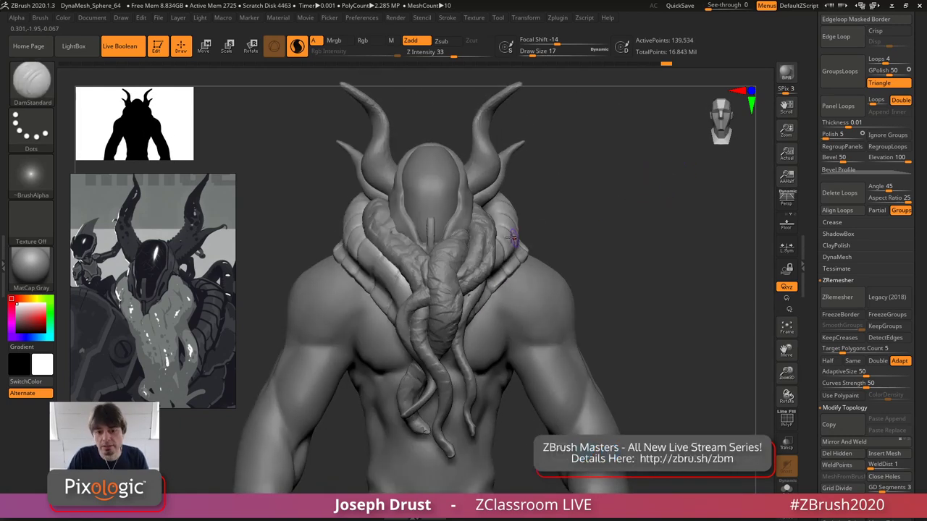
- Select the mask frame around the face and carve its inner edge and side contours with DamStandard at Draw Size 17
alt+click(452, 211)
alt+click(455, 212)
drag(542, 165, 524, 164)
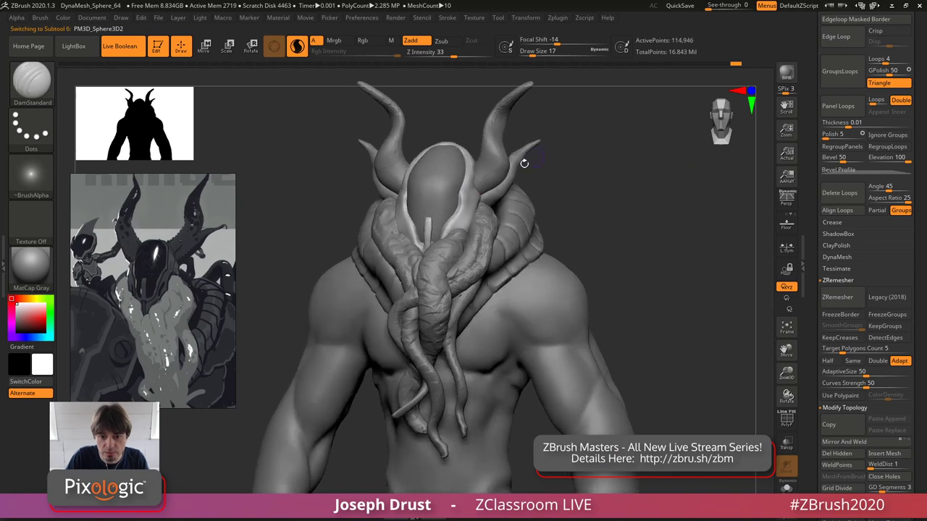
drag(465, 184, 460, 199)
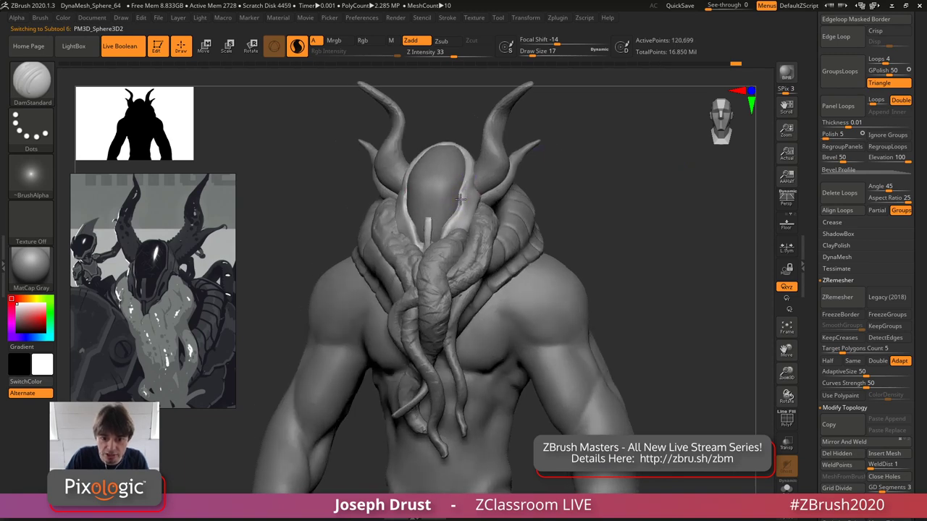
mouse_move(582, 149)
mouse_down()
mouse_move(638, 156)
mouse_move(507, 160)
mouse_up()
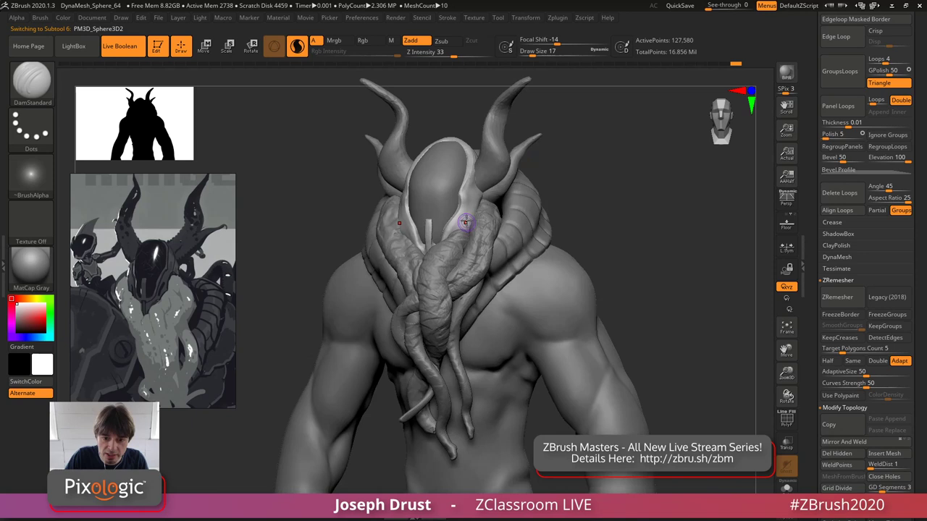
drag(456, 209, 413, 150)
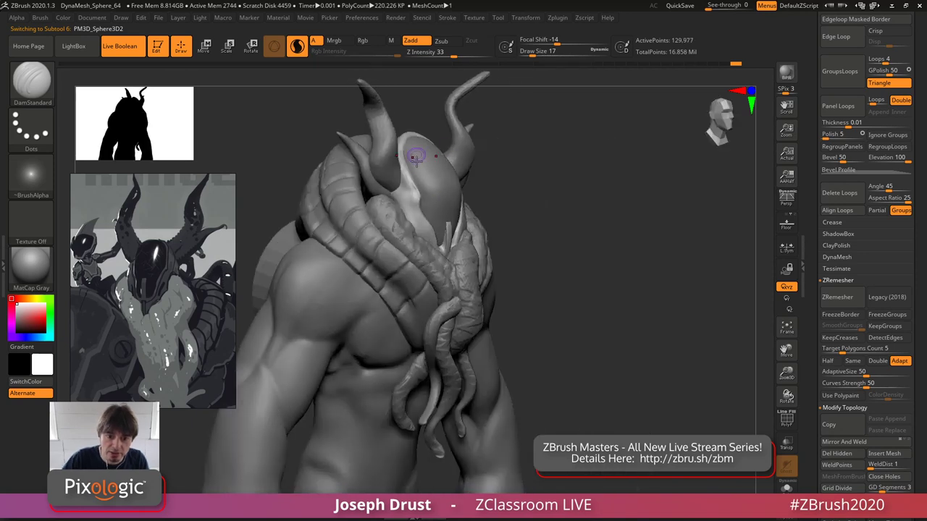
mouse_move(417, 191)
mouse_down()
mouse_move(404, 149)
mouse_move(411, 133)
mouse_up()
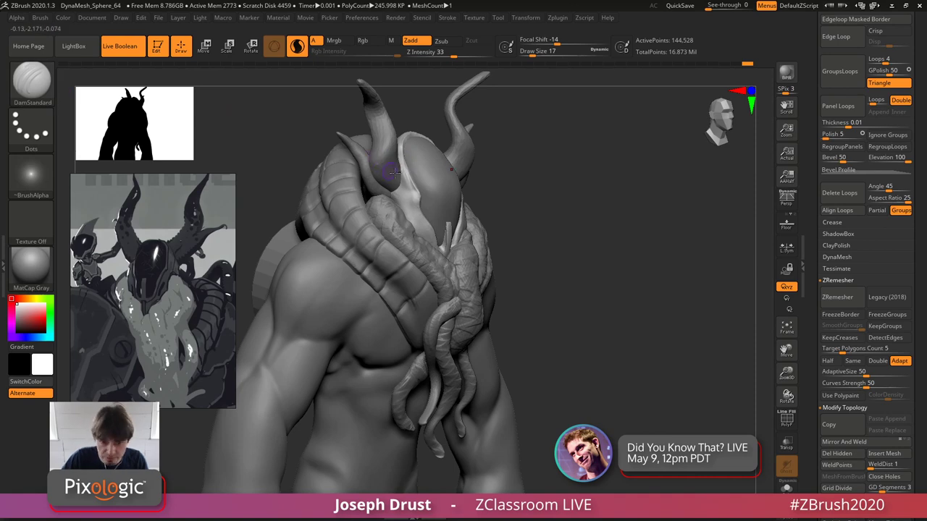
key(shift)
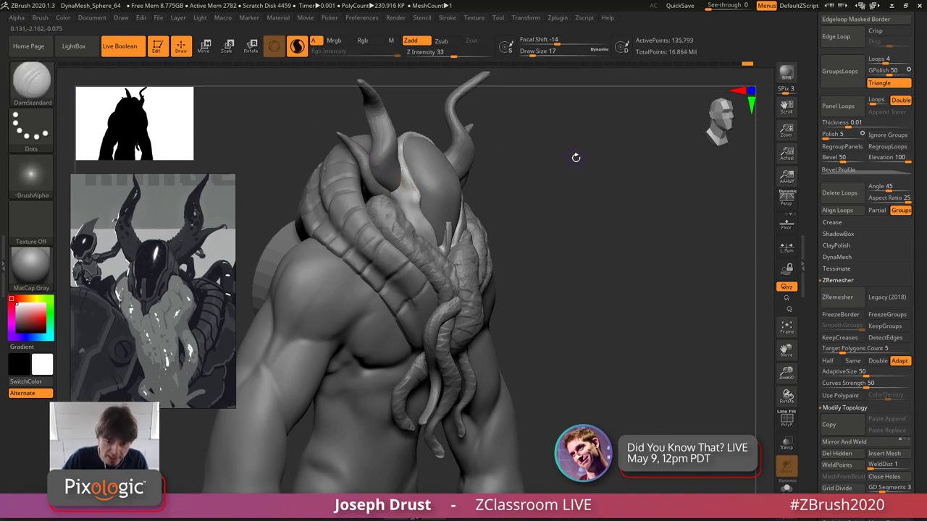
- Select the collar and deepen the segment grooves across its upper fold with DamStandard
mouse_move(575, 154)
mouse_down()
mouse_move(490, 165)
mouse_move(622, 159)
mouse_move(575, 215)
mouse_up()
alt+click(506, 214)
drag(637, 174, 583, 170)
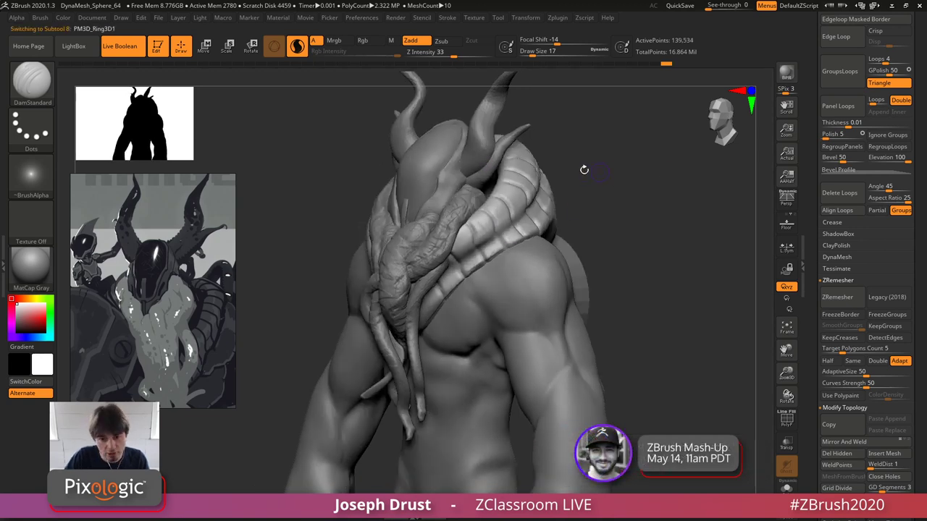
drag(486, 210, 518, 255)
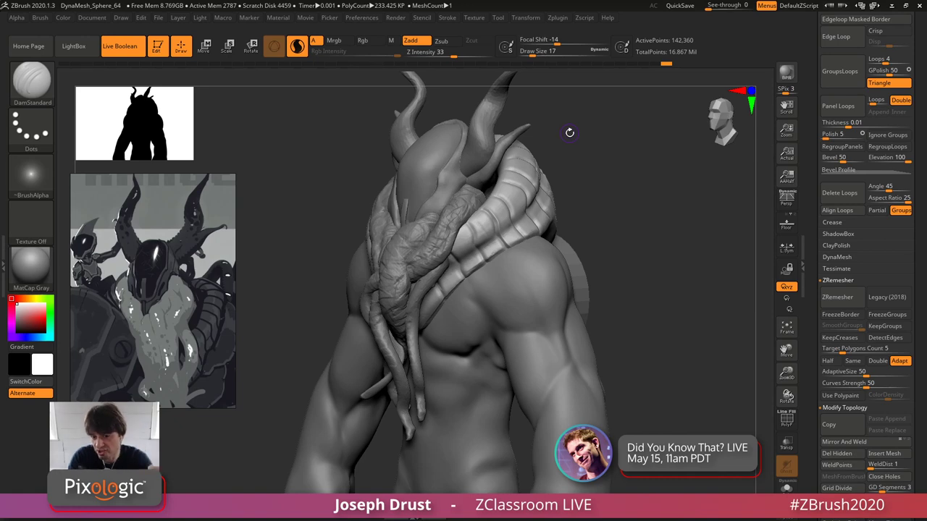
drag(635, 194, 598, 191)
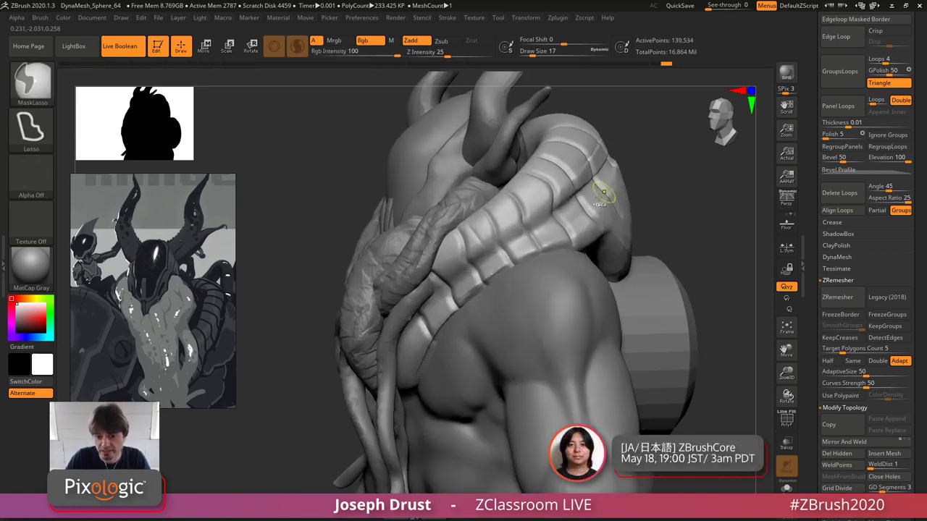
mouse_move(706, 163)
mouse_down()
mouse_move(491, 203)
mouse_move(530, 272)
mouse_up()
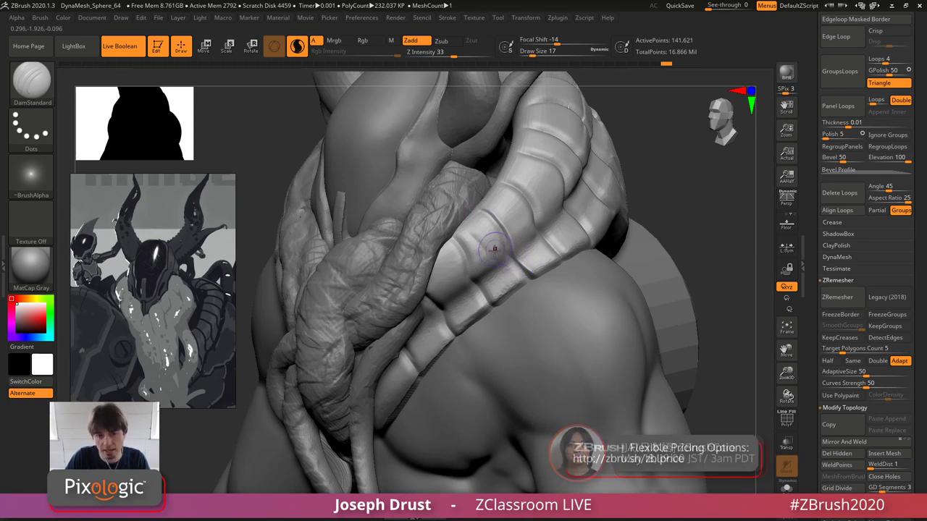
drag(455, 238, 494, 304)
drag(423, 280, 456, 330)
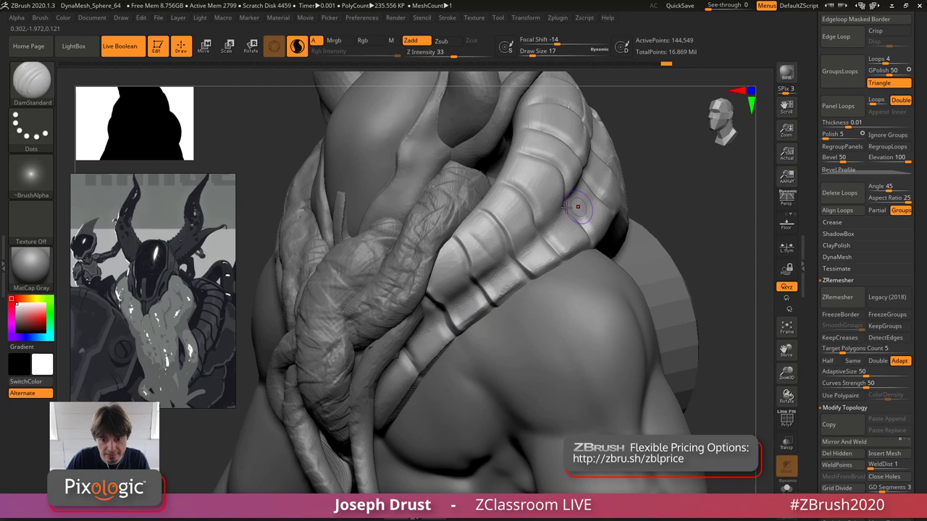
drag(507, 181, 558, 246)
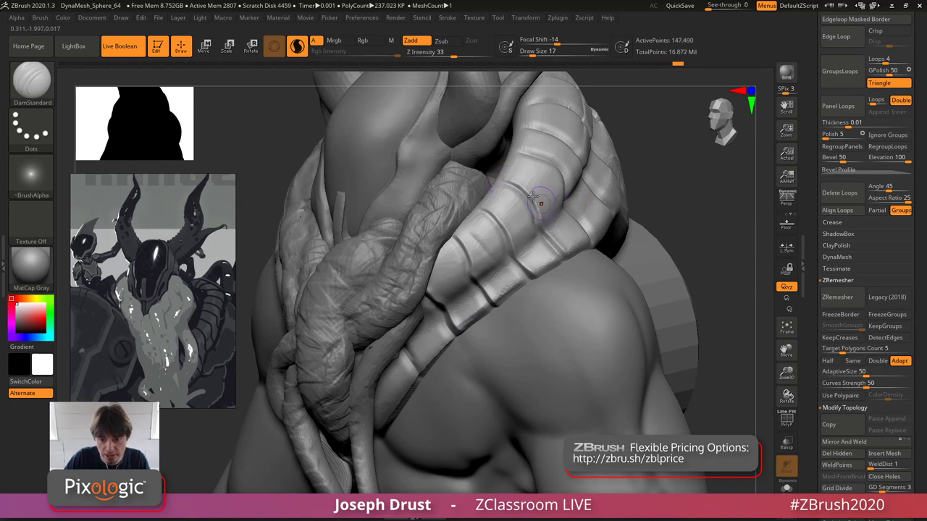
- Sharpen the grooves on the collar's lower fold and define its edges along the shoulder and beside the tentacles
drag(651, 155, 654, 143)
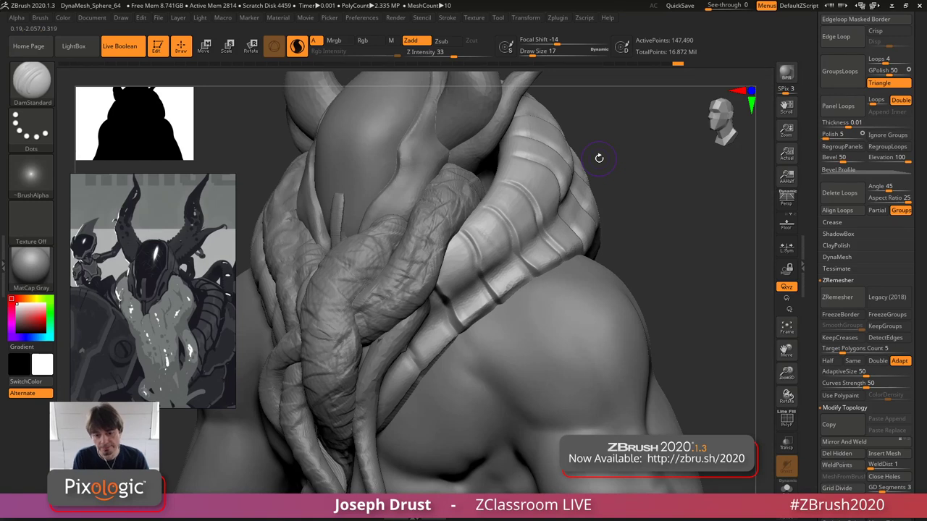
mouse_move(455, 307)
mouse_down()
mouse_move(467, 325)
mouse_move(459, 327)
mouse_up()
drag(489, 289, 498, 300)
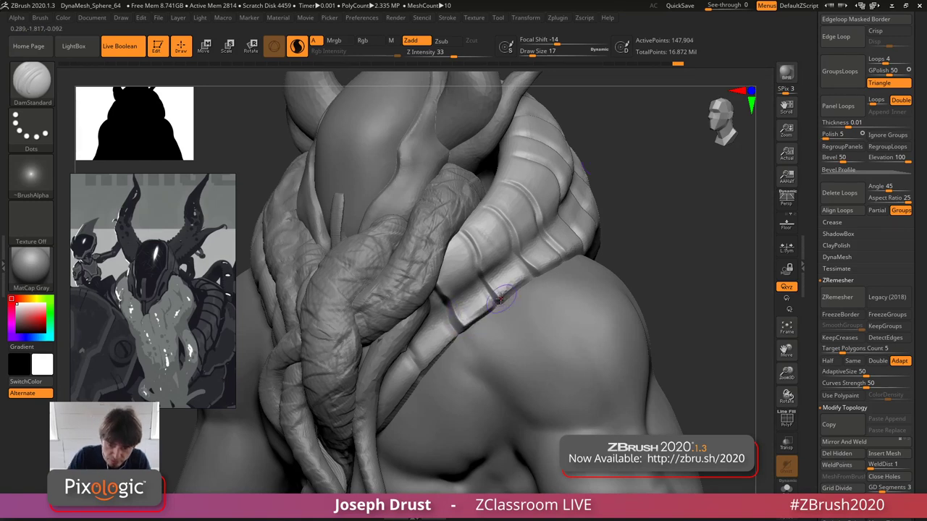
drag(534, 273, 569, 246)
mouse_move(654, 222)
mouse_down()
mouse_move(591, 233)
mouse_move(607, 235)
mouse_up()
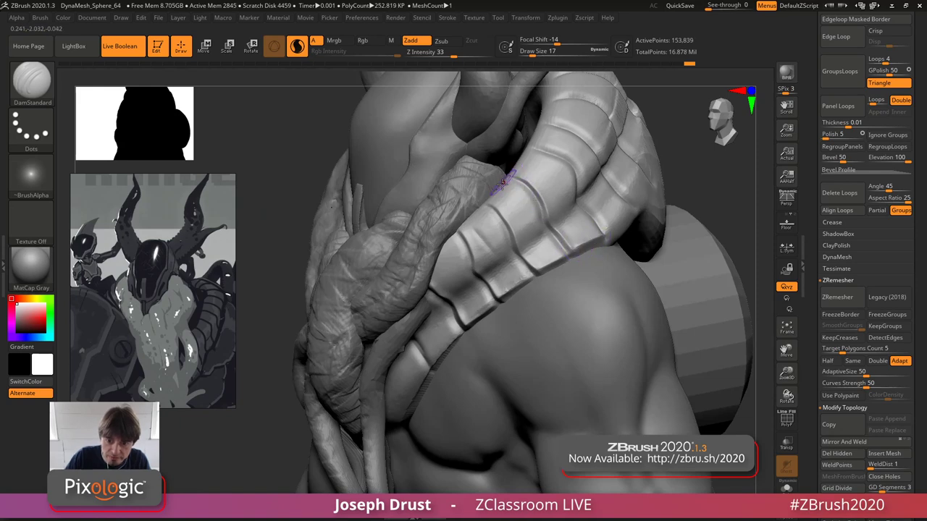
drag(489, 205, 492, 200)
mouse_move(711, 181)
mouse_down()
mouse_move(727, 186)
mouse_move(659, 213)
mouse_move(520, 219)
mouse_up()
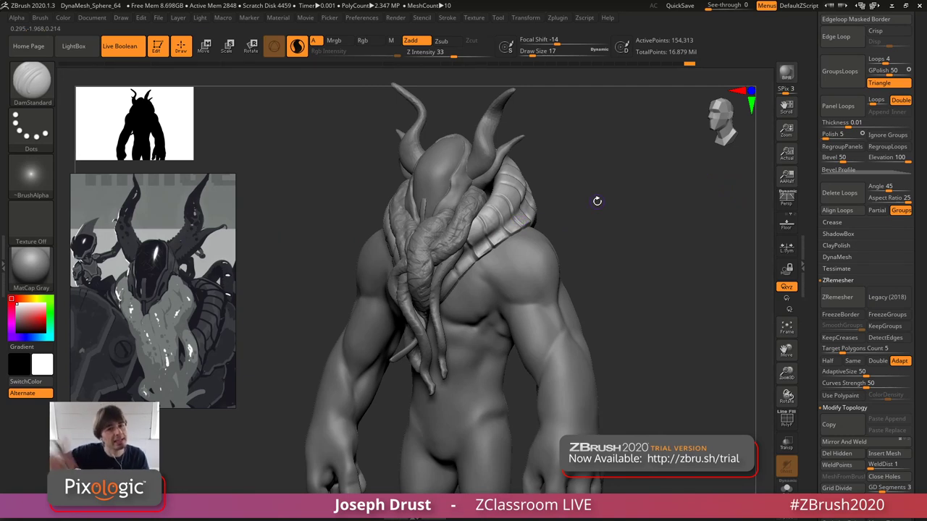
key(ctrl)
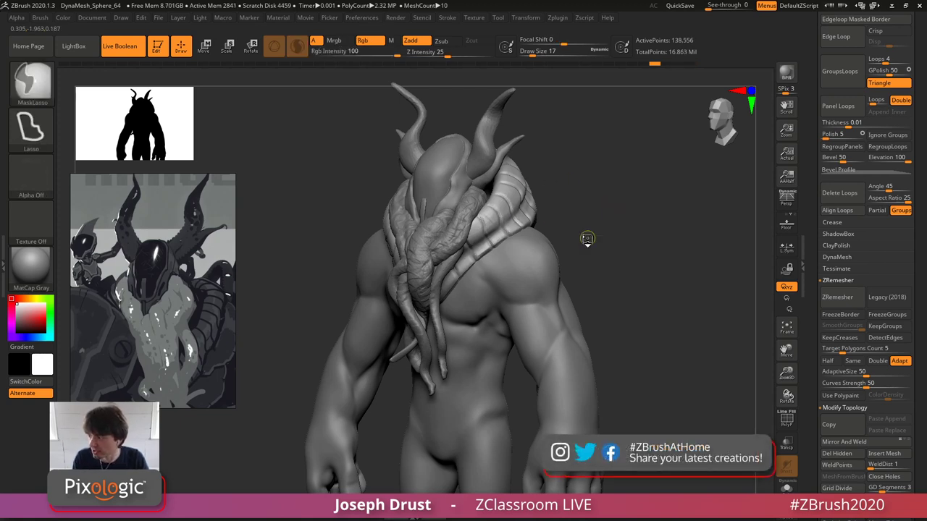
key(ctrl+shift)
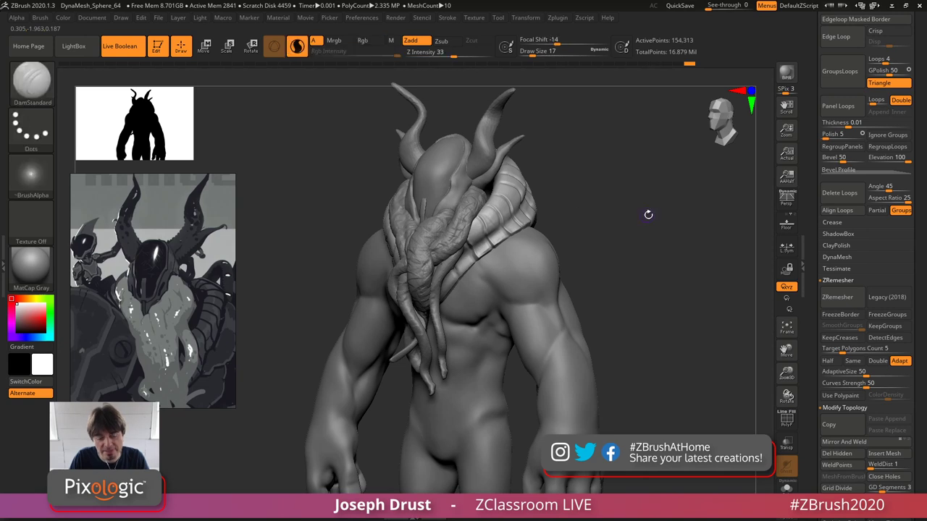
drag(647, 212, 594, 203)
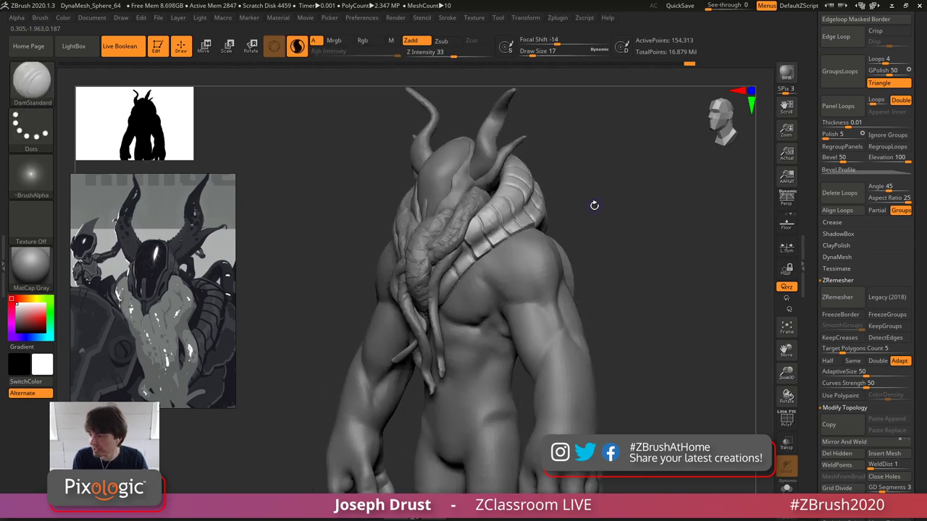
key(shift)
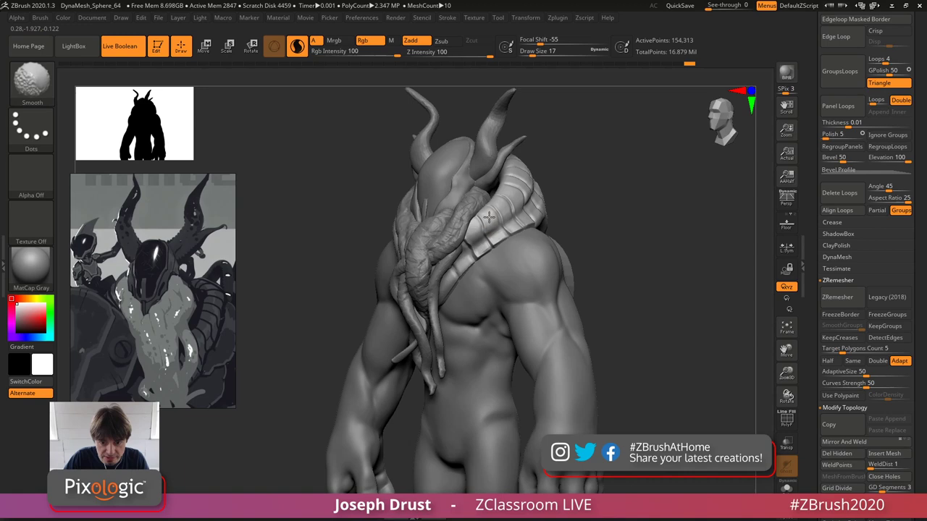
- Select the mask frame around the face and build up and smooth its side edges with ClayBuildup at Draw Size 17
mouse_move(596, 182)
mouse_down()
mouse_move(625, 182)
mouse_move(611, 178)
mouse_up()
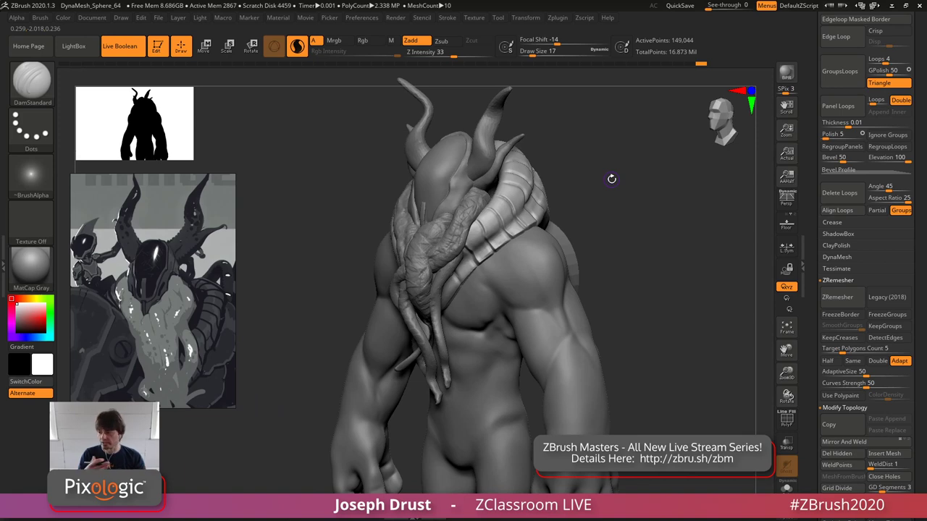
drag(633, 181, 440, 176)
alt+click(440, 176)
drag(575, 143, 548, 147)
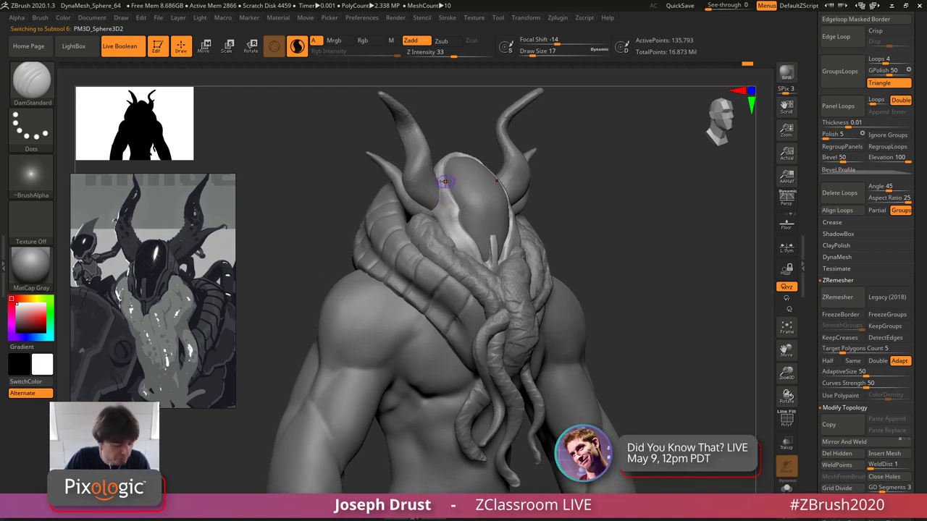
key(b)
key(c)
key(b)
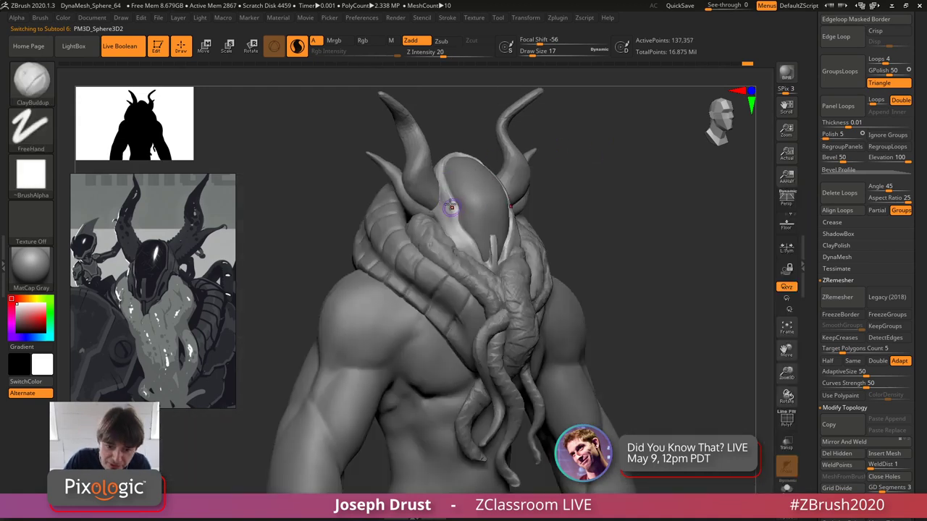
key(shift)
shift+drag(444, 206, 438, 181)
drag(644, 155, 545, 155)
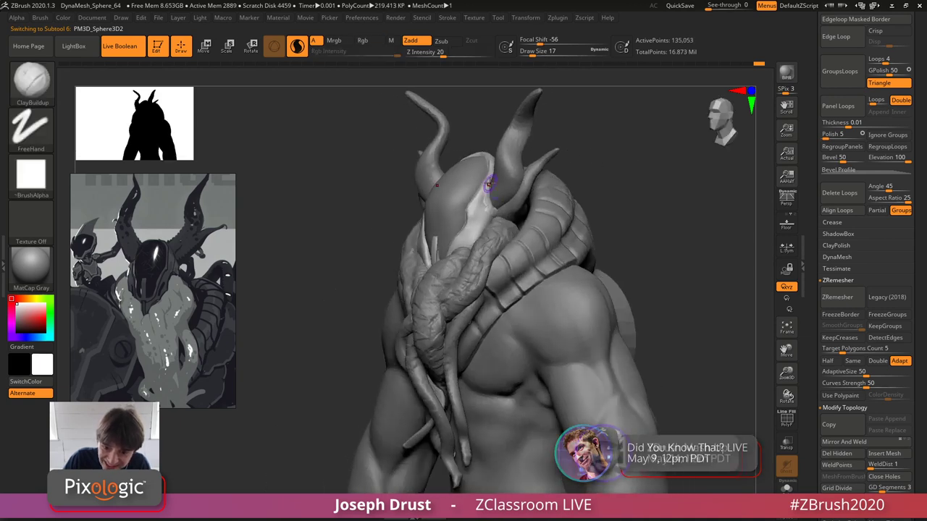
drag(489, 185, 488, 212)
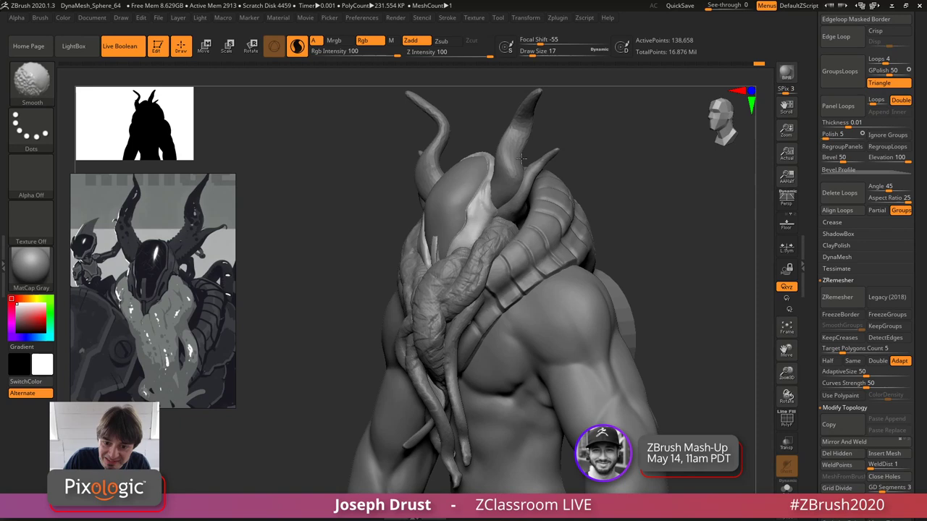
mouse_move(558, 155)
shift+mouse_down()
mouse_move(608, 151)
mouse_move(630, 190)
mouse_move(607, 145)
shift+mouse_up()
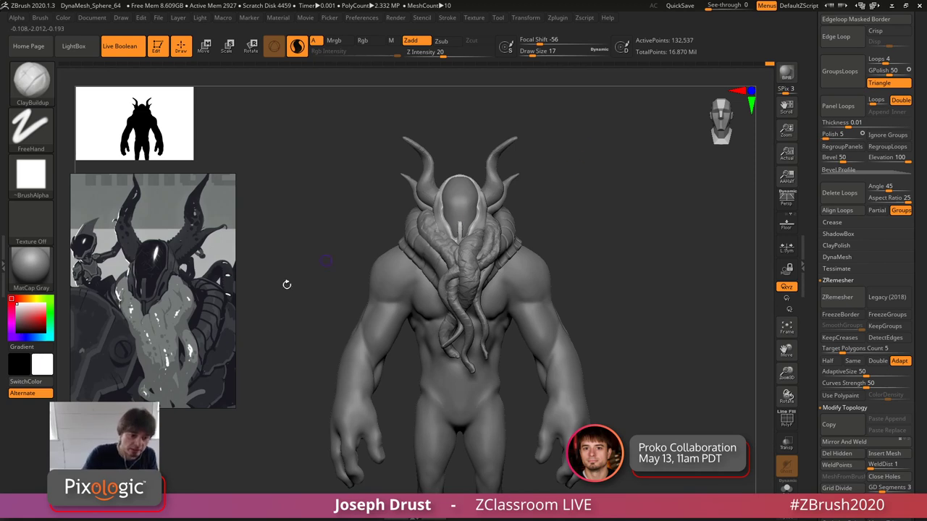
- Zoom out and reposition the reference artwork to examine the figure's armour, waist and legs against the model
scroll(182, 283, down, 3)
middle_drag(185, 362, 176, 298)
scroll(175, 300, down, 1)
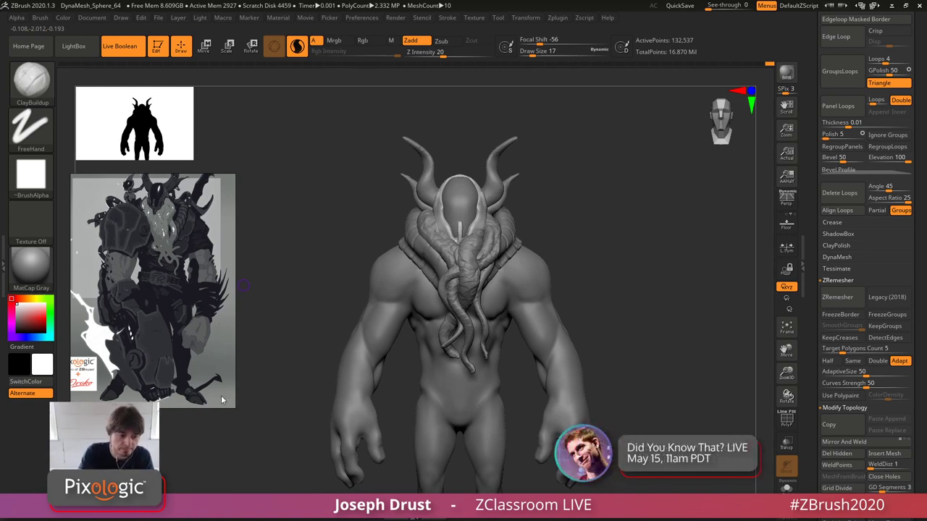
scroll(230, 362, down, 2)
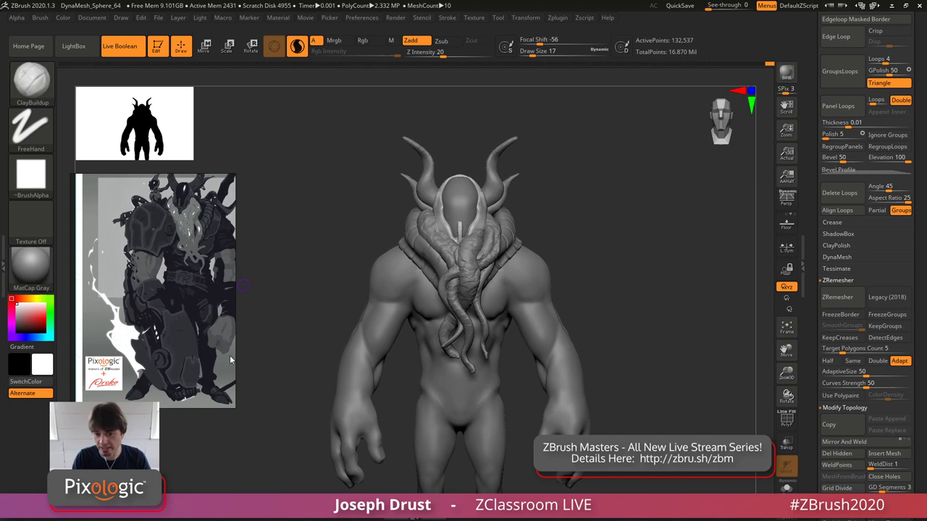
mouse_move(635, 217)
mouse_down()
mouse_move(637, 227)
mouse_move(635, 174)
mouse_up()
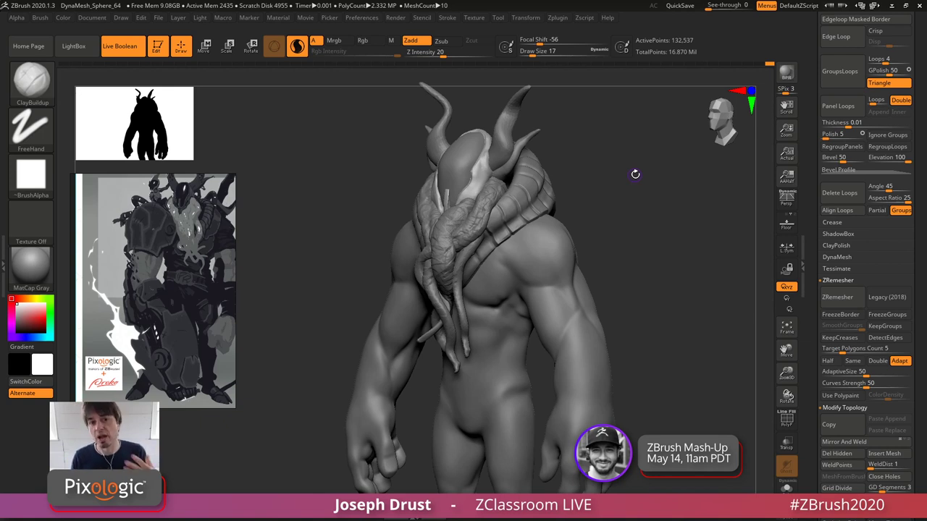
drag(635, 174, 591, 201)
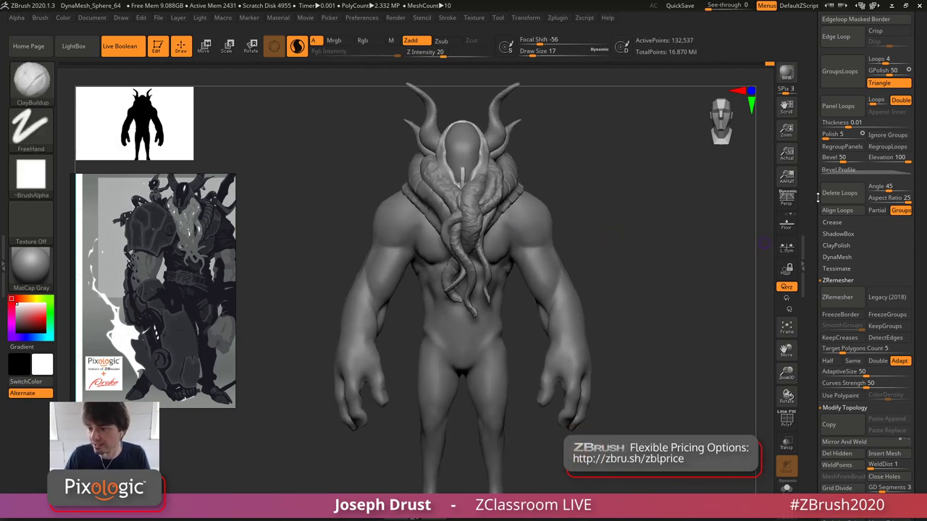
- Insert a sphere as a new subtool and select it
drag(818, 198, 801, 320)
scroll(840, 218, up, 1)
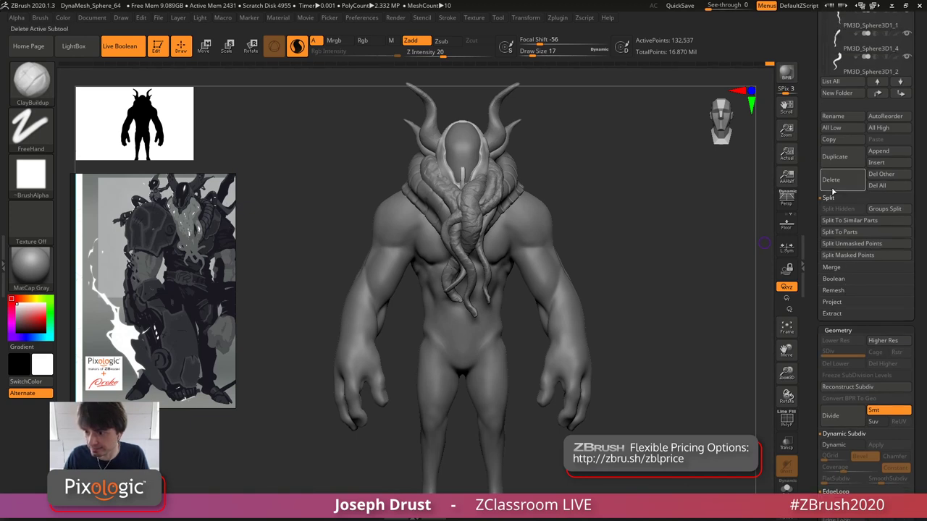
click(876, 162)
click(462, 212)
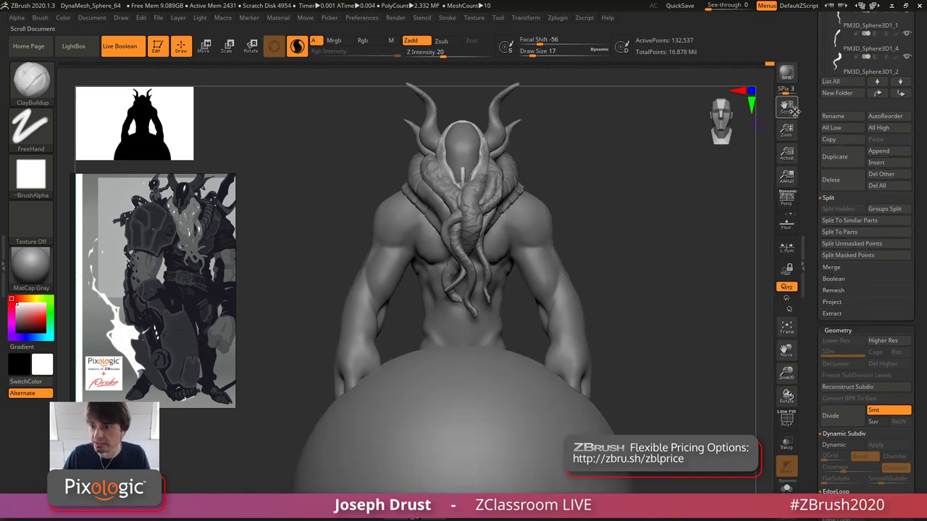
drag(823, 119, 823, 197)
click(848, 141)
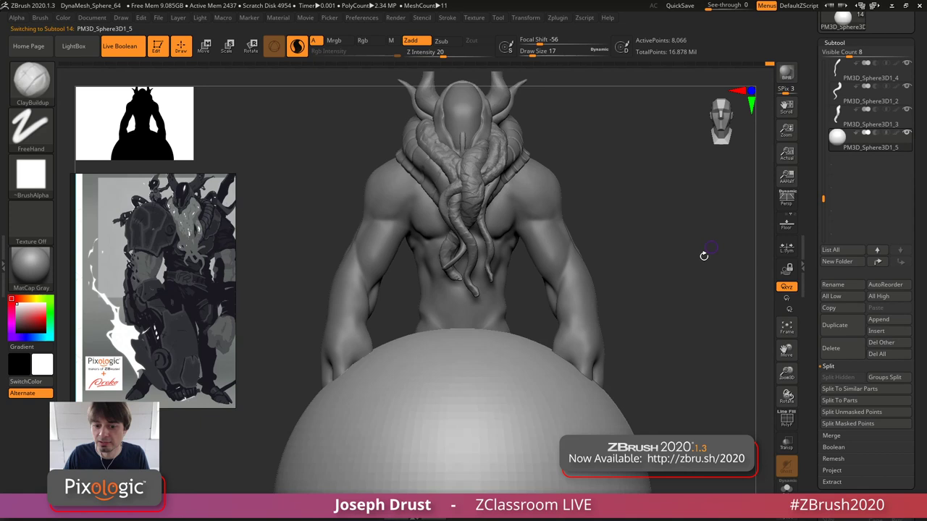
- Scale the inserted sphere down and place it against the front of one hip with the gizmo
key(f)
key(w)
drag(473, 351, 553, 233)
ctrl+right_drag(553, 233, 522, 191)
drag(514, 191, 513, 215)
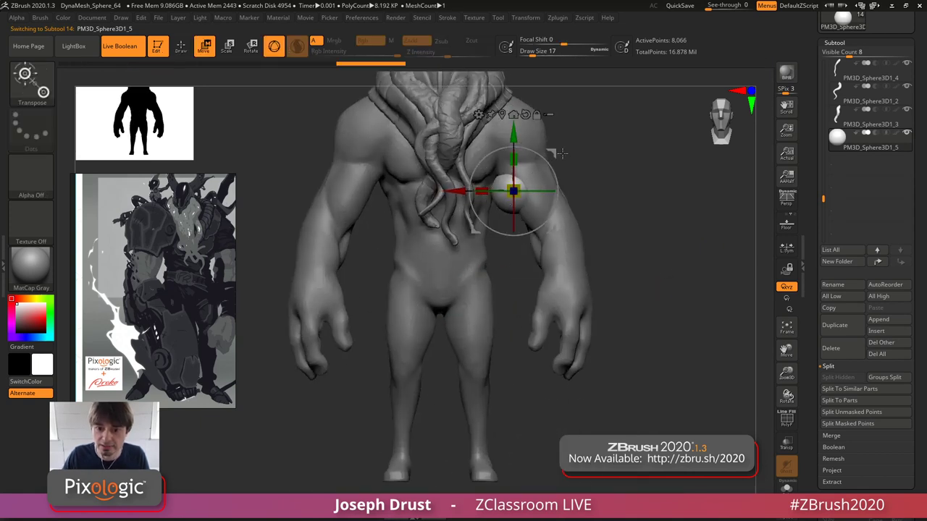
drag(552, 153, 516, 229)
ctrl+right_drag(516, 229, 478, 231)
mouse_move(425, 274)
mouse_down()
mouse_move(382, 282)
mouse_move(424, 273)
mouse_up()
shift+right_drag(507, 217, 676, 164)
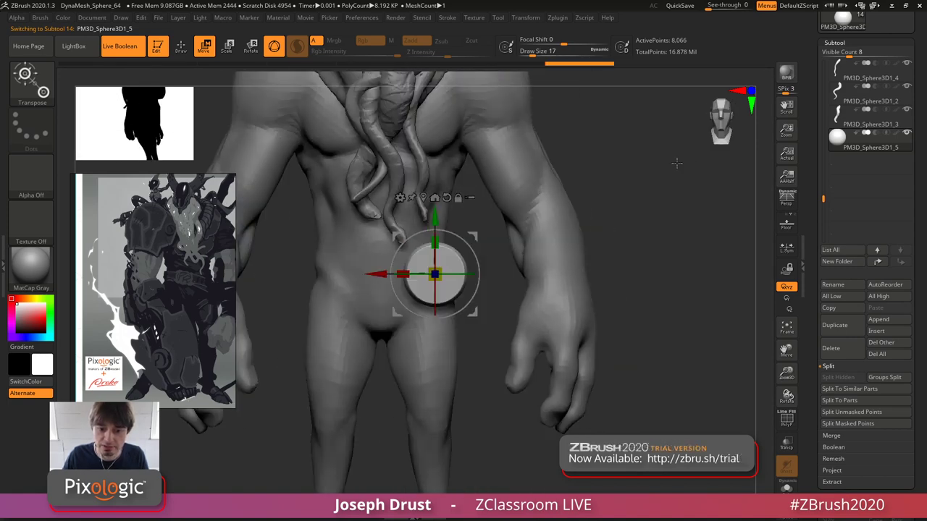
- Flatten the sides of the hip sphere along X into a rounded upright block
drag(401, 277, 343, 294)
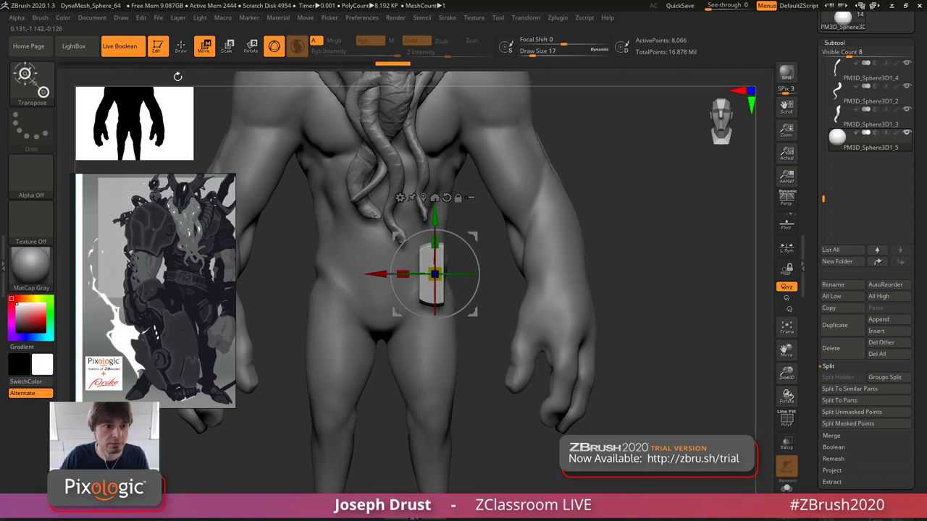
key(ctrl+z)
ctrl+drag(404, 275, 362, 292)
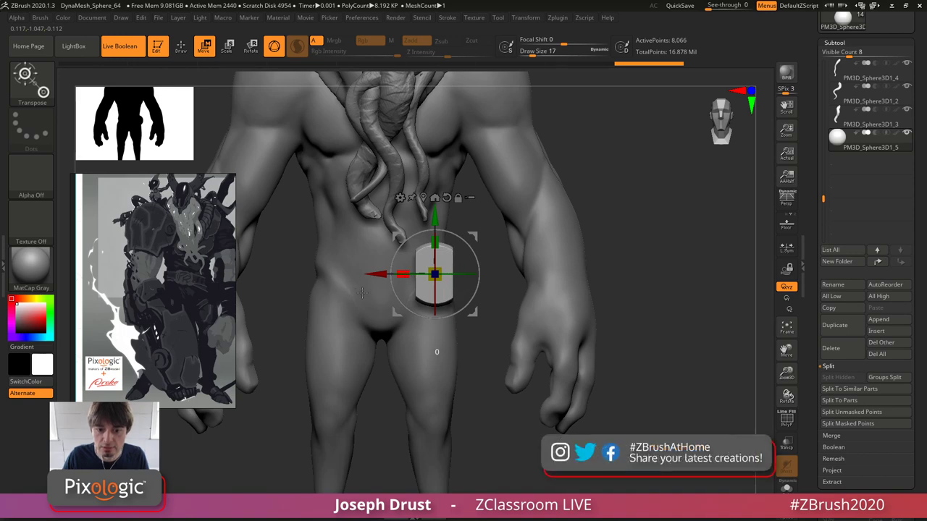
- Build up a bulging flap and a fuller body on the hip block with ClayBuildup at Draw Size 29, smoothing the surface
click(182, 46)
alt+drag(634, 229, 608, 218)
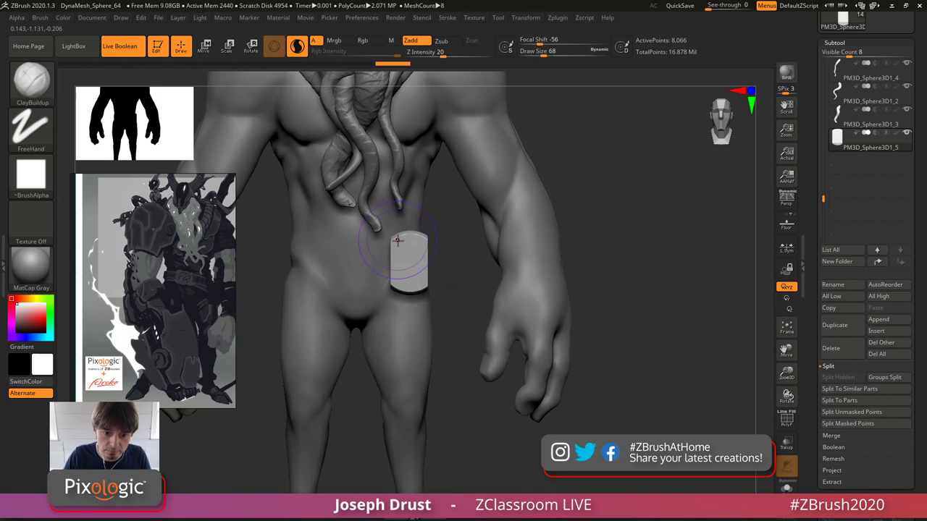
key(s)
drag(423, 247, 394, 241)
mouse_move(571, 176)
mouse_down()
mouse_move(606, 159)
mouse_move(616, 232)
mouse_up()
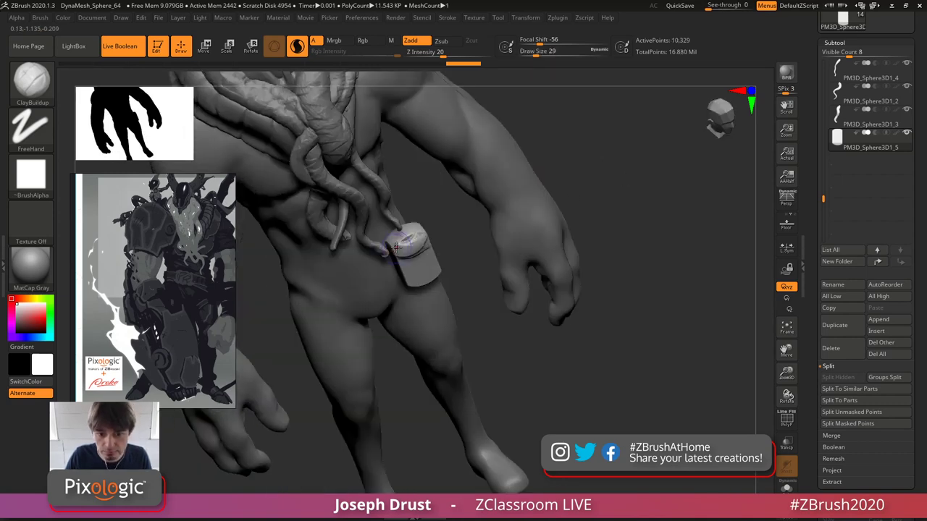
mouse_move(397, 249)
mouse_down()
mouse_move(420, 252)
mouse_move(417, 244)
mouse_up()
mouse_move(418, 245)
right_down()
mouse_move(410, 277)
mouse_move(443, 260)
right_up()
mouse_move(440, 256)
mouse_down()
mouse_move(427, 281)
mouse_move(425, 253)
mouse_move(408, 240)
mouse_up()
right_drag(408, 240, 420, 244)
mouse_move(420, 244)
mouse_down()
mouse_move(424, 224)
mouse_move(436, 272)
mouse_up()
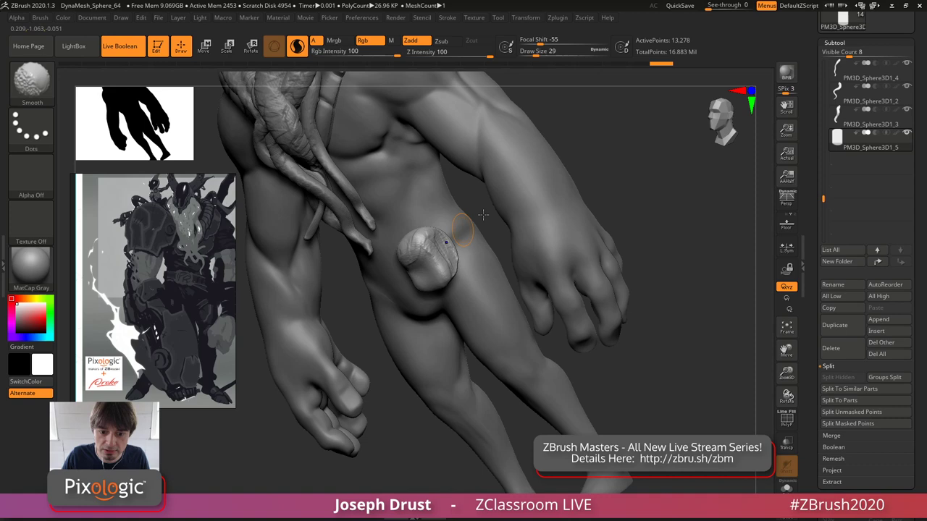
shift+right_drag(459, 222, 573, 176)
- Carve the seam beneath the pouch's flap and crease its surface and sides with DamStandard at Draw Size 29
key(b)
key(d)
key(s)
mouse_move(427, 249)
mouse_down()
mouse_move(408, 257)
mouse_move(443, 248)
mouse_up()
drag(593, 162, 579, 163)
mouse_move(425, 245)
mouse_down()
mouse_move(442, 246)
mouse_move(422, 242)
mouse_move(435, 244)
mouse_up()
drag(594, 163, 637, 165)
mouse_move(422, 249)
mouse_down()
mouse_move(417, 244)
mouse_move(417, 282)
mouse_up()
drag(550, 230, 484, 238)
mouse_move(417, 285)
mouse_down()
mouse_move(453, 279)
mouse_move(454, 262)
mouse_up()
drag(637, 182, 623, 172)
right_drag(622, 172, 602, 180)
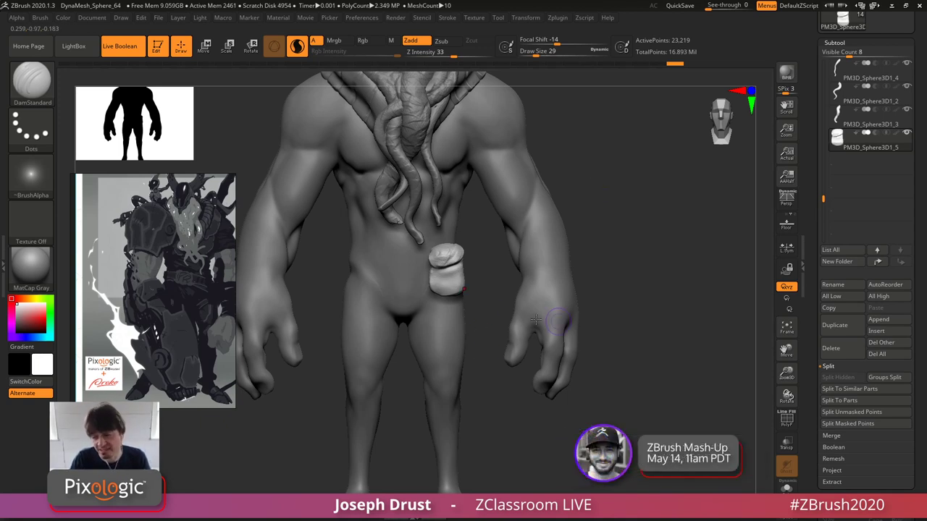
mouse_move(633, 283)
right_down()
mouse_move(556, 321)
mouse_move(634, 296)
right_up()
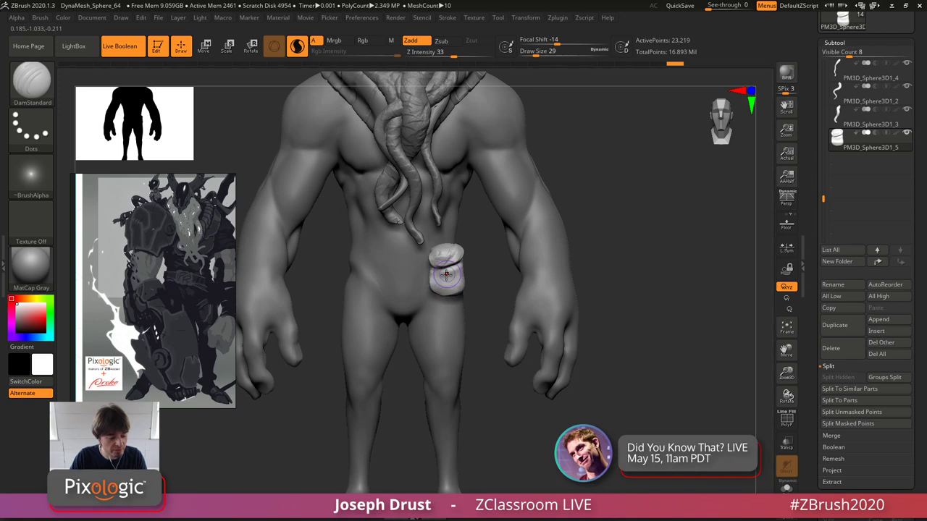
- Duplicate the pouch along X onto the opposite hip and clear the mask
key(w)
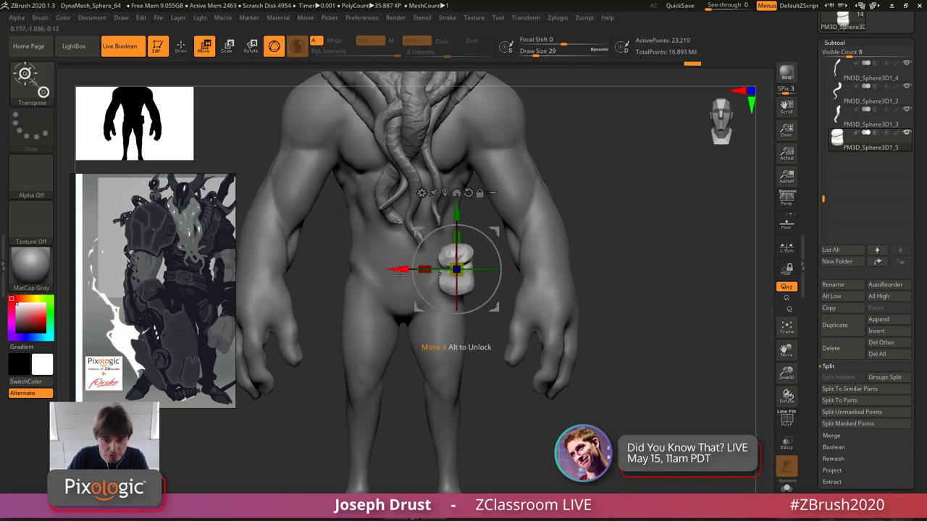
ctrl+drag(397, 270, 290, 270)
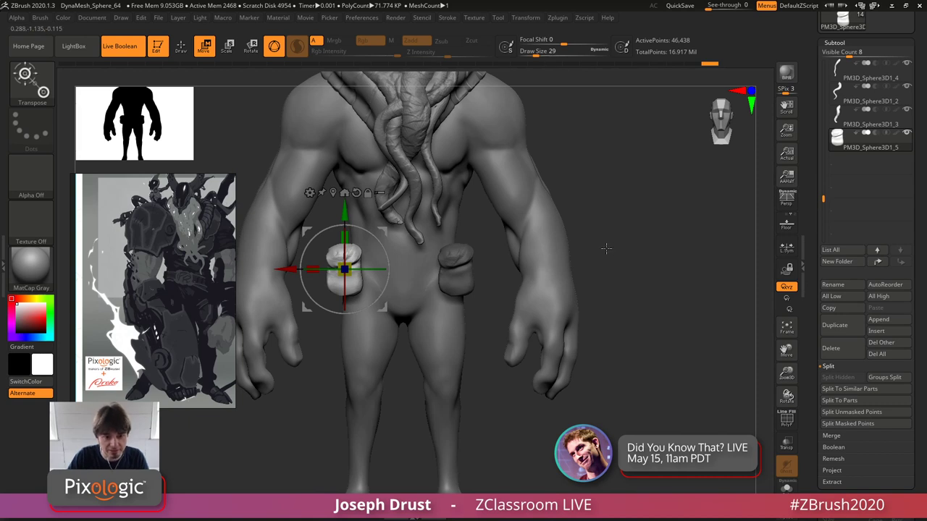
key(q)
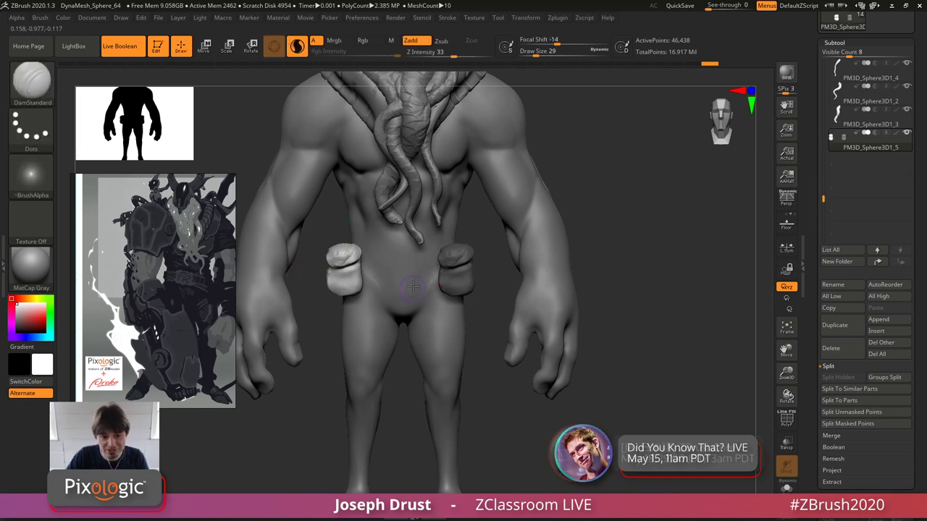
key(ctrl)
mouse_move(572, 267)
ctrl+mouse_down()
mouse_move(623, 250)
mouse_move(624, 233)
mouse_move(594, 264)
ctrl+mouse_up()
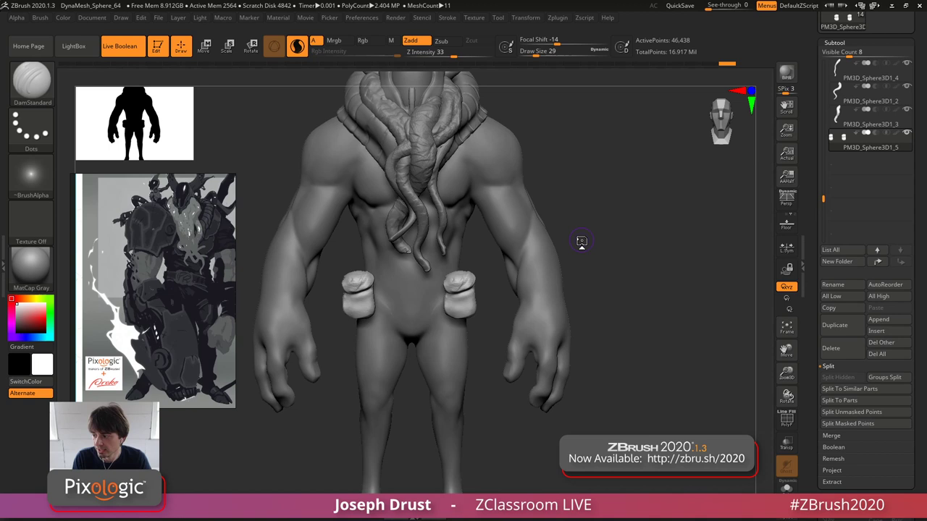
- Move both pouches symmetrically from the hips up behind the shoulders and rotate them beside the collar
alt+drag(624, 239, 627, 349)
key(w)
drag(383, 396, 374, 215)
key(ctrl+z)
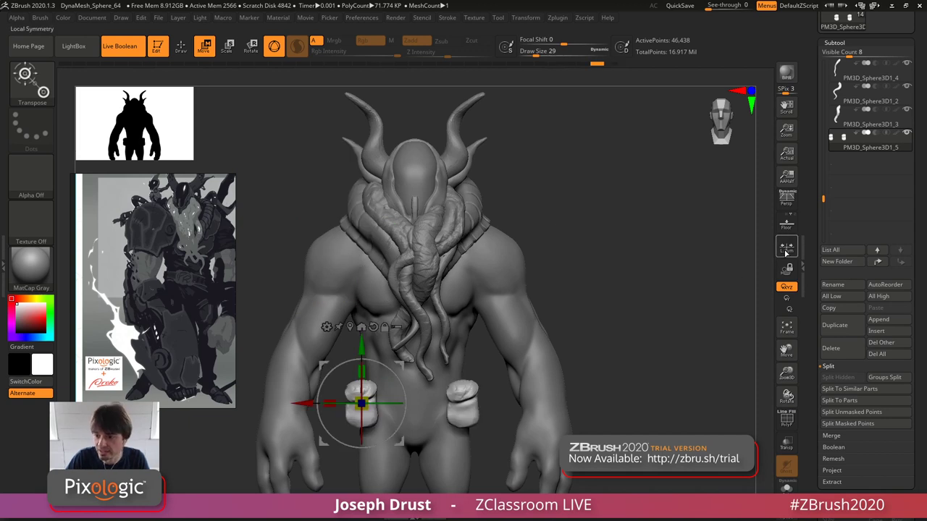
drag(362, 404, 331, 211)
shift+drag(513, 160, 558, 155)
drag(346, 213, 308, 212)
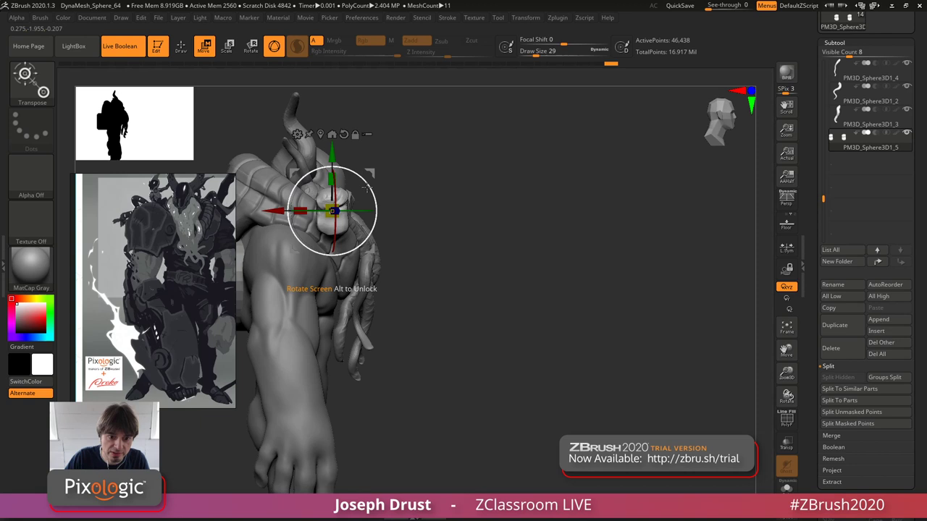
drag(346, 170, 312, 169)
drag(441, 171, 565, 162)
mouse_move(331, 207)
mouse_down()
mouse_move(343, 226)
mouse_move(337, 217)
mouse_up()
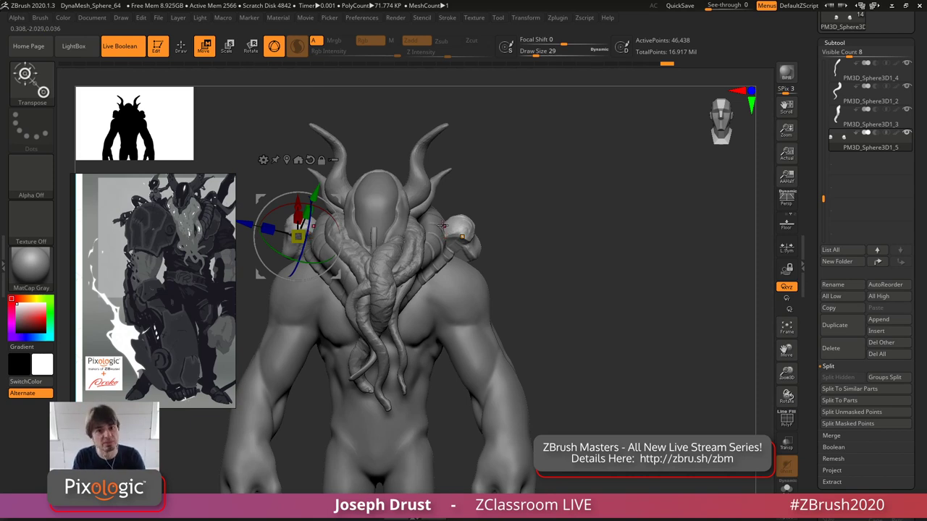
mouse_move(633, 248)
alt+mouse_down()
mouse_move(579, 210)
mouse_move(591, 183)
alt+mouse_up()
key(q)
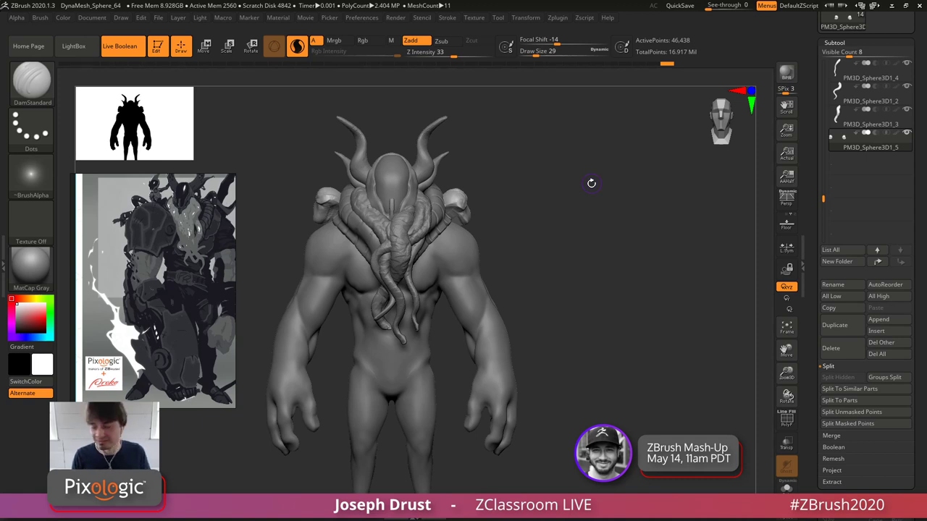
- Undo the pouch placement, duplication and sculpting back to the plain sphere at the hip
key(ctrl)
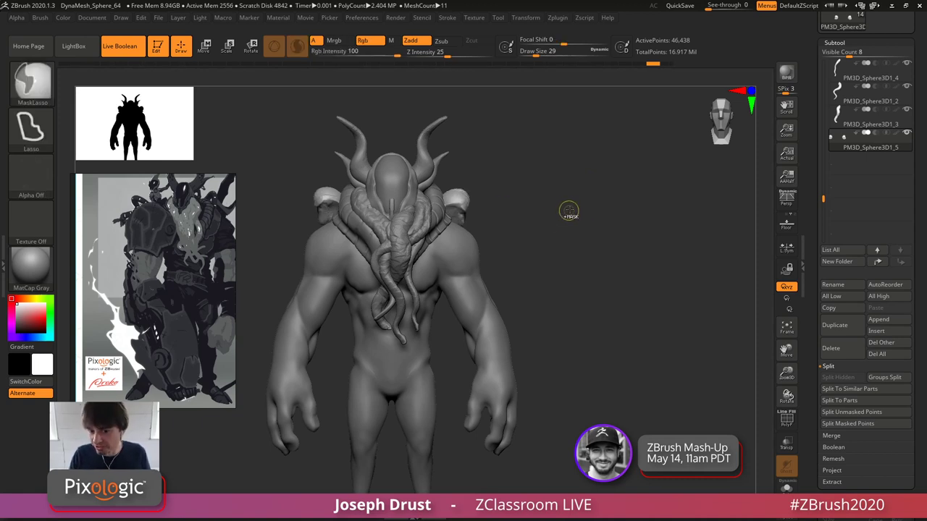
key(ctrl+z)
key(ctrl+z)
key(ctrl+z)
key(ctrl+z)
key(ctrl+z)
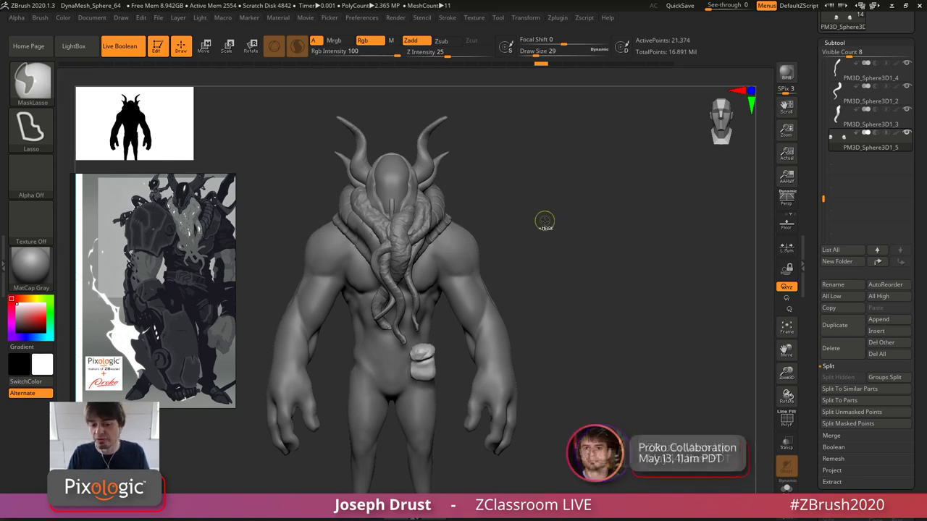
key(ctrl+z)
key(ctrl+z)
key(ctrl+z)
key(ctrl+z)
key(ctrl+z)
key(ctrl+z)
key(ctrl+z)
key(ctrl+z)
key(ctrl+z)
key(ctrl+z)
key(ctrl+z)
key(ctrl+z)
key(ctrl+z)
key(ctrl+z)
key(ctrl+z)
key(ctrl+z)
key(ctrl+z)
key(ctrl+z)
key(ctrl+z)
key(ctrl+z)
key(ctrl+z)
key(ctrl+z)
key(ctrl+z)
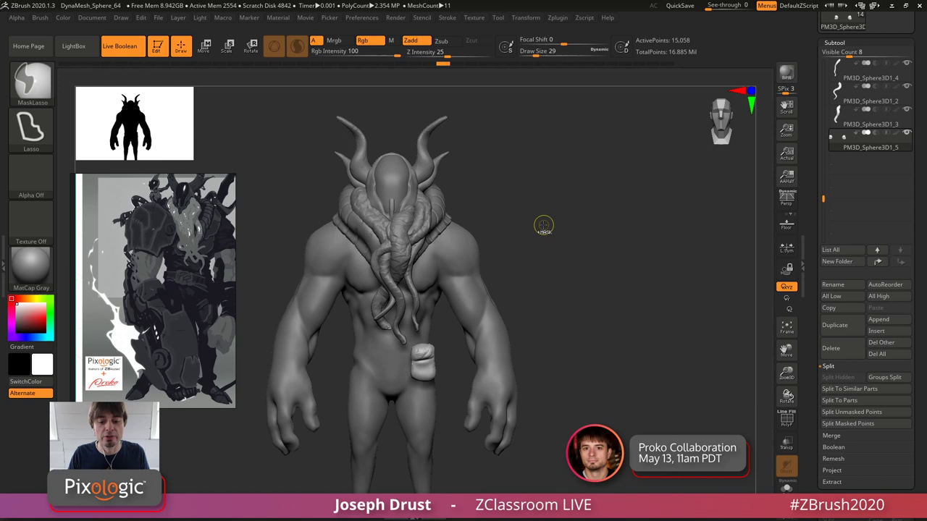
key(ctrl+z)
key(ctrl+z)
key(ctrl+z)
key(ctrl+z)
key(ctrl+z)
key(ctrl+z)
key(ctrl+z)
key(ctrl+z)
key(ctrl+z)
key(ctrl+z)
key(ctrl+z)
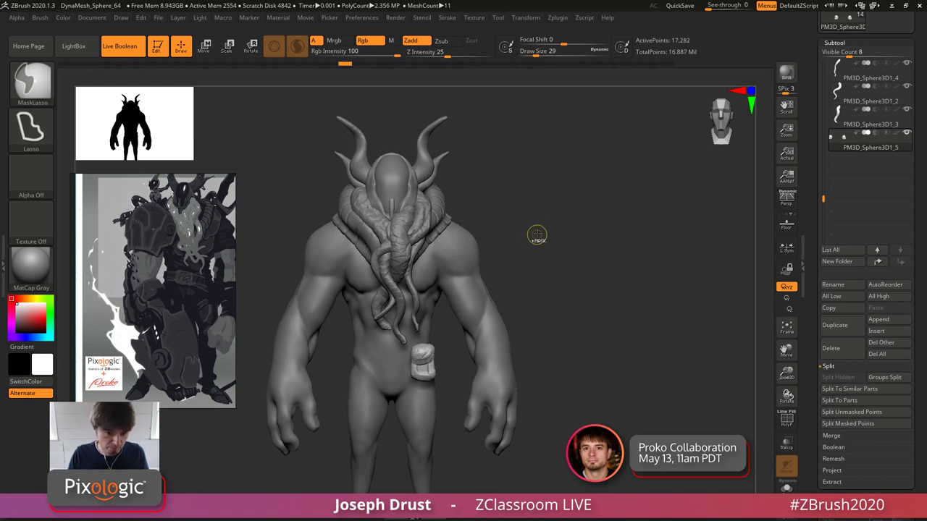
key(ctrl+z)
key(ctrl+z)
key(ctrl+z)
key(ctrl+z)
key(ctrl+z)
key(ctrl+z)
key(ctrl+z)
key(ctrl+z)
key(ctrl+z)
key(ctrl+z)
key(ctrl+z)
key(ctrl+z)
key(ctrl+z)
key(ctrl+z)
key(ctrl+z)
key(ctrl+z)
key(ctrl+z)
key(ctrl+z)
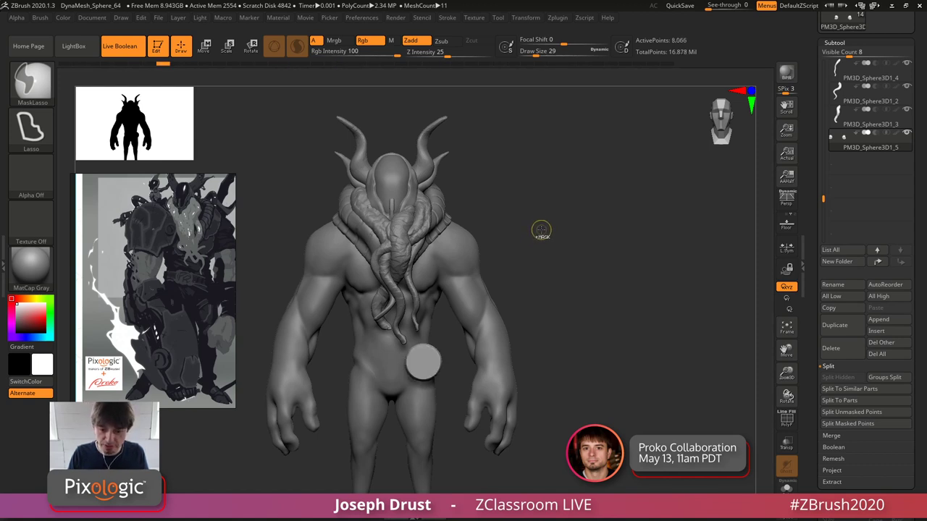
- Undo the hip sphere's scaling and placement back to its freshly inserted state and delete its subtool
key(ctrl+z)
key(ctrl+z)
key(ctrl+z)
key(ctrl+z)
key(ctrl+z)
key(ctrl+z)
key(ctrl+z)
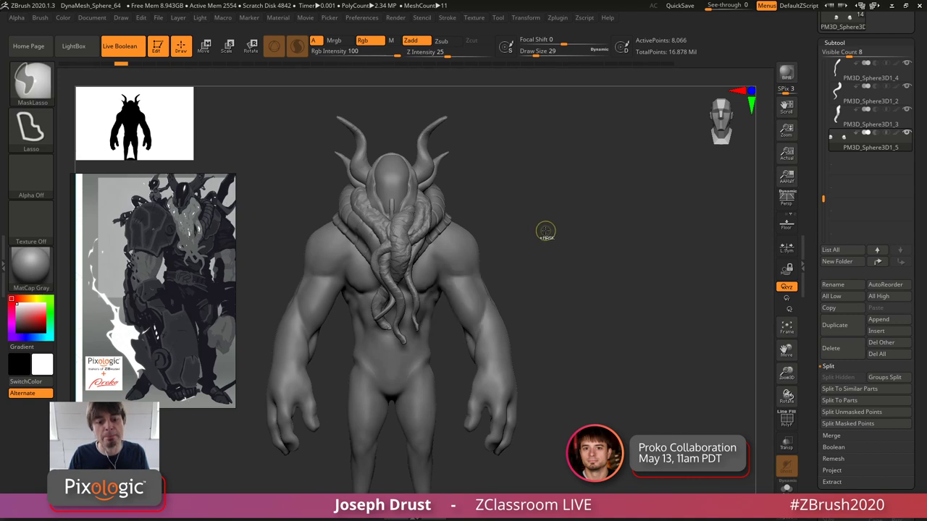
key(ctrl+z)
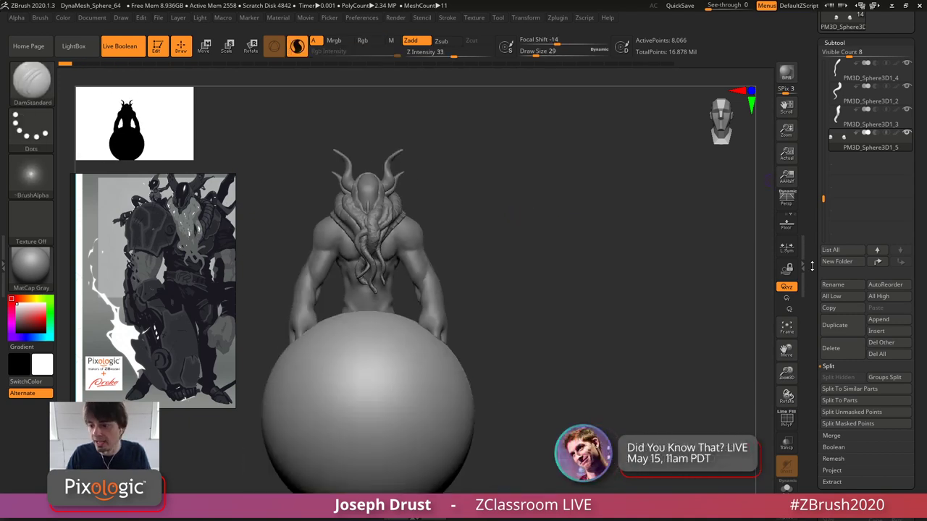
click(830, 348)
click(754, 371)
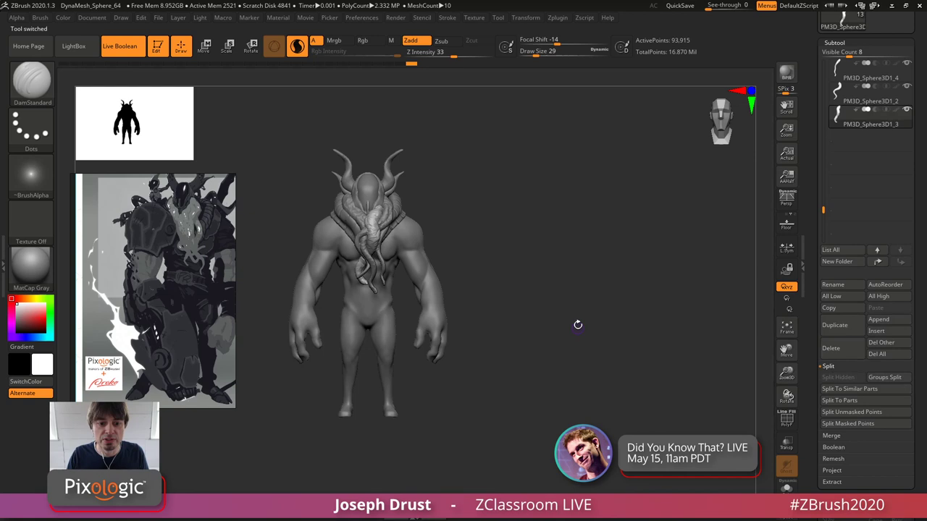
key(f)
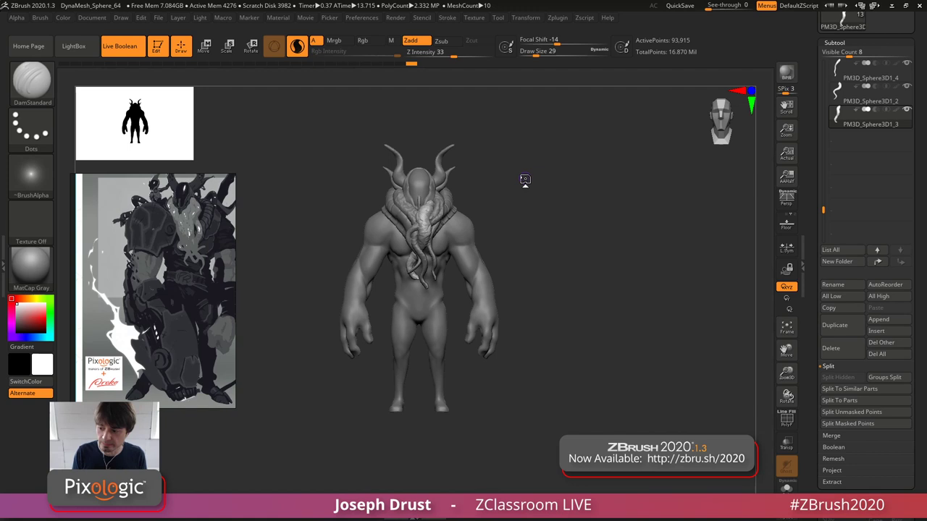
- Load the saved 03_StreamOne model with the armor and tentacles
key(comma)
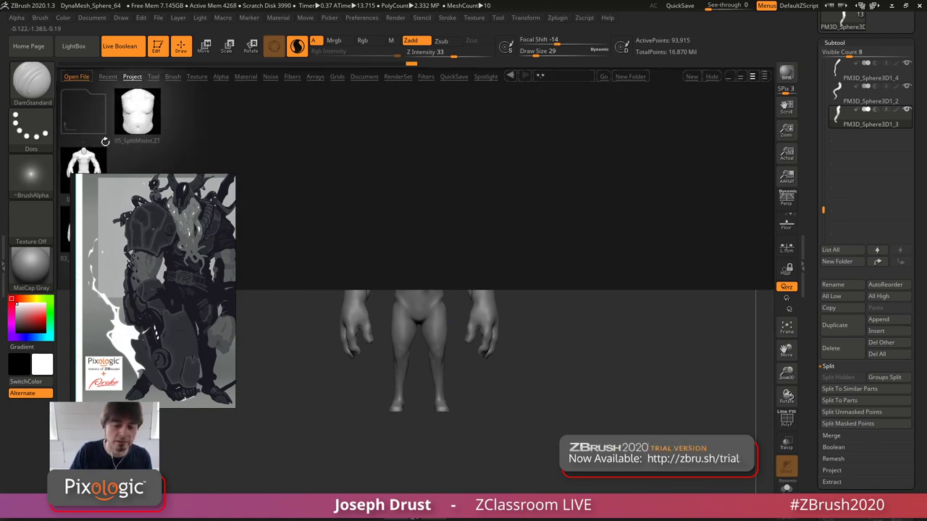
double_click(66, 233)
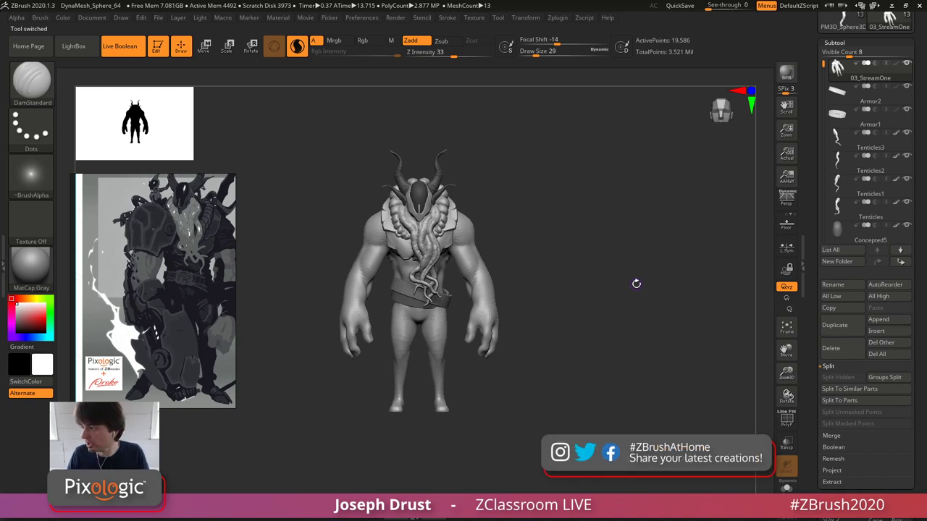
ctrl+right_drag(626, 181, 632, 249)
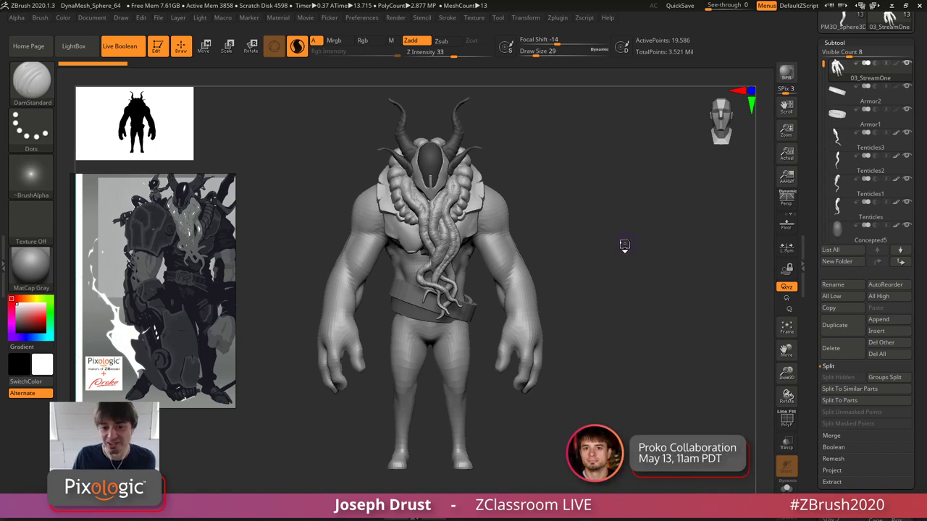
mouse_move(625, 245)
mouse_down()
mouse_move(555, 240)
mouse_move(595, 242)
mouse_move(624, 231)
mouse_up()
shift+drag(582, 203, 583, 180)
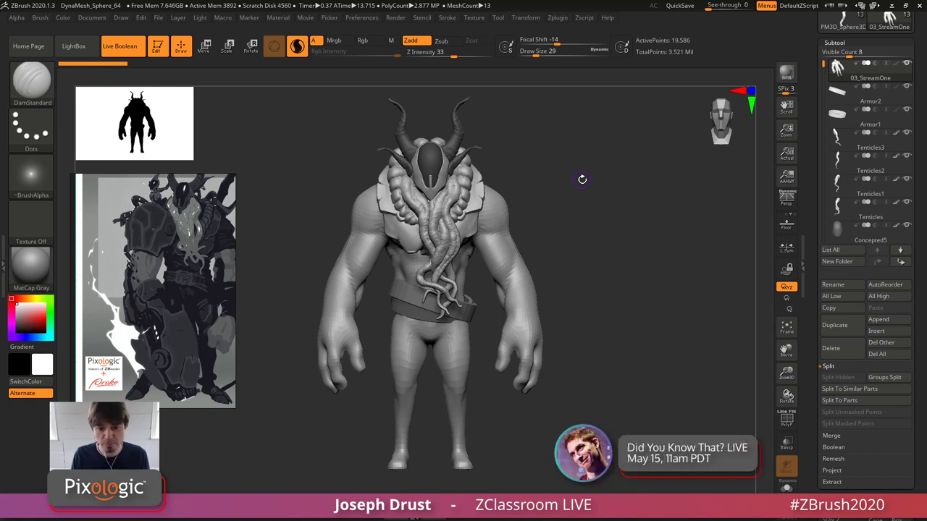
drag(583, 179, 470, 284)
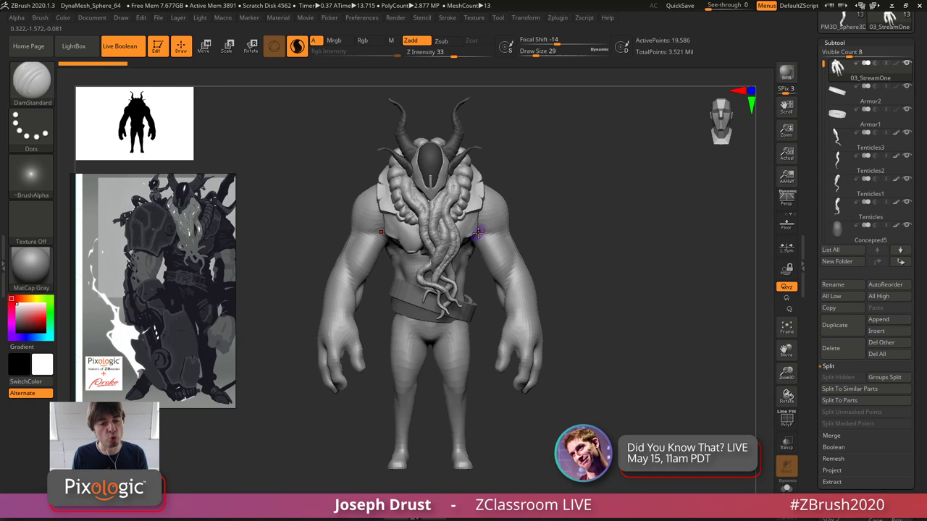
drag(562, 186, 567, 190)
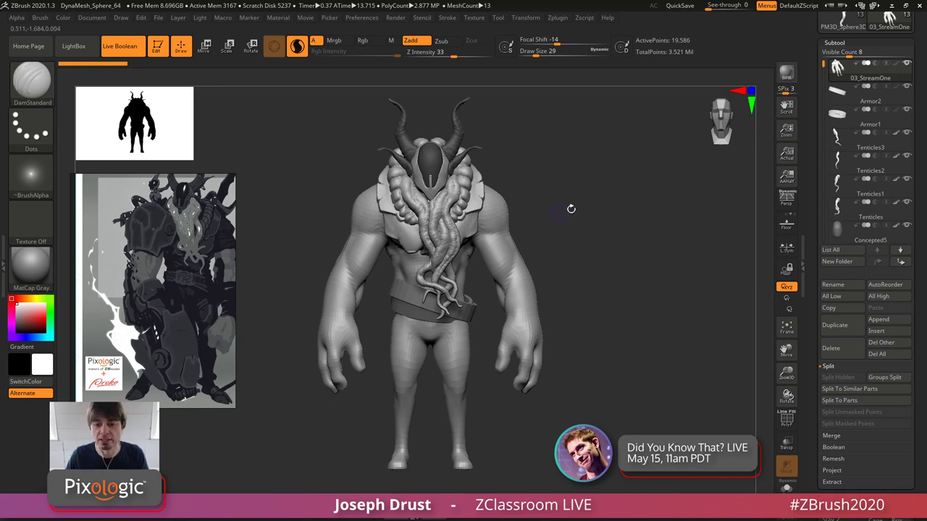
- Isolate the Concepted1 collar subtool in Solo mode and select the ClayBuildup brush
drag(572, 209, 536, 208)
alt+click(465, 189)
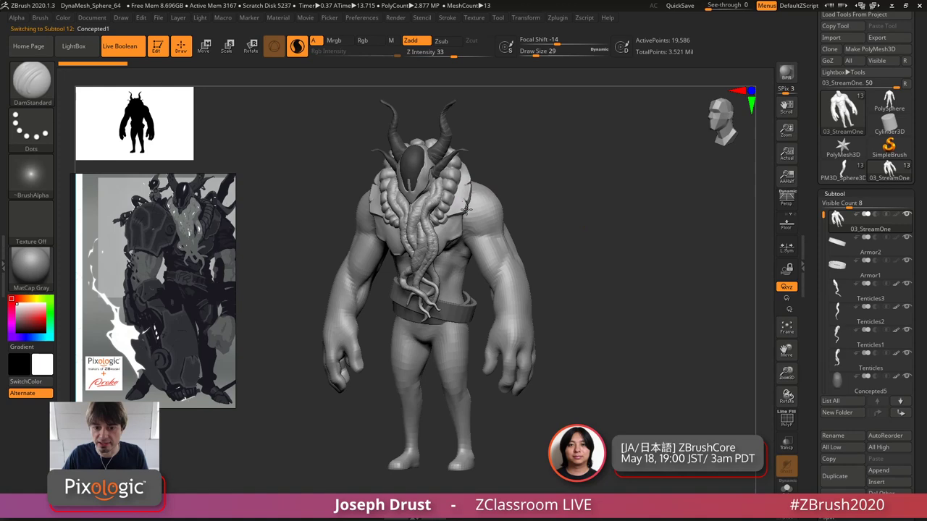
click(785, 485)
mouse_move(615, 299)
mouse_down()
mouse_move(594, 225)
mouse_move(598, 277)
mouse_move(643, 273)
mouse_move(630, 281)
mouse_move(634, 124)
mouse_up()
key(b)
key(c)
key(b)
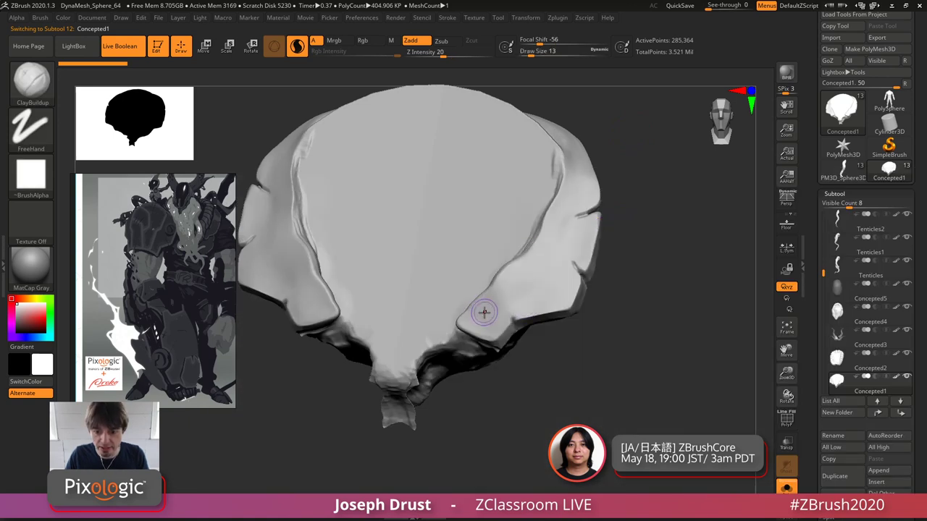
mouse_move(484, 313)
mouse_down()
mouse_move(542, 261)
mouse_move(555, 257)
mouse_move(552, 270)
mouse_up()
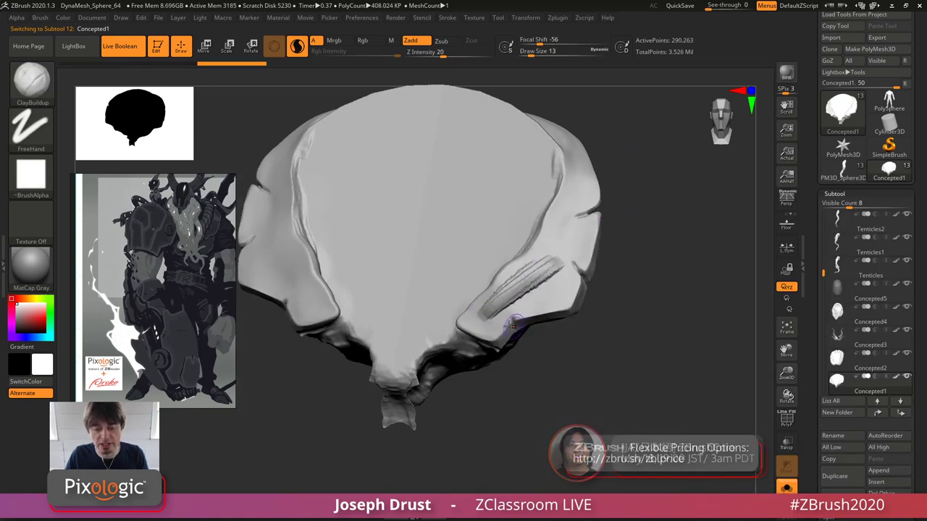
key(ctrl+z)
key(ctrl+z)
key(ctrl+z)
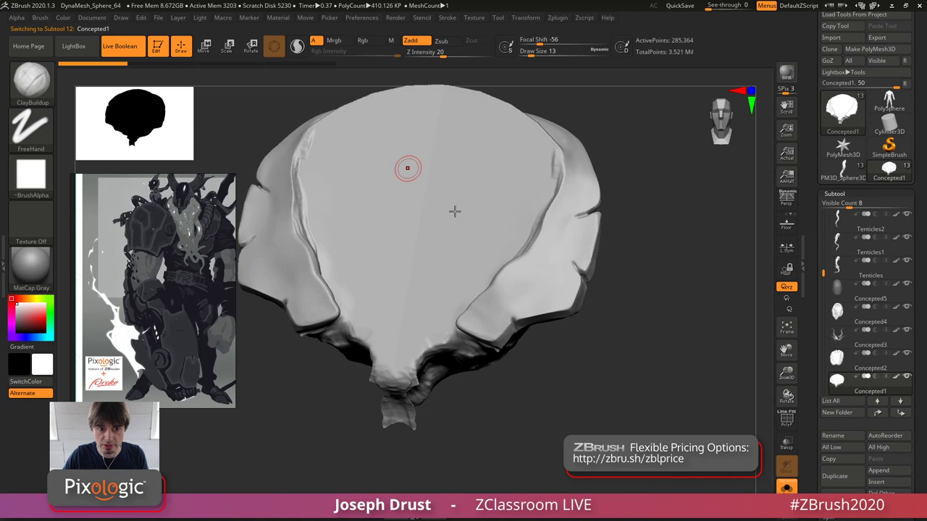
- Build up a raised diagonal strip on one lower collar lobe with ClayBuildup and flatten it with hPolish at Draw Size 13
mouse_move(485, 311)
mouse_down()
mouse_move(565, 249)
mouse_move(555, 267)
mouse_move(546, 259)
mouse_up()
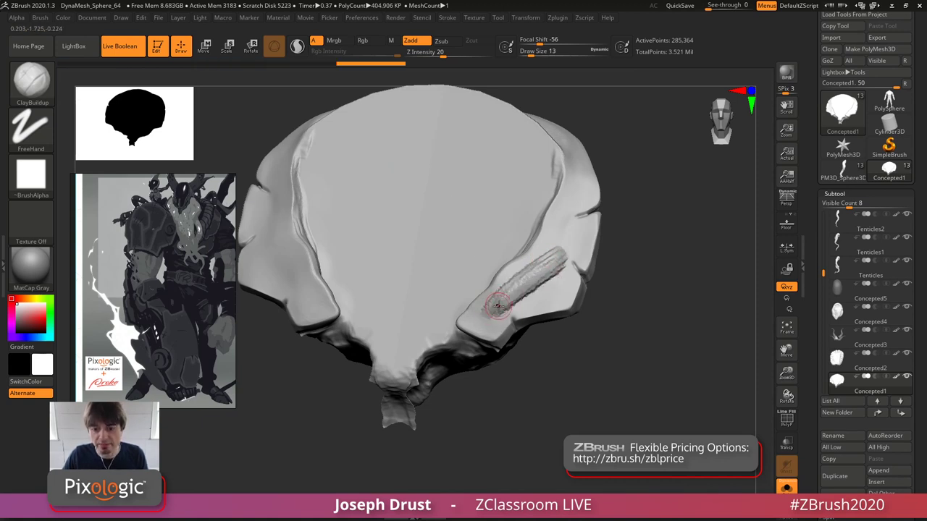
click(36, 80)
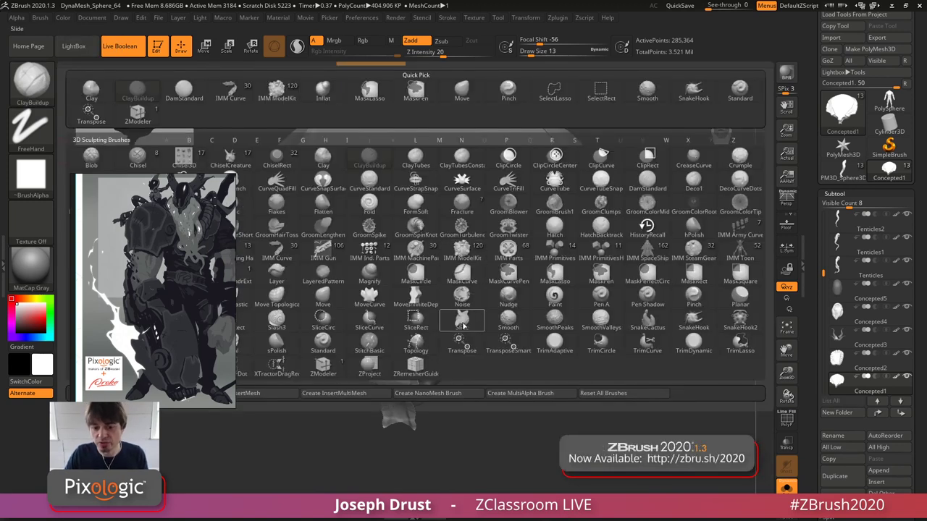
key(h)
key(p)
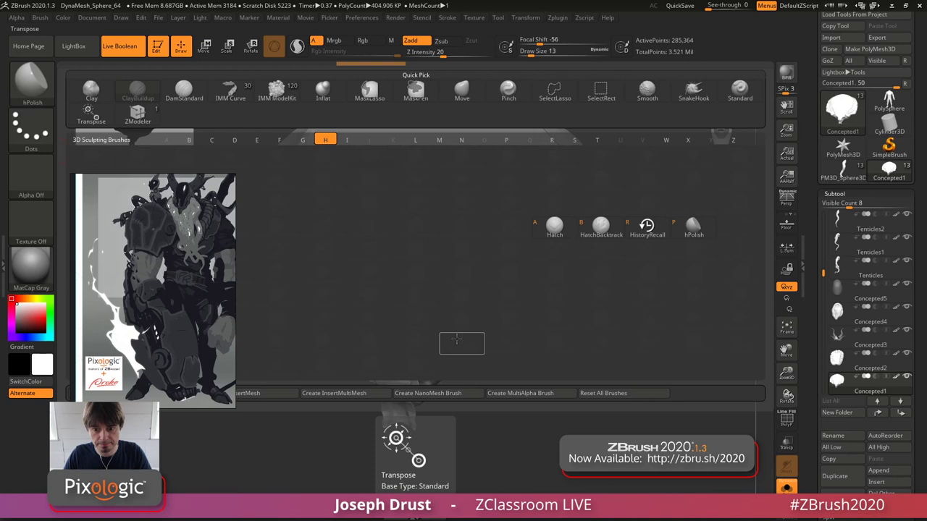
mouse_move(500, 284)
mouse_down()
mouse_move(505, 297)
mouse_move(551, 262)
mouse_move(496, 304)
mouse_up()
right_drag(497, 304, 517, 306)
mouse_move(507, 310)
mouse_down()
mouse_move(542, 275)
mouse_move(504, 294)
mouse_move(513, 288)
mouse_up()
right_drag(513, 288, 527, 279)
- Flatten the outer rim of the collar plate above the raised strip with hPolish
mouse_move(620, 277)
mouse_down()
mouse_move(621, 304)
mouse_move(572, 304)
mouse_move(585, 278)
mouse_up()
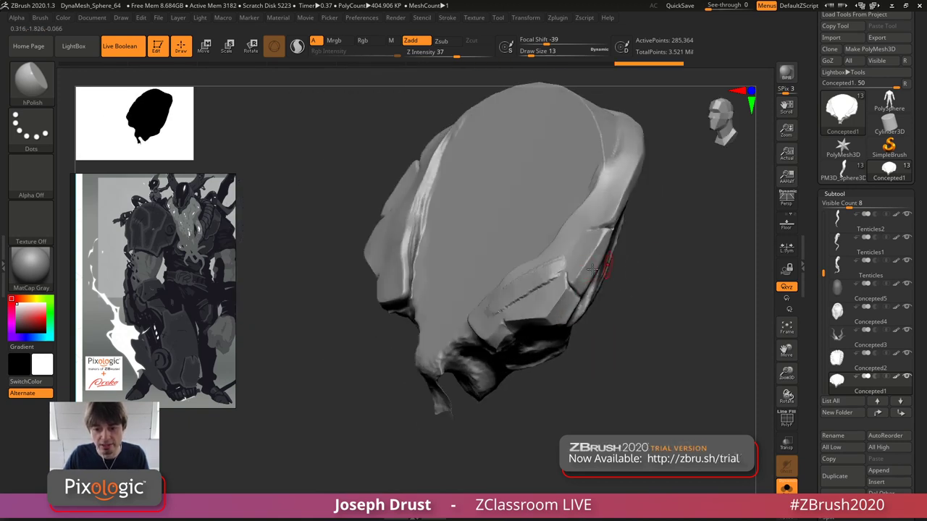
drag(599, 243, 618, 214)
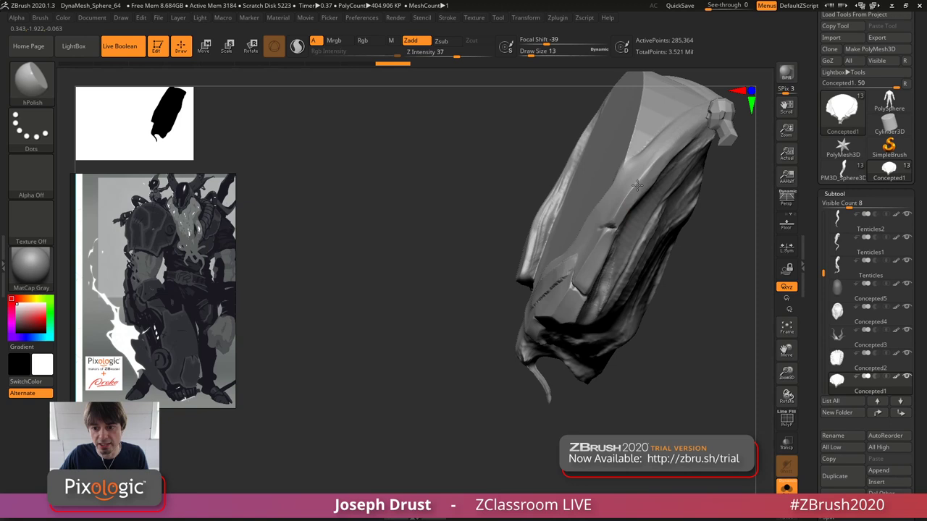
mouse_move(726, 233)
mouse_down()
mouse_move(705, 241)
mouse_move(563, 218)
mouse_up()
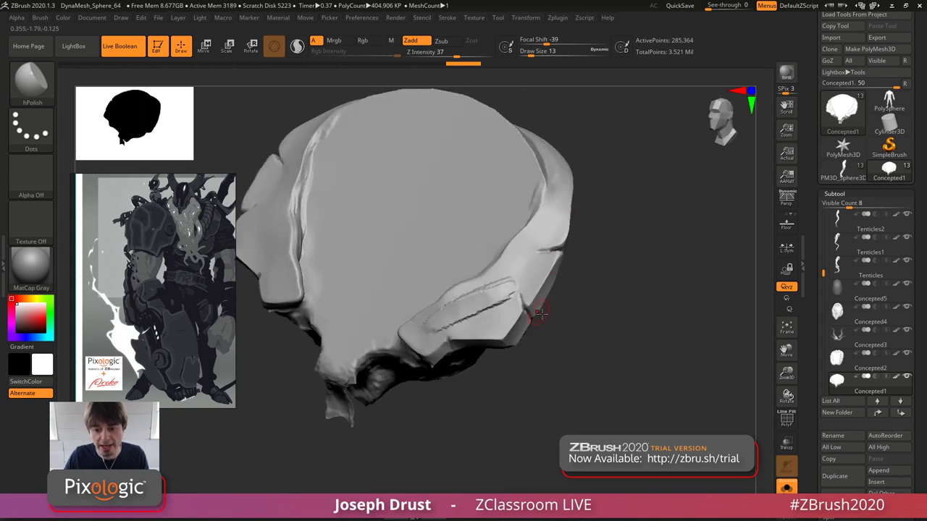
mouse_move(563, 298)
mouse_down()
mouse_move(533, 305)
mouse_move(558, 262)
mouse_move(593, 265)
mouse_move(587, 257)
mouse_up()
- Bevel the outer corner of the lower collar lobe with hPolish at Draw Size 16
key(space)
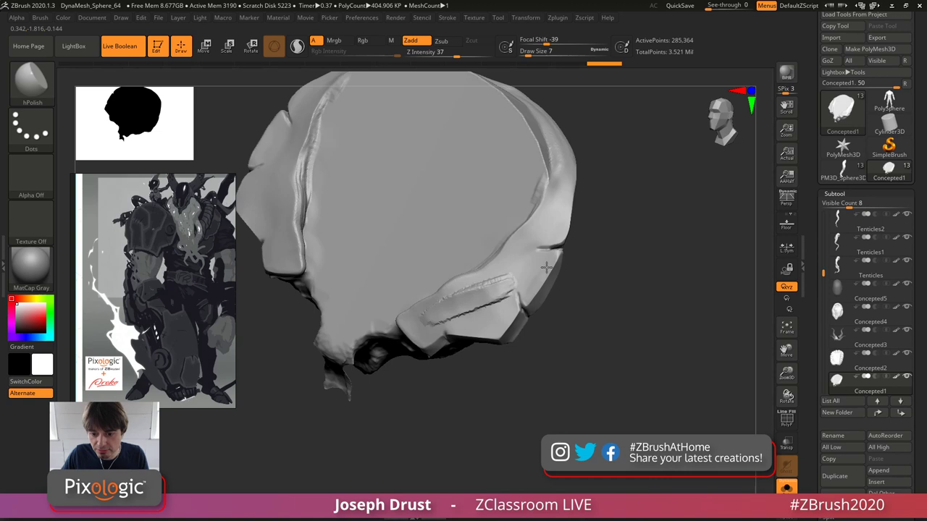
key(space)
mouse_move(531, 279)
mouse_down()
mouse_move(575, 259)
mouse_move(604, 271)
mouse_move(575, 281)
mouse_up()
mouse_move(493, 325)
mouse_down()
mouse_move(506, 316)
mouse_move(520, 324)
mouse_move(512, 314)
mouse_up()
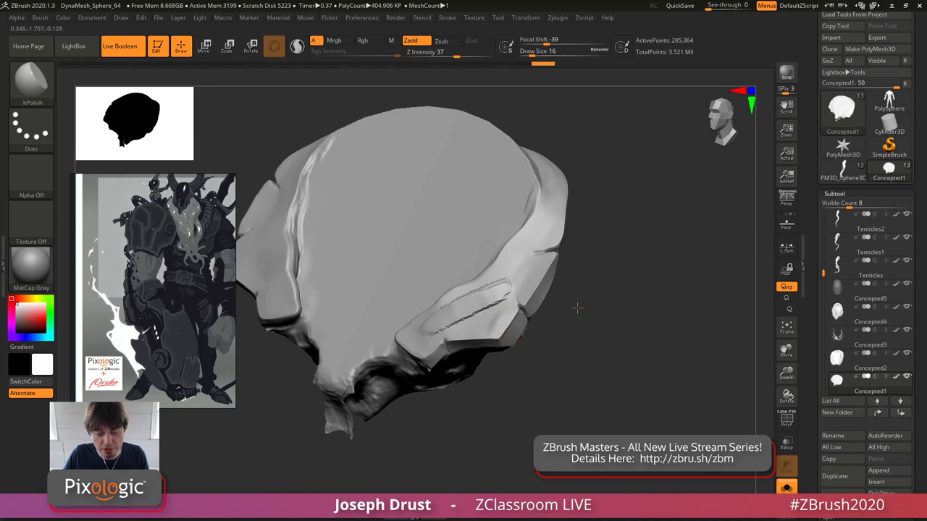
drag(577, 308, 550, 320)
mouse_move(510, 330)
mouse_down()
mouse_move(499, 323)
mouse_move(504, 312)
mouse_move(605, 280)
mouse_move(523, 291)
mouse_up()
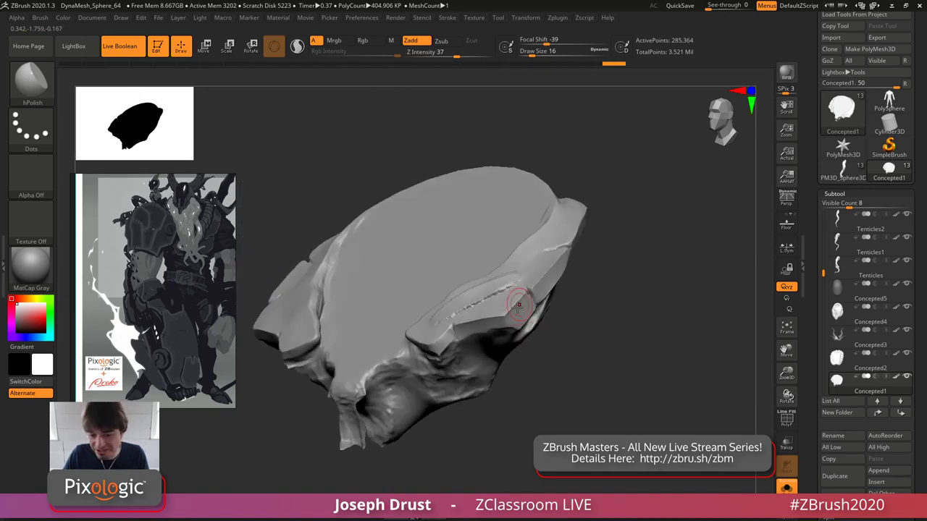
- Polish the underside edge of the lower collar lobe into a crisp flat bevel
mouse_move(584, 288)
mouse_down()
mouse_move(639, 250)
mouse_move(565, 304)
mouse_up()
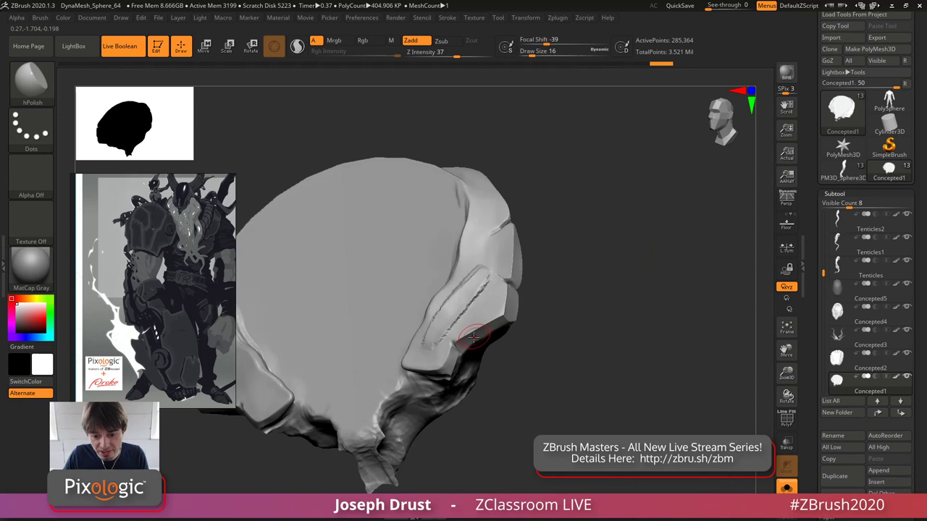
mouse_move(510, 340)
mouse_down()
mouse_move(580, 279)
mouse_move(481, 340)
mouse_up()
drag(584, 271, 499, 330)
mouse_move(492, 335)
mouse_down()
mouse_move(477, 344)
mouse_move(501, 343)
mouse_move(457, 364)
mouse_up()
- Sharpen the small notch at the lobe's inner end with hPolish at Draw Size 6 and Focal Shift -80
key(space)
click(458, 360)
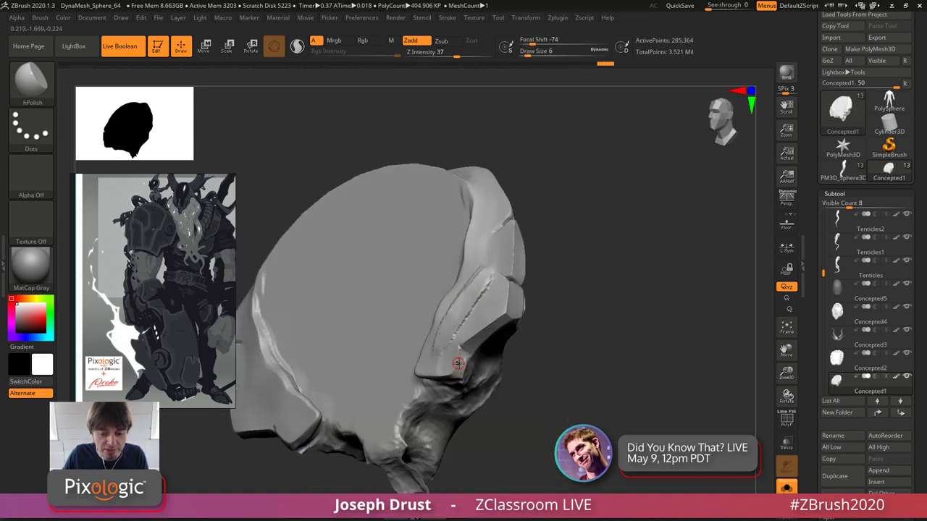
key(space)
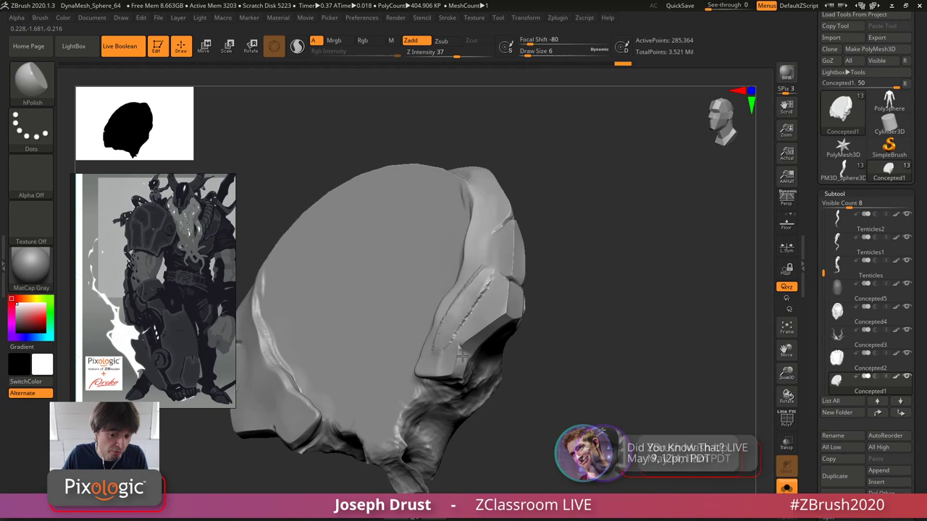
key(space)
click(462, 360)
drag(458, 351, 458, 383)
- Leave Solo mode to bring back the whole figure around the collar
mouse_move(585, 325)
alt+mouse_down()
mouse_move(587, 281)
mouse_move(560, 325)
alt+mouse_up()
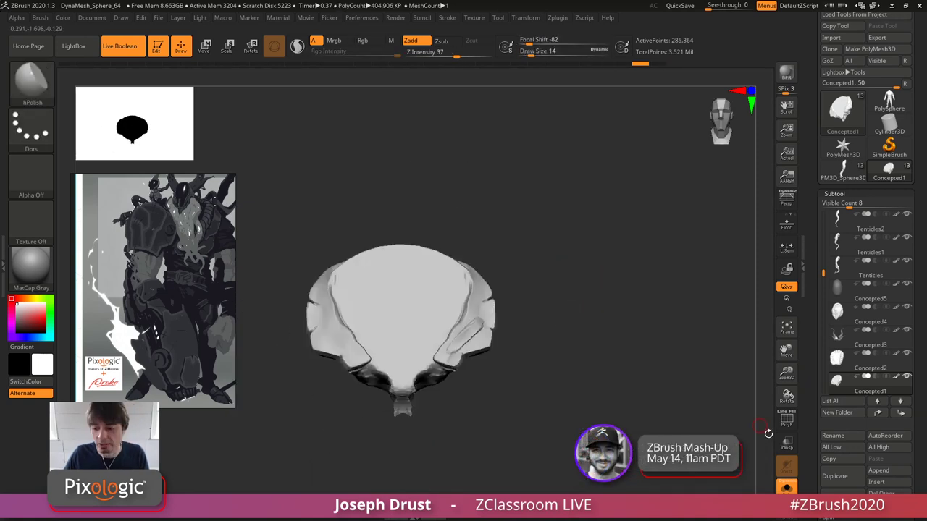
alt+drag(634, 316, 656, 271)
click(789, 487)
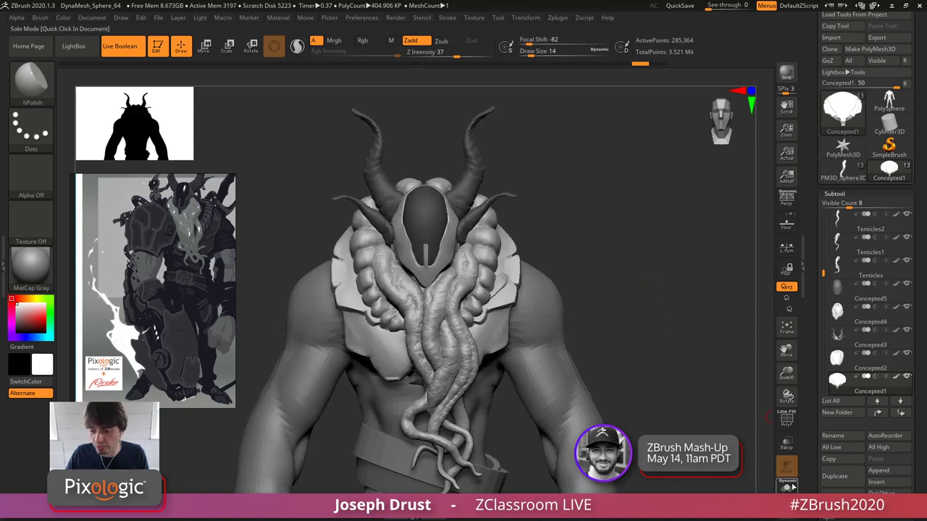
click(789, 487)
click(789, 487)
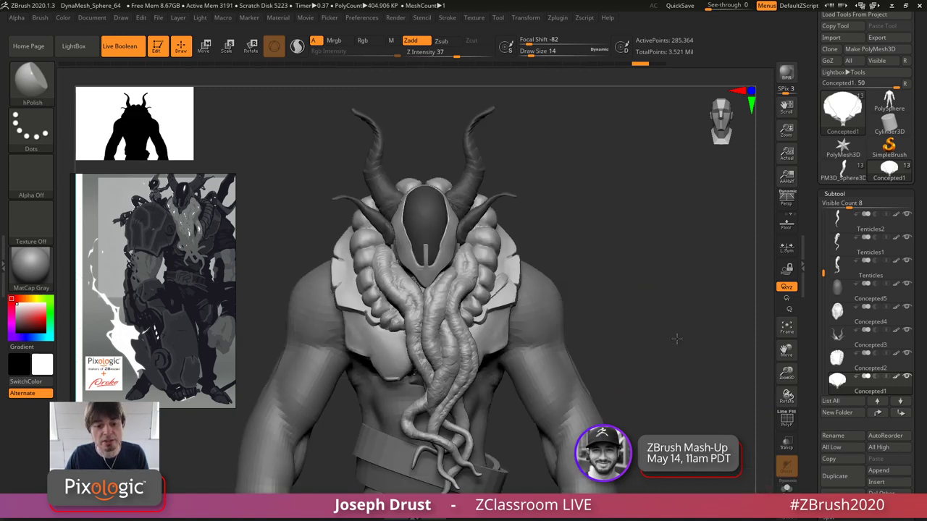
- Examine the reworked collar on the full figure from the front and the side
mouse_move(676, 401)
alt+mouse_down()
mouse_move(673, 314)
mouse_move(693, 308)
mouse_move(662, 278)
mouse_move(682, 271)
mouse_move(681, 252)
alt+mouse_up()
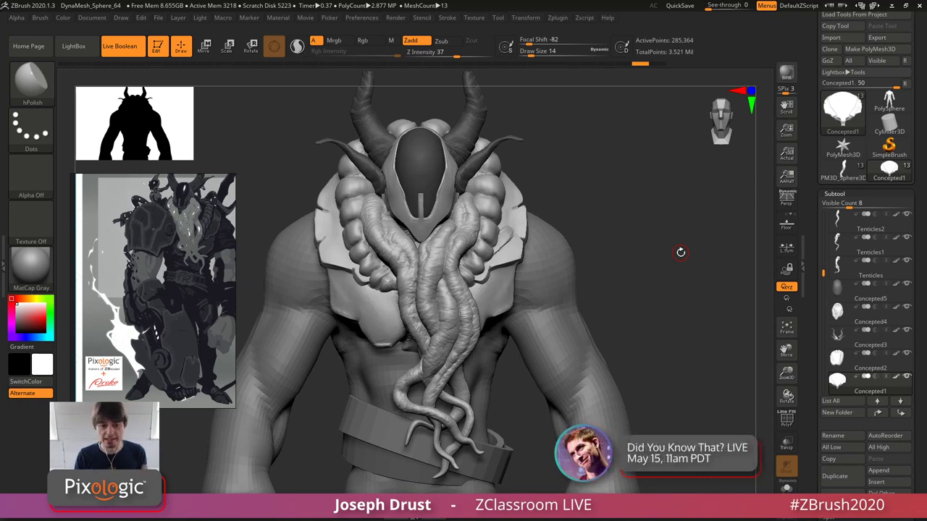
drag(593, 202, 522, 236)
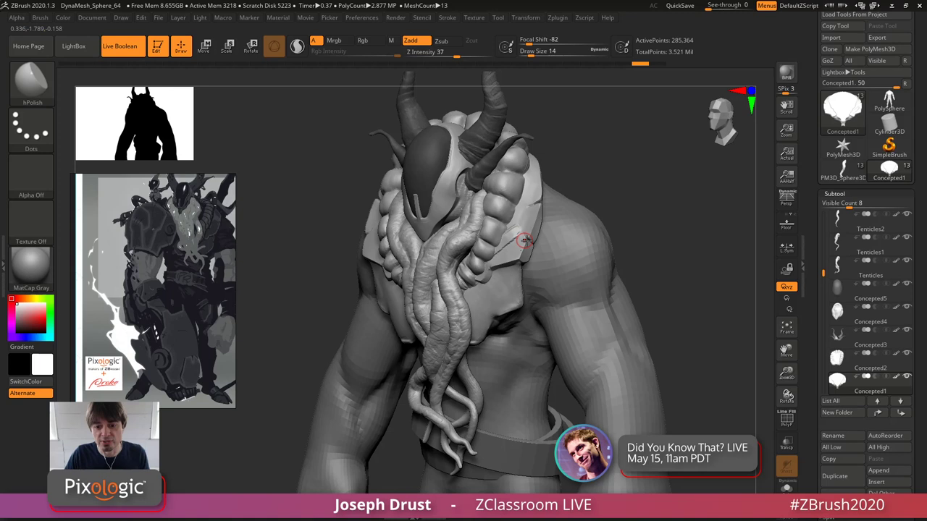
right_drag(593, 215, 529, 216)
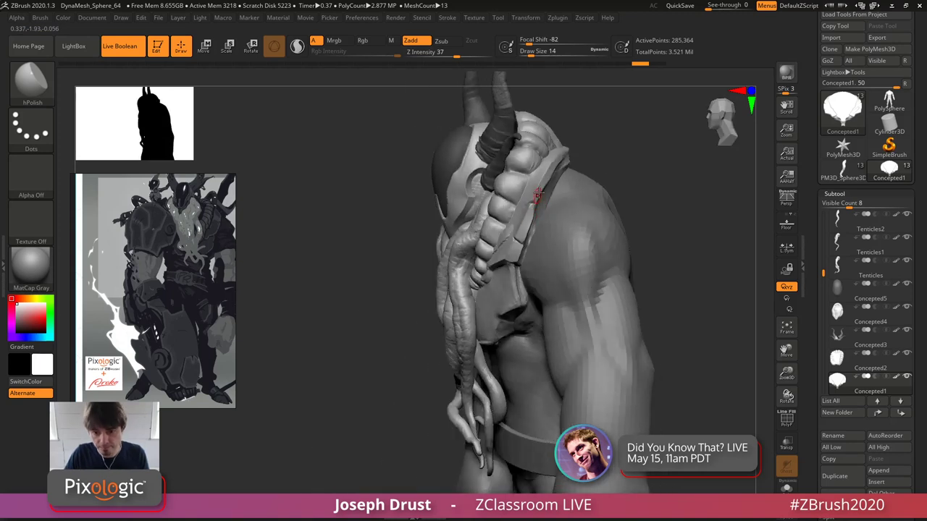
alt+drag(652, 187, 528, 217)
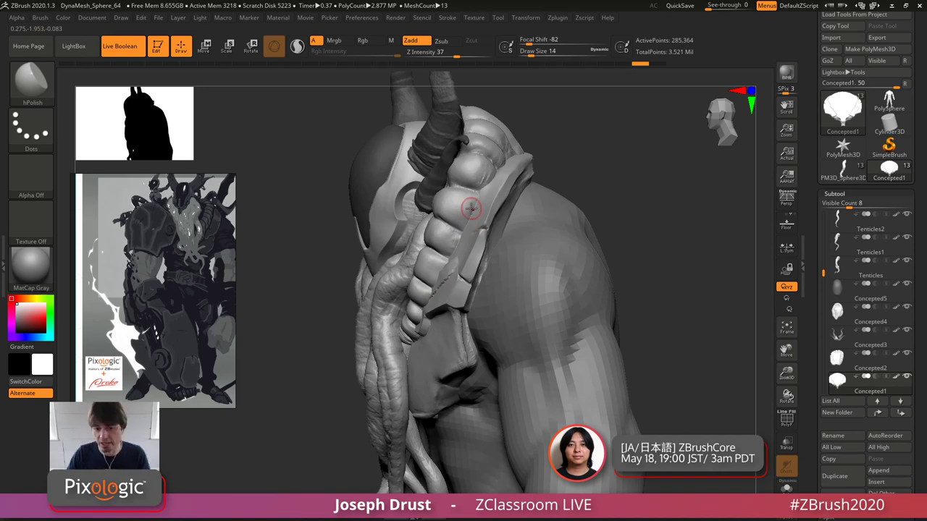
shift+drag(620, 220, 676, 201)
key(f)
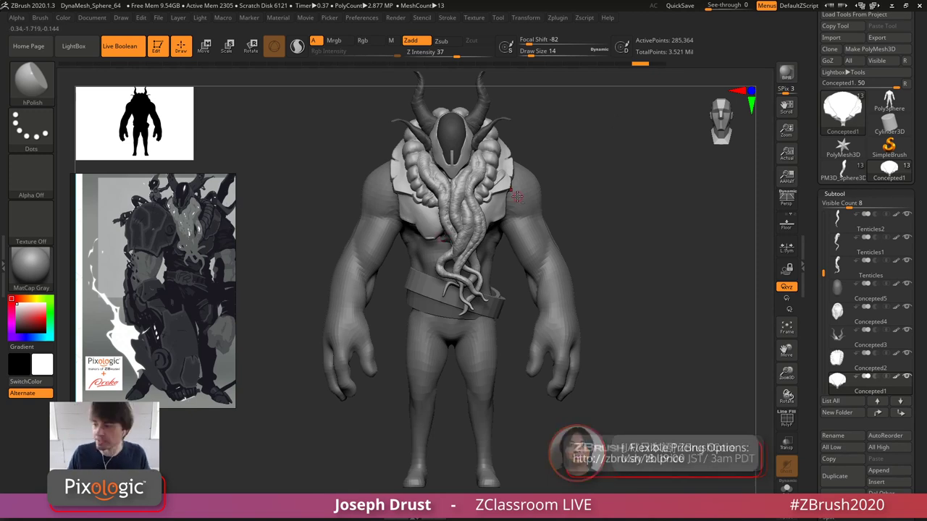
- Switch to Firefox and bring up the Pixologic + Proko Collaboration event page
key(alt+Tab)
key(alt+Tab)
key(alt+Tab)
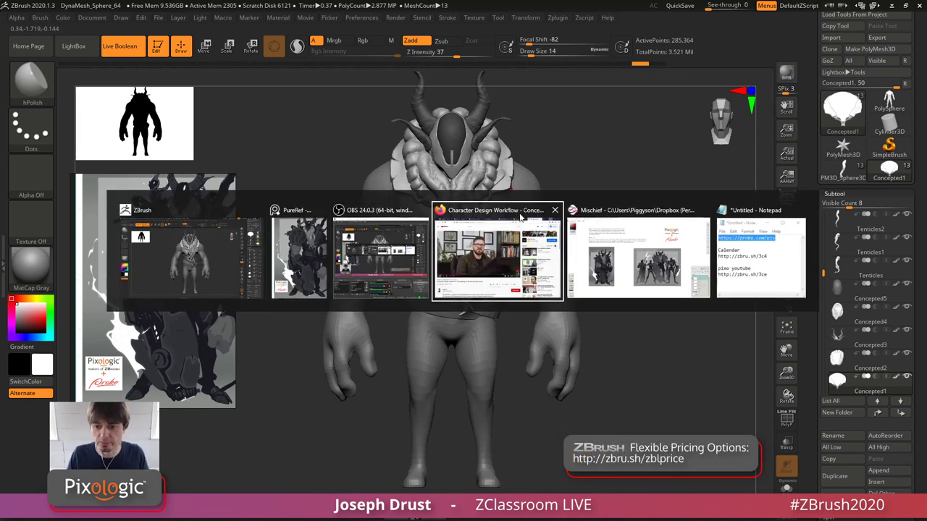
key(alt+Tab)
key(alt+Tab)
key(alt+Tab)
key(alt+Tab)
key(alt+Tab)
key(alt+Tab)
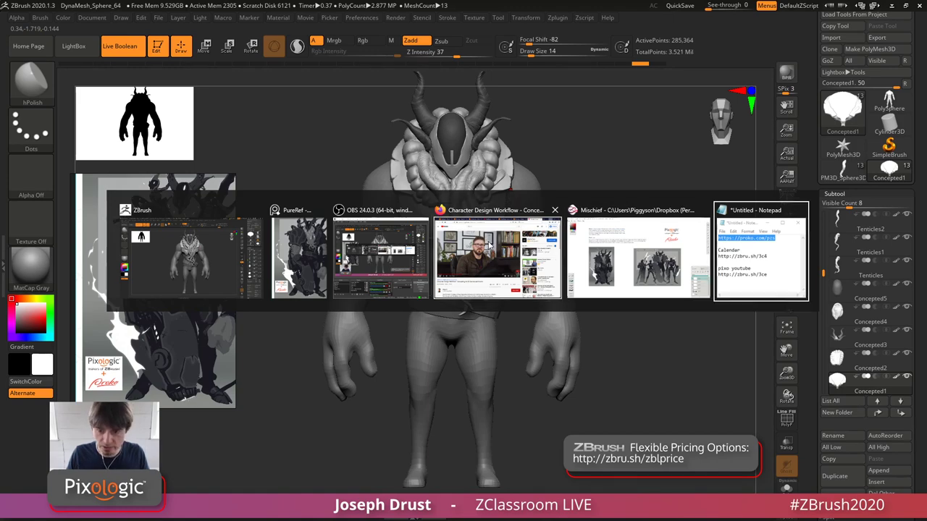
click(491, 243)
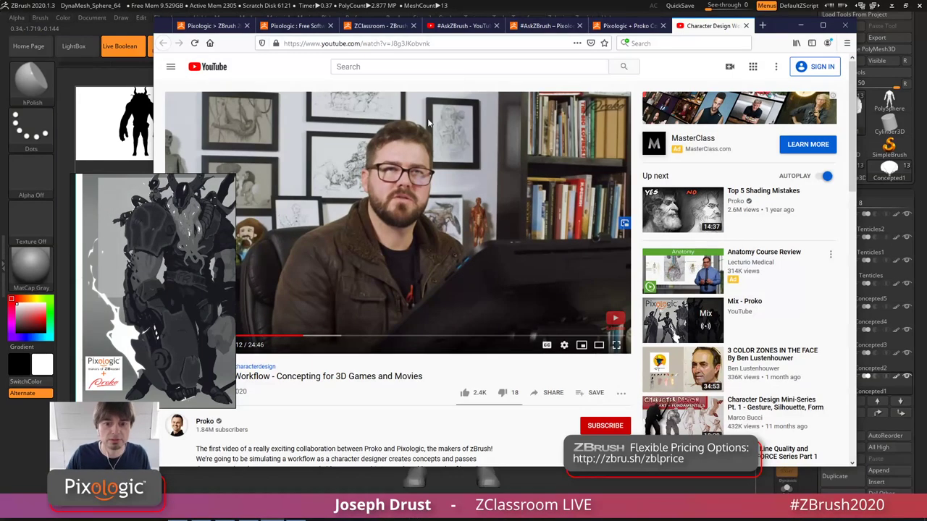
click(609, 26)
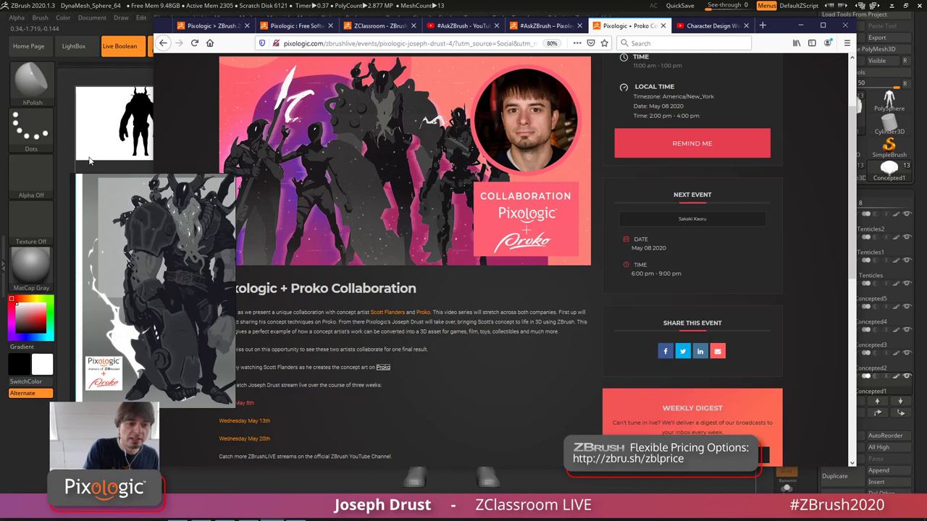
- Move the reference artwork clear of the browser page, and review the collaboration details and Proko's Character Design Workflow video
right_drag(166, 192, 84, 258)
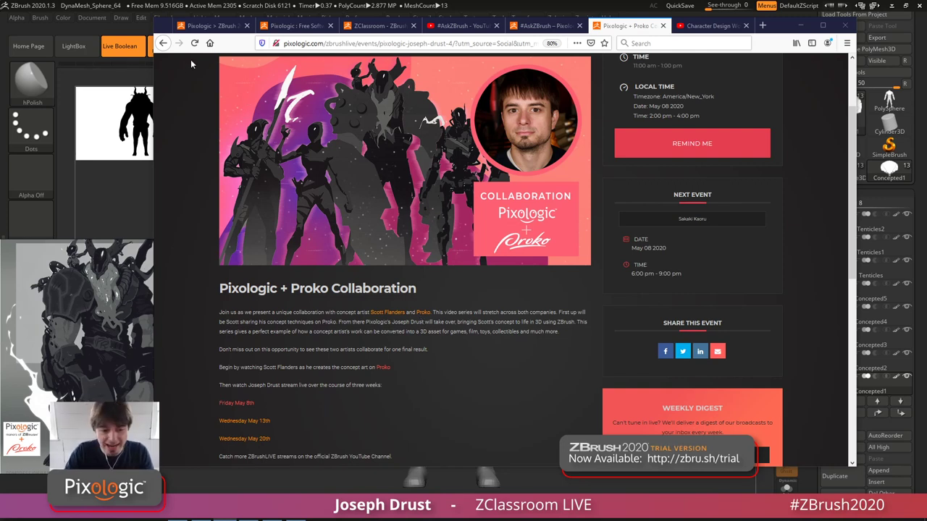
scroll(243, 237, down, 1)
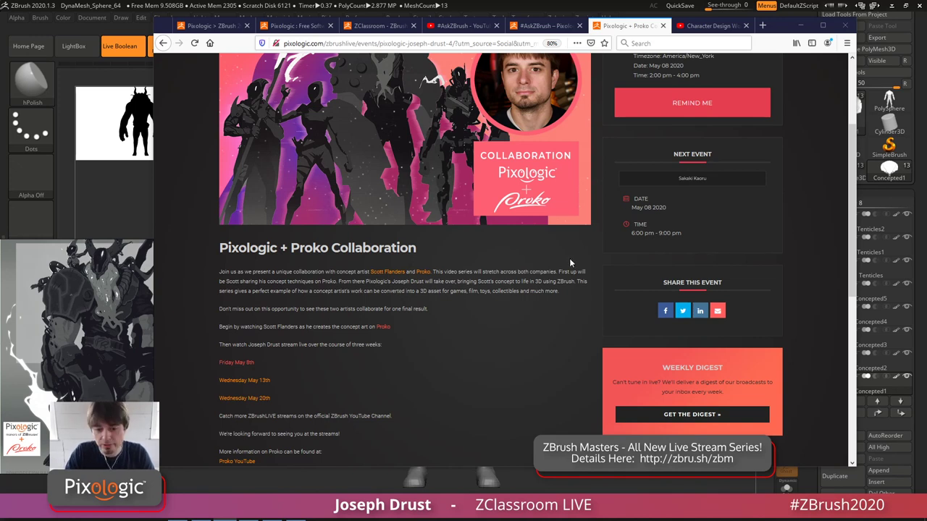
scroll(463, 258, down, 2)
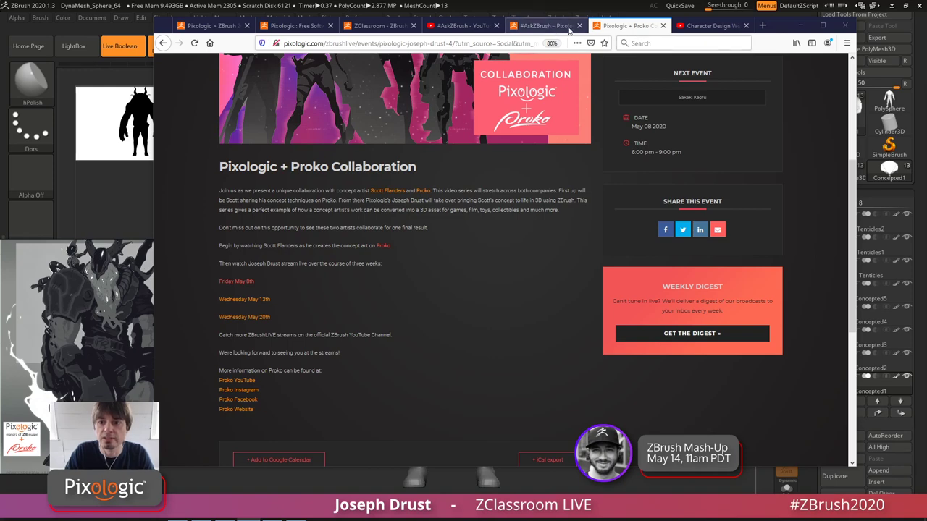
click(695, 27)
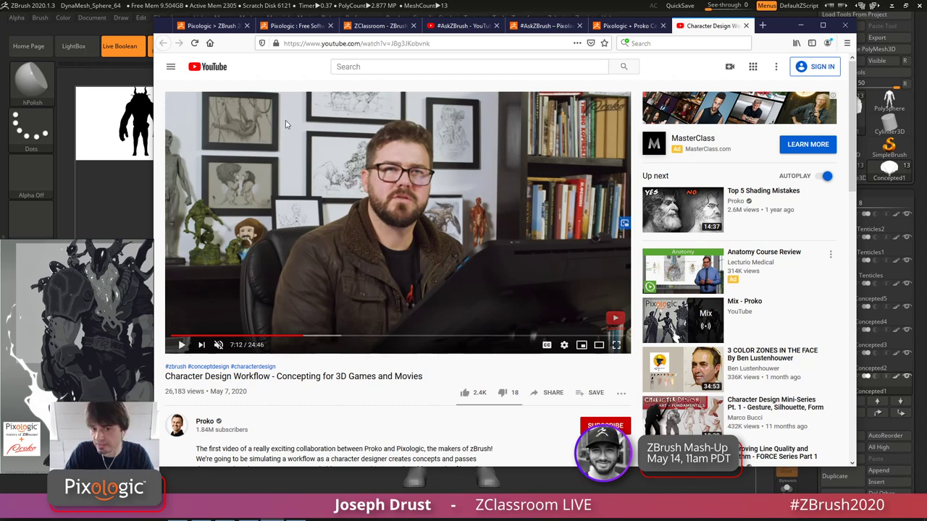
- Review the ZBrush 2020 trial page and the Pixologic Store's license options for ZBrush 2020 and ZBrushCore 2020
click(286, 26)
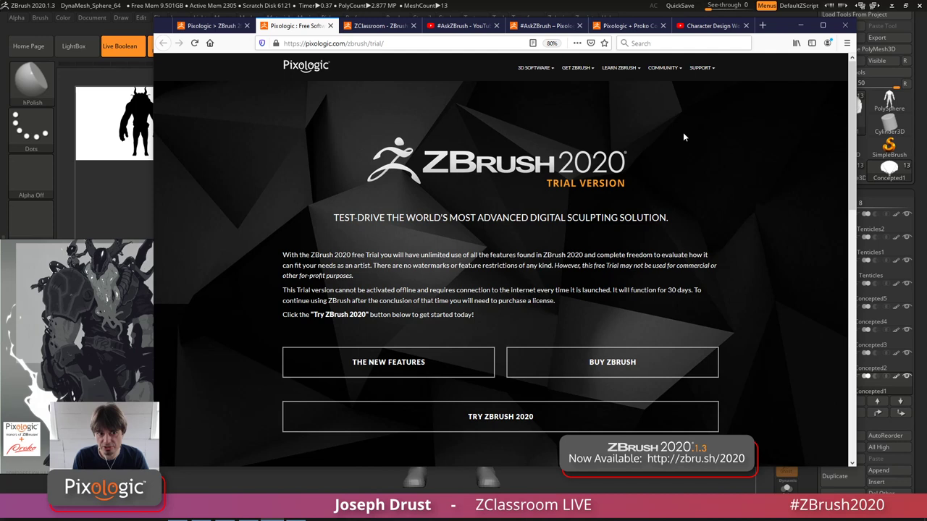
click(210, 26)
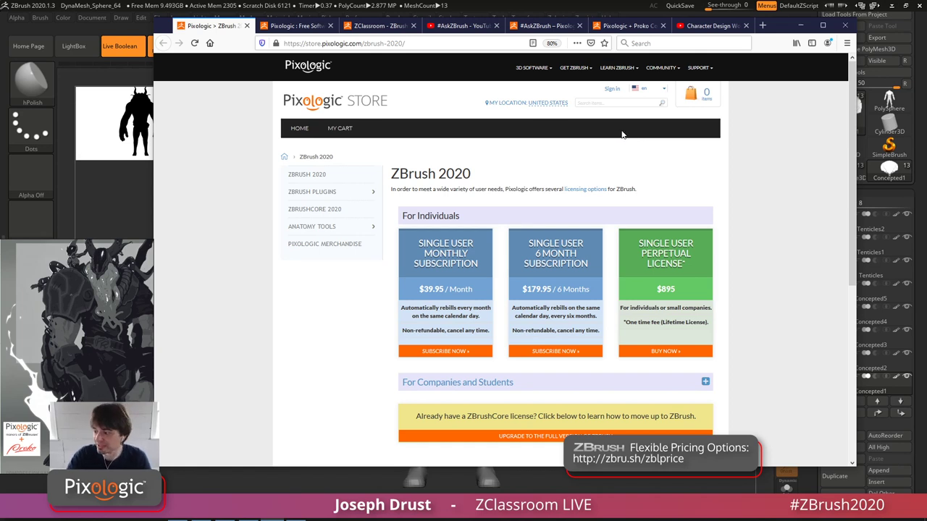
click(315, 209)
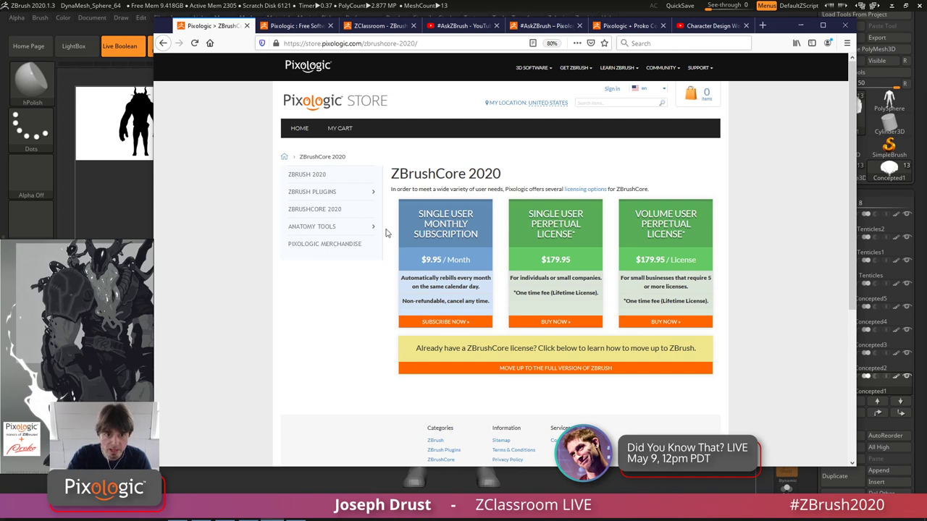
- Look through the ZClassroom page, including its ZBrush and ZBrushCore training categories
click(366, 26)
scroll(538, 197, down, 3)
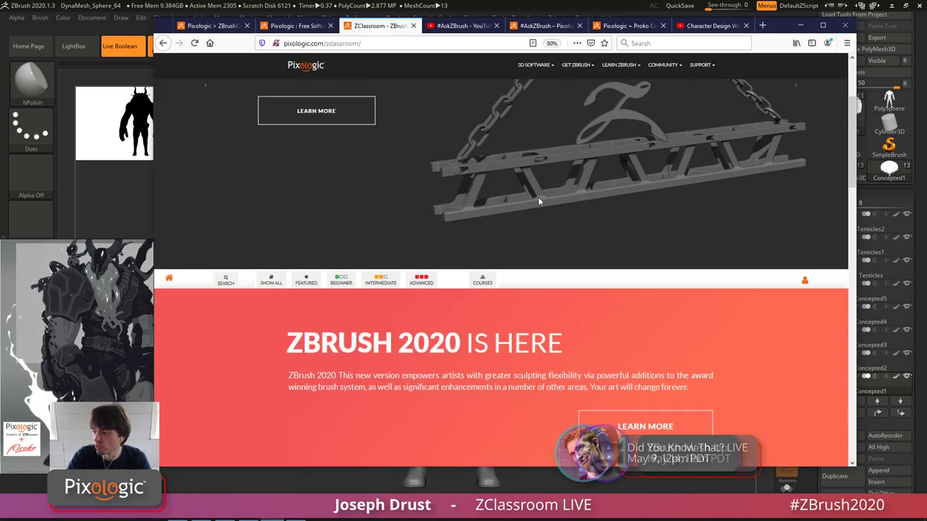
scroll(534, 212, up, 3)
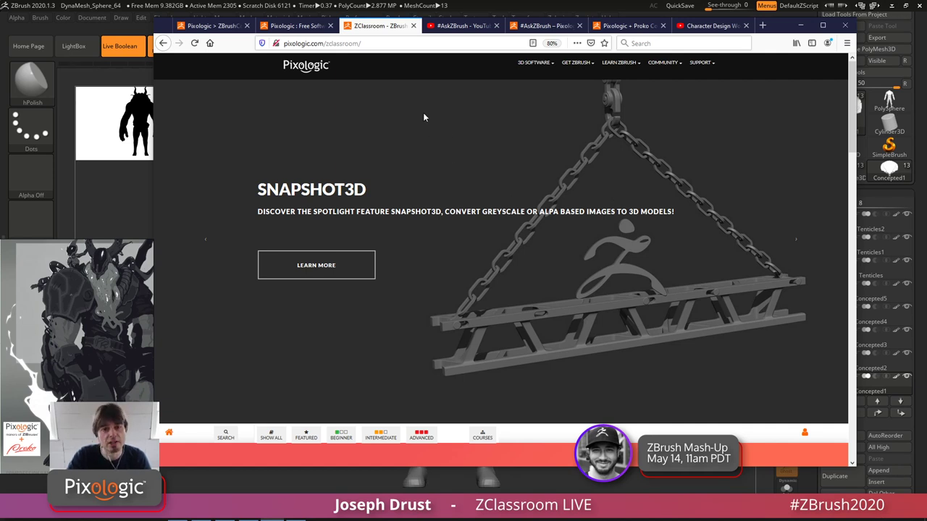
scroll(424, 119, down, 5)
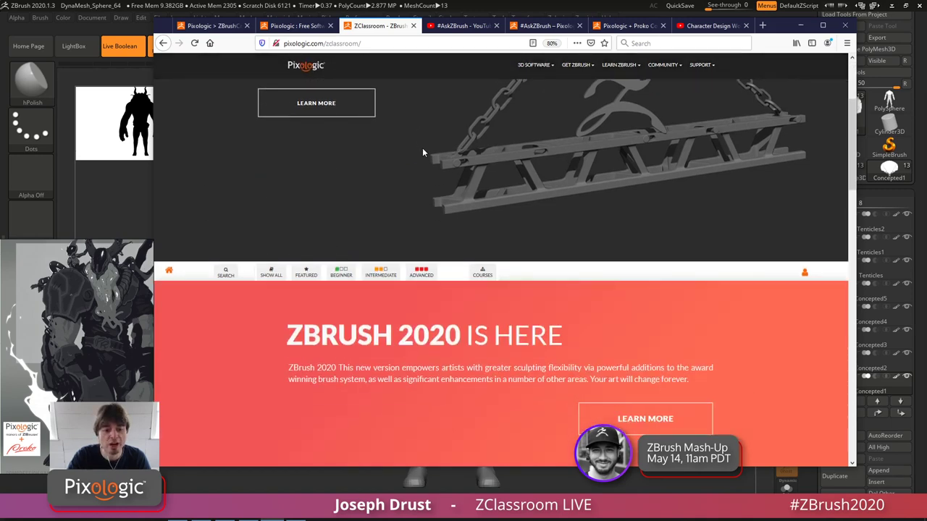
scroll(423, 152, down, 7)
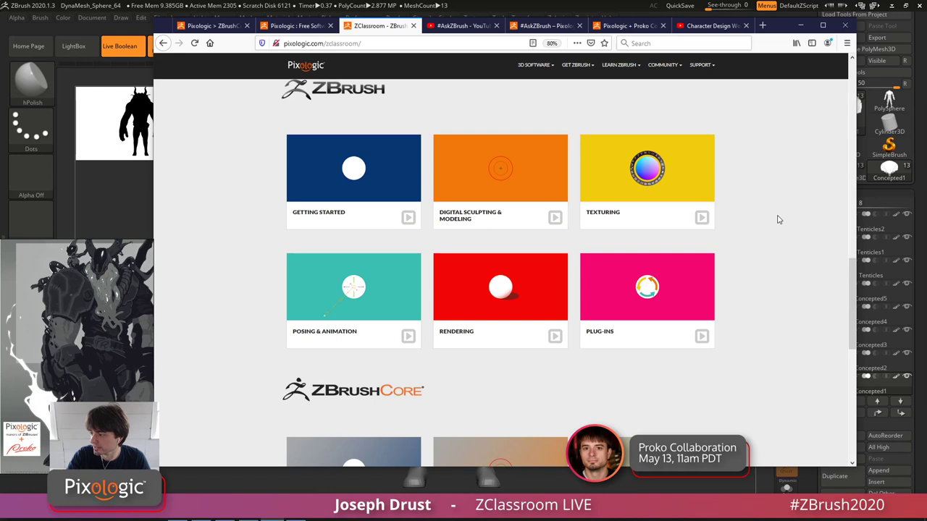
scroll(776, 222, down, 2)
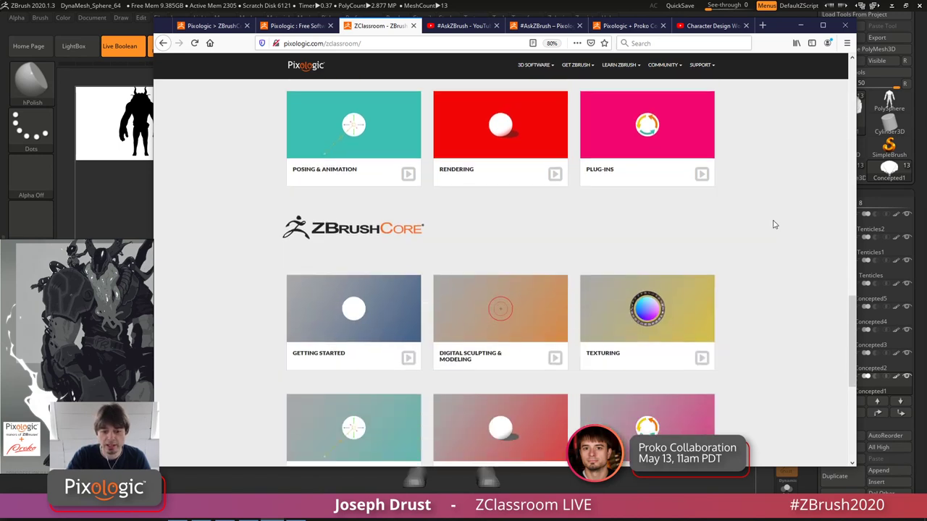
scroll(773, 224, down, 2)
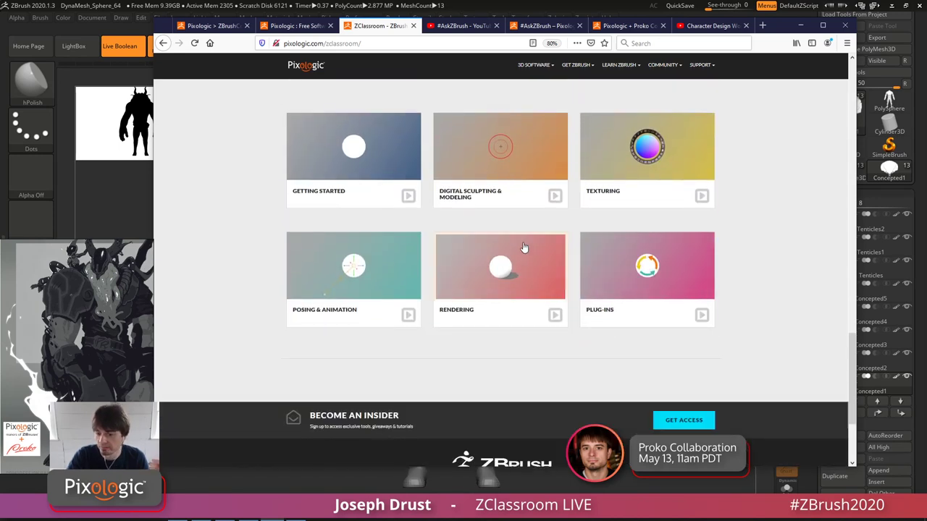
scroll(770, 219, up, 2)
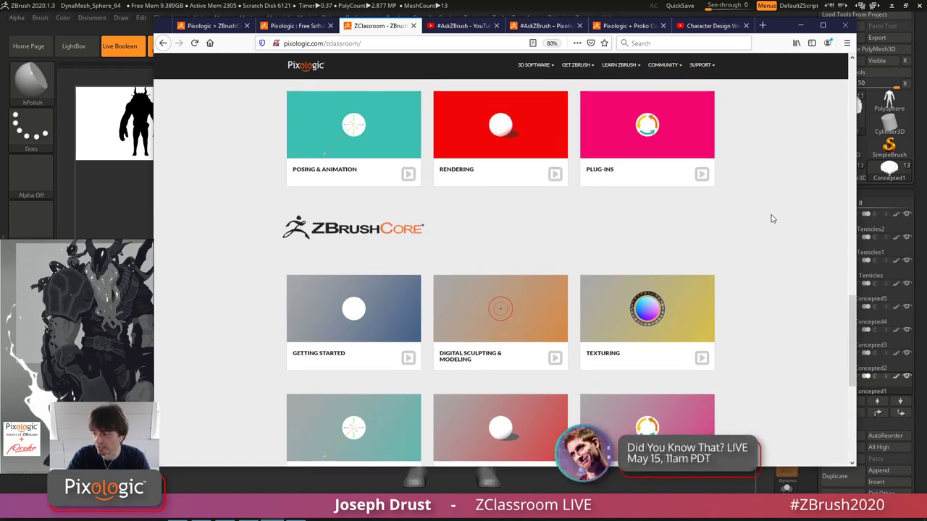
scroll(770, 218, up, 12)
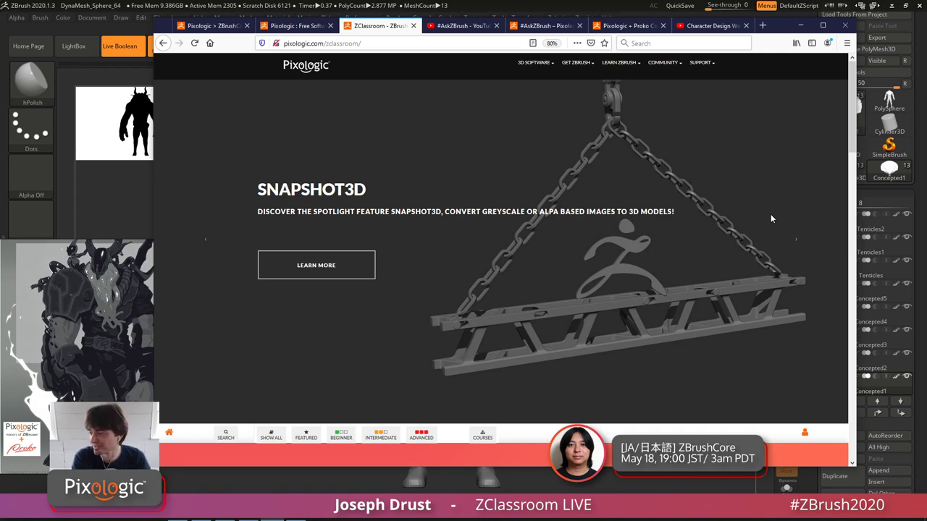
- Review the #AskZBrush YouTube playlist and the #AskZBrush category on the Pixologic site
click(461, 25)
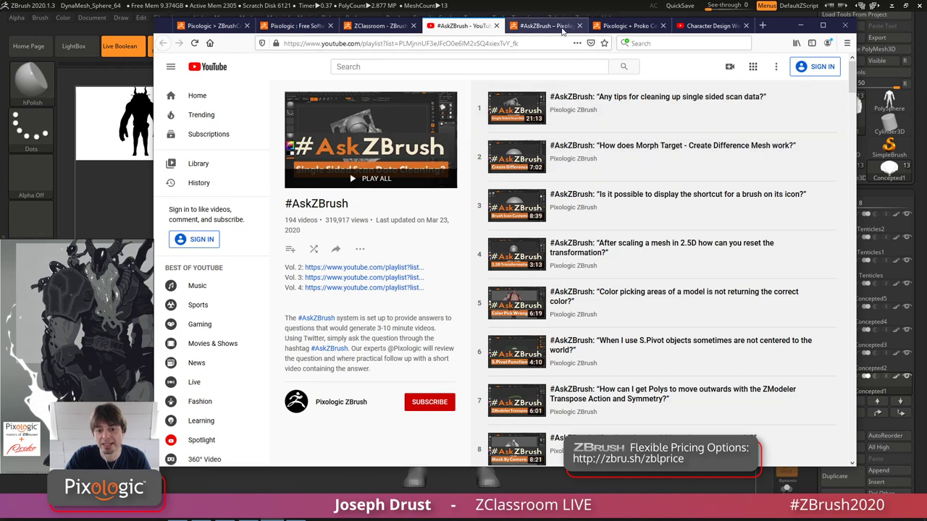
click(544, 26)
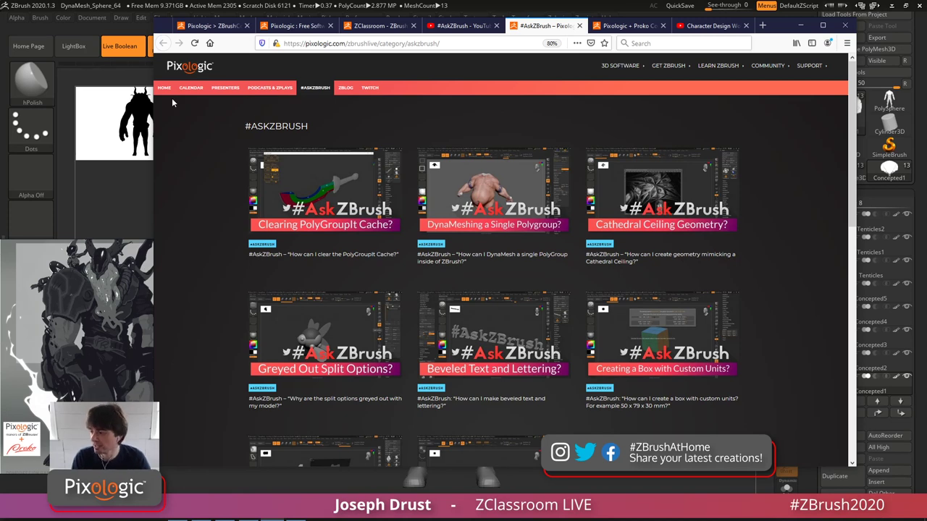
- Load zbrushcentral.com in place of the Pixologic #AskZBrush page
click(373, 41)
text(zbrus)
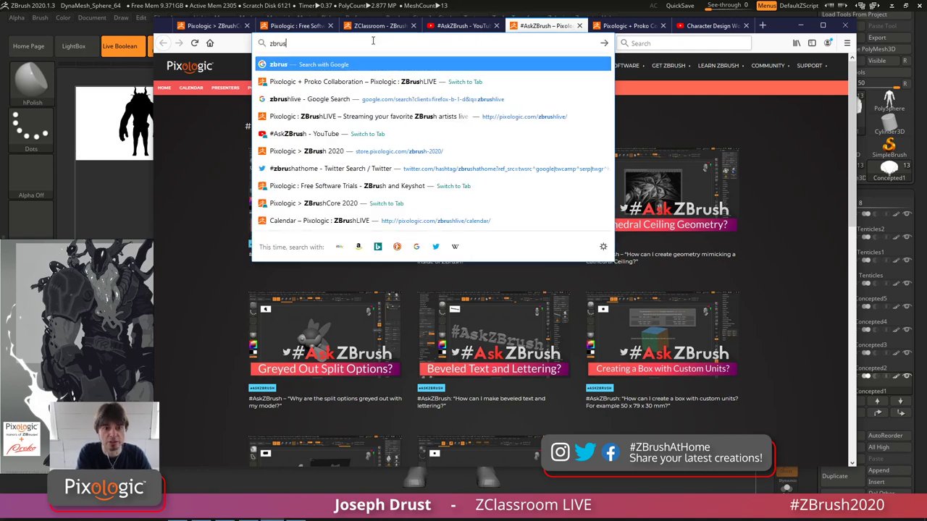
text(hcental.com)
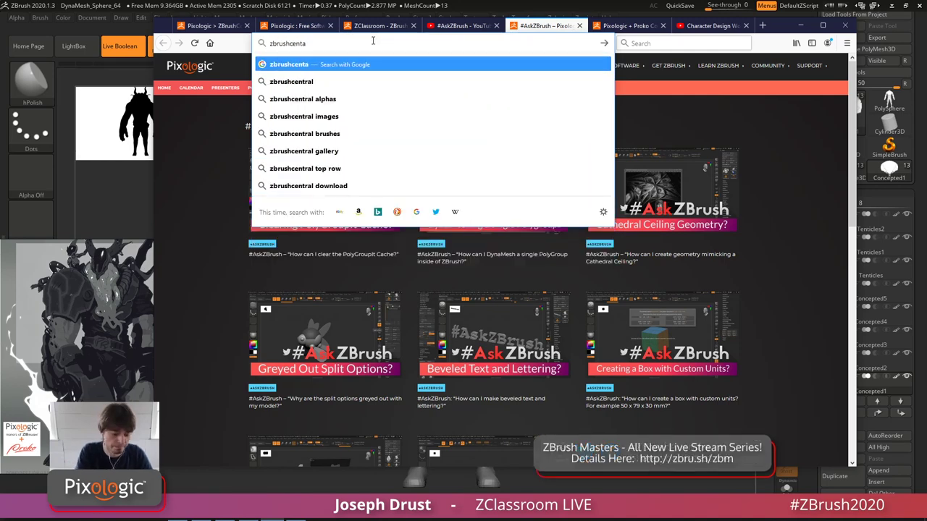
key(Return)
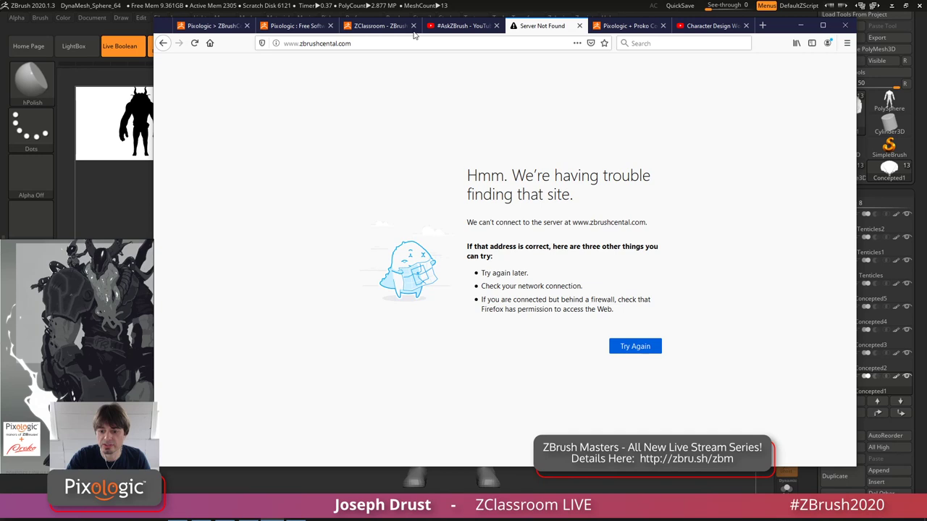
click(332, 45)
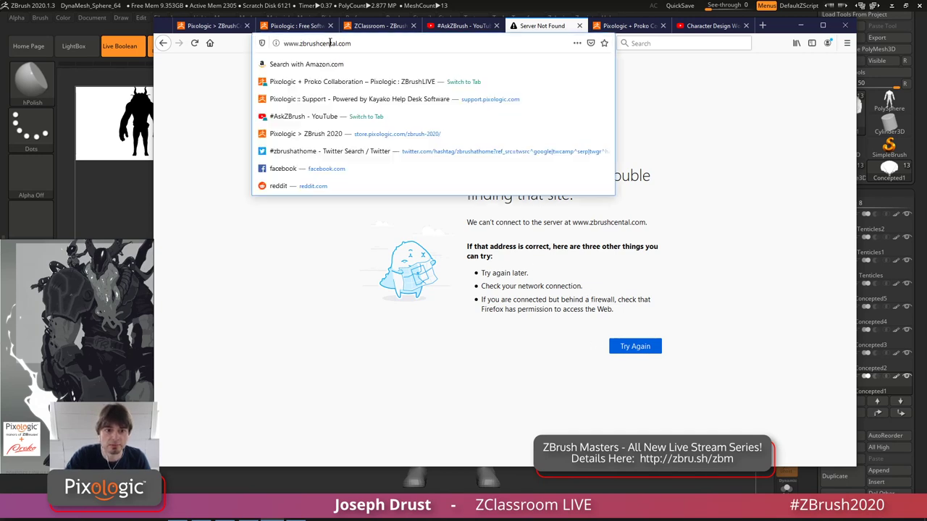
click(330, 46)
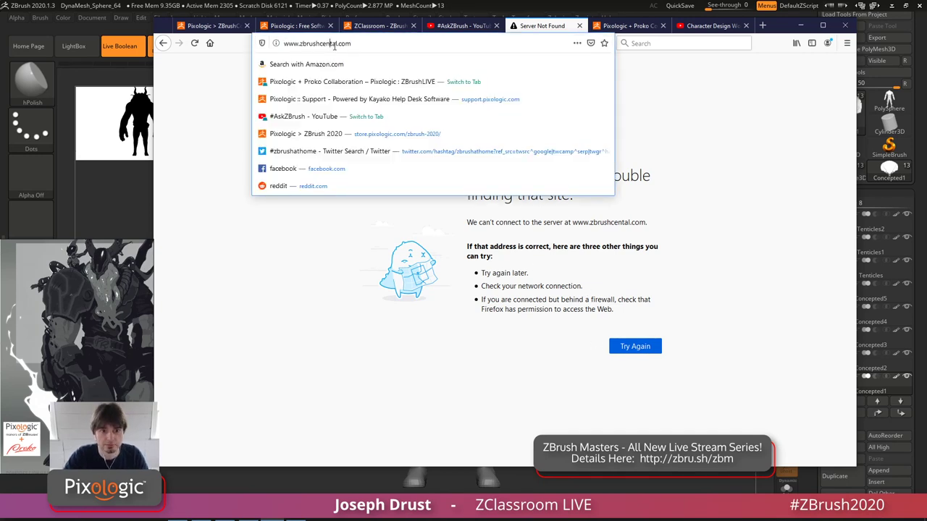
text(r)
key(Return)
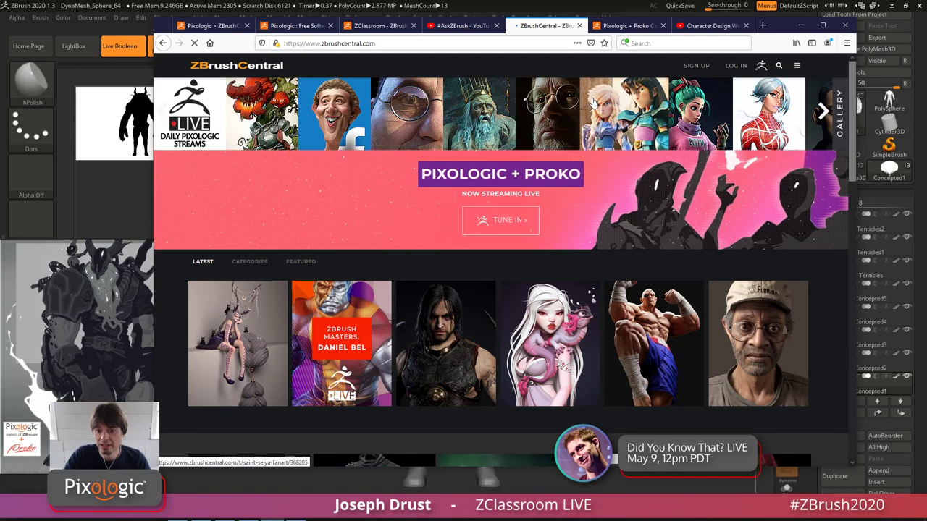
- Browse the community artwork gallery on the ZBrushCentral home page and return to its start
scroll(669, 189, down, 5)
scroll(669, 189, down, 5)
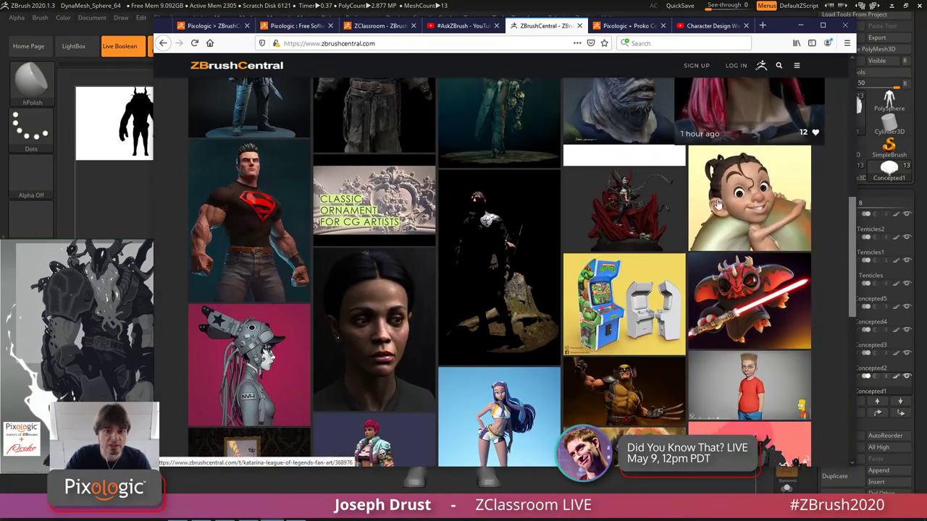
mouse_move(725, 231)
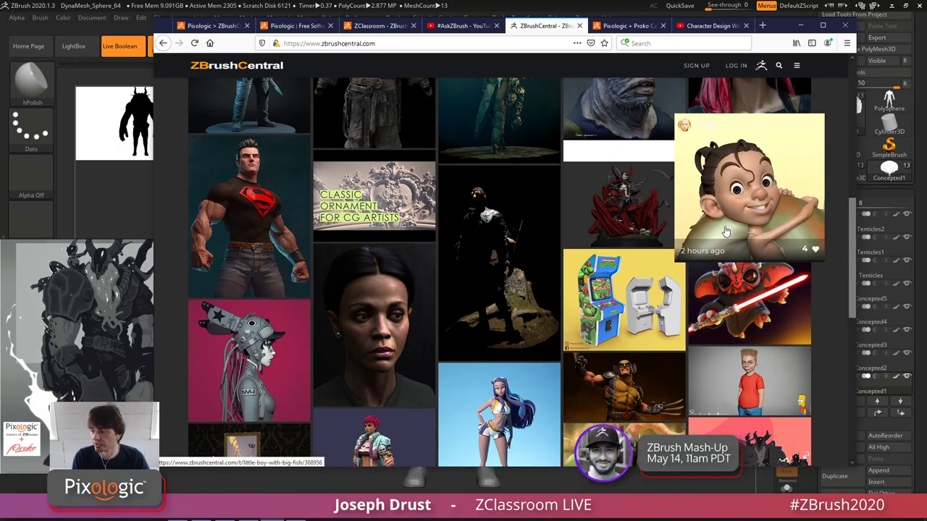
scroll(724, 239, down, 4)
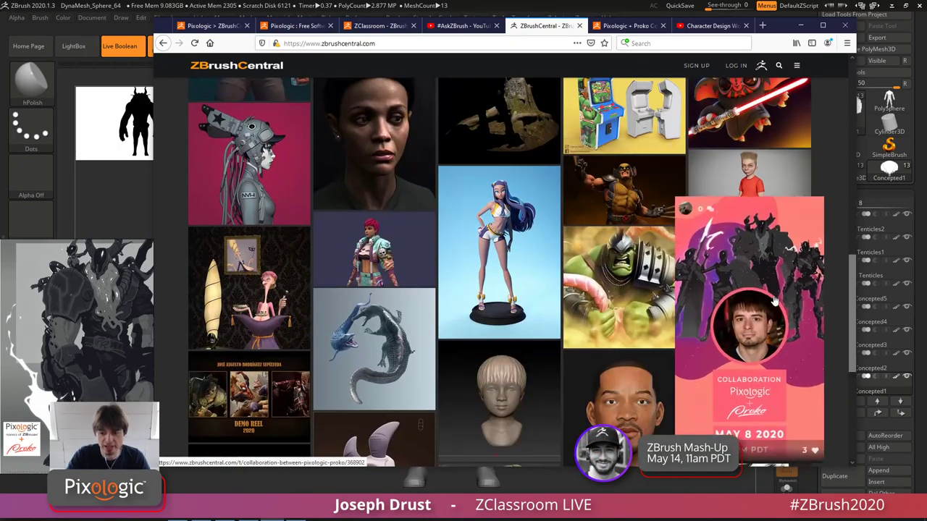
scroll(680, 301, up, 10)
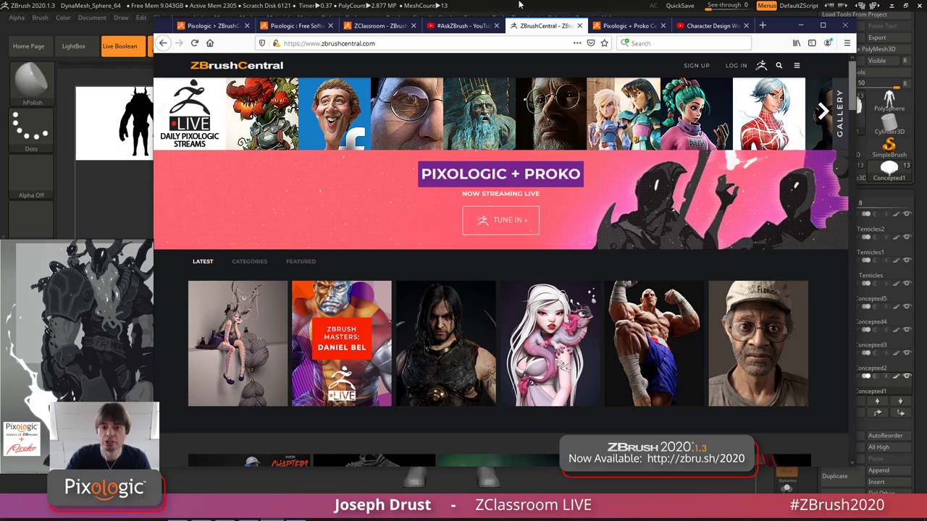
- Copy the link address of the Wednesday May 13th stream from the Pixologic + Proko Collaboration page
key(ctrl+Tab)
scroll(510, 215, up, 5)
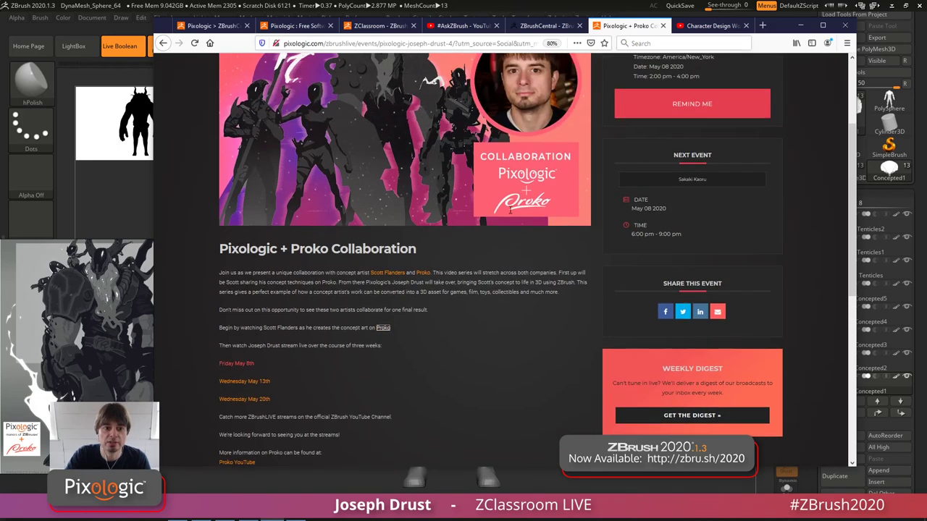
scroll(501, 338, down, 3)
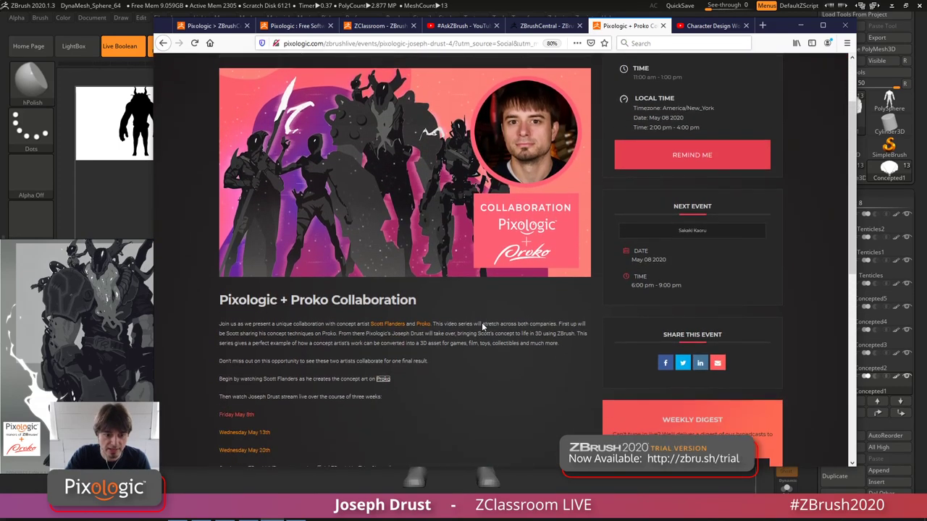
right_click(244, 381)
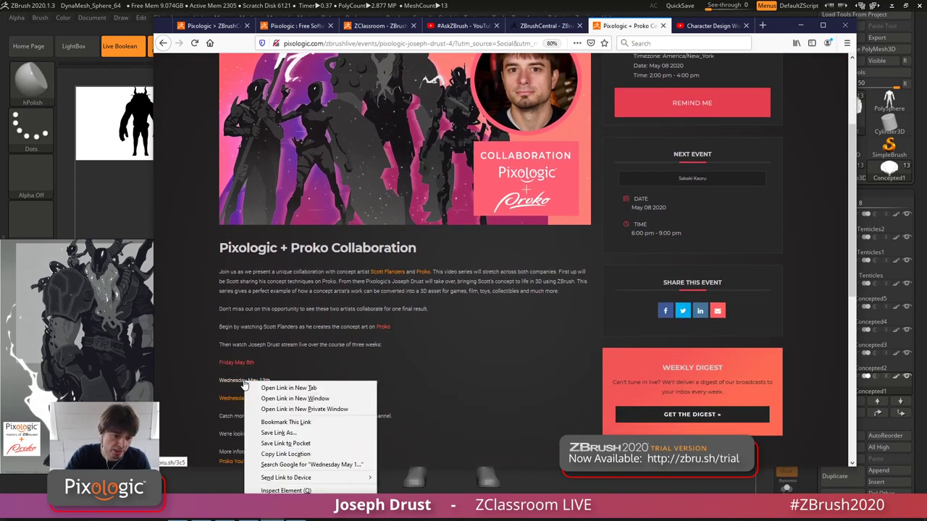
click(285, 454)
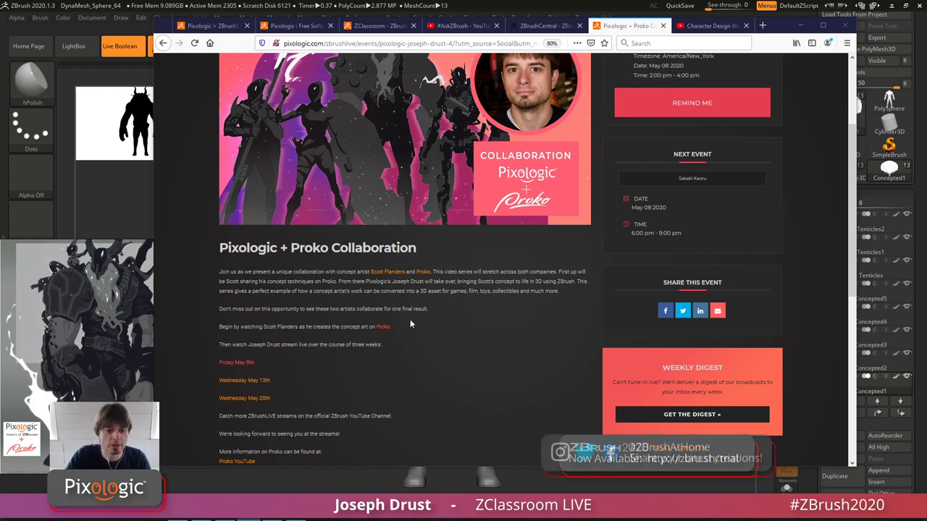
- Examine the collaboration page's description, stream dates and Proko links
scroll(459, 327, up, 1)
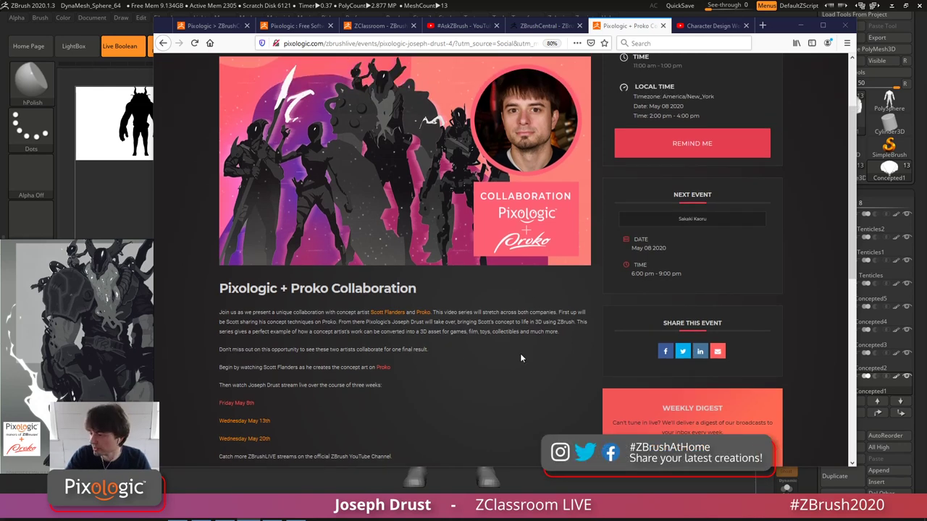
scroll(504, 352, down, 2)
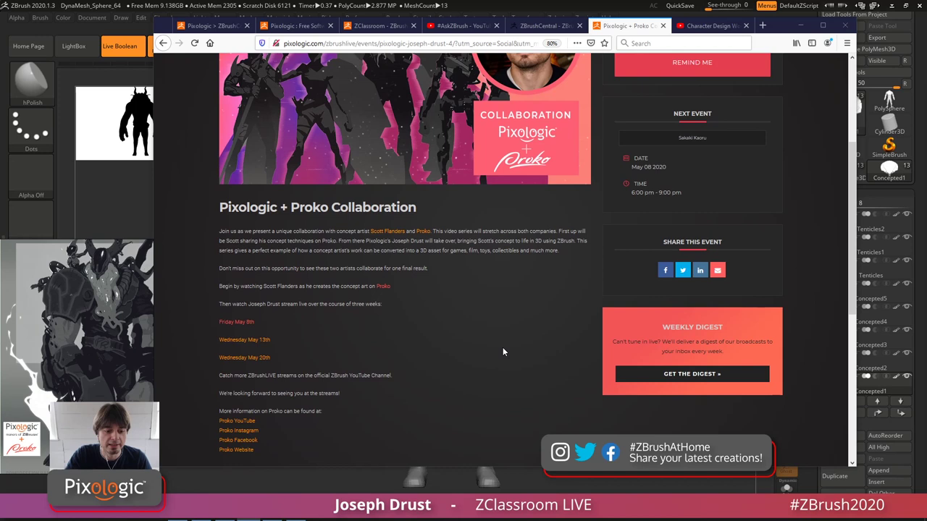
scroll(504, 352, down, 1)
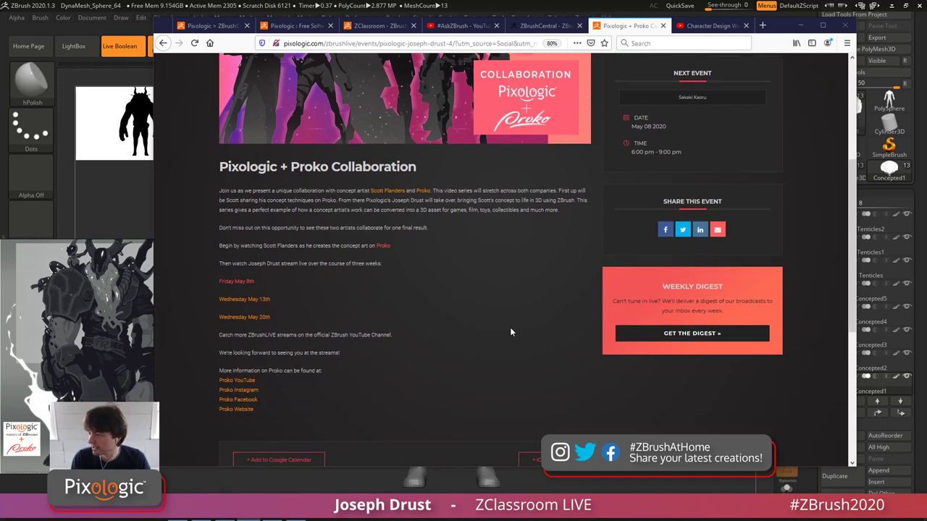